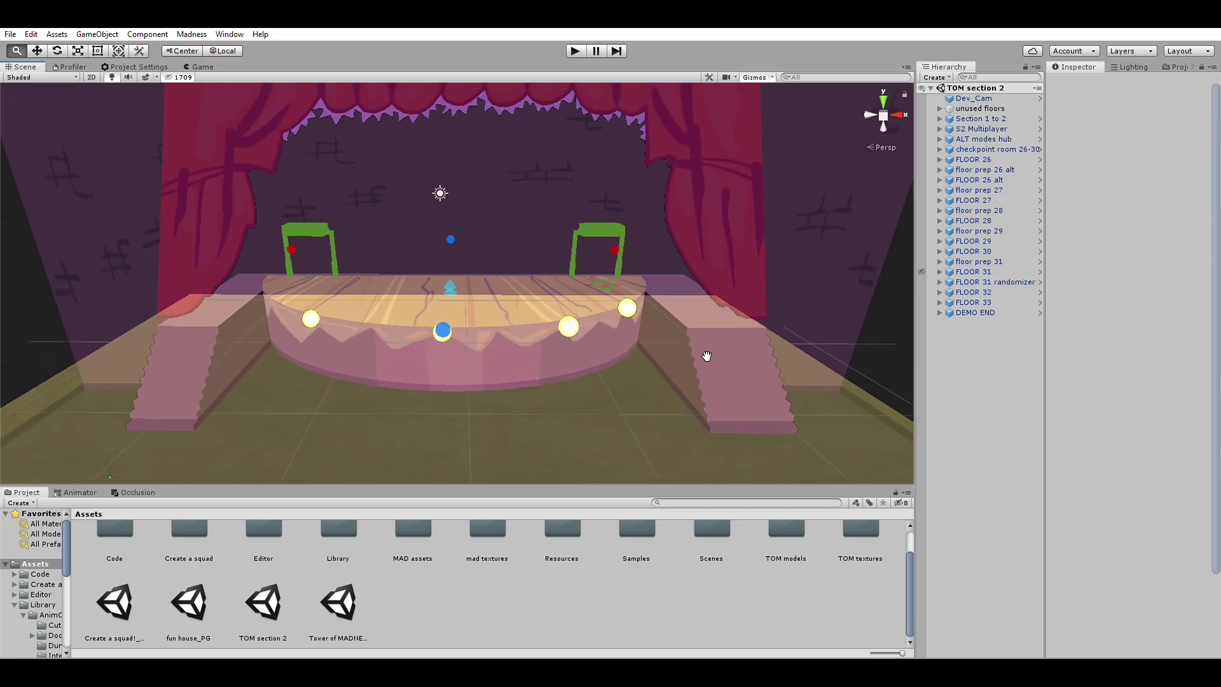
# - Frame FLOOR 26 alt and sync the scene's lights, fog and camera to that room to view its layout
pyautogui.scroll(-3, 779, 406)
pyautogui.moveTo(716, 343); pyautogui.dragTo(641, 270, button='middle')
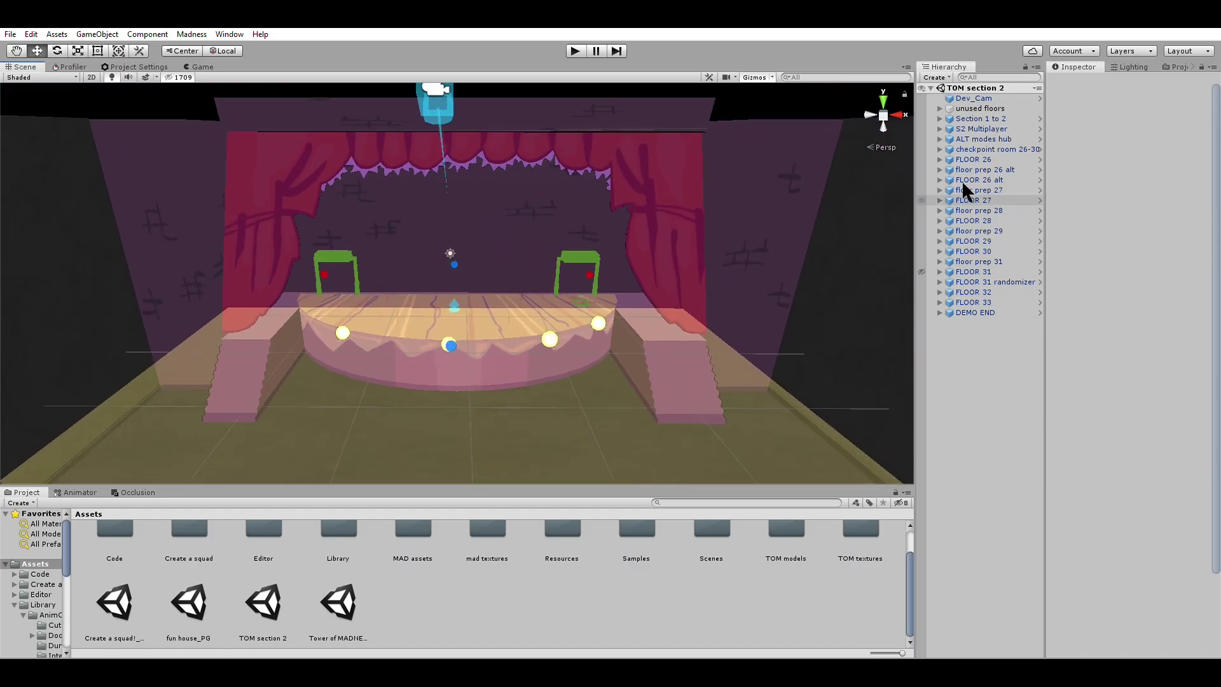
pyautogui.click(973, 180)
pyautogui.press('f')
pyautogui.scroll(-4, 1146, 558)
pyautogui.click(1130, 590)
pyautogui.click(692, 268)
pyautogui.scroll(6, 692, 267)
pyautogui.moveTo(693, 270); pyautogui.dragTo(746, 288, button='middle')
pyautogui.scroll(3, 702, 364)
# - Frame FLOOR 27 and sync the scene visuals to it to view its layout
pyautogui.click(986, 199)
pyautogui.press('f')
pyautogui.click(1131, 598)
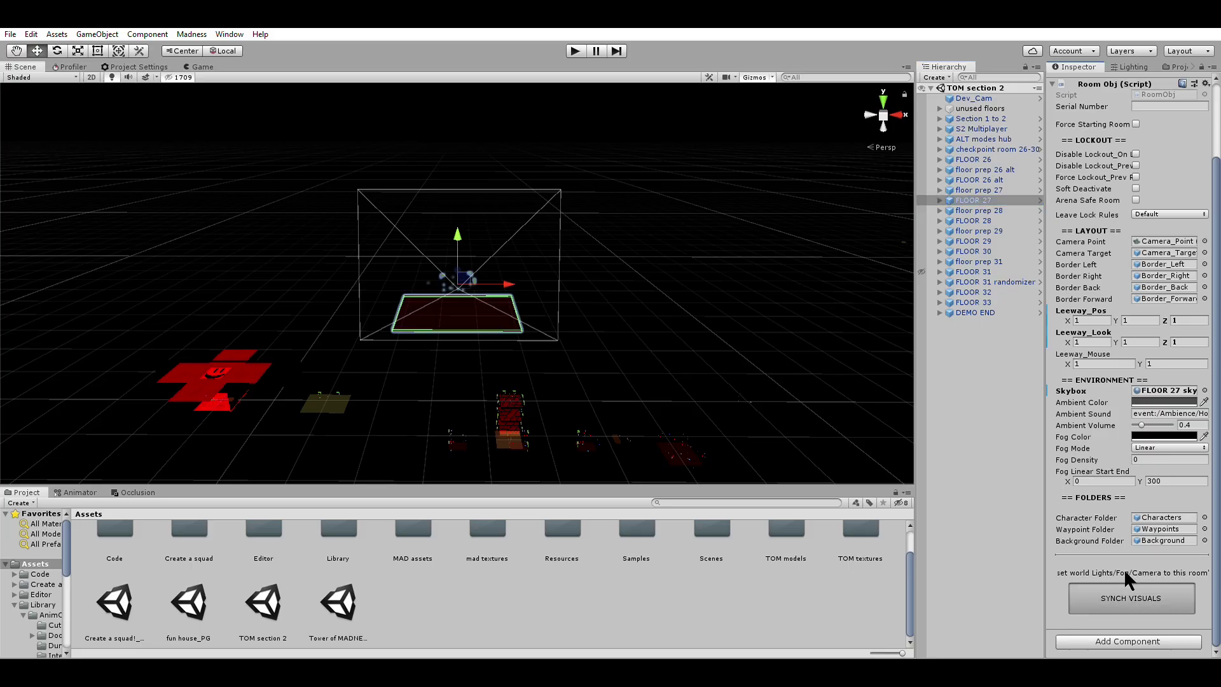
pyautogui.click(750, 286)
pyautogui.scroll(8, 703, 309)
pyautogui.moveTo(689, 290); pyautogui.dragTo(713, 267, button='middle')
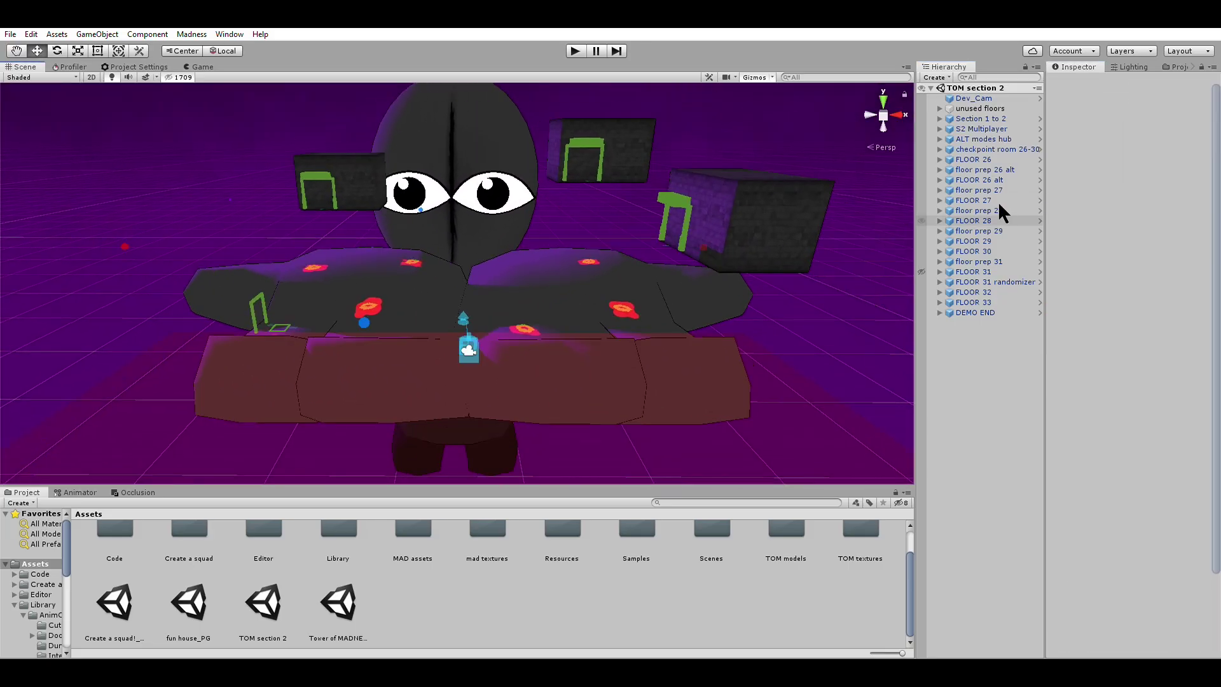
# - Frame FLOOR 28 and sync the scene visuals to it to view its layout
pyautogui.doubleClick(992, 220)
pyautogui.scroll(-5, 1154, 559)
pyautogui.click(1147, 583)
pyautogui.click(661, 286)
pyautogui.scroll(8, 659, 283)
pyautogui.moveTo(658, 283); pyautogui.dragTo(635, 363, button='middle')
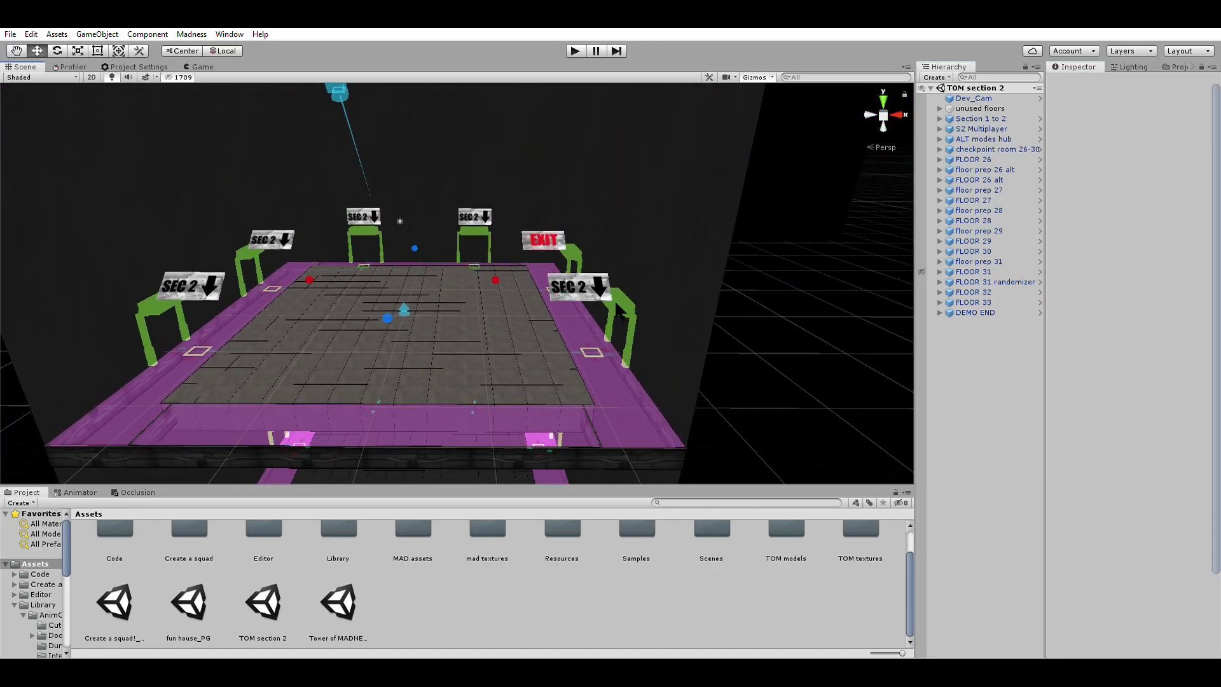
# - Inspect the F28 S1 BR garage door's properties and look through the project's saved list of all prefabs
pyautogui.click(626, 337)
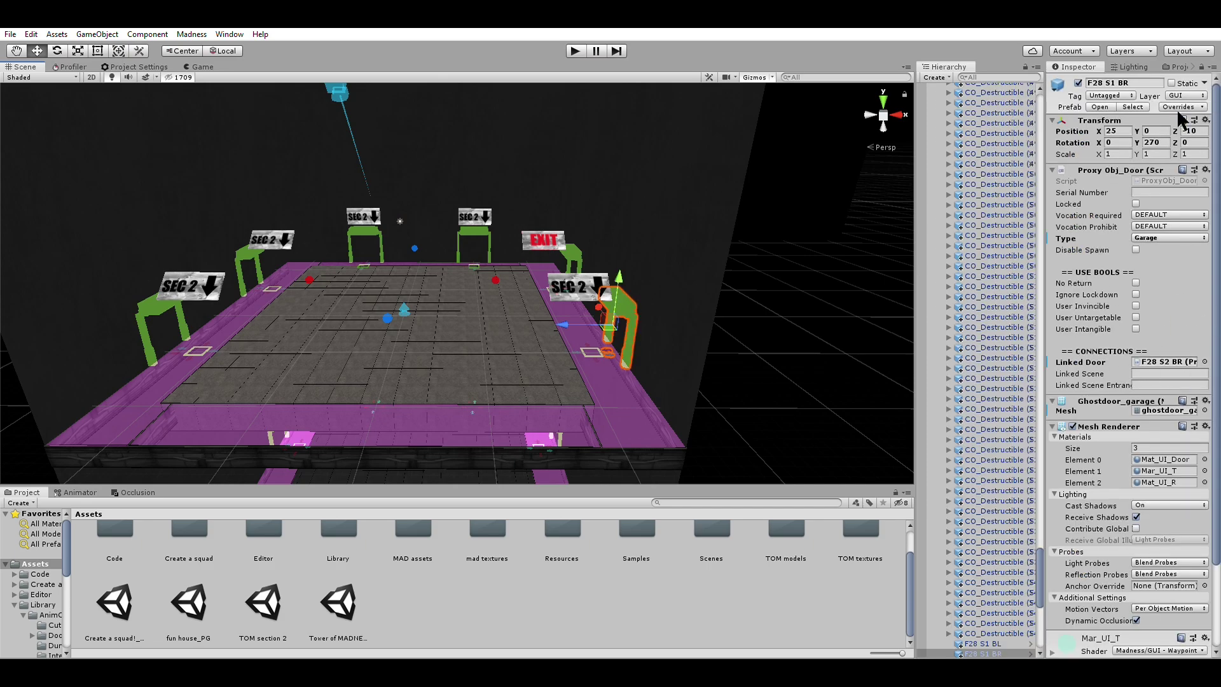
pyautogui.click(37, 543)
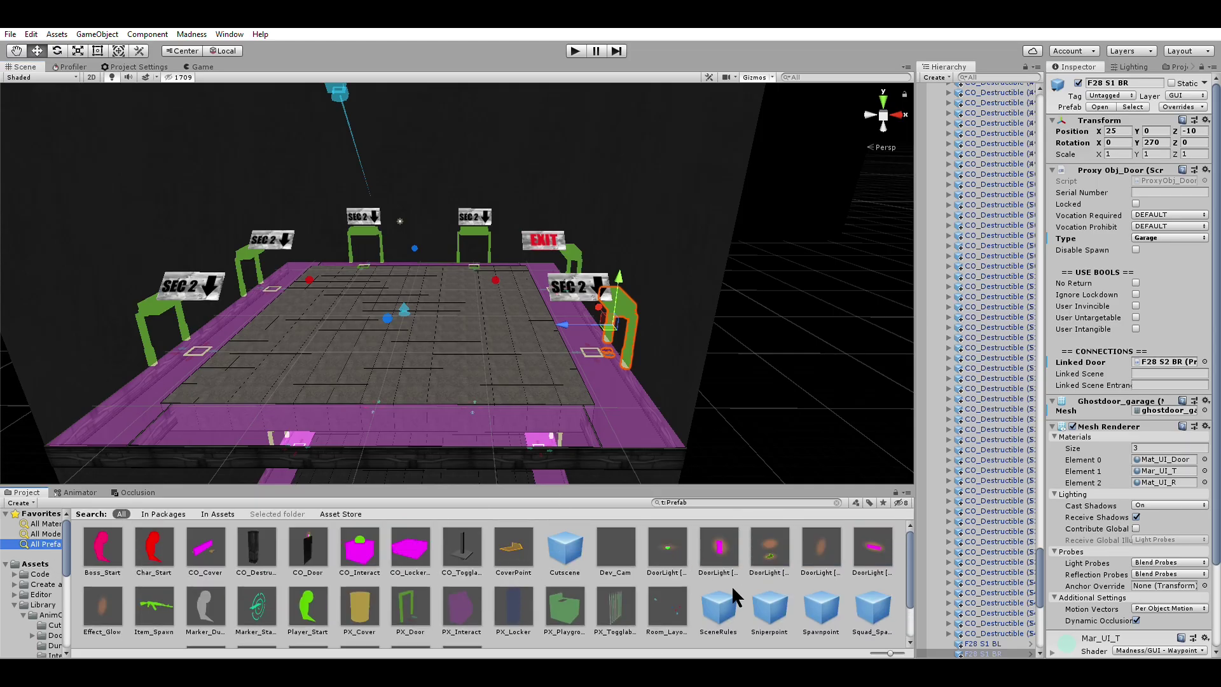
pyautogui.scroll(-2, 481, 566)
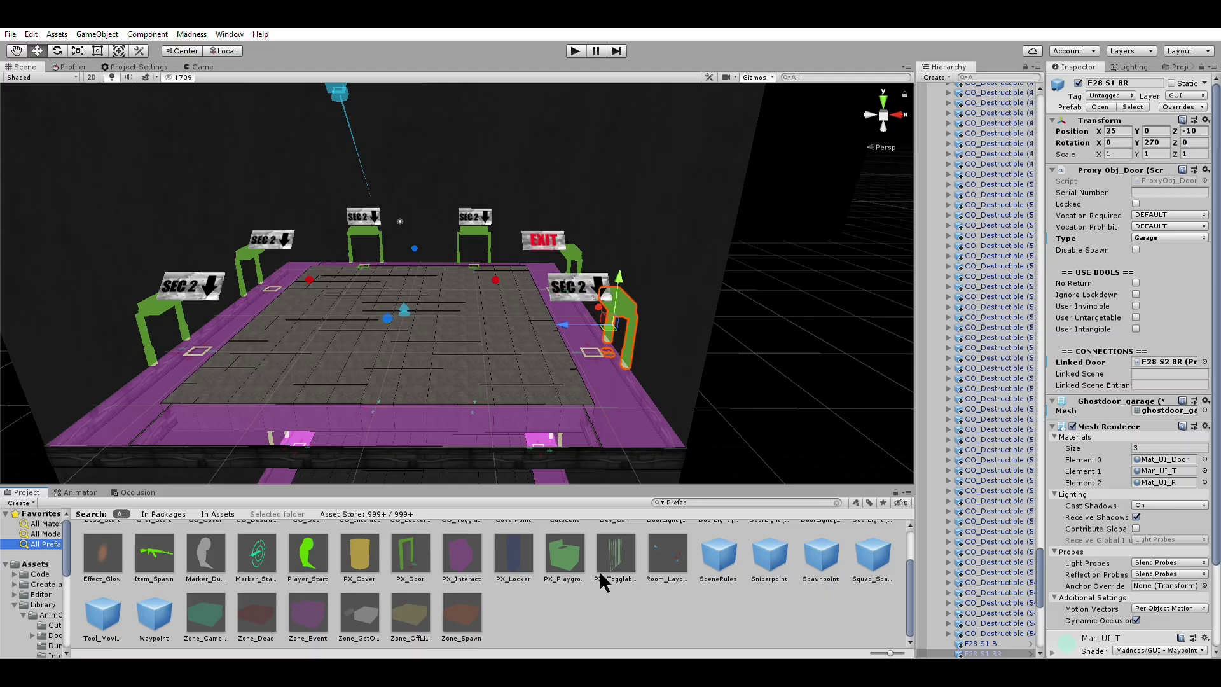
pyautogui.scroll(2, 668, 538)
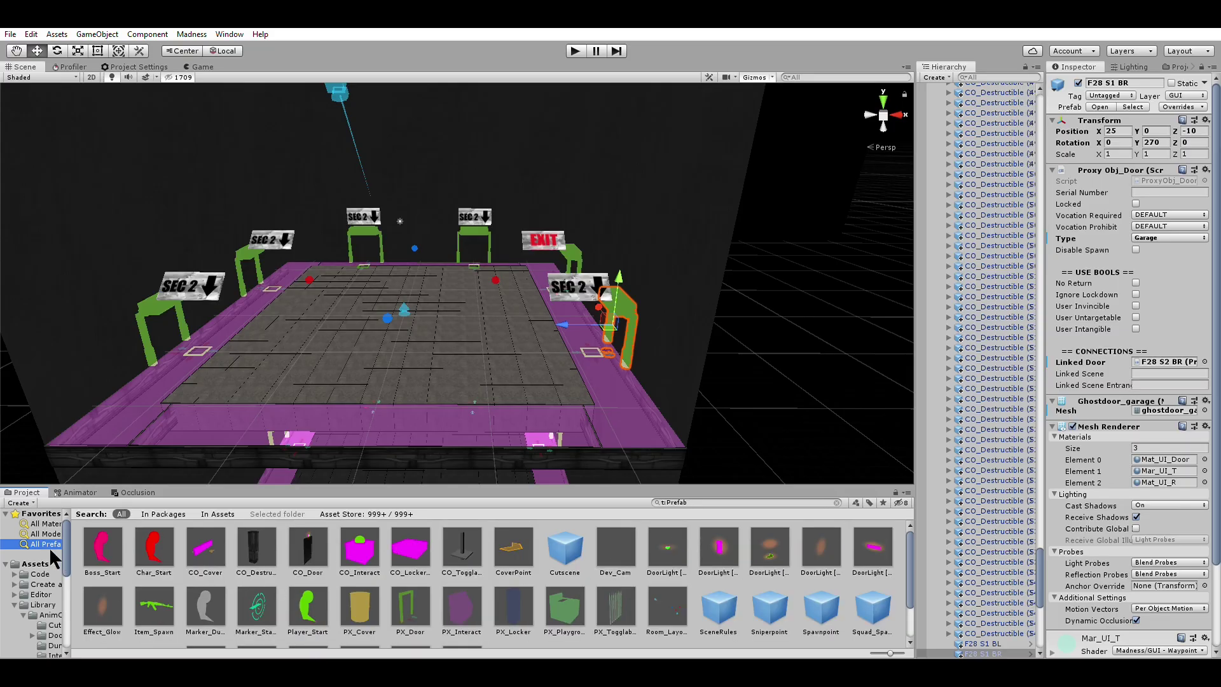
# - Open the fun house_PG scene from the project's Assets folder
pyautogui.click(36, 562)
pyautogui.scroll(-2, 229, 597)
pyautogui.click(197, 601)
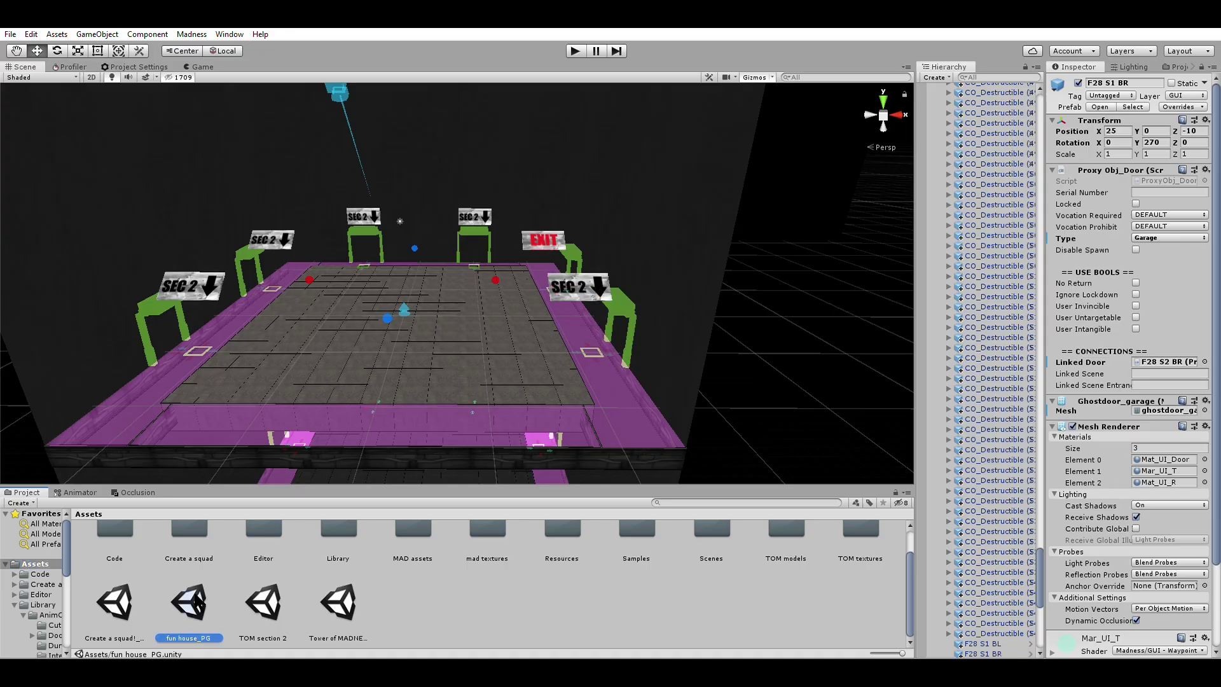
pyautogui.doubleClick(197, 601)
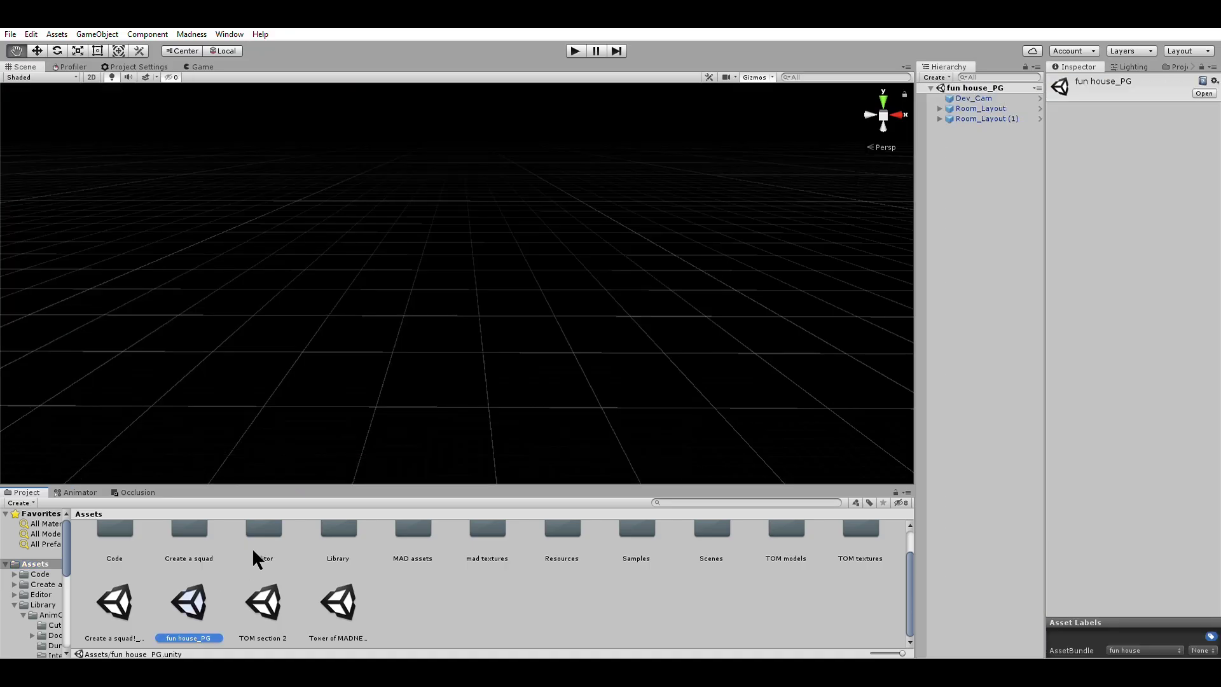
# - Frame Room_Layout and view its walls, doors and cover objects
pyautogui.click(977, 144)
pyautogui.doubleClick(985, 109)
pyautogui.click(502, 332)
pyautogui.scroll(6, 501, 331)
pyautogui.scroll(-2, 501, 331)
pyautogui.scroll(3, 502, 343)
pyautogui.moveTo(504, 359); pyautogui.dragTo(524, 286, button='middle')
pyautogui.moveTo(525, 286); pyautogui.dragTo(527, 235, button='right')
pyautogui.moveTo(552, 266); pyautogui.dragTo(573, 264, button='middle')
pyautogui.scroll(-2, 574, 356)
pyautogui.scroll(1, 567, 356)
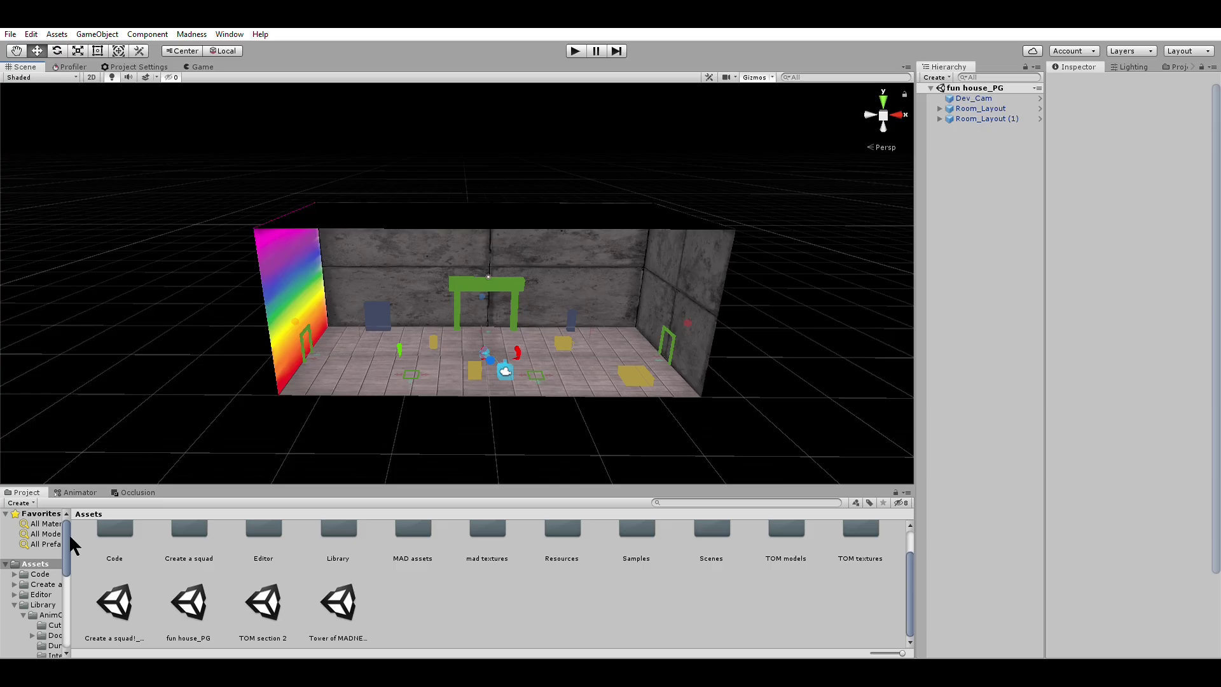
# - Show all prefabs in the project and compare them with the objects placed in the first room
pyautogui.click(42, 534)
pyautogui.click(43, 545)
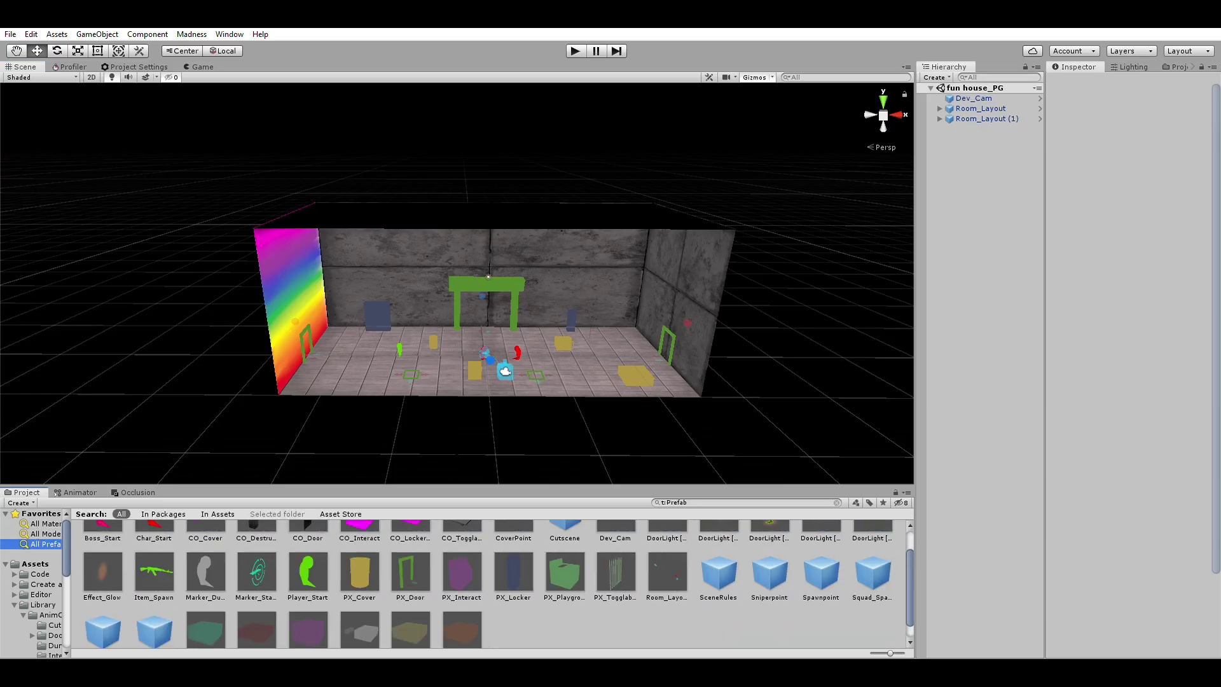
pyautogui.scroll(-1, 471, 407)
pyautogui.moveTo(478, 395); pyautogui.dragTo(534, 349, button='middle')
pyautogui.scroll(3, 454, 378)
pyautogui.scroll(-1, 456, 375)
pyautogui.scroll(1, 525, 337)
pyautogui.scroll(-2, 468, 355)
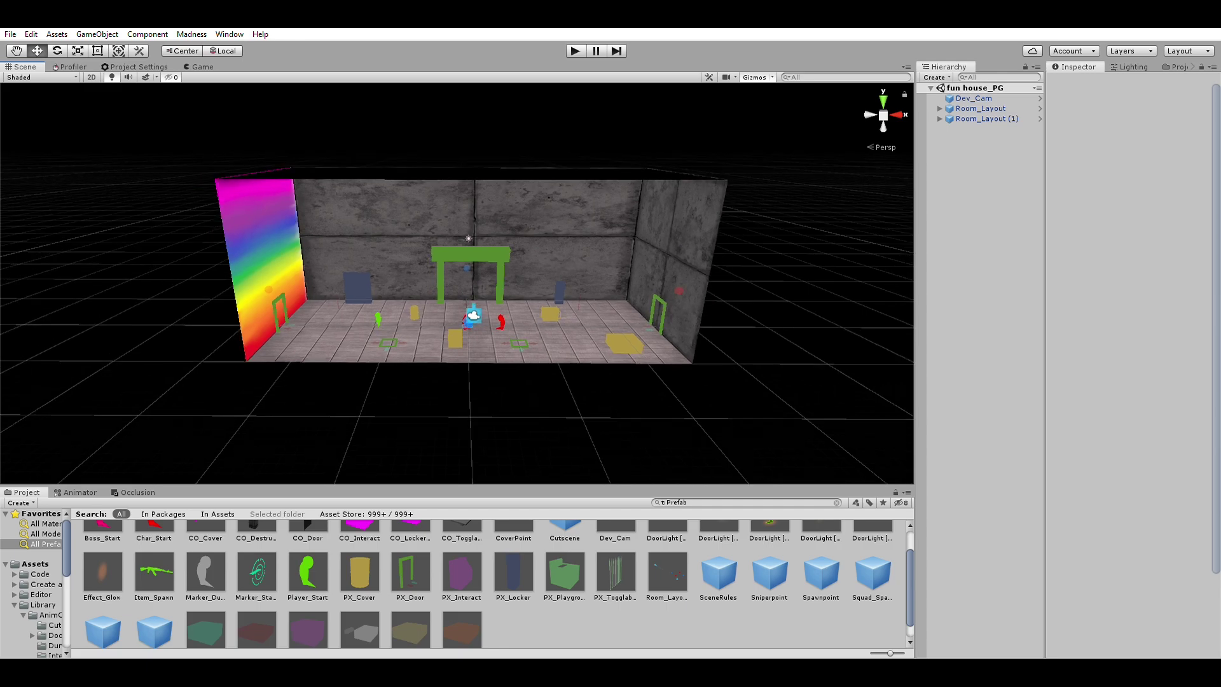
pyautogui.scroll(3, 536, 306)
pyautogui.scroll(-8, 283, 296)
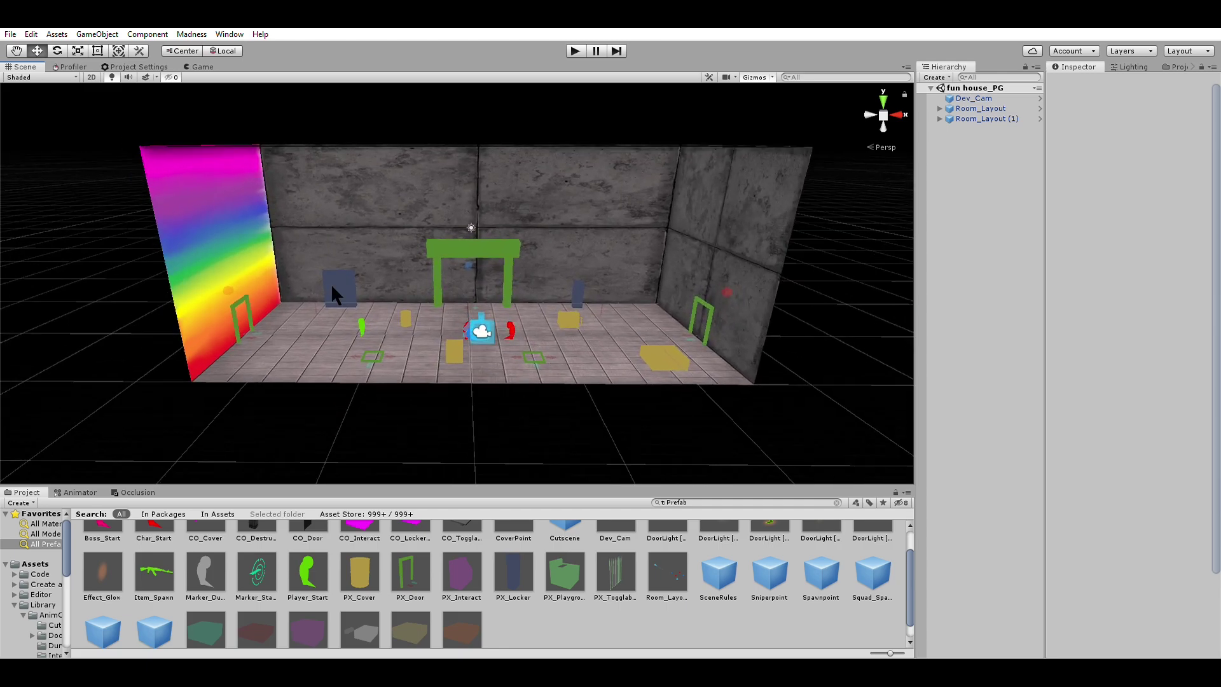
pyautogui.moveTo(644, 299); pyautogui.dragTo(248, 301, button='middle')
# - Frame Room_Layout (1), sync the scene visuals to it and view its platform and walkways
pyautogui.doubleClick(992, 118)
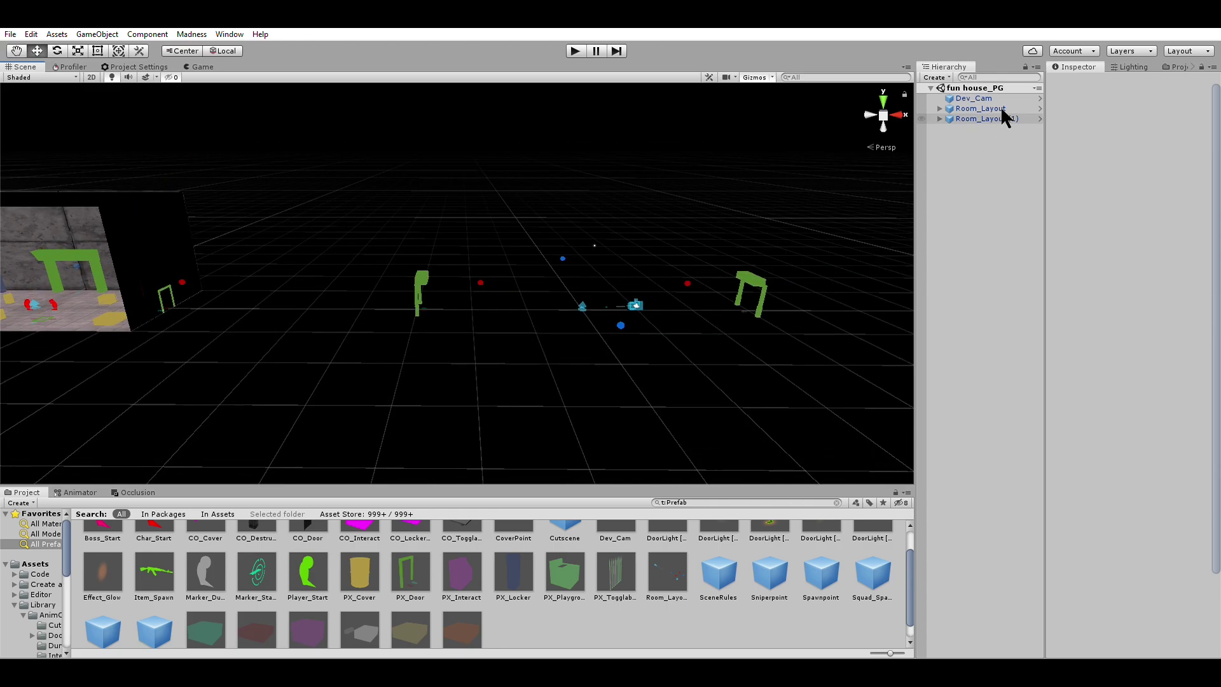
pyautogui.scroll(-5, 1076, 375)
pyautogui.click(794, 375)
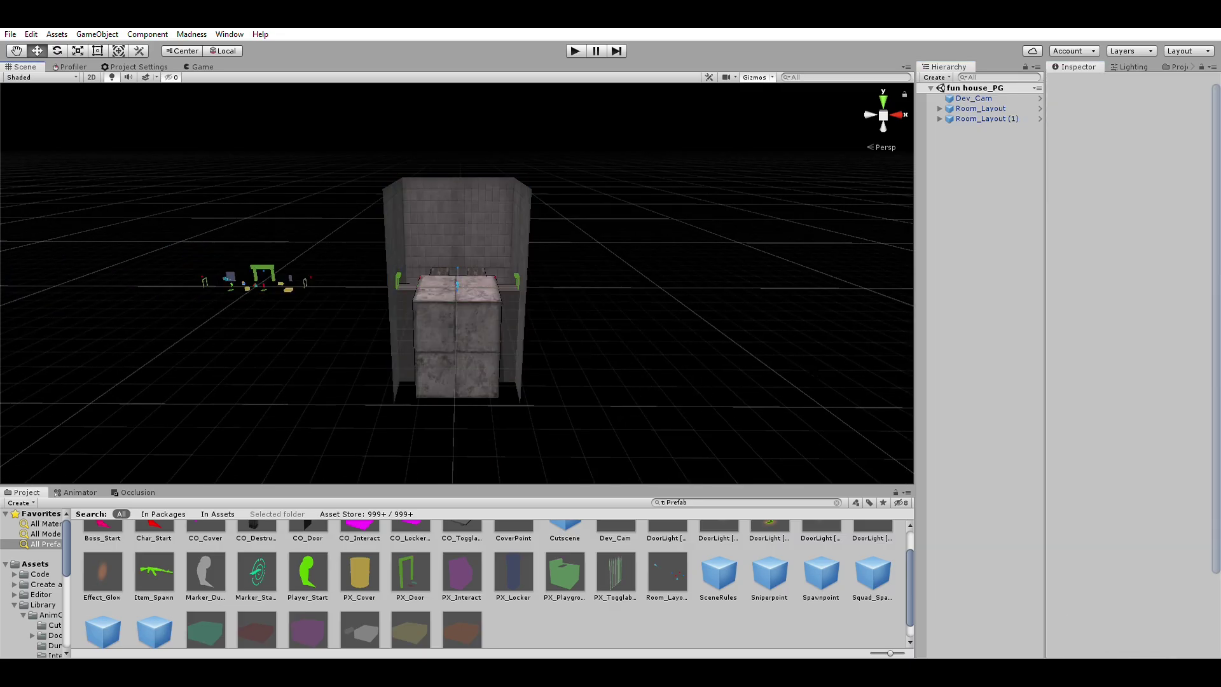
pyautogui.scroll(8, 586, 227)
pyautogui.moveTo(528, 353); pyautogui.dragTo(561, 352, button='right')
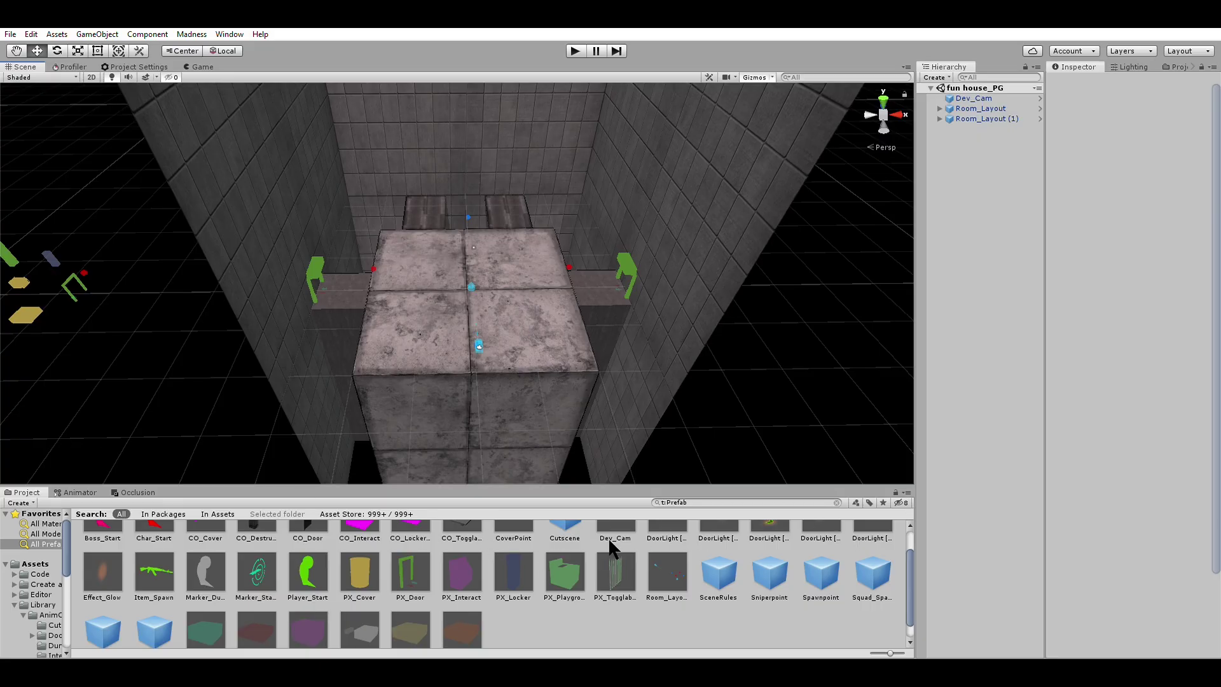
pyautogui.scroll(-4, 528, 312)
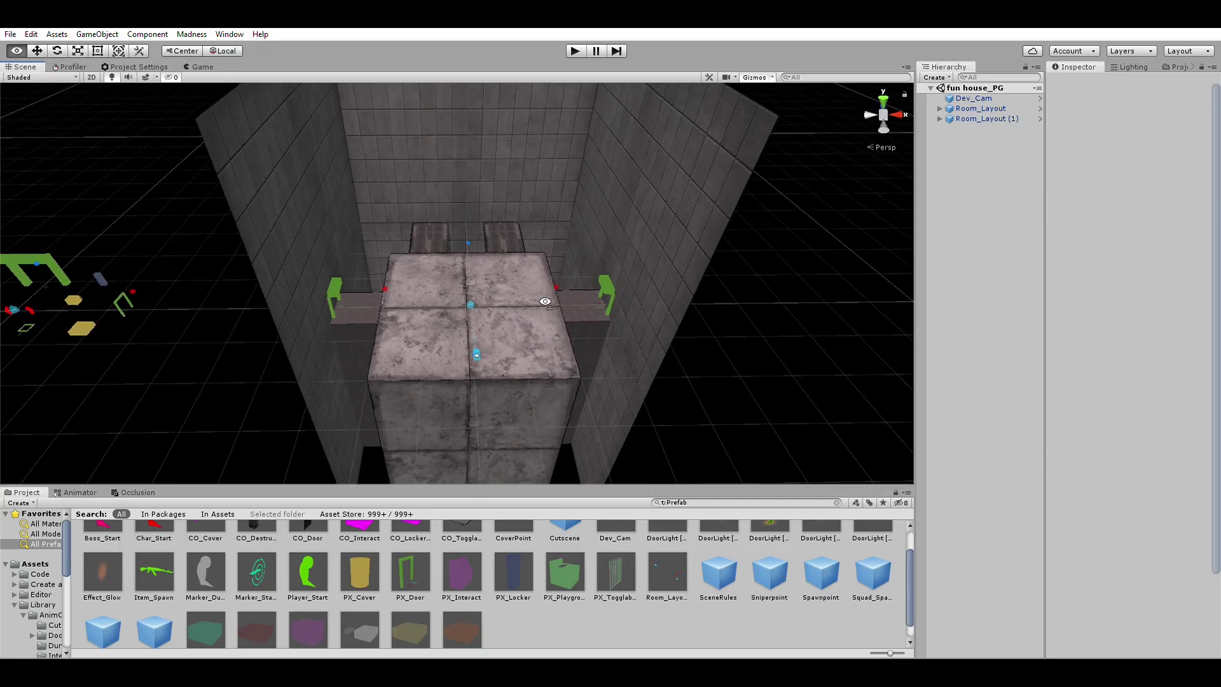
# - Rename Room_Layout (1) as room 2
pyautogui.click(979, 118)
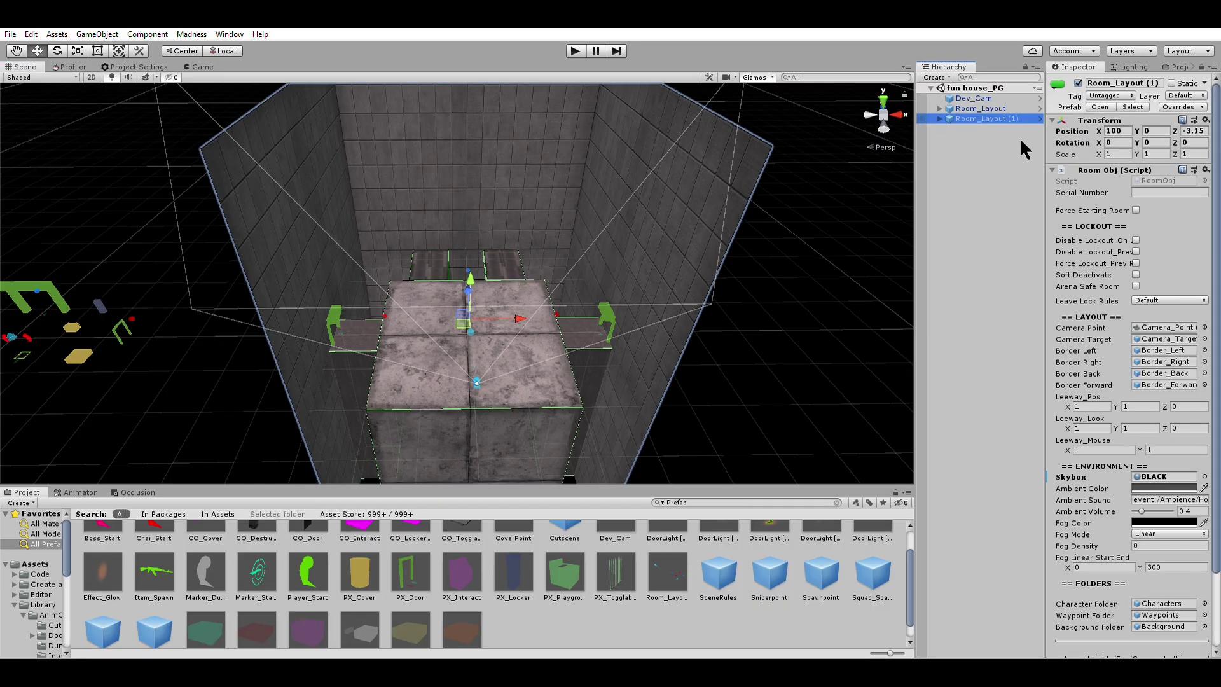
pyautogui.press('F2')
pyautogui.write('room 2')
pyautogui.press('Return')
# - Rename Room_Layout as room 1 and clear the selection
pyautogui.click(979, 109)
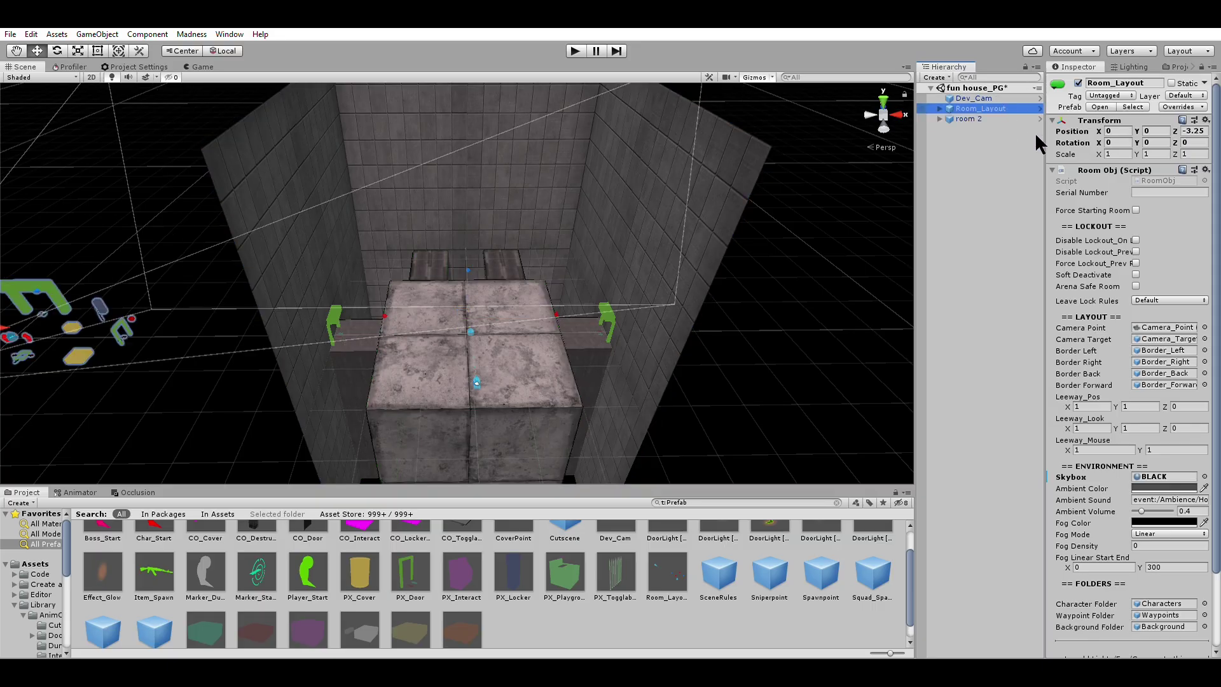
pyautogui.press('F2')
pyautogui.write('room 1')
pyautogui.press('Return')
pyautogui.click(731, 340)
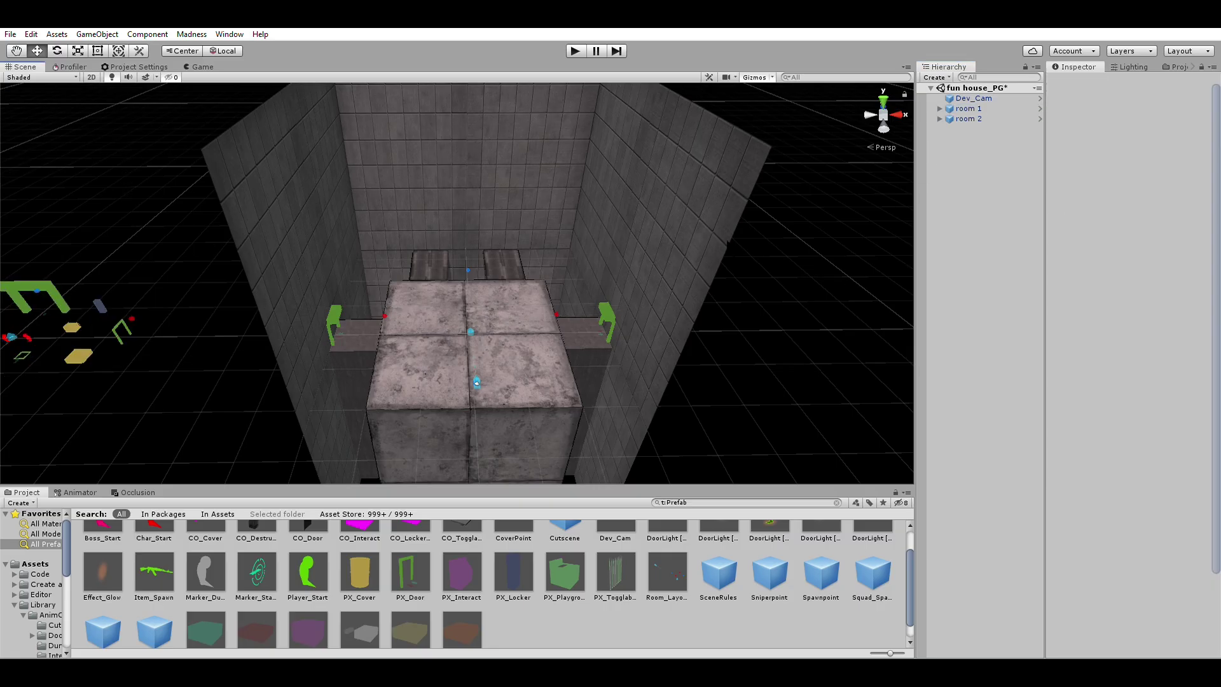
# - Examine the objects grouped under room 2's Layout and Background folders
pyautogui.click(939, 119)
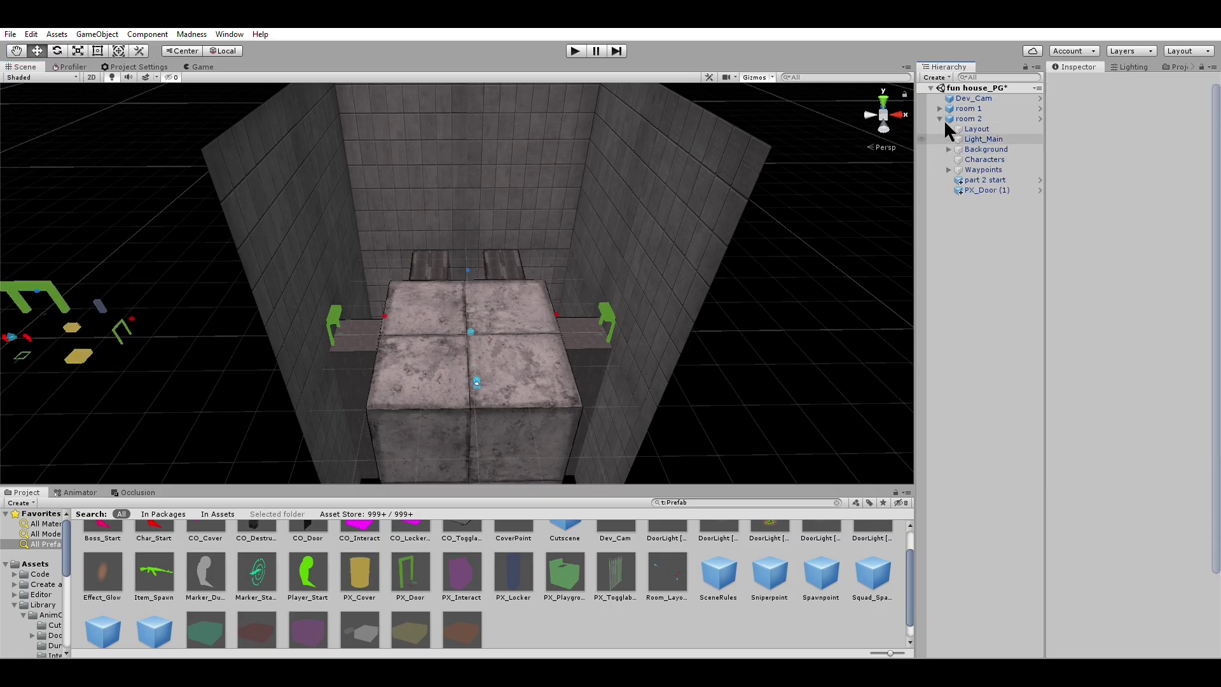
pyautogui.click(948, 128)
pyautogui.click(949, 128)
pyautogui.click(949, 210)
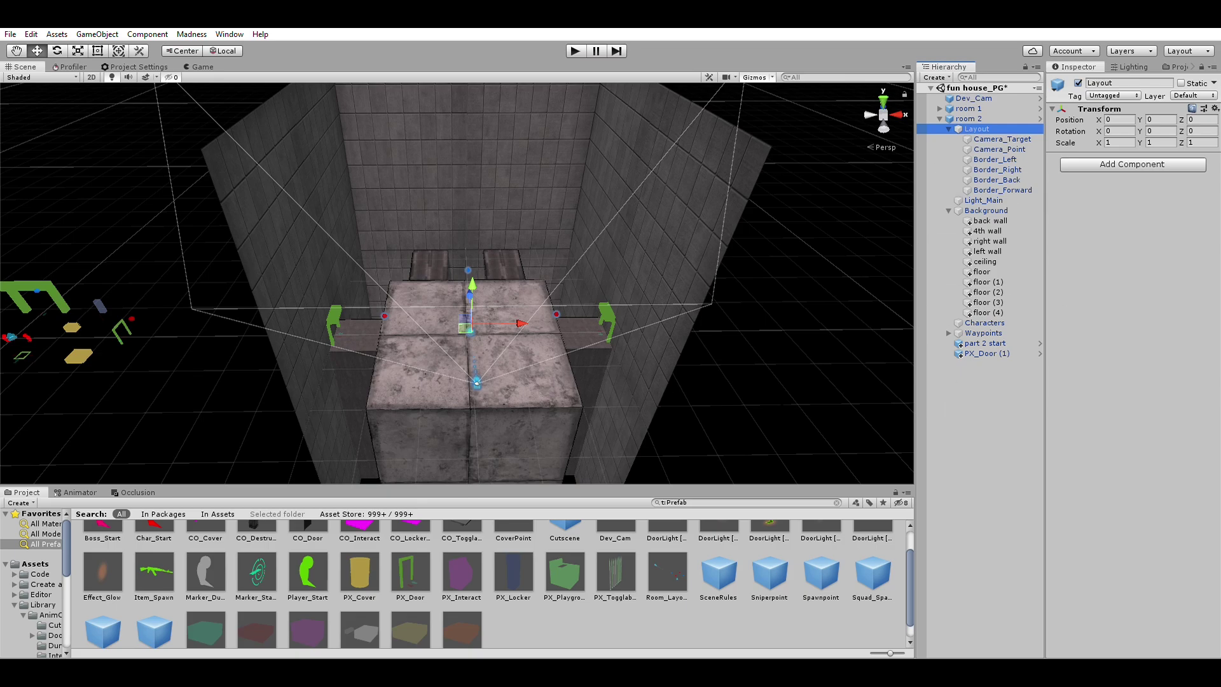
pyautogui.click(794, 343)
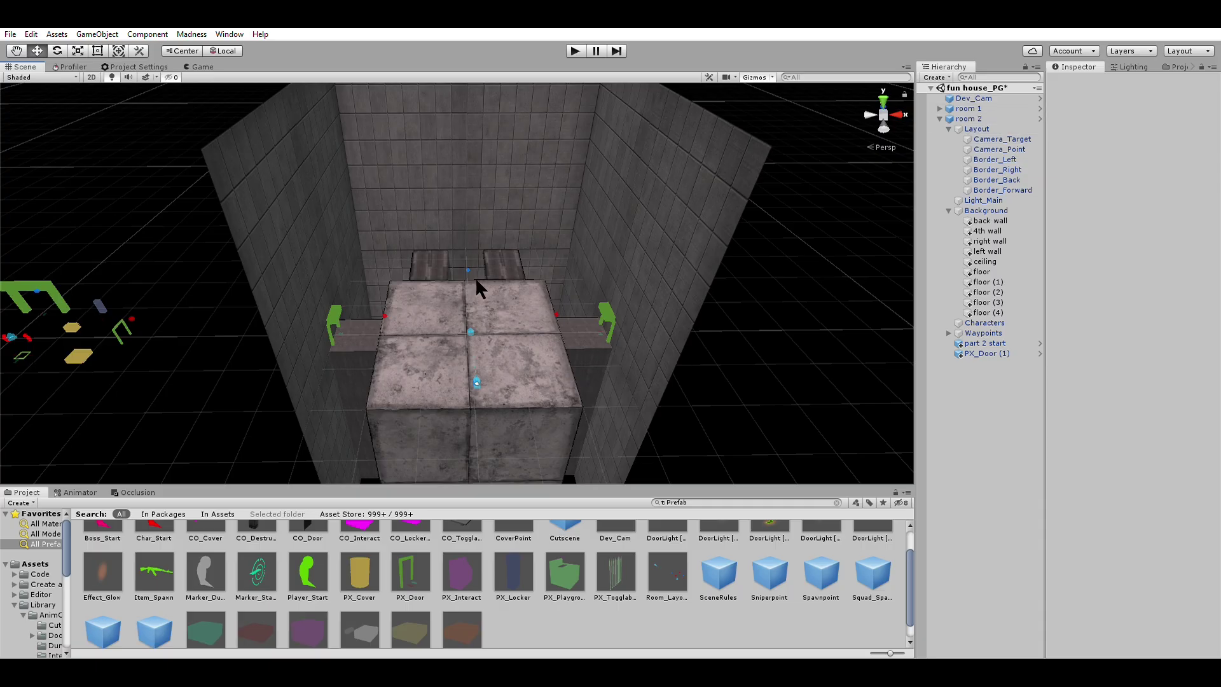
pyautogui.click(939, 119)
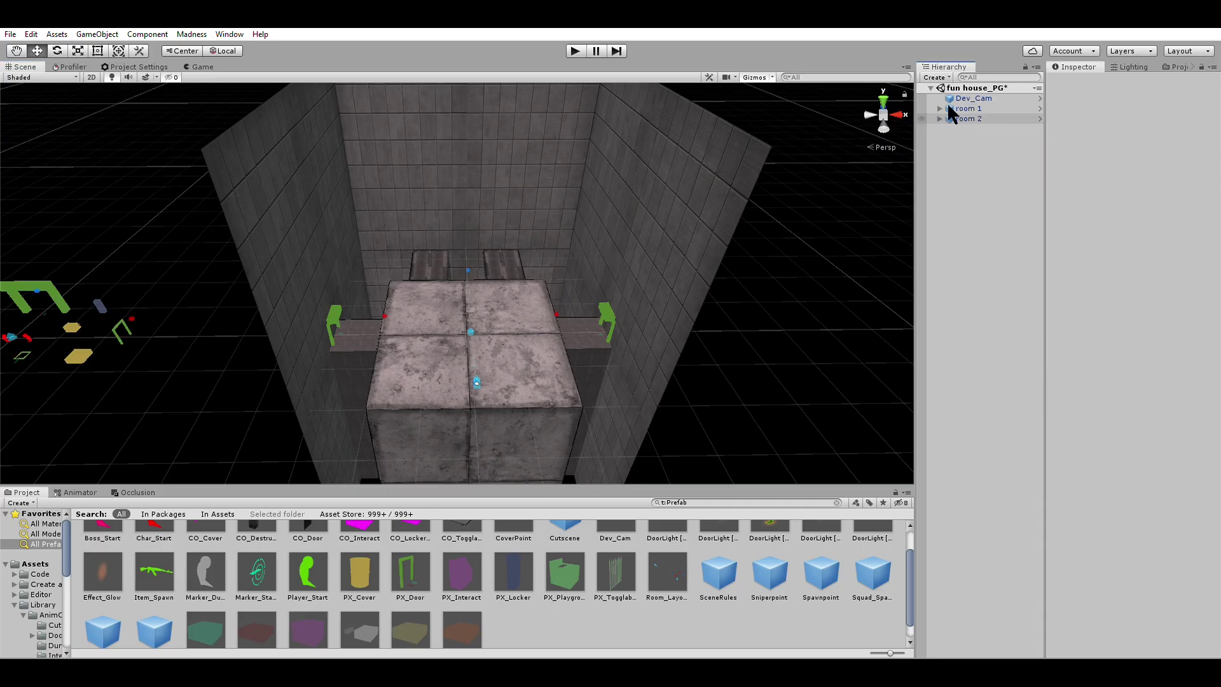
# - Duplicate room 2 and move the copy along the X axis to about 198
pyautogui.click(954, 119)
pyautogui.hotkey('ctrl', 'd')
pyautogui.scroll(-3, 563, 290)
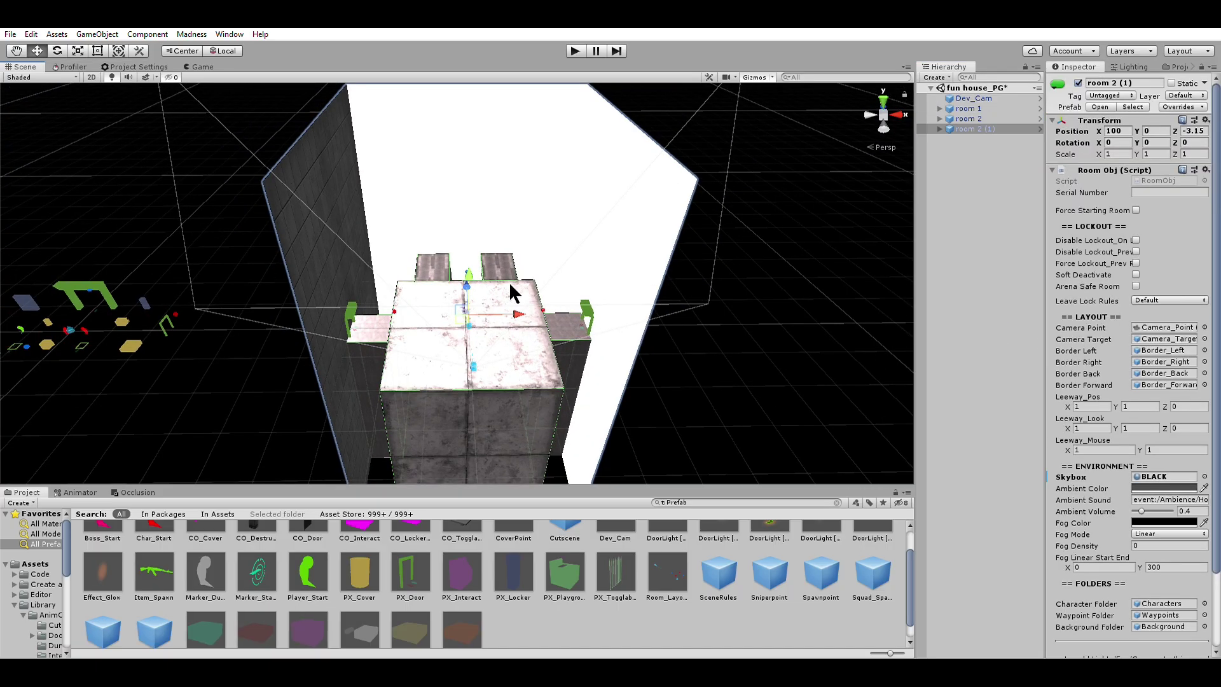
pyautogui.click(510, 301)
pyautogui.click(511, 304)
pyautogui.moveTo(510, 304); pyautogui.dragTo(879, 298)
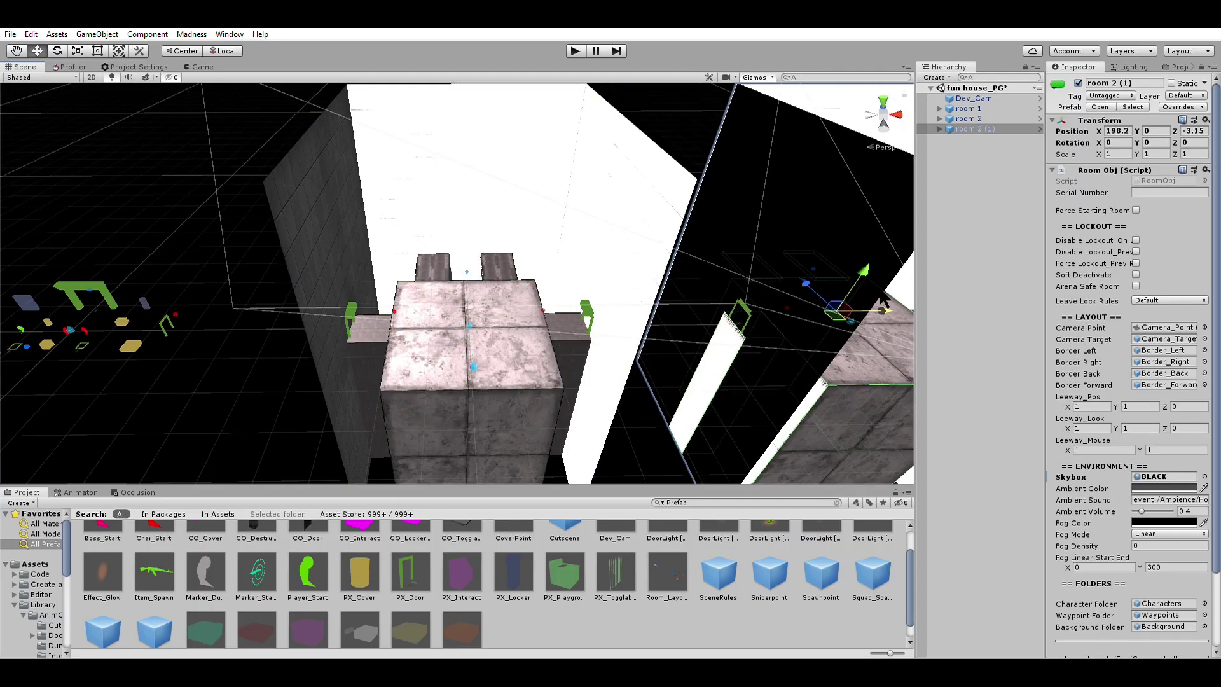
# - Sync the scene visuals to the duplicated room and view it beside the other two rooms
pyautogui.scroll(-2, 880, 298)
pyautogui.scroll(-3, 1169, 474)
pyautogui.click(1120, 583)
pyautogui.scroll(-3, 737, 350)
pyautogui.moveTo(738, 350); pyautogui.dragTo(577, 337, button='middle')
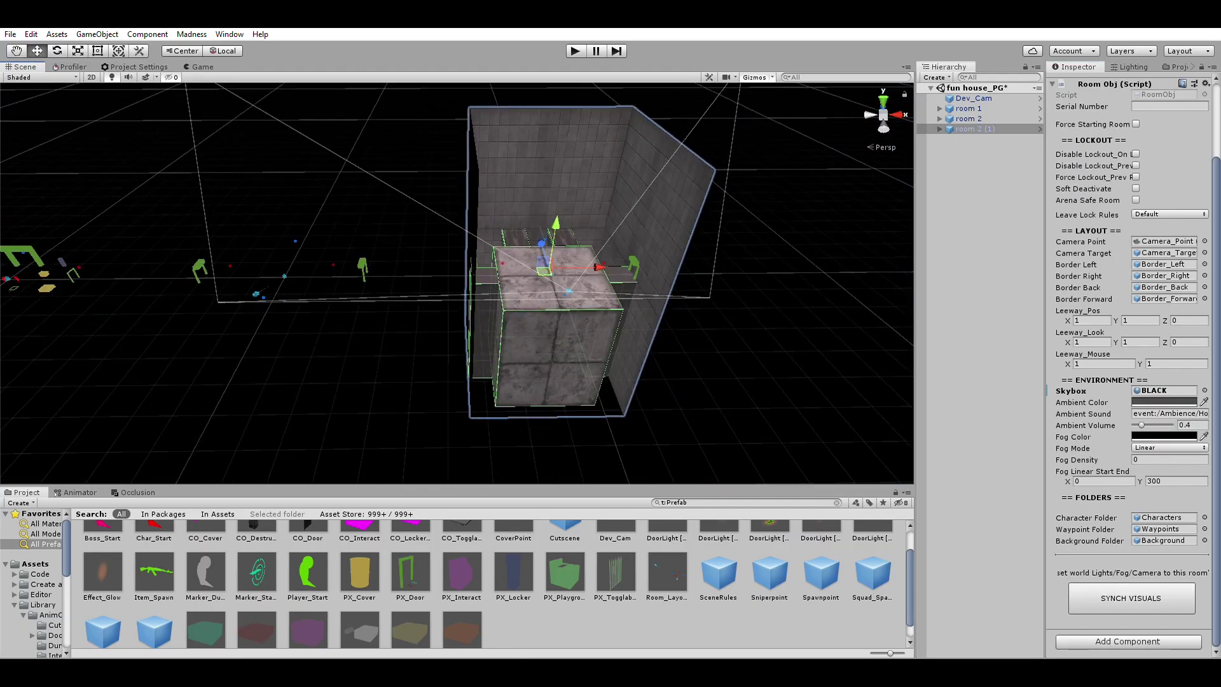
pyautogui.click(579, 375)
pyautogui.keyDown('alt'); pyautogui.moveTo(530, 301); pyautogui.dragTo(675, 332); pyautogui.keyUp('alt')
pyautogui.scroll(2, 676, 332)
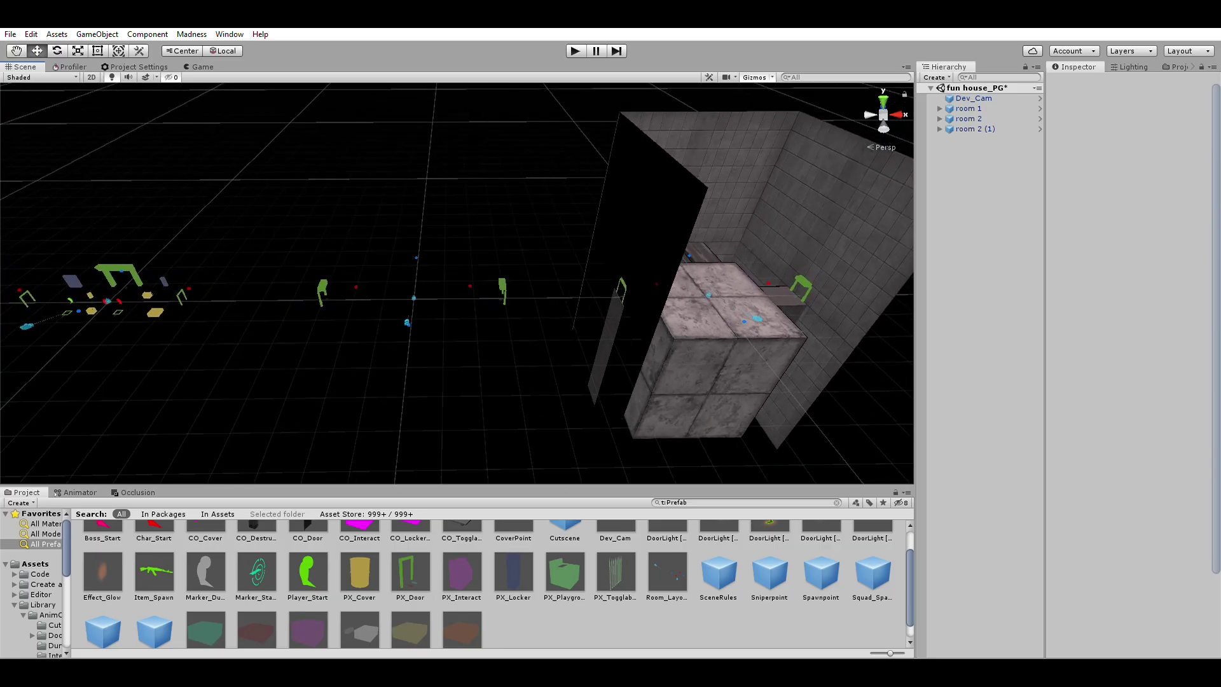
# - Undo the duplication of room 2 and sync the scene visuals back to the original room 2
pyautogui.hotkey('ctrl', 'z')
pyautogui.hotkey('ctrl', 'z')
pyautogui.hotkey('ctrl', 'z')
pyautogui.scroll(-3, 1119, 457)
pyautogui.click(1133, 588)
pyautogui.scroll(5, 407, 304)
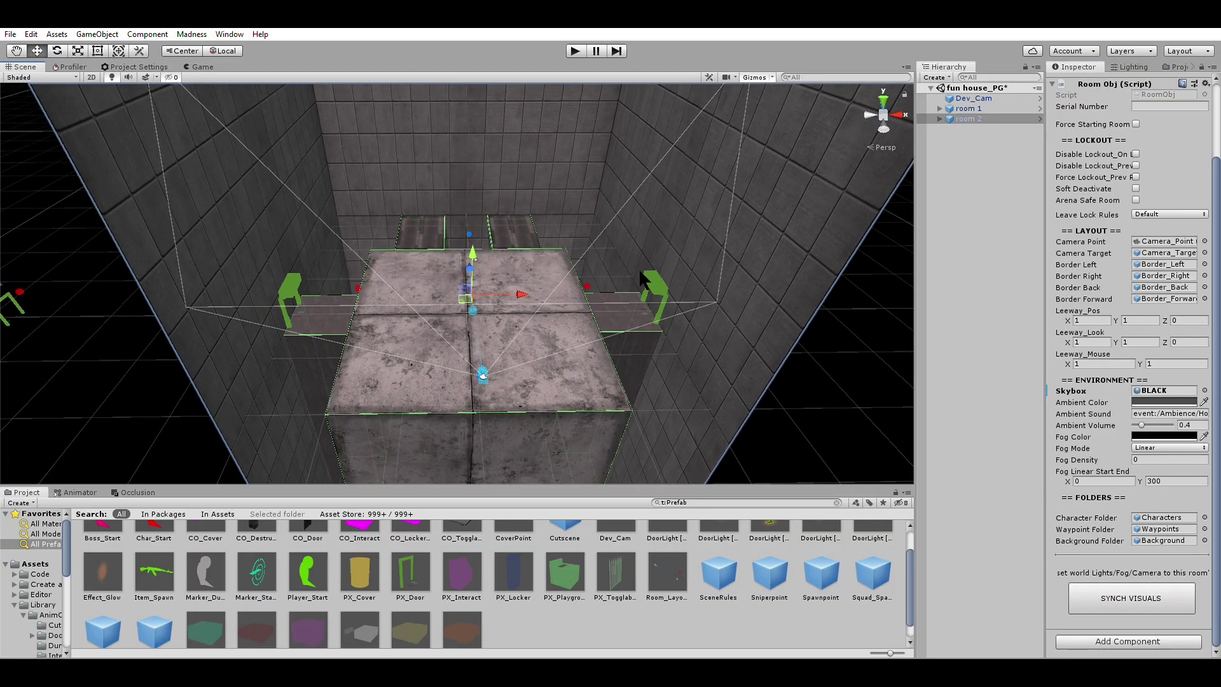
# - Set the Z values of room 2's Leeway_Pos and Leeway_Look to 1
pyautogui.click(633, 284)
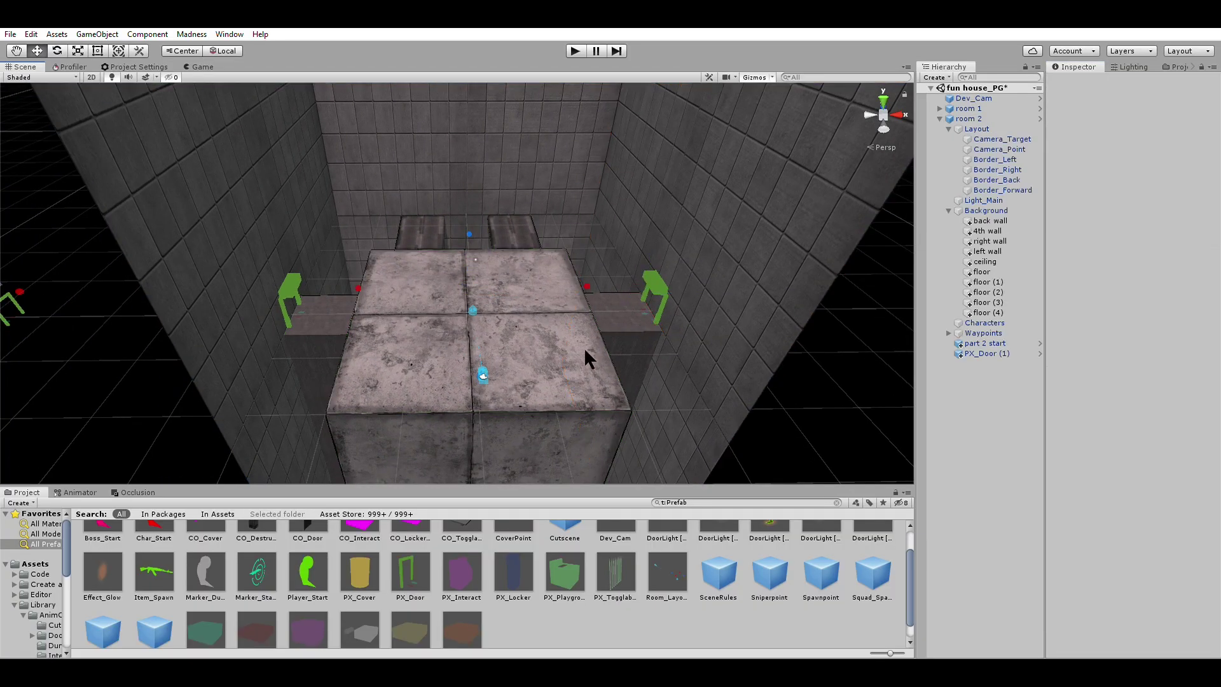
pyautogui.click(979, 117)
pyautogui.scroll(-3, 1141, 314)
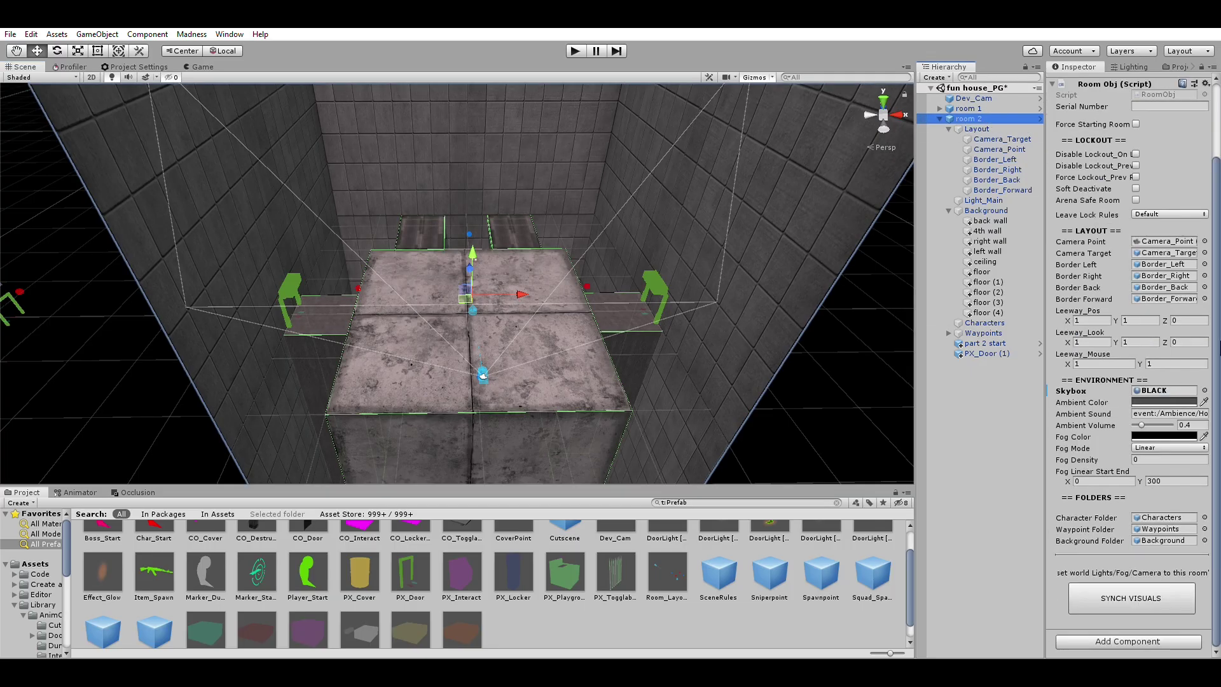
pyautogui.click(1195, 316)
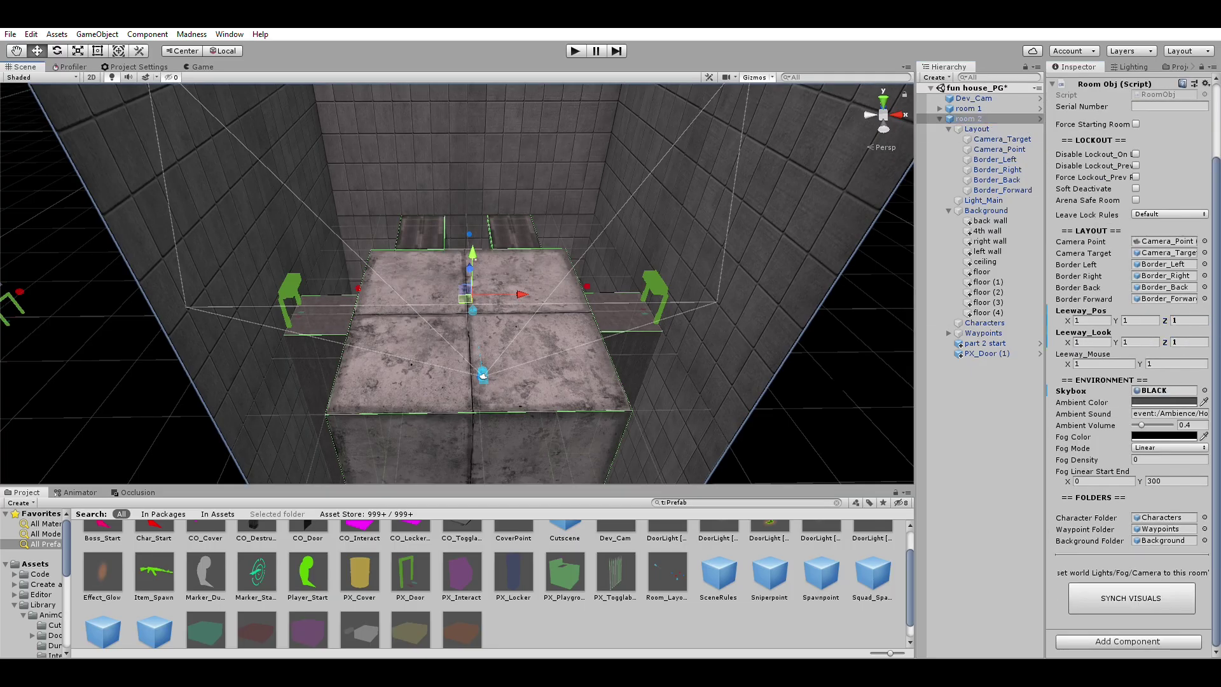
# - Examine the camera and border markers around room 2's platform from an angled close view
pyautogui.click(363, 346)
pyautogui.moveTo(438, 300); pyautogui.dragTo(551, 289, button='right')
pyautogui.scroll(2, 550, 289)
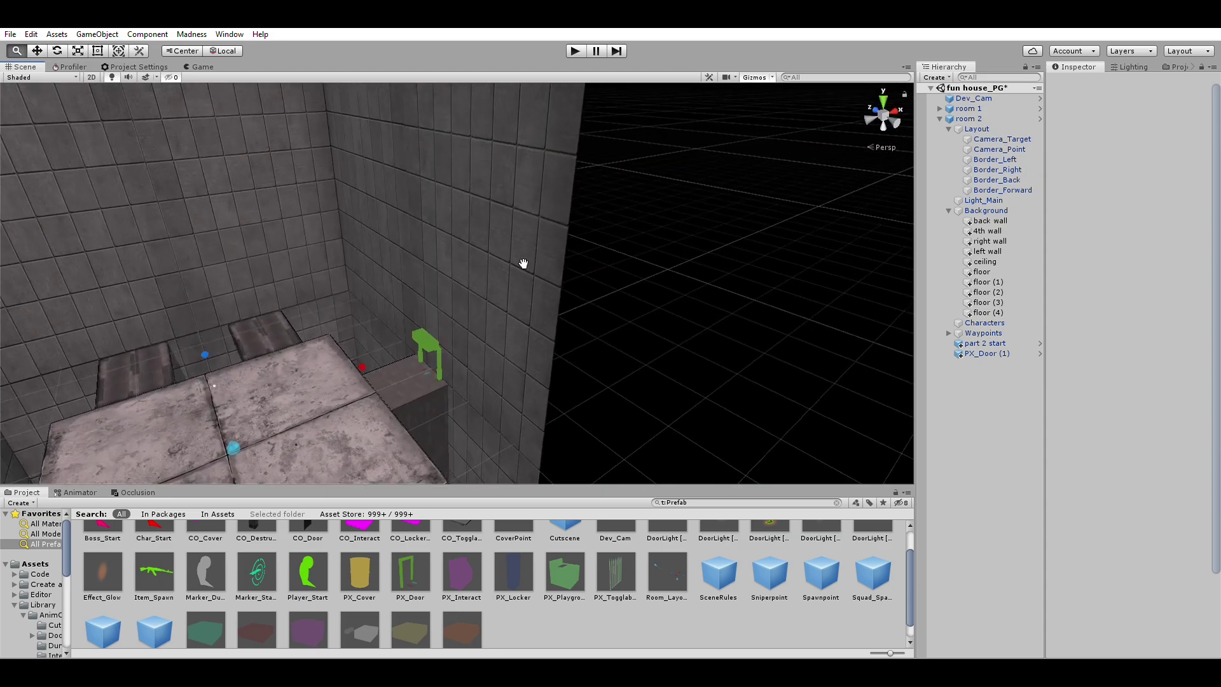
pyautogui.moveTo(493, 255); pyautogui.dragTo(706, 153, button='middle')
pyautogui.scroll(4, 705, 156)
pyautogui.moveTo(642, 267); pyautogui.dragTo(577, 247, button='middle')
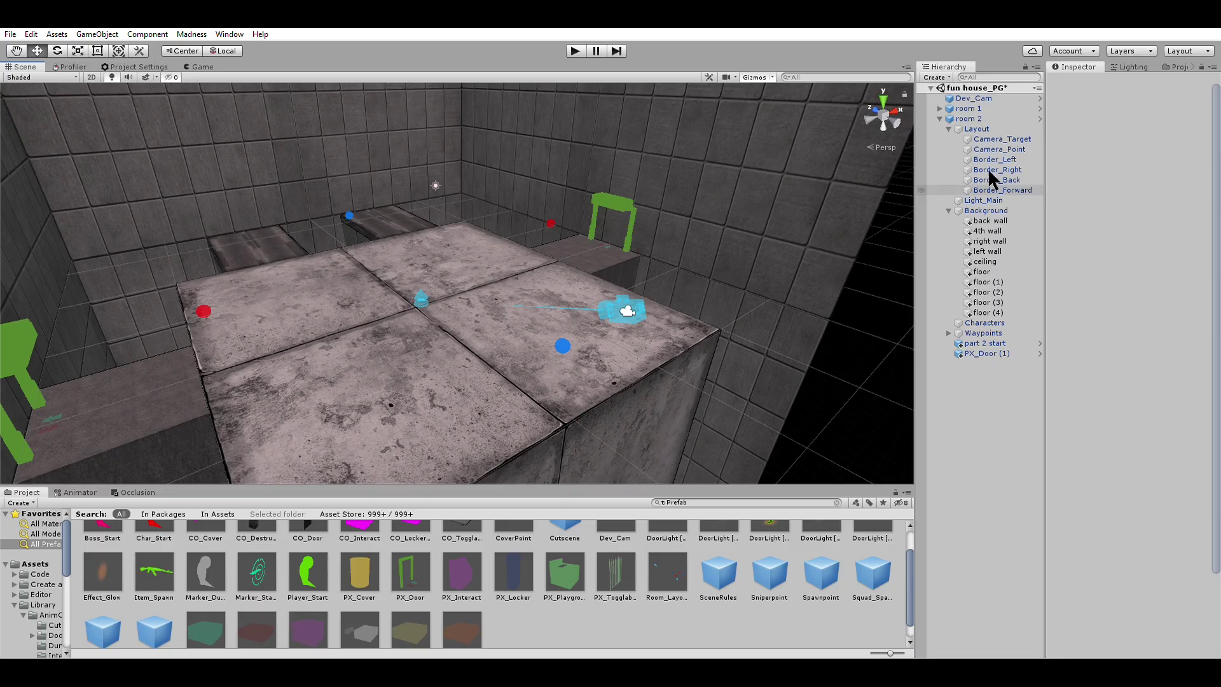
# - Set the X rotation of room 2's Camera_Point to 45
pyautogui.click(1021, 149)
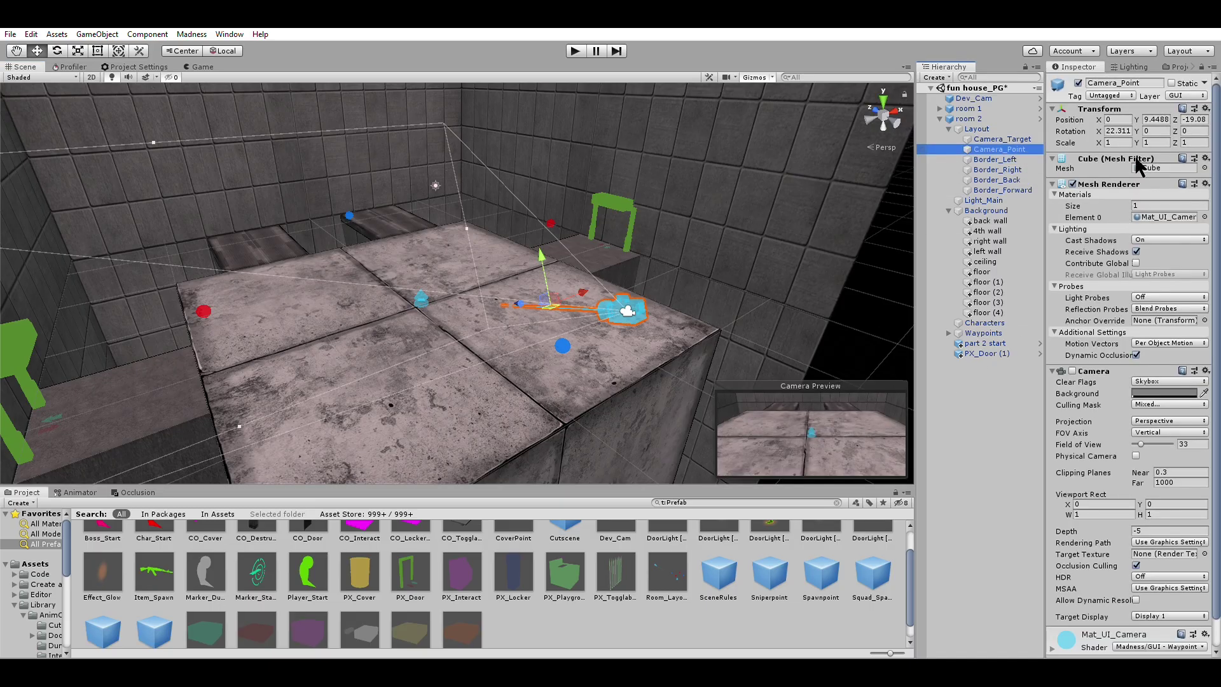
pyautogui.click(1119, 130)
pyautogui.write('45')
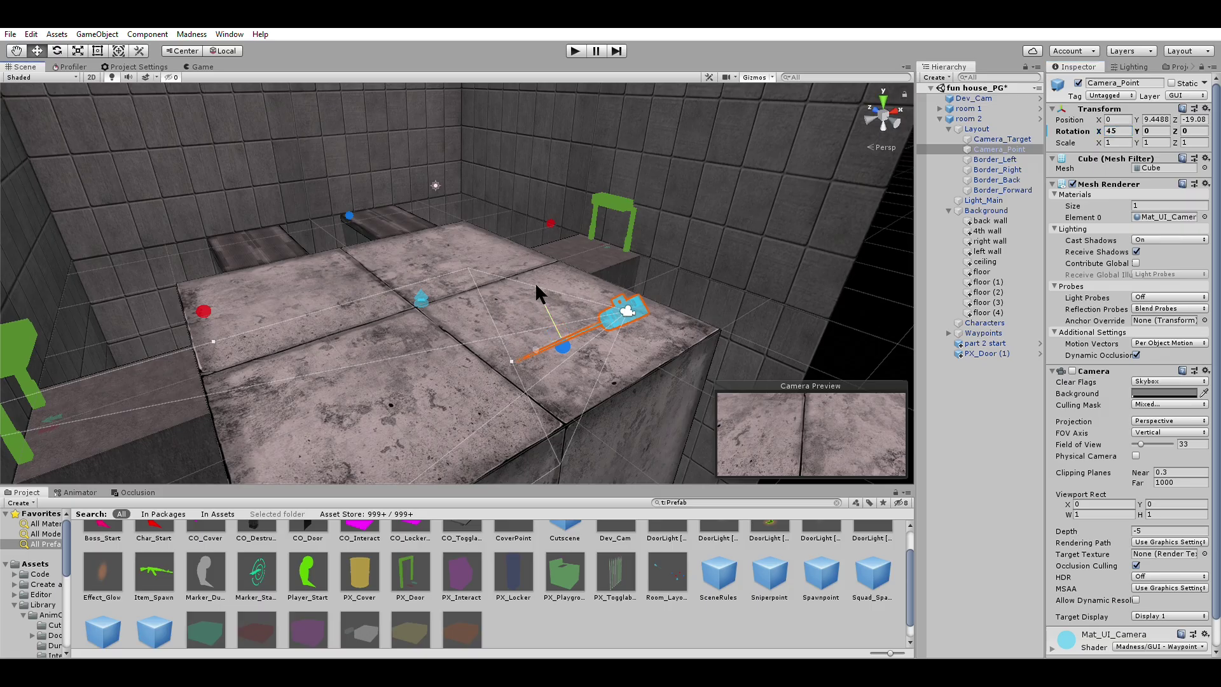
# - Move room 2's Camera_Point up and back to about Y 30.16, Z -26.33 so its preview frames the whole platform
pyautogui.moveTo(536, 285); pyautogui.dragTo(424, 173)
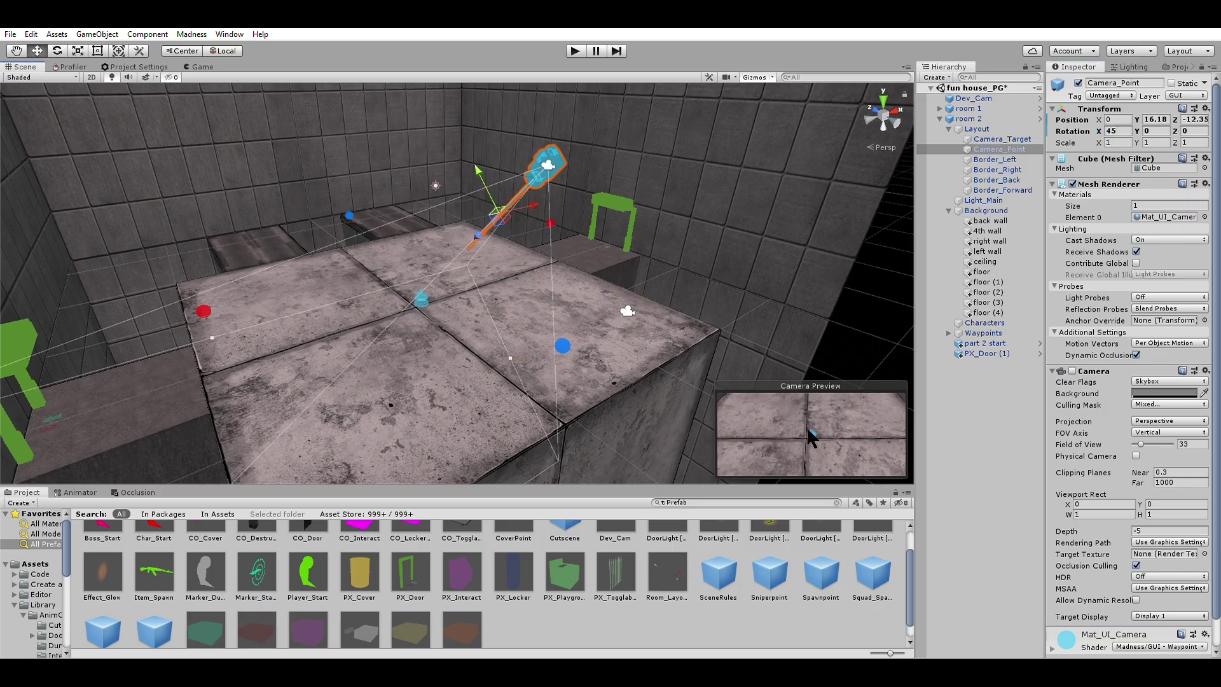
pyautogui.moveTo(485, 226); pyautogui.dragTo(709, 213)
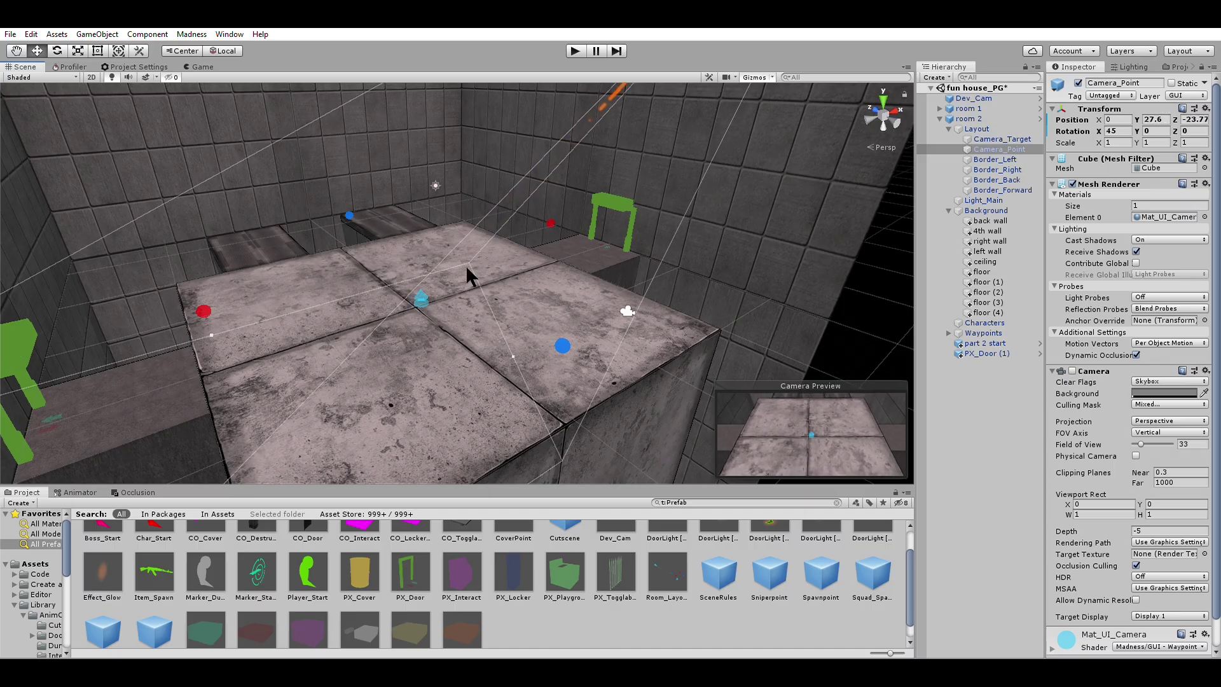
pyautogui.scroll(-4, 440, 293)
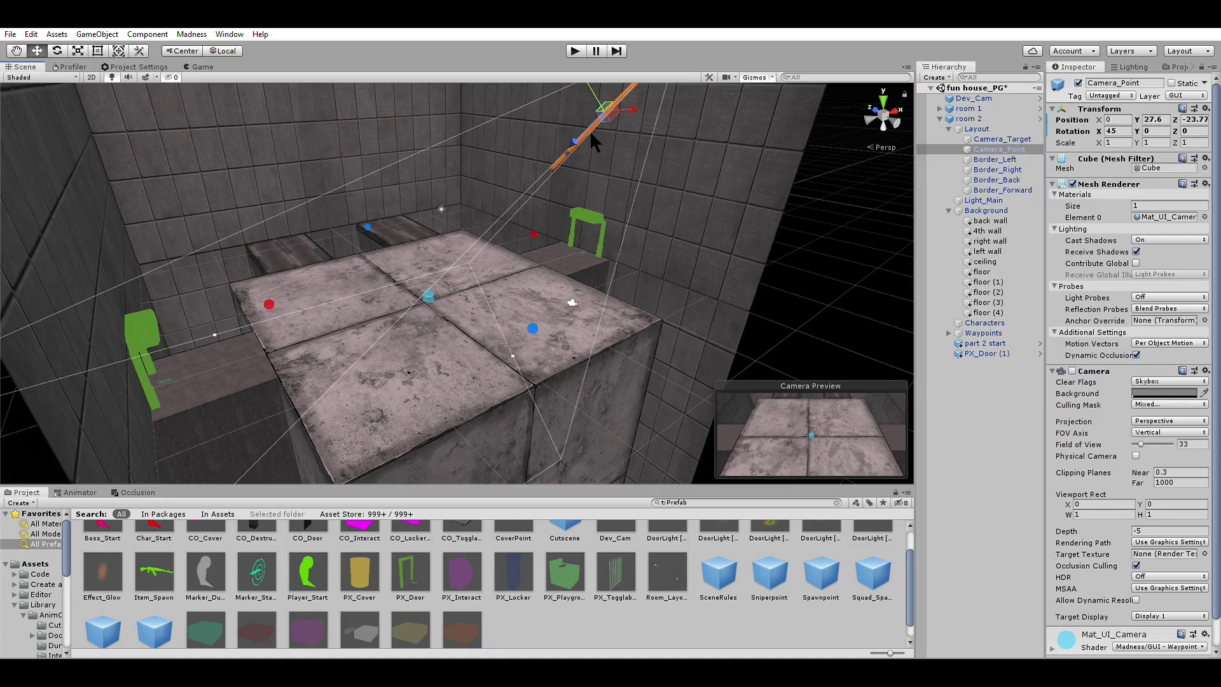
pyautogui.scroll(-3, 398, 308)
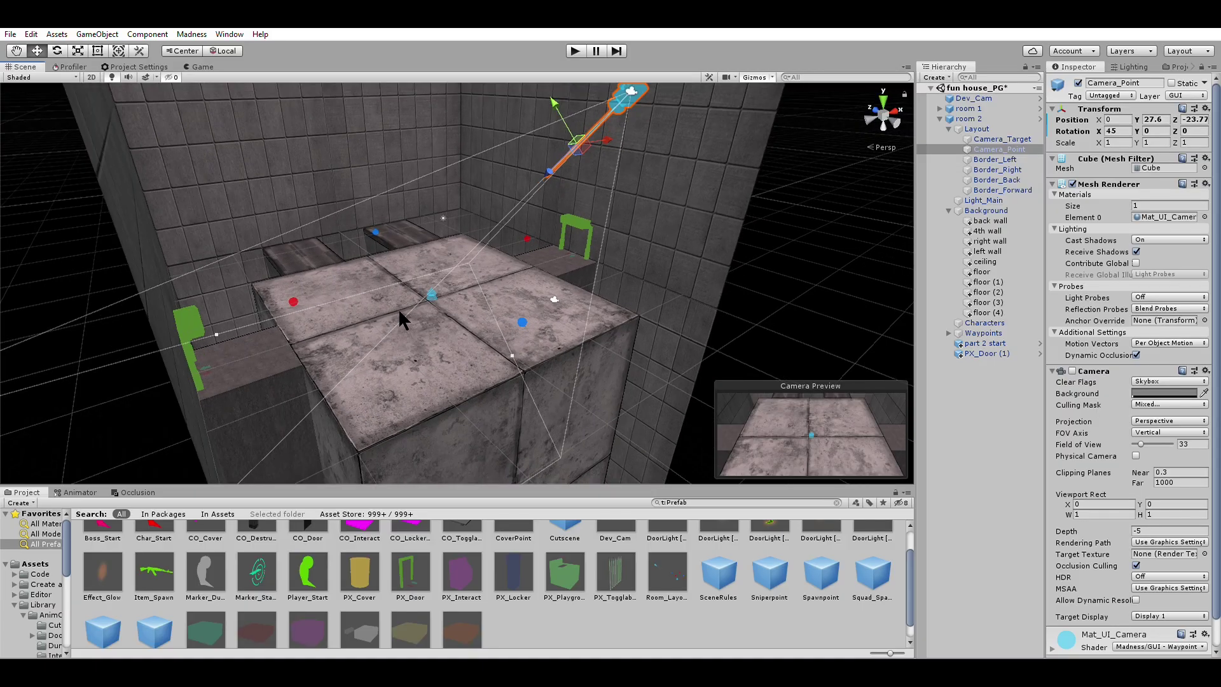
pyautogui.moveTo(540, 190)
pyautogui.mouseDown()
pyautogui.moveTo(555, 179)
pyautogui.moveTo(546, 207)
pyautogui.mouseUp()
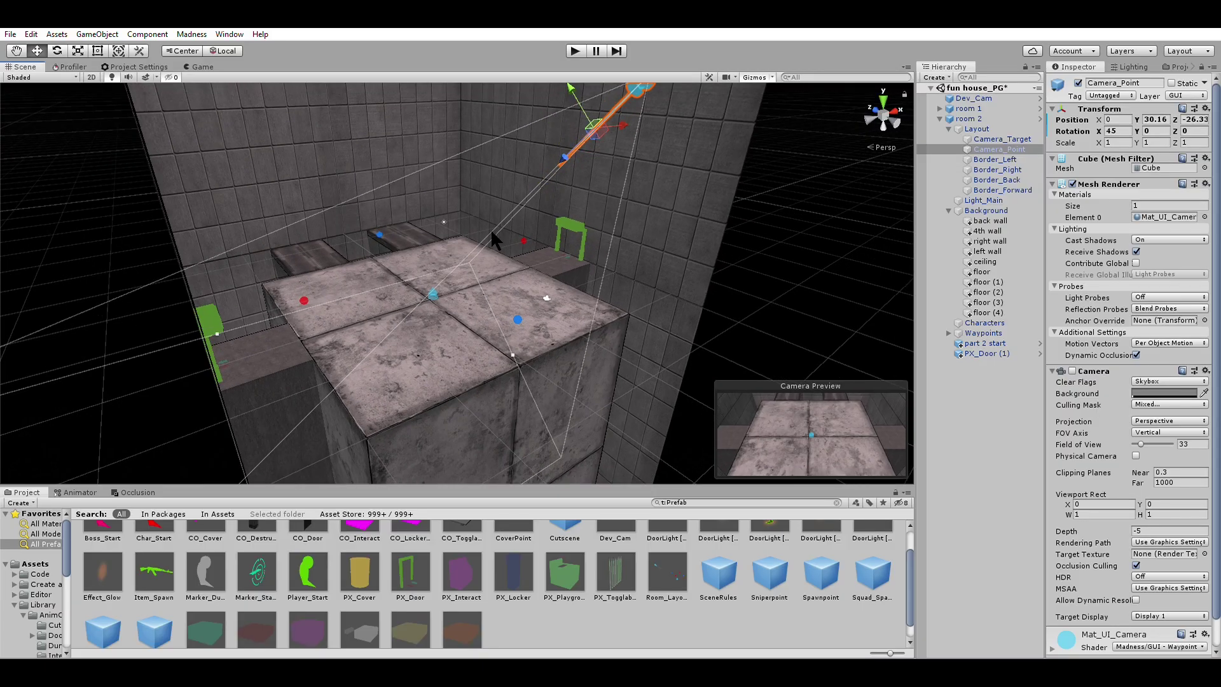
# - Set room 2's Ambient Color to red and sync the scene visuals to the room
pyautogui.click(967, 118)
pyautogui.click(1154, 482)
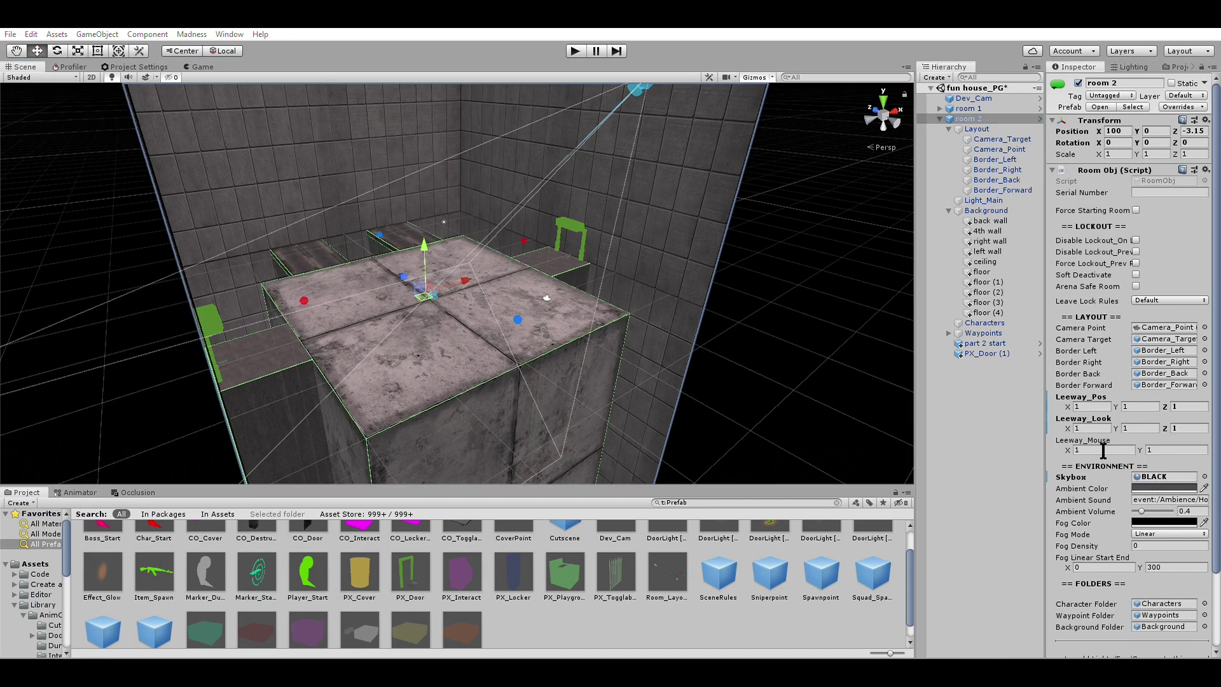
pyautogui.moveTo(127, 82); pyautogui.dragTo(166, 101)
pyautogui.scroll(-3, 1162, 545)
pyautogui.click(1114, 584)
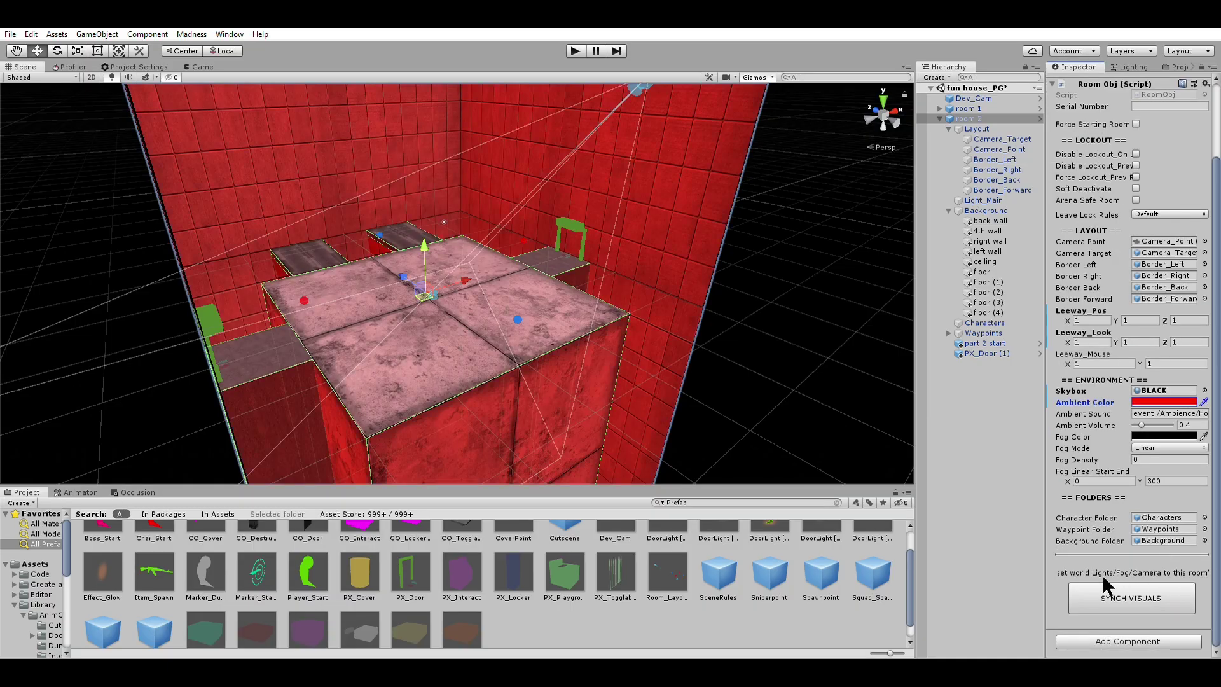
pyautogui.click(758, 330)
pyautogui.moveTo(969, 117); pyautogui.dragTo(1178, 332)
pyautogui.click(964, 115)
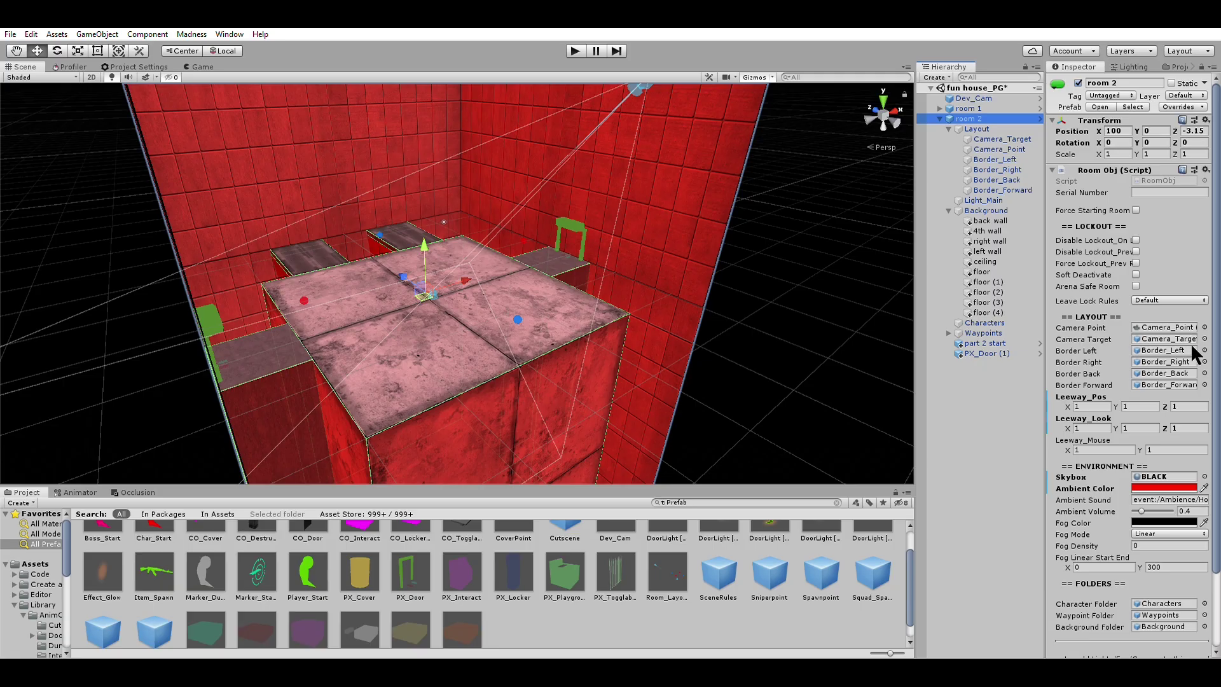
# - Rename room 2's "part 2 start" door to "room 2 start"
pyautogui.click(811, 350)
pyautogui.moveTo(811, 349); pyautogui.dragTo(653, 259, button='right')
pyautogui.scroll(5, 654, 259)
pyautogui.moveTo(654, 259); pyautogui.dragTo(658, 298, button='middle')
pyautogui.scroll(-5, 487, 135)
pyautogui.moveTo(773, 308); pyautogui.dragTo(716, 268, button='middle')
pyautogui.click(435, 304)
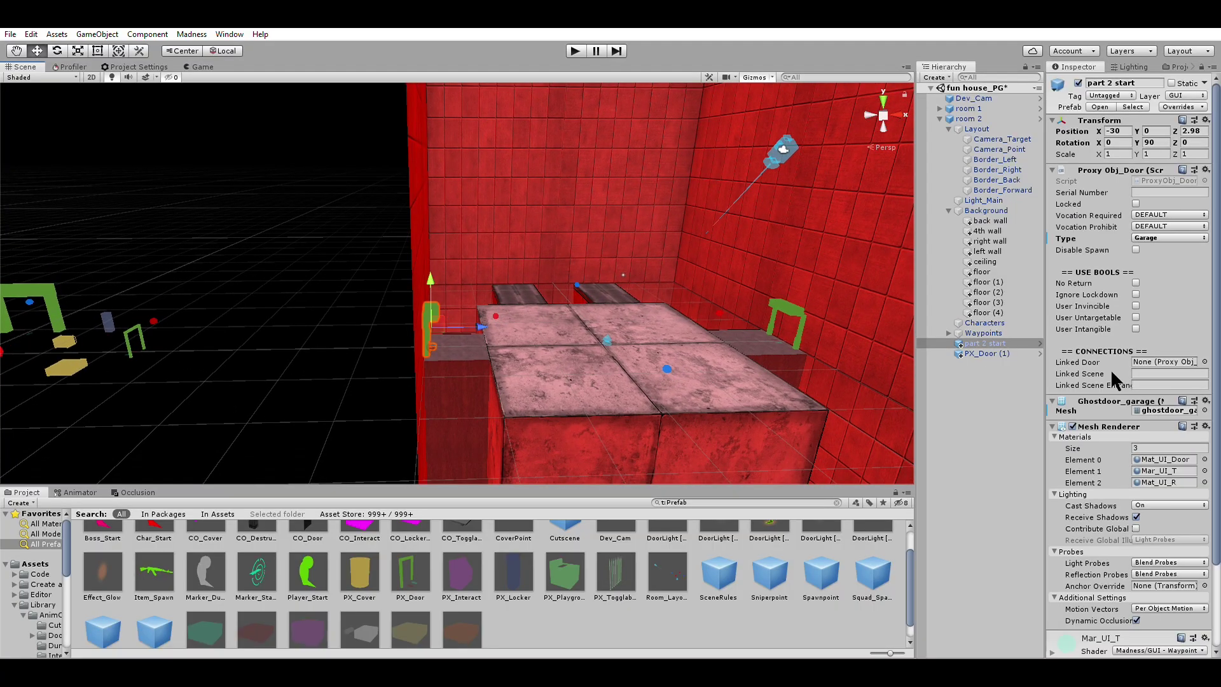
pyautogui.click(1136, 82)
# - Rename room 1's "r1 end" door to "room 1 end"
pyautogui.moveTo(167, 426); pyautogui.dragTo(410, 366, button='middle')
pyautogui.scroll(5, 354, 419)
pyautogui.click(407, 298)
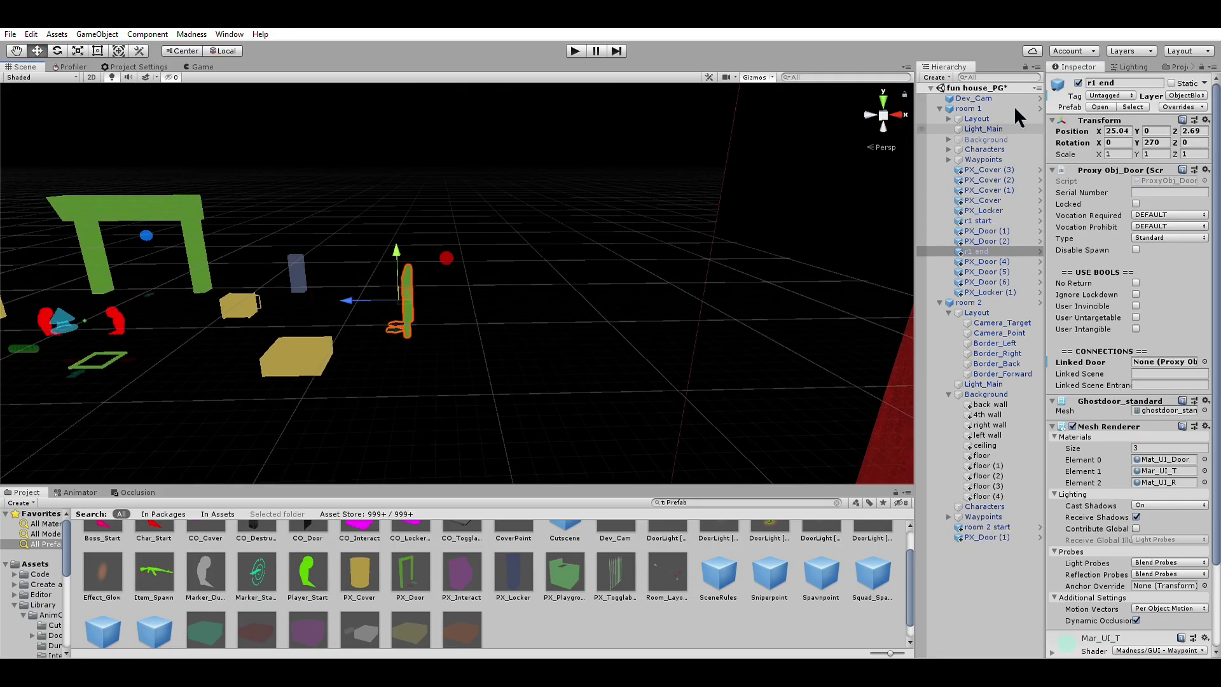
pyautogui.click(1119, 82)
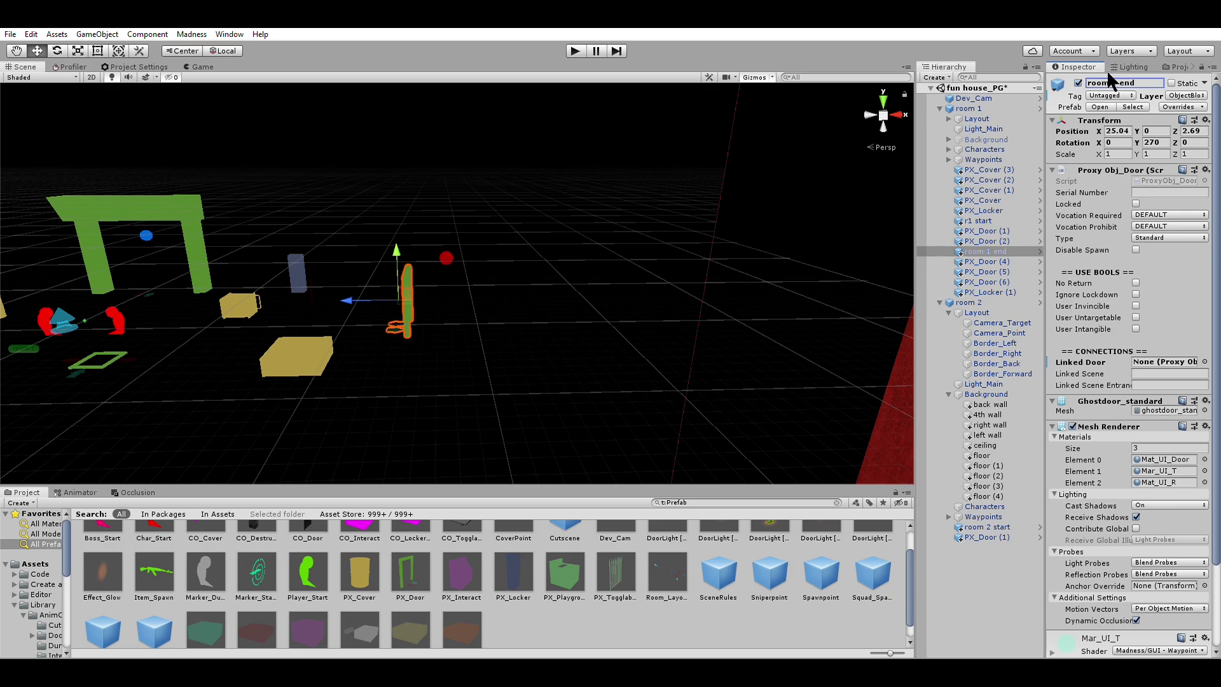
pyautogui.click(597, 356)
# - Examine the Linked Door settings of the room 1 end and room 2 start doors
pyautogui.scroll(-5, 597, 357)
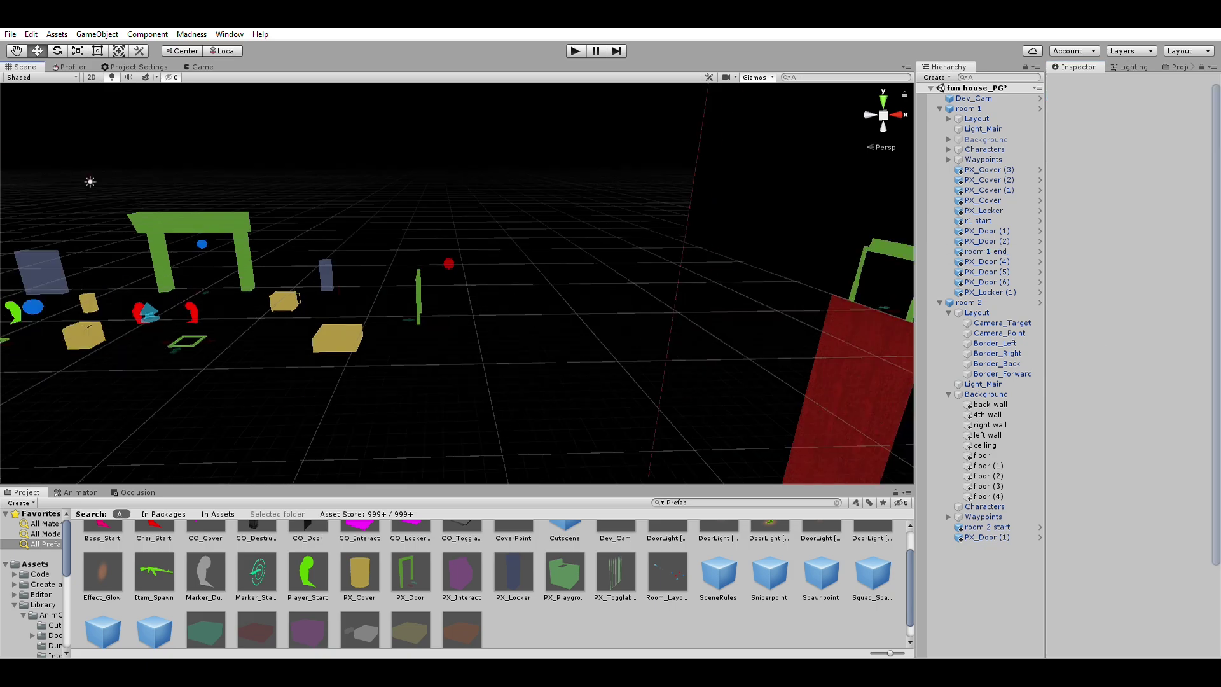
pyautogui.moveTo(597, 357); pyautogui.dragTo(494, 384, button='middle')
pyautogui.moveTo(359, 317)
pyautogui.mouseDown(button='right')
pyautogui.moveTo(338, 379)
pyautogui.moveTo(355, 336)
pyautogui.mouseUp(button='right')
pyautogui.moveTo(373, 327); pyautogui.dragTo(219, 338, button='middle')
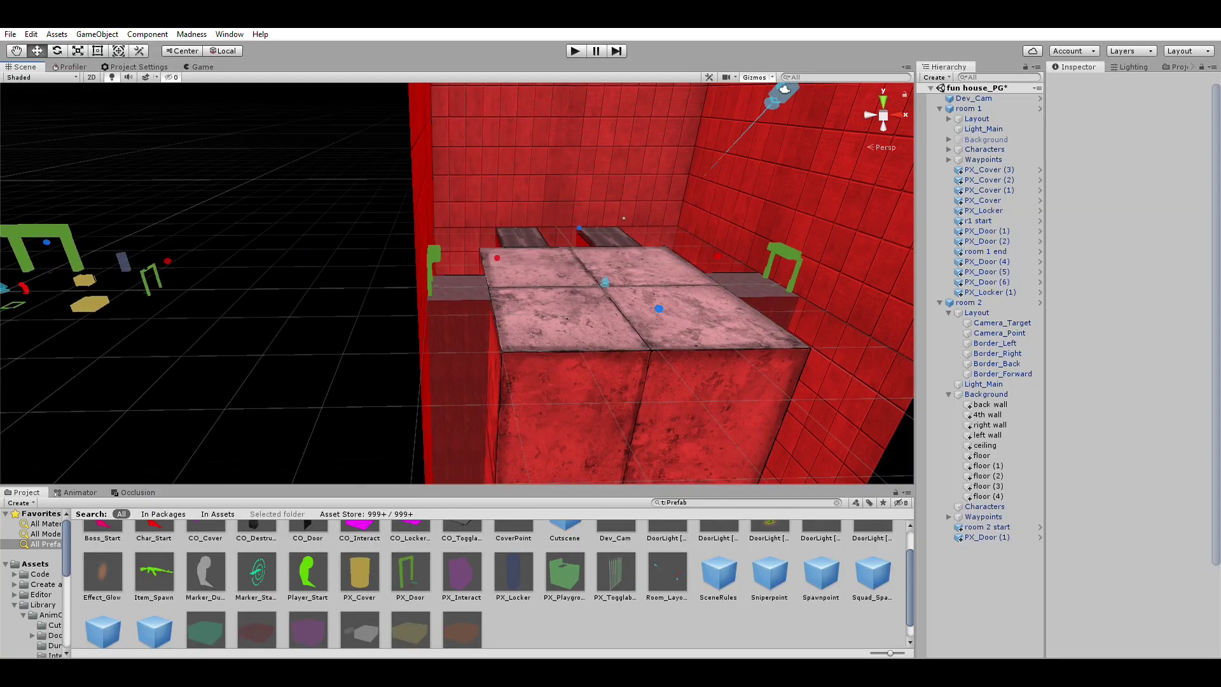
pyautogui.click(146, 276)
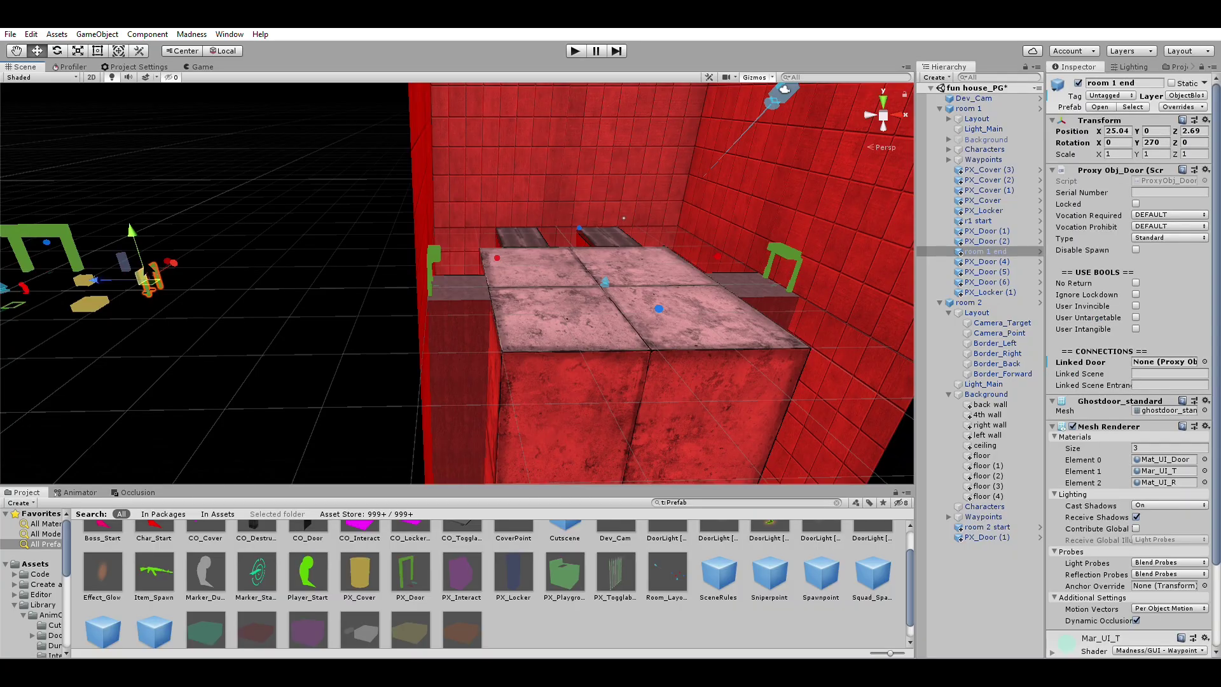
pyautogui.click(1204, 361)
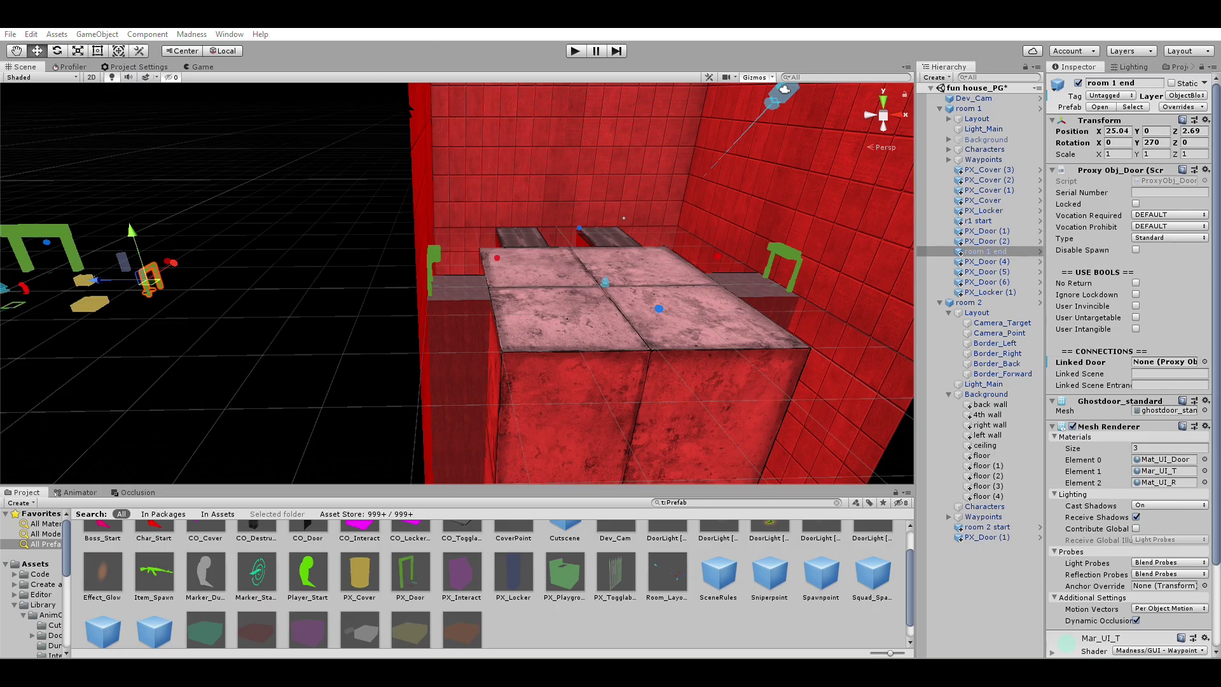
pyautogui.click(318, 257)
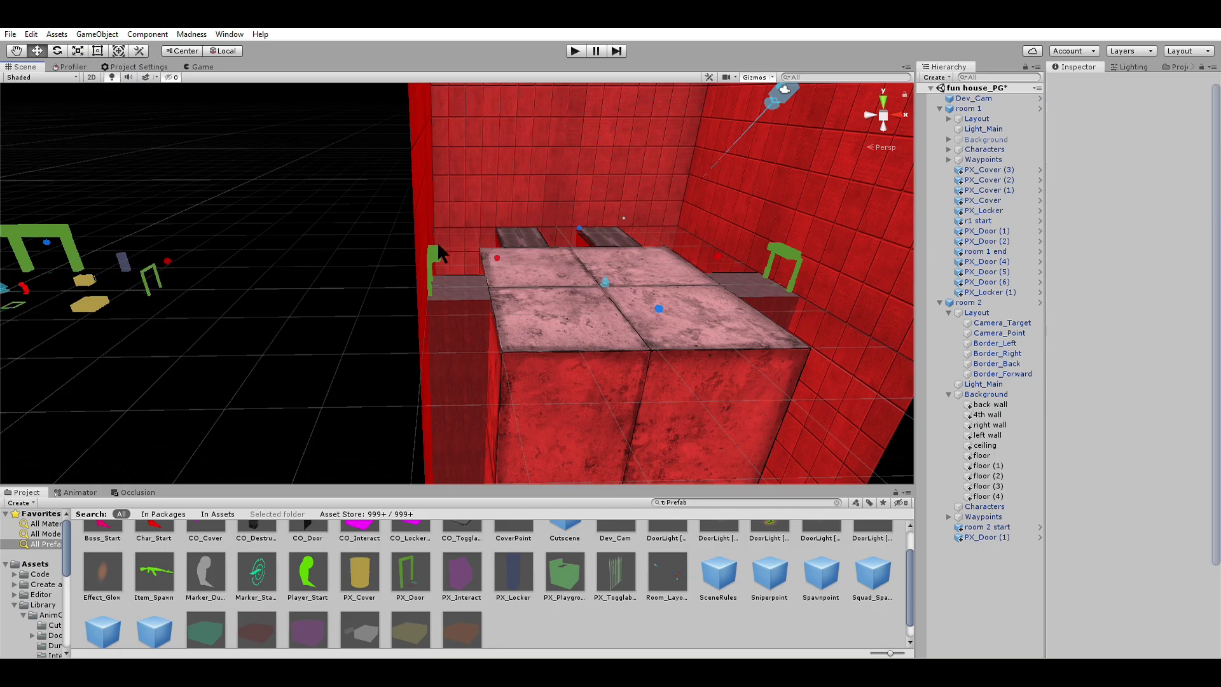
pyautogui.click(435, 248)
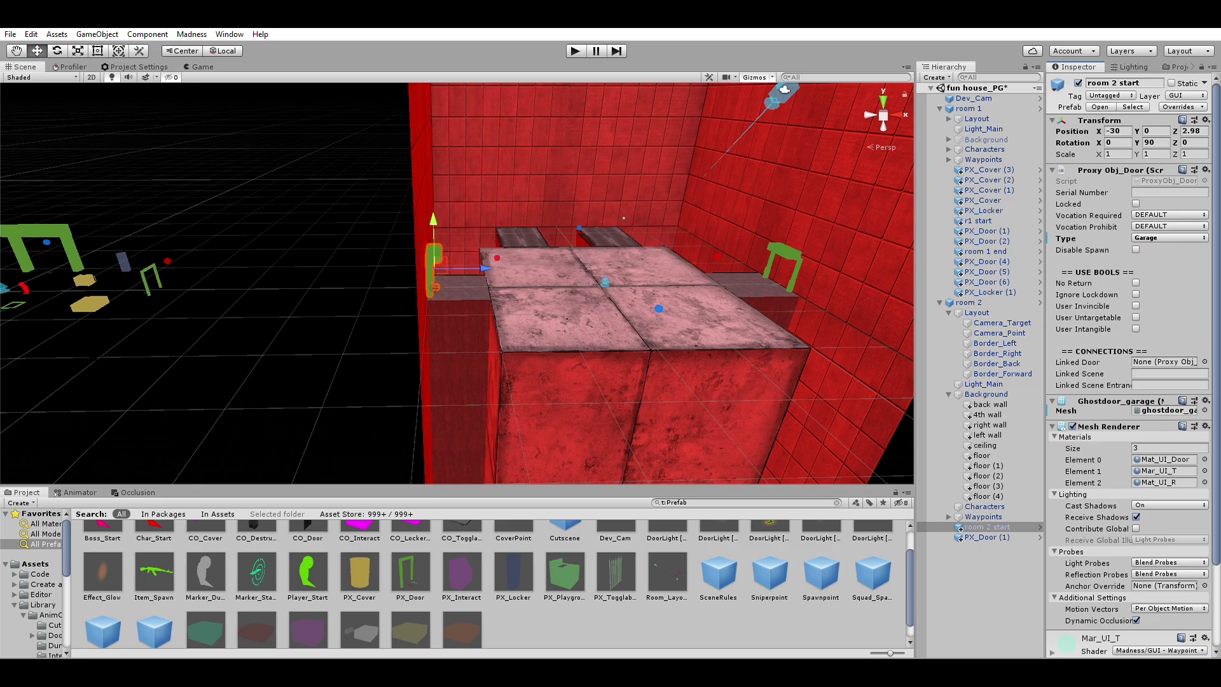
pyautogui.click(369, 343)
pyautogui.scroll(-1, 506, 340)
pyautogui.moveTo(512, 331); pyautogui.dragTo(485, 332, button='middle')
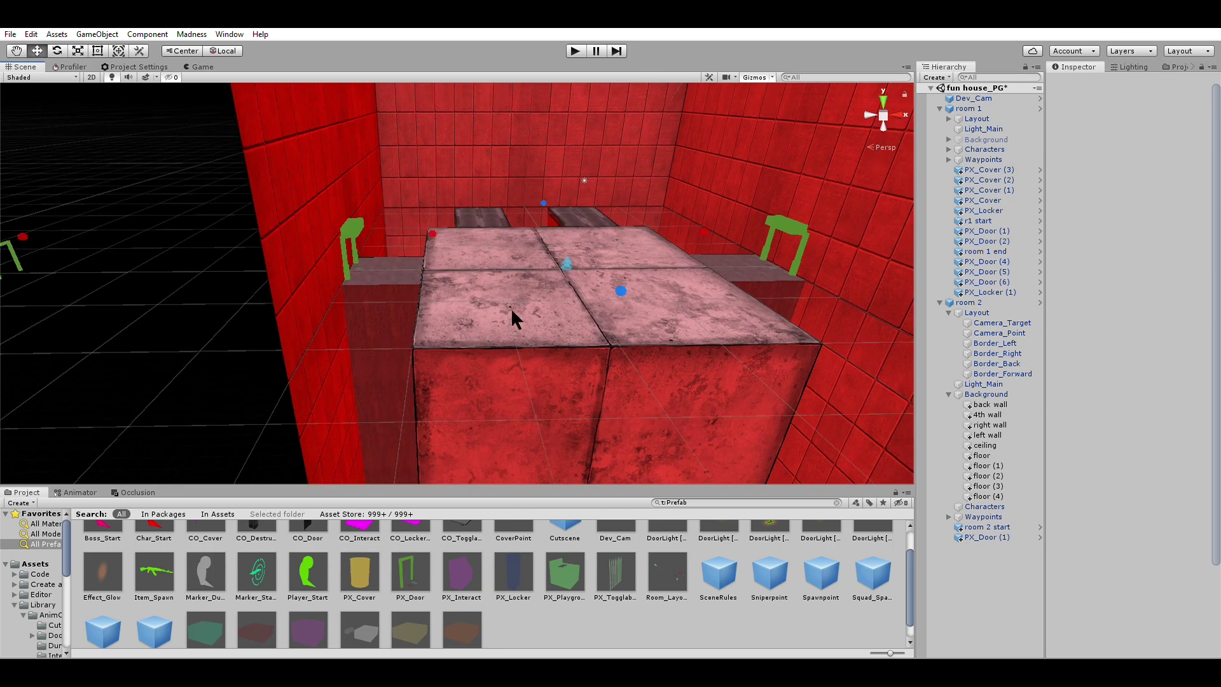
# - Show the project's Assets folder and copy the name of the Tower of MADNESS scene file
pyautogui.click(36, 562)
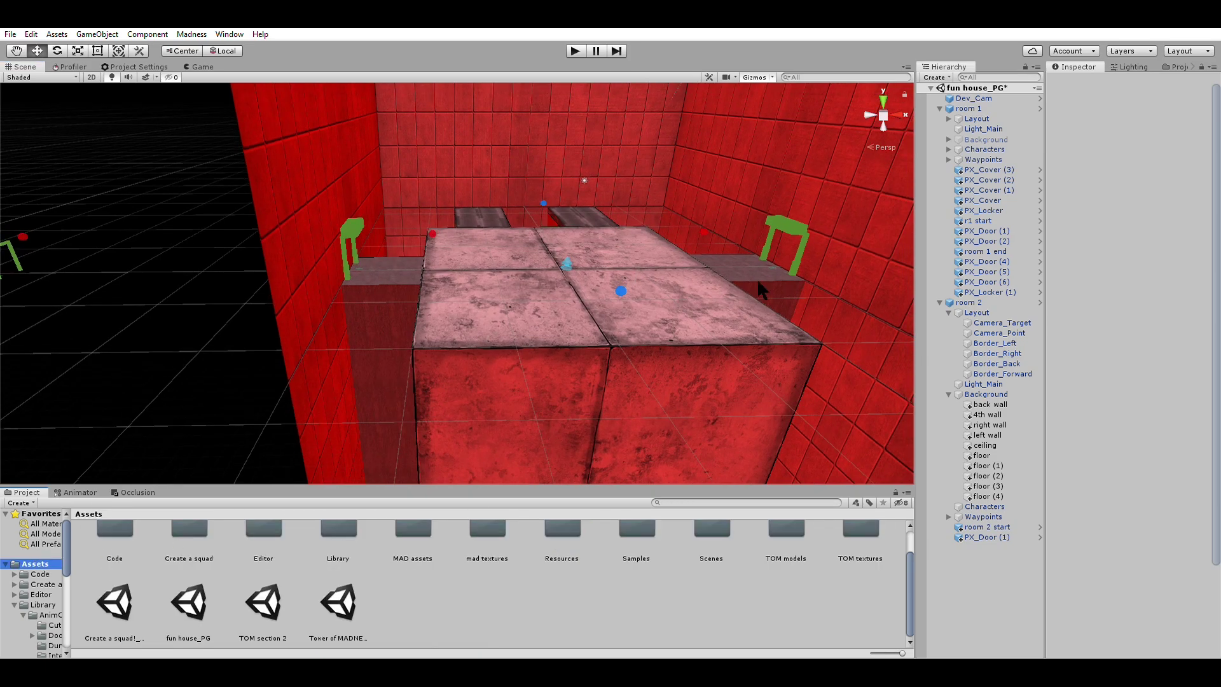
pyautogui.click(353, 216)
pyautogui.scroll(-5, 1136, 314)
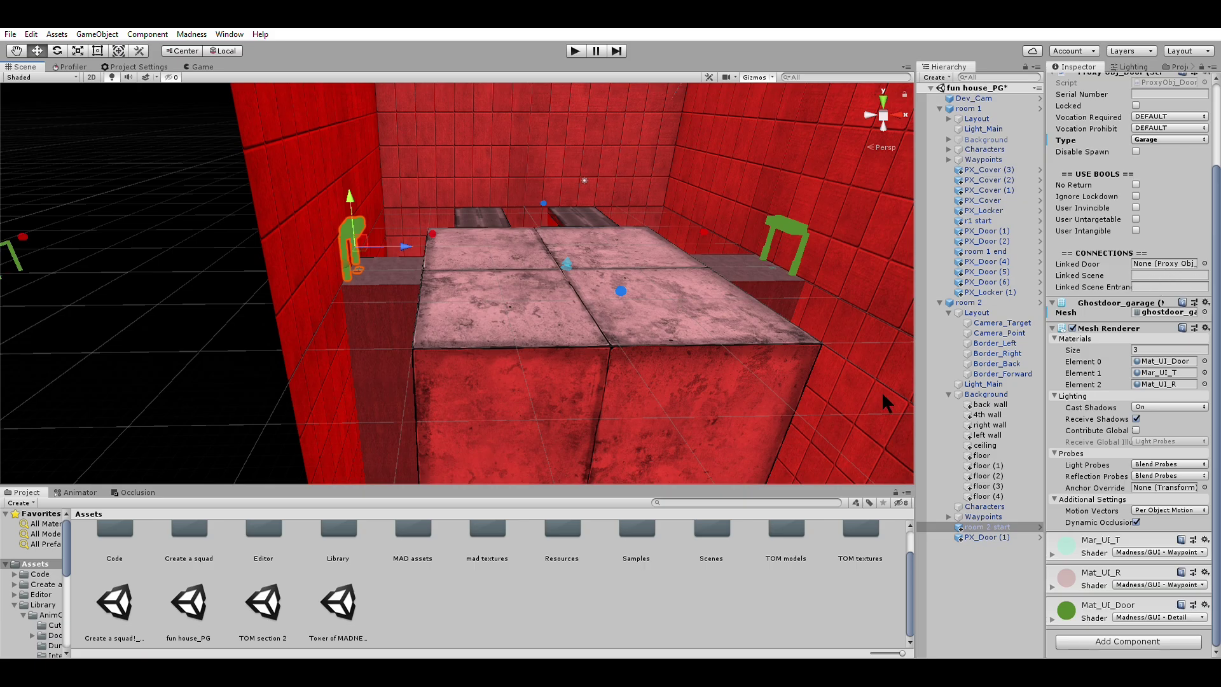
pyautogui.click(787, 226)
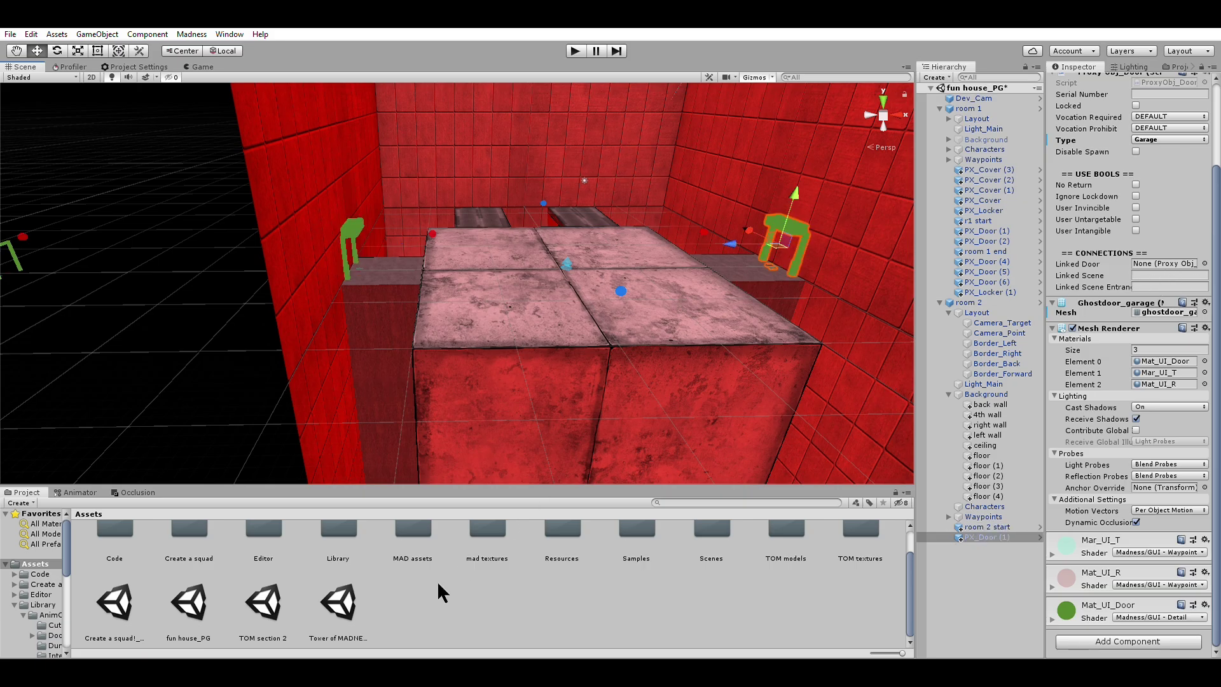
pyautogui.click(342, 606)
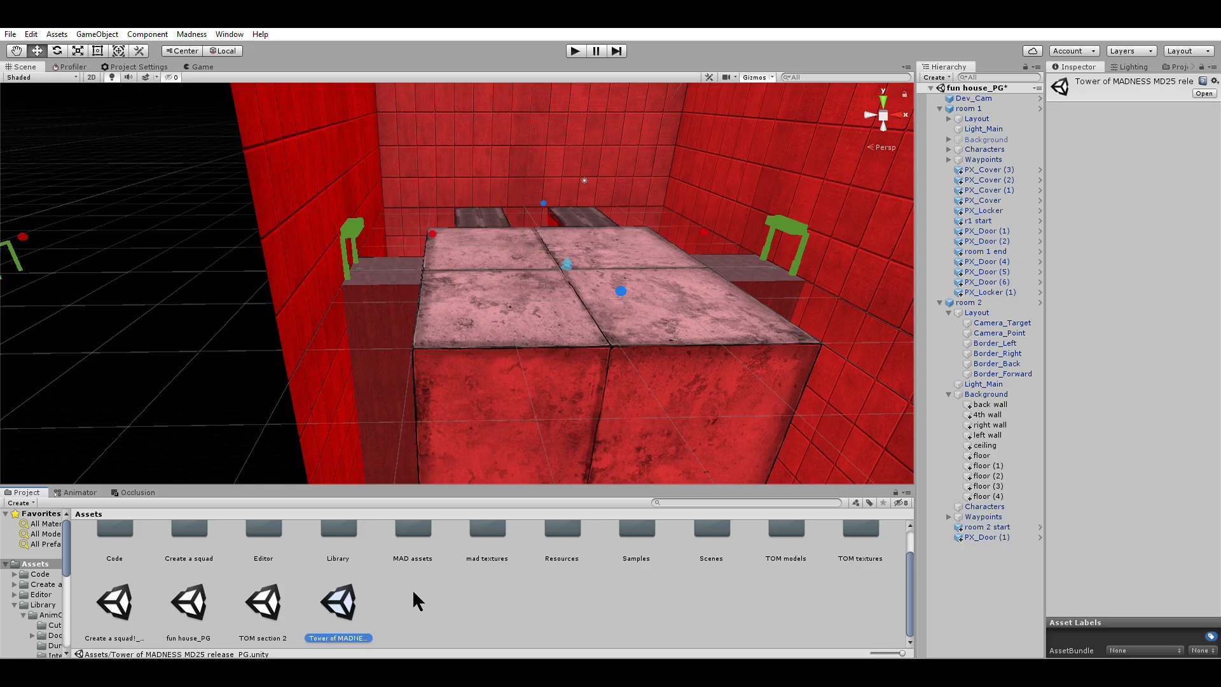
pyautogui.press('F2')
pyautogui.press('Return')
# - Set PX_Door (1)'s Linked Scene to the Tower of MADNESS scene name and its Linked Scene Entrance to "player spawn"
pyautogui.click(787, 216)
pyautogui.click(1147, 373)
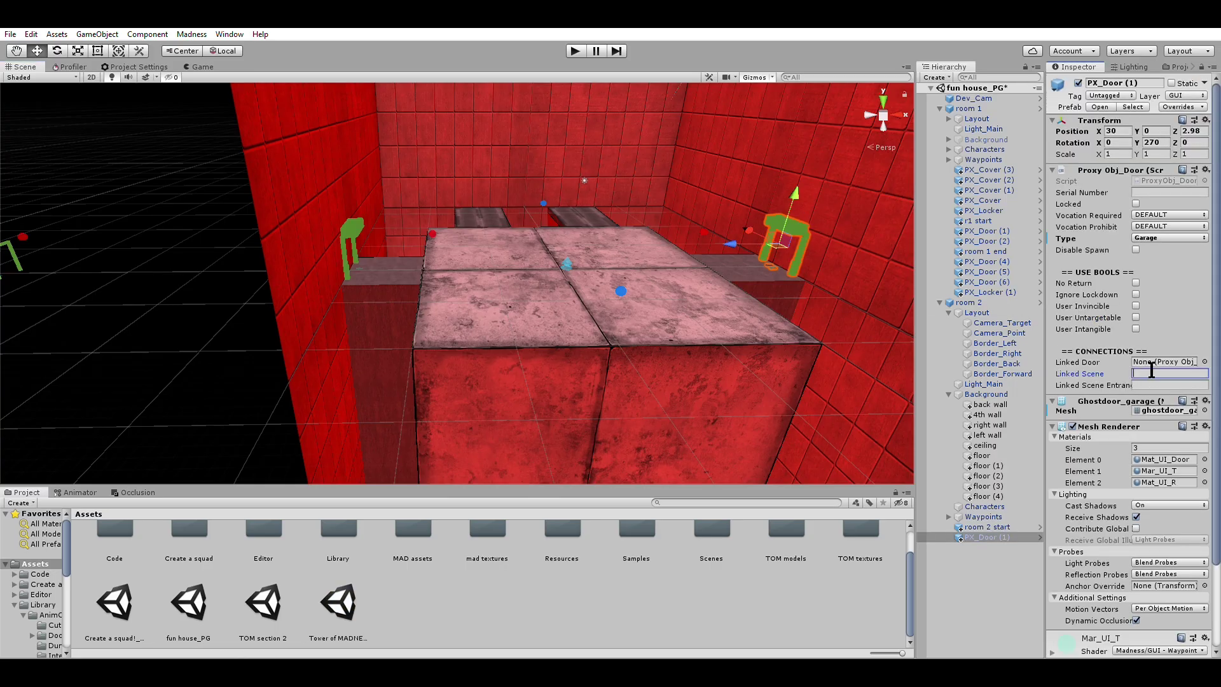
pyautogui.write('Tower of MADNESS')
pyautogui.press('Tab')
pyautogui.write('player spawn')
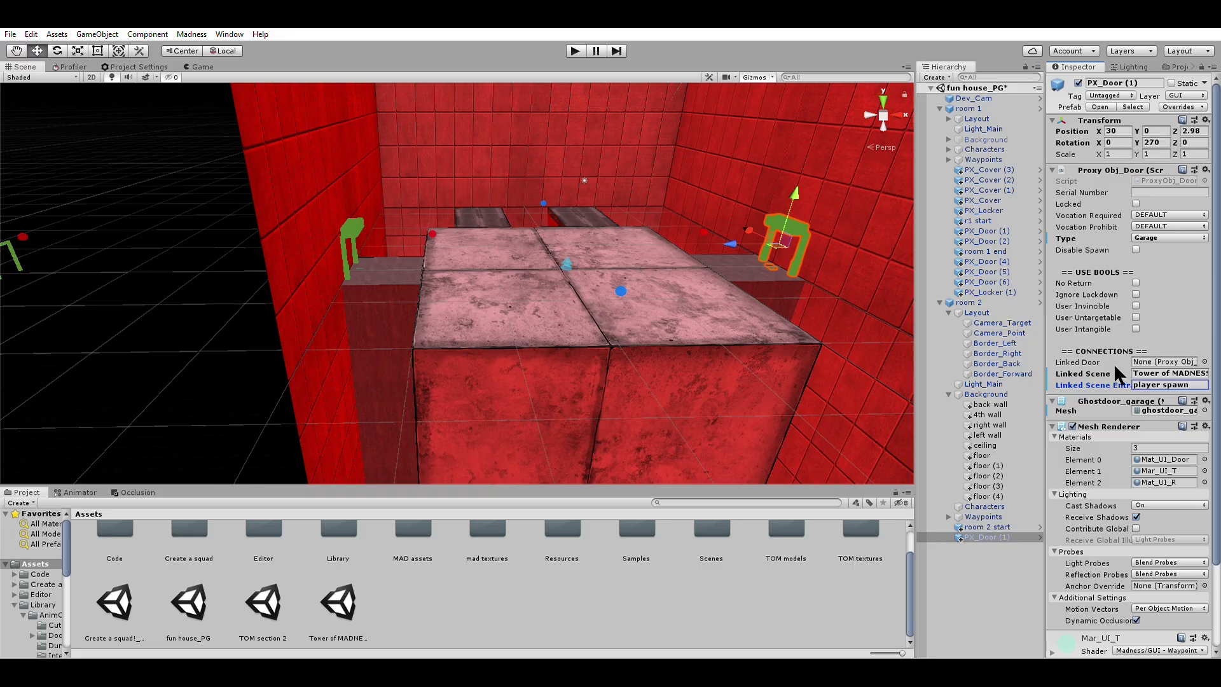
pyautogui.keyDown('alt'); pyautogui.moveTo(616, 455); pyautogui.dragTo(543, 325); pyautogui.keyUp('alt')
pyautogui.scroll(3, 496, 324)
pyautogui.click(496, 324)
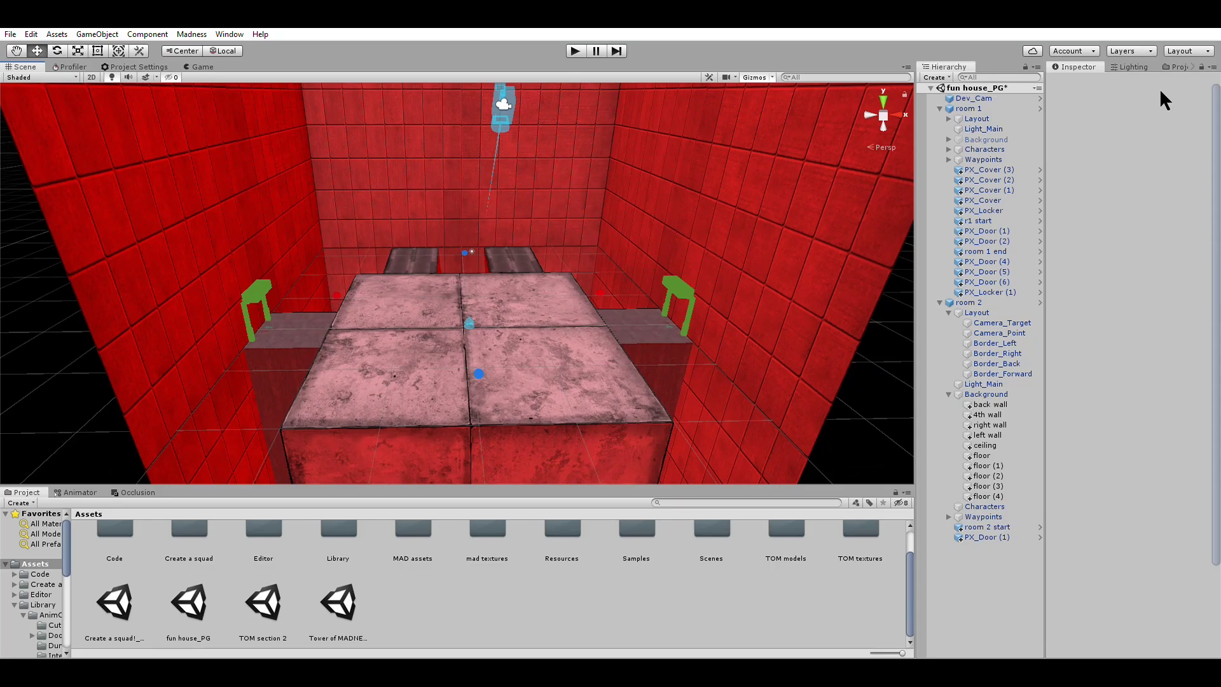
# - Assign the Terrain layer to room 2's main floor block
pyautogui.scroll(-2, 672, 328)
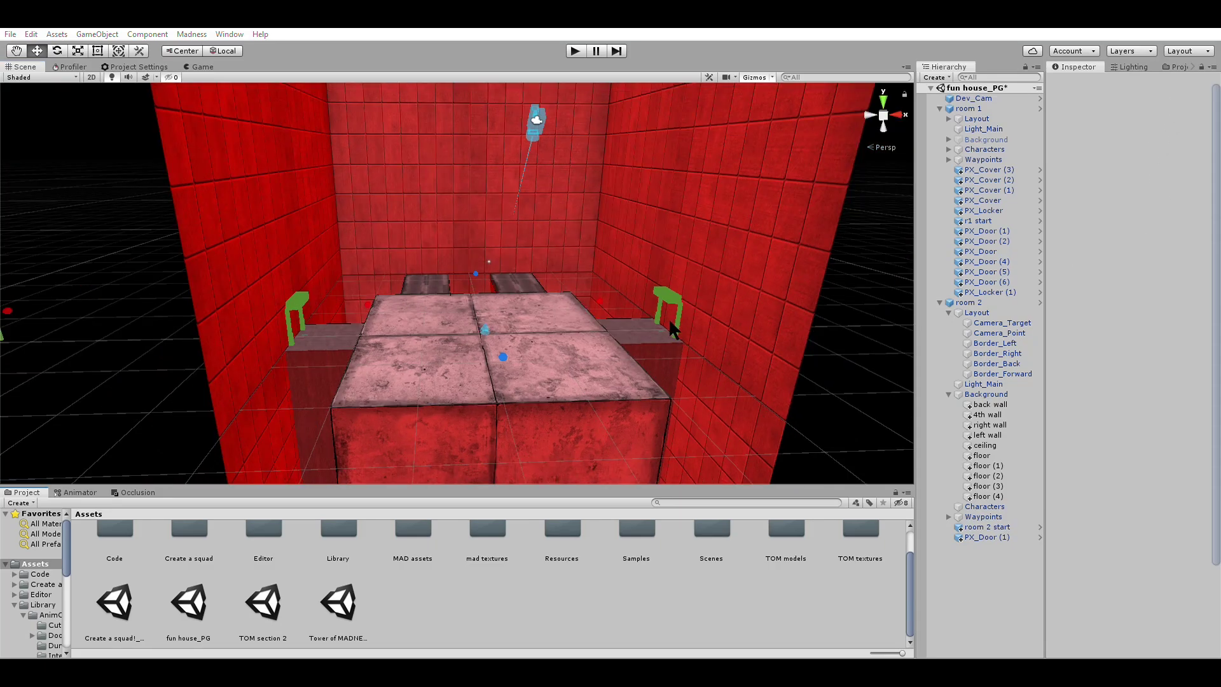
pyautogui.scroll(-2, 541, 337)
pyautogui.click(518, 371)
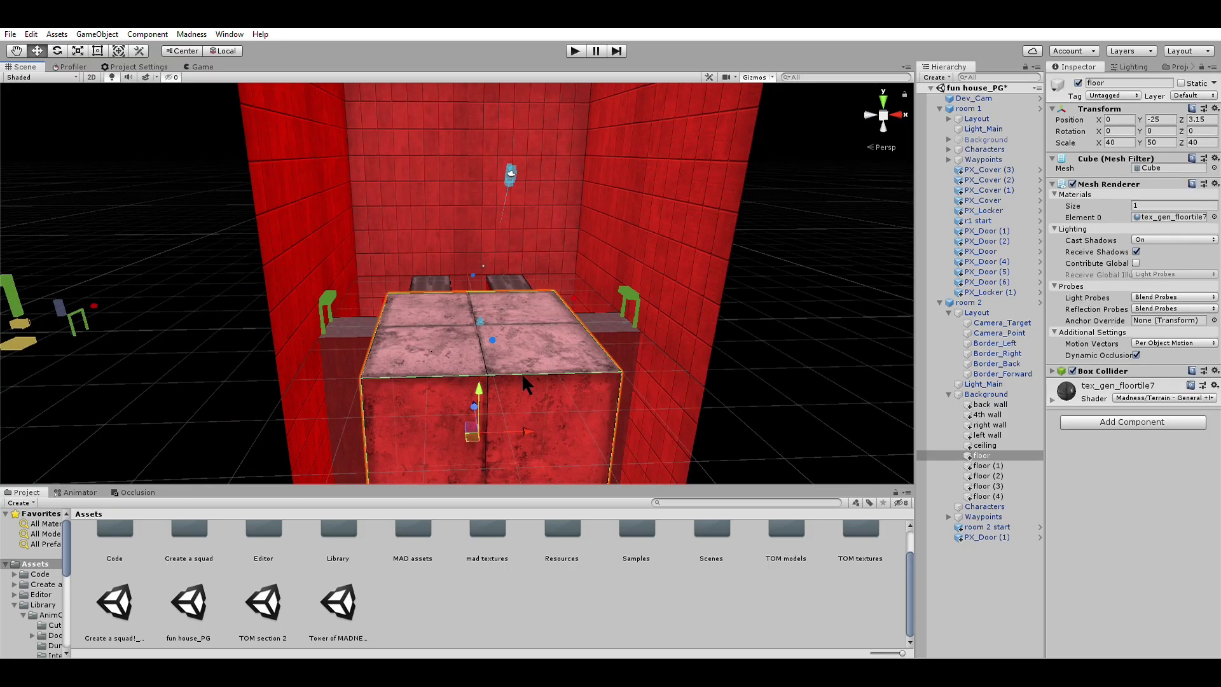
pyautogui.scroll(2, 521, 372)
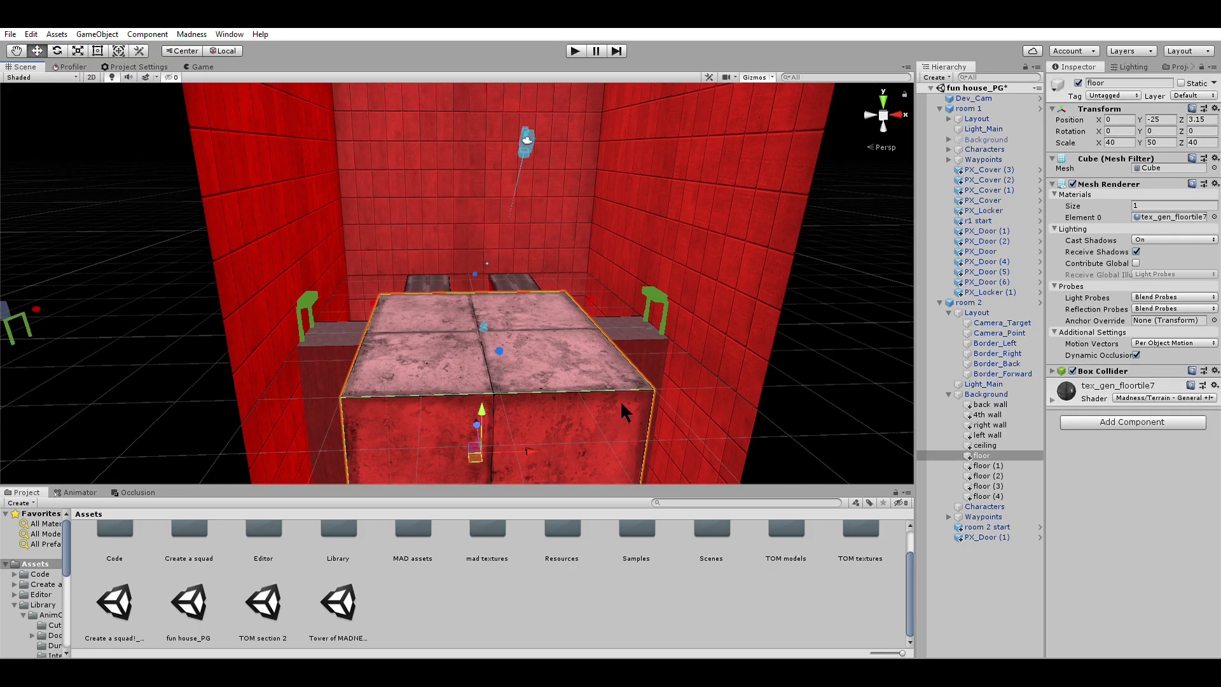
pyautogui.scroll(-3, 615, 416)
pyautogui.scroll(1, 660, 306)
pyautogui.moveTo(659, 275); pyautogui.dragTo(667, 322, button='right')
pyautogui.scroll(3, 668, 322)
pyautogui.moveTo(729, 251); pyautogui.dragTo(704, 317, button='middle')
pyautogui.moveTo(704, 317); pyautogui.dragTo(679, 311, button='right')
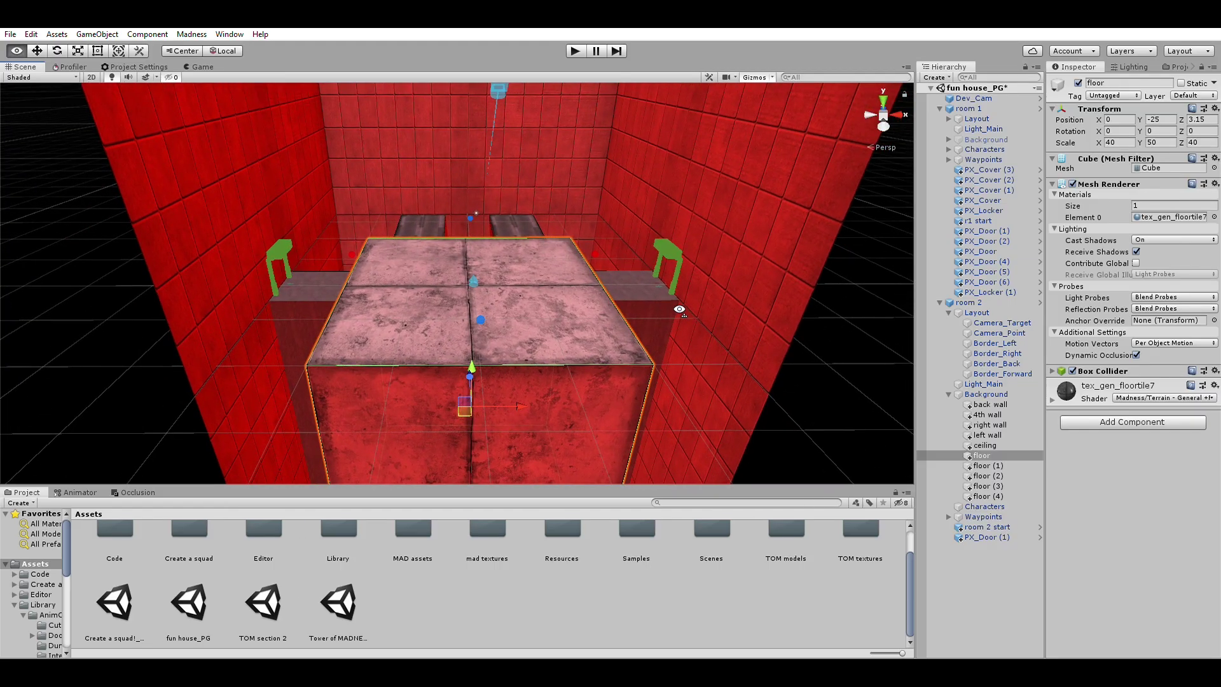
pyautogui.click(1208, 95)
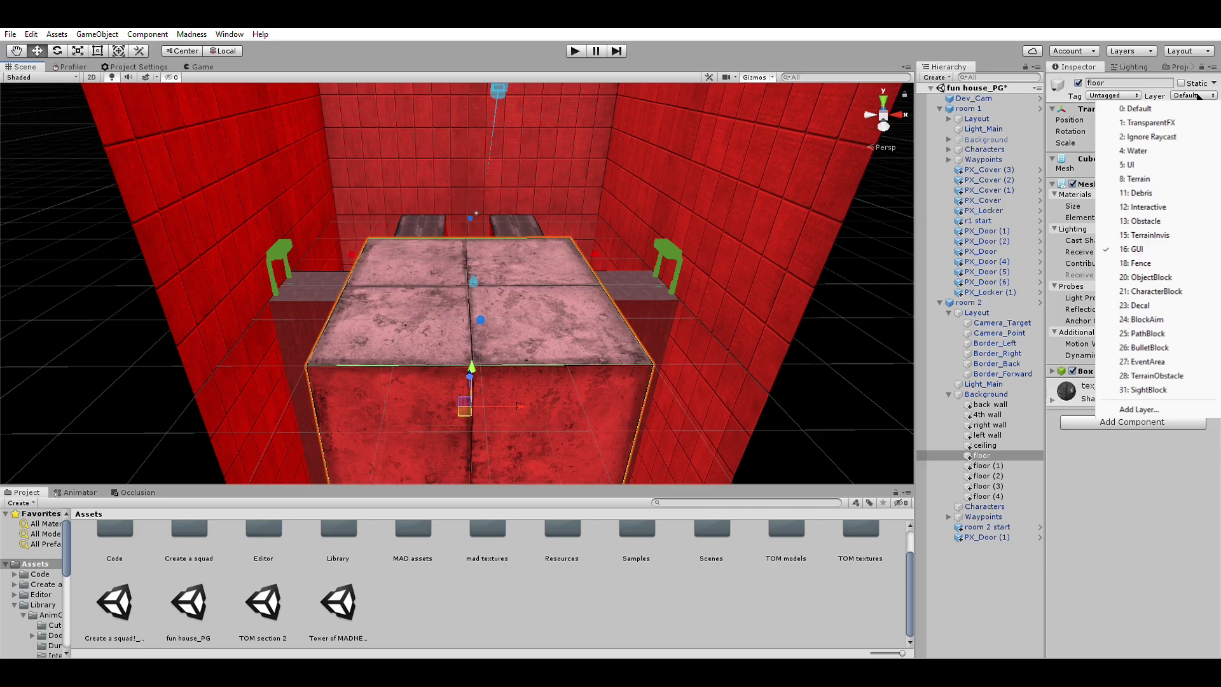
pyautogui.click(1126, 180)
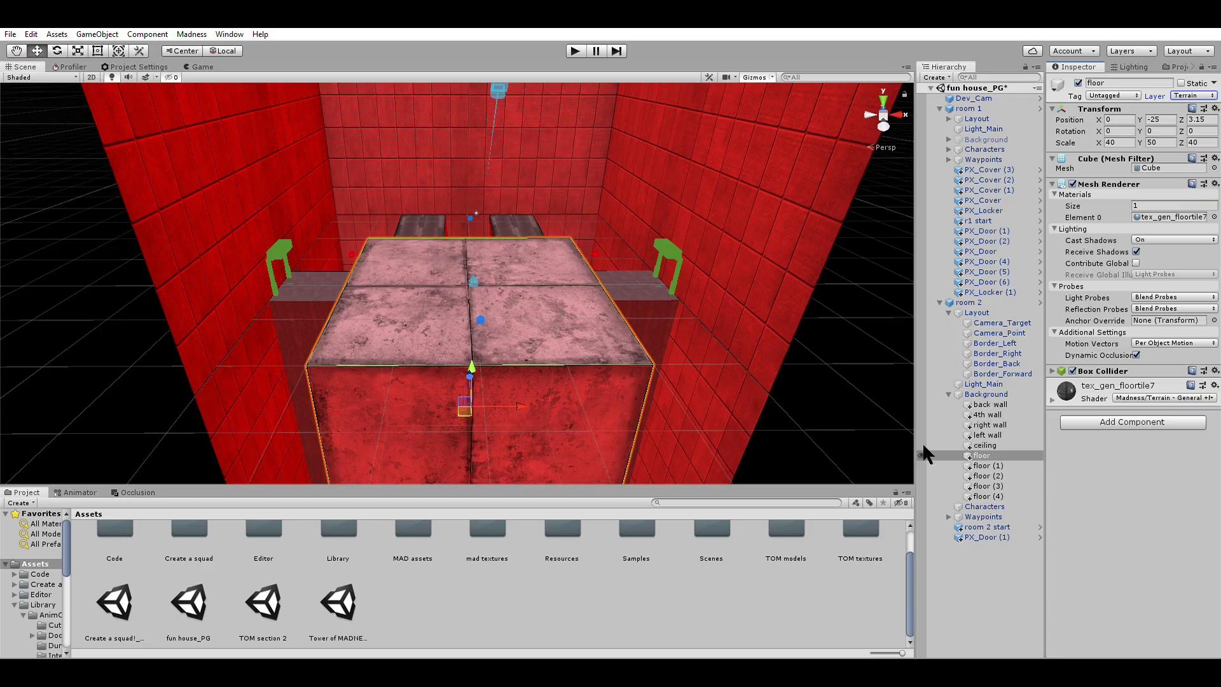
# - Assign the Terrain layer to all of room 2's Background walls, ceiling and floor blocks and mark them as static
pyautogui.scroll(-3, 683, 343)
pyautogui.scroll(3, 681, 342)
pyautogui.moveTo(683, 343); pyautogui.dragTo(661, 364, button='middle')
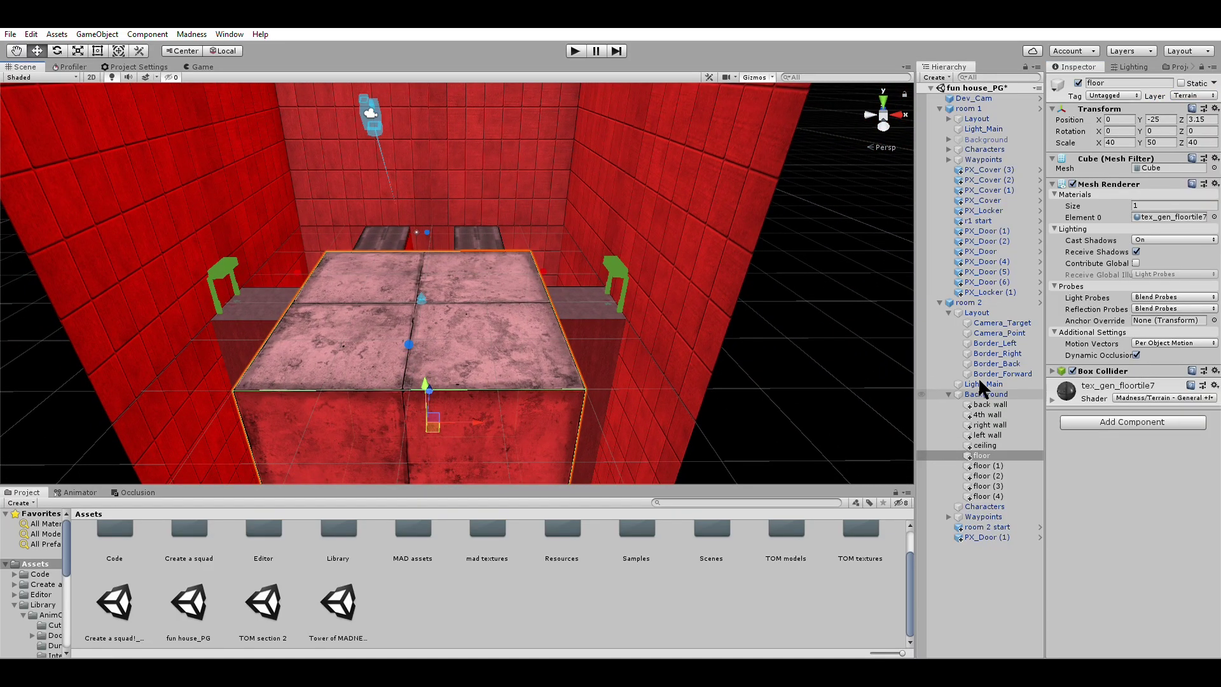
pyautogui.click(990, 404)
pyautogui.keyDown('shift'); pyautogui.click(985, 496); pyautogui.keyUp('shift')
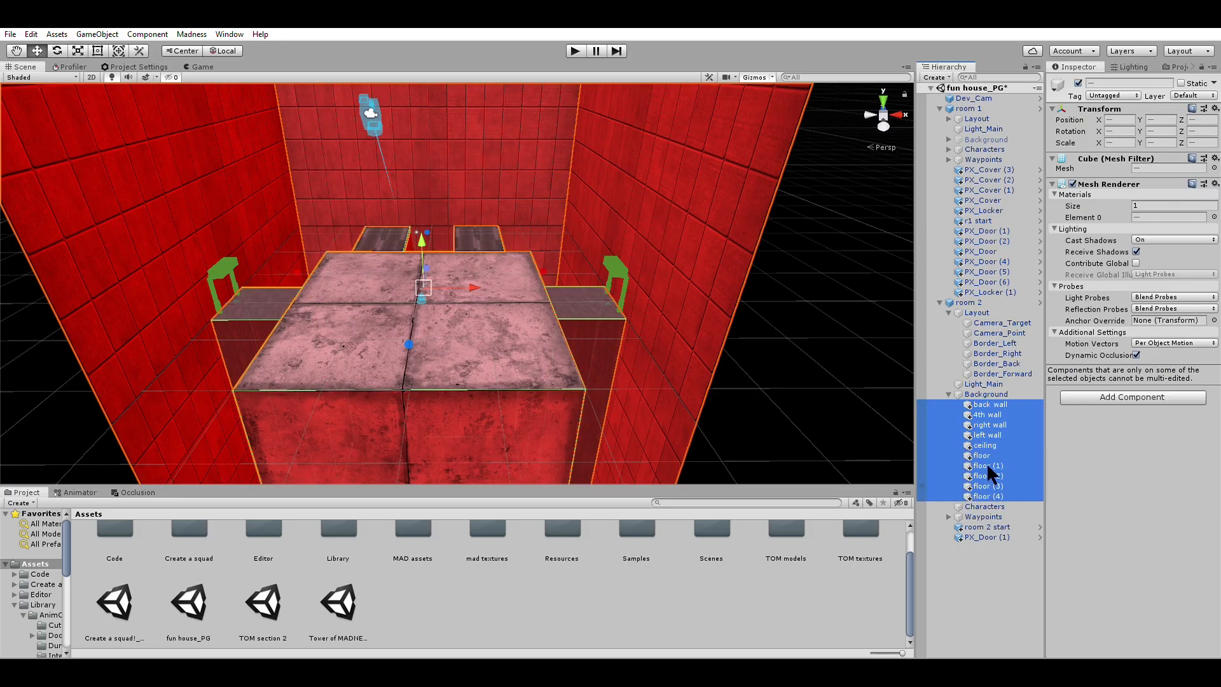
pyautogui.click(1205, 94)
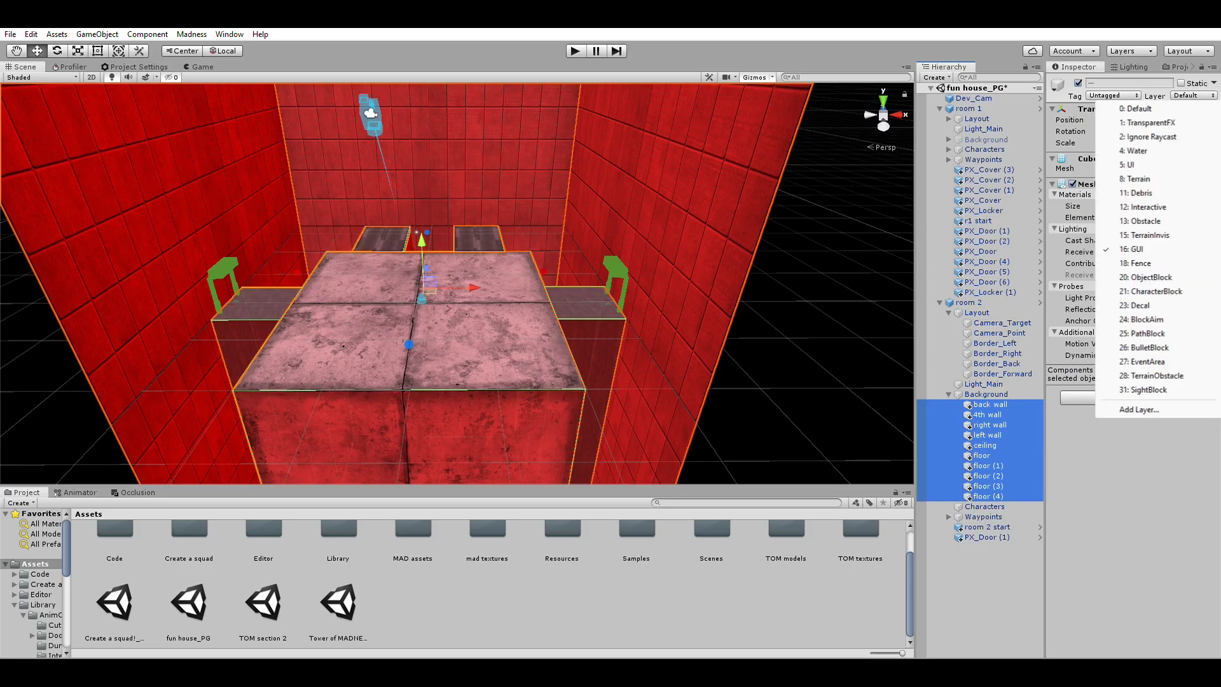
pyautogui.click(1135, 179)
pyautogui.click(1180, 82)
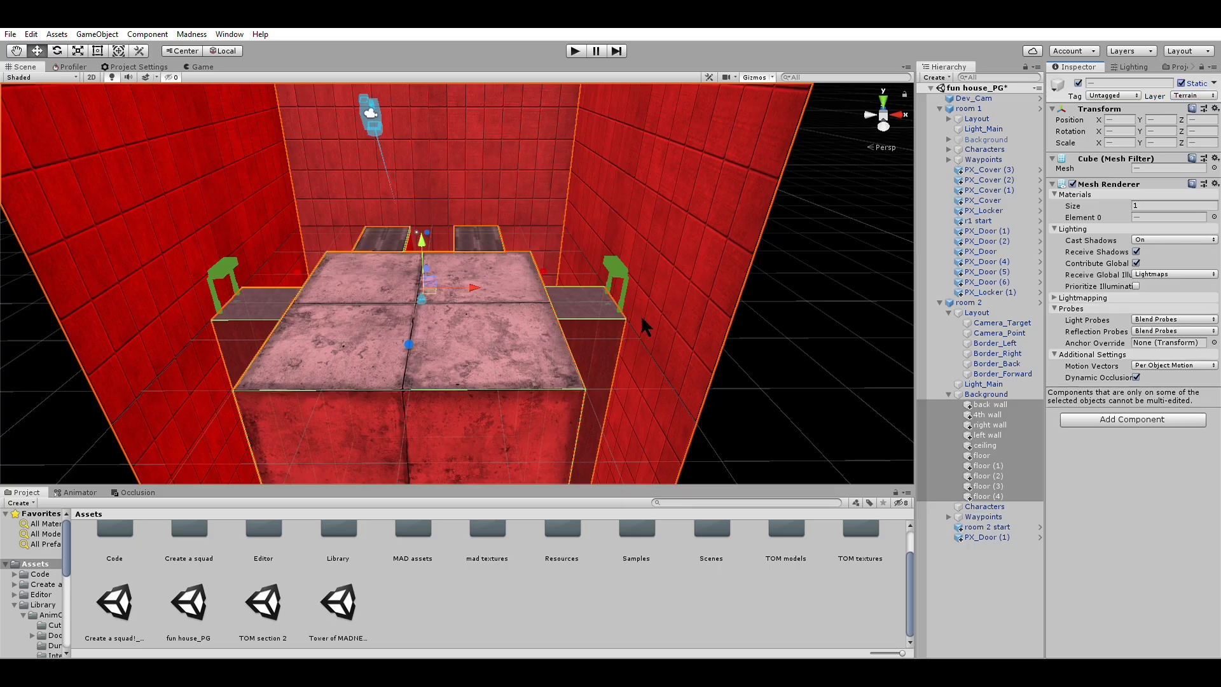
pyautogui.click(838, 267)
# - Show the available layer options for room 2's main floor block
pyautogui.scroll(-2, 547, 281)
pyautogui.scroll(2, 547, 281)
pyautogui.moveTo(548, 281); pyautogui.dragTo(601, 310, button='middle')
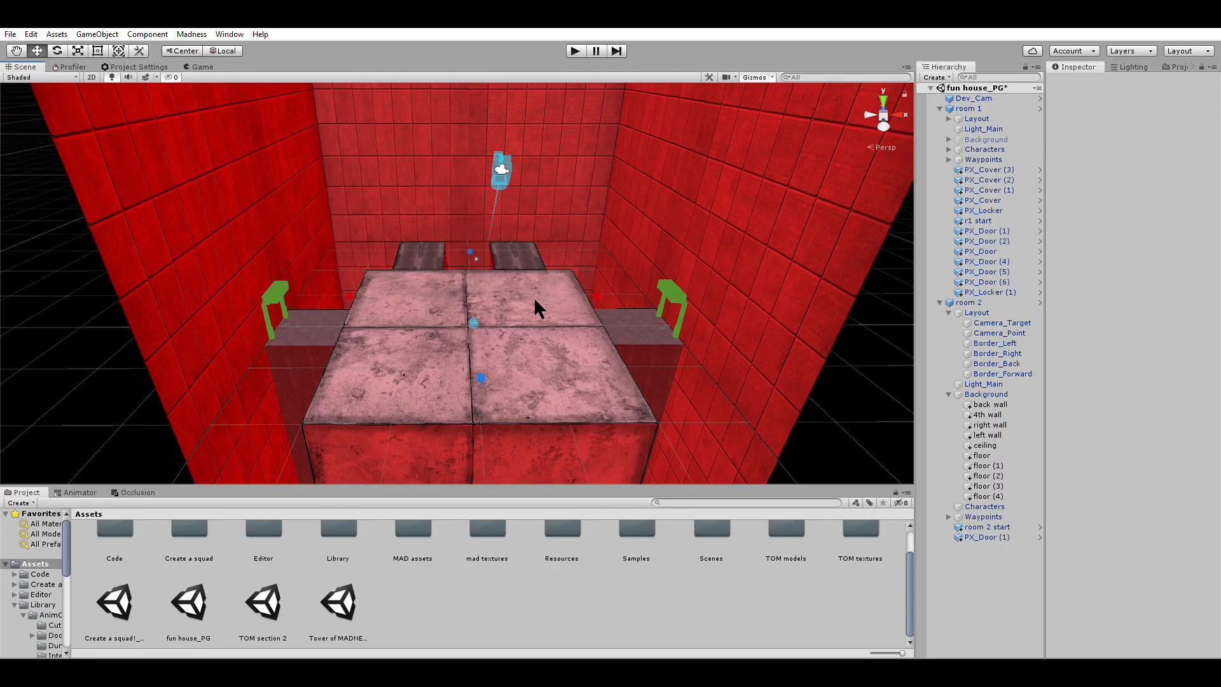
pyautogui.click(524, 319)
pyautogui.click(1194, 95)
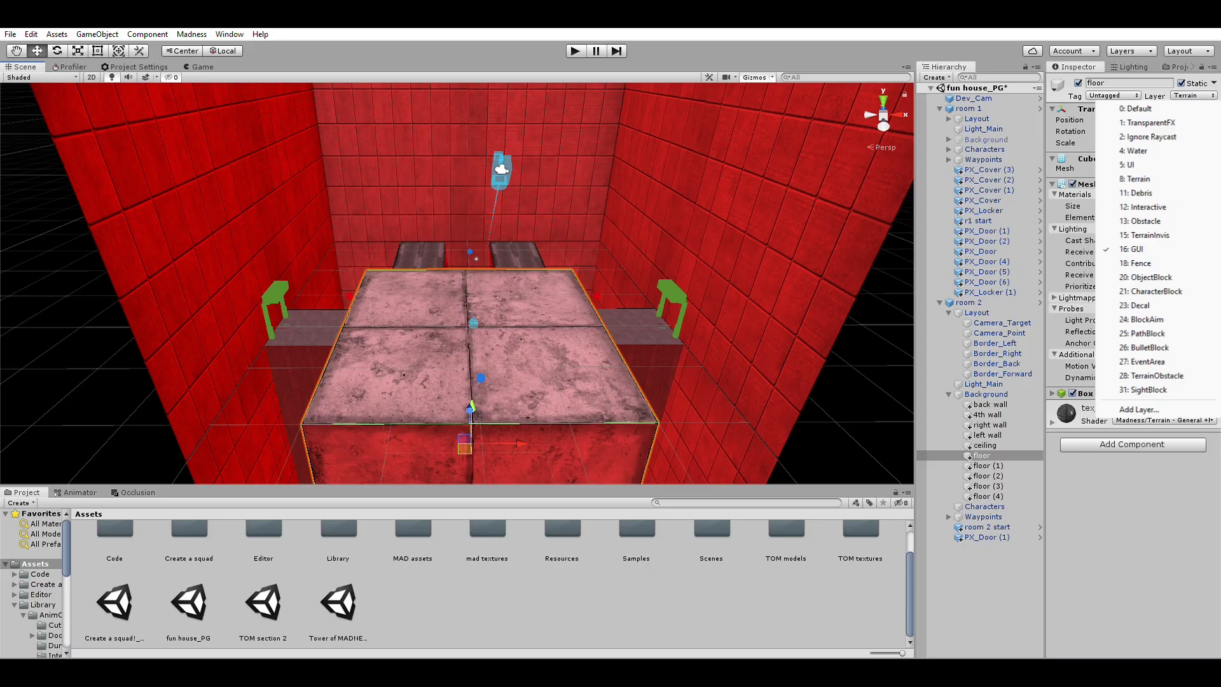
pyautogui.press('Escape')
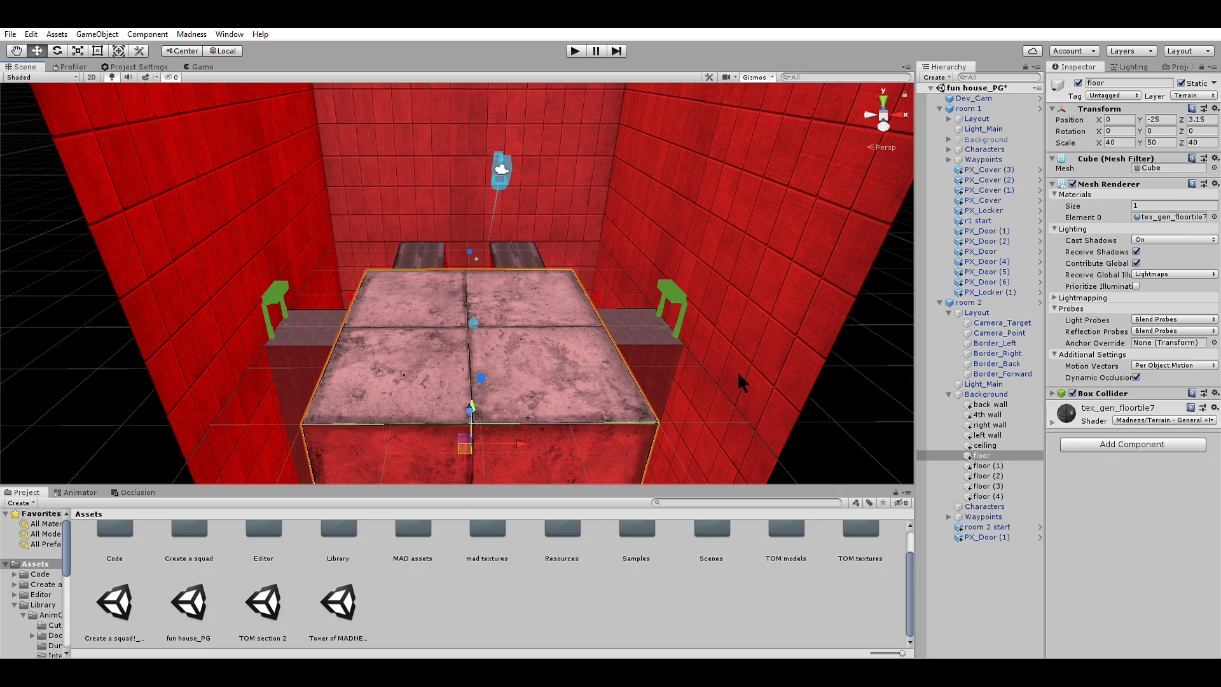
# - Duplicate room 2's main floor block, raise the copy to about Y 10.14 and set its scale to 1, 1, 1
pyautogui.hotkey('ctrl', 'd')
pyautogui.keyDown('alt'); pyautogui.moveTo(534, 402); pyautogui.dragTo(719, 150); pyautogui.keyUp('alt')
pyautogui.moveTo(718, 169); pyautogui.dragTo(650, 211, button='middle')
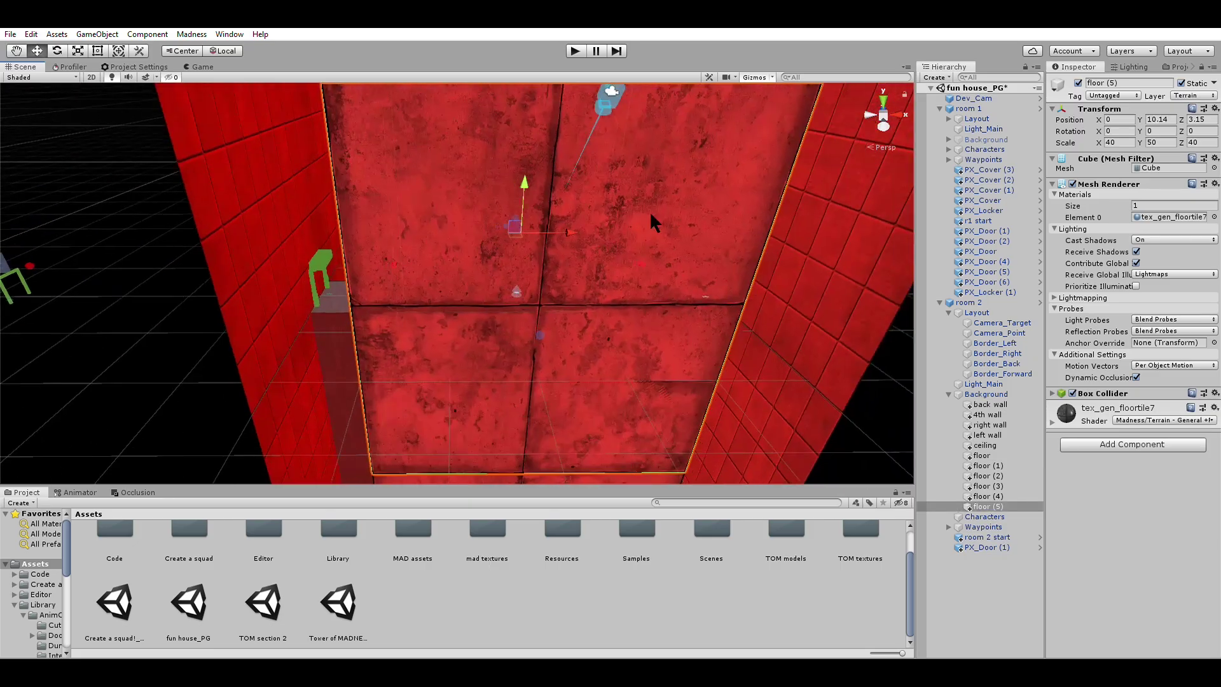
pyautogui.click(1112, 142)
pyautogui.write('11')
pyautogui.press('Tab')
pyautogui.write('1')
pyautogui.click(1206, 140)
pyautogui.write('1')
pyautogui.click(1122, 142)
pyautogui.write('1')
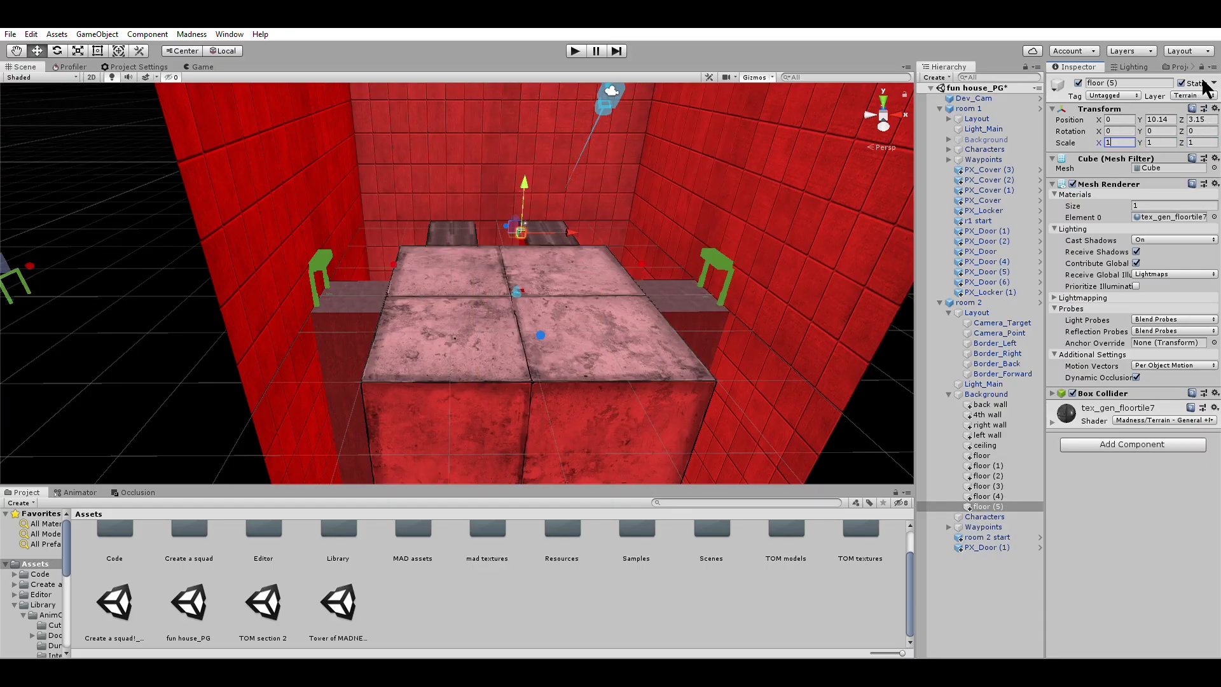
# - Assign the Interactive layer to the small cube copy and set its Y position to 0
pyautogui.click(1203, 95)
pyautogui.click(1143, 207)
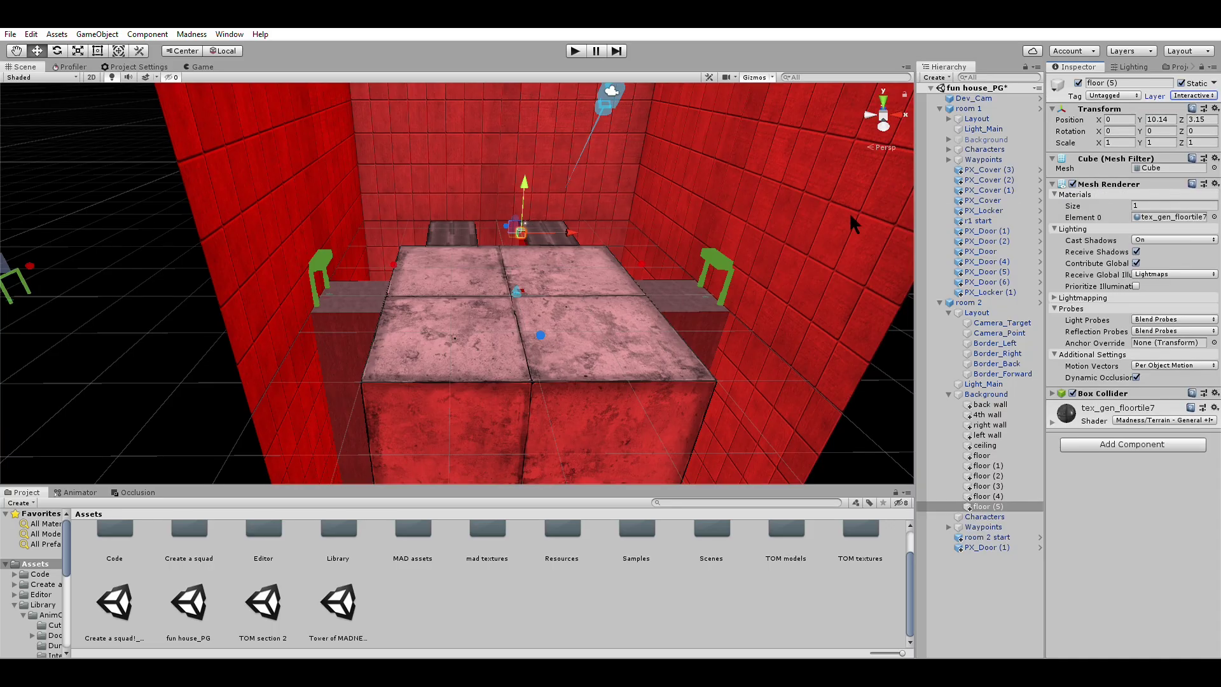
pyautogui.scroll(5, 675, 215)
pyautogui.scroll(-5, 617, 248)
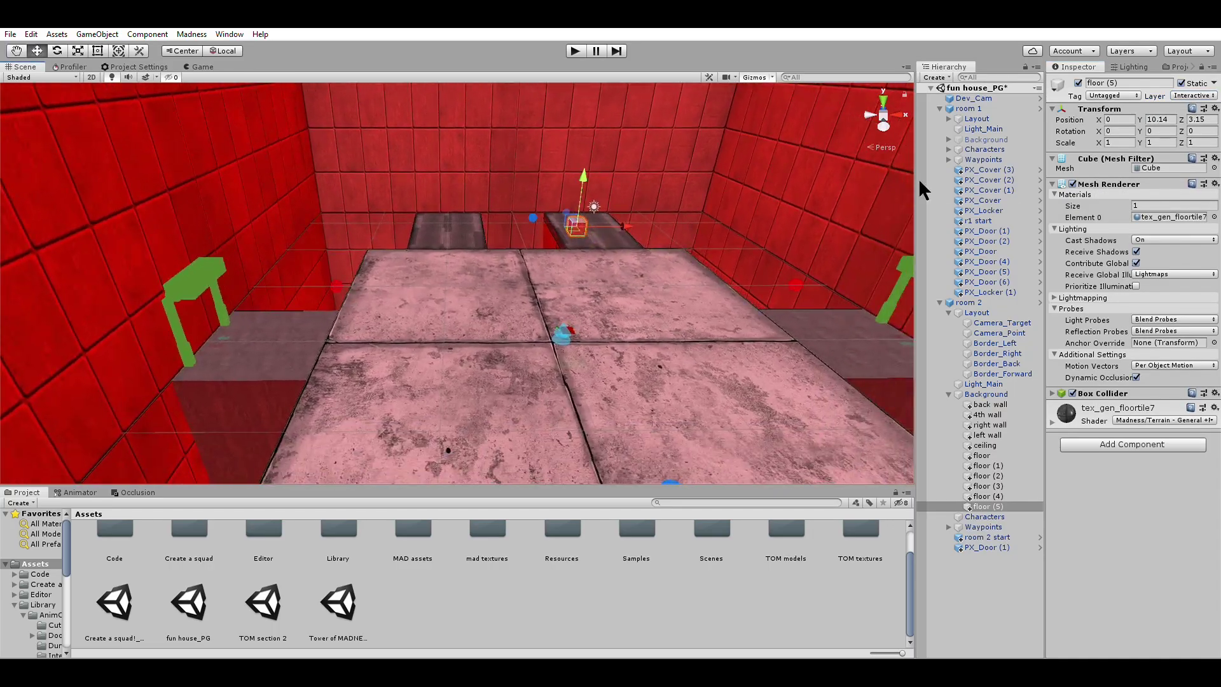
pyautogui.click(1165, 116)
pyautogui.write('0')
# - Move the small Interactive cube to the main floor's front edge, at about Z -16.95
pyautogui.scroll(4, 487, 264)
pyautogui.moveTo(488, 265); pyautogui.dragTo(699, 255, button='right')
pyautogui.moveTo(540, 233); pyautogui.dragTo(801, 210, button='middle')
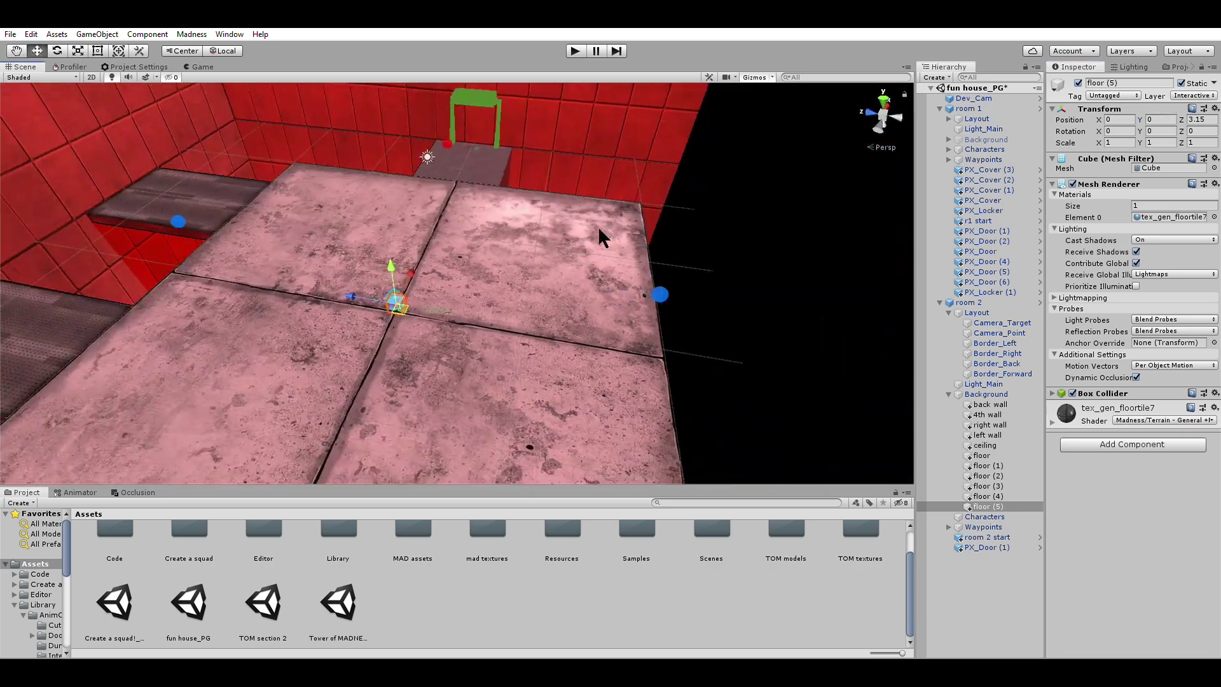
pyautogui.moveTo(350, 296); pyautogui.dragTo(624, 304)
pyautogui.moveTo(624, 304); pyautogui.dragTo(376, 272, button='right')
# - Stretch the cube along the floor's front edge and set its X scale to 40
pyautogui.press('r')
pyautogui.moveTo(395, 263); pyautogui.dragTo(798, 243)
pyautogui.click(552, 219)
pyautogui.click(636, 248)
pyautogui.click(1121, 141)
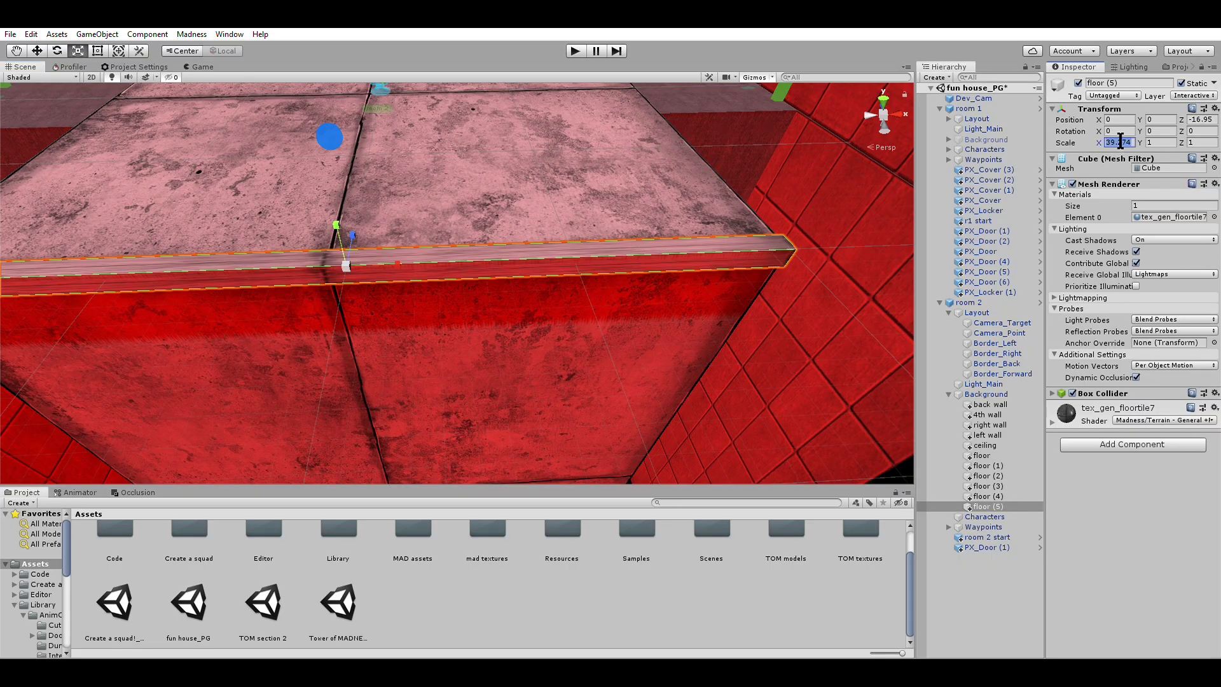
pyautogui.write('40')
pyautogui.moveTo(509, 245); pyautogui.dragTo(646, 337, button='right')
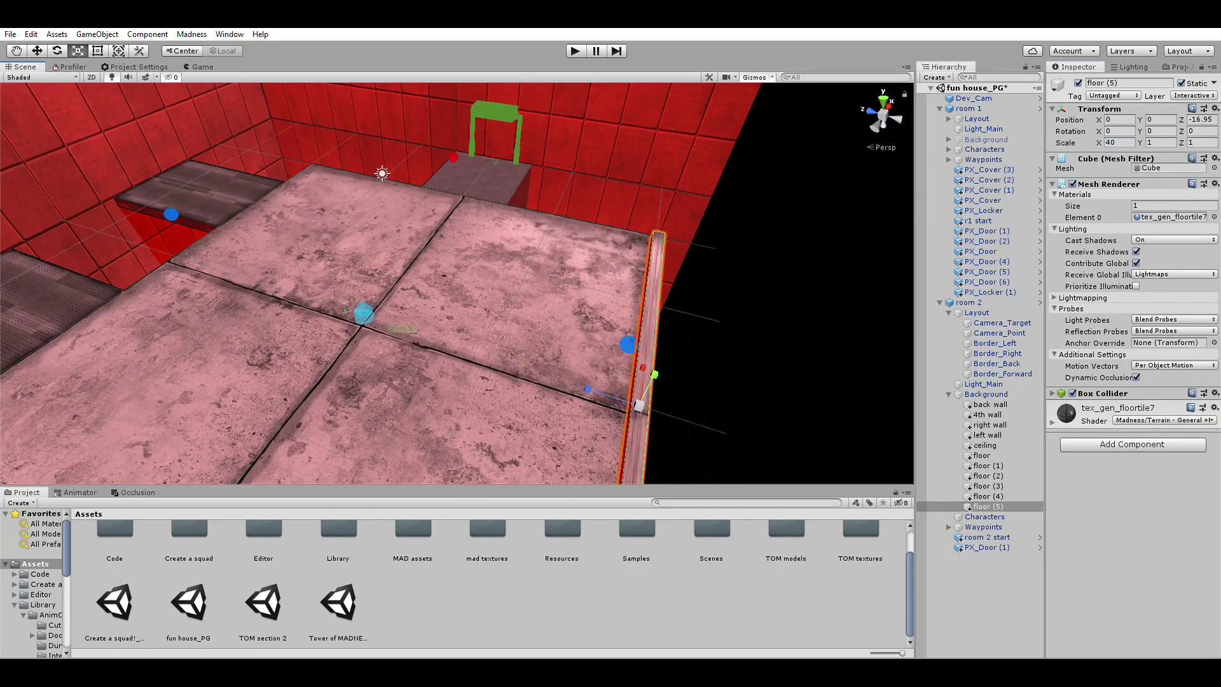
# - Duplicate the front edge strip to the floor's back edge and set both strips' Y scale to 2 and Z scale to 0.5
pyautogui.click(648, 348)
pyautogui.press('w')
pyautogui.click(649, 348)
pyautogui.hotkey('ctrl', 'd')
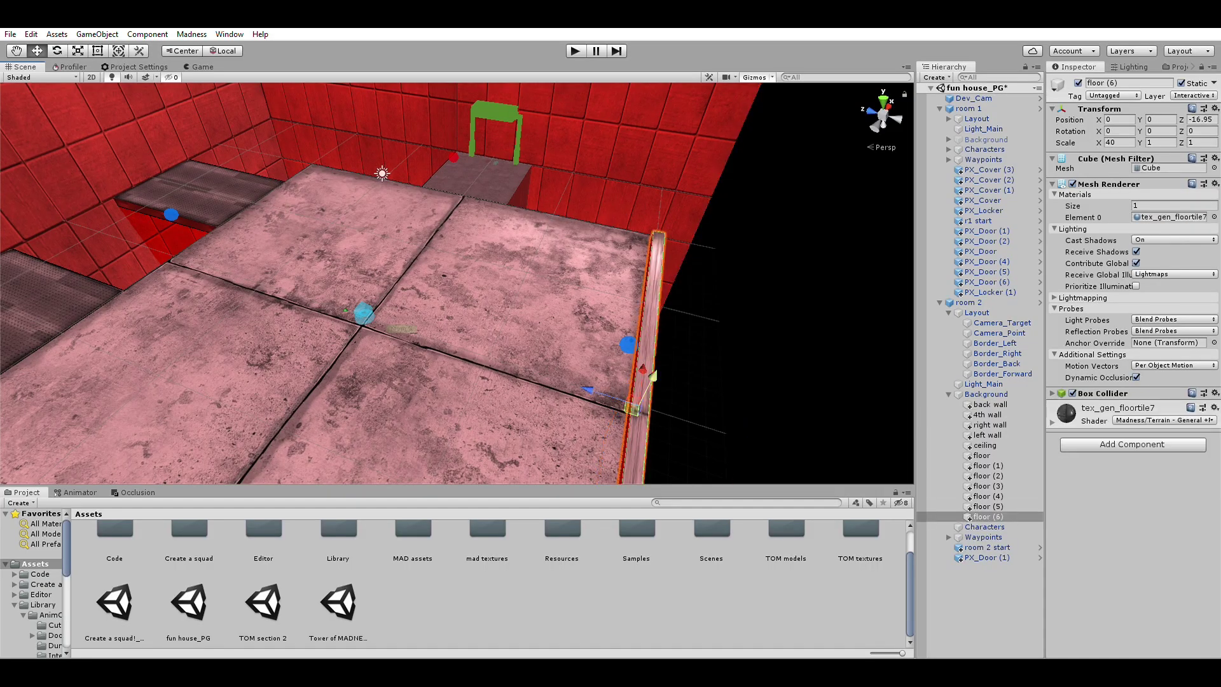
pyautogui.moveTo(609, 368); pyautogui.dragTo(137, 210)
pyautogui.keyDown('ctrl'); pyautogui.click(988, 506); pyautogui.keyUp('ctrl')
pyautogui.press('f')
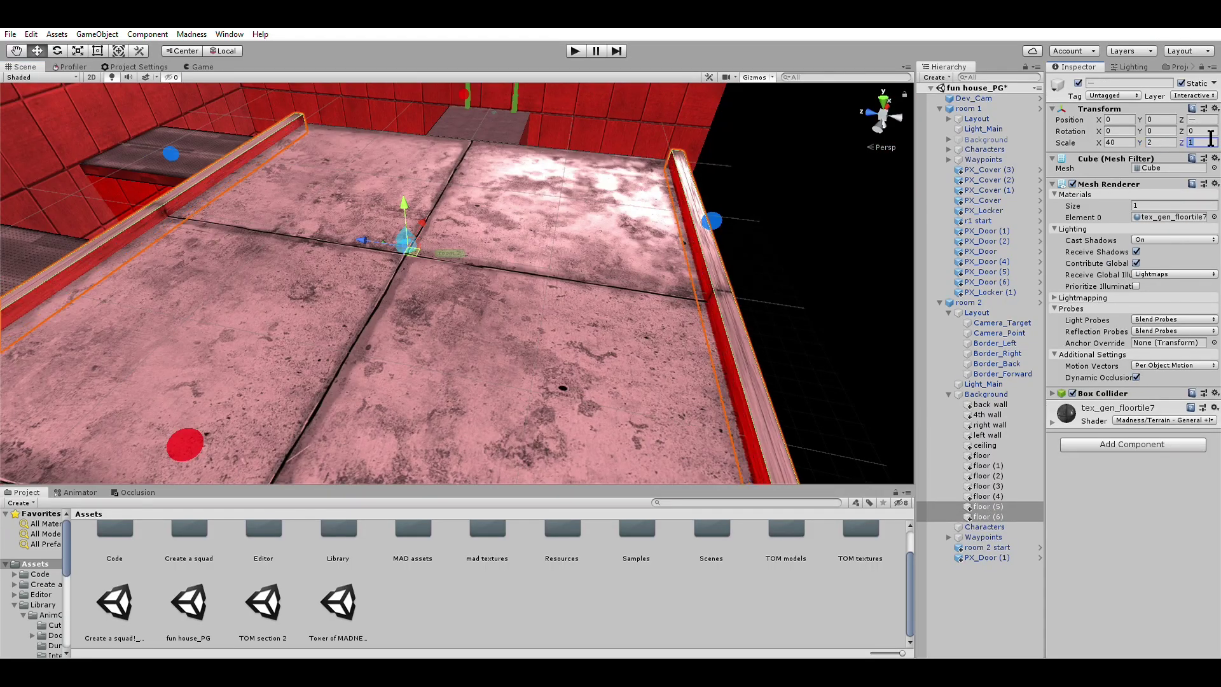
# - Duplicate the edge strips and rotate a copy 90° about Y to run along the main floor's side edge
pyautogui.moveTo(352, 294); pyautogui.dragTo(494, 235, button='right')
pyautogui.hotkey('ctrl', 'd')
pyautogui.click(102, 304)
pyautogui.hotkey('ctrl', 'd')
pyautogui.click(1160, 131)
pyautogui.write('90')
pyautogui.hotkey('ctrl', 'd')
pyautogui.moveTo(494, 234); pyautogui.dragTo(642, 238)
pyautogui.hotkey('ctrl', 'd')
# - Place another strip copy, with Y rotation 90, at about X 20.91, Z -7.39 before the side platform and set its X scale to 15
pyautogui.moveTo(417, 235); pyautogui.dragTo(531, 323, button='right')
pyautogui.hotkey('ctrl', 'd')
pyautogui.click(1160, 131)
pyautogui.write('90')
pyautogui.moveTo(400, 364); pyautogui.dragTo(572, 369)
pyautogui.moveTo(572, 369); pyautogui.dragTo(706, 159, button='right')
pyautogui.click(1119, 142)
pyautogui.write('15')
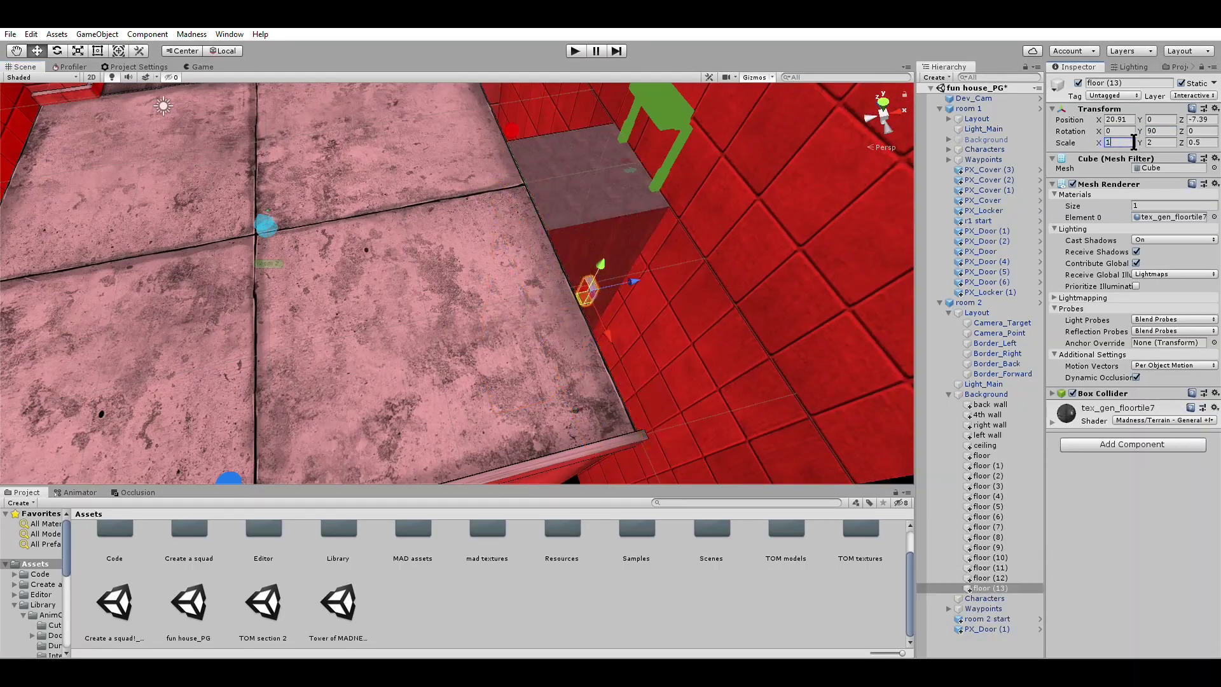
# - Duplicate the short side strip and position the copies along the remaining side-edge sections of the main floor
pyautogui.moveTo(699, 254); pyautogui.dragTo(541, 254, button='right')
pyautogui.moveTo(541, 255); pyautogui.dragTo(568, 255)
pyautogui.hotkey('ctrl', 'd')
pyautogui.moveTo(571, 261); pyautogui.dragTo(513, 182, button='right')
pyautogui.hotkey('ctrl', 'd')
pyautogui.hotkey('ctrl', 'd')
pyautogui.moveTo(513, 182); pyautogui.dragTo(647, 214)
pyautogui.hotkey('ctrl', 'd')
pyautogui.moveTo(646, 213); pyautogui.dragTo(327, 349, button='right')
# - Select all the edge strips from floor (5) onward and rename them "interactives"
pyautogui.scroll(-5, 444, 269)
pyautogui.moveTo(445, 268); pyautogui.dragTo(528, 254, button='right')
pyautogui.click(983, 506)
pyautogui.keyDown('shift'); pyautogui.click(989, 639); pyautogui.keyUp('shift')
pyautogui.moveTo(654, 322); pyautogui.dragTo(461, 159, button='right')
pyautogui.moveTo(457, 151); pyautogui.dragTo(459, 356)
pyautogui.moveTo(459, 356); pyautogui.dragTo(522, 271, button='right')
pyautogui.click(1128, 83)
pyautogui.write('interactives')
pyautogui.press('Return')
# - Place a cube with scale 2, 2, 2 at Y 1 on the main floor's centre and assign it the Obstacle layer
pyautogui.moveTo(572, 305); pyautogui.dragTo(483, 267, button='right')
pyautogui.click(795, 267)
pyautogui.moveTo(499, 364); pyautogui.dragTo(452, 363, button='right')
pyautogui.click(452, 260)
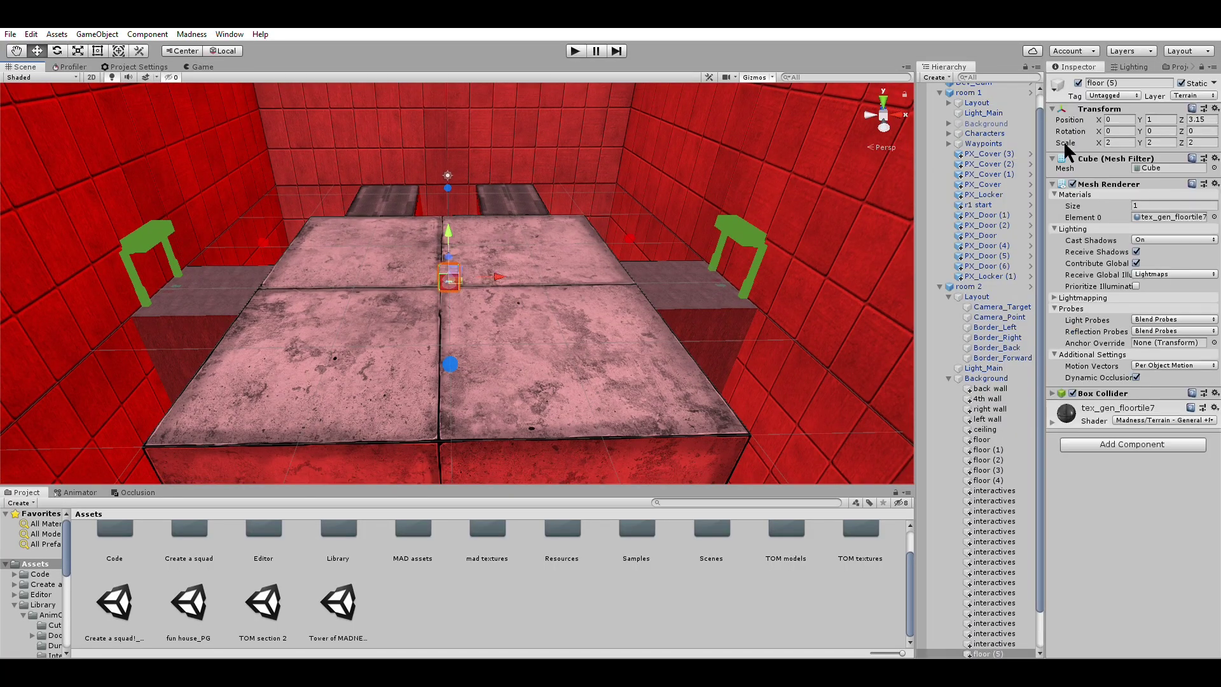
pyautogui.click(1205, 94)
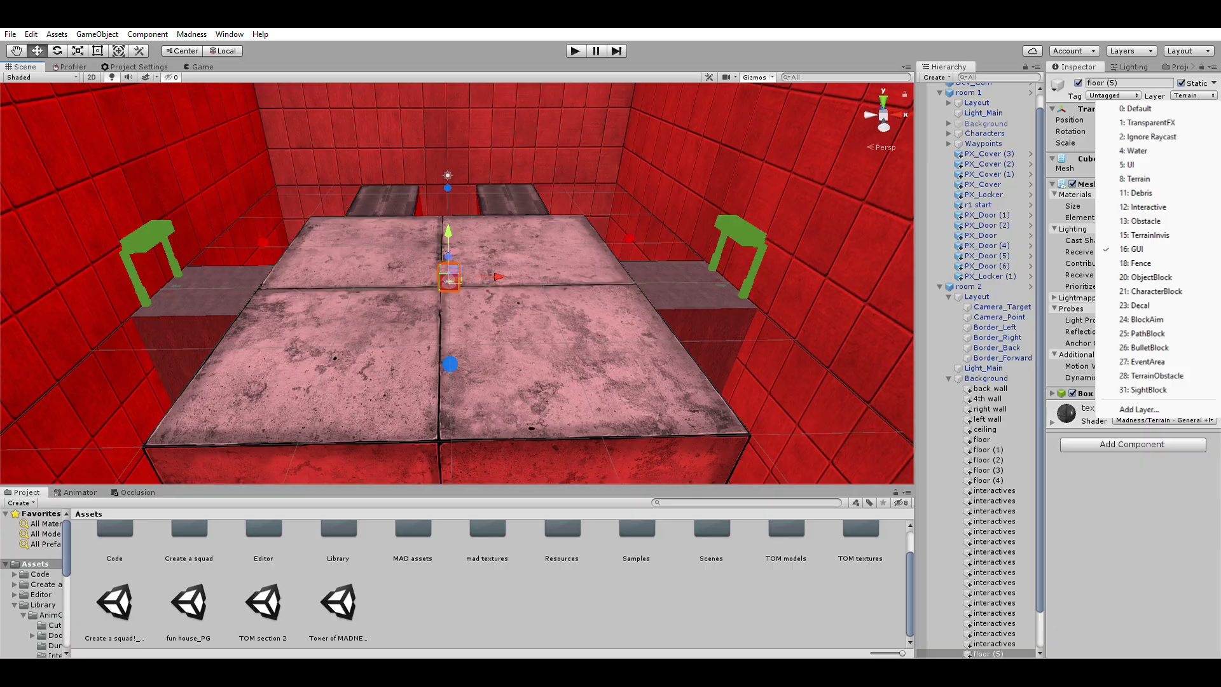
pyautogui.click(1140, 216)
pyautogui.scroll(-3, 565, 295)
pyautogui.moveTo(566, 295); pyautogui.dragTo(514, 293, button='middle')
pyautogui.scroll(5, 581, 312)
pyautogui.scroll(-4, 563, 303)
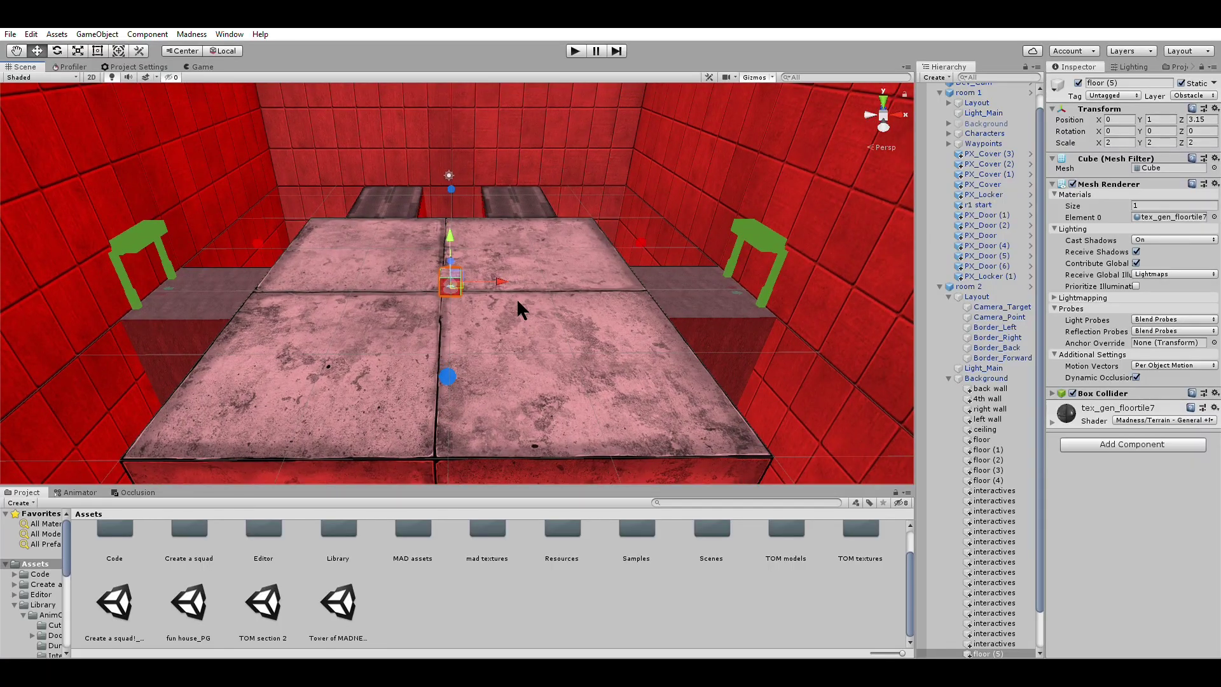
# - Duplicate the obstacle cube, move the copy to about X 10.7, Z -11.65 and set its scale to 5, 5, 5
pyautogui.hotkey('ctrl', 'd')
pyautogui.moveTo(451, 261); pyautogui.dragTo(643, 374)
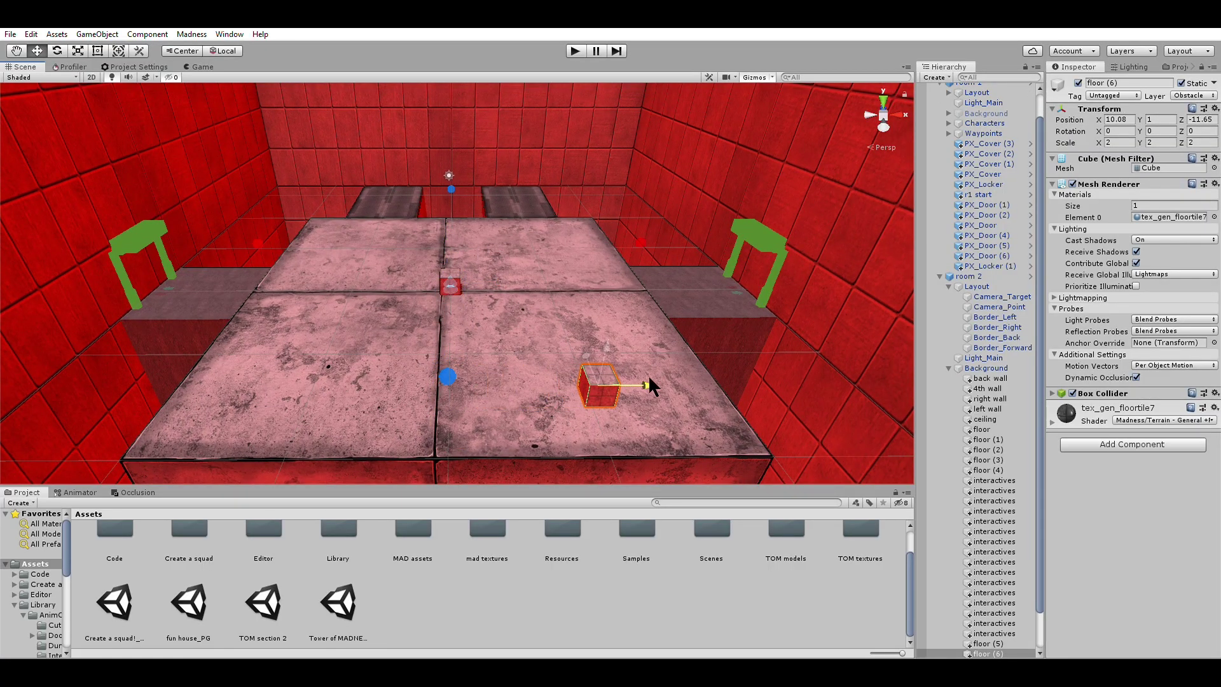
pyautogui.click(1117, 142)
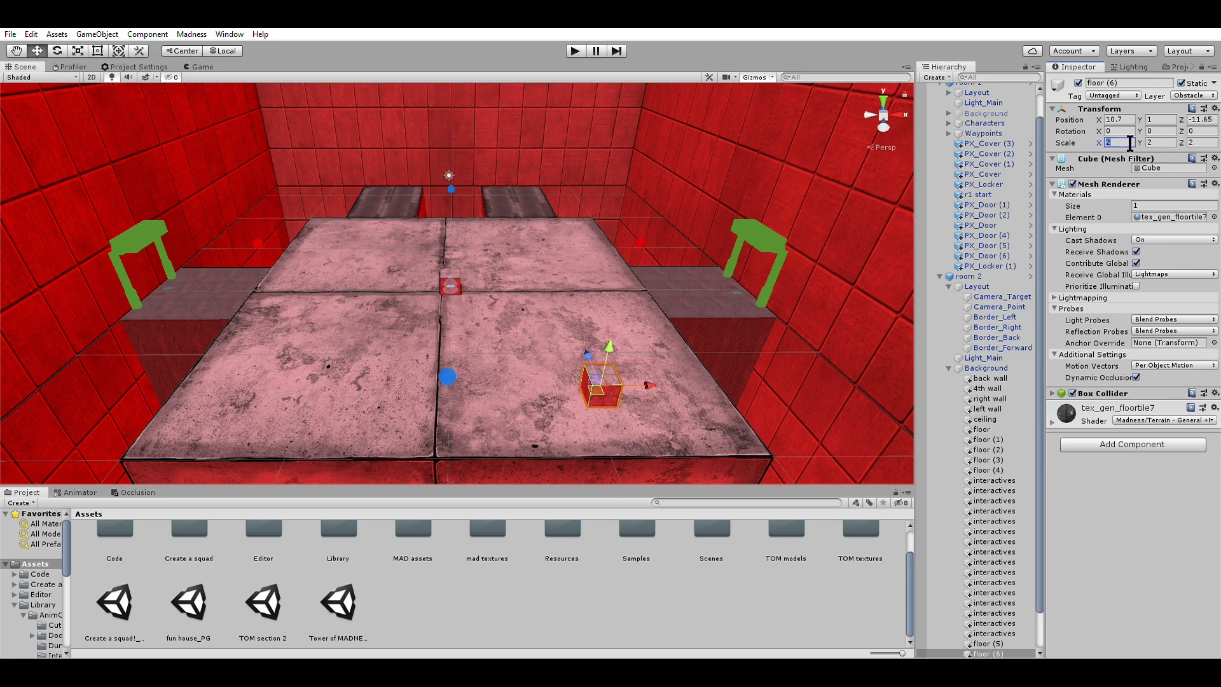
pyautogui.write('5')
pyautogui.press('Tab')
pyautogui.write('5')
pyautogui.press('Tab')
pyautogui.write('5')
pyautogui.scroll(-4, 690, 337)
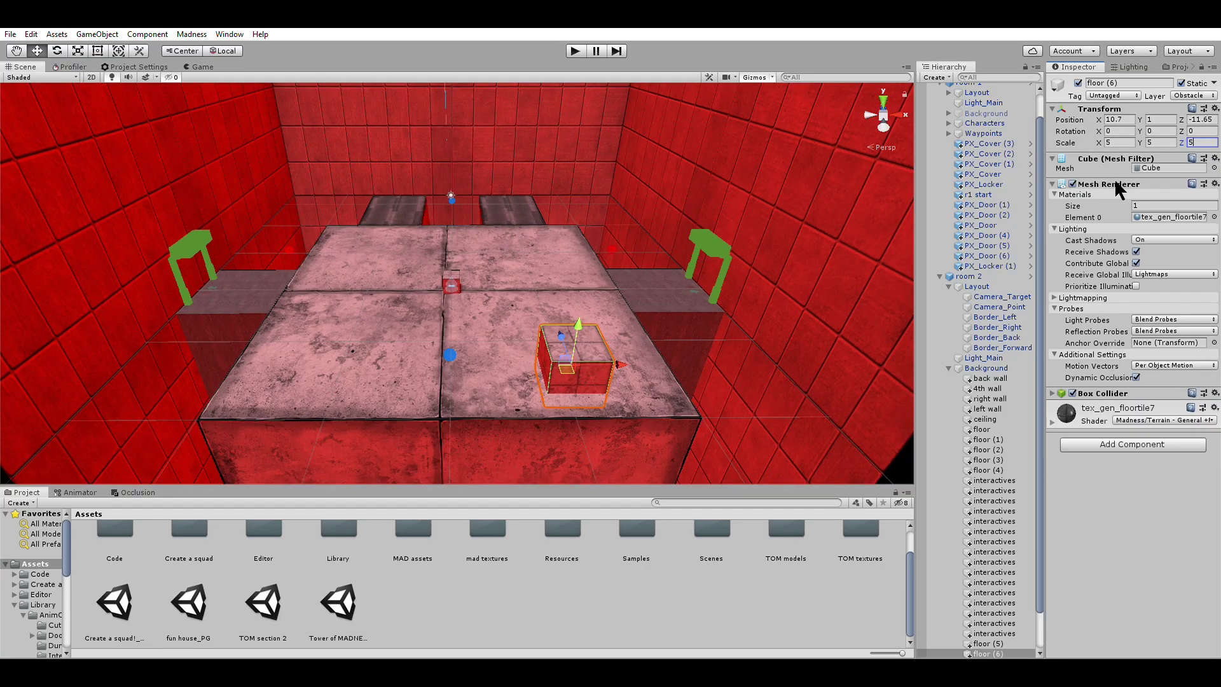
# - Set the larger obstacle block's X and Z scale to 8 and its Y position to 2.5
pyautogui.click(1117, 142)
pyautogui.write('8')
pyautogui.click(1198, 142)
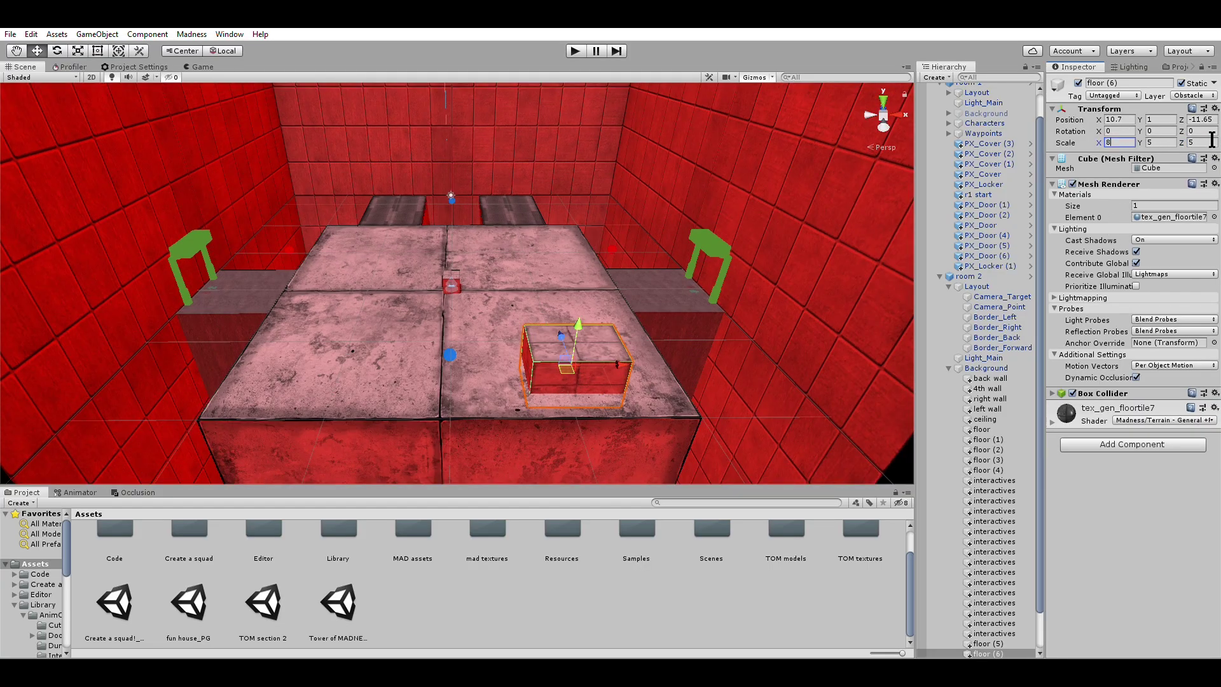
pyautogui.write('8')
pyautogui.moveTo(538, 377); pyautogui.dragTo(645, 355, button='right')
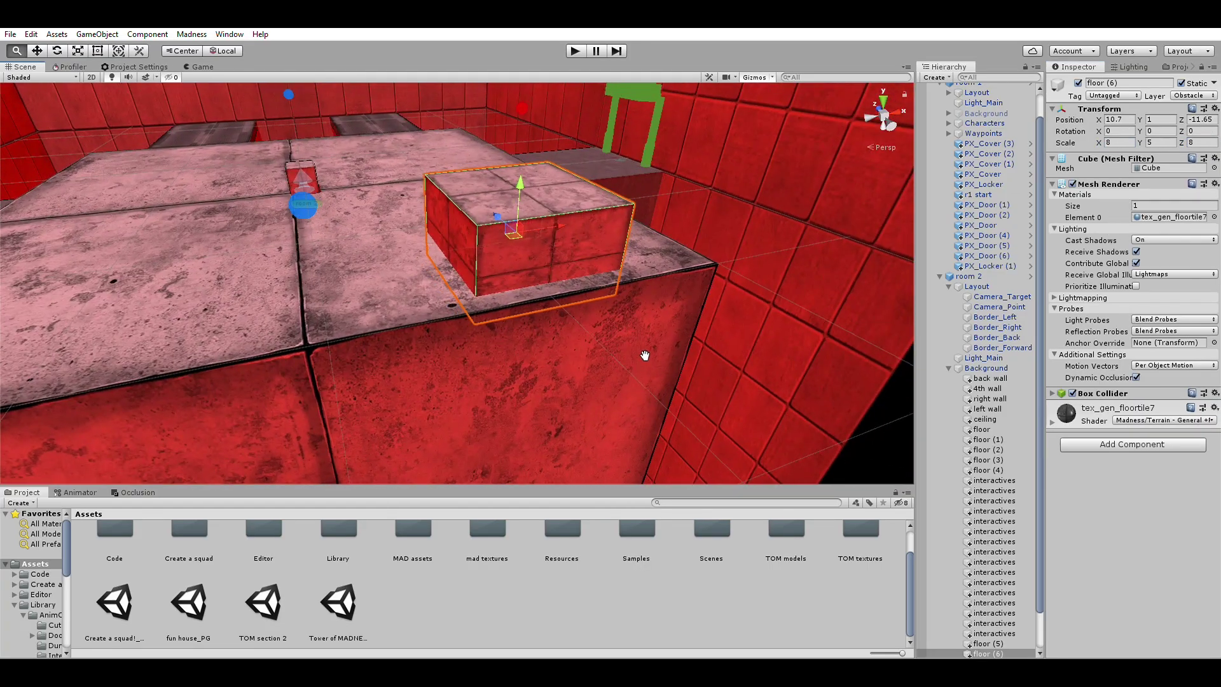
pyautogui.click(1168, 120)
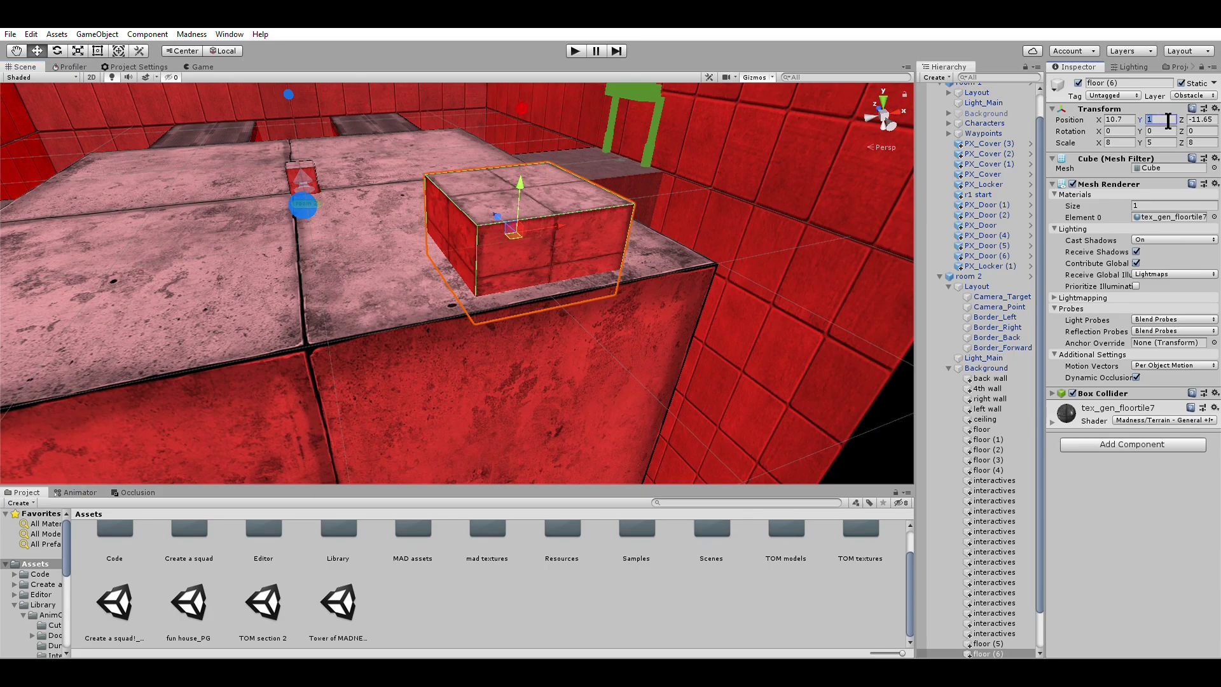
pyautogui.write('2.5')
pyautogui.press('Return')
pyautogui.scroll(5, 452, 267)
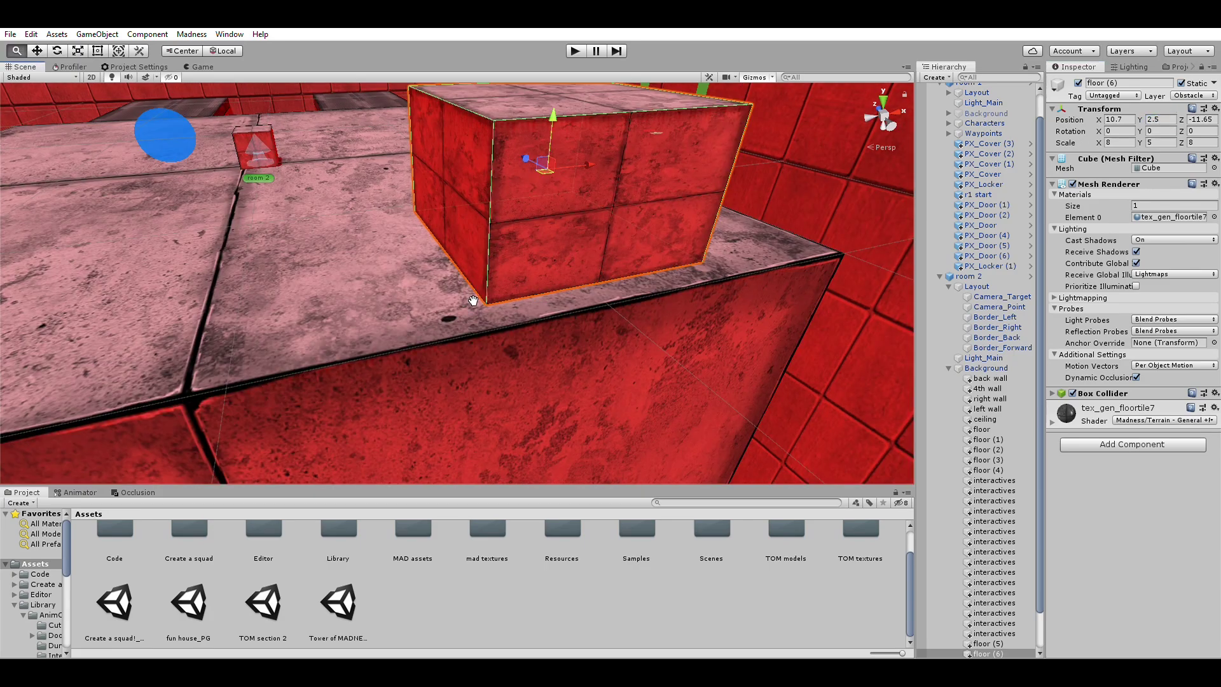
# - Duplicate the large obstacle block and place the copy in the floor's back-right corner at about X 15.94, Z 18.91
pyautogui.moveTo(473, 300); pyautogui.dragTo(377, 299, button='right')
pyautogui.moveTo(339, 228); pyautogui.dragTo(488, 204)
pyautogui.keyDown('alt'); pyautogui.moveTo(295, 212); pyautogui.dragTo(463, 258); pyautogui.keyUp('alt')
pyautogui.moveTo(480, 212); pyautogui.dragTo(246, 232)
pyautogui.hotkey('ctrl', 'd')
pyautogui.press('f')
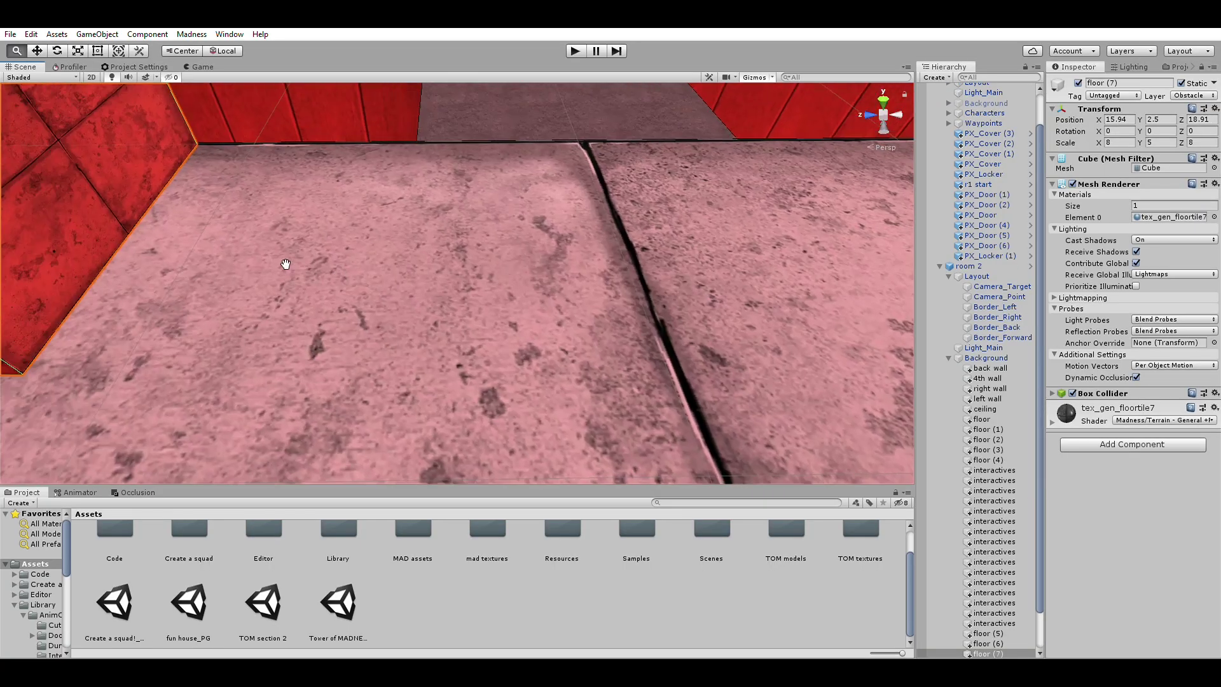
# - Raise the back-right platform to about Y 4.51, level with the top of the adjacent obstacle block
pyautogui.moveTo(395, 214); pyautogui.dragTo(625, 225, button='right')
pyautogui.click(625, 225)
pyautogui.click(521, 280)
pyautogui.click(1199, 144)
pyautogui.click(528, 204)
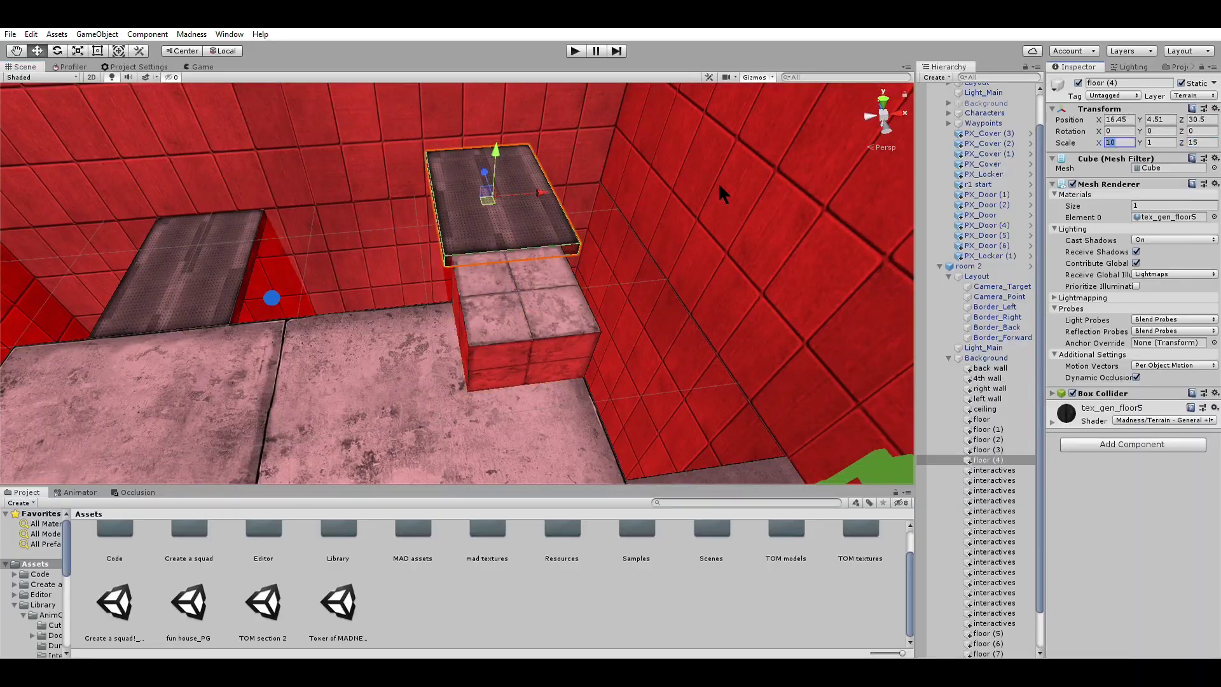
pyautogui.moveTo(723, 182); pyautogui.dragTo(567, 184, button='right')
pyautogui.moveTo(567, 182); pyautogui.dragTo(572, 183)
# - Duplicate the obstacle block into the floor's back-left corner and raise the back-left platform to about Y 4.45
pyautogui.click(611, 407)
pyautogui.hotkey('ctrl', 'd')
pyautogui.moveTo(756, 245); pyautogui.dragTo(639, 254)
pyautogui.click(375, 191)
pyautogui.moveTo(364, 133); pyautogui.dragTo(414, 60)
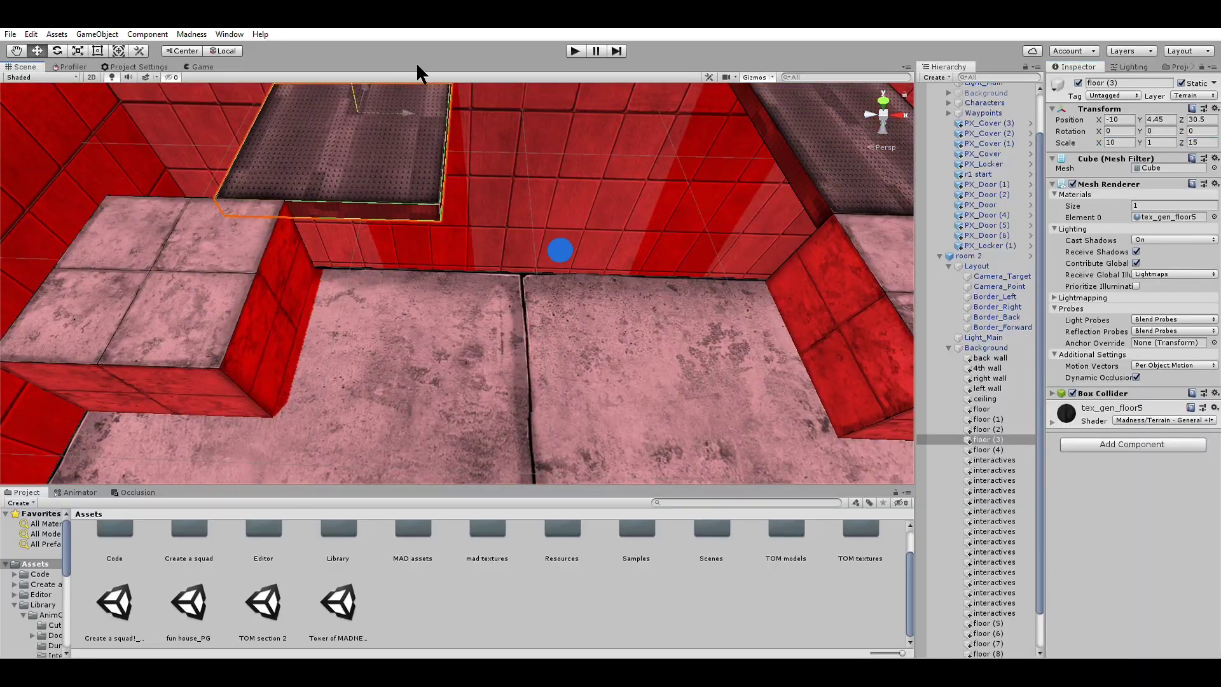
# - Tilt an obstacle block to a 30 degree rotation and move it against a corner block to form a slope
pyautogui.moveTo(483, 190); pyautogui.dragTo(407, 197, button='right')
pyautogui.scroll(-5, 622, 407)
pyautogui.click(655, 426)
pyautogui.scroll(-5, 255, 201)
pyautogui.click(626, 306)
pyautogui.click(1119, 131)
pyautogui.write('30')
pyautogui.click(1199, 131)
pyautogui.write('30')
pyautogui.moveTo(648, 302); pyautogui.dragTo(596, 312)
pyautogui.moveTo(597, 312); pyautogui.dragTo(483, 242, button='right')
pyautogui.moveTo(415, 222); pyautogui.dragTo(448, 257)
pyautogui.moveTo(449, 257); pyautogui.dragTo(559, 198, button='right')
# - Duplicate the slope, set the copy's Y rotation to 180, and move it against the opposite corner block
pyautogui.click(762, 267)
pyautogui.moveTo(414, 284); pyautogui.dragTo(385, 281, button='right')
pyautogui.click(643, 273)
pyautogui.hotkey('ctrl', 'd')
pyautogui.click(1159, 131)
pyautogui.write('180')
pyautogui.moveTo(590, 268); pyautogui.dragTo(362, 274)
pyautogui.moveTo(362, 273); pyautogui.dragTo(458, 191, button='right')
pyautogui.moveTo(534, 353); pyautogui.dragTo(562, 346)
pyautogui.moveTo(562, 347); pyautogui.dragTo(272, 324, button='right')
# - Duplicate a slope, set the copy's Y rotation to 90 and Z rotation to 30, and place it against its corner block
pyautogui.keyDown('shift'); pyautogui.click(598, 292); pyautogui.keyUp('shift')
pyautogui.moveTo(270, 324); pyautogui.dragTo(272, 322)
pyautogui.moveTo(272, 322); pyautogui.dragTo(200, 247, button='right')
pyautogui.keyDown('shift'); pyautogui.click(504, 234); pyautogui.keyUp('shift')
pyautogui.click(643, 356)
pyautogui.hotkey('ctrl', 'd')
pyautogui.click(1163, 131)
pyautogui.write('90')
pyautogui.moveTo(553, 356); pyautogui.dragTo(331, 318, button='right')
pyautogui.moveTo(331, 317); pyautogui.dragTo(289, 294)
pyautogui.click(1201, 131)
pyautogui.write('30')
pyautogui.moveTo(610, 293); pyautogui.dragTo(448, 303, button='right')
pyautogui.moveTo(447, 303); pyautogui.dragTo(521, 305)
# - Duplicate the slope, set the copy's Y rotation to 270, and move it to the facing corner block
pyautogui.hotkey('ctrl', 'd')
pyautogui.click(1161, 131)
pyautogui.write('270')
pyautogui.moveTo(589, 255); pyautogui.dragTo(294, 243)
pyautogui.moveTo(295, 245); pyautogui.dragTo(590, 329, button='right')
pyautogui.moveTo(589, 329); pyautogui.dragTo(575, 346)
pyautogui.moveTo(575, 346); pyautogui.dragTo(544, 278, button='right')
# - Duplicate the pair of slopes on one side and move the copies to the corner blocks on the other side
pyautogui.click(544, 278)
pyautogui.click(540, 267)
pyautogui.keyDown('shift'); pyautogui.click(508, 356); pyautogui.keyUp('shift')
pyautogui.moveTo(509, 356); pyautogui.dragTo(763, 305, button='right')
pyautogui.hotkey('ctrl', 'd')
pyautogui.moveTo(809, 285); pyautogui.dragTo(476, 283)
pyautogui.moveTo(477, 283); pyautogui.dragTo(699, 318, button='right')
pyautogui.click(721, 357)
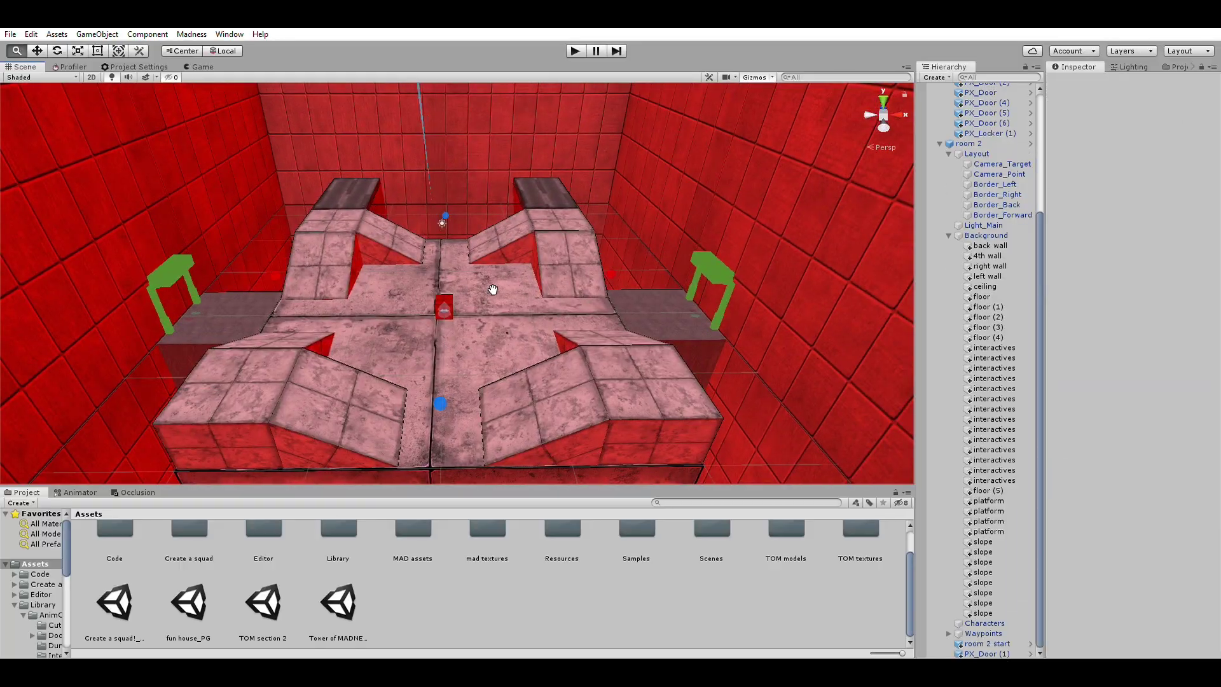
# - Set the layer of the small center block, floor (5), to BlockAim
pyautogui.click(454, 302)
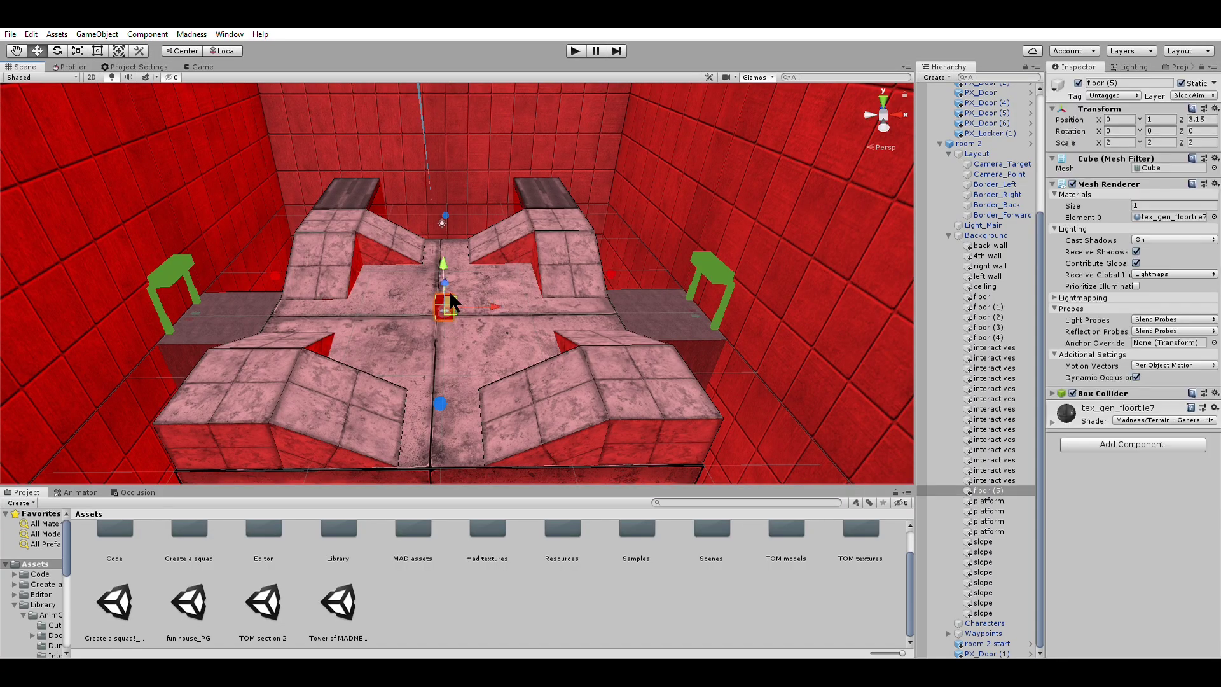
pyautogui.click(1208, 94)
pyautogui.click(1141, 317)
pyautogui.scroll(-2, 604, 330)
pyautogui.scroll(5, 597, 330)
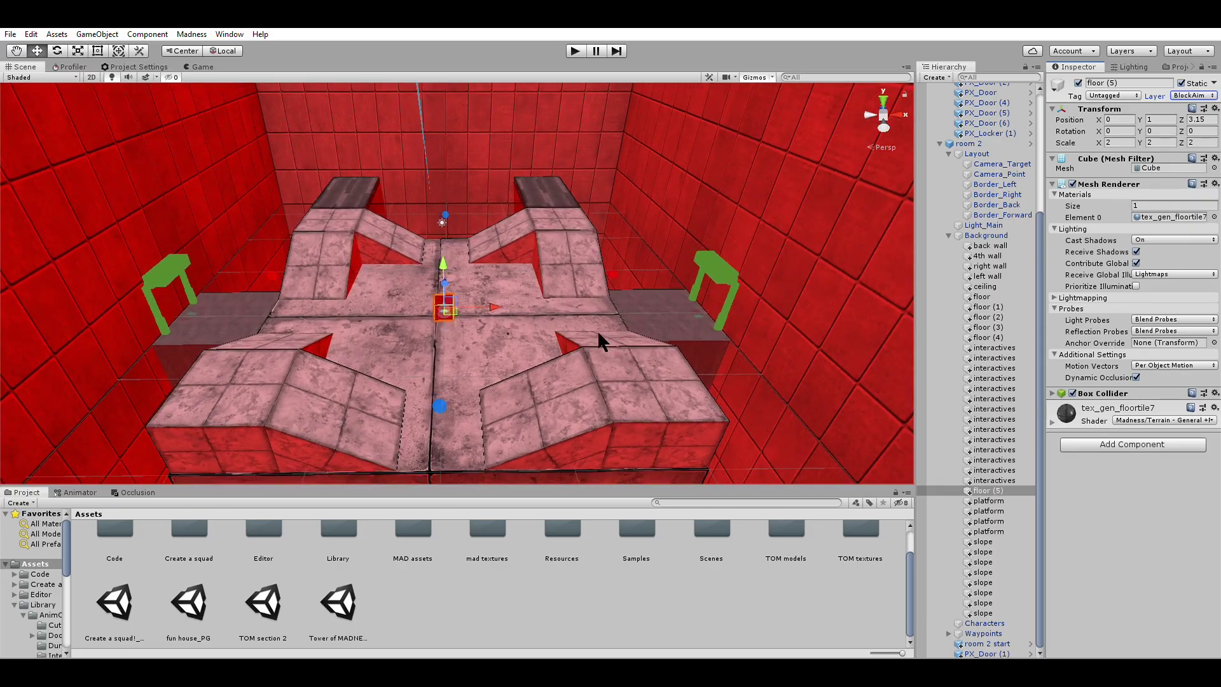
pyautogui.scroll(-2, 605, 333)
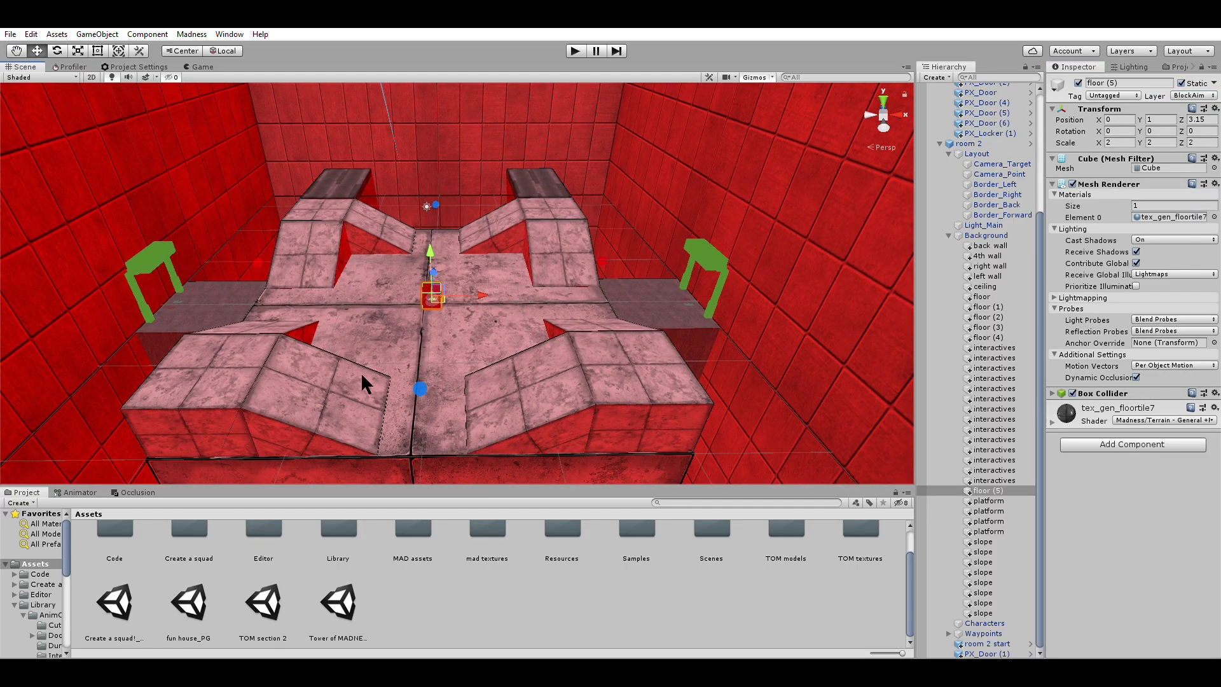
pyautogui.keyDown('alt'); pyautogui.moveTo(436, 413); pyautogui.dragTo(488, 368); pyautogui.keyUp('alt')
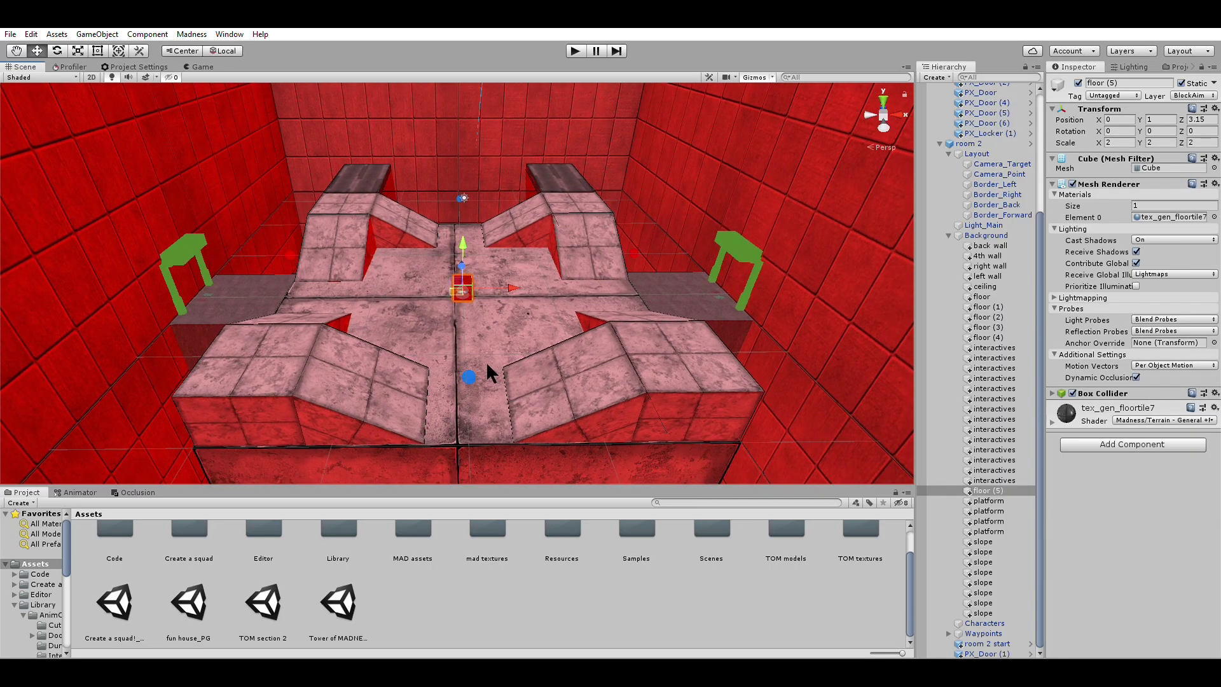
pyautogui.click(791, 414)
pyautogui.scroll(-4, 792, 413)
pyautogui.click(792, 413)
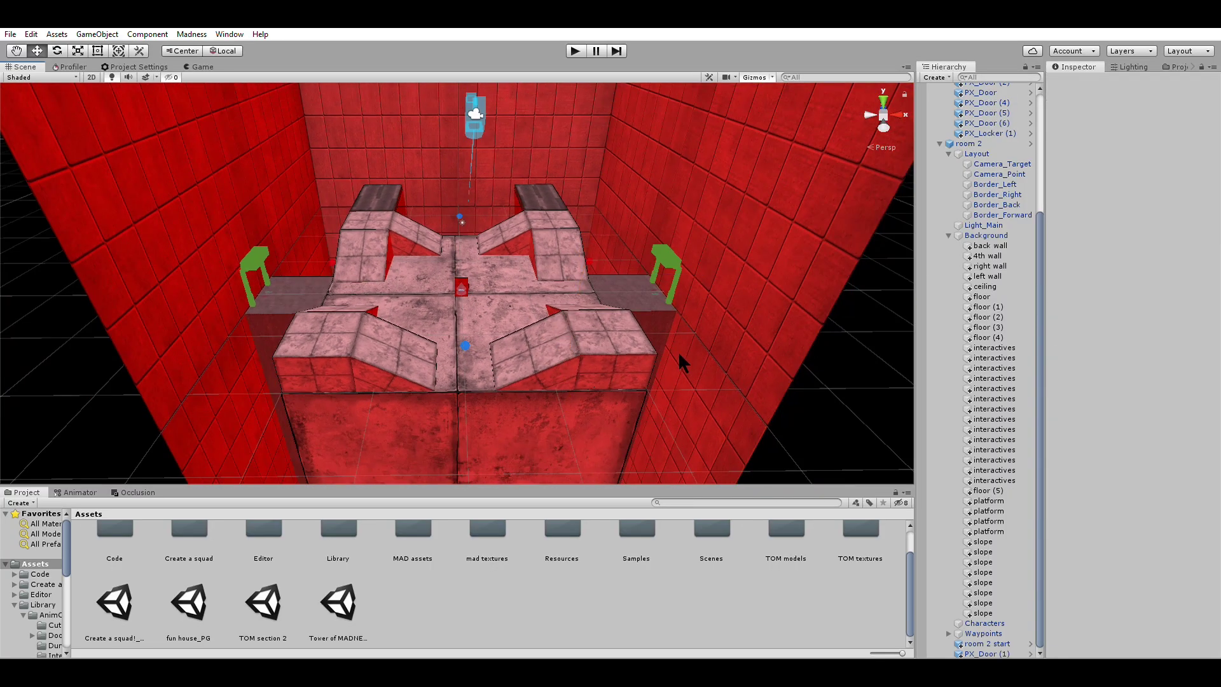
pyautogui.scroll(5, 684, 356)
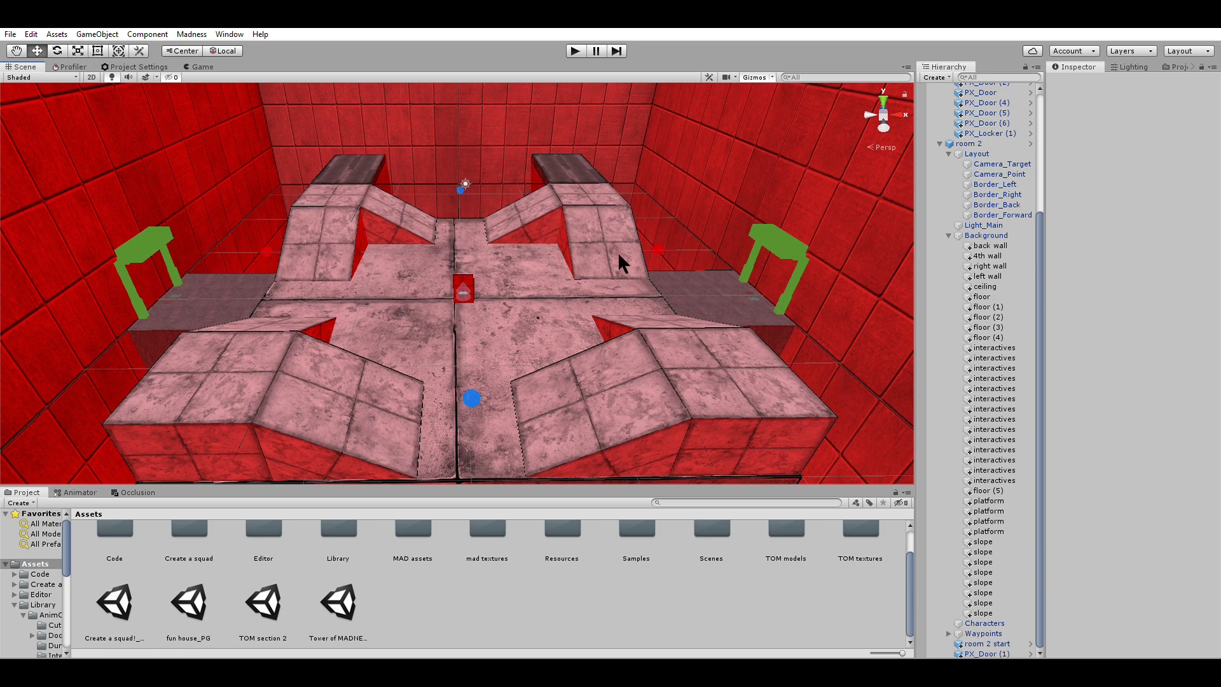
# - Duplicate all four corner platforms and eight slopes and set the copies' layer to BlockAim
pyautogui.click(616, 219)
pyautogui.keyDown('shift'); pyautogui.click(582, 190); pyautogui.keyUp('shift')
pyautogui.keyDown('shift'); pyautogui.click(542, 200); pyautogui.keyUp('shift')
pyautogui.keyDown('shift'); pyautogui.click(404, 213); pyautogui.keyUp('shift')
pyautogui.keyDown('shift'); pyautogui.click(335, 187); pyautogui.keyUp('shift')
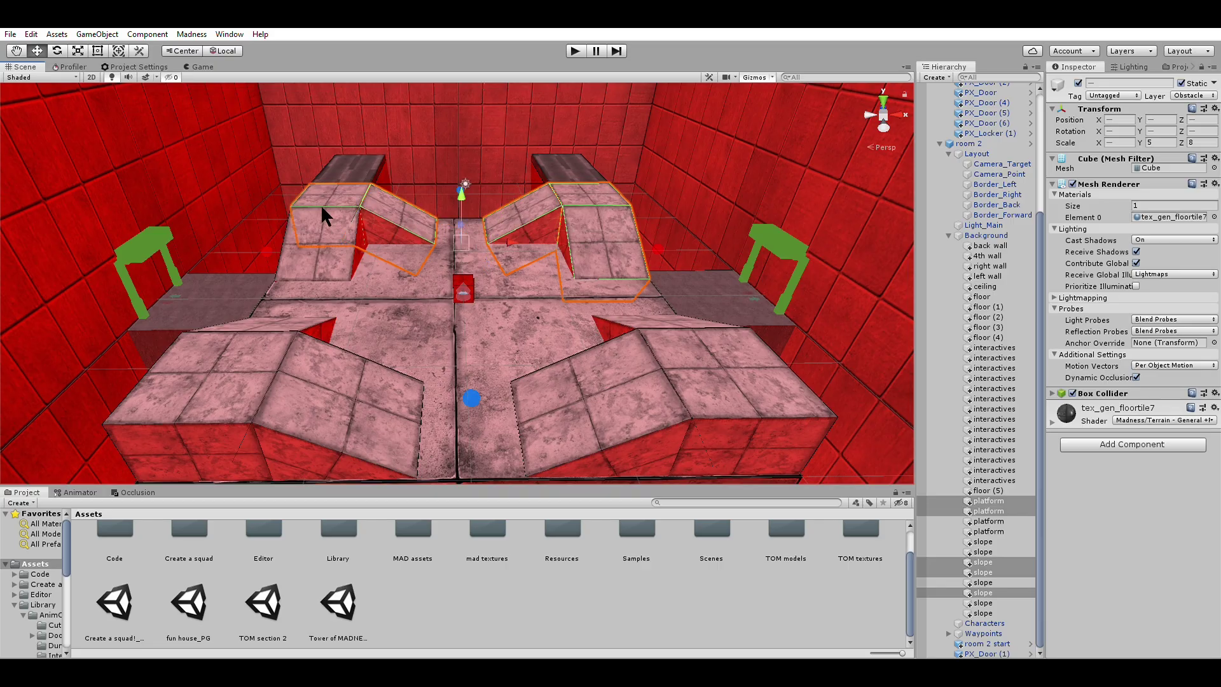
pyautogui.keyDown('shift'); pyautogui.click(329, 275); pyautogui.keyUp('shift')
pyautogui.keyDown('shift'); pyautogui.click(261, 348); pyautogui.keyUp('shift')
pyautogui.keyDown('shift'); pyautogui.click(272, 372); pyautogui.keyUp('shift')
pyautogui.keyDown('shift'); pyautogui.click(307, 406); pyautogui.keyUp('shift')
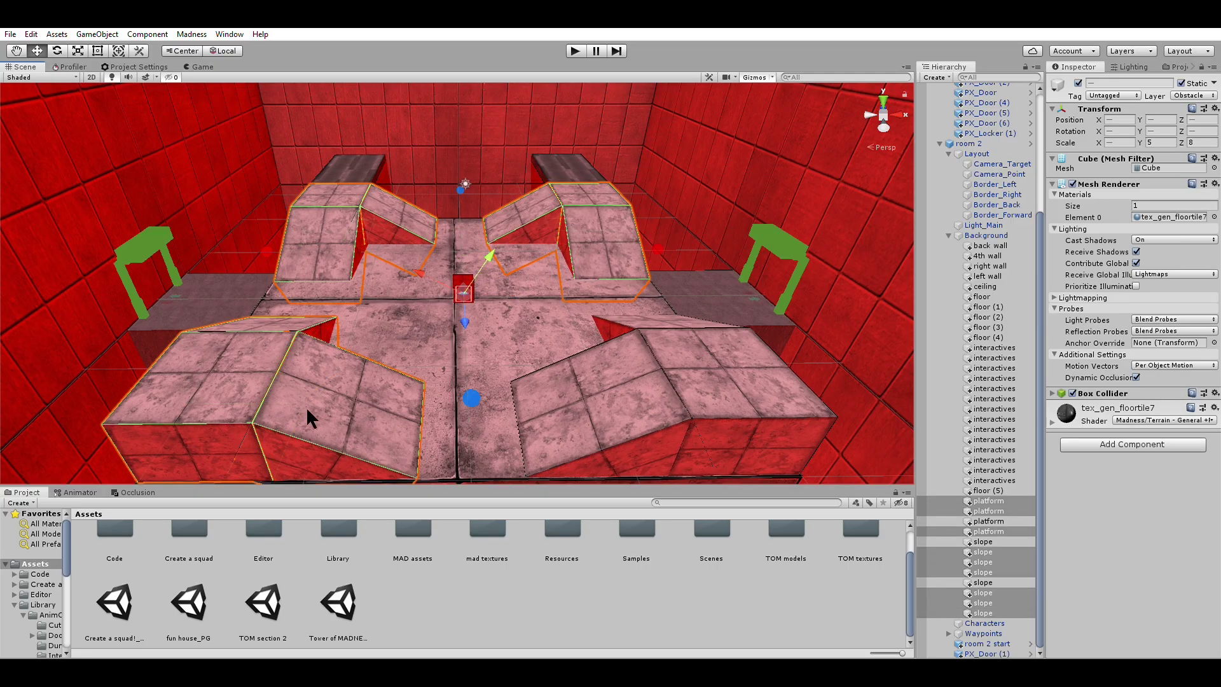
pyautogui.keyDown('shift'); pyautogui.click(667, 319); pyautogui.keyUp('shift')
pyautogui.keyDown('shift'); pyautogui.click(625, 332); pyautogui.keyUp('shift')
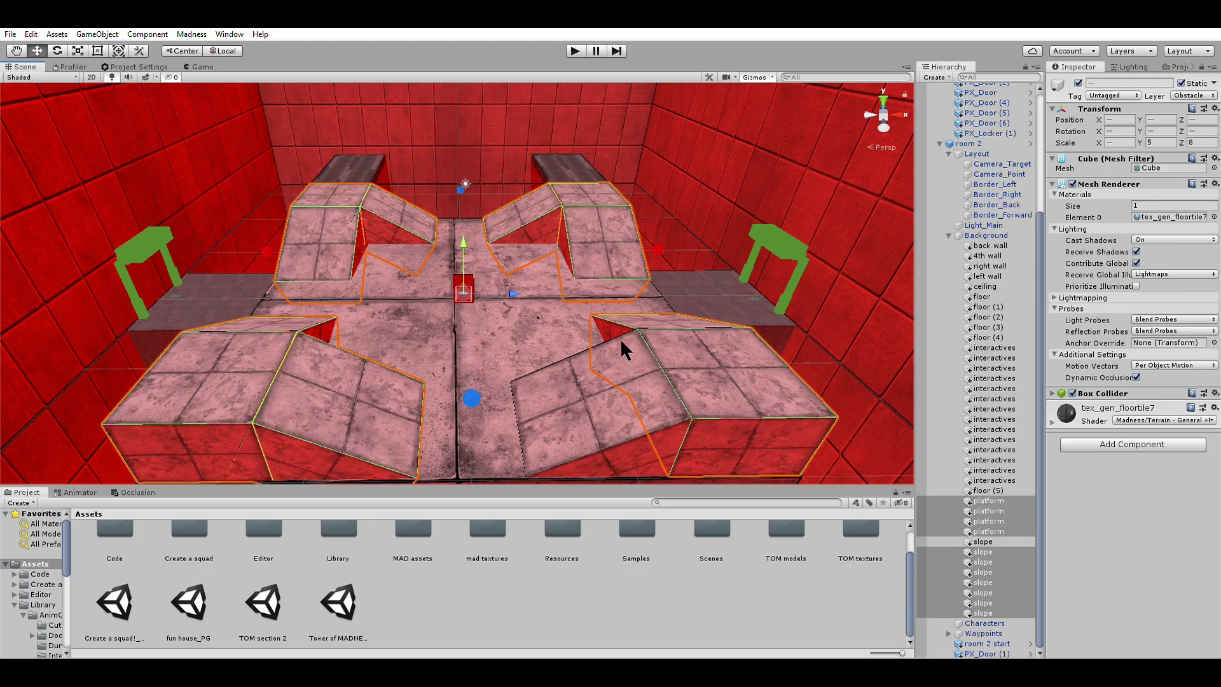
pyautogui.keyDown('shift'); pyautogui.click(618, 361); pyautogui.keyUp('shift')
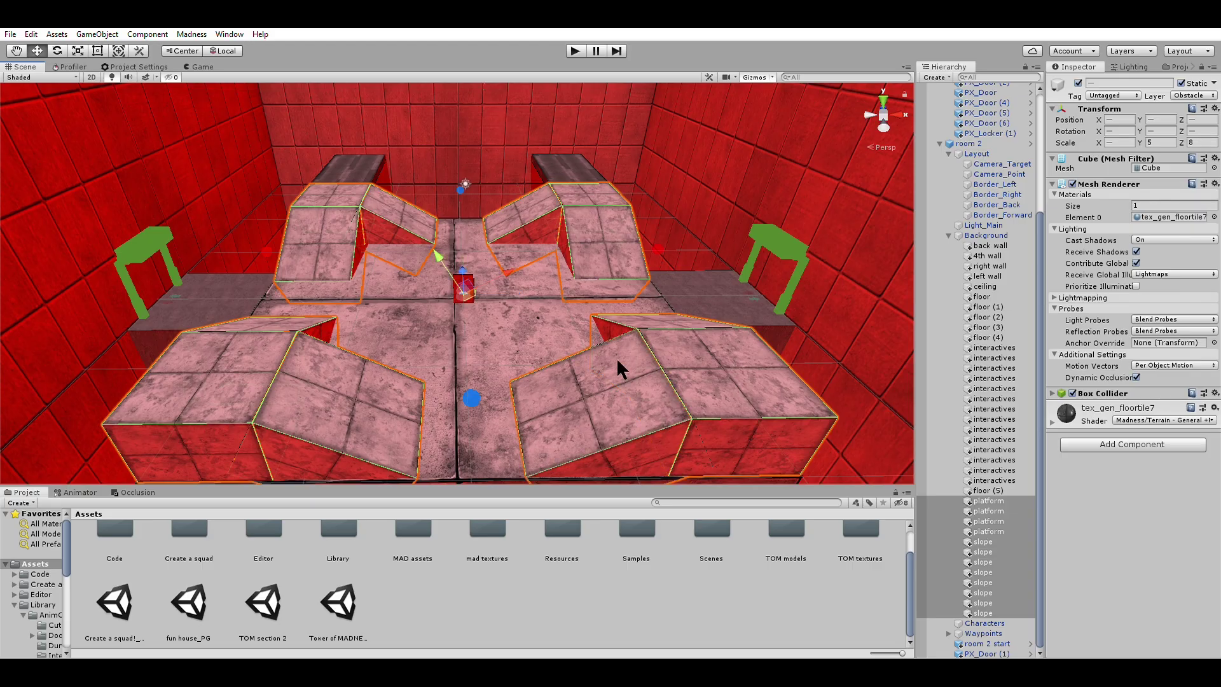
pyautogui.click(1205, 95)
pyautogui.click(1134, 305)
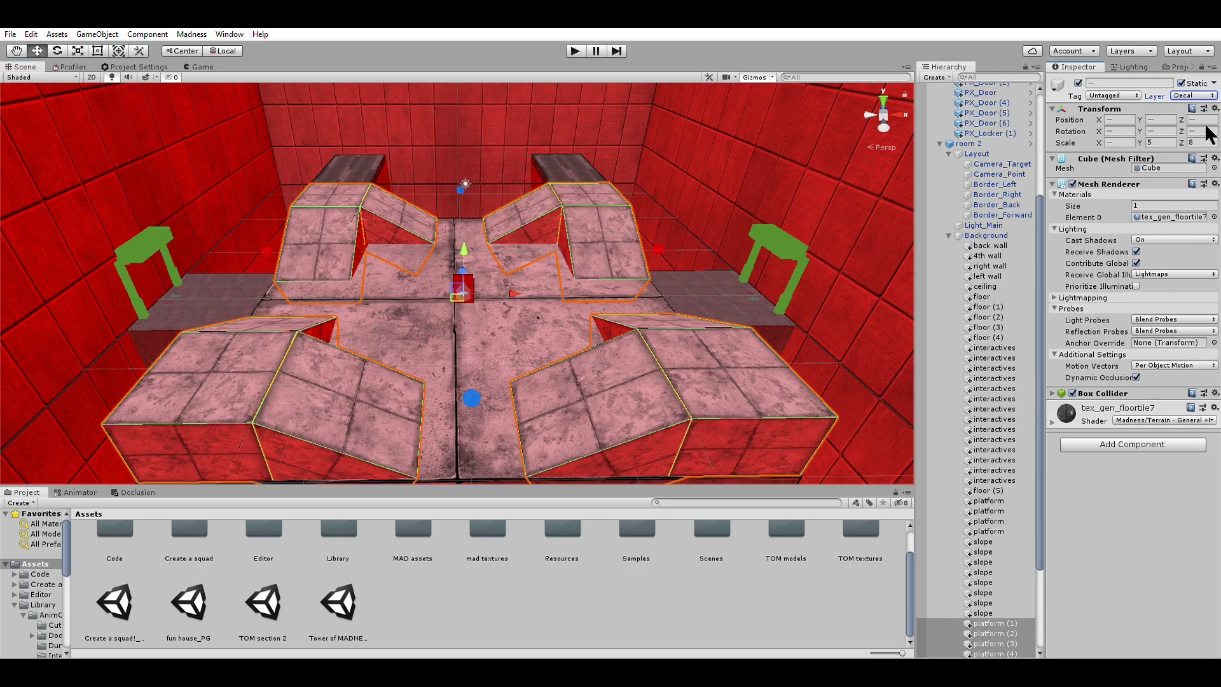
pyautogui.click(1205, 95)
pyautogui.click(1135, 319)
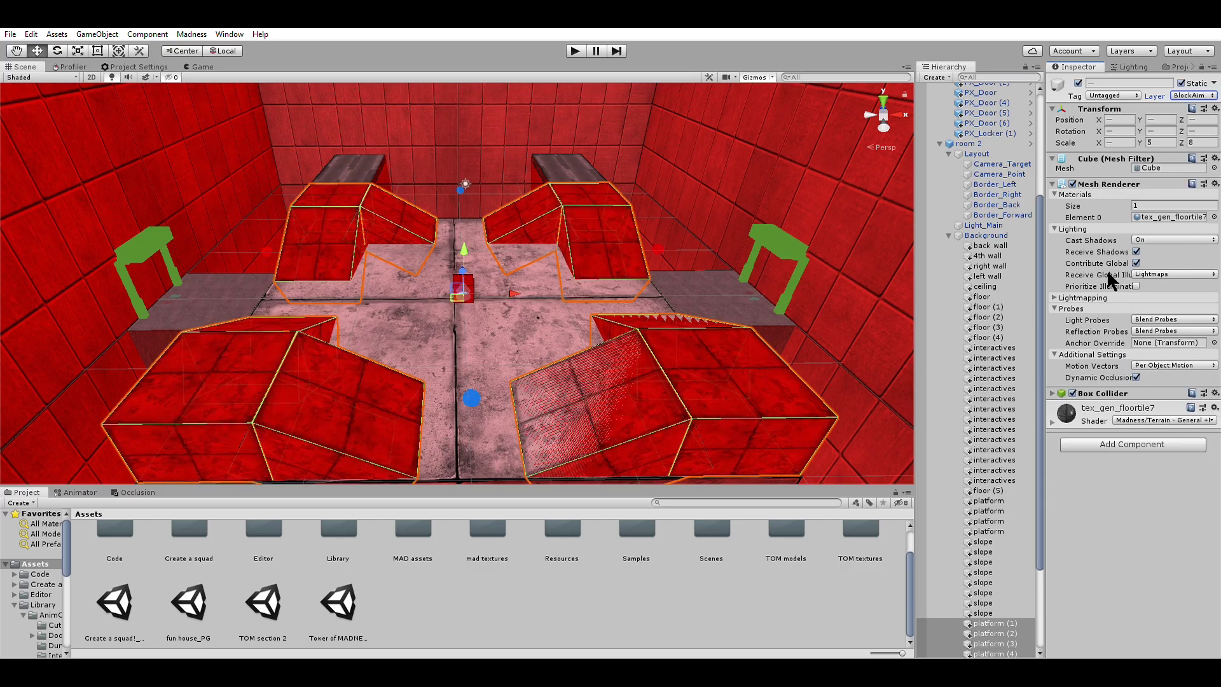
# - Disable the Mesh Renderer on the duplicated BlockAim platforms and slopes
pyautogui.click(1072, 184)
pyautogui.scroll(-6, 671, 270)
pyautogui.click(687, 334)
pyautogui.scroll(5, 686, 334)
pyautogui.scroll(2, 549, 313)
# - Set the small center block's layer to TerrainInvis
pyautogui.click(464, 289)
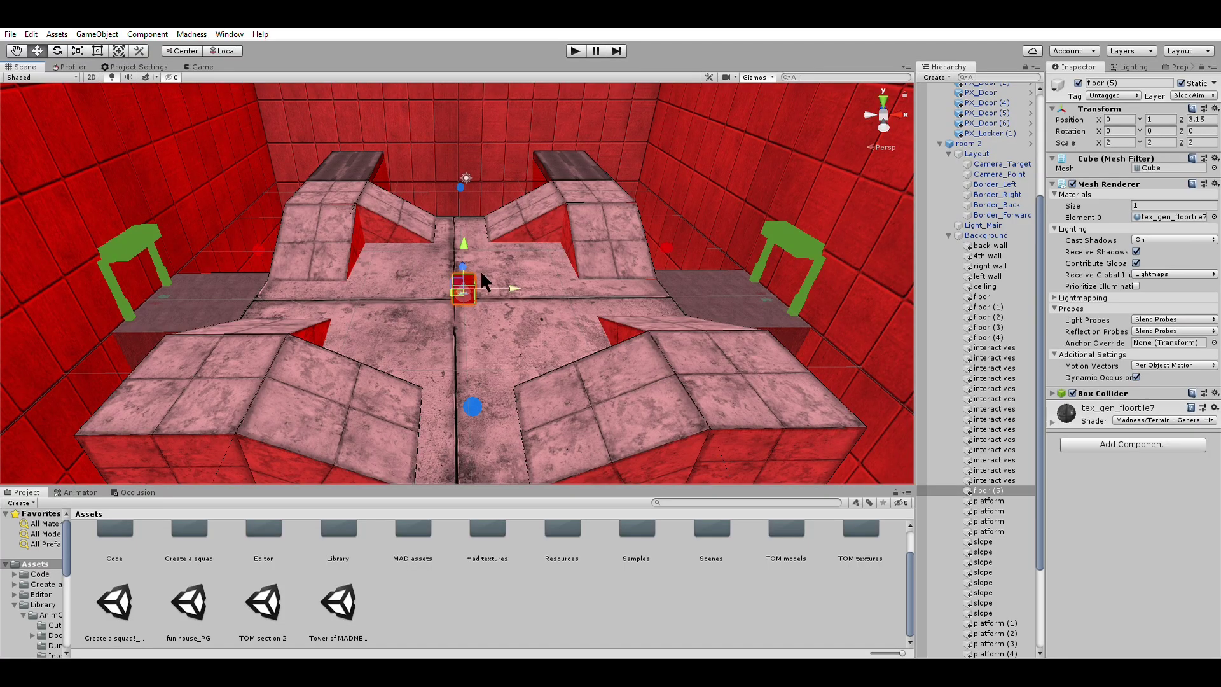
pyautogui.click(1194, 96)
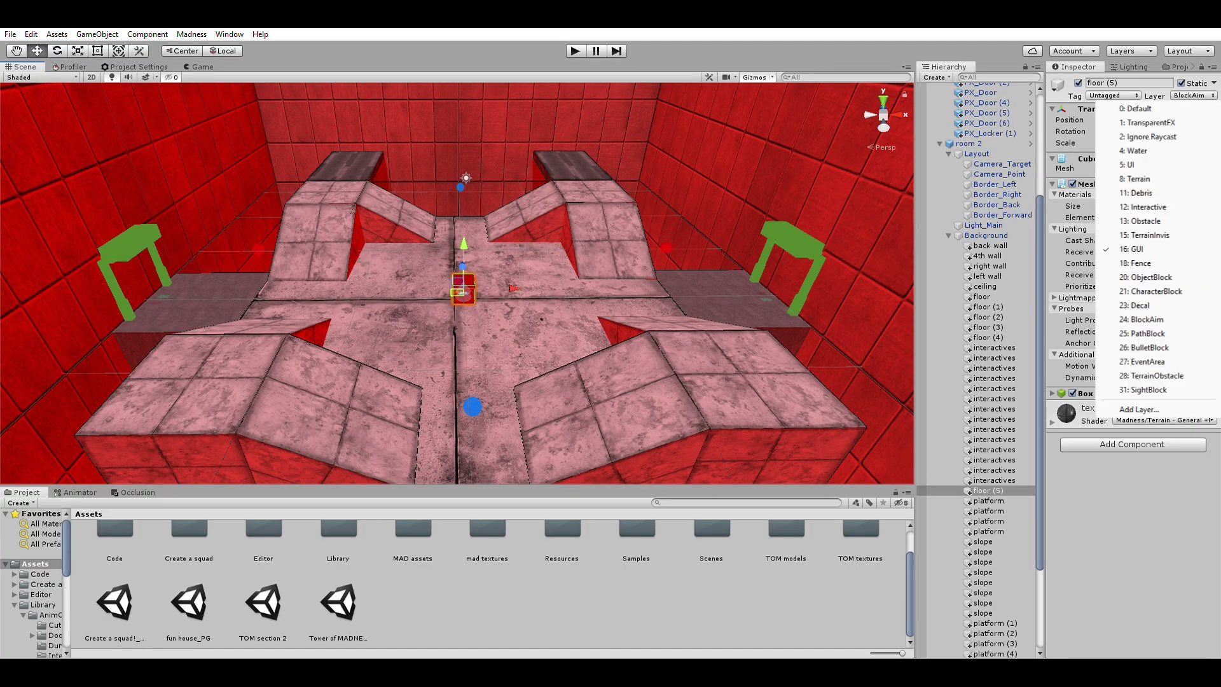
pyautogui.click(1139, 235)
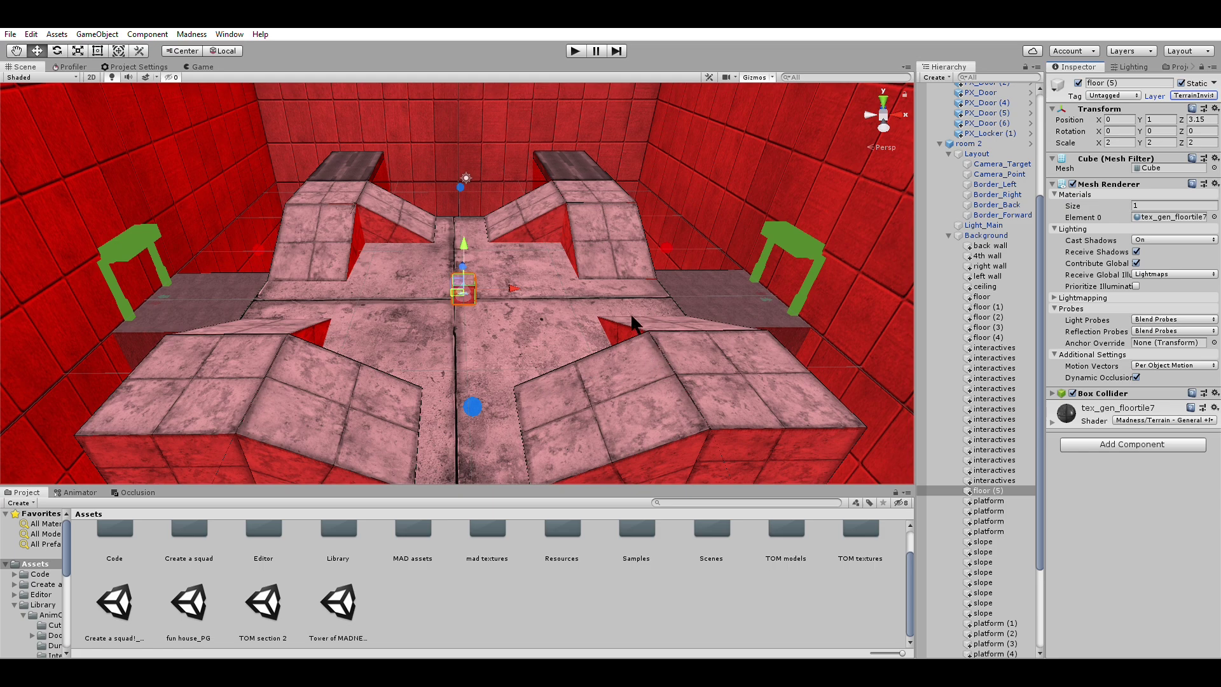
pyautogui.scroll(-3, 578, 323)
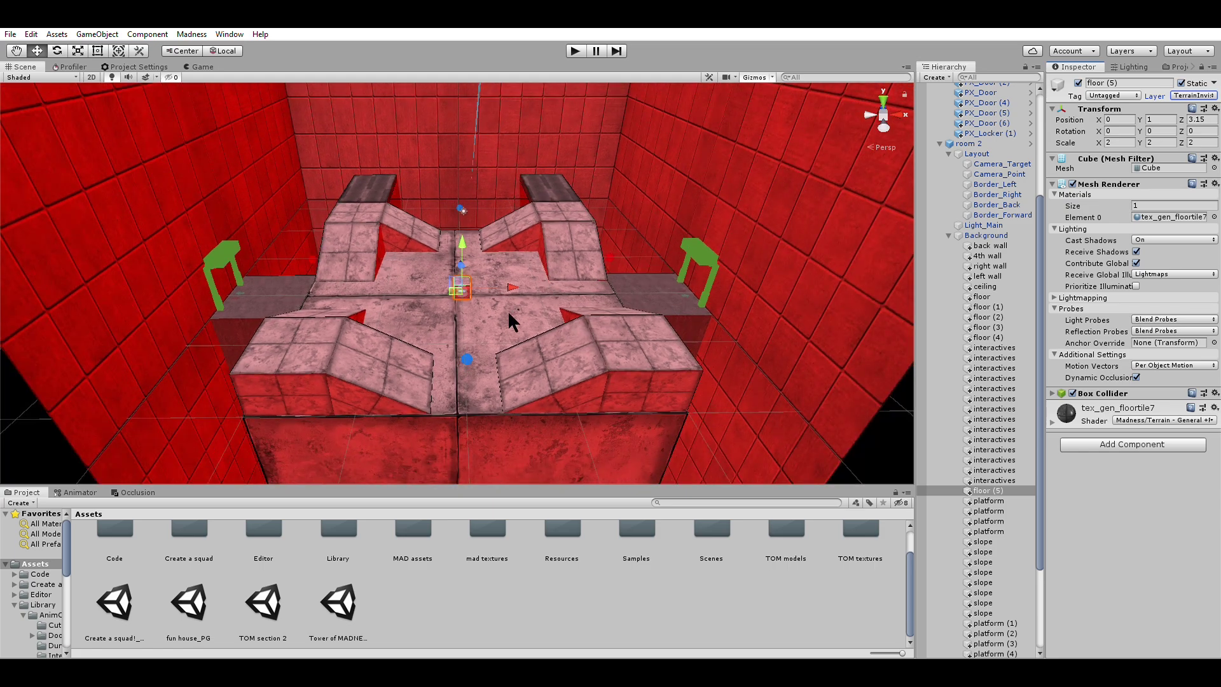
pyautogui.scroll(-2, 489, 325)
pyautogui.scroll(4, 439, 369)
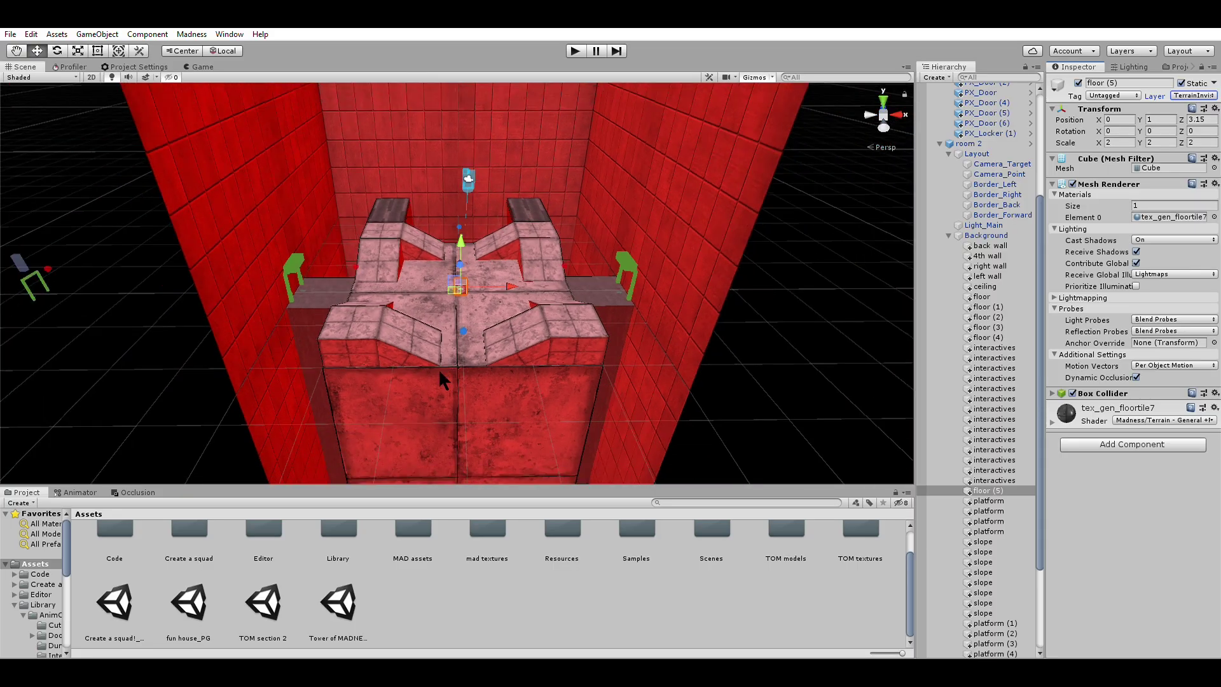
pyautogui.scroll(2, 554, 334)
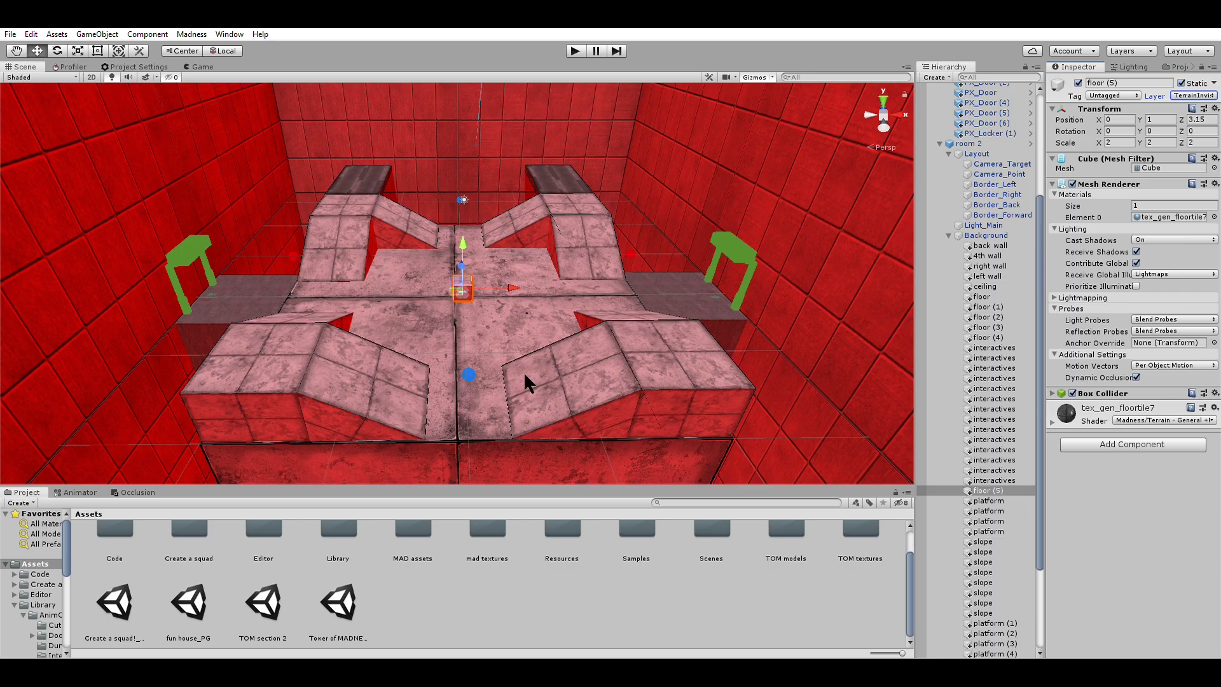
pyautogui.scroll(-2, 451, 295)
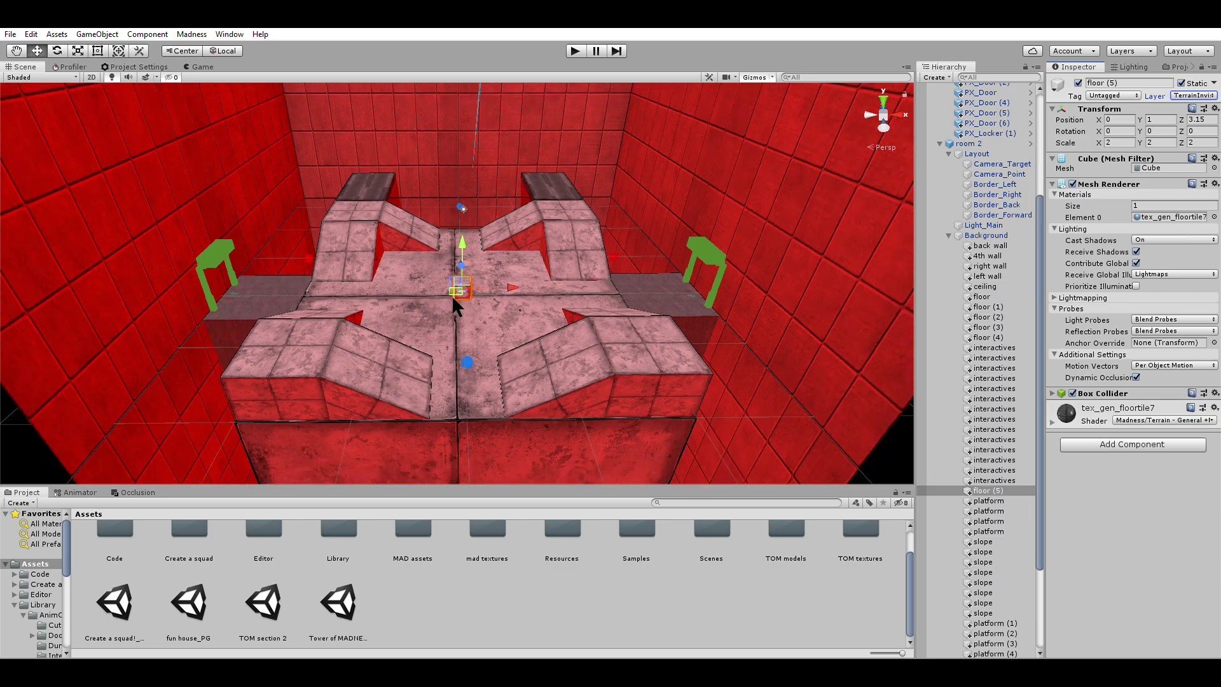
# - Set the layer of room 2's 4th wall to GUI
pyautogui.click(992, 256)
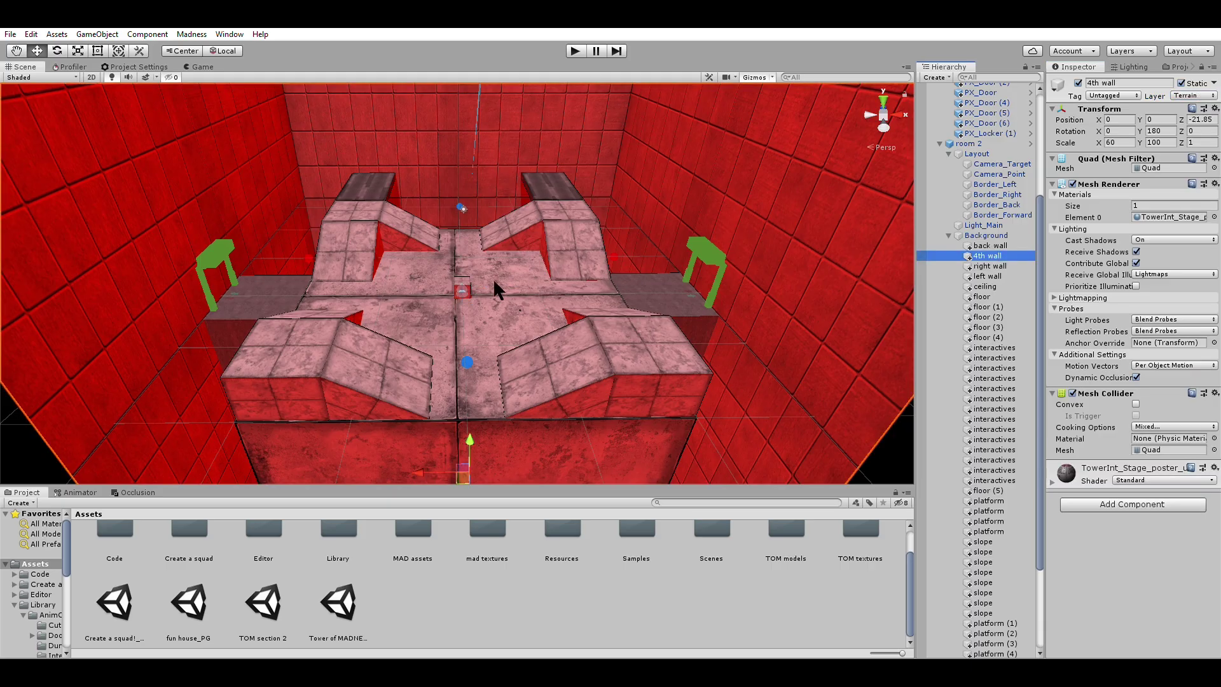
pyautogui.click(1200, 95)
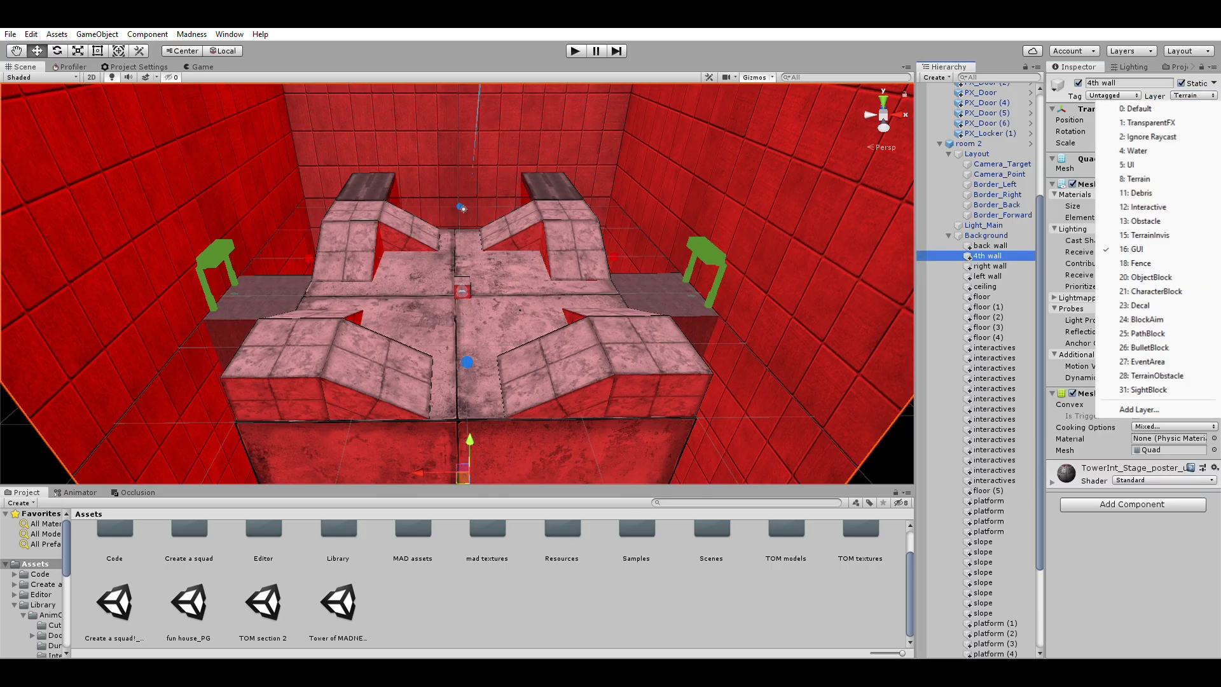
pyautogui.click(1132, 249)
pyautogui.scroll(-4, 719, 306)
pyautogui.click(776, 356)
pyautogui.scroll(-2, 719, 344)
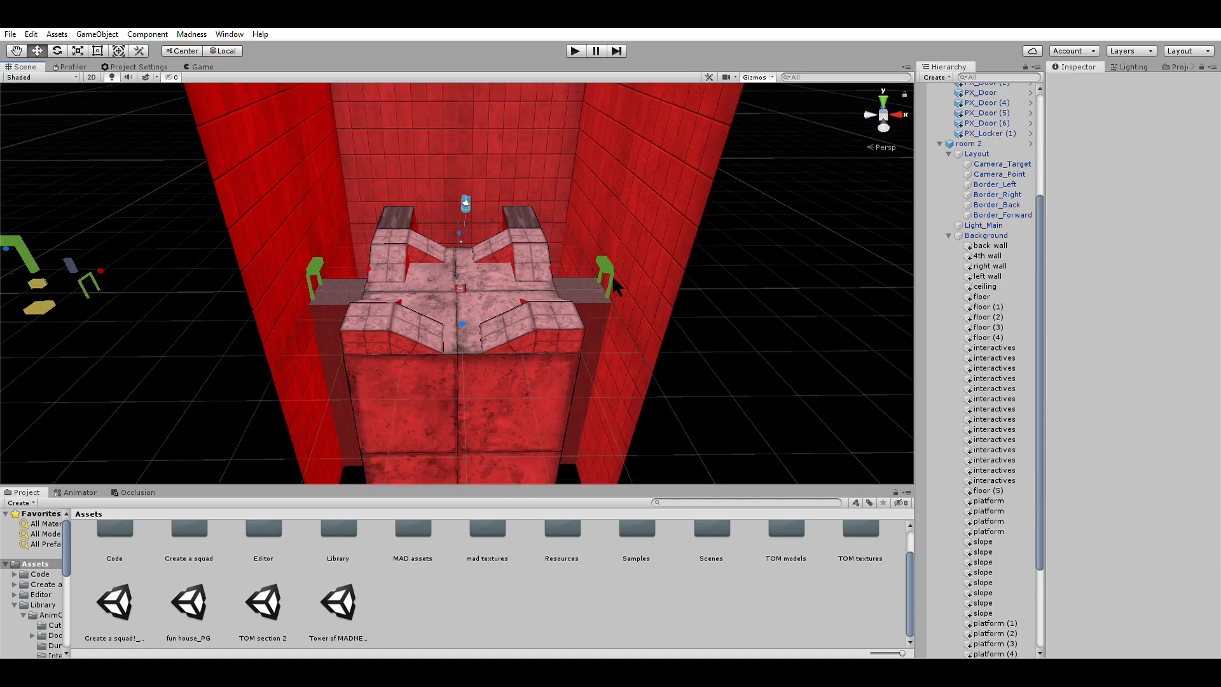
pyautogui.scroll(5, 454, 313)
# - Set the small center block's layer to GUI
pyautogui.click(474, 280)
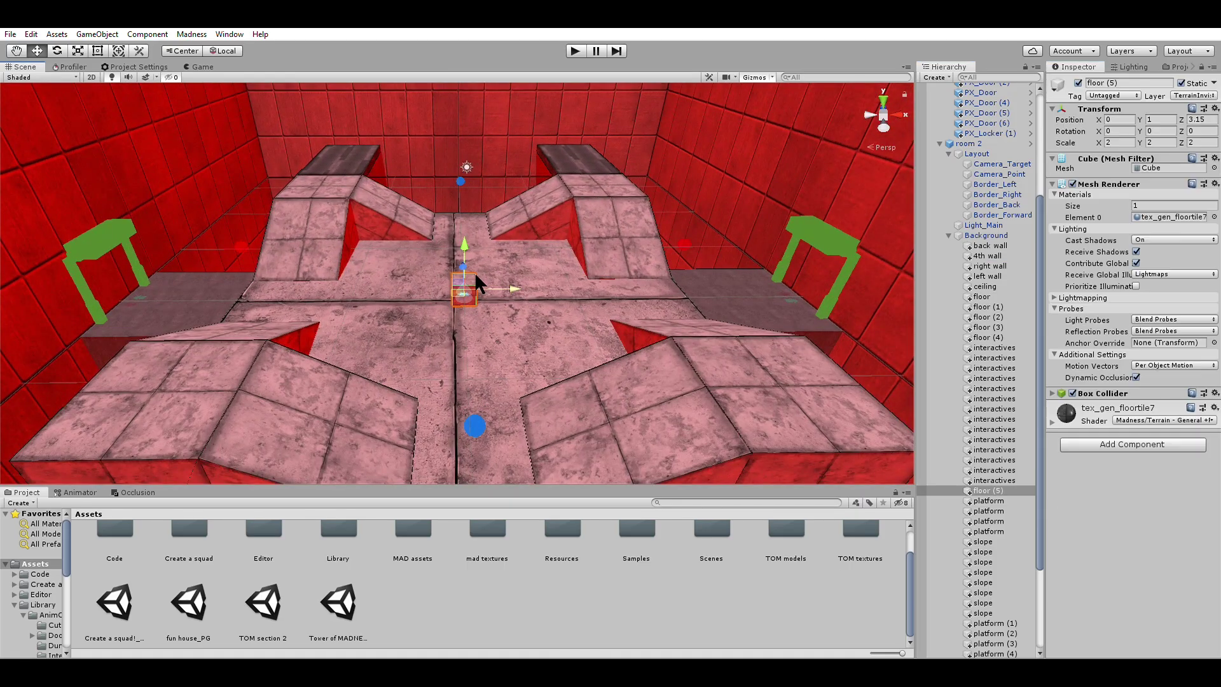
pyautogui.click(1208, 95)
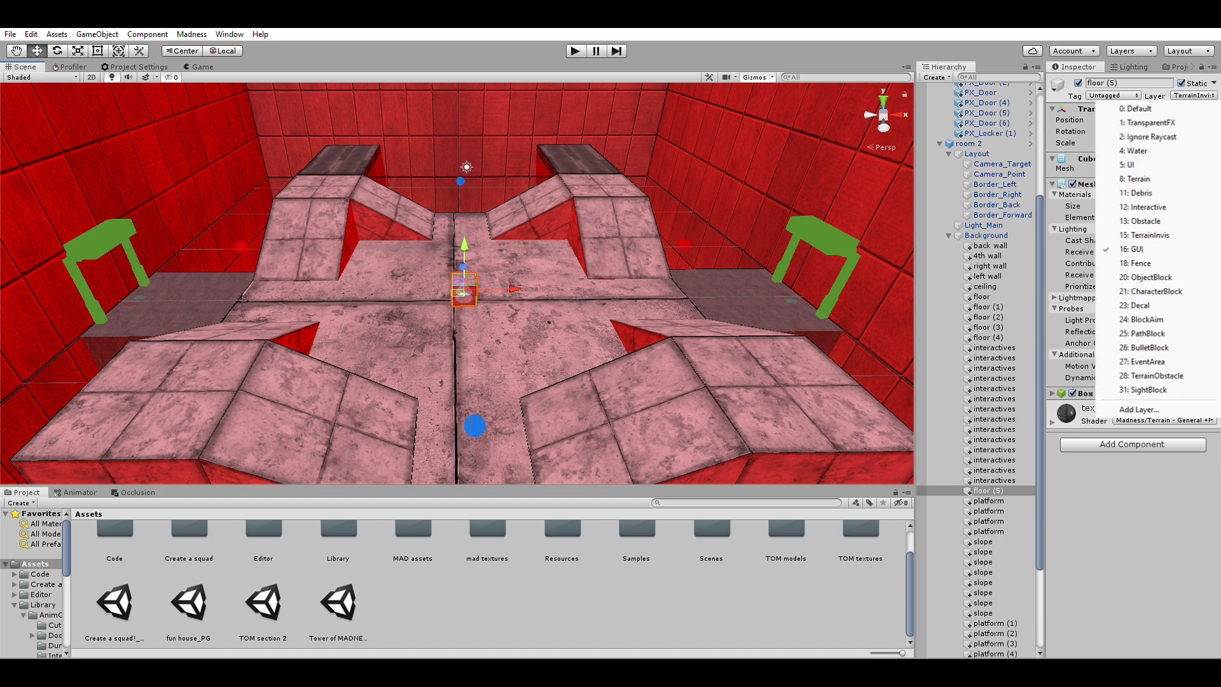
pyautogui.click(1131, 249)
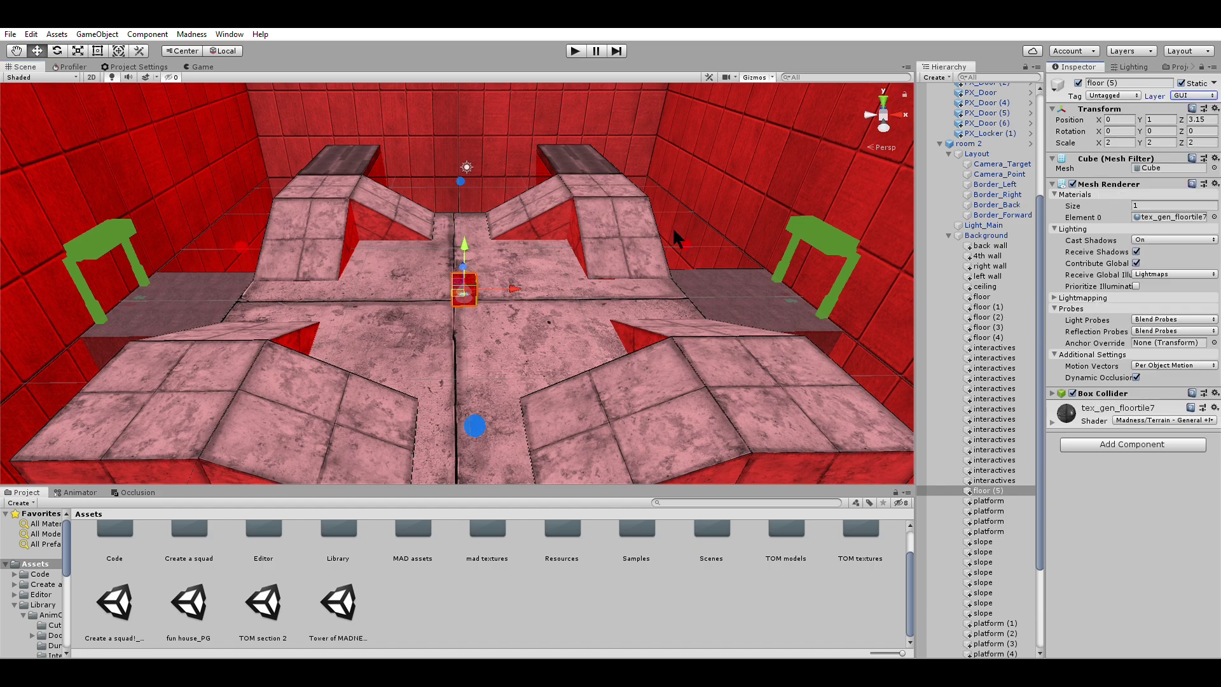
pyautogui.scroll(-3, 521, 342)
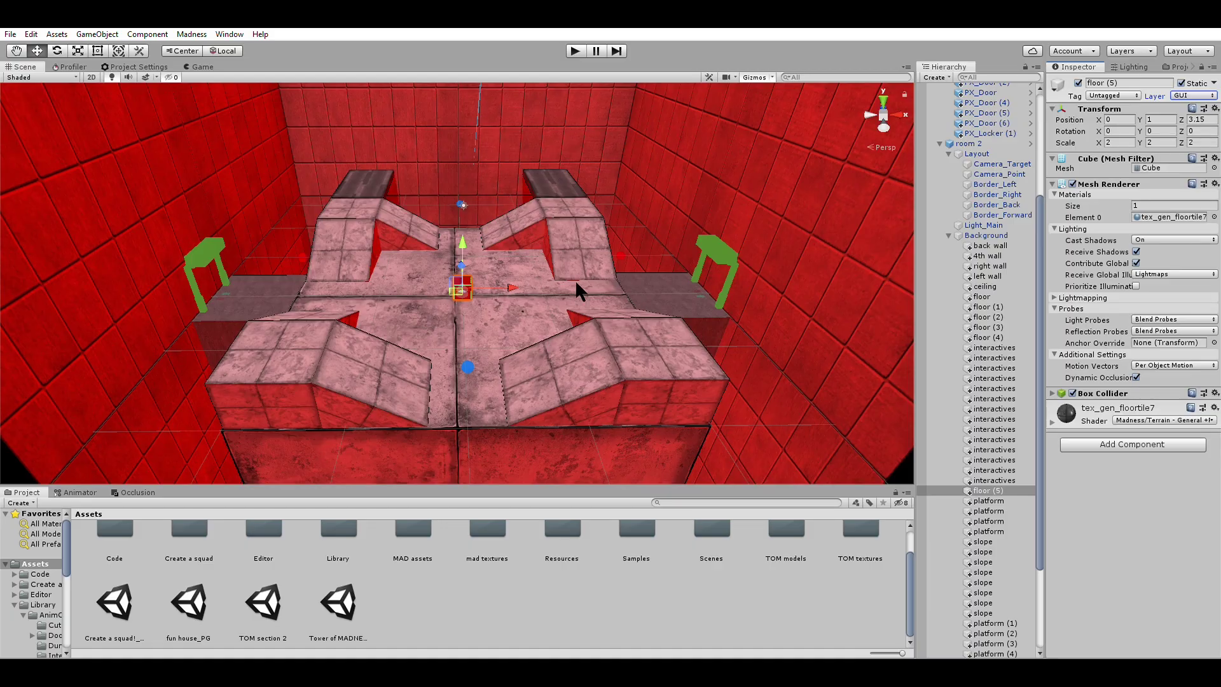
pyautogui.scroll(5, 604, 302)
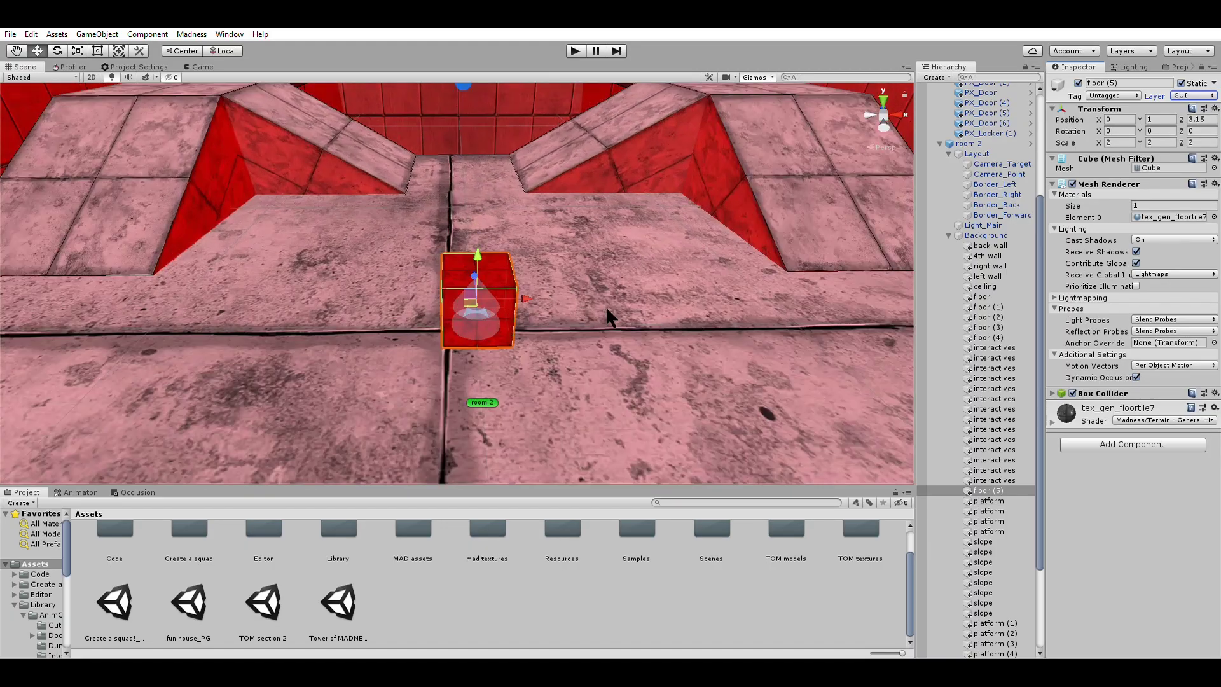
pyautogui.scroll(3, 605, 305)
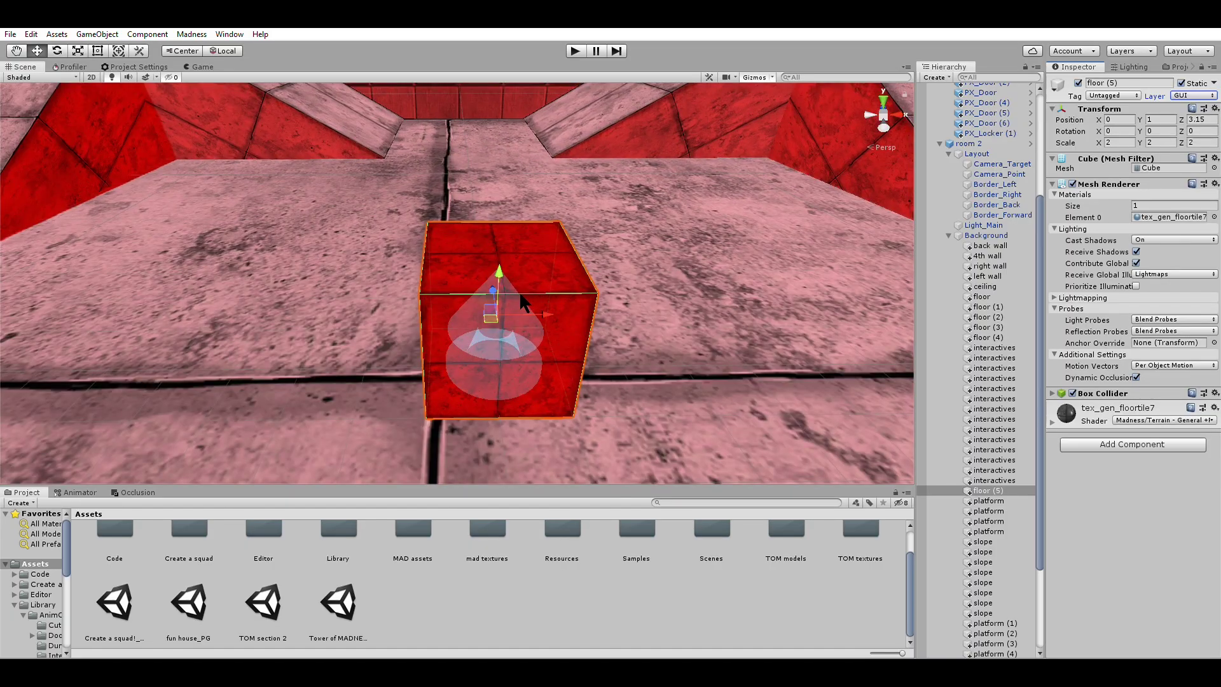
pyautogui.scroll(-5, 611, 315)
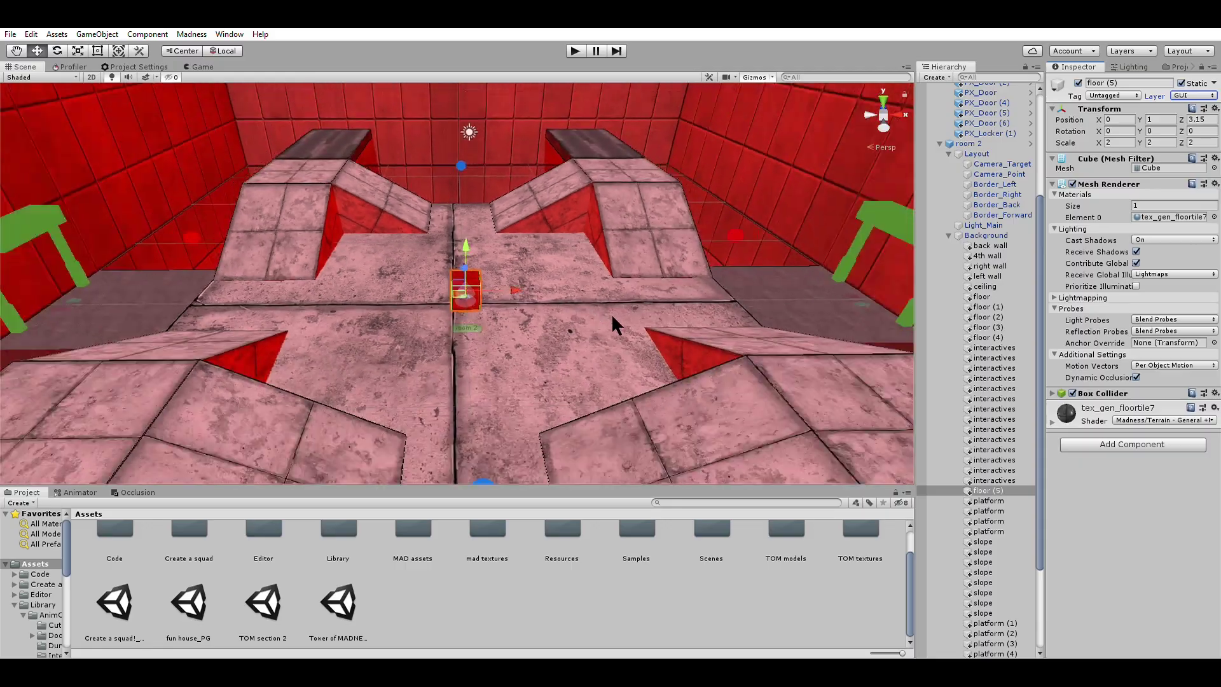
pyautogui.scroll(-3, 612, 321)
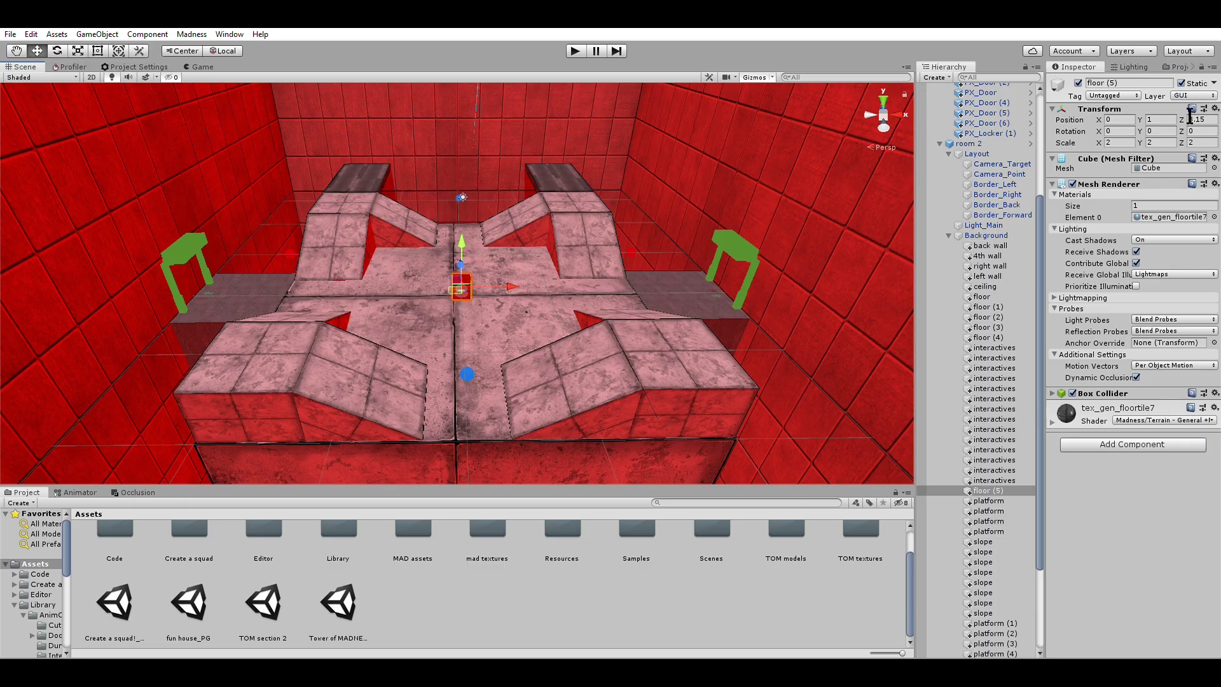
# - Set the small center block's layer to Fence
pyautogui.click(1209, 95)
pyautogui.click(1140, 263)
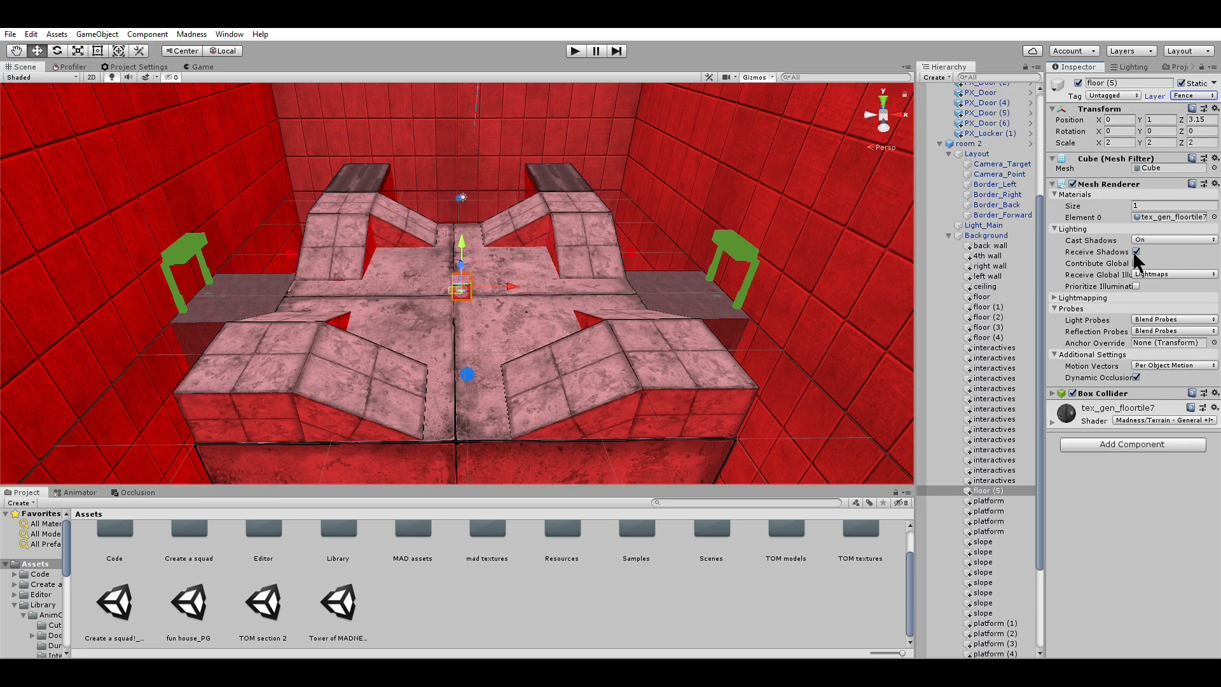
pyautogui.press('f')
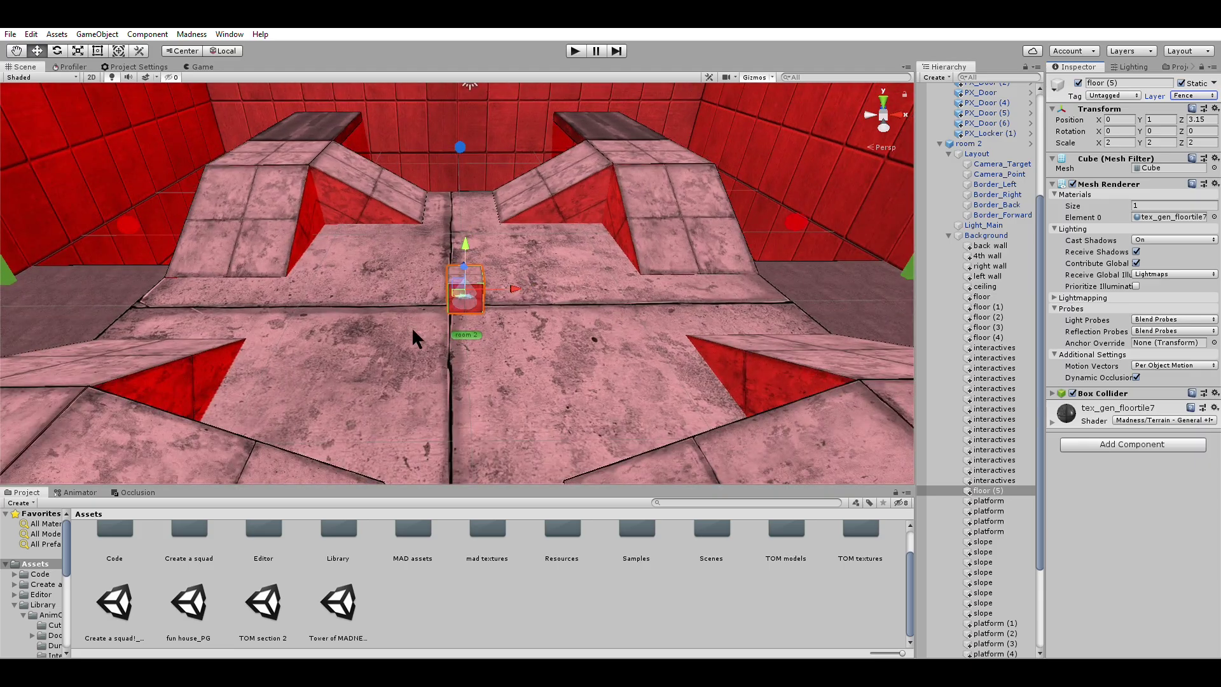
pyautogui.scroll(2, 555, 309)
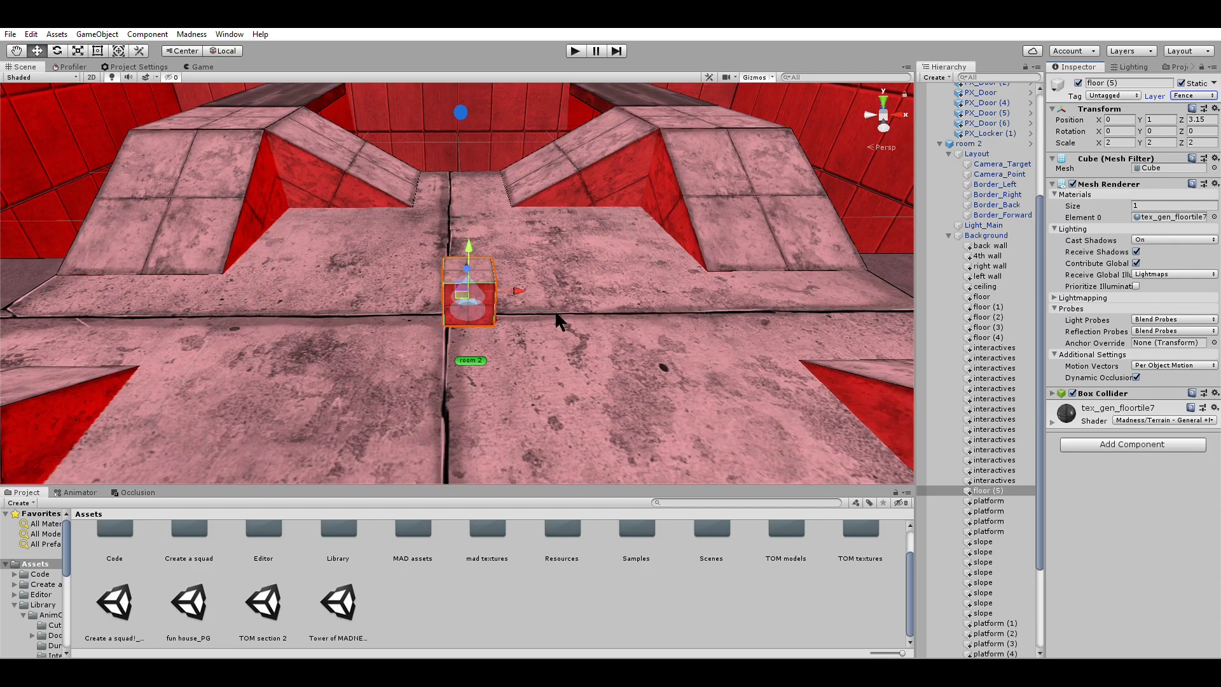
pyautogui.scroll(-5, 513, 325)
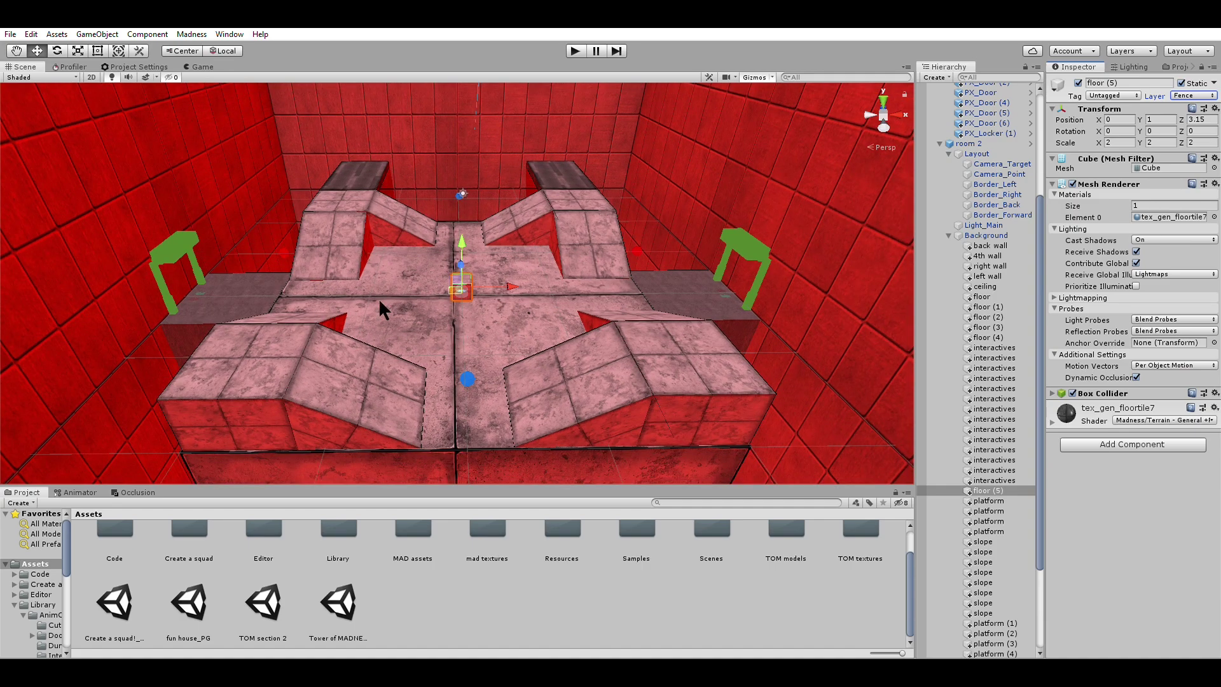
# - Set the small center block's layer to CharacterBlock
pyautogui.scroll(2, 478, 325)
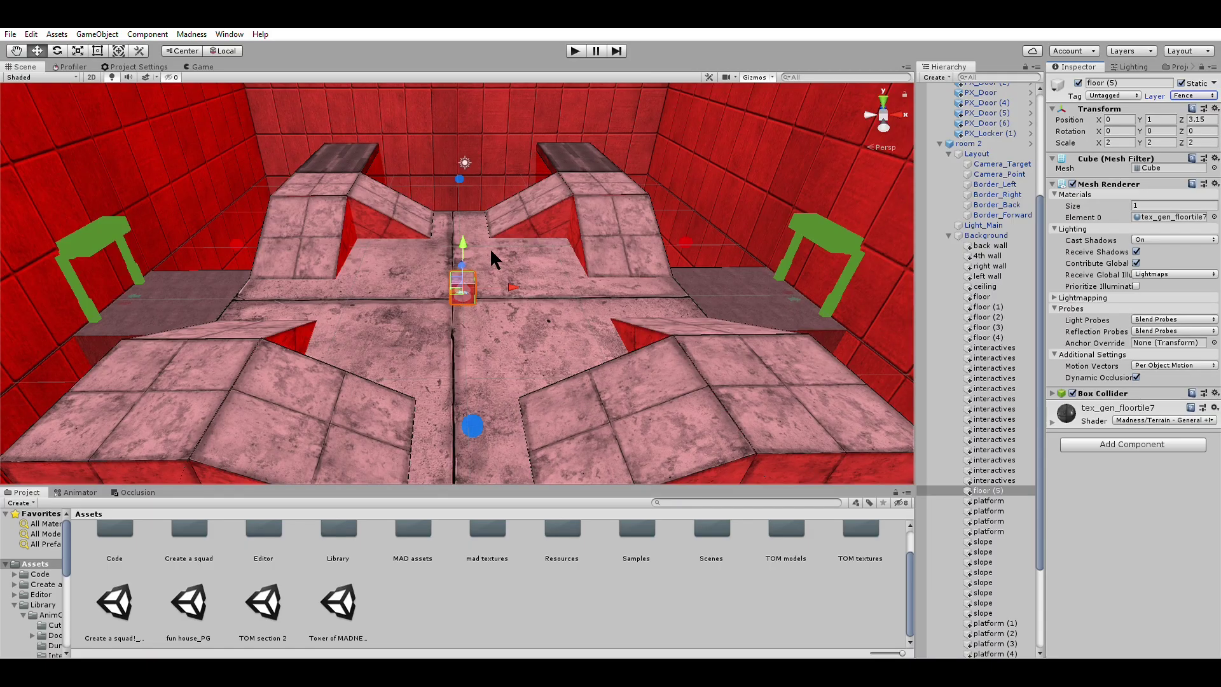
pyautogui.scroll(-10, 673, 375)
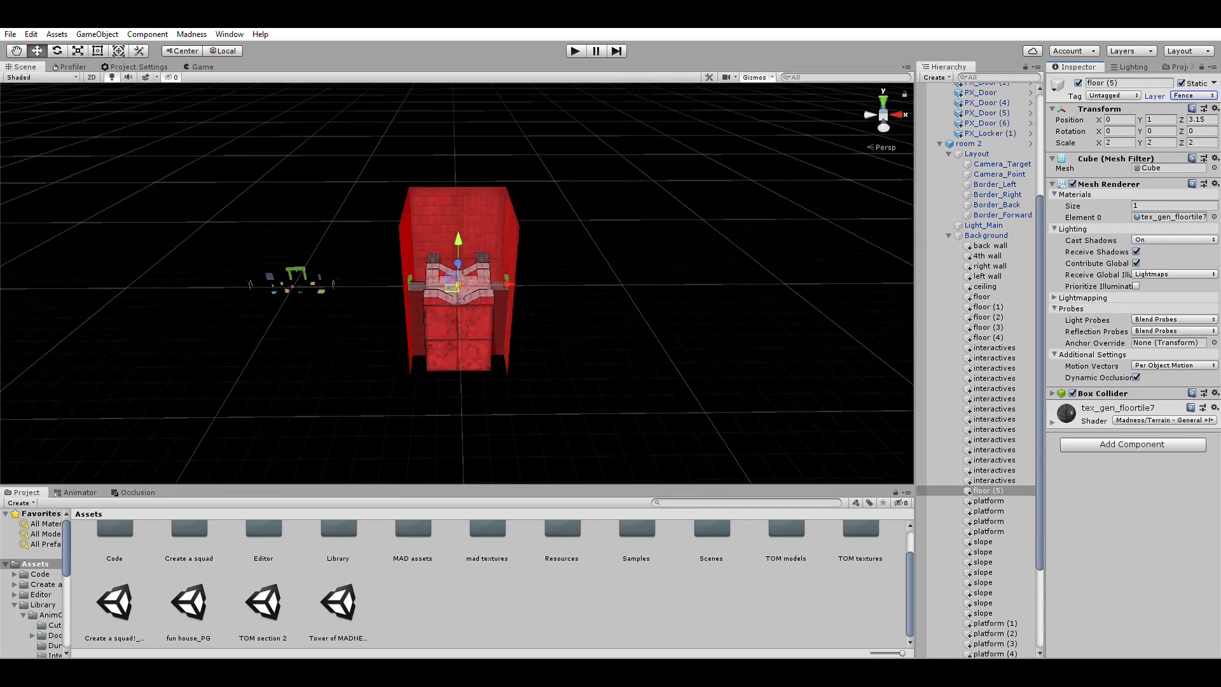
pyautogui.moveTo(470, 367)
pyautogui.keyDown('alt'); pyautogui.mouseDown()
pyautogui.moveTo(562, 390)
pyautogui.moveTo(491, 379)
pyautogui.moveTo(480, 355)
pyautogui.mouseUp(); pyautogui.keyUp('alt')
pyautogui.scroll(3, 480, 355)
pyautogui.scroll(6, 480, 355)
pyautogui.scroll(-2, 481, 353)
pyautogui.moveTo(518, 350); pyautogui.dragTo(441, 384, button='middle')
pyautogui.keyDown('alt'); pyautogui.moveTo(441, 383); pyautogui.dragTo(506, 332); pyautogui.keyUp('alt')
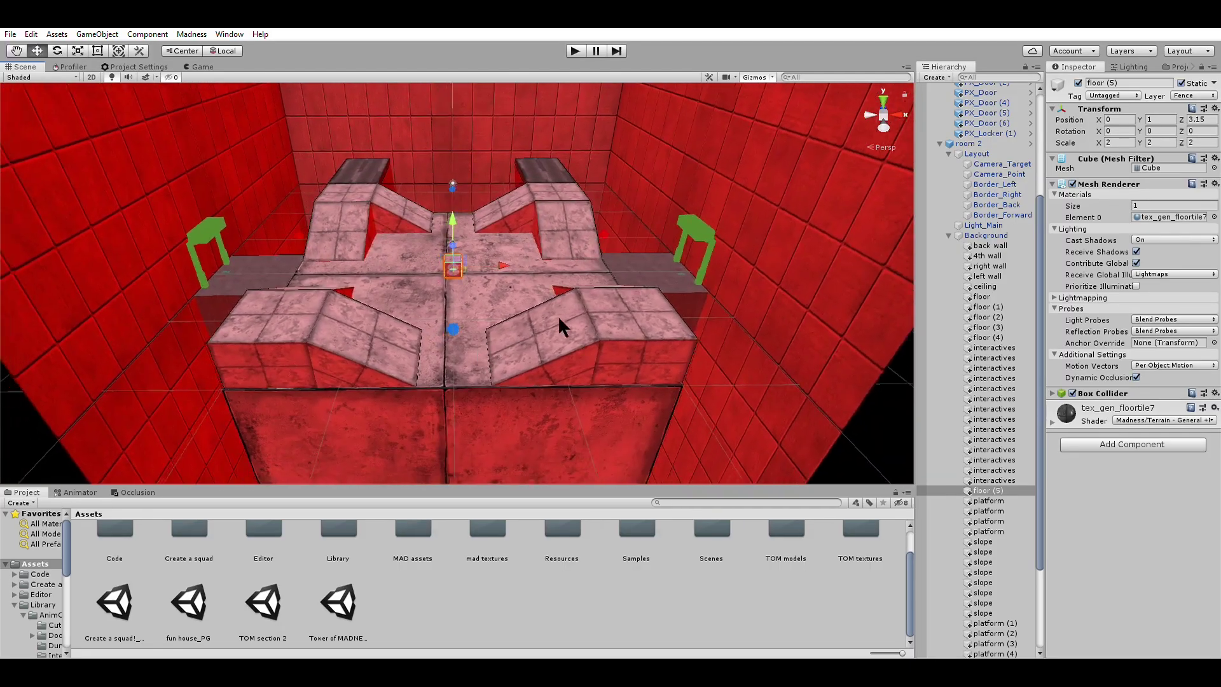
pyautogui.click(1210, 95)
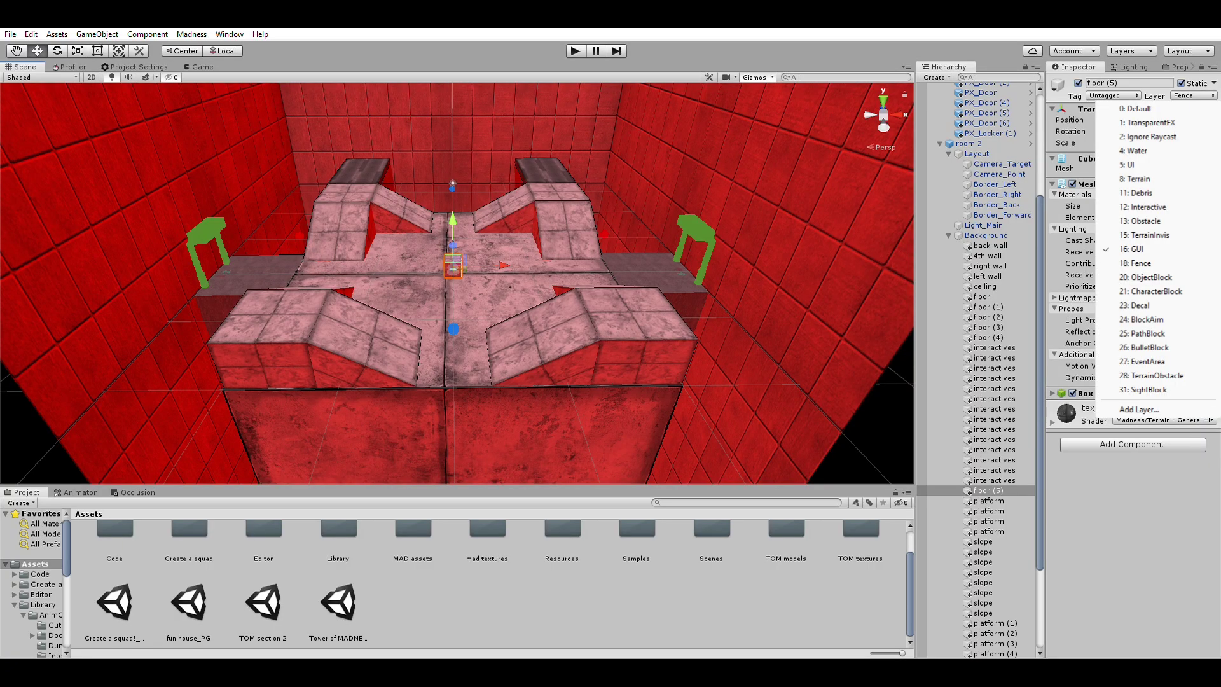
pyautogui.click(1156, 292)
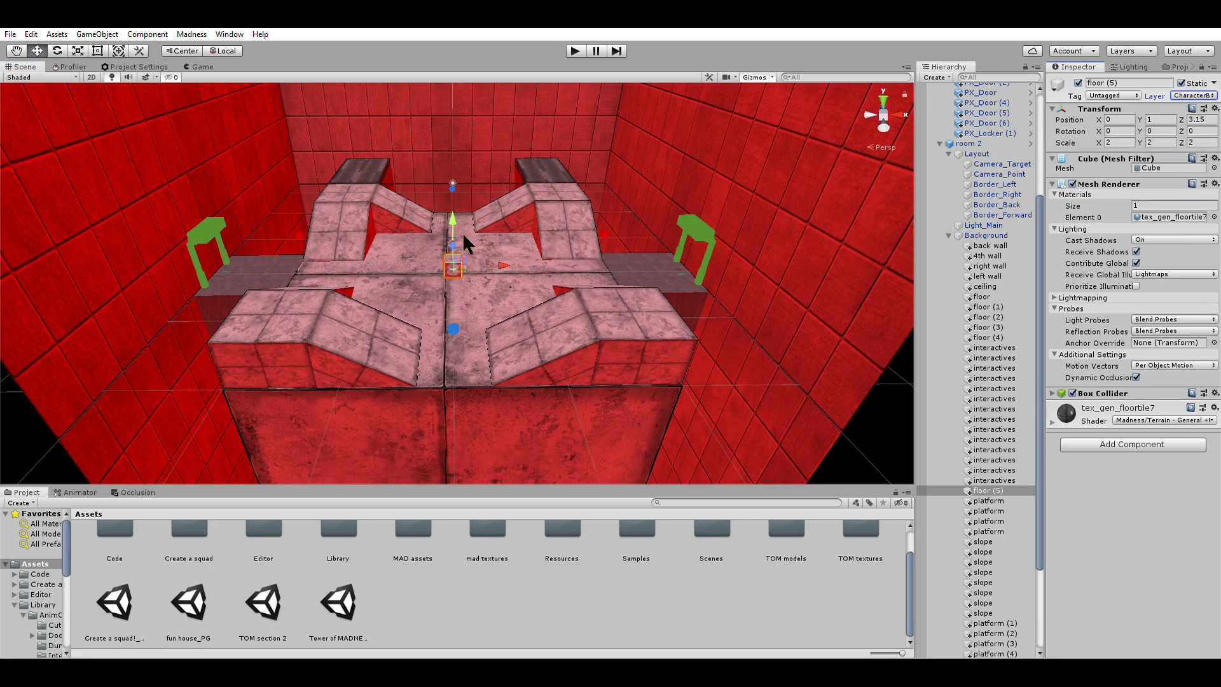
# - Collapse room 1 and room 2 in the scene hierarchy and clear the object selection
pyautogui.keyDown('alt'); pyautogui.moveTo(533, 265); pyautogui.dragTo(747, 250); pyautogui.keyUp('alt')
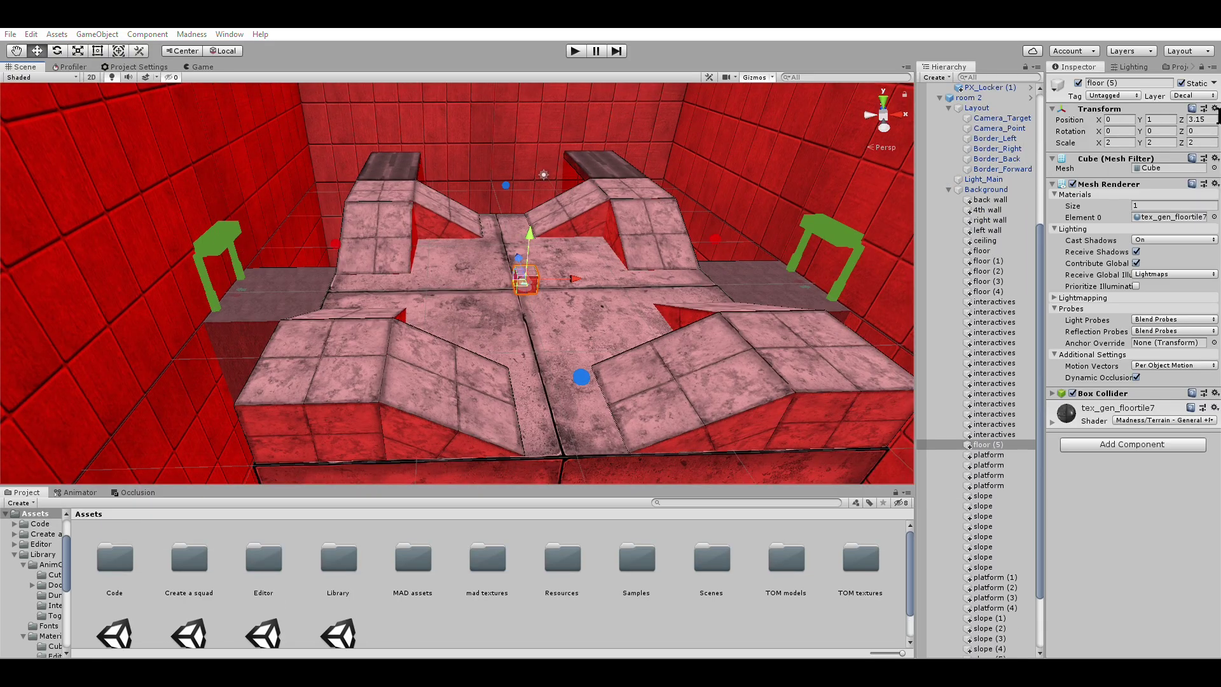
pyautogui.click(1211, 96)
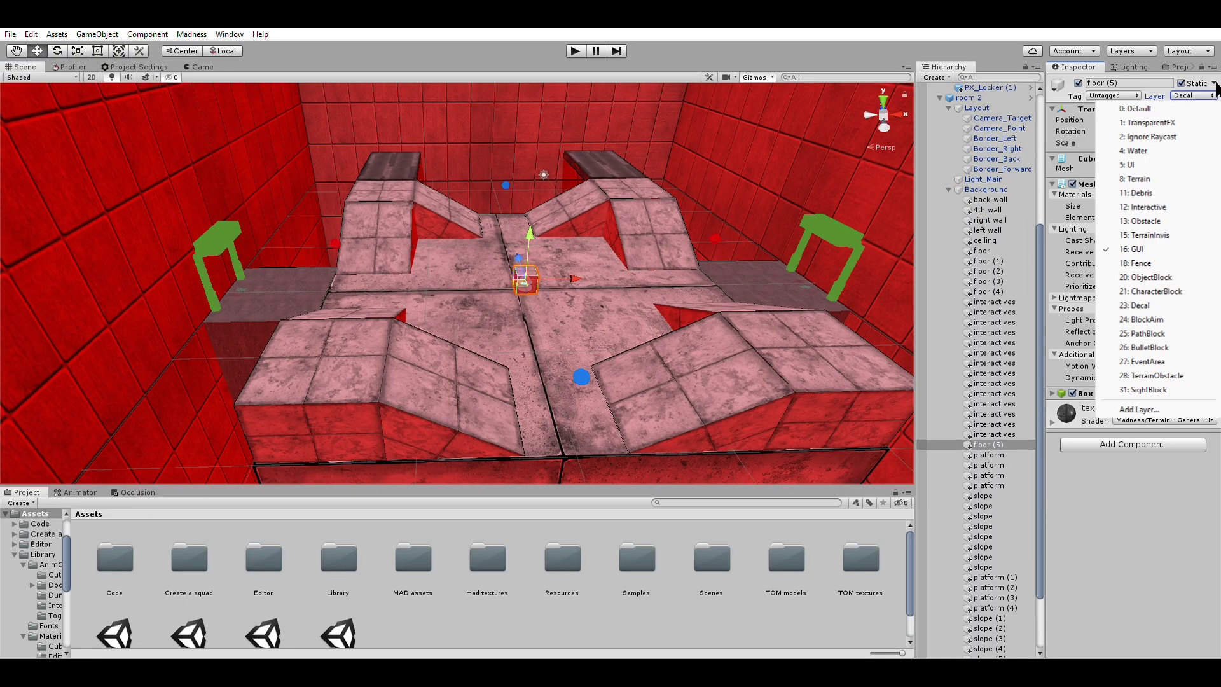
pyautogui.click(667, 371)
pyautogui.scroll(-1, 666, 371)
pyautogui.scroll(6, 977, 110)
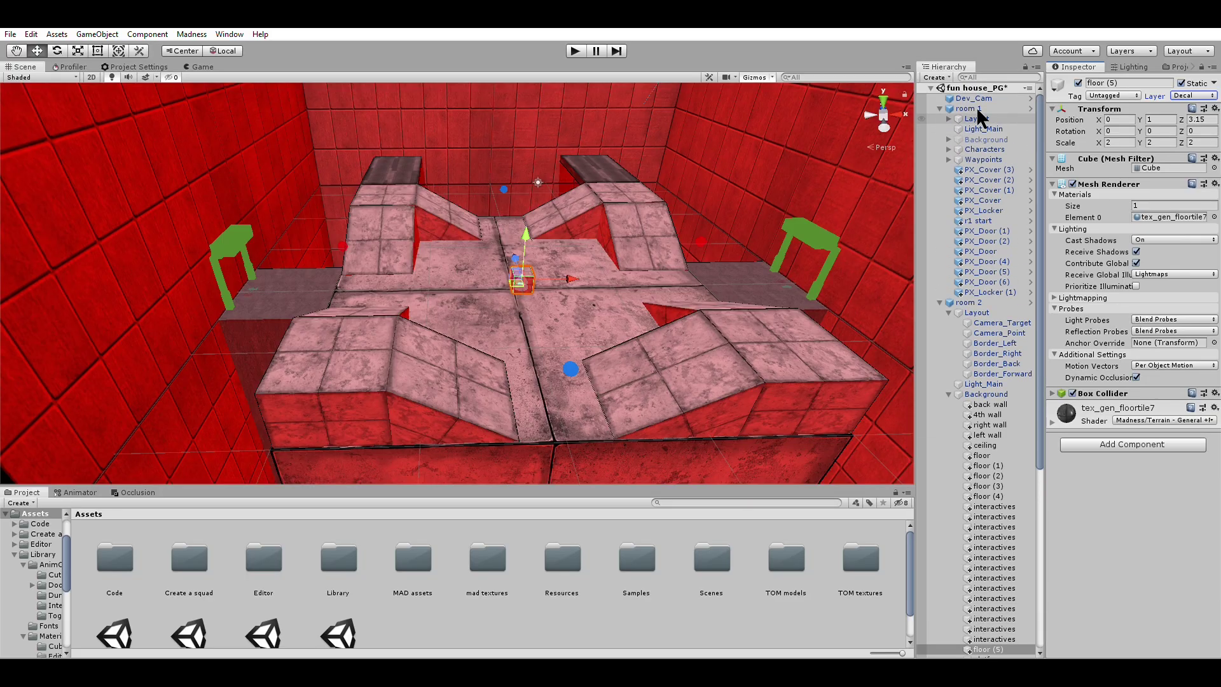
pyautogui.click(939, 108)
pyautogui.click(940, 119)
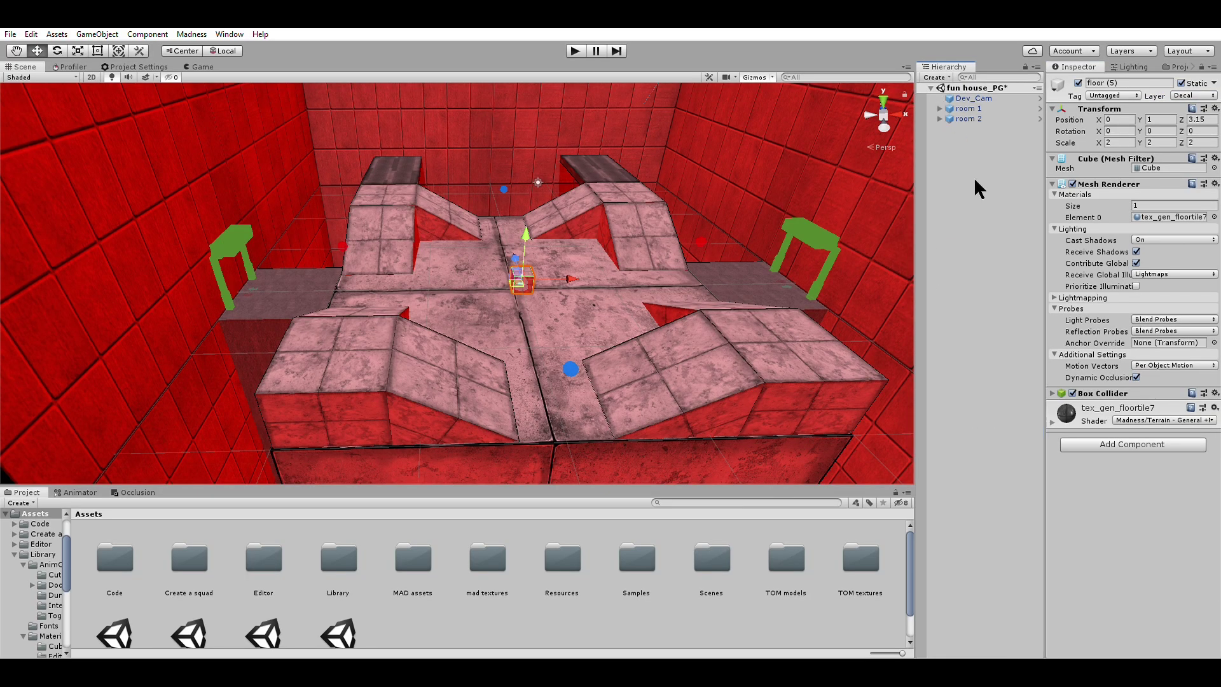
pyautogui.click(982, 181)
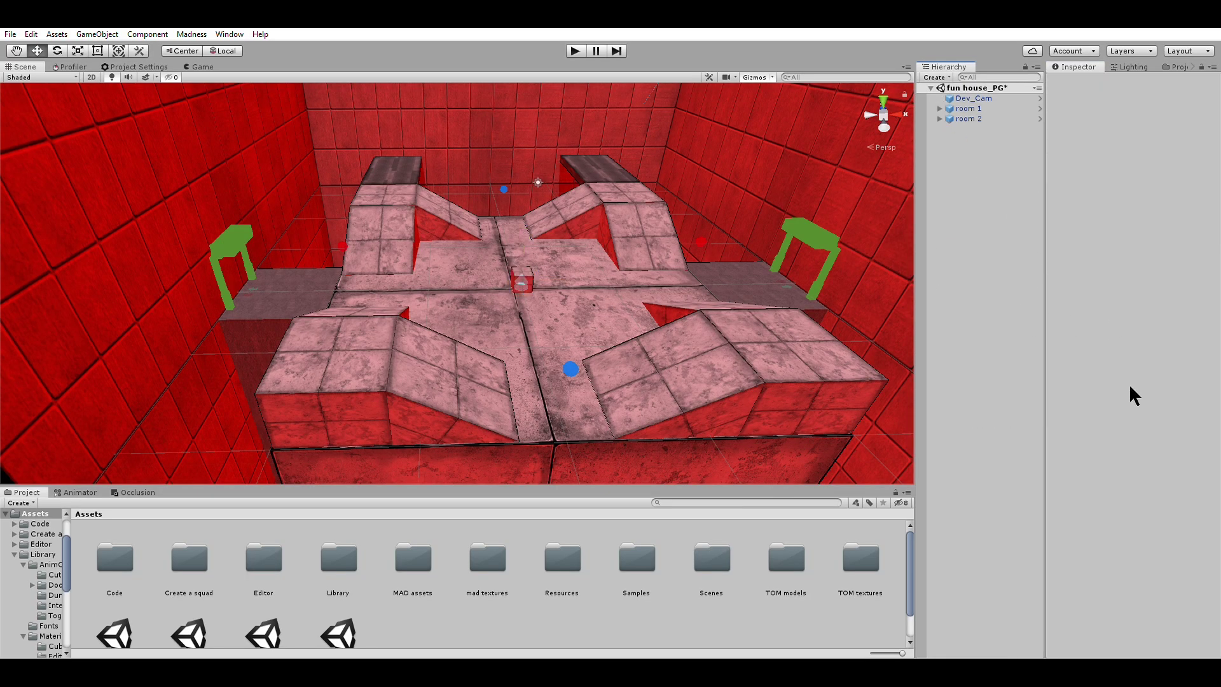
# - Create a plane on room 2's floor, scale it to about 0.79 by 0.57, and set its layer to Decal
pyautogui.click(1144, 370)
pyautogui.scroll(7, 701, 253)
pyautogui.press('r')
pyautogui.moveTo(507, 266); pyautogui.dragTo(516, 166)
pyautogui.press('w')
pyautogui.press('x')
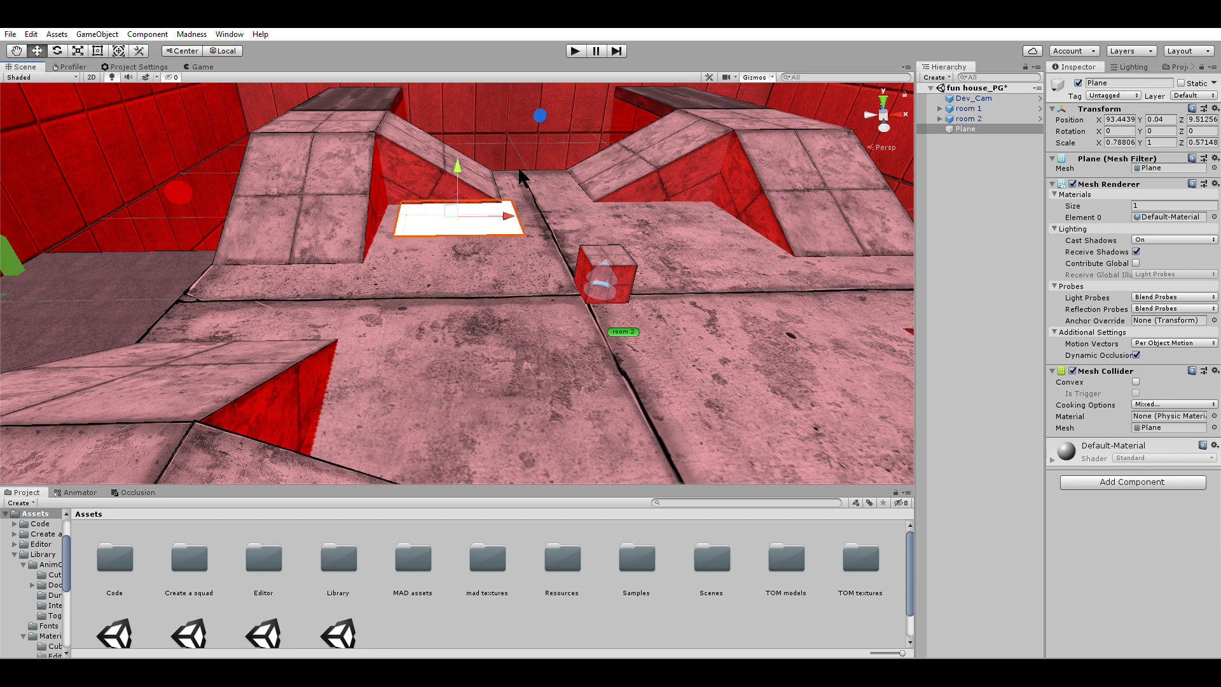
pyautogui.click(1195, 95)
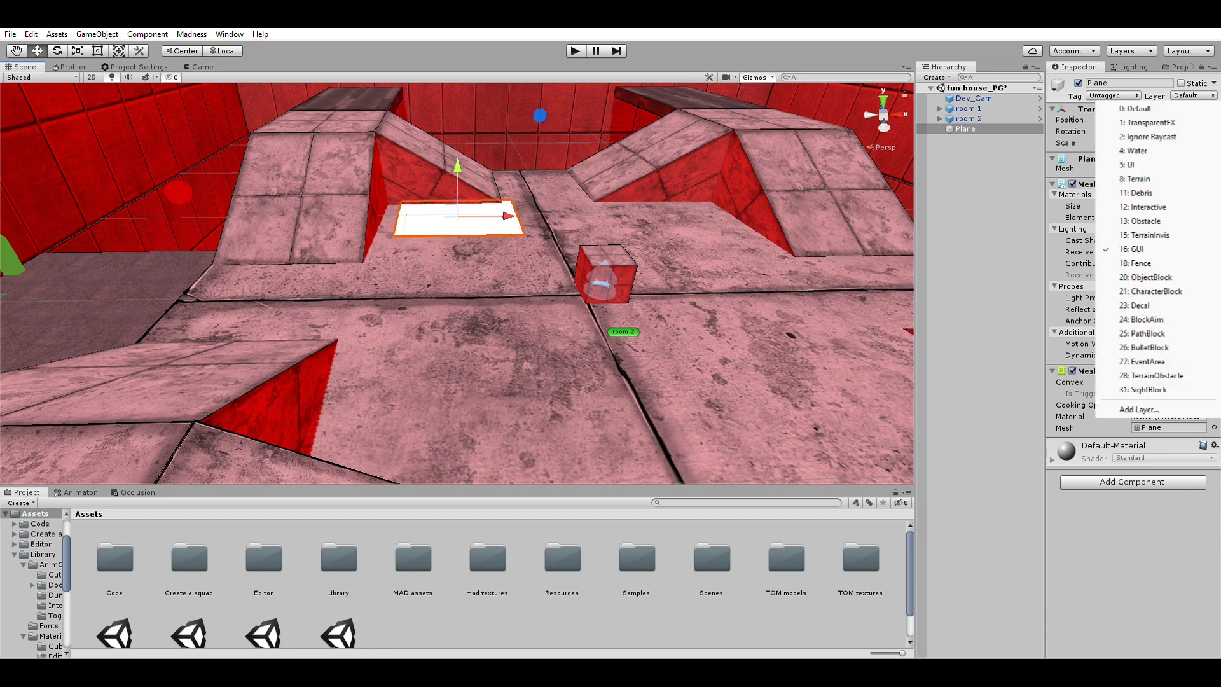
pyautogui.click(1135, 305)
# - Apply the Blood_Splats_Medium1 texture from the mad textures folder to the plane and move the plane to Z -1
pyautogui.doubleClick(499, 551)
pyautogui.scroll(-2, 517, 551)
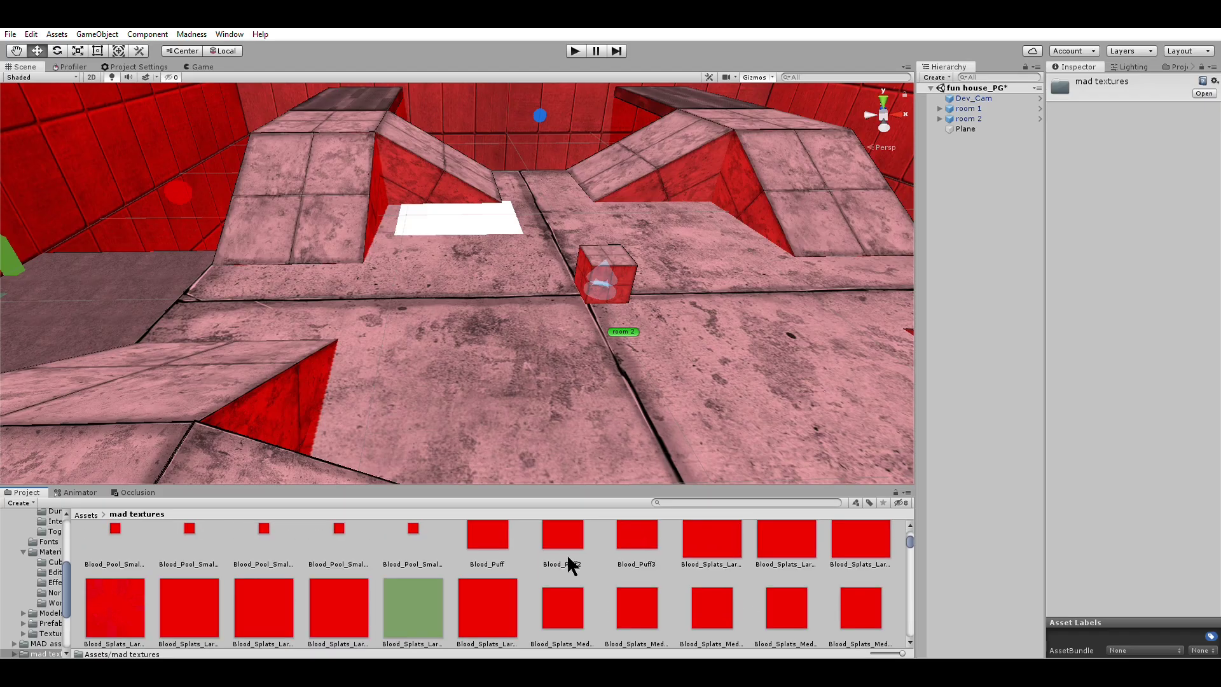
pyautogui.moveTo(570, 589); pyautogui.dragTo(483, 371)
pyautogui.moveTo(485, 204); pyautogui.dragTo(481, 254)
pyautogui.click(478, 203)
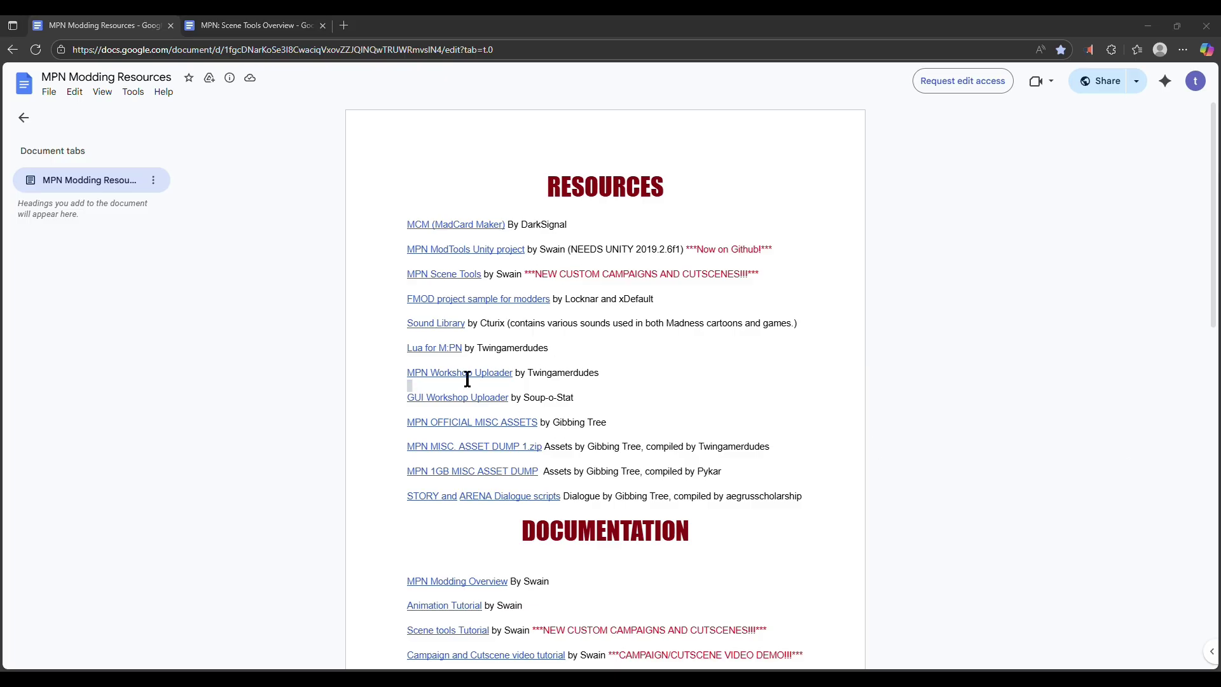
# - Switch to the MPN Modding Resources document in the browser and highlight the three MPN misc asset download entries
pyautogui.moveTo(408, 434); pyautogui.dragTo(707, 485)
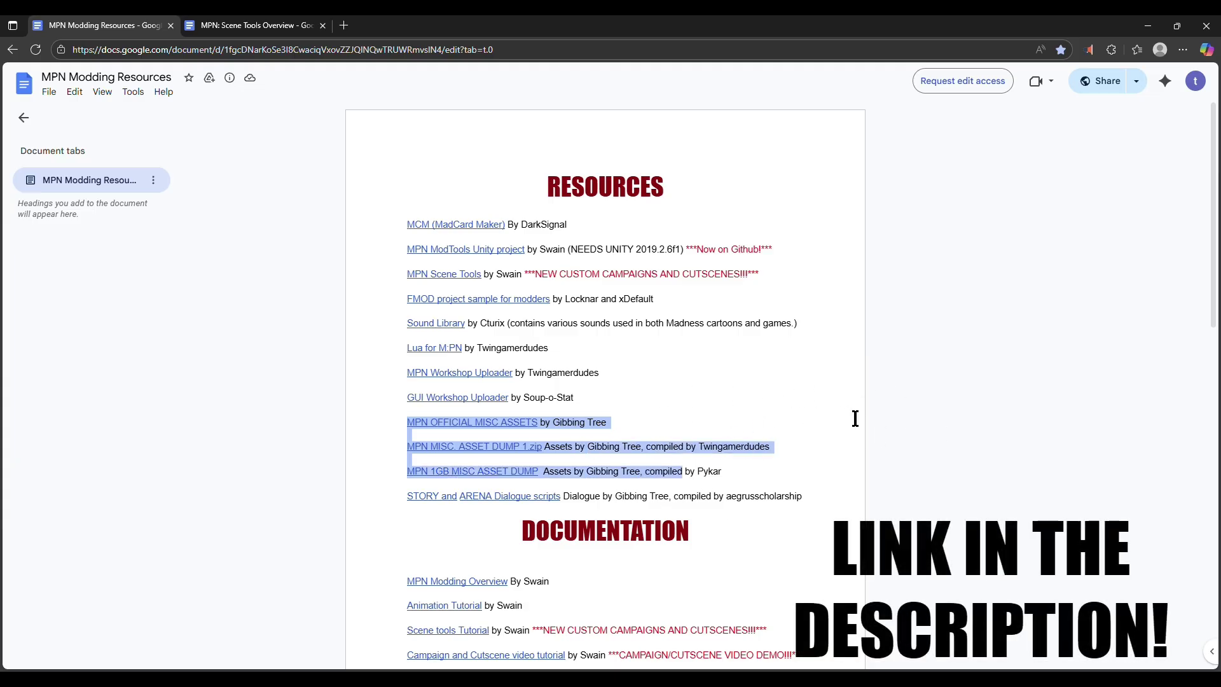
pyautogui.tripleClick(935, 394)
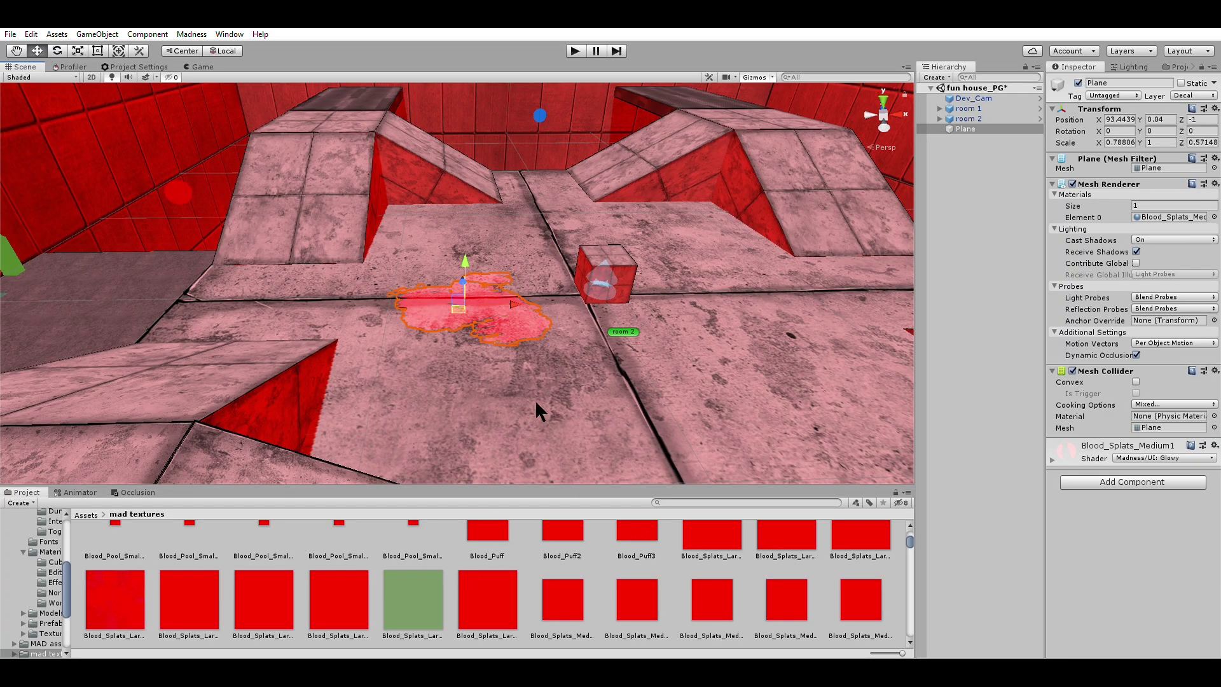
# - Switch back to Unity and set the layer of room 2's floor to PathBlock
pyautogui.scroll(-7, 541, 349)
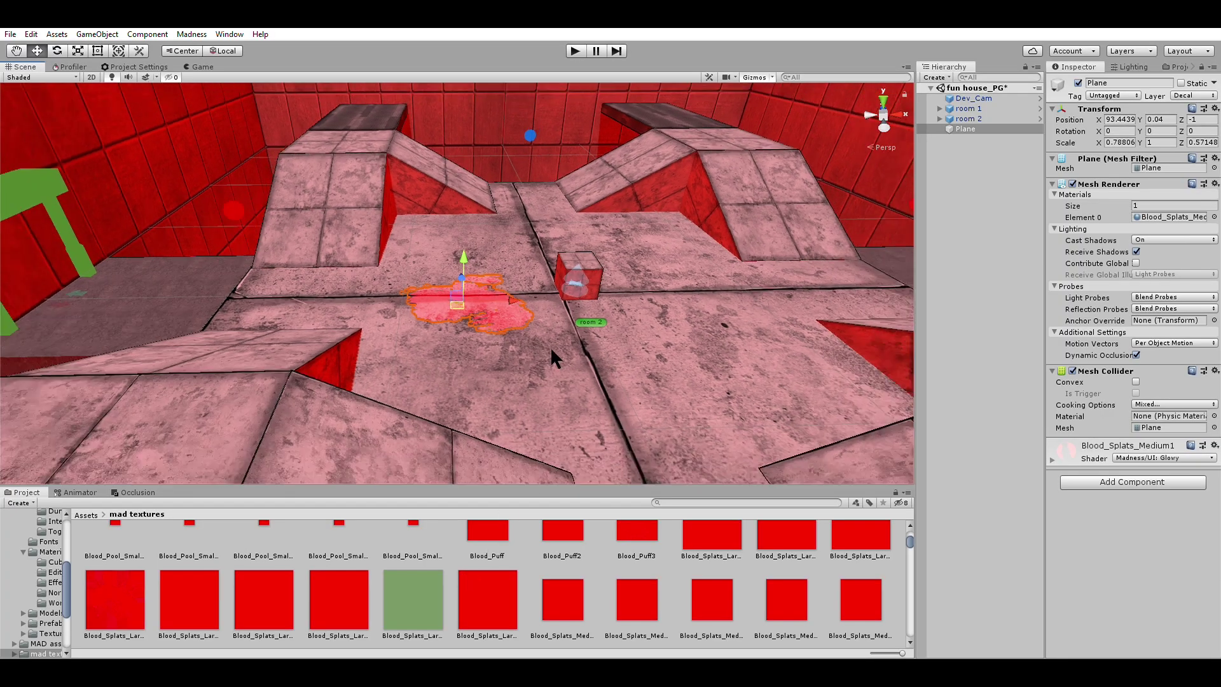
pyautogui.moveTo(602, 323); pyautogui.dragTo(558, 333, button='middle')
pyautogui.scroll(-2, 553, 327)
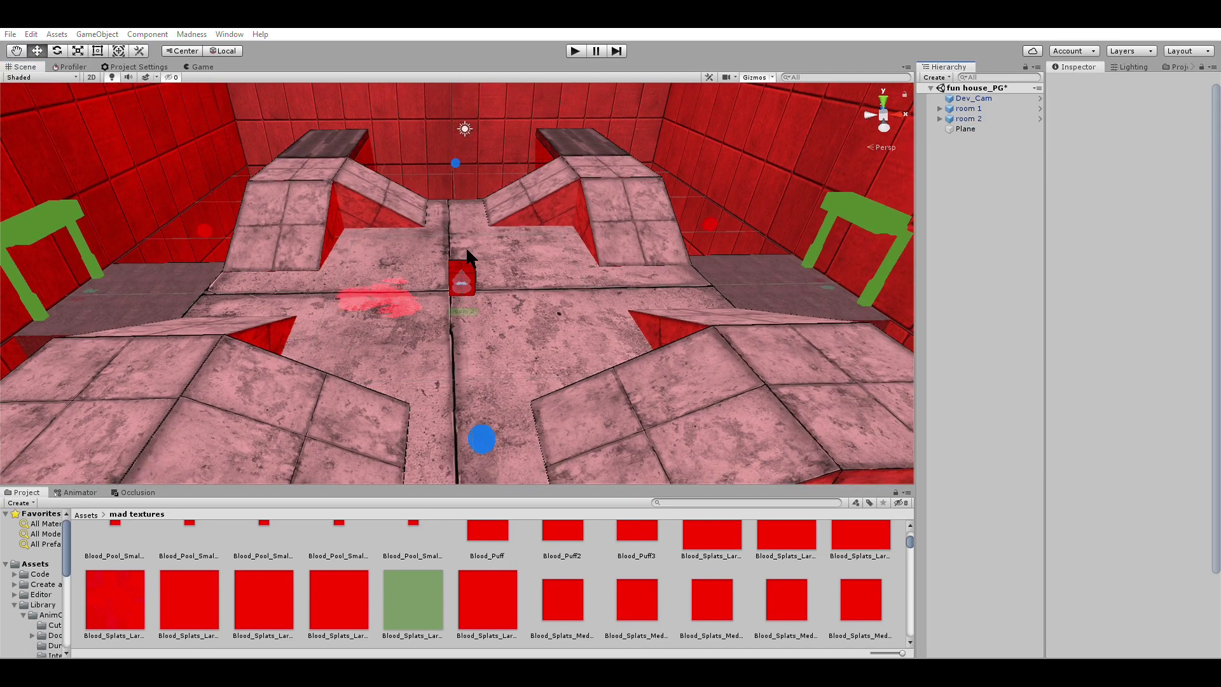
pyautogui.click(468, 249)
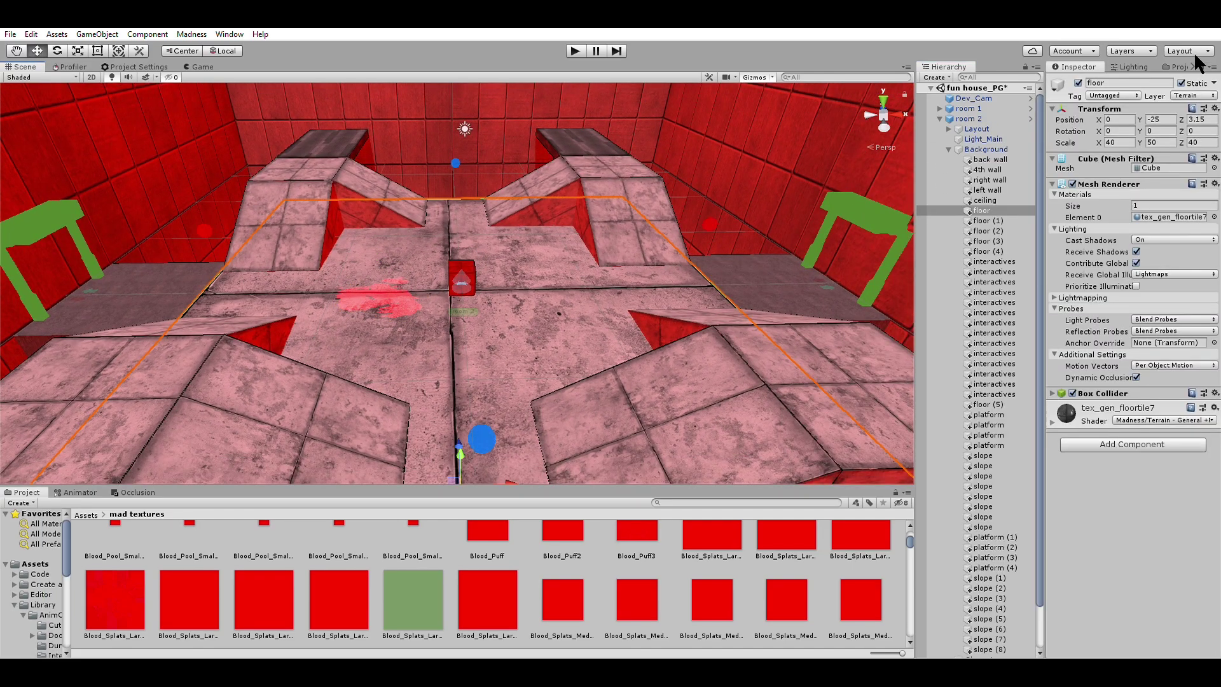
pyautogui.click(1213, 94)
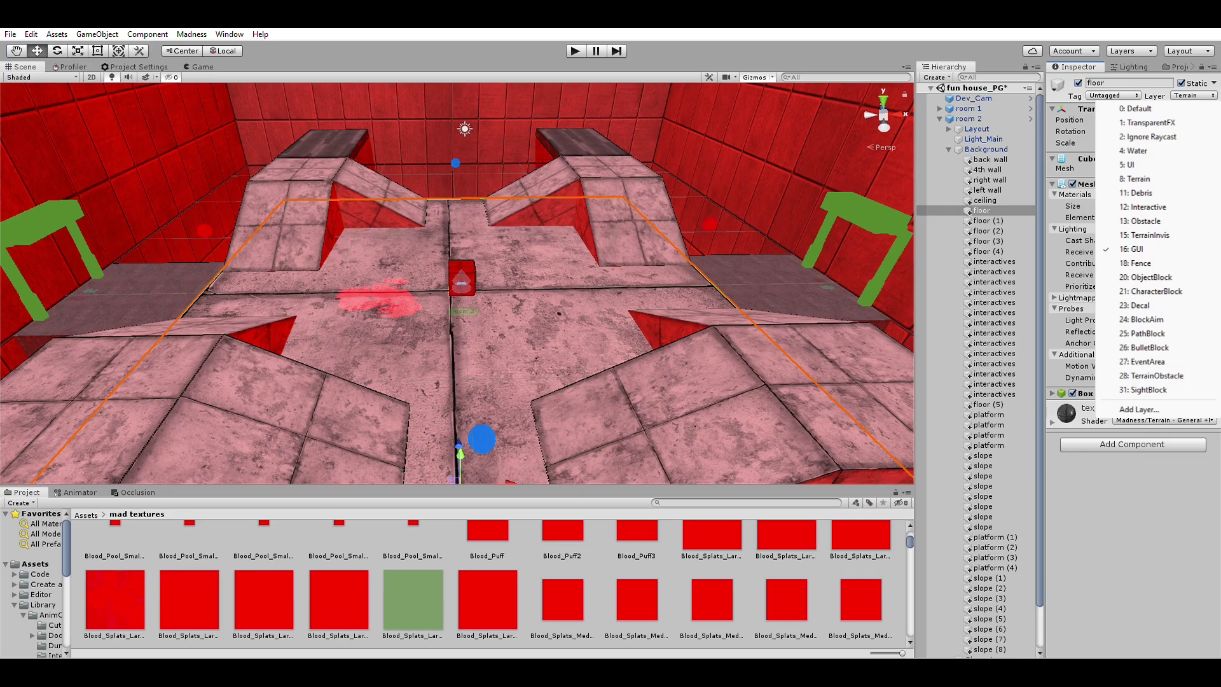
pyautogui.click(1148, 333)
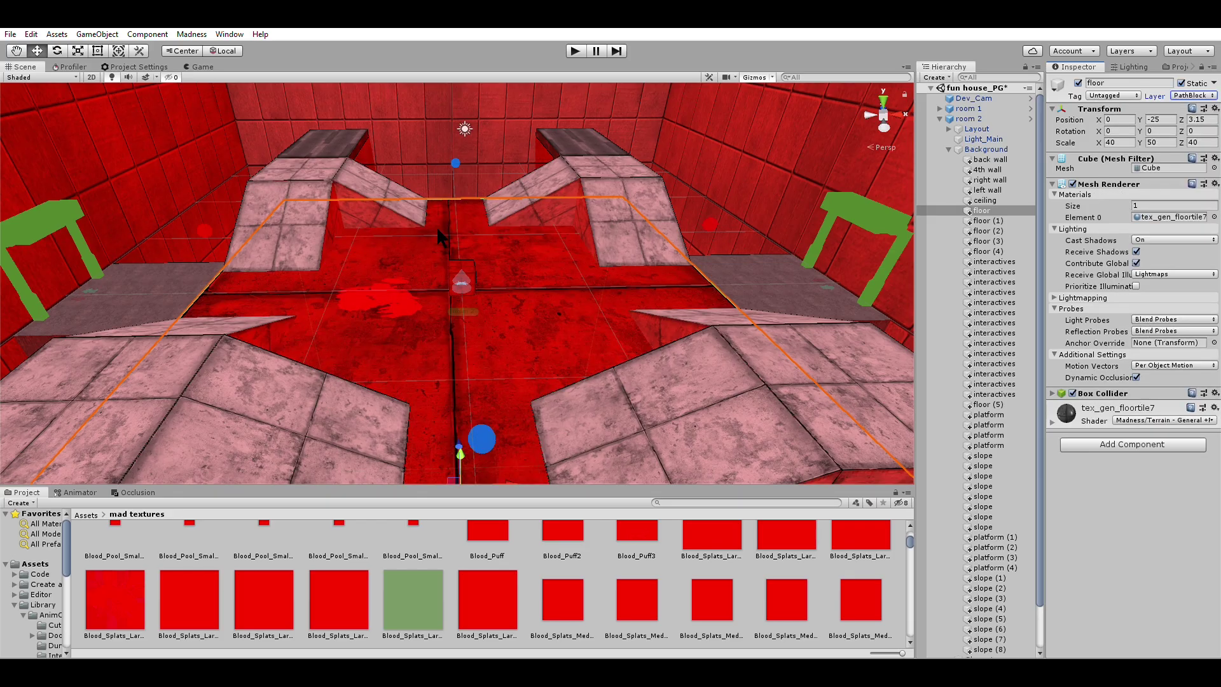
# - Place two Waypoint prefabs on the floor on opposite sides of room 2's center
pyautogui.click(559, 308)
pyautogui.press('f')
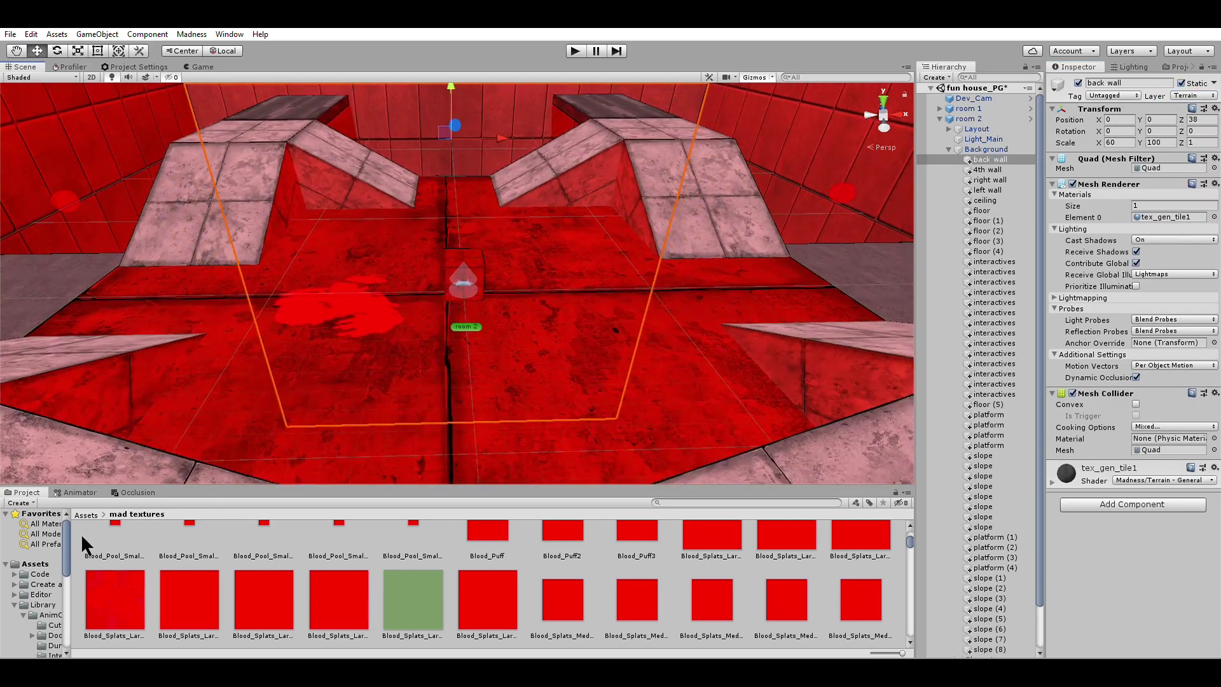
pyautogui.click(39, 543)
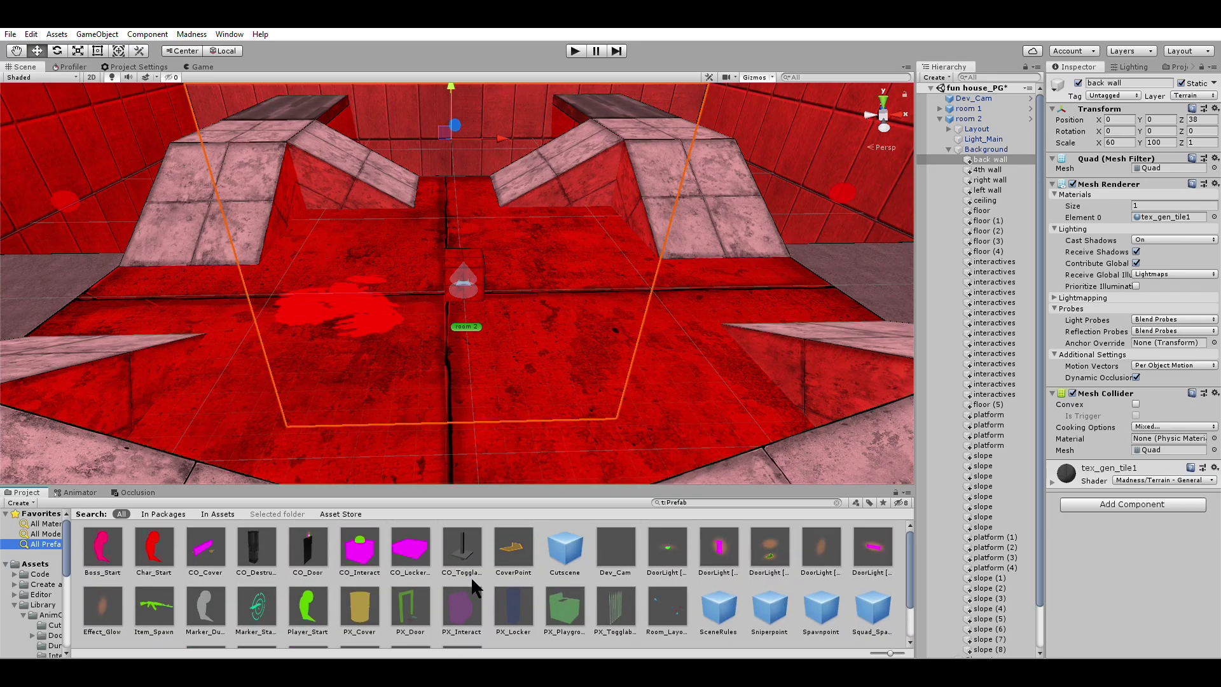
pyautogui.moveTo(154, 612); pyautogui.dragTo(566, 329)
# - Move the small center block between the two waypoints, to about Z -1.61
pyautogui.click(459, 245)
pyautogui.moveTo(478, 239); pyautogui.dragTo(467, 299)
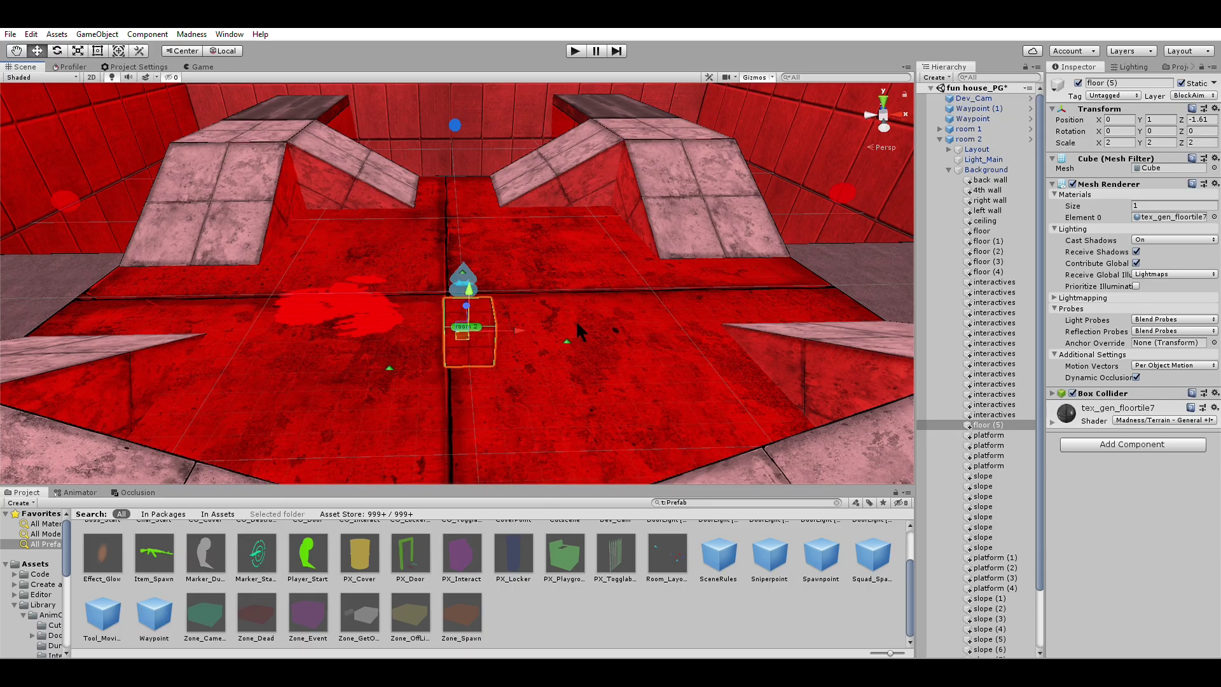
pyautogui.scroll(-10, 609, 264)
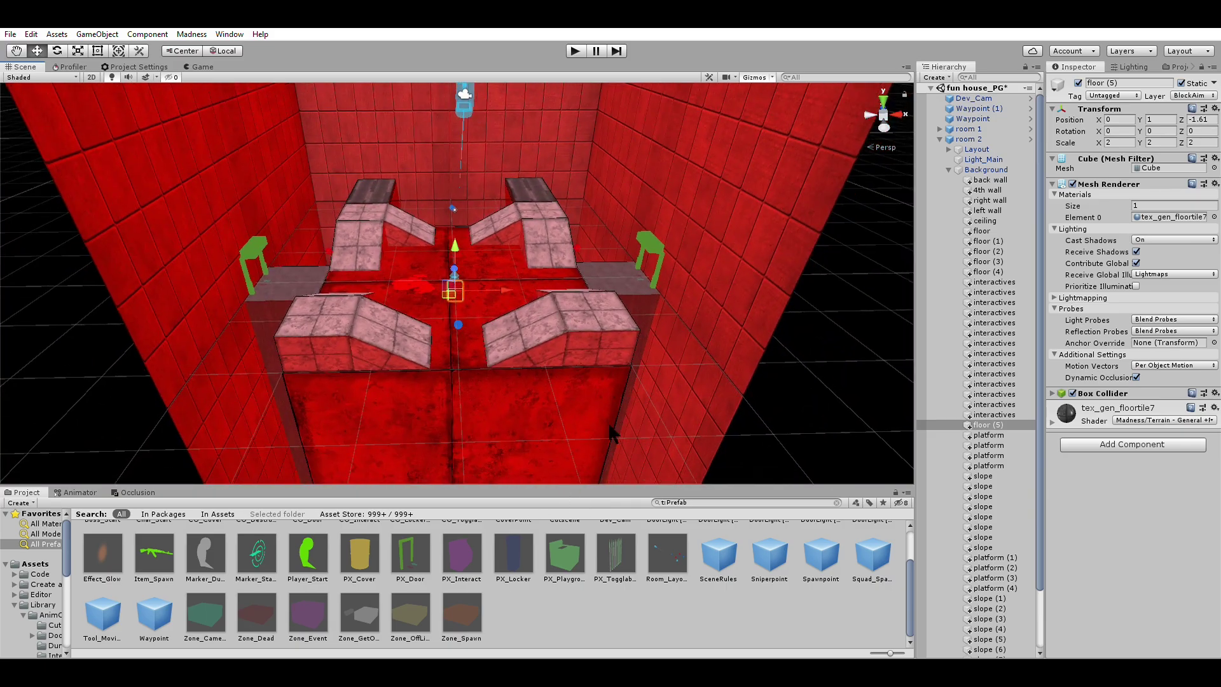
pyautogui.scroll(1, 276, 320)
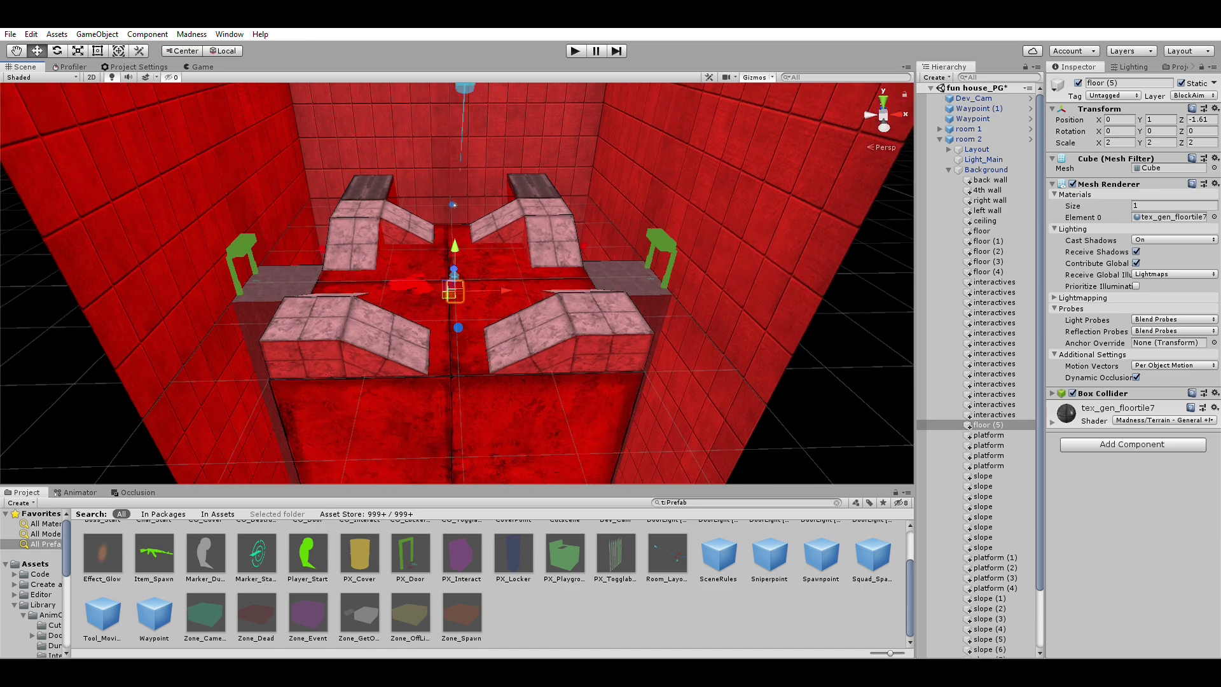
pyautogui.scroll(8, 513, 369)
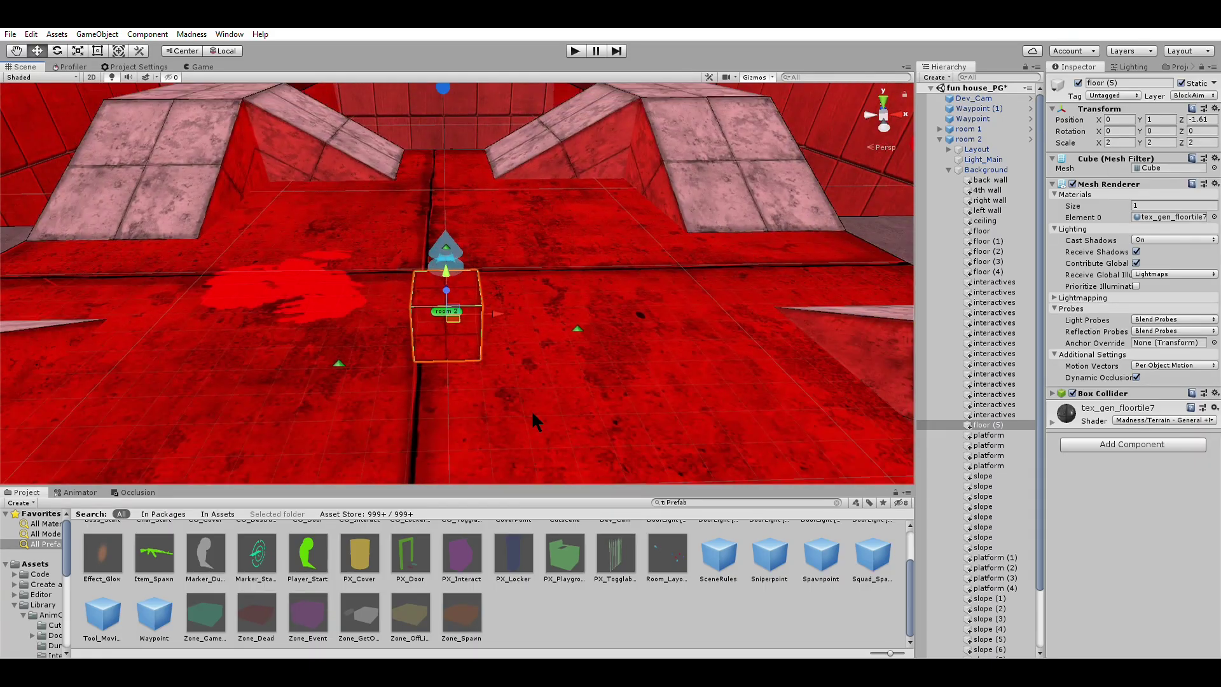
pyautogui.scroll(-2, 532, 415)
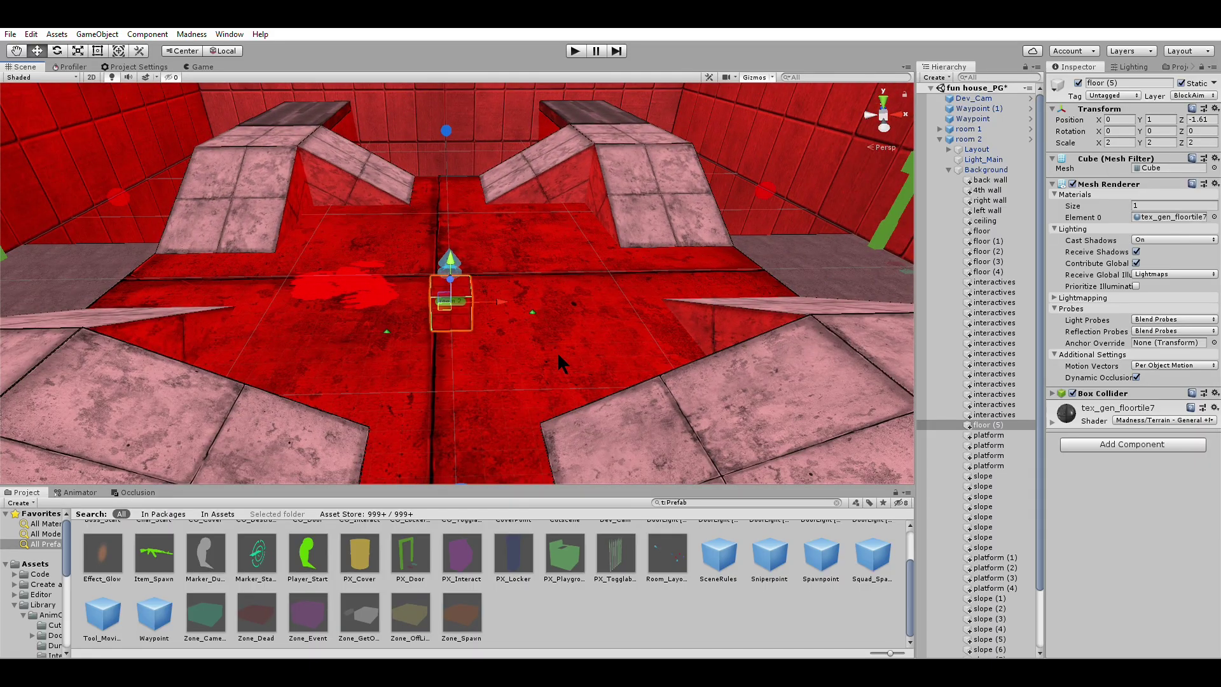
# - Undo the small block's move, the waypoint placements and the floor's layer change
pyautogui.hotkey('ctrl', 'z')
pyautogui.hotkey('ctrl', 'z')
pyautogui.hotkey('ctrl', 'z')
pyautogui.hotkey('ctrl', 'z')
pyautogui.hotkey('ctrl', 'z')
pyautogui.hotkey('ctrl', 'z')
pyautogui.hotkey('ctrl', 'z')
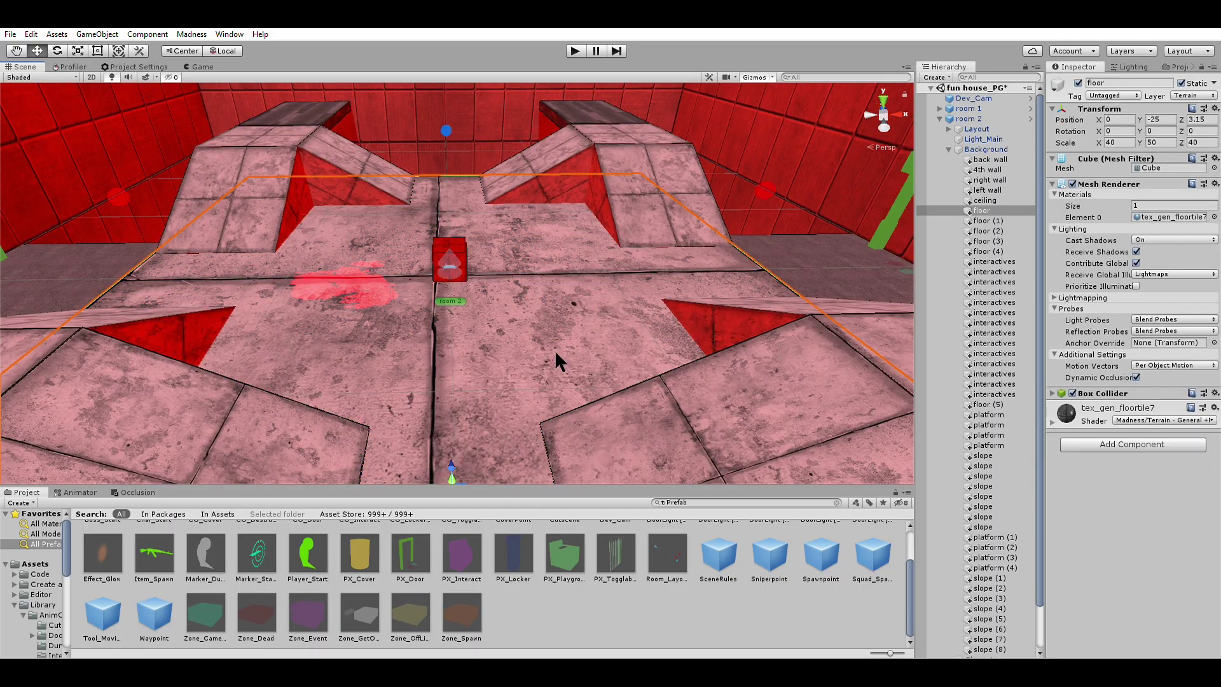
# - Set the small center block's layer to BulletBlock and deselect the block
pyautogui.click(445, 250)
pyautogui.click(1206, 94)
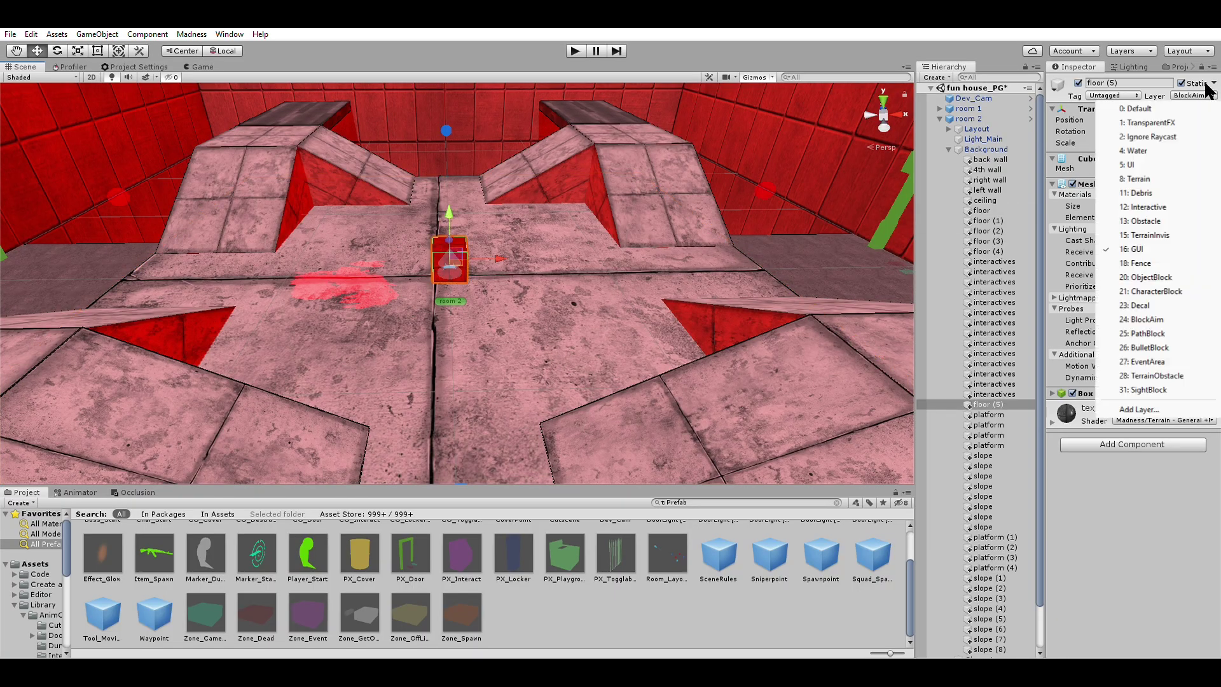
pyautogui.click(1151, 347)
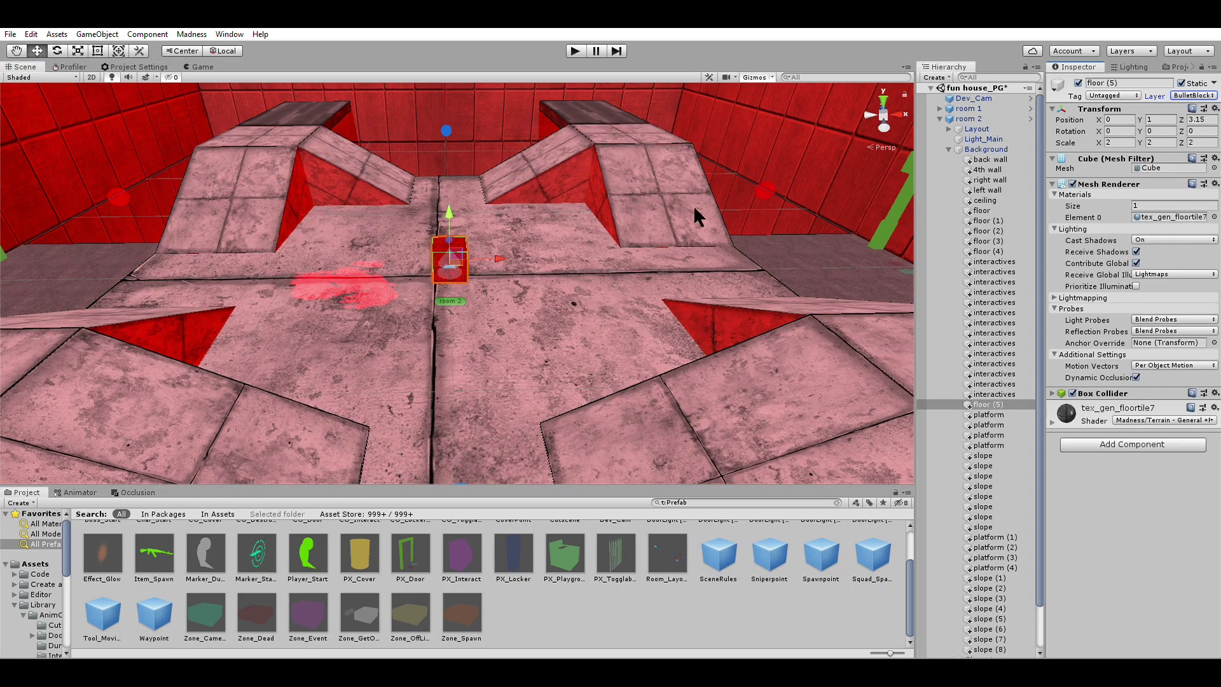
pyautogui.scroll(-5, 487, 246)
pyautogui.click(509, 279)
pyautogui.scroll(5, 528, 281)
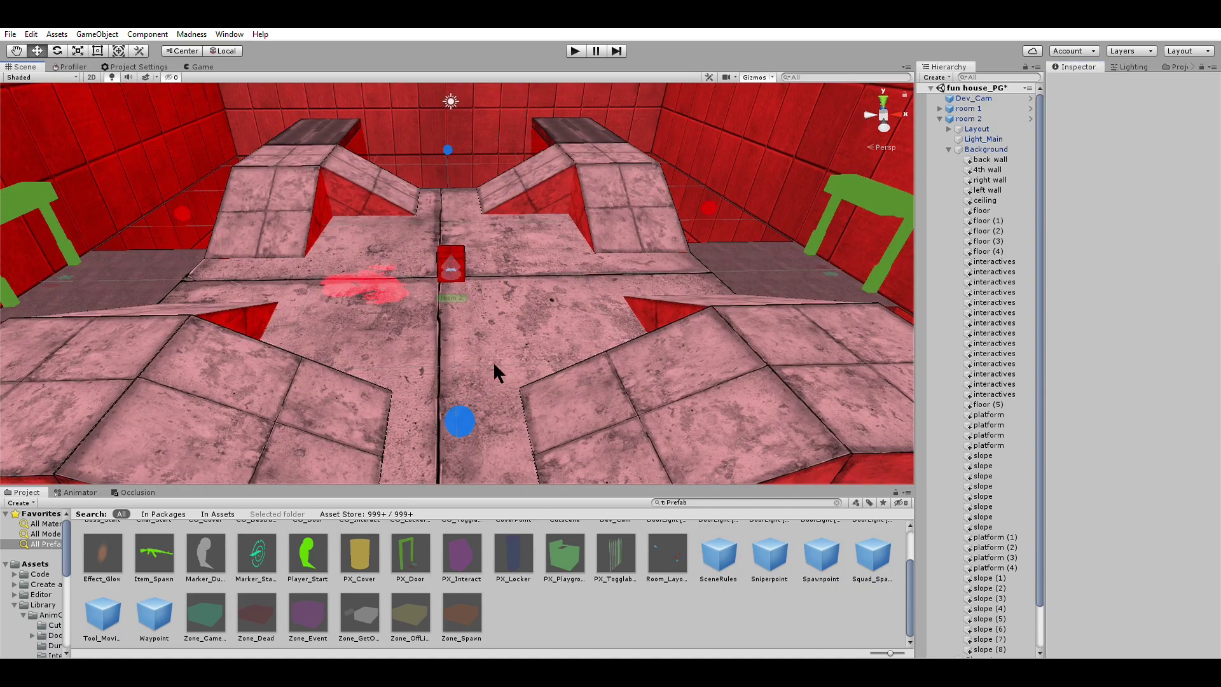
# - Duplicate the platform at X 15.94, Z -12.7 and move the copy along Z to about -8.65
pyautogui.scroll(4, 503, 375)
pyautogui.scroll(-5, 503, 374)
pyautogui.scroll(3, 507, 374)
pyautogui.scroll(-4, 508, 373)
pyautogui.moveTo(552, 381)
pyautogui.mouseDown(button='middle')
pyautogui.moveTo(431, 388)
pyautogui.moveTo(542, 366)
pyautogui.mouseUp(button='middle')
pyautogui.click(445, 395)
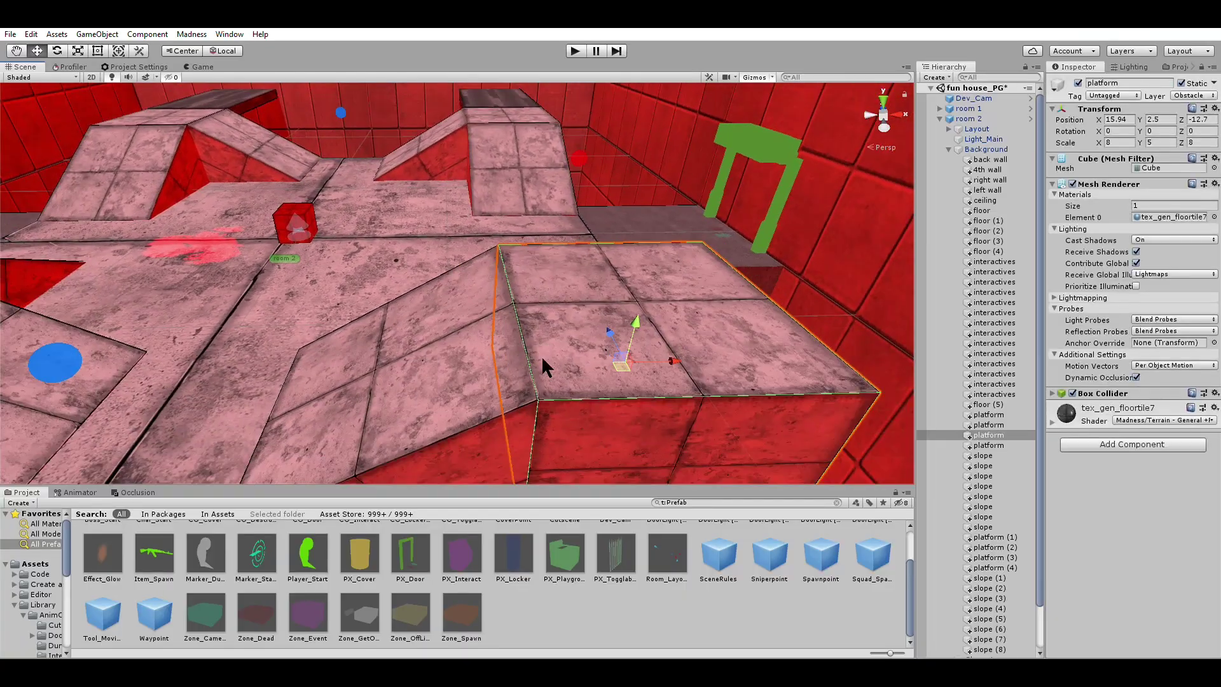
pyautogui.hotkey('ctrl', 'd')
pyautogui.moveTo(372, 306); pyautogui.dragTo(597, 343, button='right')
pyautogui.moveTo(305, 356); pyautogui.dragTo(529, 370, button='middle')
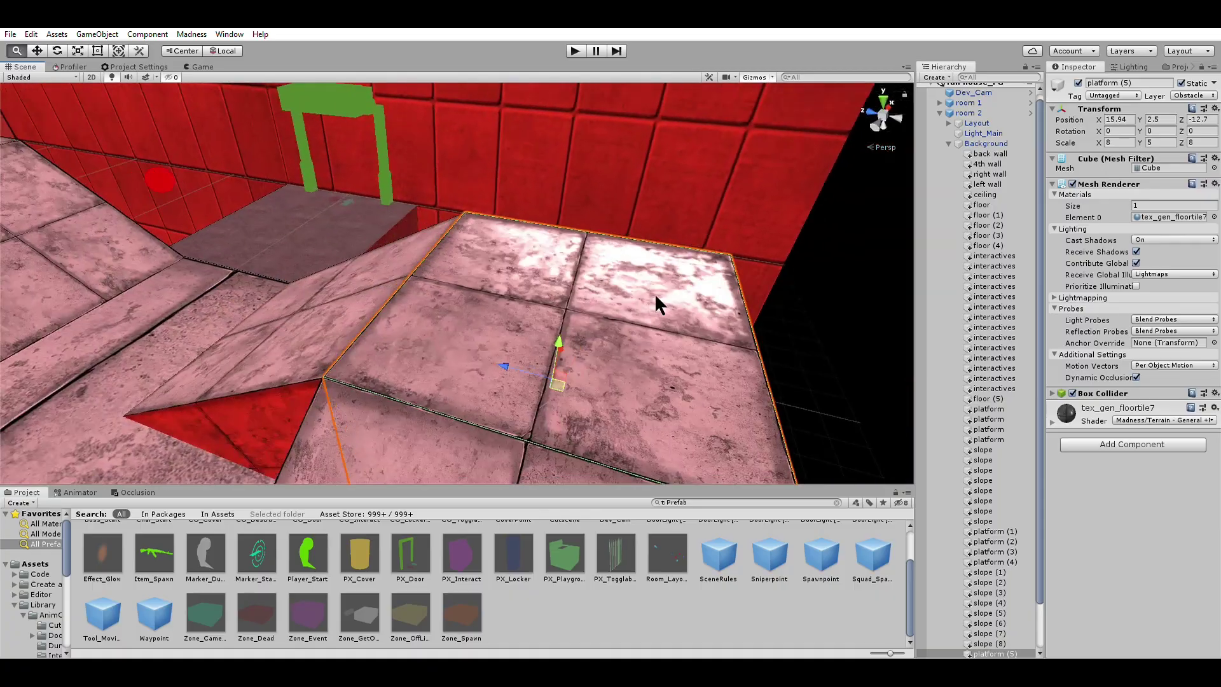
pyautogui.moveTo(501, 353); pyautogui.dragTo(350, 328)
pyautogui.scroll(-5, 400, 324)
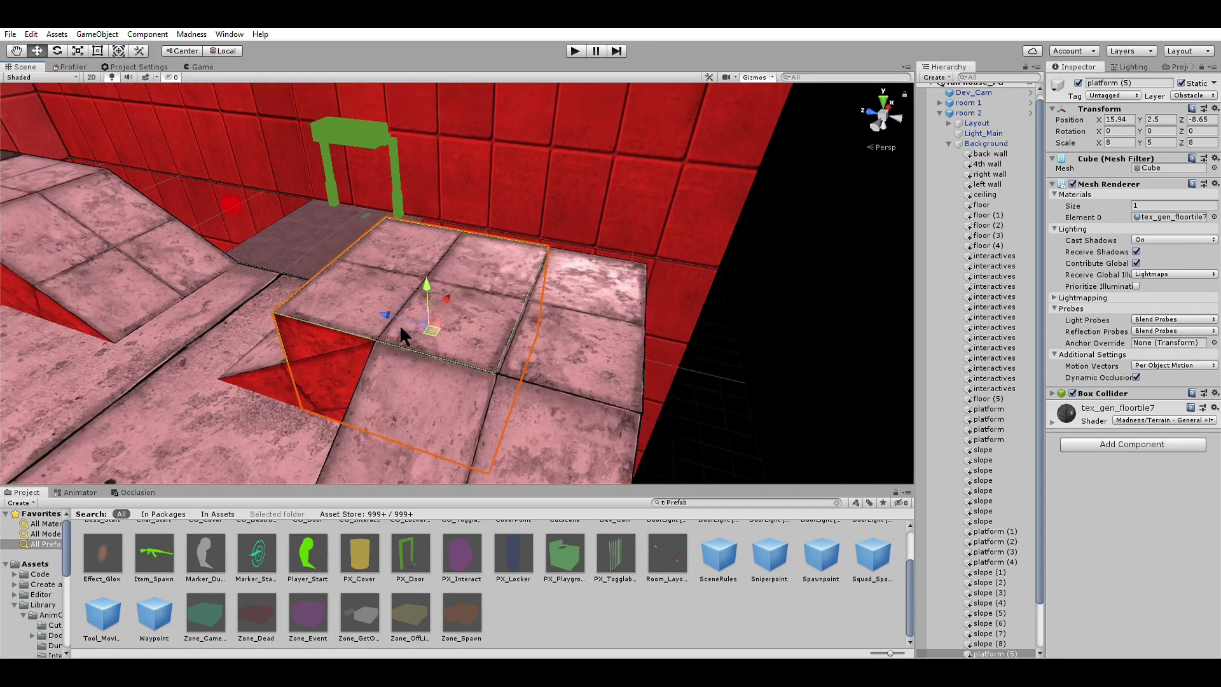
# - Duplicate the selected platform again and move the copy to extend the platform row
pyautogui.hotkey('ctrl', 'd')
pyautogui.moveTo(449, 291); pyautogui.dragTo(415, 333)
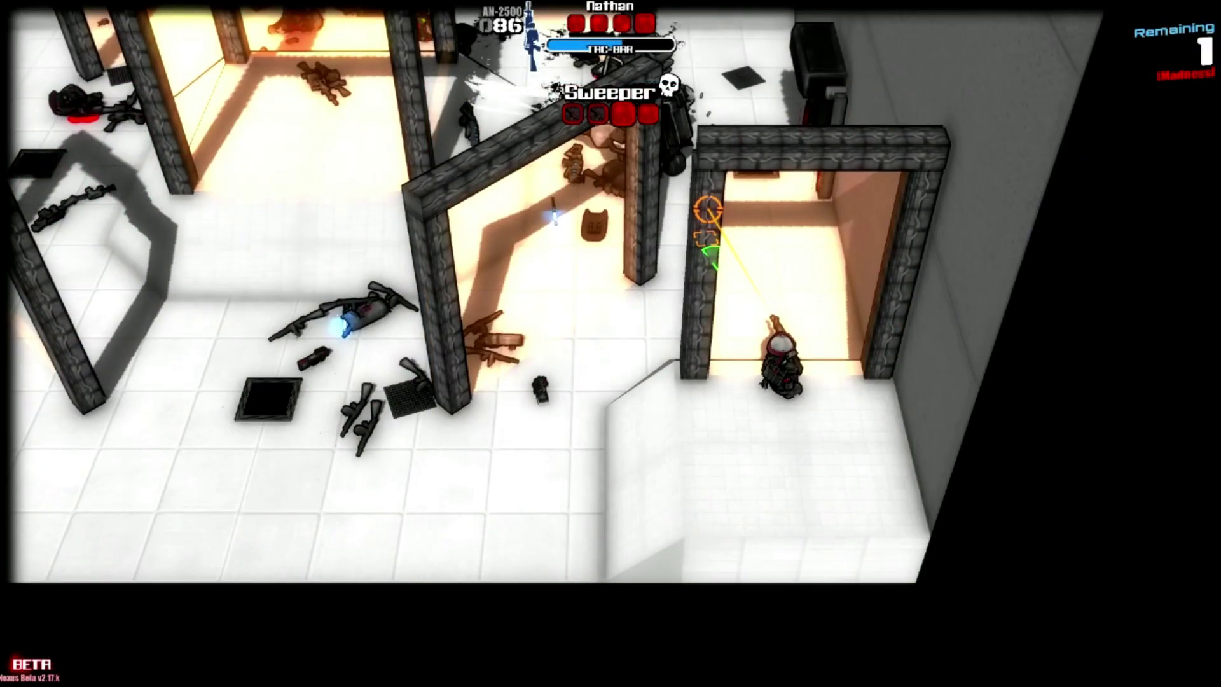
pyautogui.press('d')
pyautogui.moveTo(665, 150); pyautogui.dragTo(630, 77)
pyautogui.moveTo(639, 184); pyautogui.dragTo(706, 185)
pyautogui.press('q')
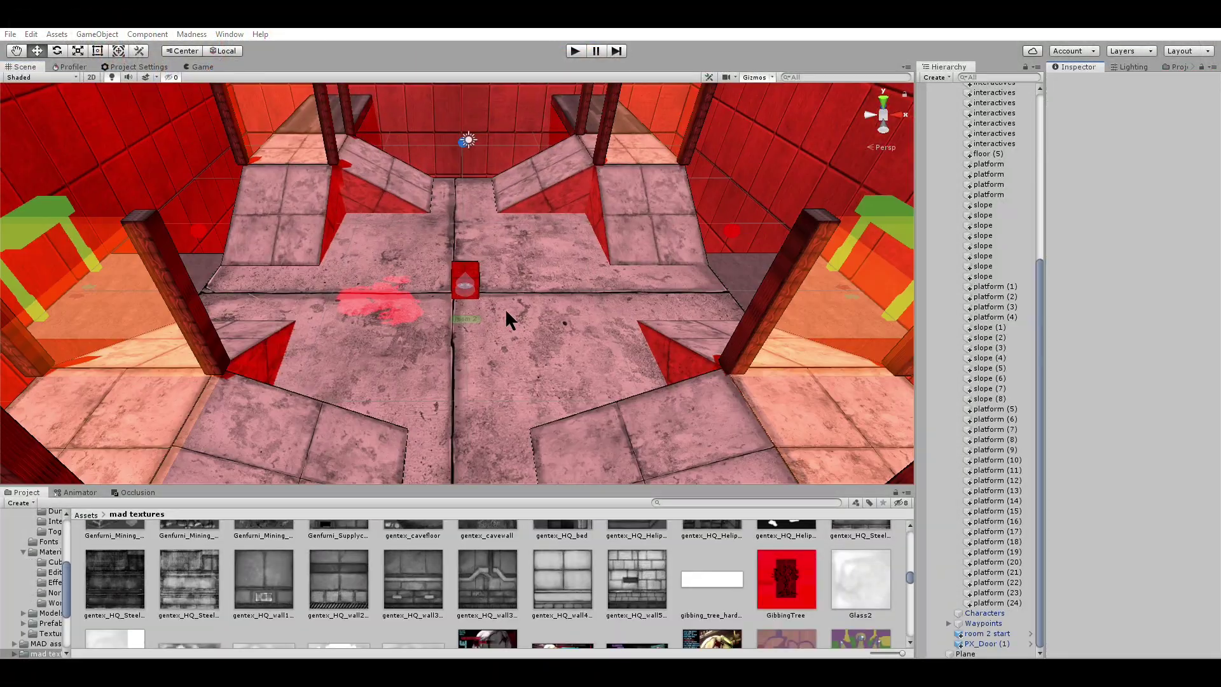
# - Set the layer of the small center block on room 2's floor to EventArea
pyautogui.scroll(-5, 503, 307)
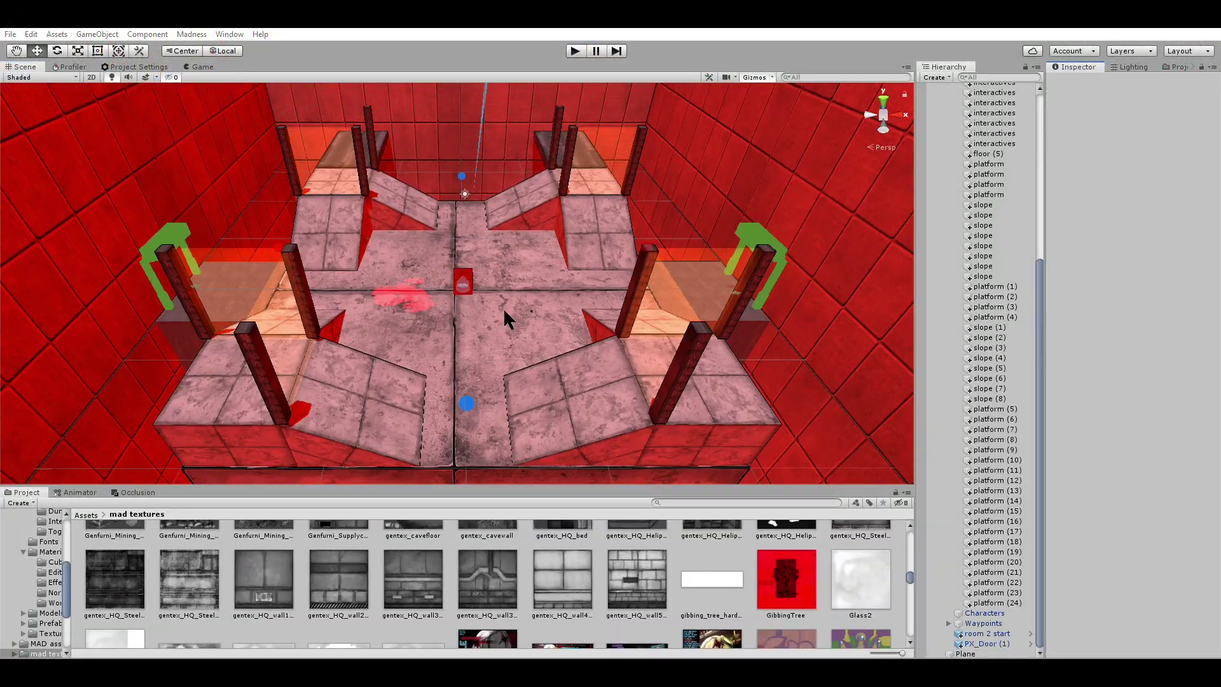
pyautogui.keyDown('alt'); pyautogui.moveTo(507, 319); pyautogui.dragTo(530, 329, button='right'); pyautogui.keyUp('alt')
pyautogui.scroll(4, 542, 358)
pyautogui.moveTo(530, 330); pyautogui.dragTo(477, 258, button='middle')
pyautogui.click(455, 227)
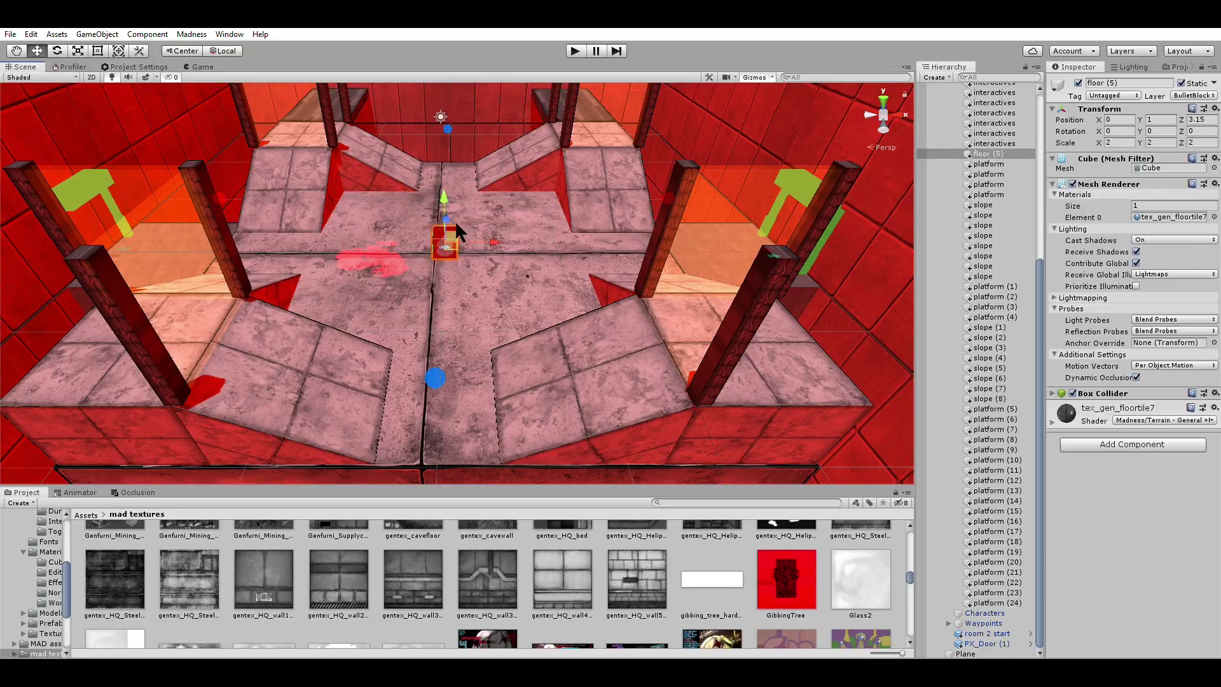
pyautogui.click(1207, 95)
pyautogui.click(1148, 361)
pyautogui.moveTo(510, 240); pyautogui.dragTo(520, 256, button='middle')
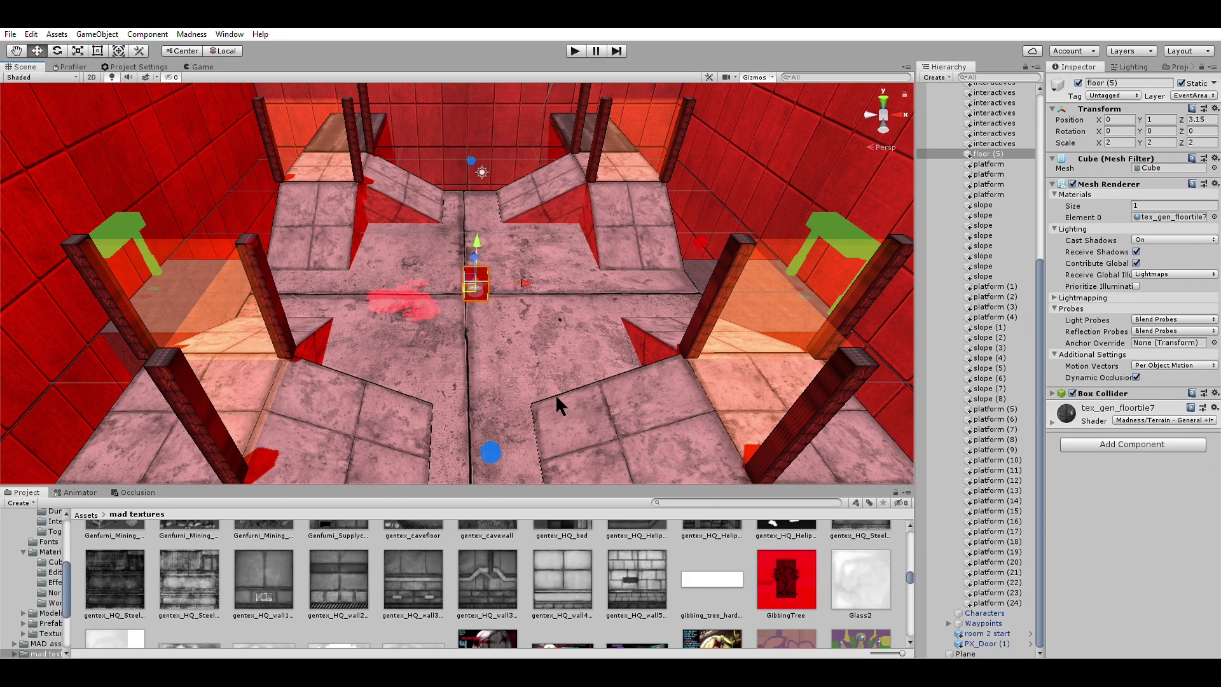
# - Change the small center block's layer to TerrainObstacle
pyautogui.scroll(-3, 513, 340)
pyautogui.scroll(3, 515, 338)
pyautogui.moveTo(515, 339); pyautogui.dragTo(501, 264, button='right')
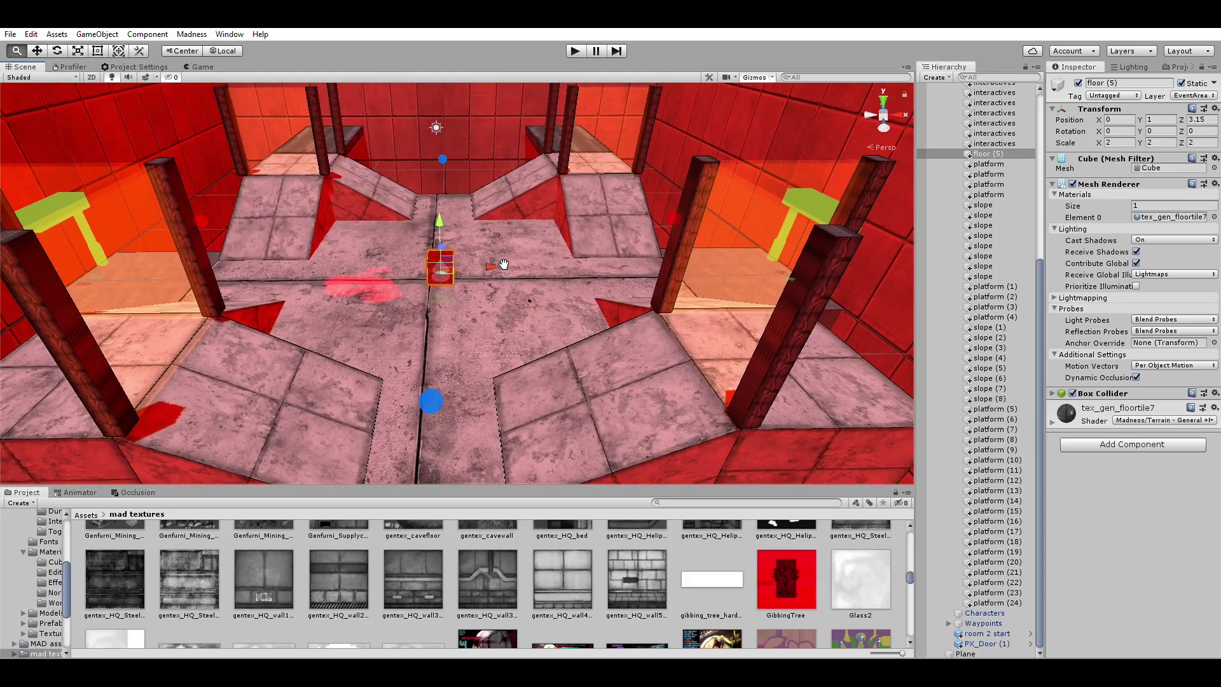
pyautogui.moveTo(501, 264); pyautogui.dragTo(508, 268, button='middle')
pyautogui.click(1210, 95)
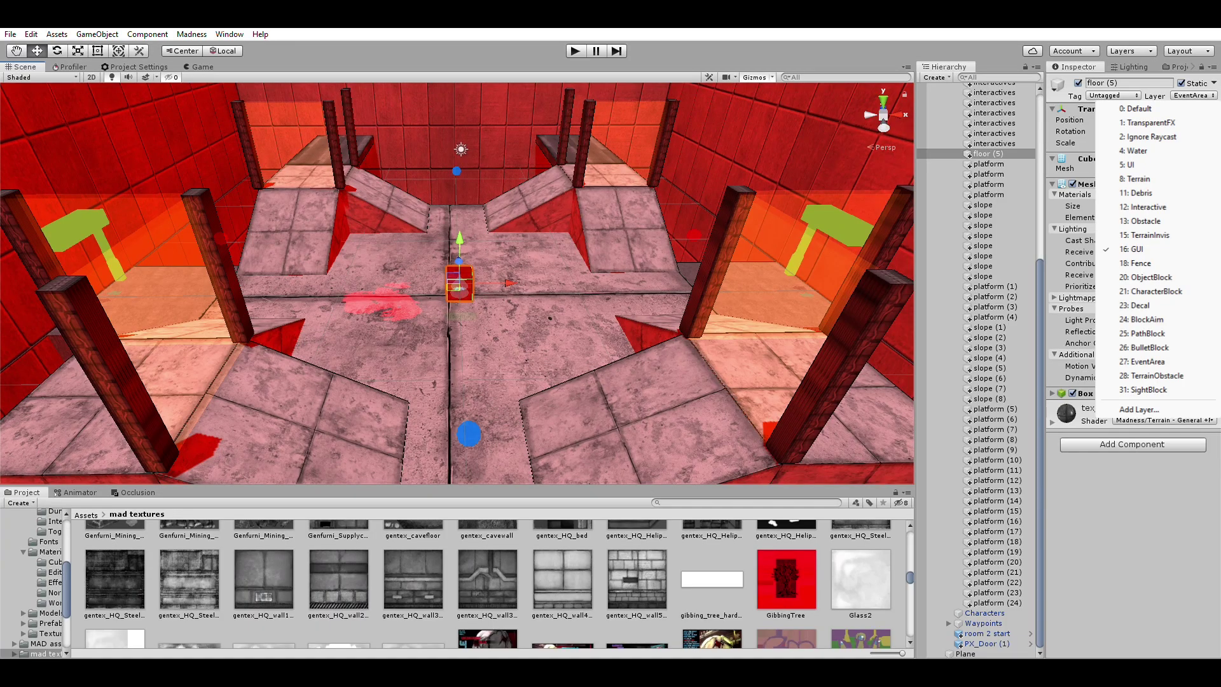
pyautogui.click(1148, 375)
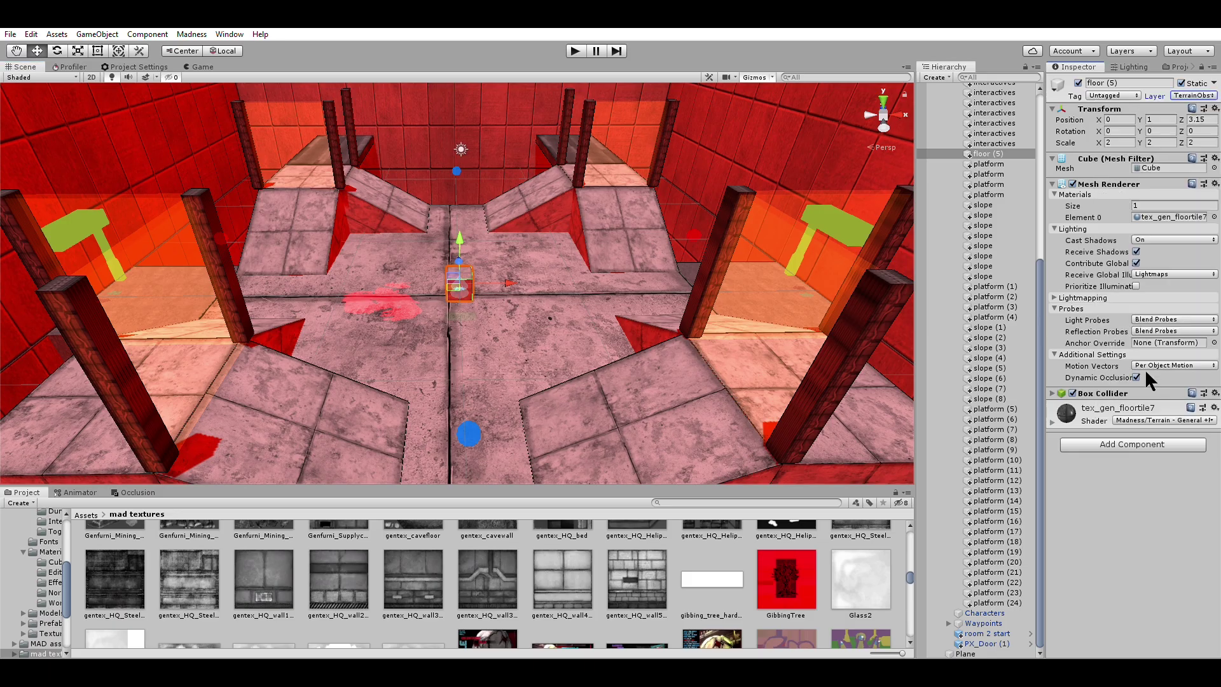
pyautogui.scroll(-5, 460, 326)
pyautogui.scroll(7, 458, 332)
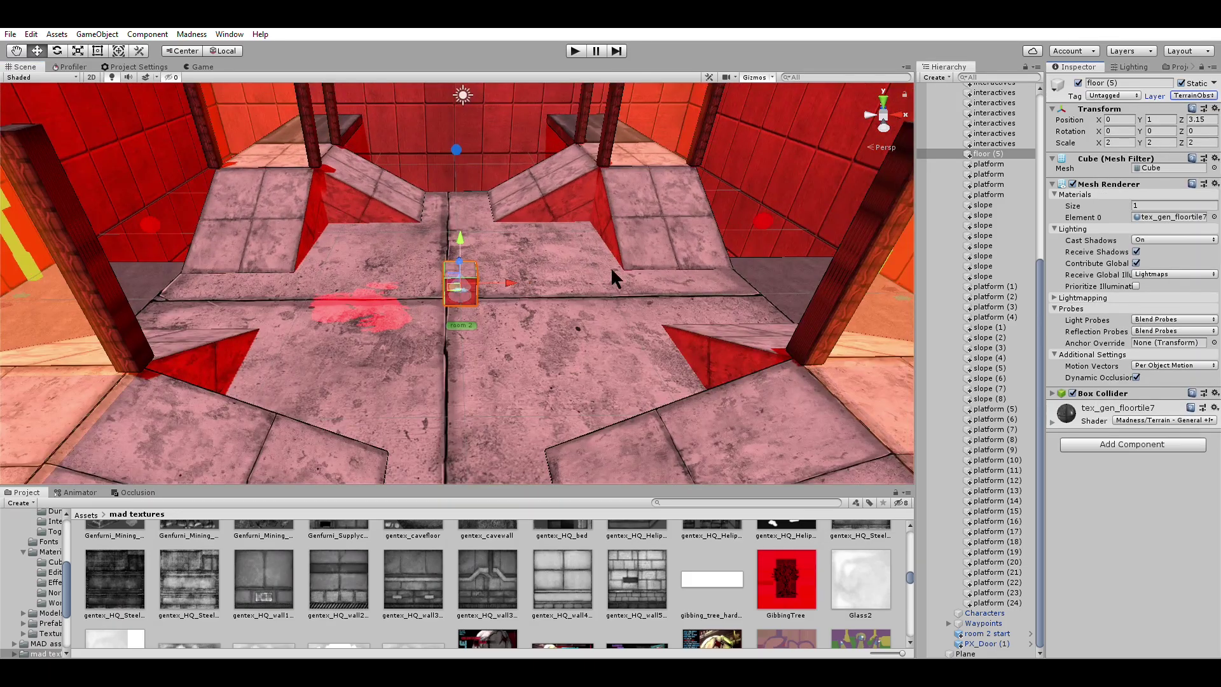
# - List all prefabs in the project browser, including the character and player start markers
pyautogui.scroll(-5, 611, 267)
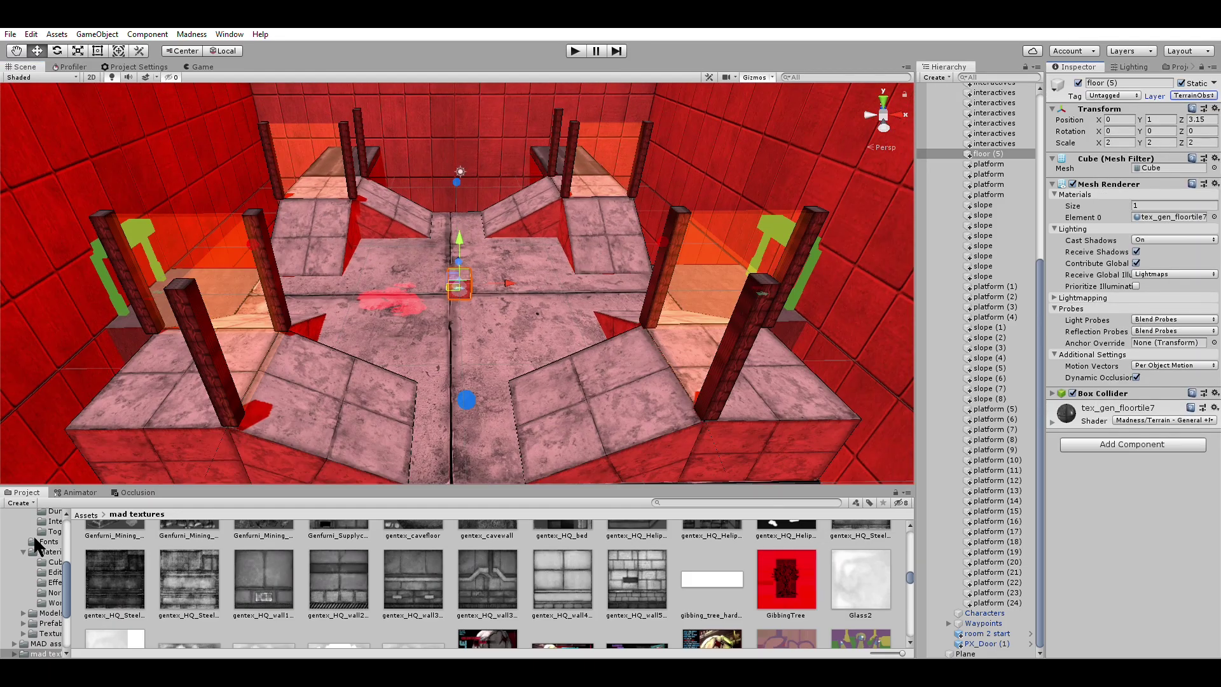
pyautogui.scroll(5, 33, 535)
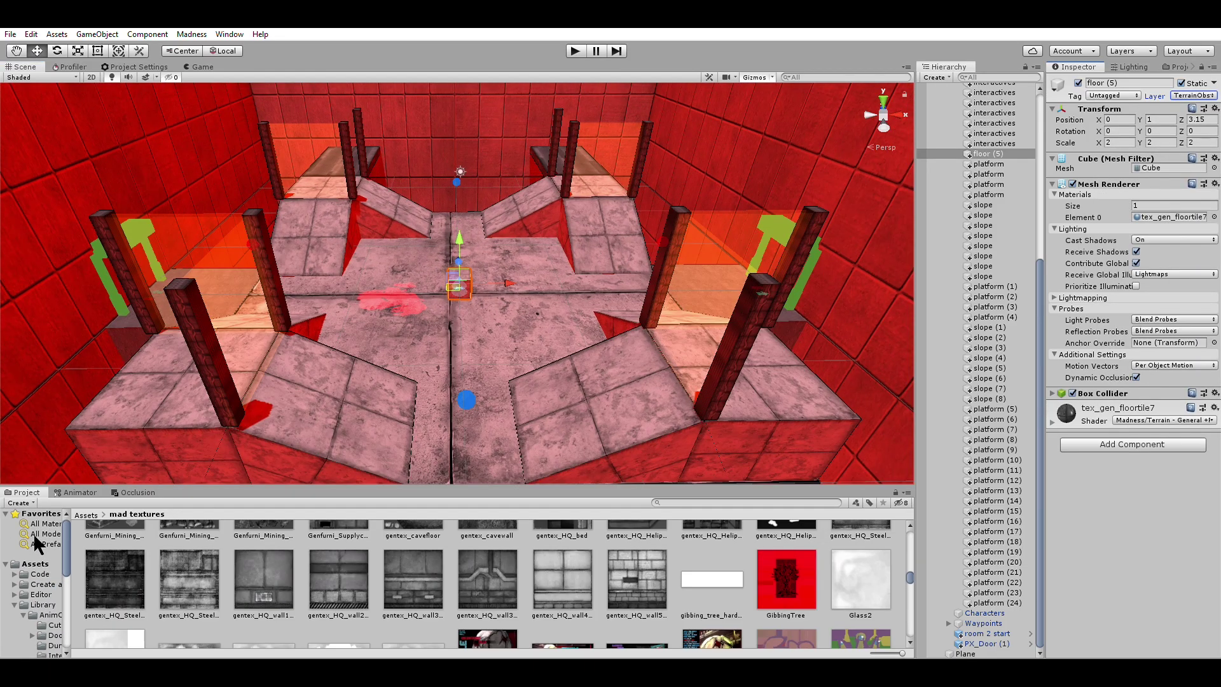
pyautogui.click(40, 544)
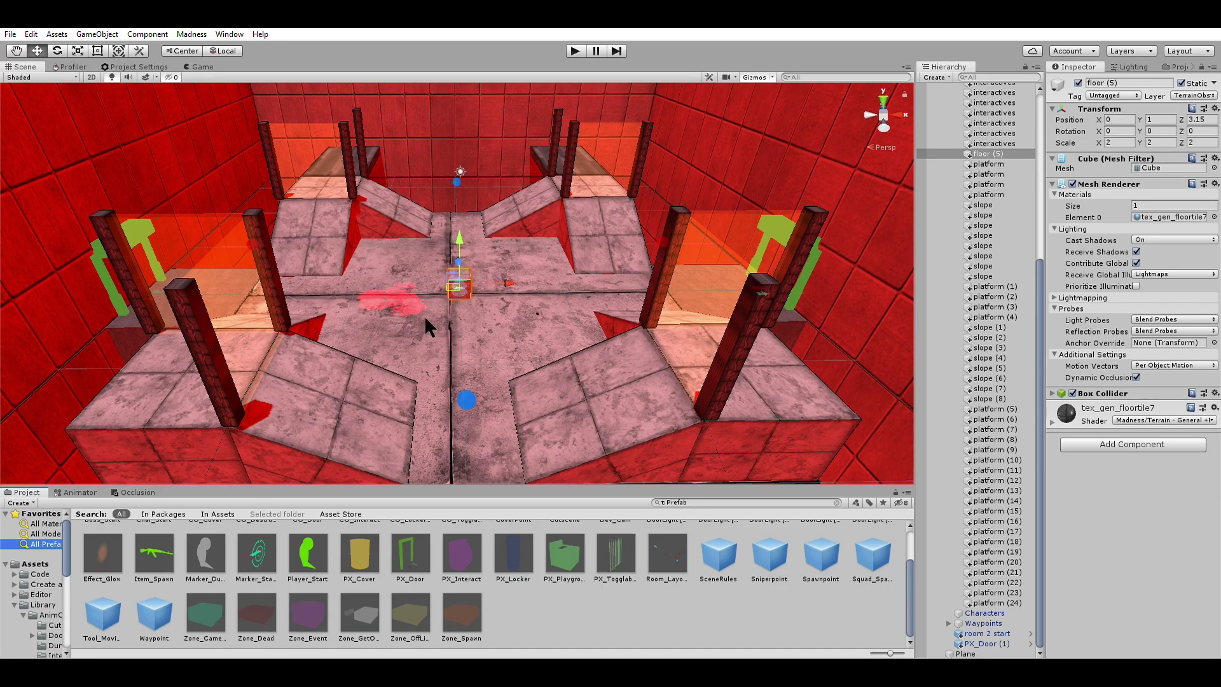
pyautogui.scroll(4, 425, 310)
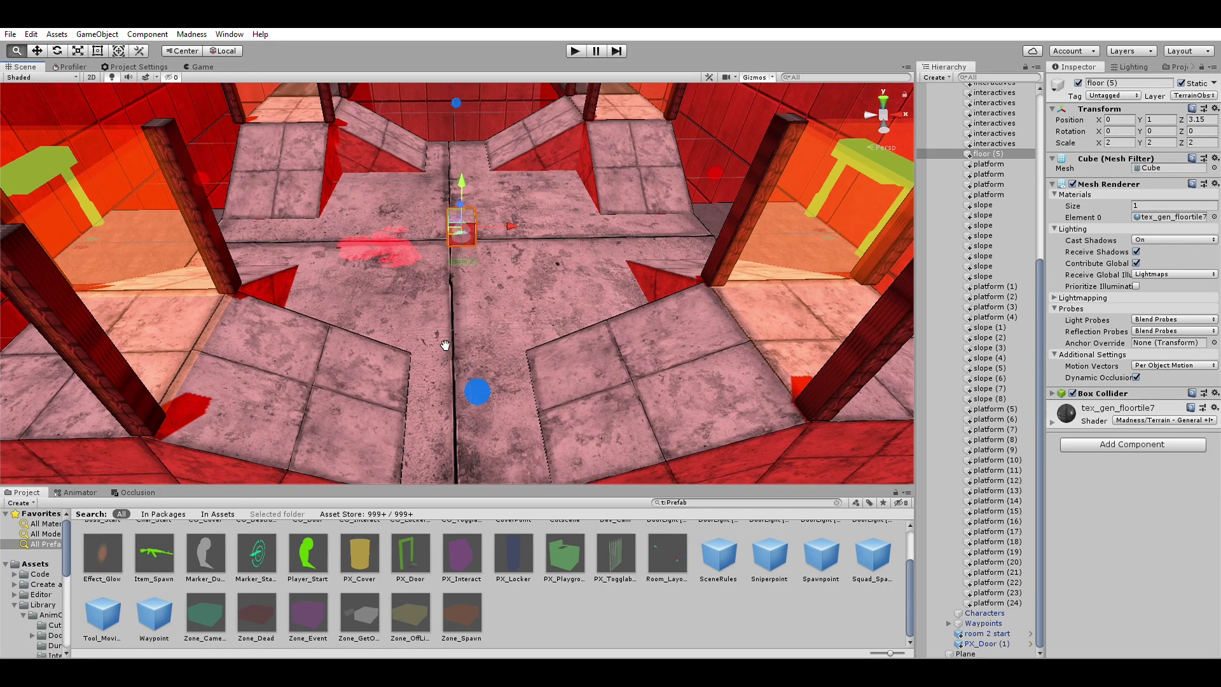
pyautogui.scroll(-2, 441, 348)
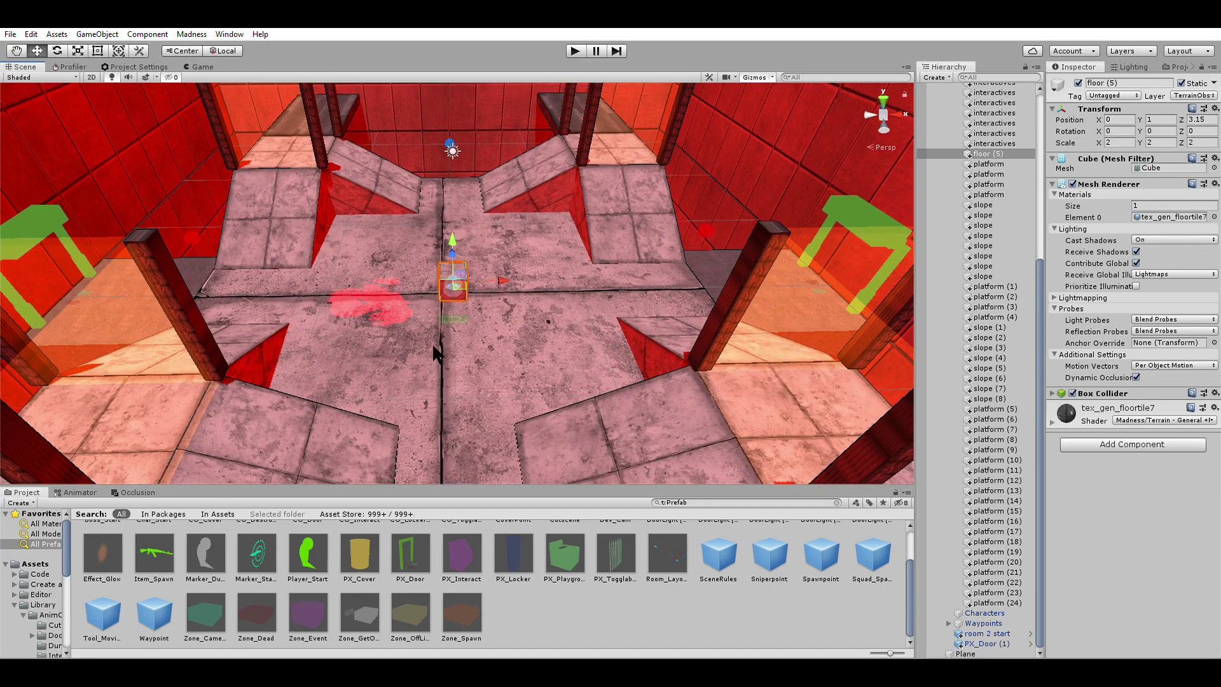
pyautogui.scroll(2, 380, 545)
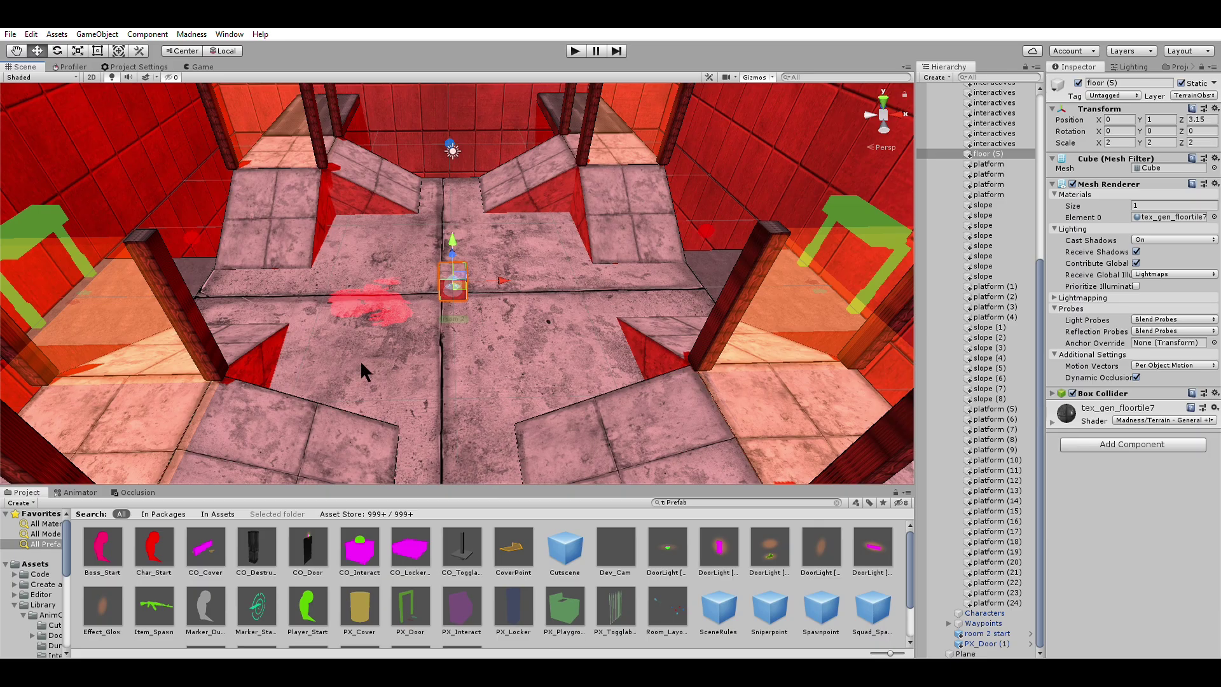
# - Scale the small center block to 4 on X, Y and Z and raise it to about Y 2.91
pyautogui.click(1124, 142)
pyautogui.write('4')
pyautogui.click(1161, 142)
pyautogui.write('4')
pyautogui.press('Tab')
pyautogui.write('4')
pyautogui.moveTo(456, 236); pyautogui.dragTo(473, 209)
pyautogui.press('f')
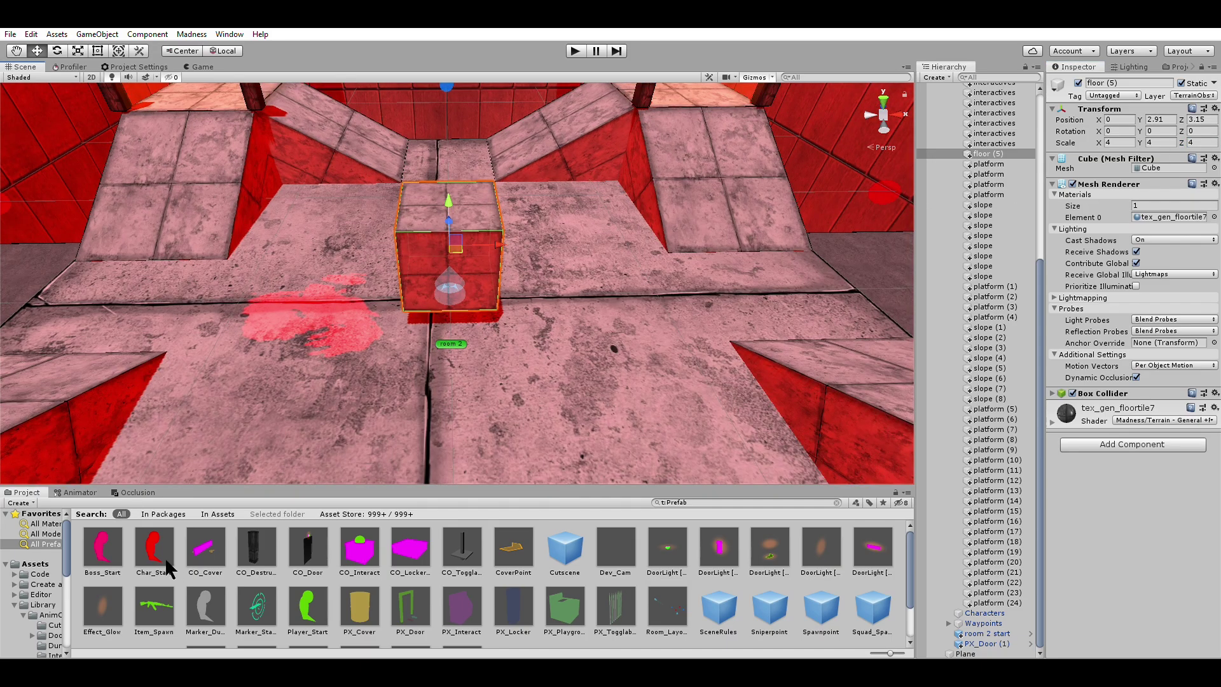
# - Place a Player_Start marker in front of the center block and two Char_Start markers on the floor behind it
pyautogui.moveTo(307, 607); pyautogui.dragTo(515, 383)
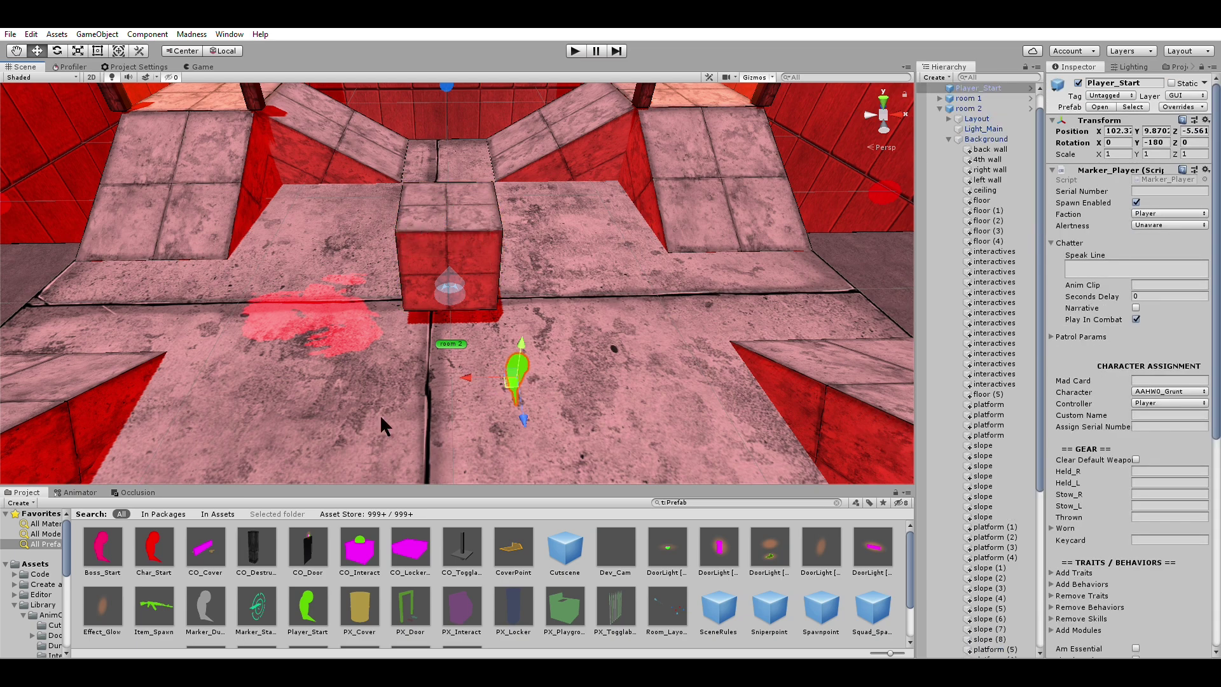
pyautogui.moveTo(173, 532); pyautogui.dragTo(356, 232)
pyautogui.scroll(-3, 439, 310)
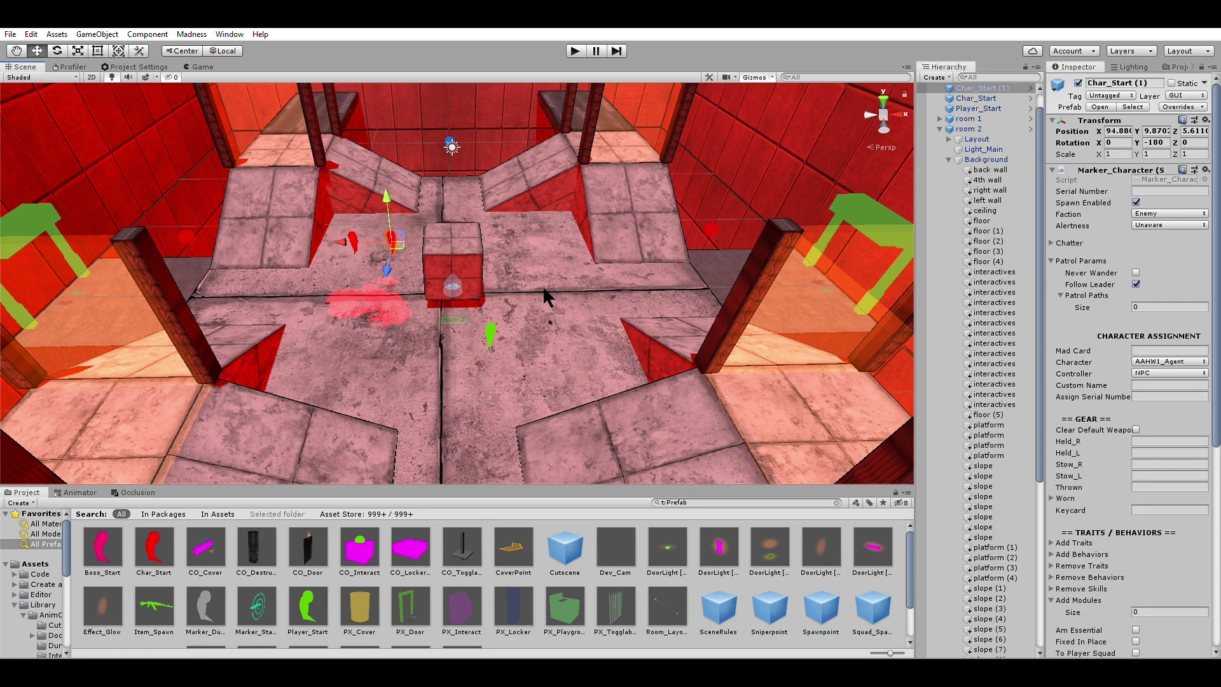
pyautogui.scroll(3, 464, 308)
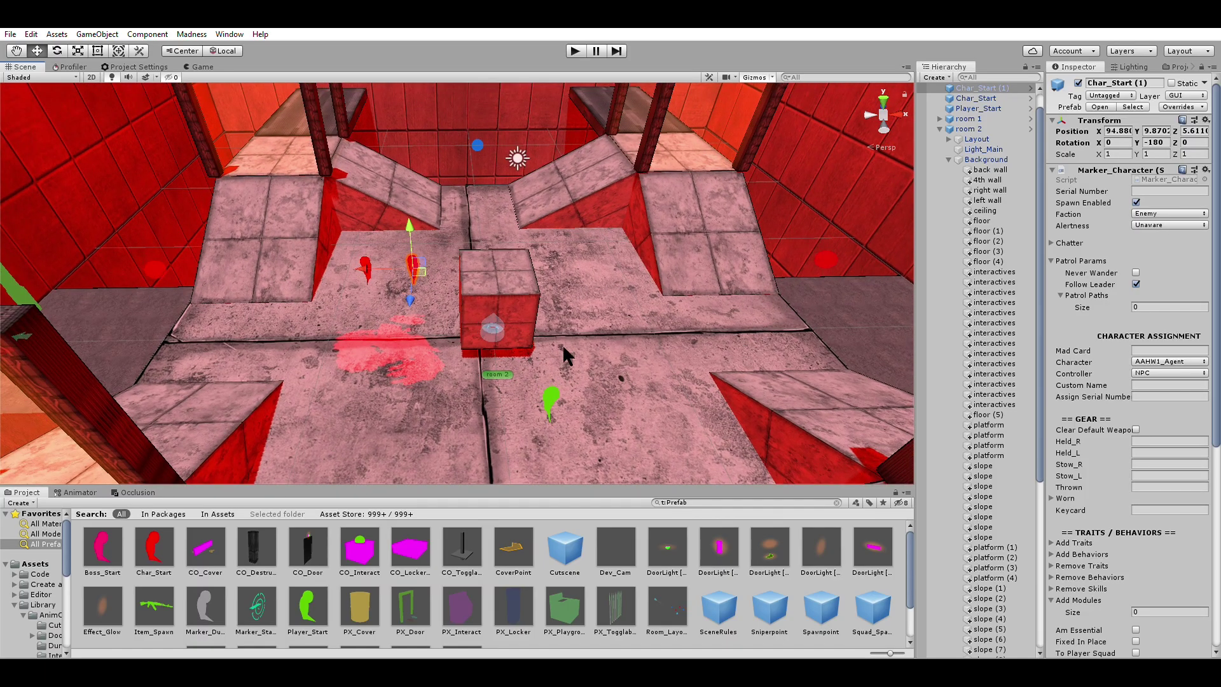
pyautogui.click(553, 361)
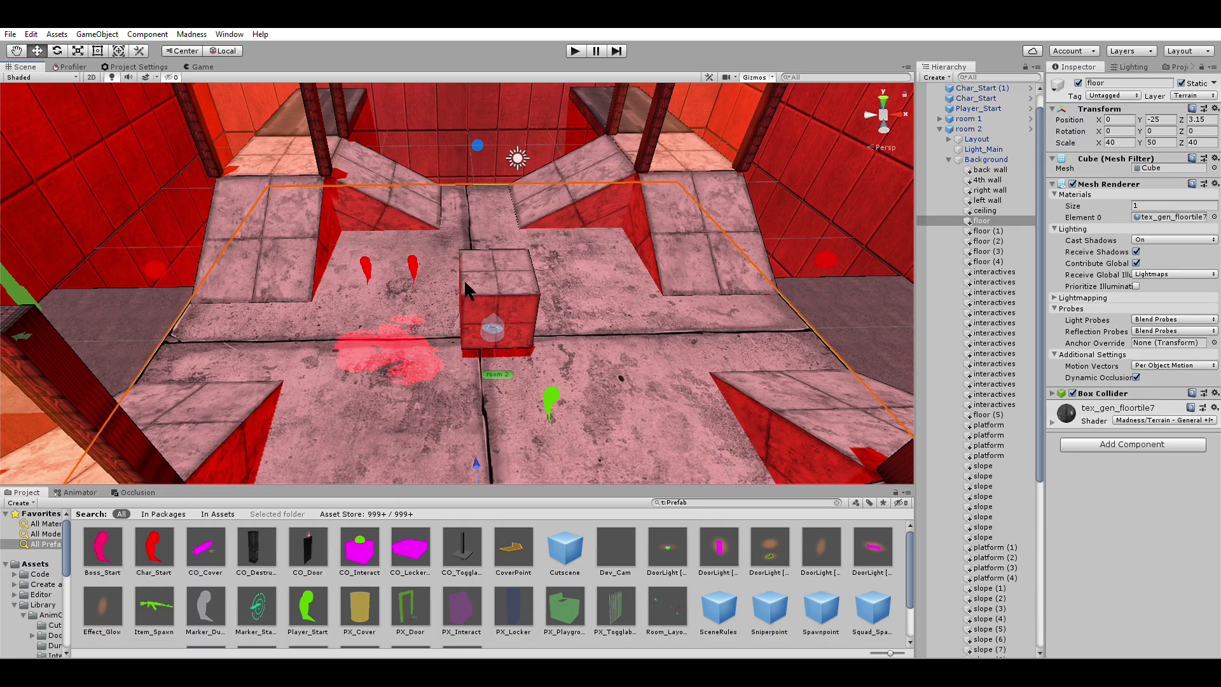
# - Undo the start marker placements and the center block's raising and scaling
pyautogui.moveTo(544, 376)
pyautogui.mouseDown(button='right')
pyautogui.moveTo(525, 375)
pyautogui.moveTo(541, 388)
pyautogui.moveTo(539, 370)
pyautogui.mouseUp(button='right')
pyautogui.scroll(-5, 525, 375)
pyautogui.scroll(1, 541, 388)
pyautogui.scroll(2, 539, 370)
pyautogui.hotkey('ctrl', 'z')
pyautogui.hotkey('ctrl', 'z')
pyautogui.hotkey('ctrl', 'z')
pyautogui.hotkey('ctrl', 'z')
pyautogui.hotkey('ctrl', 'z')
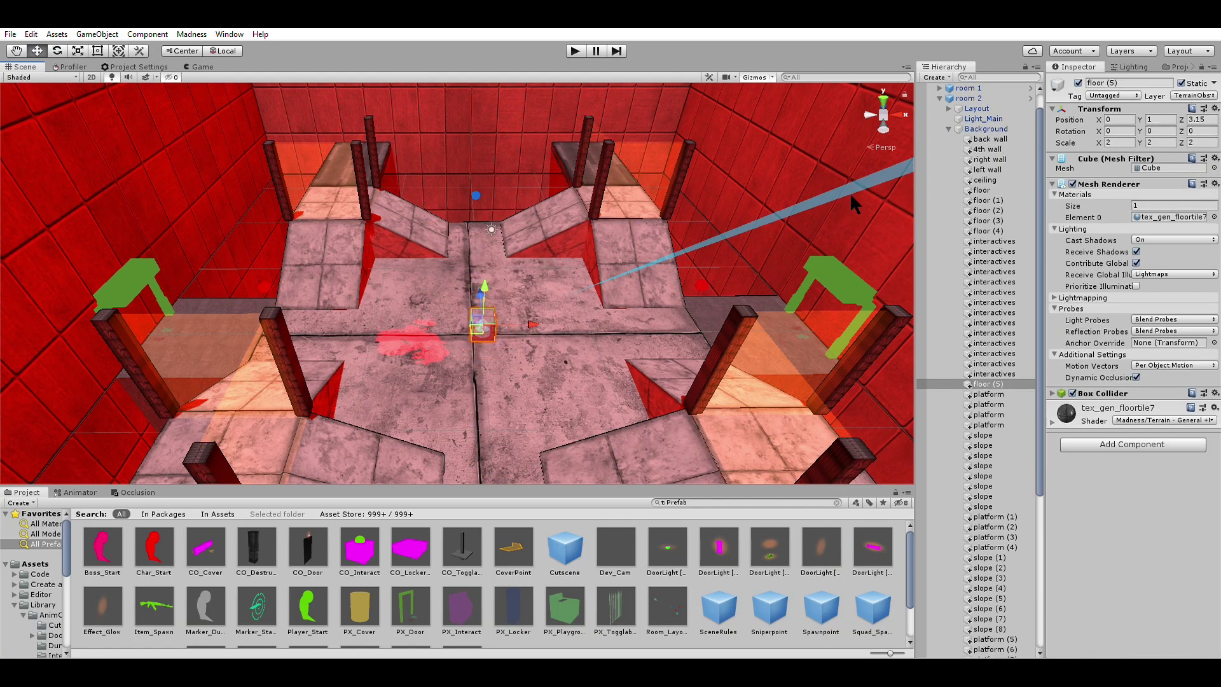
# - Set the small center block's layer to SightBlock
pyautogui.scroll(1, 555, 371)
pyautogui.scroll(-3, 556, 370)
pyautogui.moveTo(564, 389); pyautogui.dragTo(548, 345, button='middle')
pyautogui.scroll(4, 548, 346)
pyautogui.scroll(-3, 548, 348)
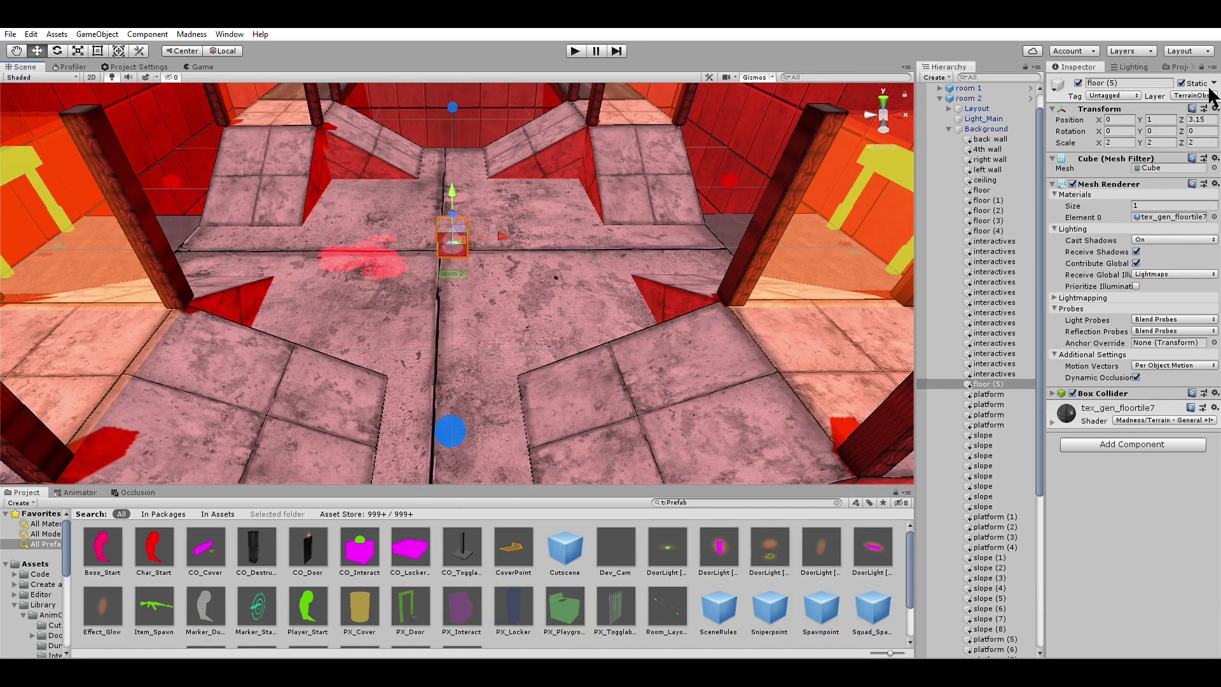
pyautogui.click(1194, 96)
pyautogui.click(1148, 390)
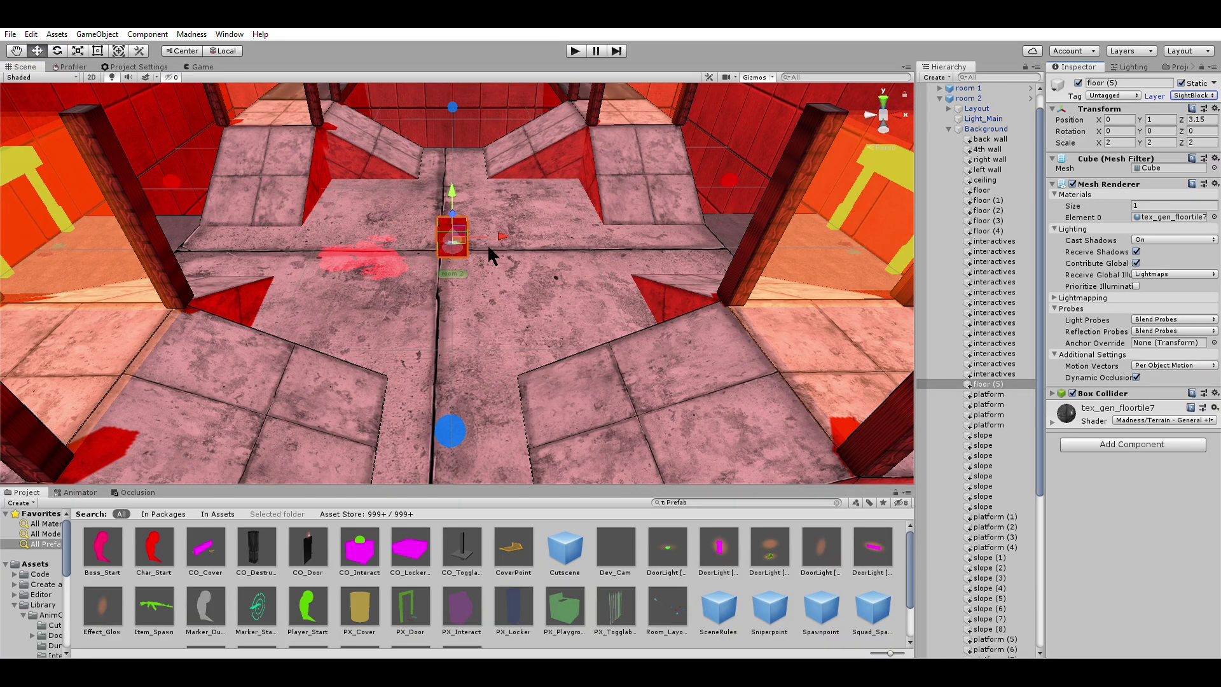
# - Select both dark floor strips by the back wall and set their scale to X 12, Y 100, Z 1
pyautogui.scroll(3, 461, 268)
pyautogui.moveTo(567, 220); pyautogui.dragTo(600, 344, button='middle')
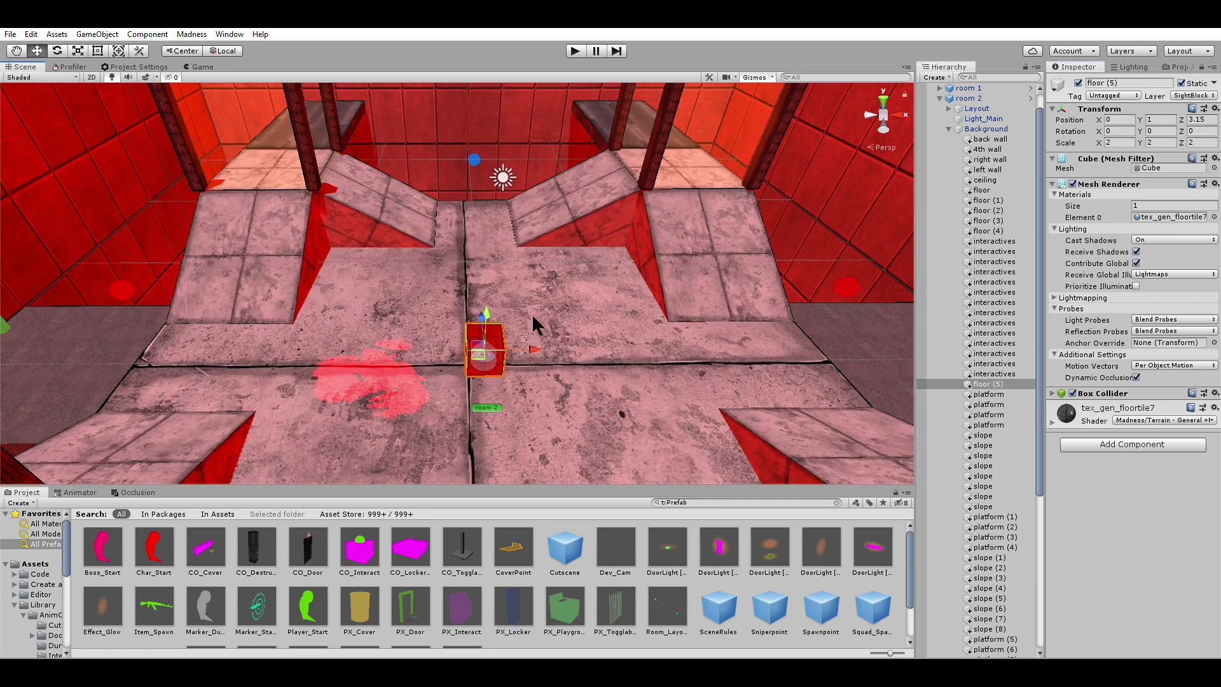
pyautogui.scroll(-5, 489, 305)
pyautogui.moveTo(489, 304); pyautogui.dragTo(530, 386, button='middle')
pyautogui.scroll(3, 531, 387)
pyautogui.scroll(-2, 531, 385)
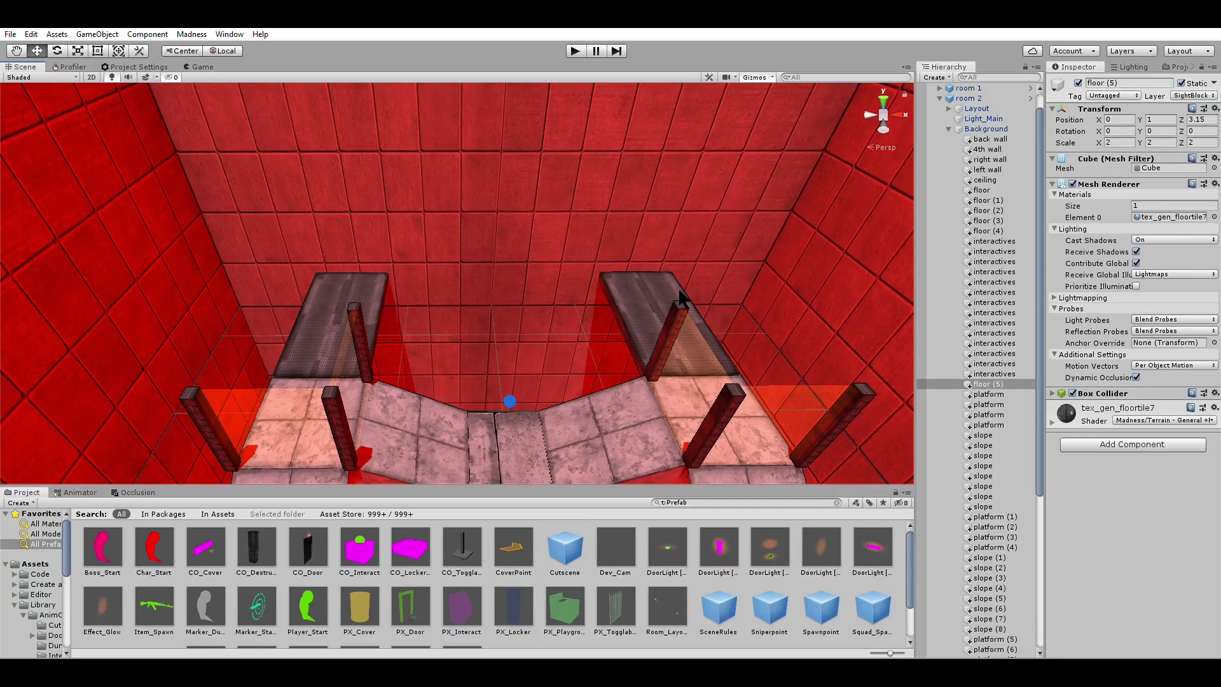
pyautogui.click(681, 287)
pyautogui.keyDown('shift'); pyautogui.click(338, 285); pyautogui.keyUp('shift')
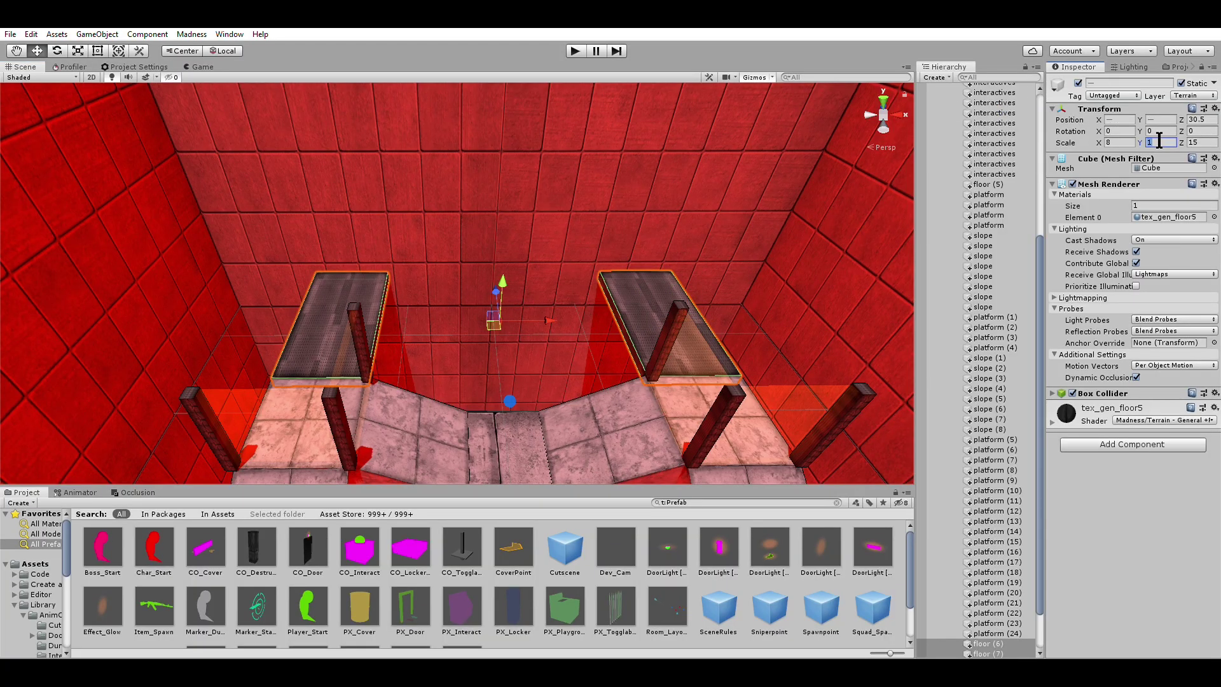
pyautogui.write('50')
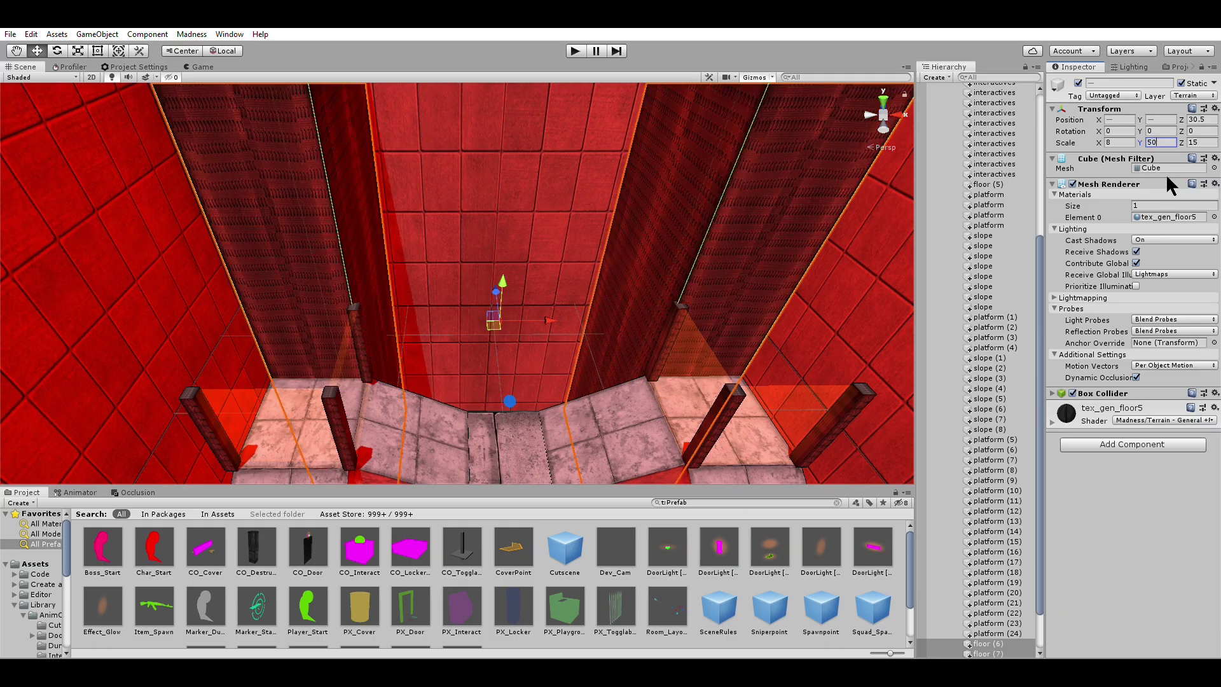
pyautogui.click(1208, 142)
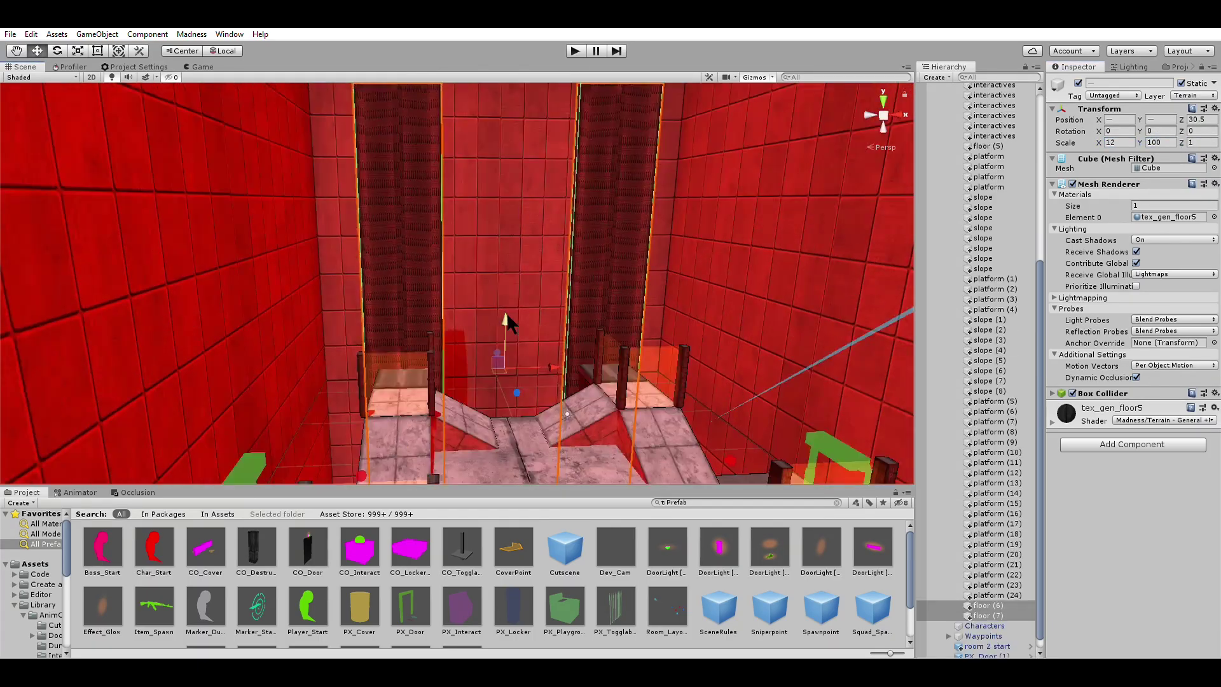
# - Apply the orange-red water material from the mad textures folder to the tall strips on the back wall
pyautogui.moveTo(509, 321); pyautogui.dragTo(506, 439, button='right')
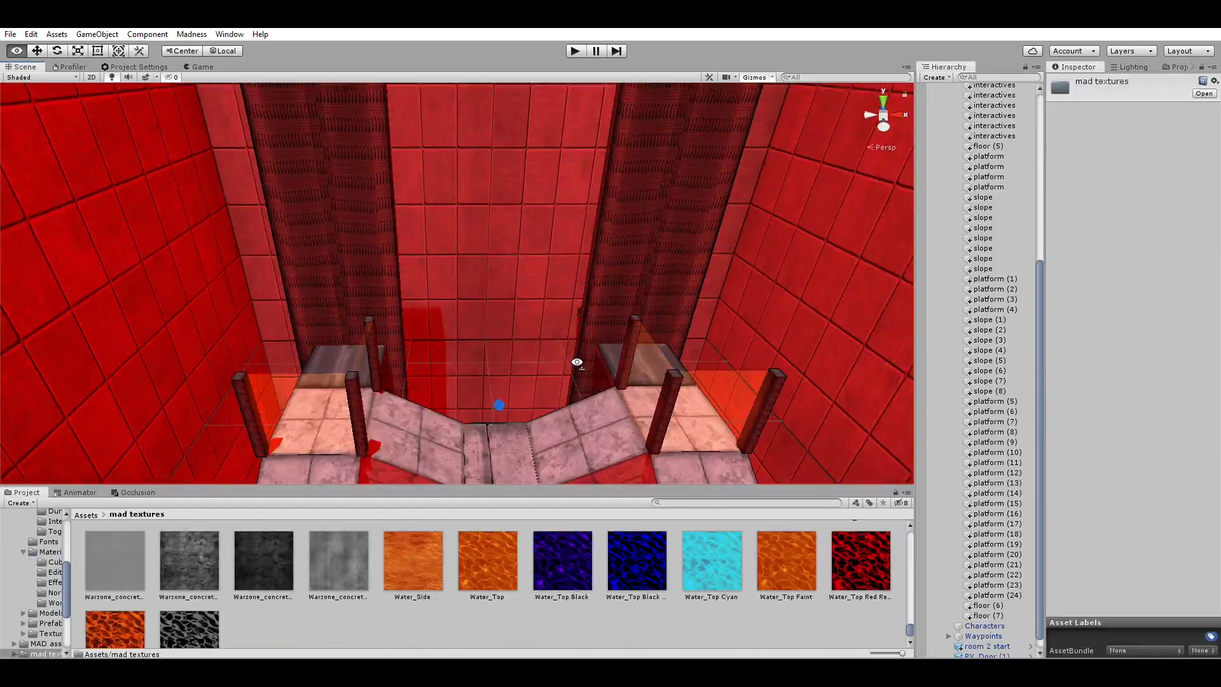
pyautogui.moveTo(115, 601); pyautogui.dragTo(534, 299)
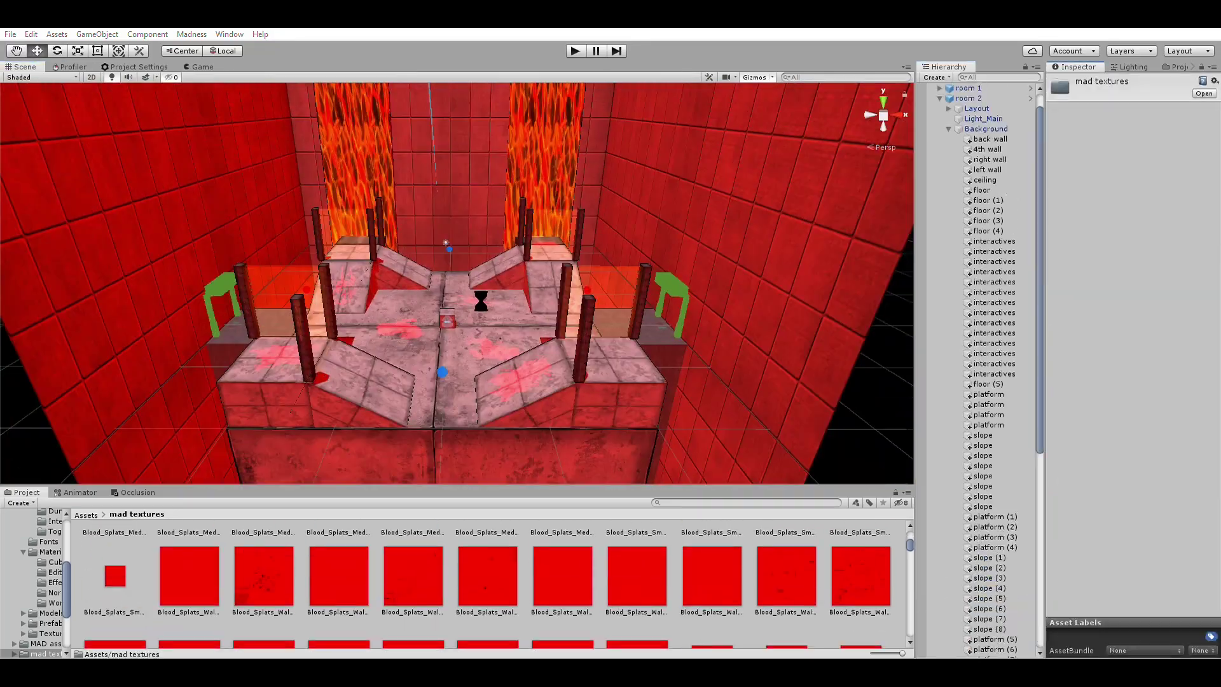
# - Examine room 2's lava strips, blood decals, platforms and slopes from several angles and distances
pyautogui.moveTo(485, 305); pyautogui.dragTo(498, 309, button='middle')
pyautogui.moveTo(538, 209); pyautogui.dragTo(538, 237, button='right')
pyautogui.moveTo(561, 237); pyautogui.dragTo(529, 246, button='middle')
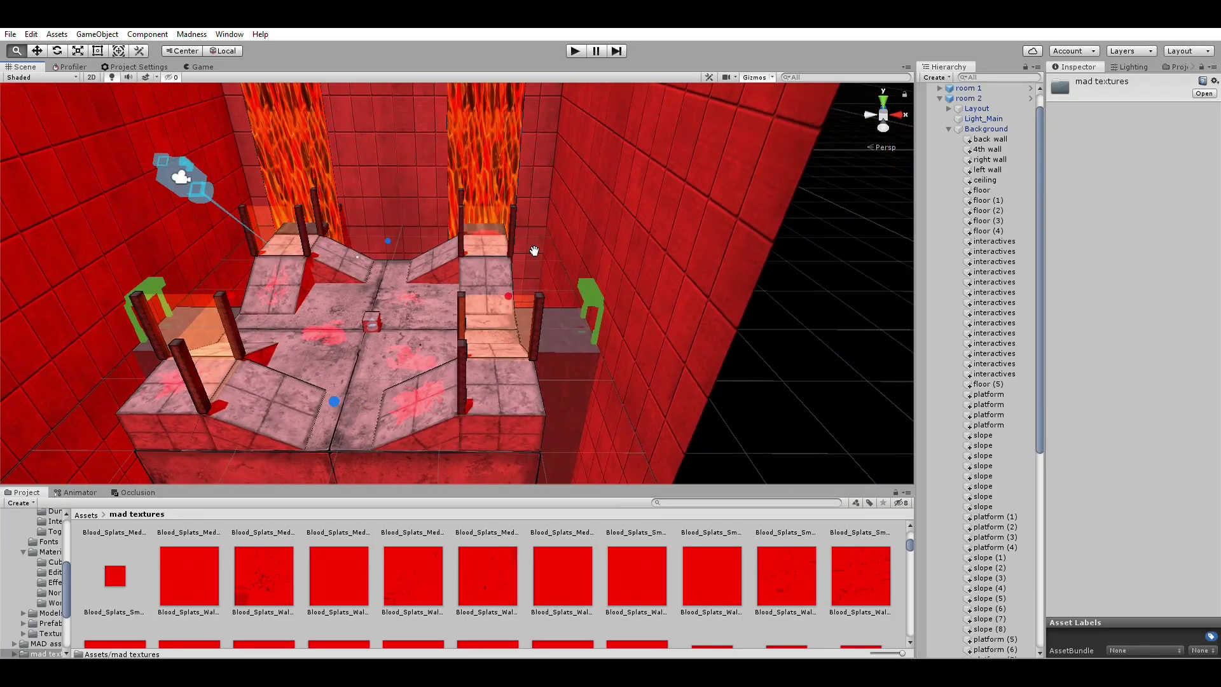
pyautogui.scroll(2, 528, 245)
pyautogui.scroll(-2, 529, 246)
pyautogui.moveTo(443, 204); pyautogui.dragTo(490, 244, button='middle')
pyautogui.scroll(-2, 507, 259)
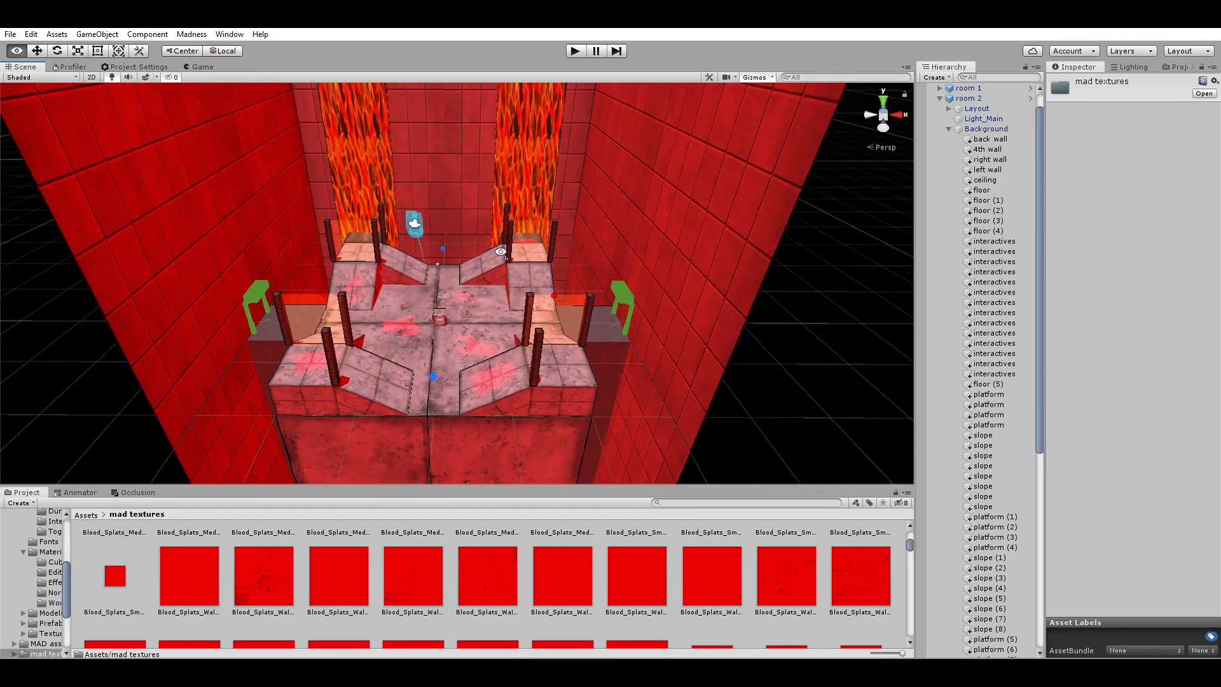
pyautogui.keyDown('alt'); pyautogui.moveTo(490, 242); pyautogui.dragTo(494, 252); pyautogui.keyUp('alt')
pyautogui.scroll(5, 490, 261)
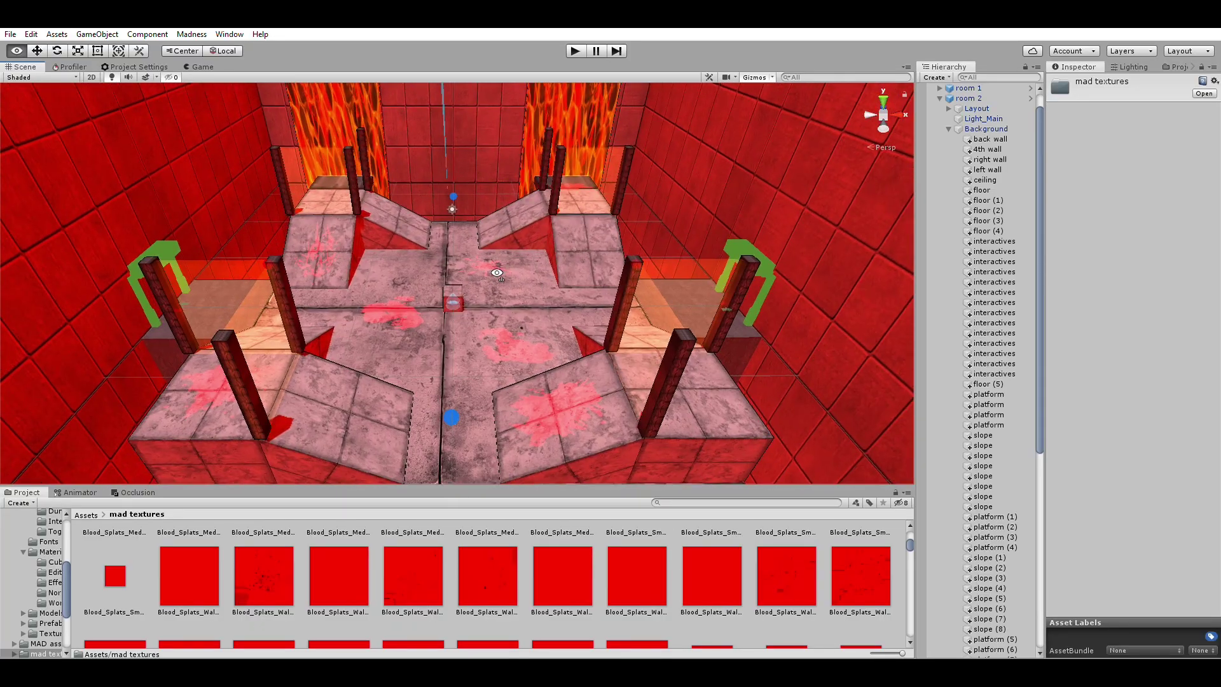
pyautogui.scroll(-3, 493, 270)
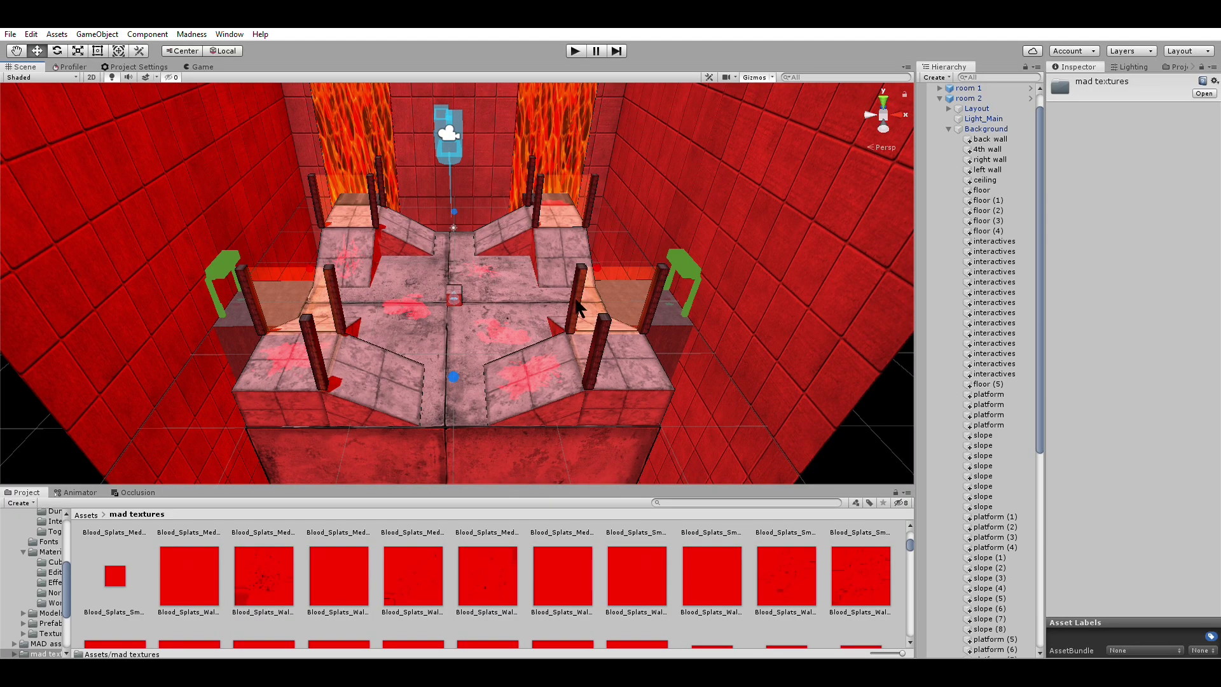
# - Select room 2's original platforms and slopes plus floor through floor (4), and set their tag to Floor
pyautogui.click(988, 393)
pyautogui.keyDown('shift'); pyautogui.click(983, 507); pyautogui.keyUp('shift')
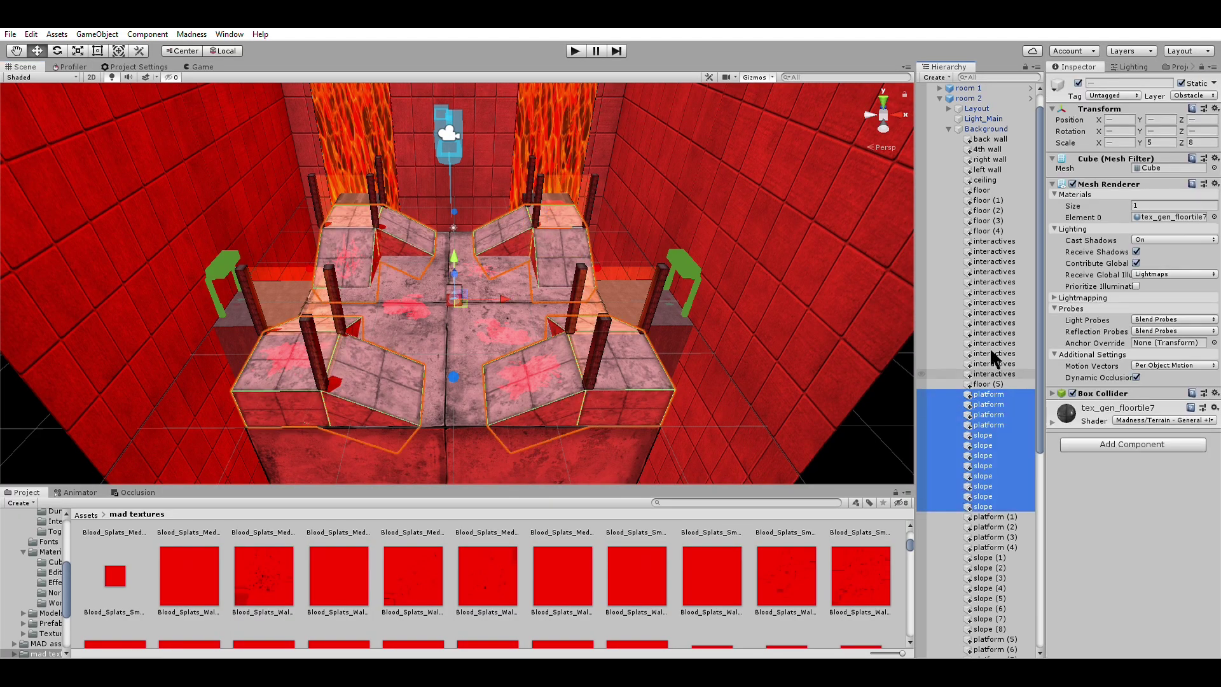
pyautogui.keyDown('ctrl'); pyautogui.click(982, 190); pyautogui.keyUp('ctrl')
pyautogui.keyDown('ctrl'); pyautogui.click(981, 200); pyautogui.keyUp('ctrl')
pyautogui.keyDown('ctrl'); pyautogui.click(979, 209); pyautogui.keyUp('ctrl')
pyautogui.keyDown('ctrl'); pyautogui.click(980, 220); pyautogui.keyUp('ctrl')
pyautogui.keyDown('ctrl'); pyautogui.click(979, 231); pyautogui.keyUp('ctrl')
pyautogui.scroll(5, 482, 273)
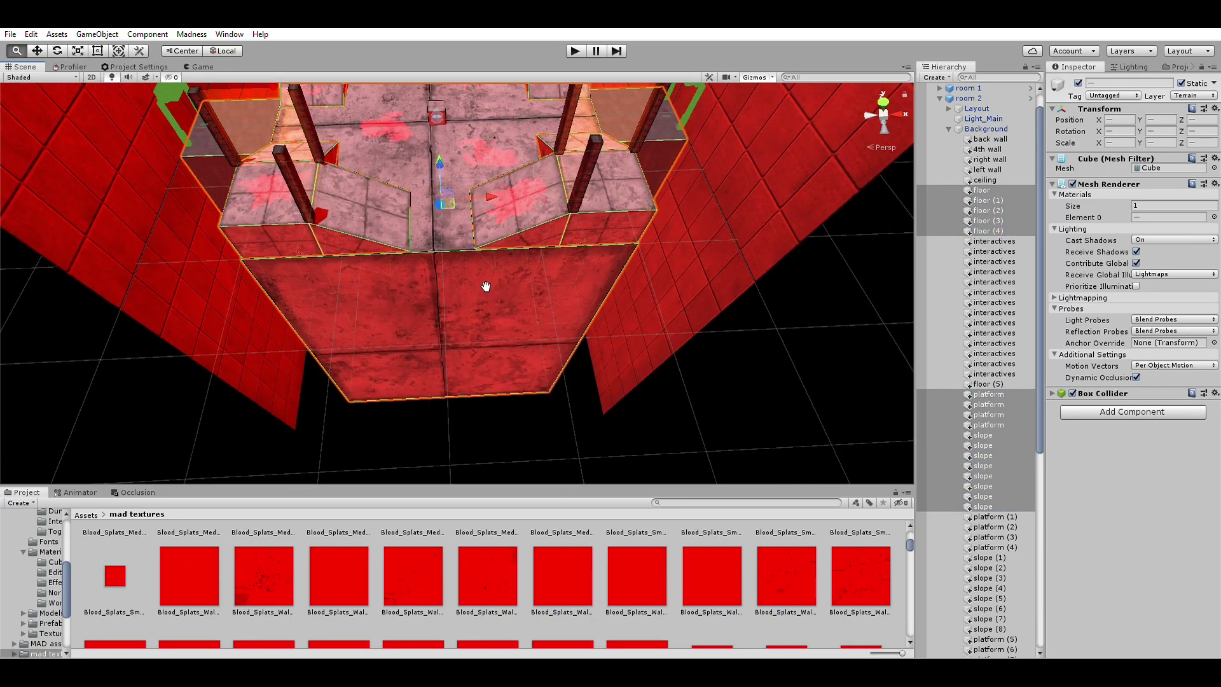
pyautogui.scroll(-10, 486, 286)
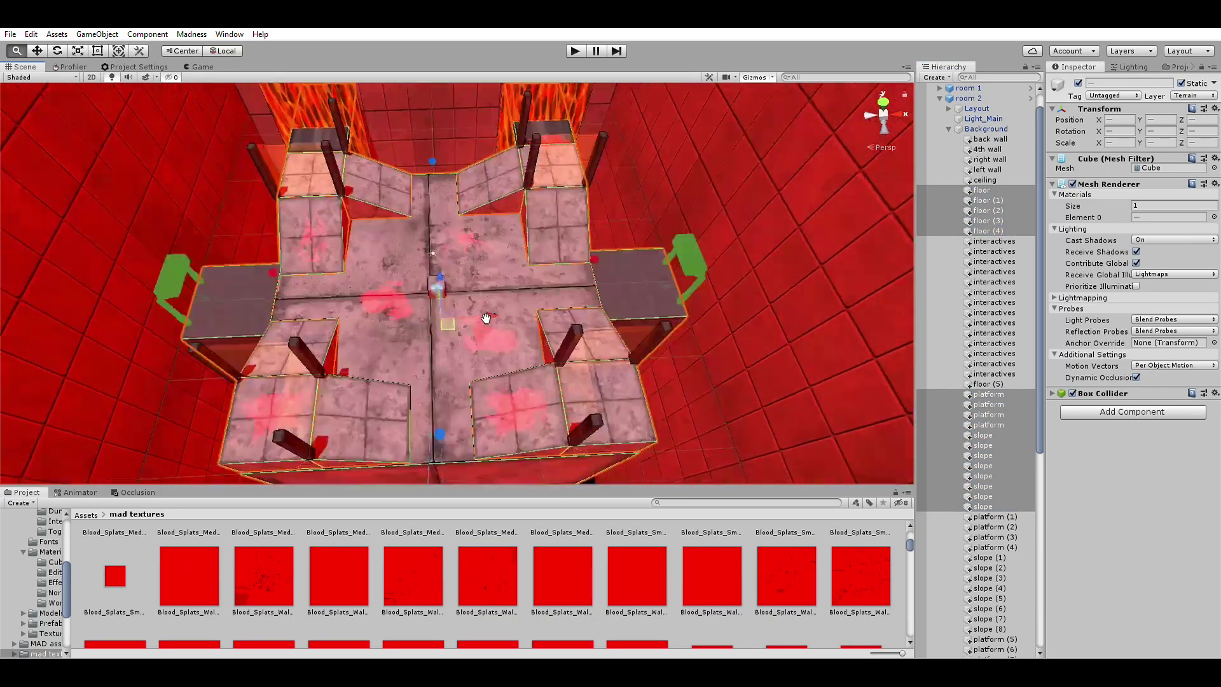
pyautogui.scroll(-3, 485, 323)
pyautogui.moveTo(1056, 229); pyautogui.dragTo(959, 127)
pyautogui.click(1019, 94)
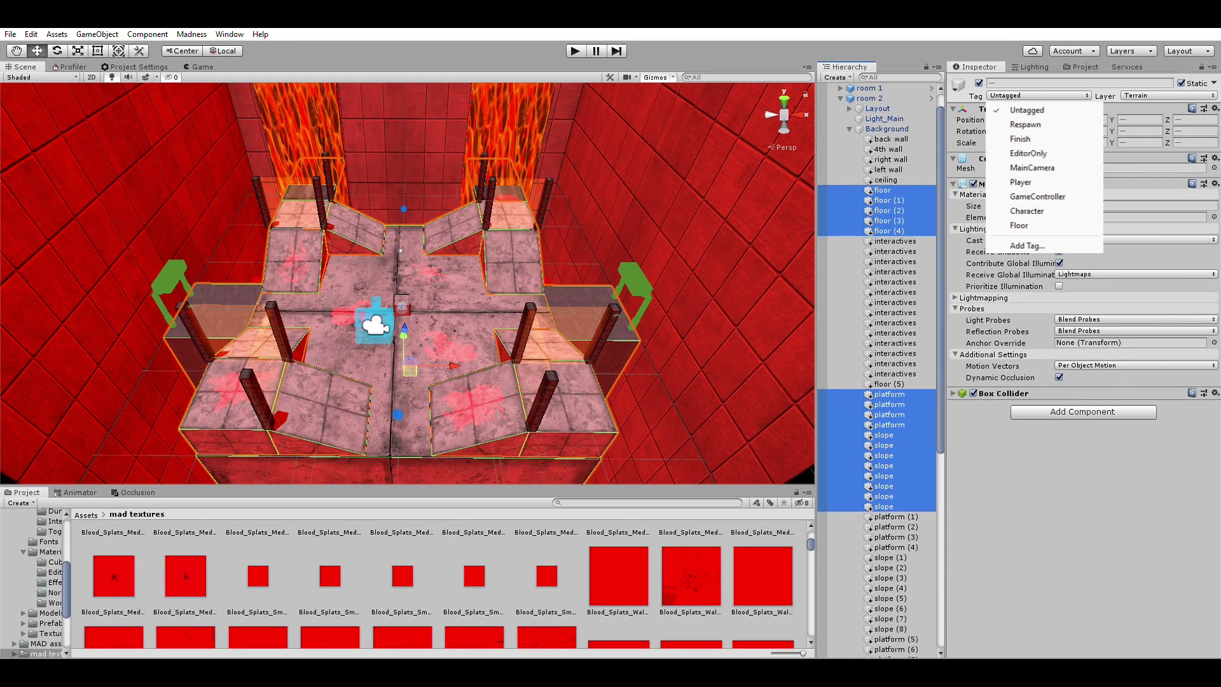
# - Examine room 2's floors, platforms and slopes from several angles
pyautogui.keyDown('alt'); pyautogui.moveTo(560, 210); pyautogui.dragTo(643, 306); pyautogui.keyUp('alt')
pyautogui.click(643, 305)
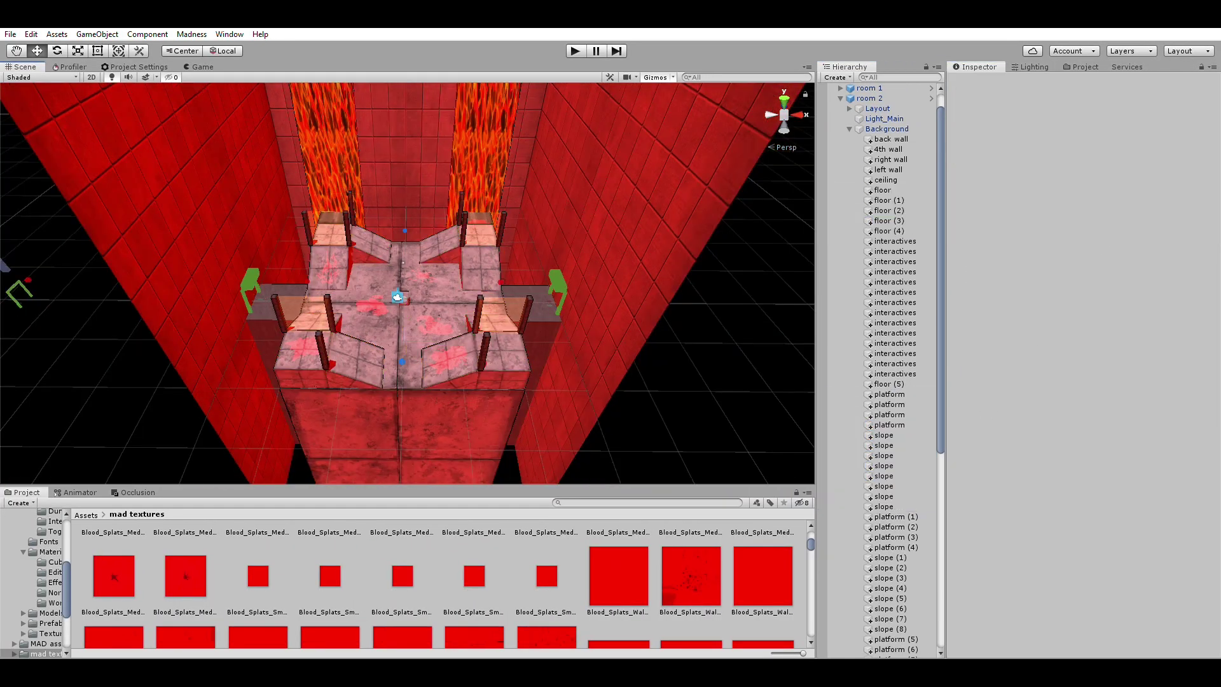
pyautogui.press('w')
pyautogui.moveTo(728, 354); pyautogui.dragTo(597, 291, button='right')
pyautogui.press('w')
pyautogui.moveTo(596, 291); pyautogui.dragTo(591, 201)
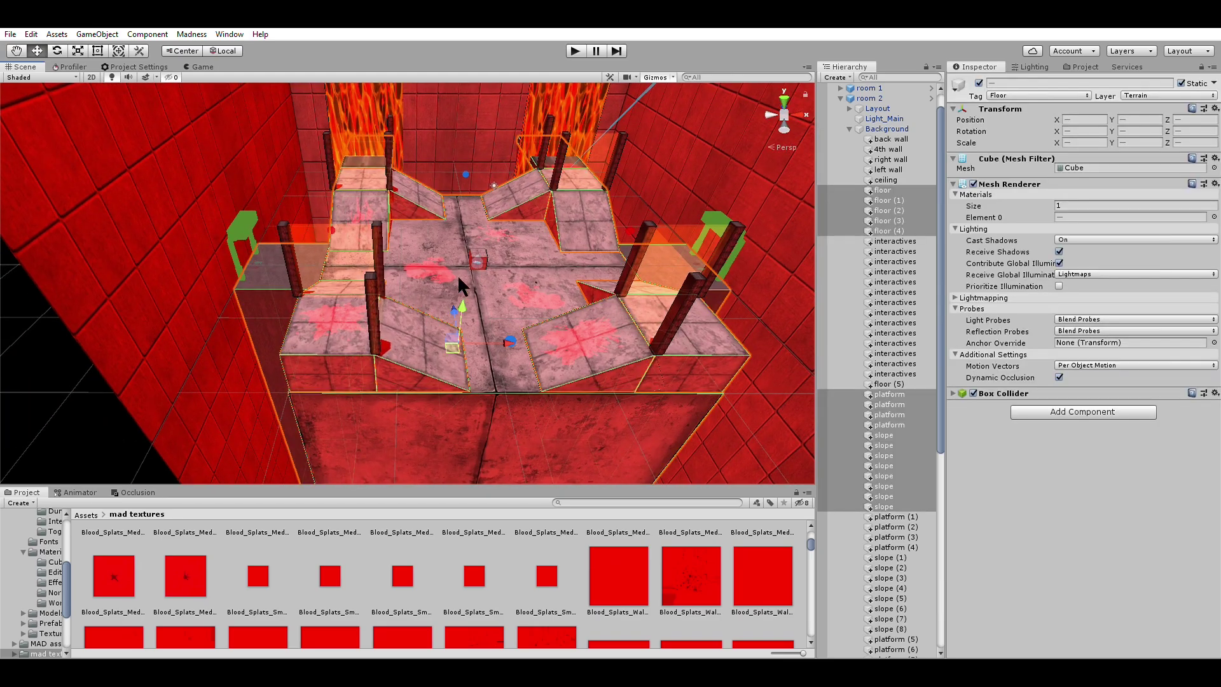
pyautogui.moveTo(416, 231); pyautogui.dragTo(336, 369, button='right')
pyautogui.moveTo(529, 216); pyautogui.dragTo(495, 202, button='right')
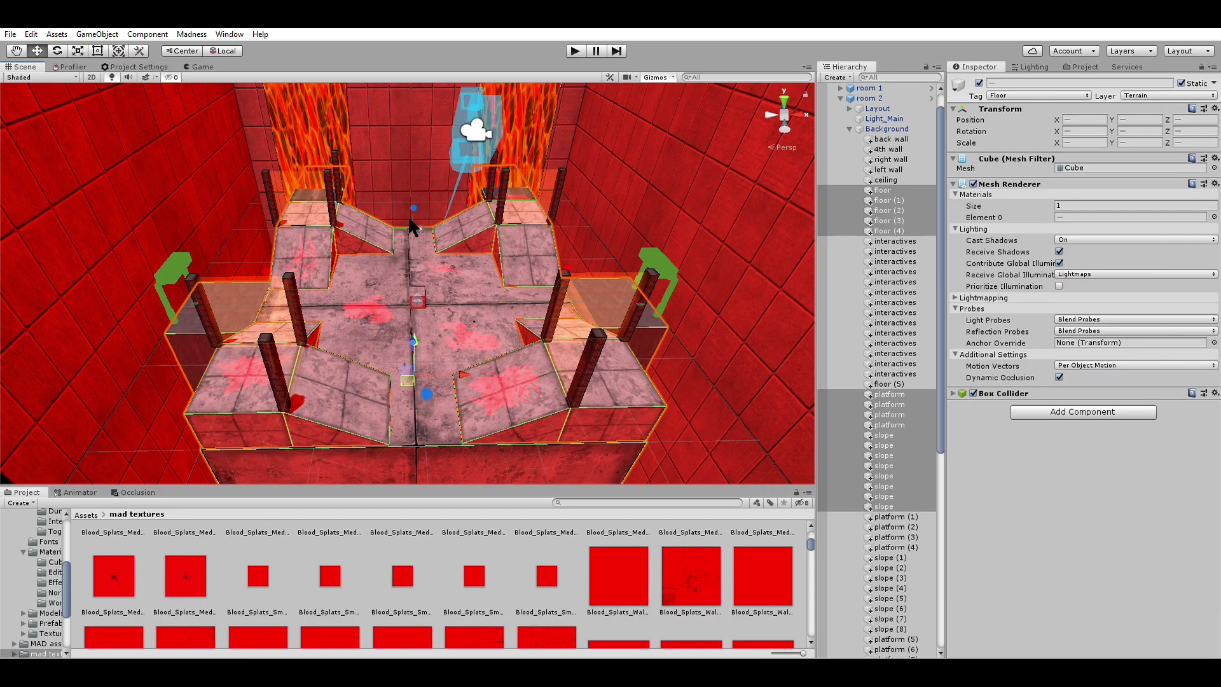
pyautogui.moveTo(473, 243); pyautogui.dragTo(469, 239, button='right')
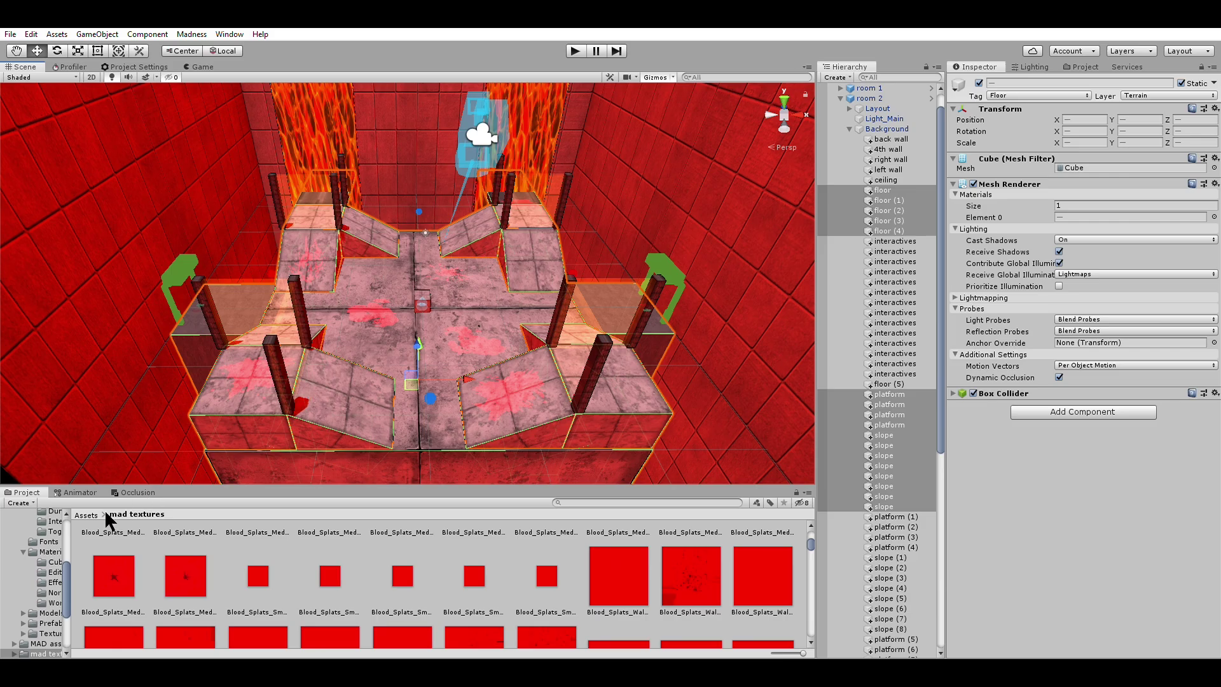
# - List all prefabs and place a Waypoint prefab on the floor between the two front slopes
pyautogui.scroll(5, 54, 550)
pyautogui.click(45, 543)
pyautogui.click(191, 355)
pyautogui.moveTo(191, 355); pyautogui.dragTo(535, 402, button='right')
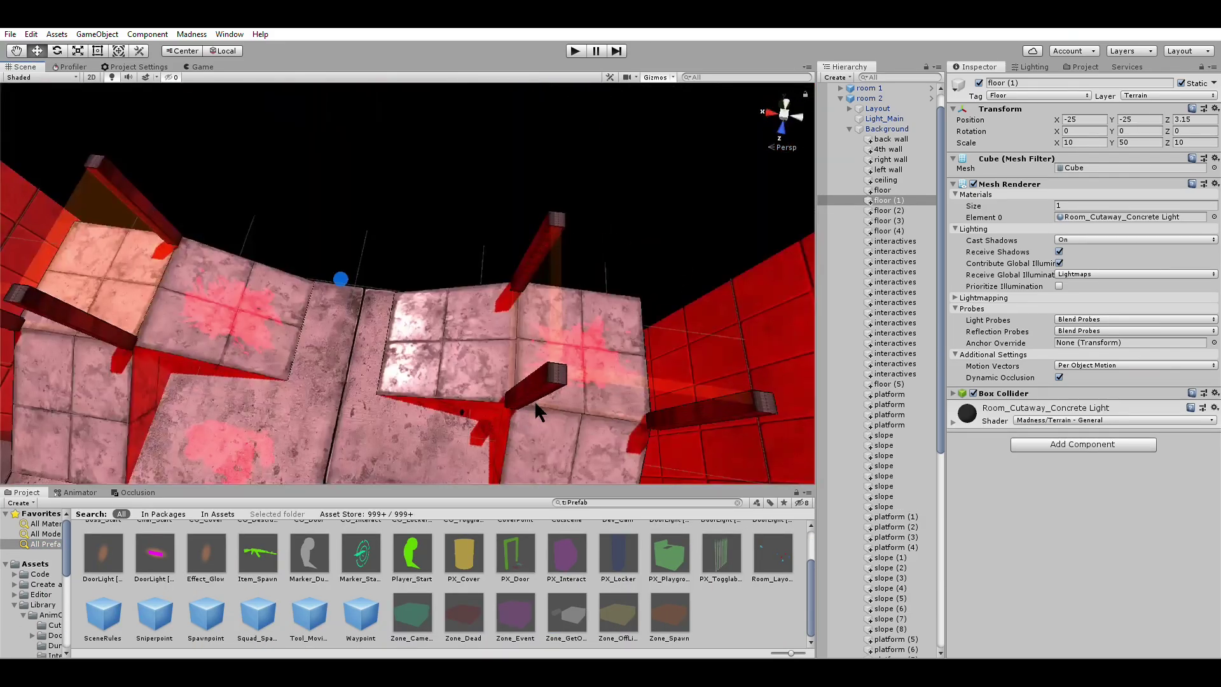
pyautogui.scroll(1, 374, 611)
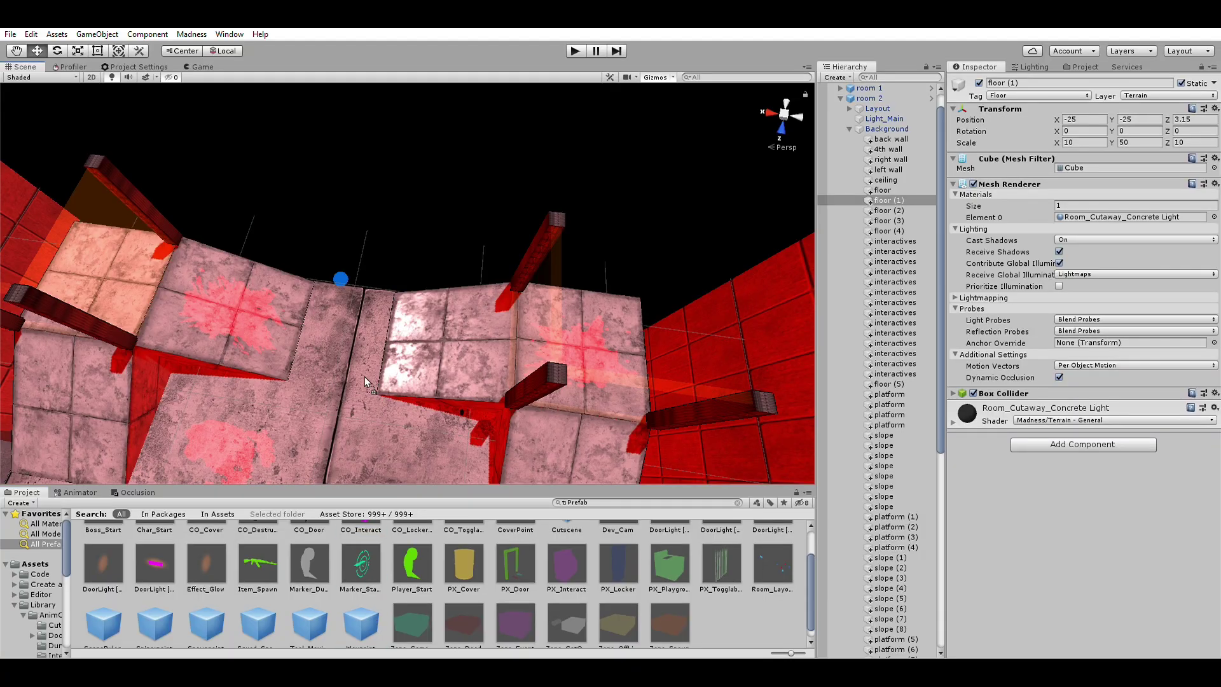
pyautogui.click(351, 315)
pyautogui.moveTo(351, 314)
pyautogui.mouseDown(button='right')
pyautogui.moveTo(395, 307)
pyautogui.moveTo(360, 298)
pyautogui.mouseUp(button='right')
pyautogui.moveTo(359, 304); pyautogui.dragTo(353, 305)
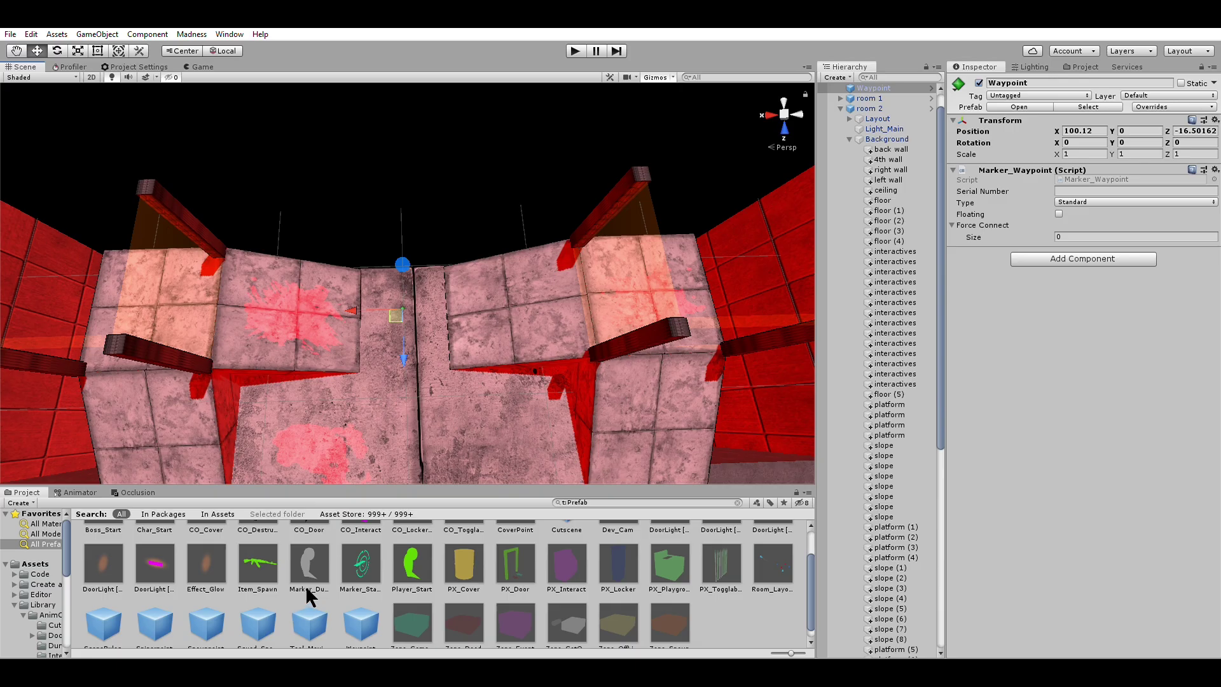
# - Place Waypoint prefabs on the front-right corner's inner slope, its platform and its side slope
pyautogui.scroll(-1, 302, 598)
pyautogui.moveTo(361, 612); pyautogui.dragTo(301, 310)
pyautogui.scroll(-3, 373, 427)
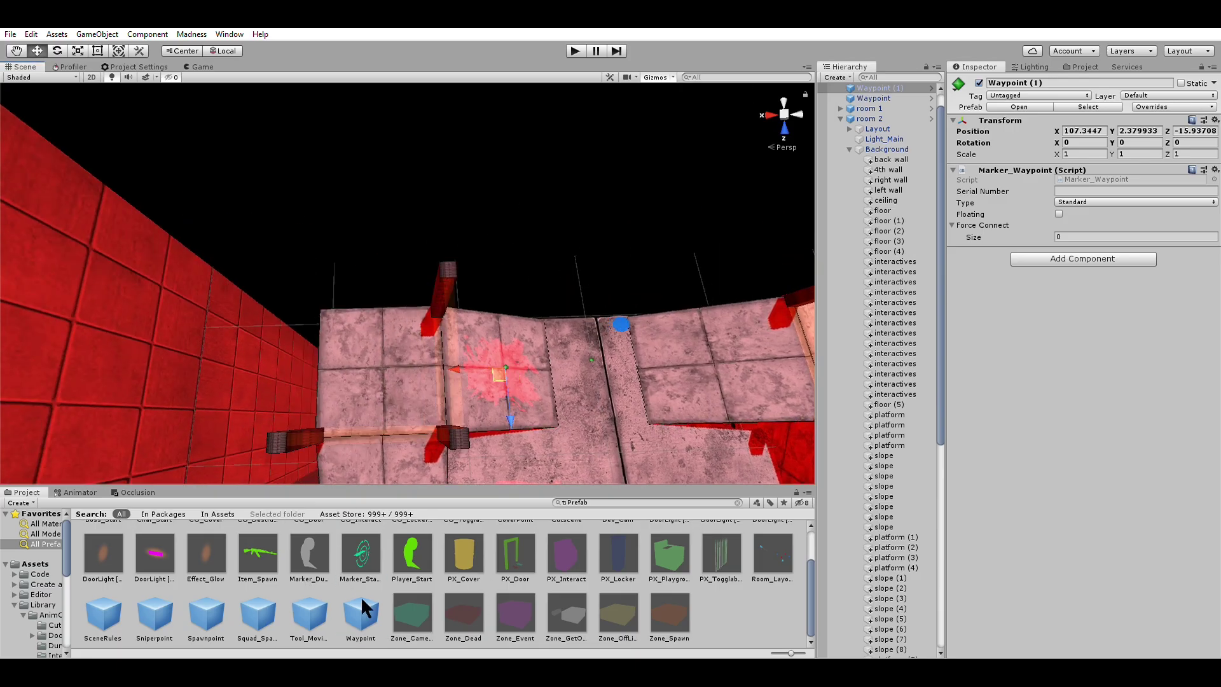
pyautogui.moveTo(361, 599); pyautogui.dragTo(384, 360)
pyautogui.keyDown('alt'); pyautogui.moveTo(385, 360); pyautogui.dragTo(170, 411); pyautogui.keyUp('alt')
pyautogui.moveTo(401, 606); pyautogui.dragTo(525, 364)
pyautogui.moveTo(543, 292)
pyautogui.mouseDown()
pyautogui.moveTo(536, 276)
pyautogui.moveTo(533, 294)
pyautogui.mouseUp()
# - Place Waypoint prefabs on the floor by the right doorway, the back-right side slope and the back-right platform
pyautogui.moveTo(361, 611); pyautogui.dragTo(428, 292)
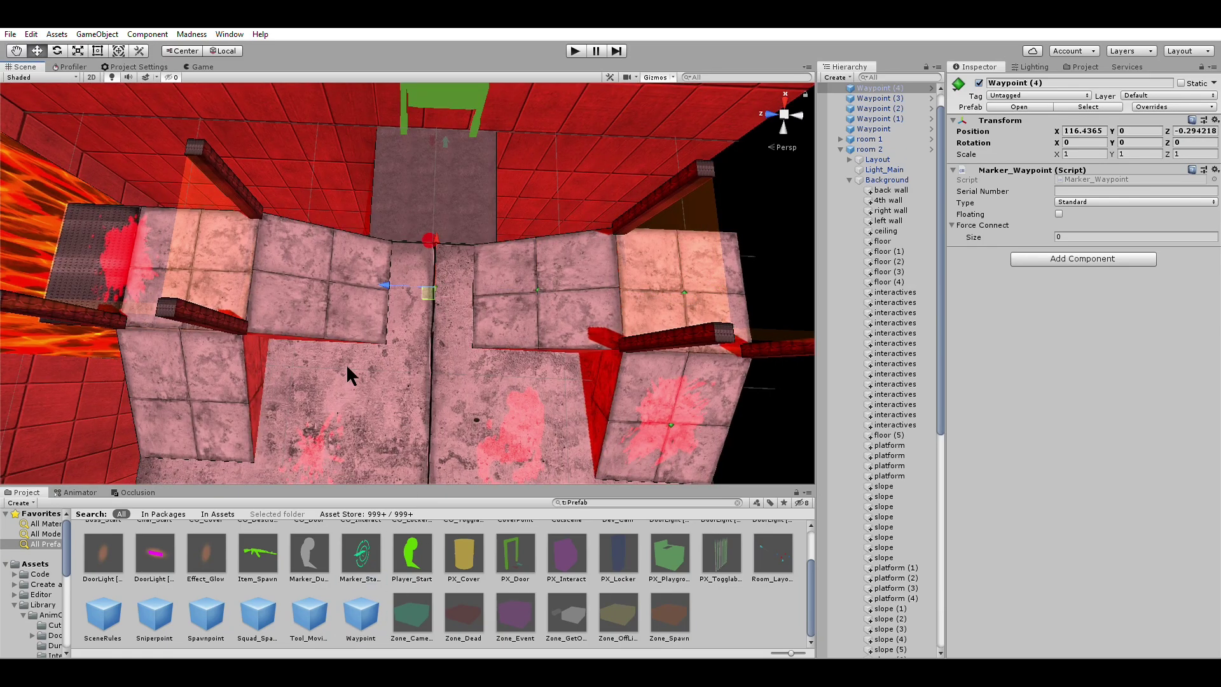
pyautogui.moveTo(331, 265); pyautogui.dragTo(332, 272)
pyautogui.moveTo(332, 276); pyautogui.dragTo(367, 281, button='middle')
pyautogui.moveTo(378, 605); pyautogui.dragTo(433, 305)
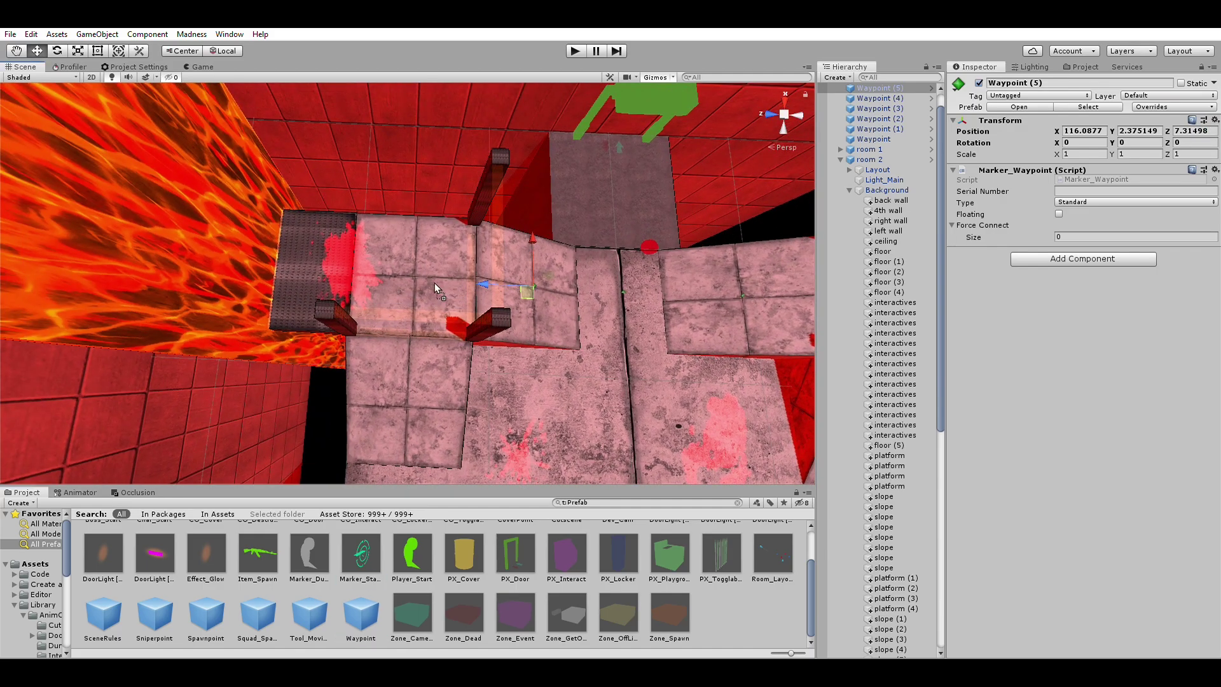
pyautogui.moveTo(414, 262); pyautogui.dragTo(413, 261)
# - Place Waypoint prefabs on the back-right corner's inner slope and on the floor between the two back slopes
pyautogui.keyDown('alt'); pyautogui.moveTo(496, 305); pyautogui.dragTo(198, 318); pyautogui.keyUp('alt')
pyautogui.keyDown('alt'); pyautogui.moveTo(198, 318); pyautogui.dragTo(192, 288, button='right'); pyautogui.keyUp('alt')
pyautogui.moveTo(184, 289); pyautogui.dragTo(275, 273, button='middle')
pyautogui.moveTo(343, 604); pyautogui.dragTo(411, 222)
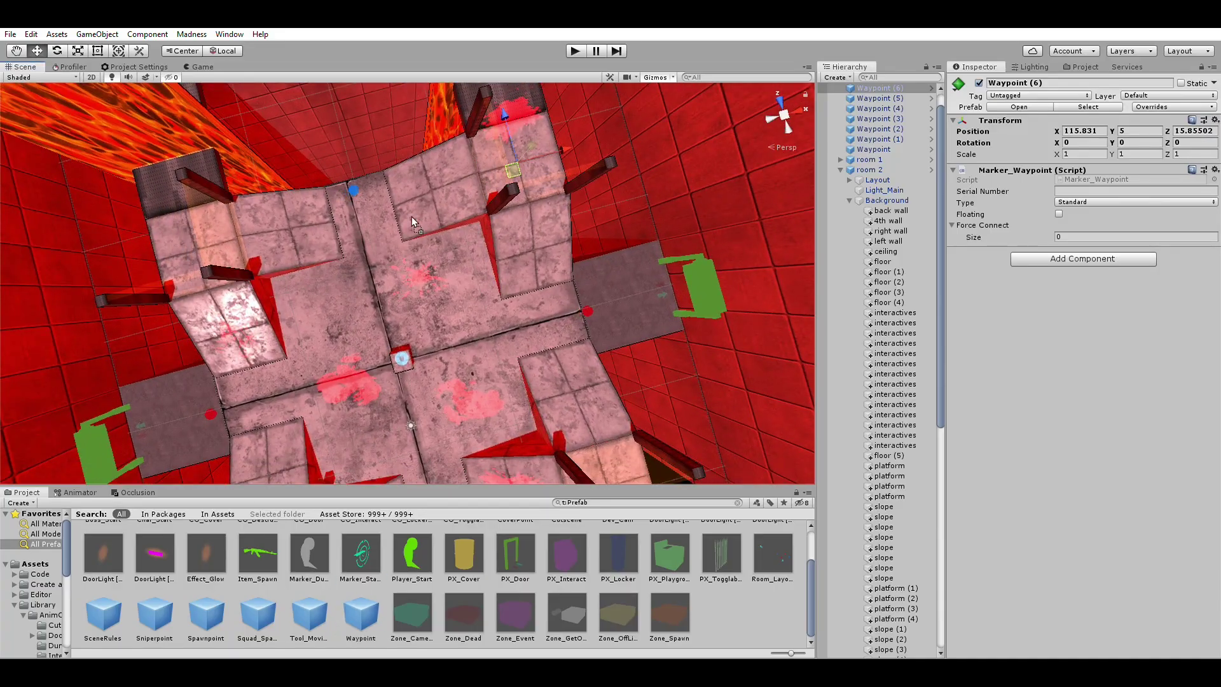
pyautogui.moveTo(433, 171); pyautogui.dragTo(431, 180)
pyautogui.keyDown('alt'); pyautogui.moveTo(417, 273); pyautogui.dragTo(365, 270); pyautogui.keyUp('alt')
pyautogui.scroll(10, 365, 272)
pyautogui.moveTo(318, 289); pyautogui.dragTo(381, 280, button='middle')
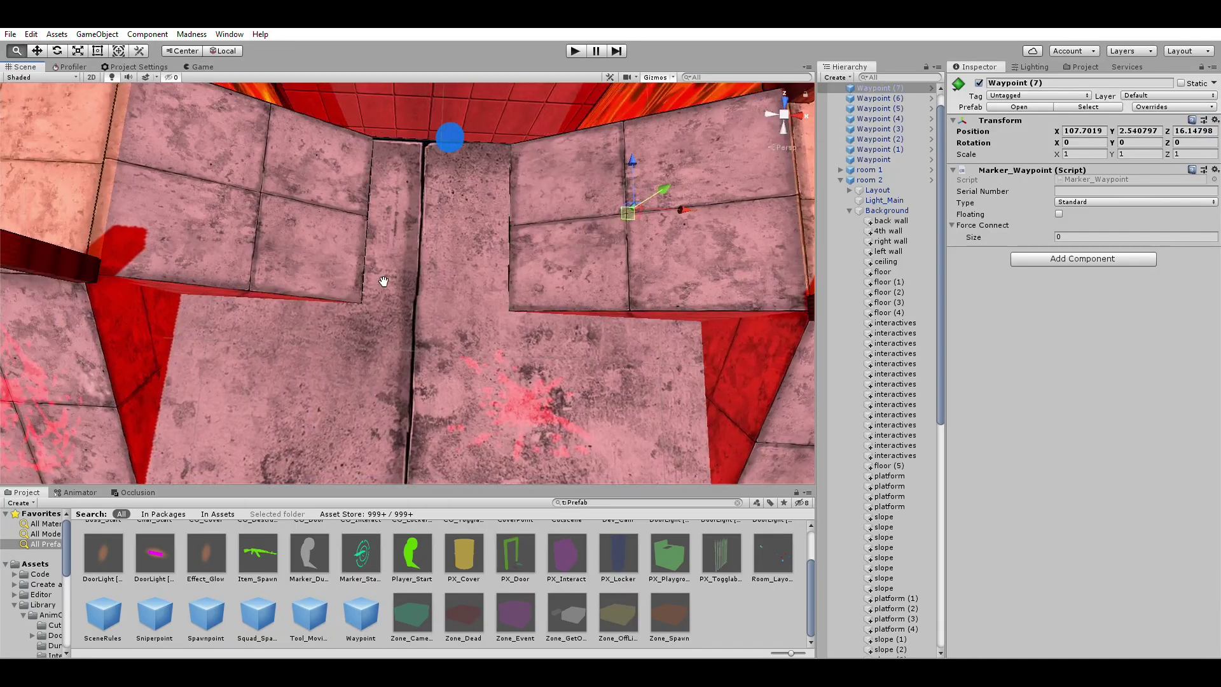
pyautogui.moveTo(361, 611); pyautogui.dragTo(452, 256)
pyautogui.moveTo(428, 208); pyautogui.dragTo(429, 209)
pyautogui.scroll(-5, 412, 339)
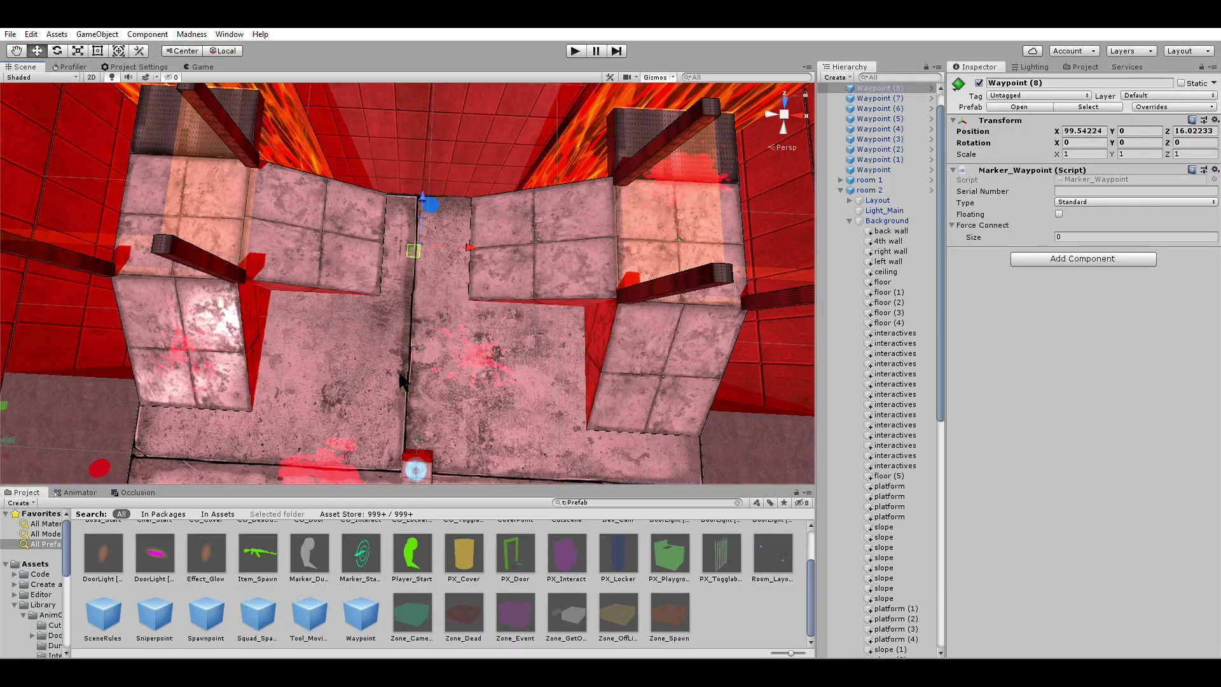
# - Place Waypoint prefabs on the back-left corner's inner slope and its platform
pyautogui.moveTo(368, 602); pyautogui.dragTo(322, 213)
pyautogui.moveTo(171, 185); pyautogui.dragTo(356, 229, button='middle')
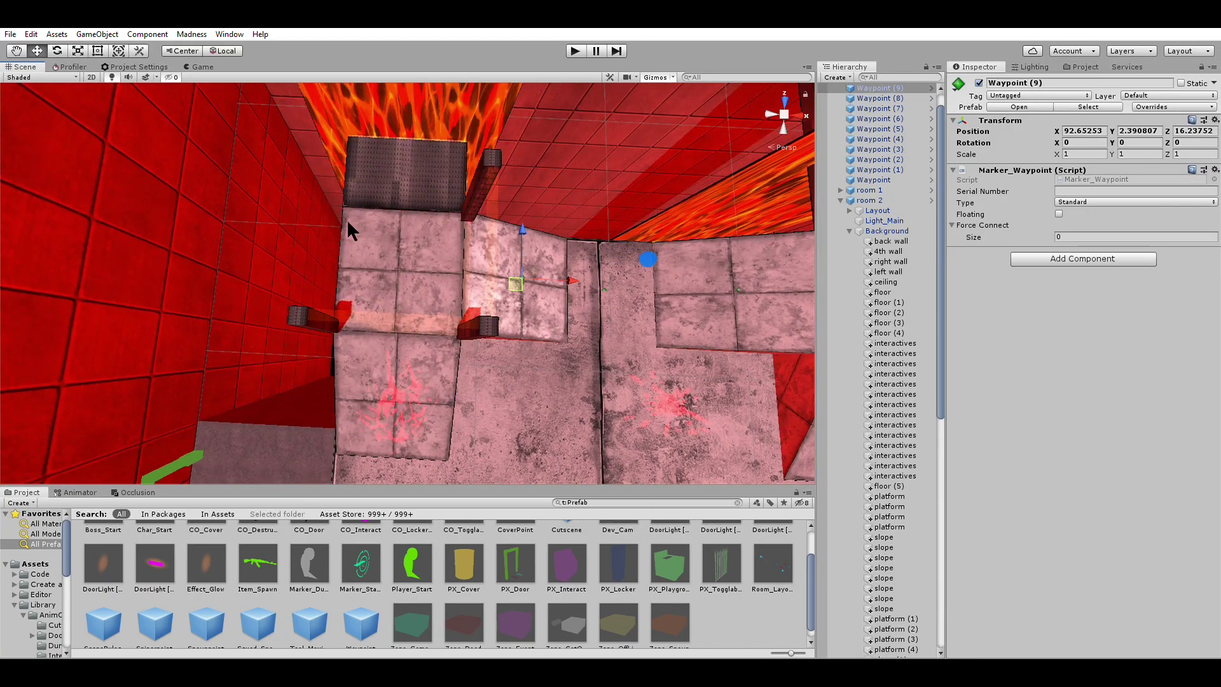
pyautogui.moveTo(367, 601); pyautogui.dragTo(391, 304)
pyautogui.moveTo(399, 257); pyautogui.dragTo(399, 257)
# - Place Waypoint prefabs on the back-left corner's side slope and on the floor by the left doorway
pyautogui.keyDown('alt'); pyautogui.moveTo(399, 257); pyautogui.dragTo(363, 326); pyautogui.keyUp('alt')
pyautogui.moveTo(364, 326); pyautogui.dragTo(392, 319, button='middle')
pyautogui.moveTo(344, 599); pyautogui.dragTo(322, 286)
pyautogui.hotkey('ctrl', 'z')
pyautogui.moveTo(364, 607); pyautogui.dragTo(401, 337)
pyautogui.moveTo(429, 275); pyautogui.dragTo(422, 290)
pyautogui.moveTo(360, 611); pyautogui.dragTo(339, 318)
pyautogui.moveTo(316, 272); pyautogui.dragTo(317, 279)
# - Place Waypoint prefabs on the front-left corner's side slope, its platform and its inner slope
pyautogui.moveTo(318, 281); pyautogui.dragTo(445, 255, button='middle')
pyautogui.moveTo(365, 605); pyautogui.dragTo(325, 400)
pyautogui.moveTo(315, 260); pyautogui.dragTo(315, 262)
pyautogui.moveTo(367, 608); pyautogui.dragTo(328, 401)
pyautogui.moveTo(328, 401); pyautogui.dragTo(200, 346, button='right')
pyautogui.moveTo(379, 320); pyautogui.dragTo(385, 105, button='middle')
pyautogui.moveTo(547, 117); pyautogui.dragTo(547, 127, button='middle')
pyautogui.moveTo(547, 127); pyautogui.dragTo(465, 249, button='right')
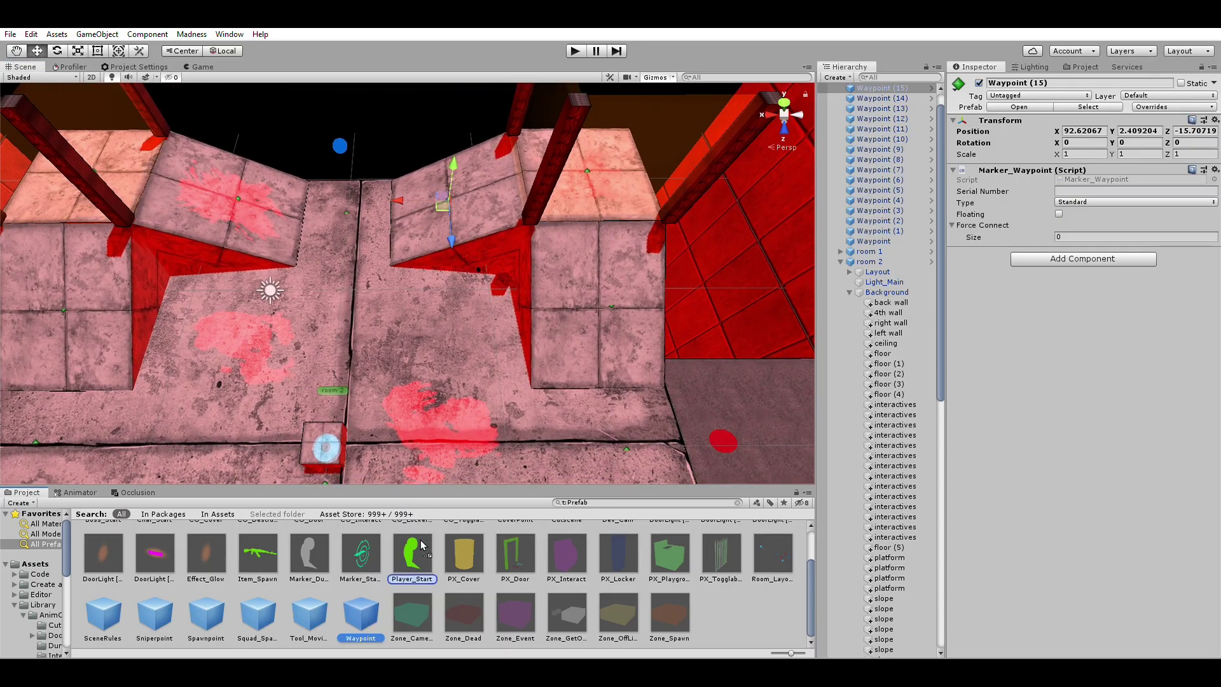
# - Place four Waypoint prefabs on the central floor, one in each quadrant around the small center block
pyautogui.scroll(1, 356, 573)
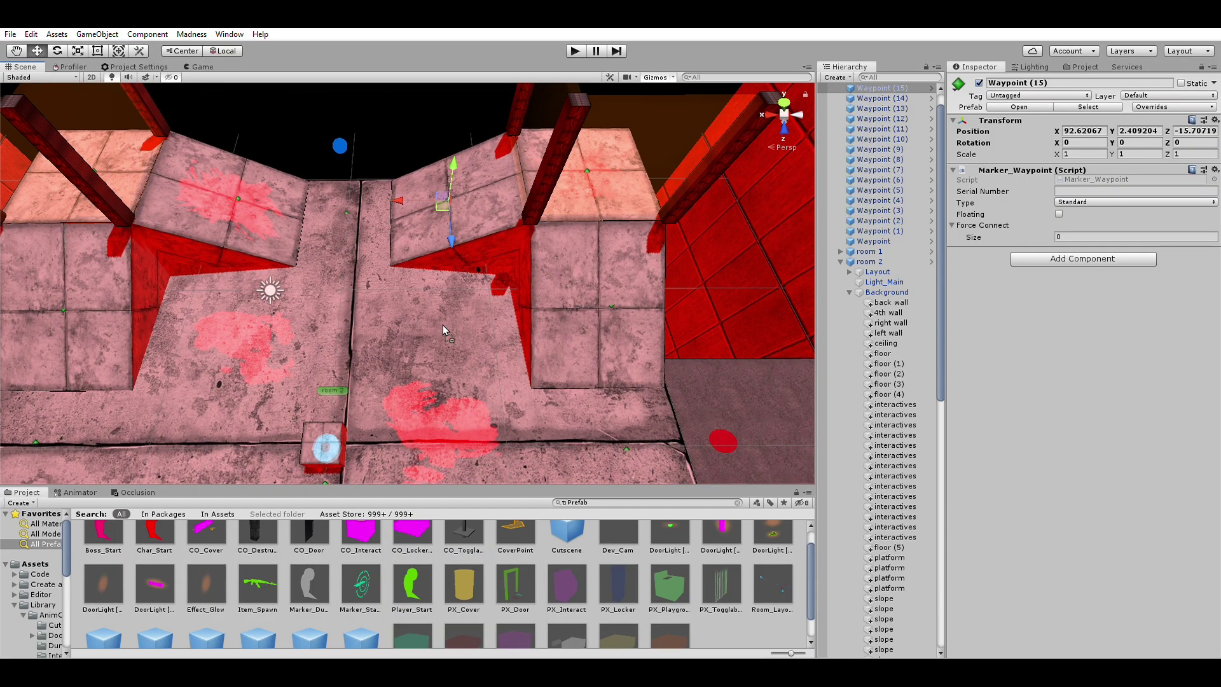
pyautogui.click(421, 342)
pyautogui.scroll(-1, 354, 597)
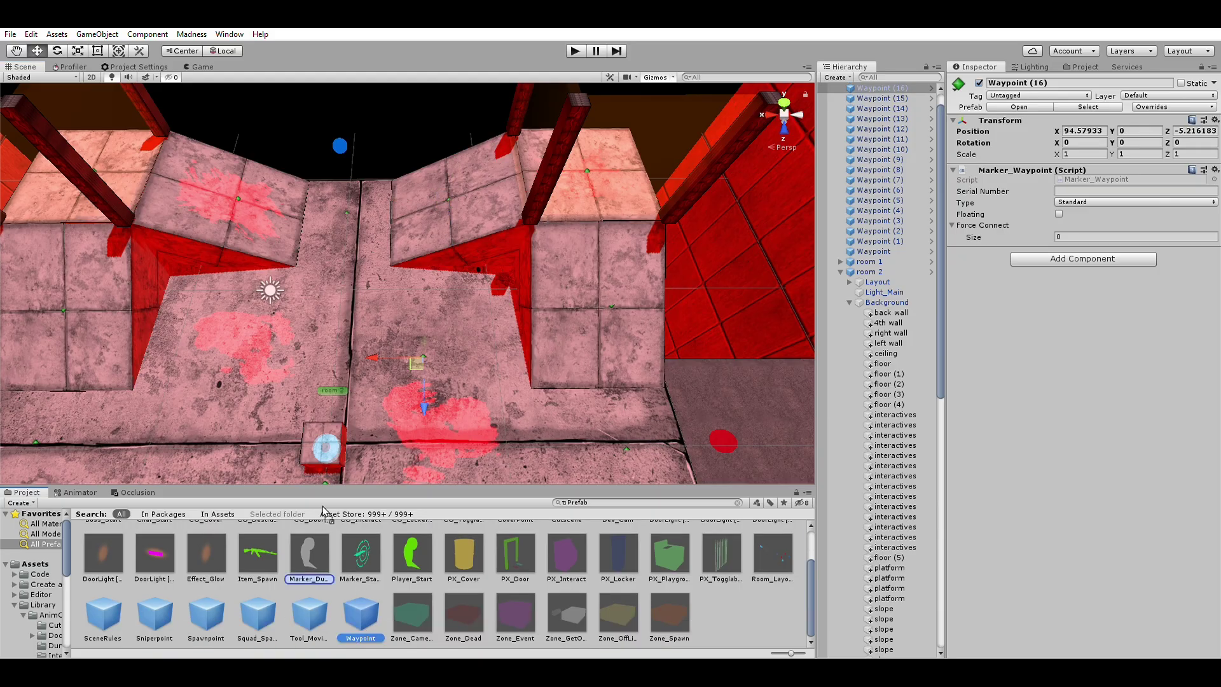
pyautogui.moveTo(237, 337); pyautogui.dragTo(238, 337)
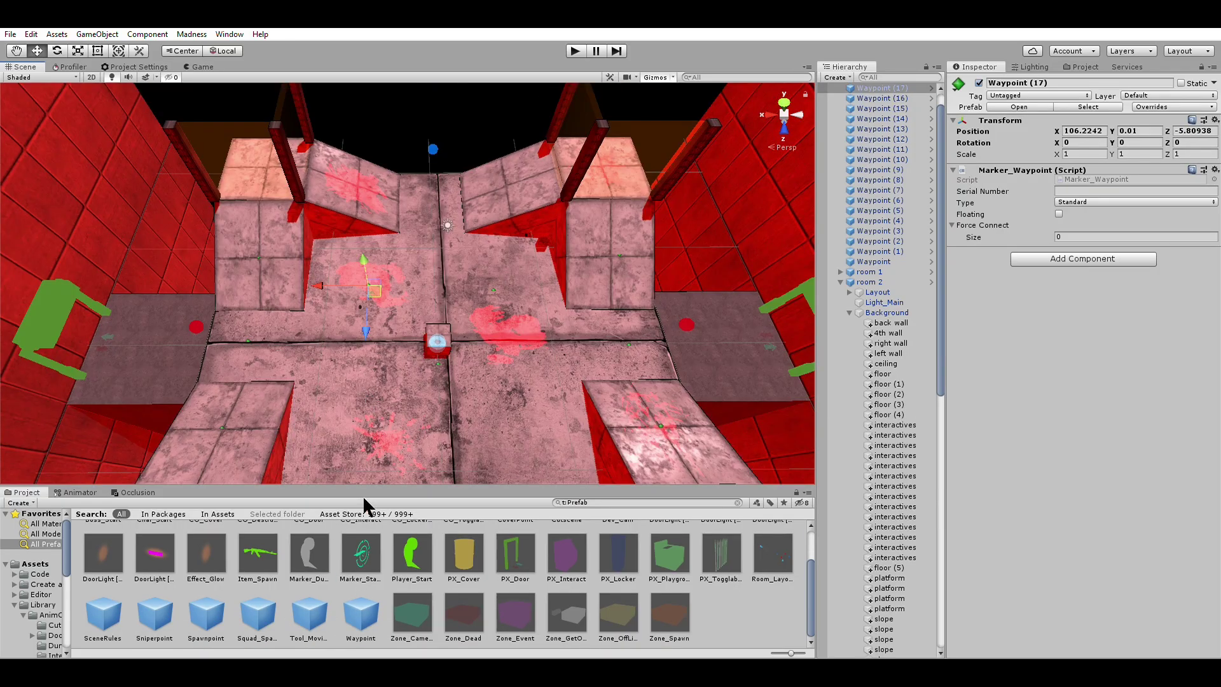
pyautogui.click(373, 617)
pyautogui.moveTo(374, 615); pyautogui.dragTo(367, 425)
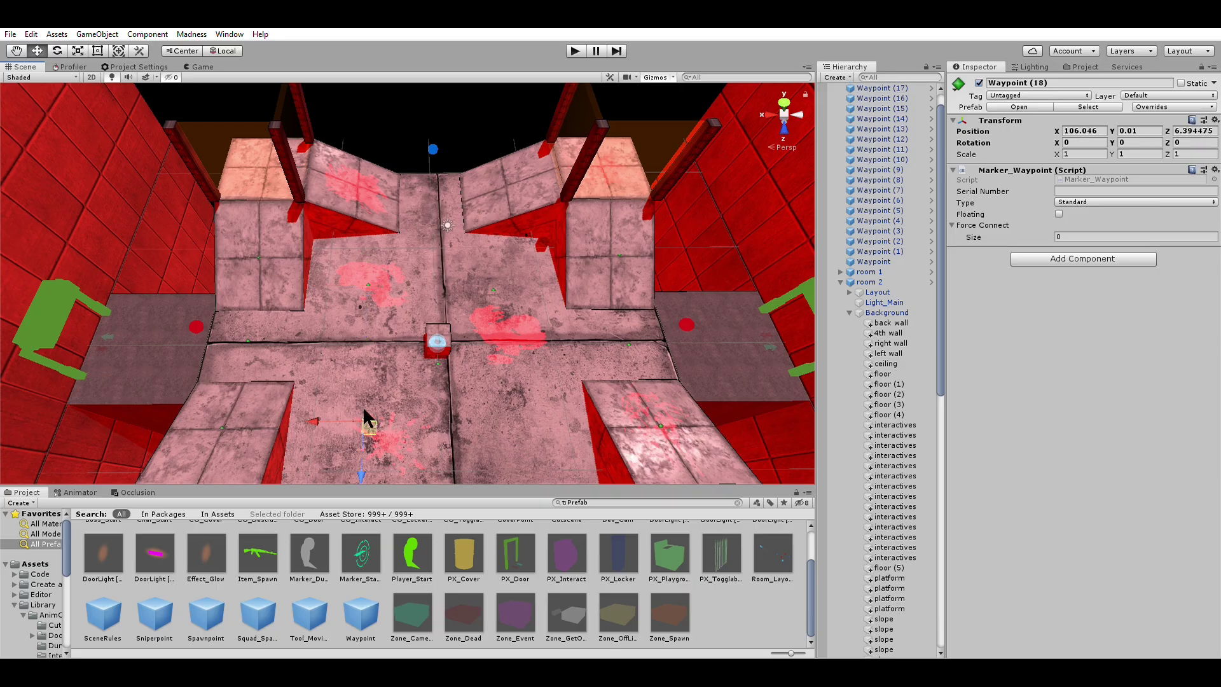
pyautogui.moveTo(366, 613); pyautogui.dragTo(544, 450)
# - Select all the placed waypoints and rename them "room 2 waypoint"
pyautogui.moveTo(519, 407); pyautogui.dragTo(431, 342)
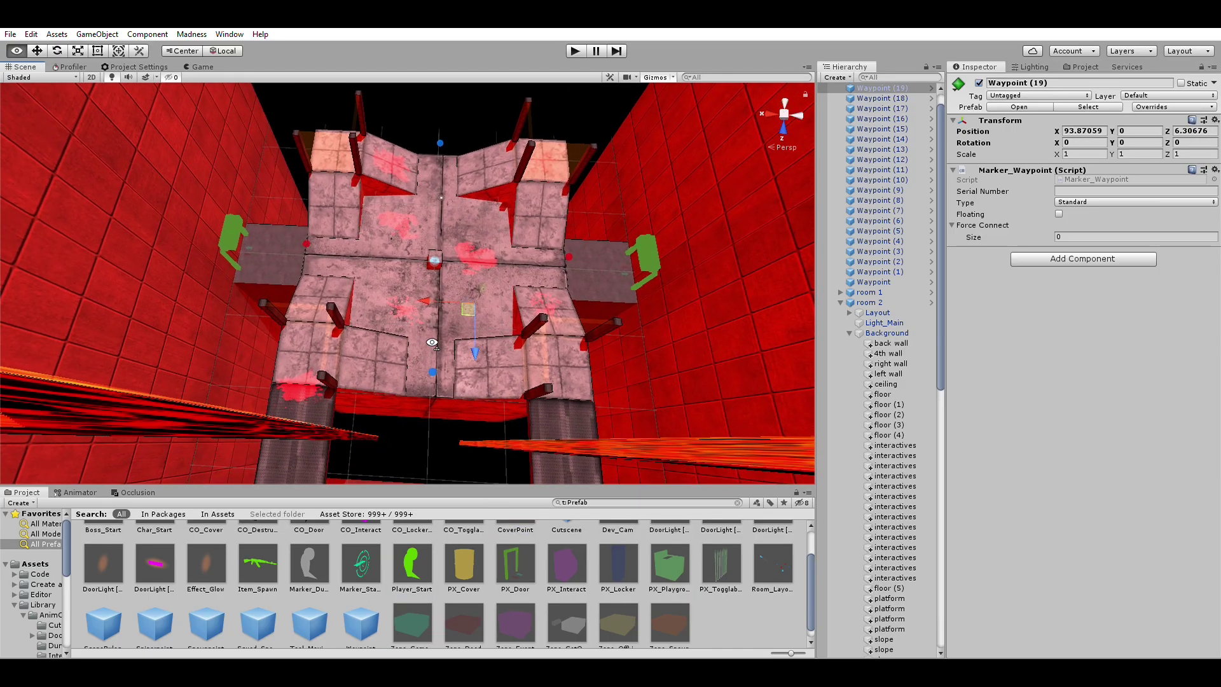
pyautogui.scroll(4, 448, 322)
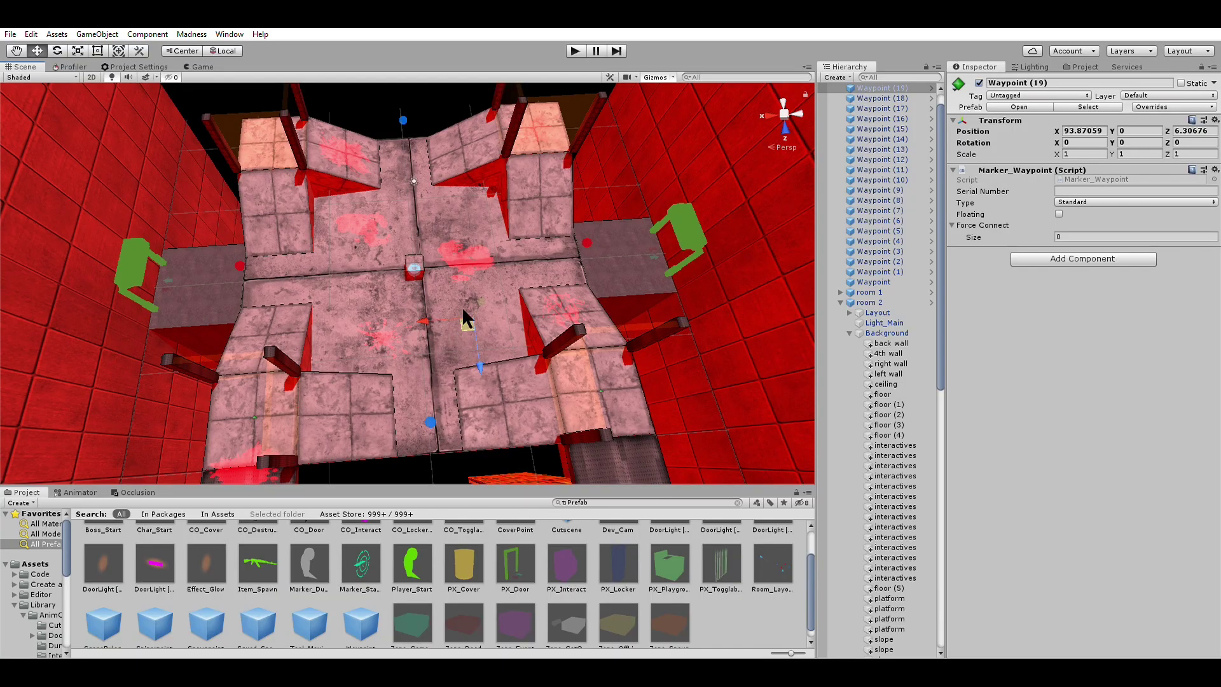
pyautogui.scroll(2, 463, 315)
pyautogui.scroll(2, 530, 280)
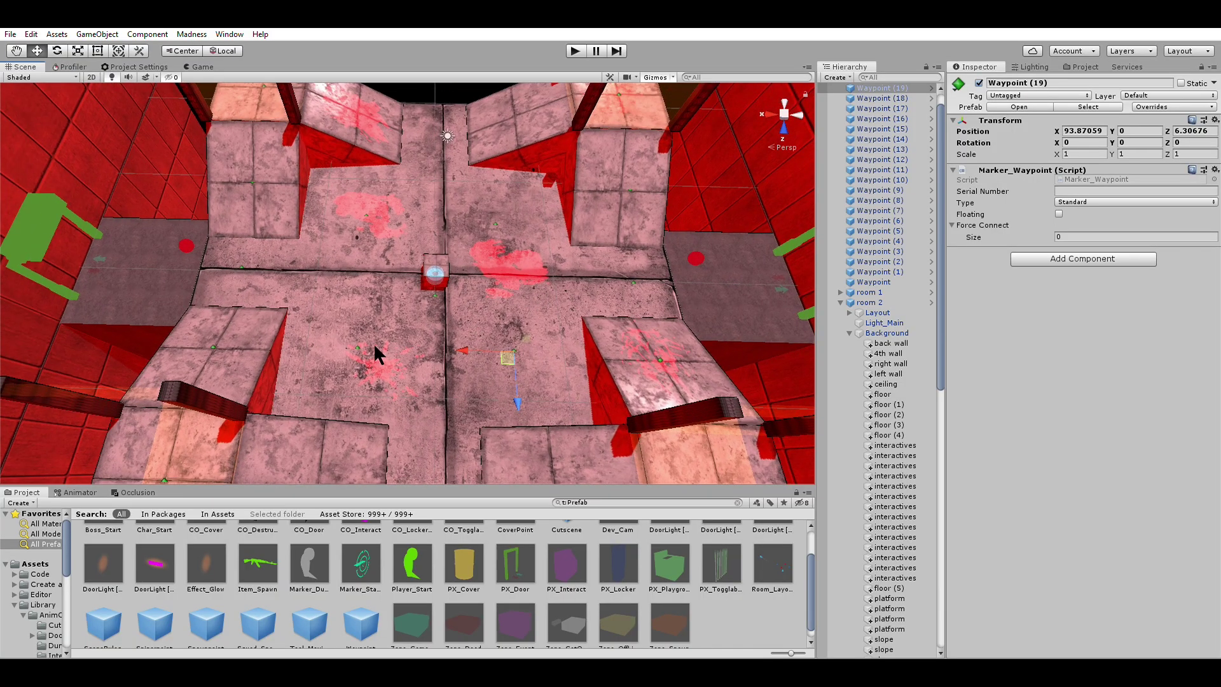
pyautogui.scroll(-4, 382, 336)
pyautogui.moveTo(396, 333); pyautogui.dragTo(459, 296, button='right')
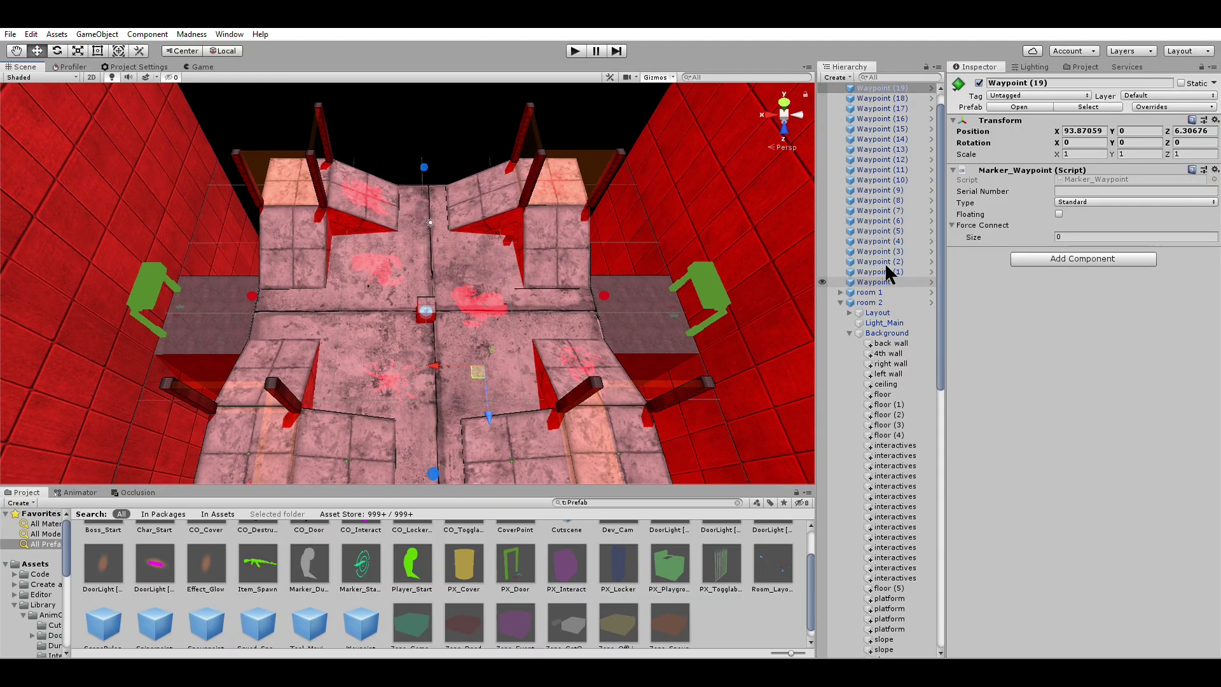
pyautogui.keyDown('shift'); pyautogui.click(877, 282); pyautogui.keyUp('shift')
pyautogui.click(1025, 81)
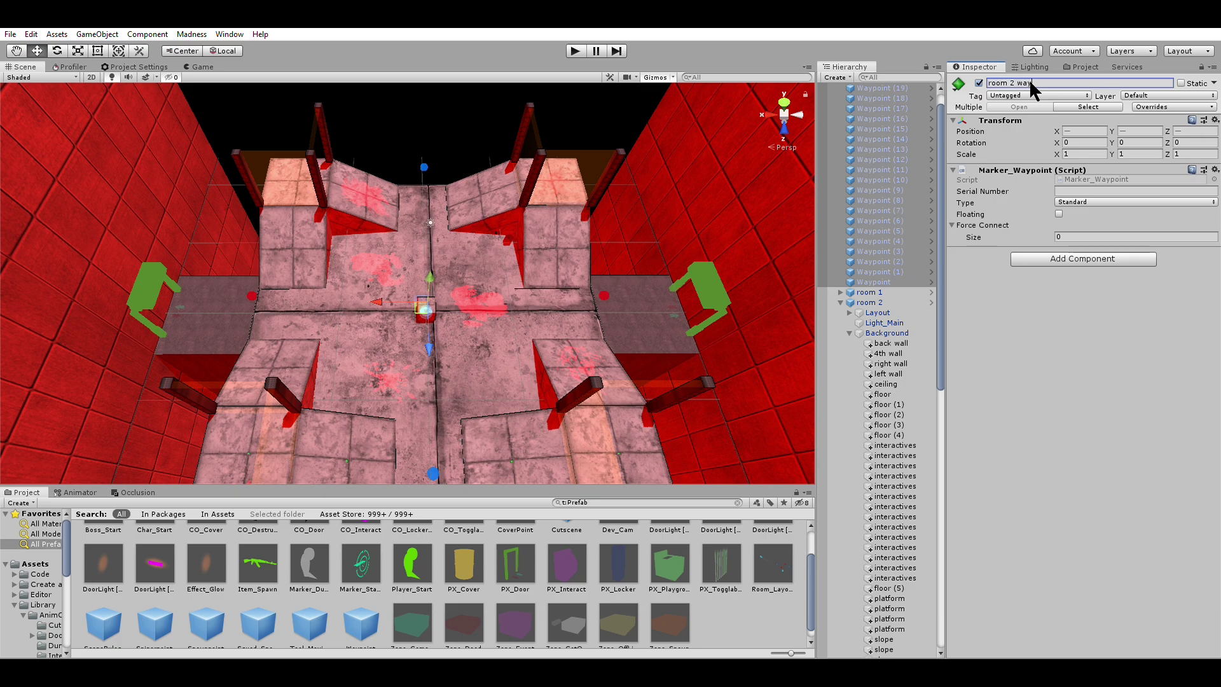
pyautogui.press('Return')
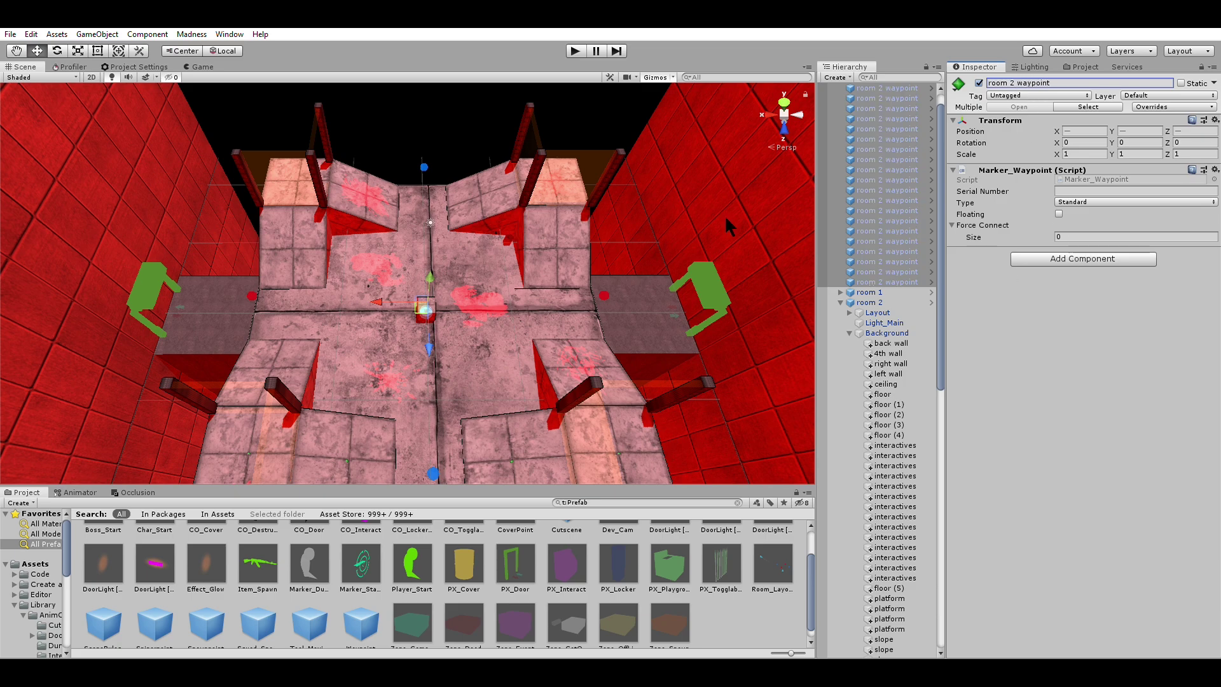
# - Review the waypoint layout across room 2 and inspect the settings of the waypoint between the two back slopes
pyautogui.click(533, 234)
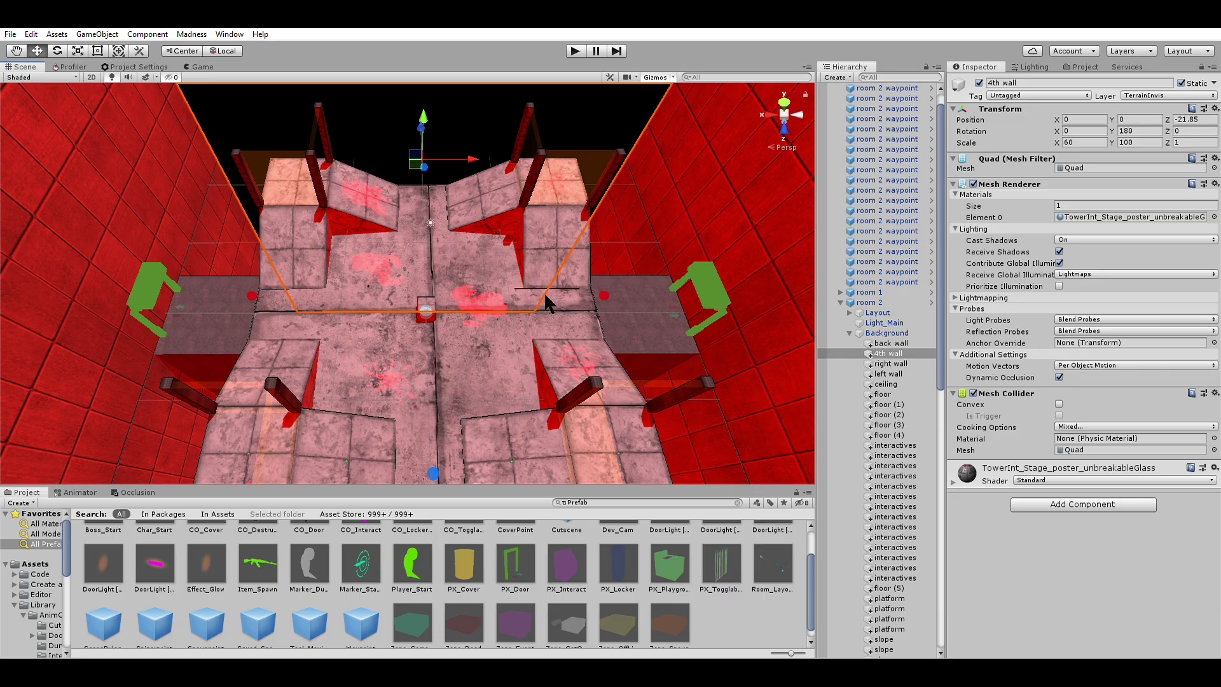
pyautogui.keyDown('alt'); pyautogui.moveTo(483, 372); pyautogui.dragTo(472, 312); pyautogui.keyUp('alt')
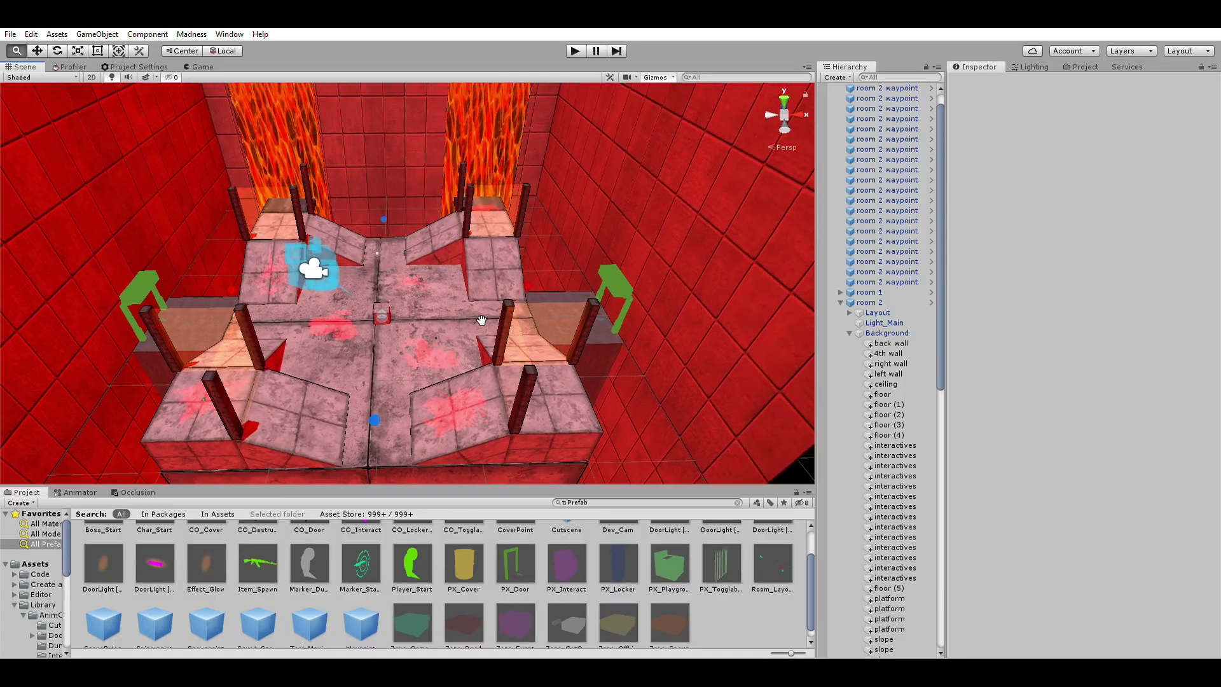
pyautogui.moveTo(472, 311); pyautogui.dragTo(490, 329, button='middle')
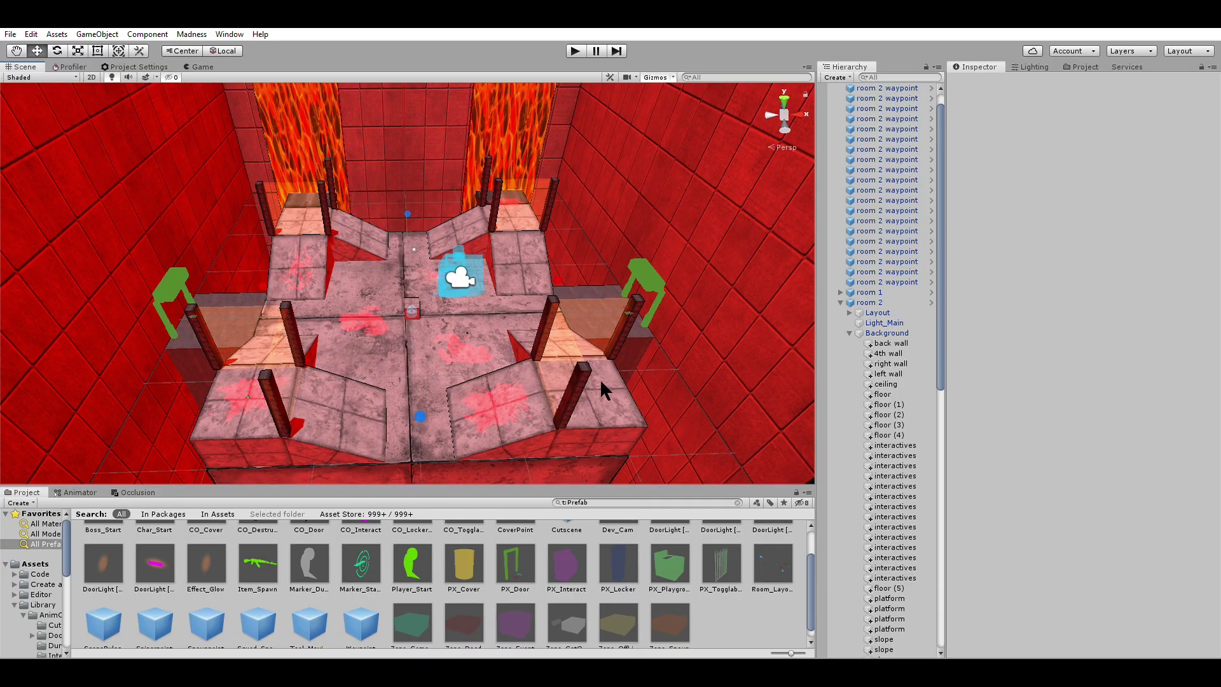
pyautogui.moveTo(433, 359); pyautogui.dragTo(433, 360, button='right')
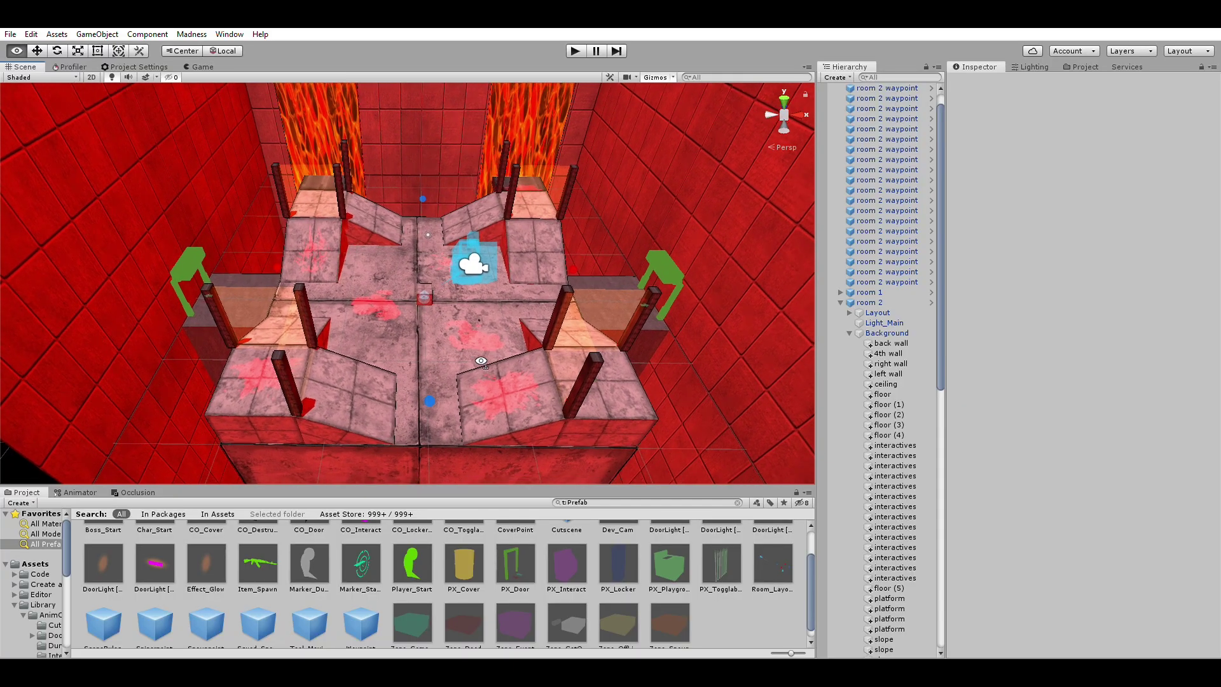
pyautogui.scroll(3, 477, 356)
pyautogui.moveTo(477, 357); pyautogui.dragTo(381, 280, button='right')
pyautogui.press('d')
pyautogui.moveTo(380, 279); pyautogui.dragTo(384, 279, button='middle')
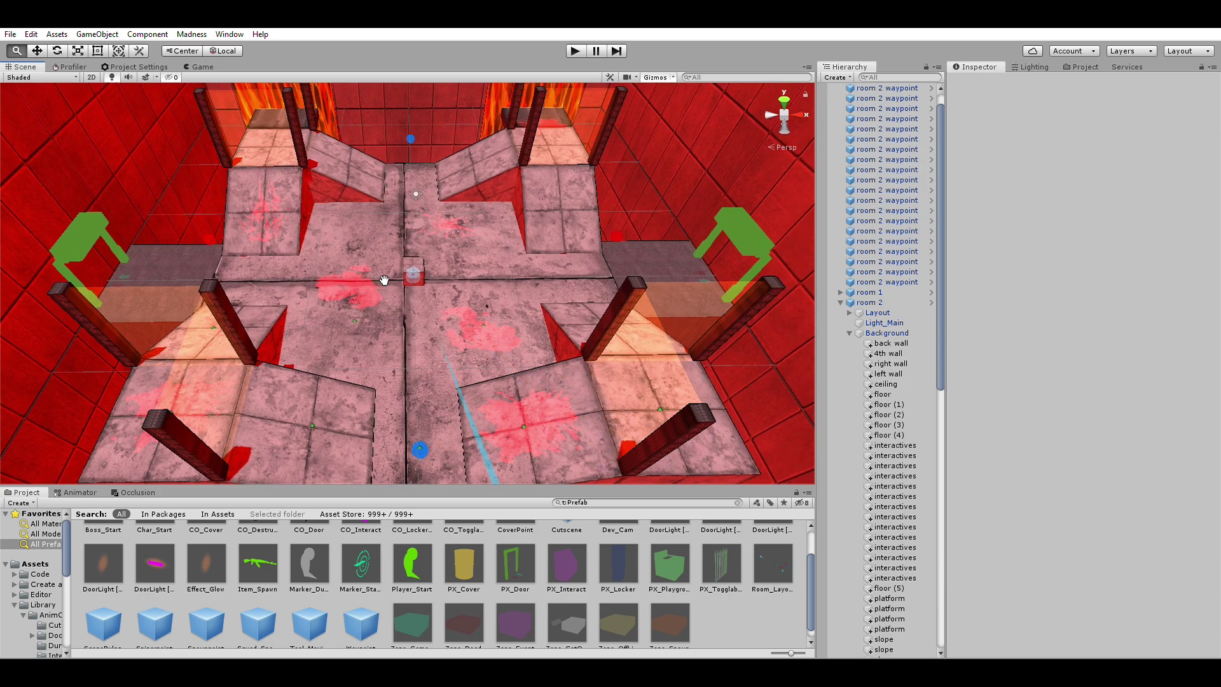
pyautogui.click(885, 200)
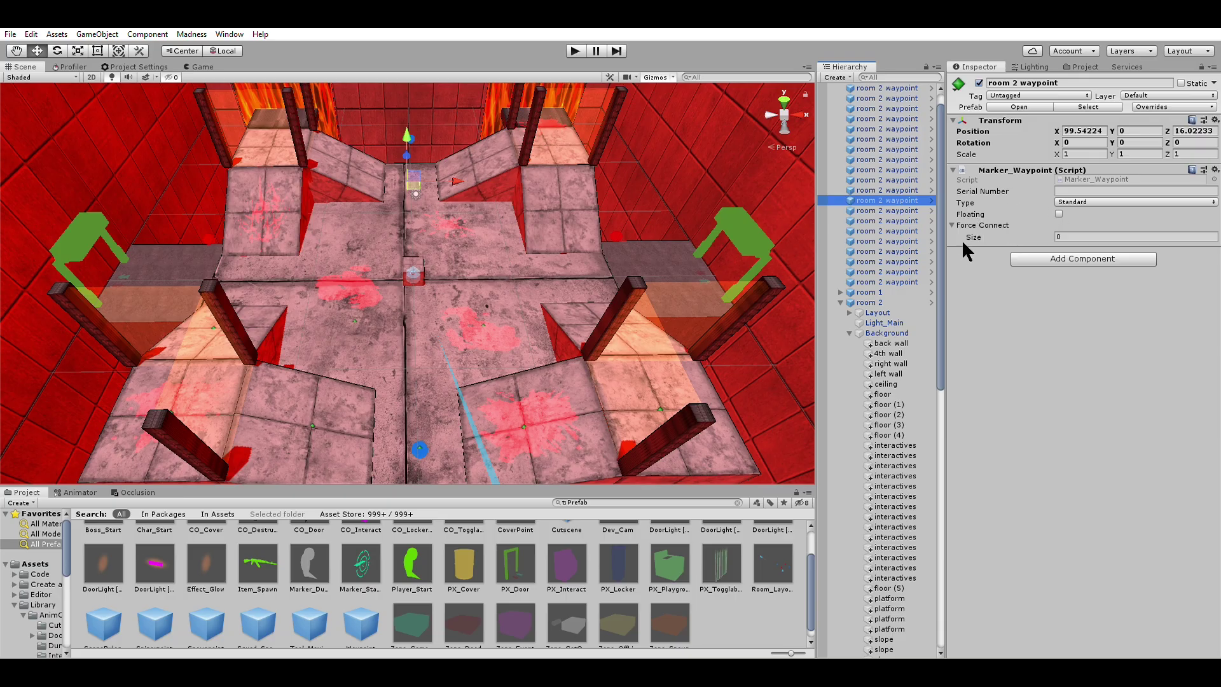
# - Try "serial number" as the Serial Number of the waypoint between the two back slopes and clear the field again
pyautogui.click(1025, 170)
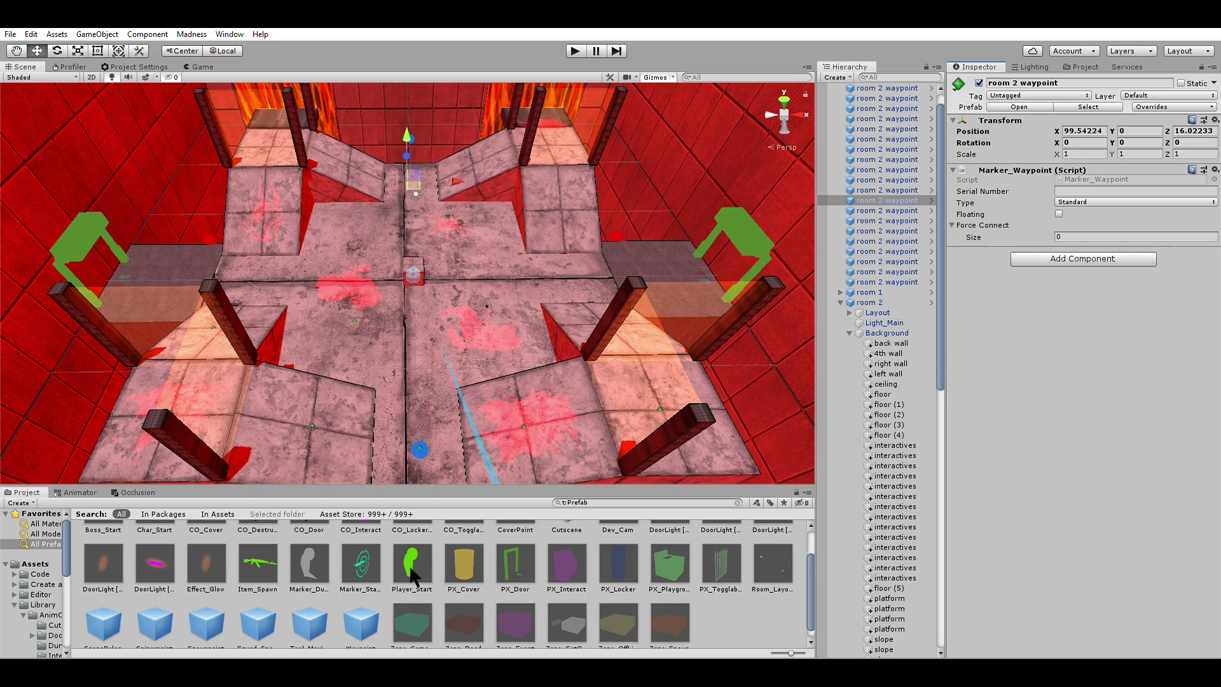
pyautogui.scroll(-1, 192, 612)
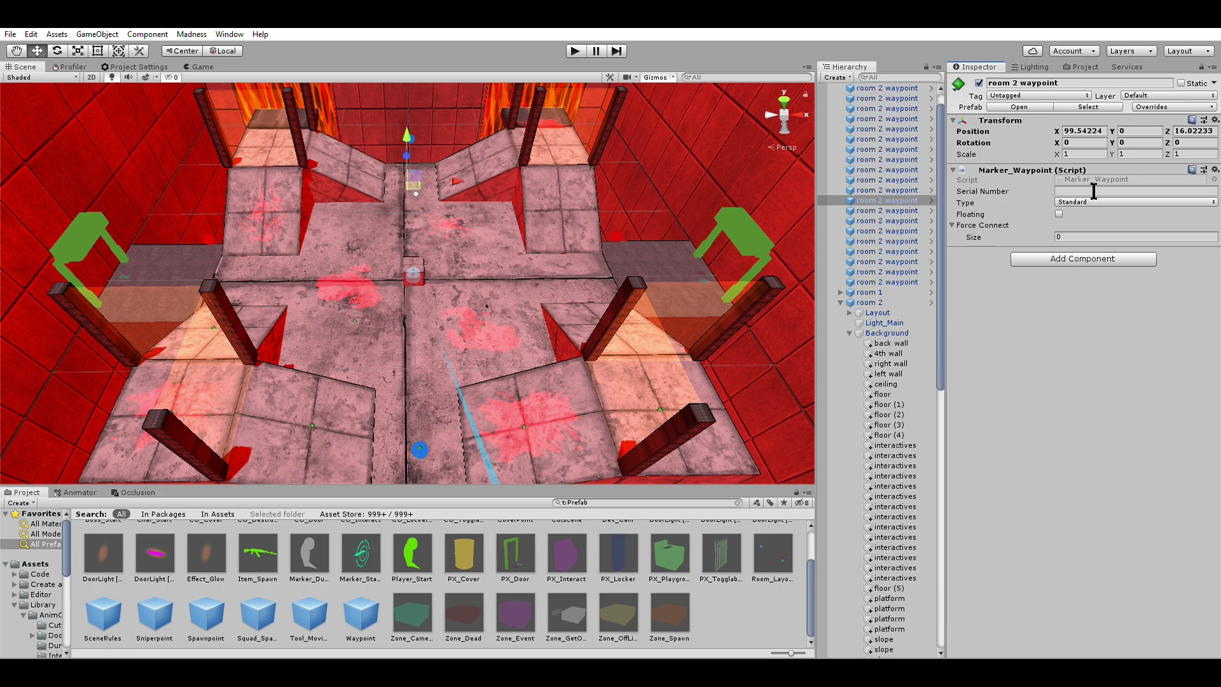
pyautogui.click(987, 175)
pyautogui.write('serial number')
pyautogui.hotkey('ctrl', 'a')
pyautogui.press('BackSpace')
# - Try a Force Connect list of 12 elements on the waypoint and reset its size to 0
pyautogui.click(1035, 361)
pyautogui.keyDown('alt'); pyautogui.moveTo(633, 329); pyautogui.dragTo(623, 276); pyautogui.keyUp('alt')
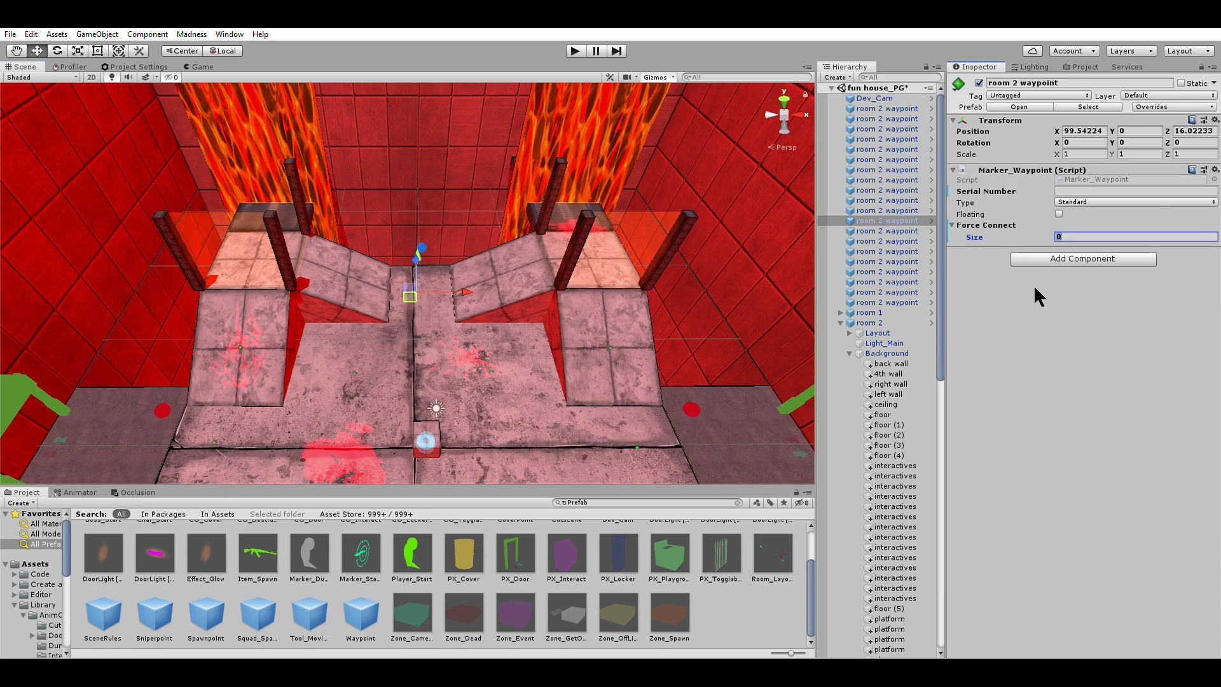
pyautogui.press('Return')
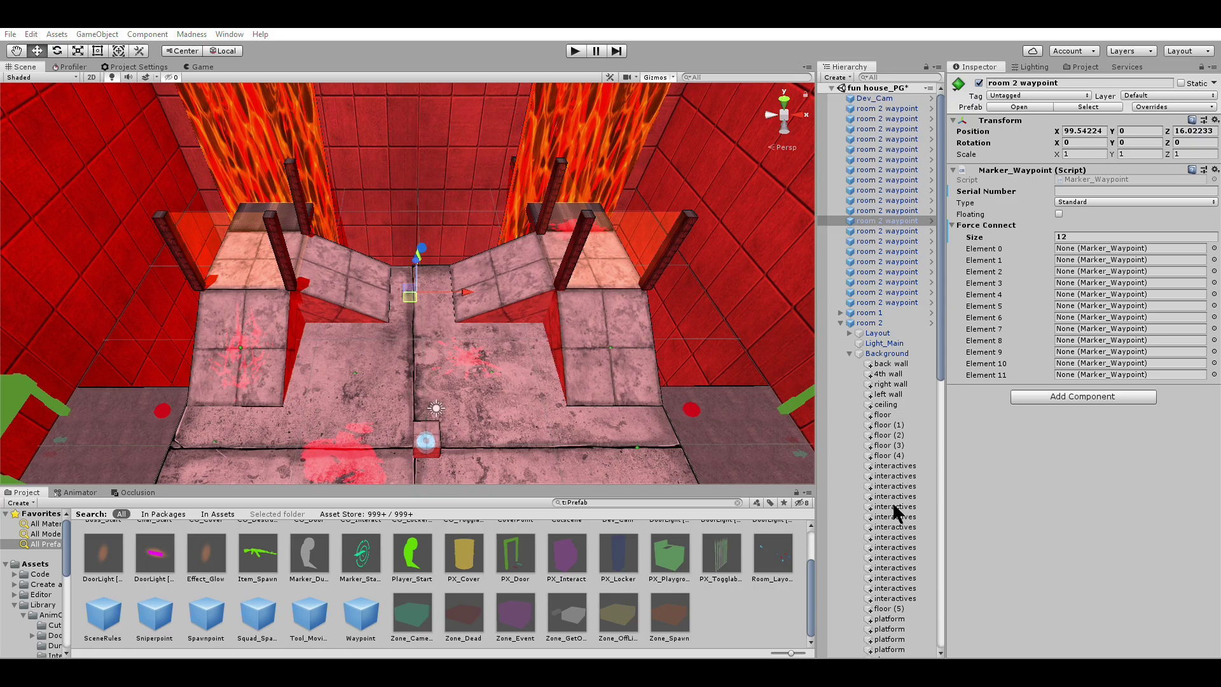
pyautogui.click(1088, 236)
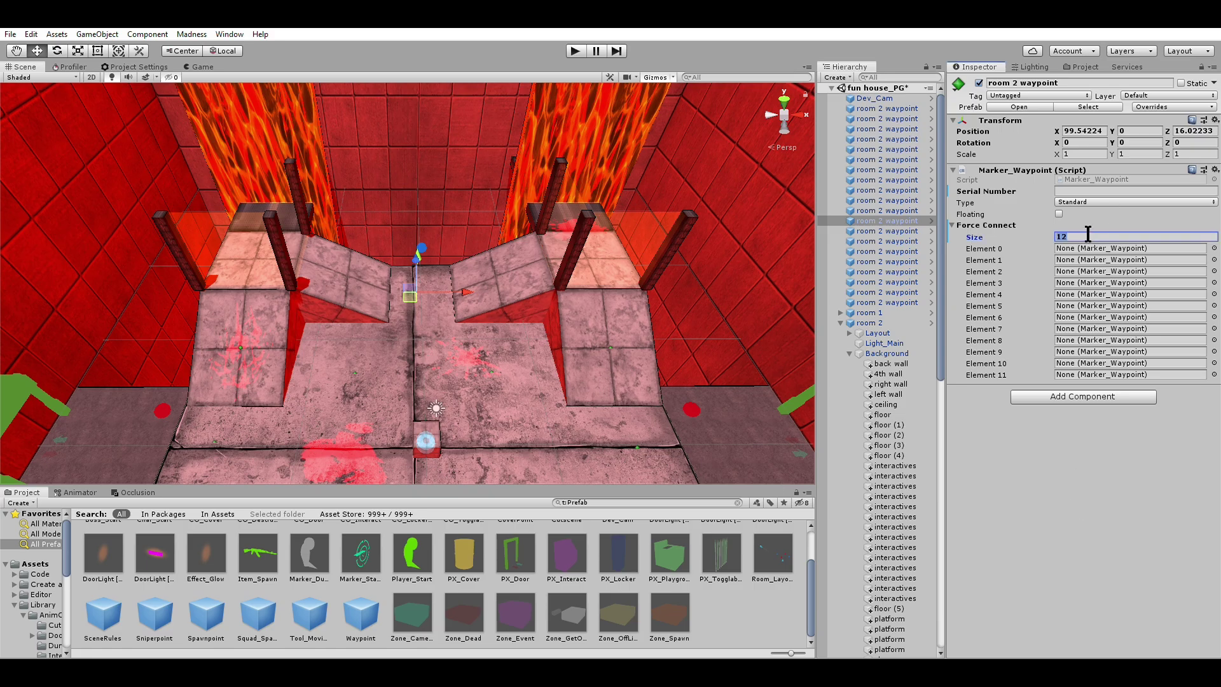
pyautogui.write('0')
# - Inspect several individual room 2 waypoints one after another to see where each is placed
pyautogui.click(908, 158)
pyautogui.click(879, 130)
pyautogui.click(871, 261)
pyautogui.click(891, 148)
pyautogui.click(890, 260)
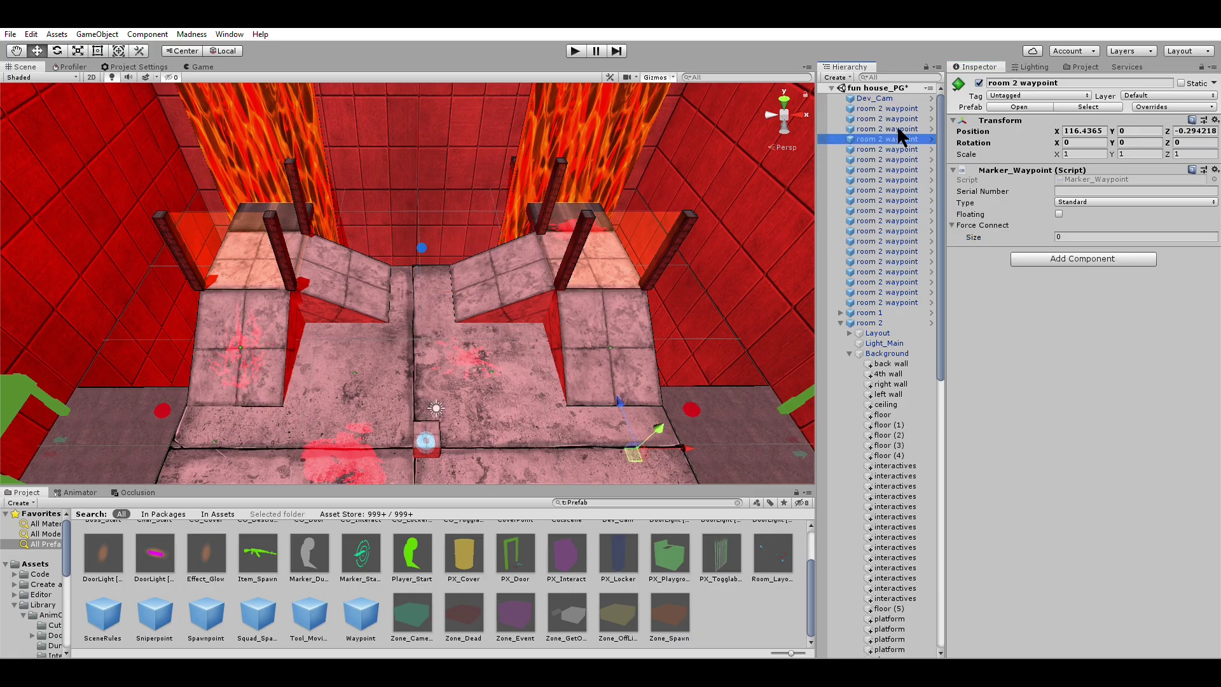
pyautogui.click(895, 141)
pyautogui.click(867, 197)
pyautogui.click(888, 116)
pyautogui.click(886, 250)
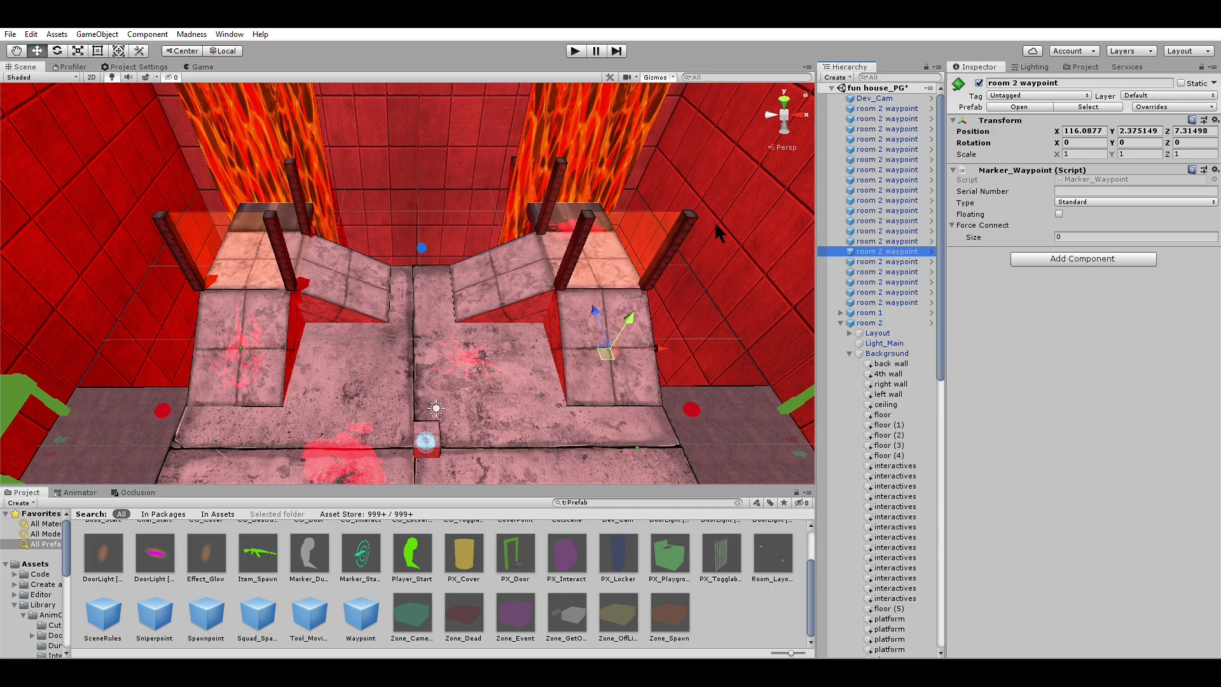
# - Examine up close the waypoints on the slopes, the corner platforms and the floor beside the side doorways
pyautogui.keyDown('alt'); pyautogui.moveTo(411, 289); pyautogui.dragTo(545, 305); pyautogui.keyUp('alt')
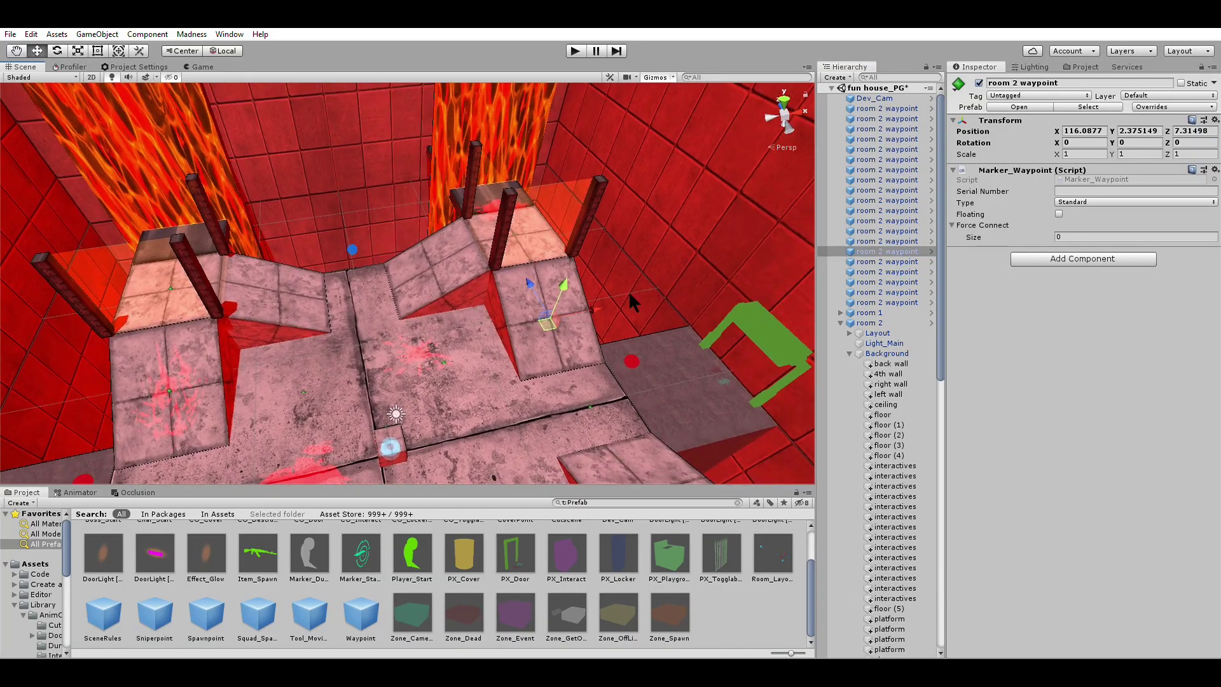
pyautogui.keyDown('alt'); pyautogui.moveTo(644, 276); pyautogui.dragTo(505, 299); pyautogui.keyUp('alt')
pyautogui.scroll(10, 357, 346)
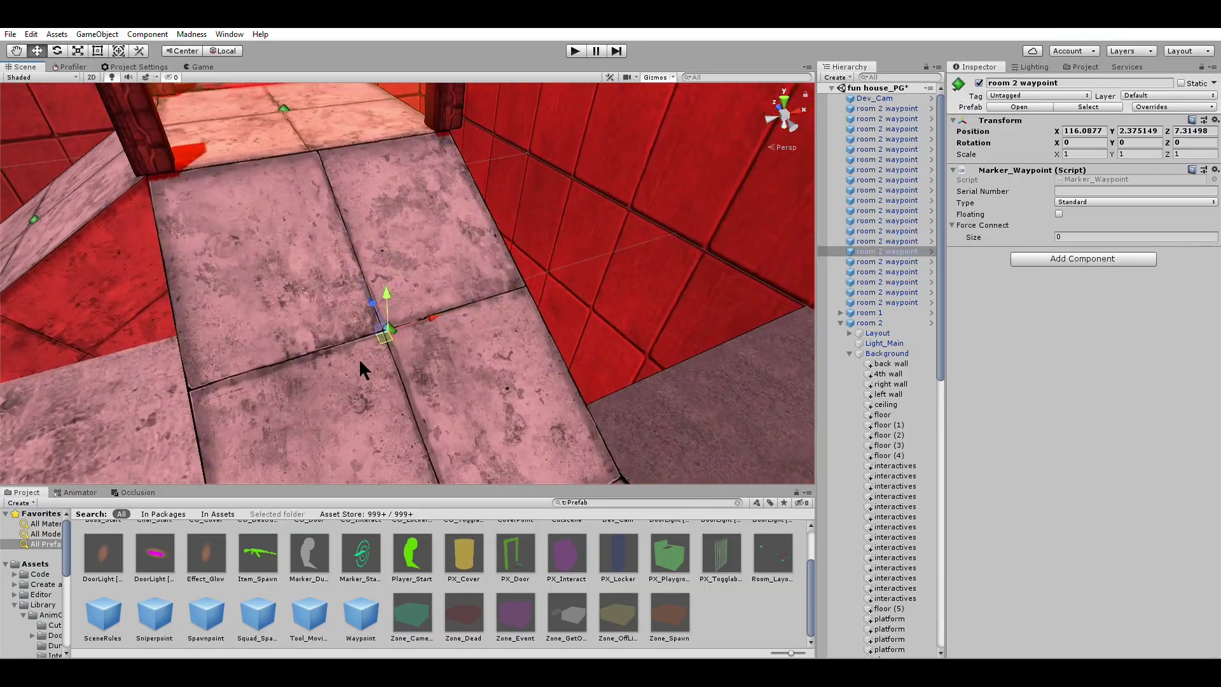
pyautogui.keyDown('alt'); pyautogui.moveTo(359, 358); pyautogui.dragTo(373, 250); pyautogui.keyUp('alt')
pyautogui.moveTo(561, 290); pyautogui.dragTo(274, 413, button='middle')
pyautogui.moveTo(385, 350); pyautogui.dragTo(574, 299, button='middle')
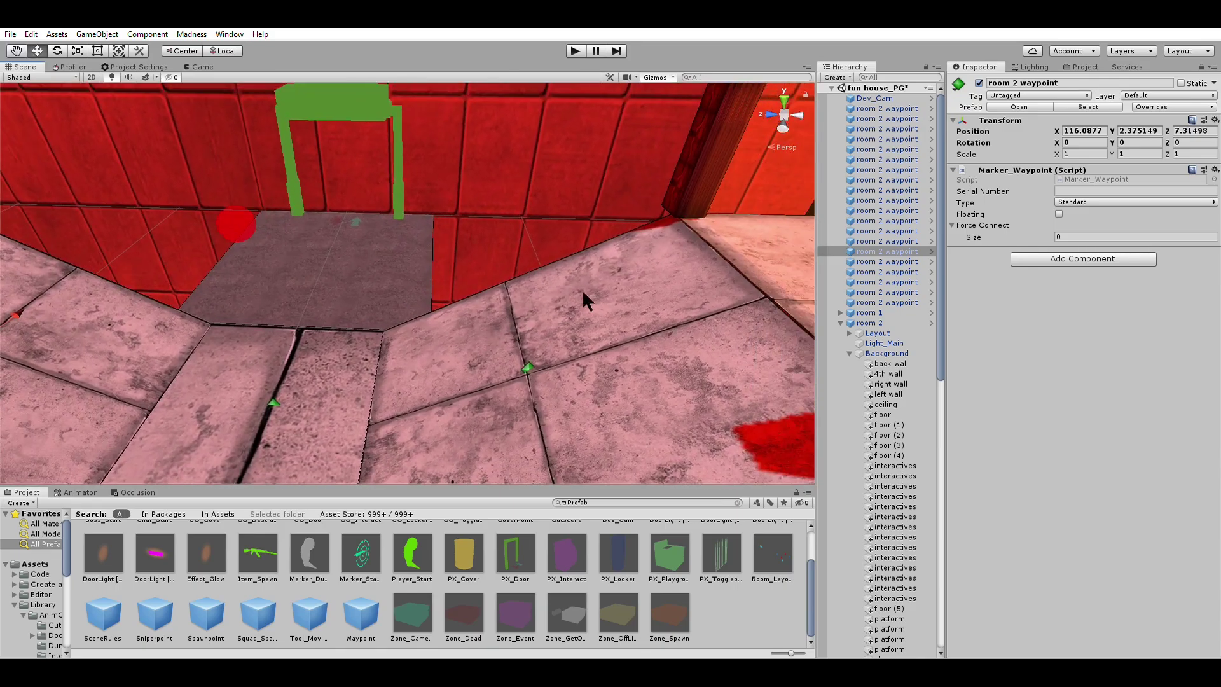
pyautogui.keyDown('alt'); pyautogui.moveTo(582, 308); pyautogui.dragTo(618, 346); pyautogui.keyUp('alt')
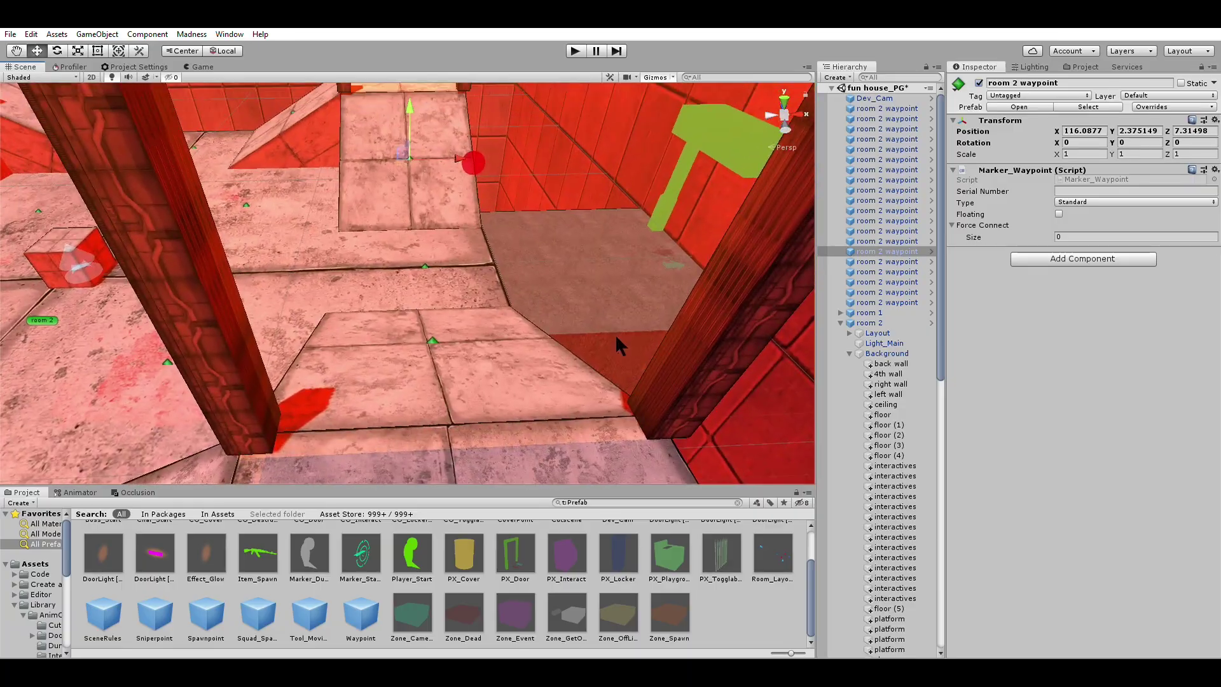
# - Place two Sniperpoint prefabs on the front-right corner platform, one at the edge above each of its slopes
pyautogui.keyDown('alt'); pyautogui.moveTo(487, 316); pyautogui.dragTo(407, 272); pyautogui.keyUp('alt')
pyautogui.moveTo(407, 272); pyautogui.dragTo(450, 382, button='right')
pyautogui.click(167, 601)
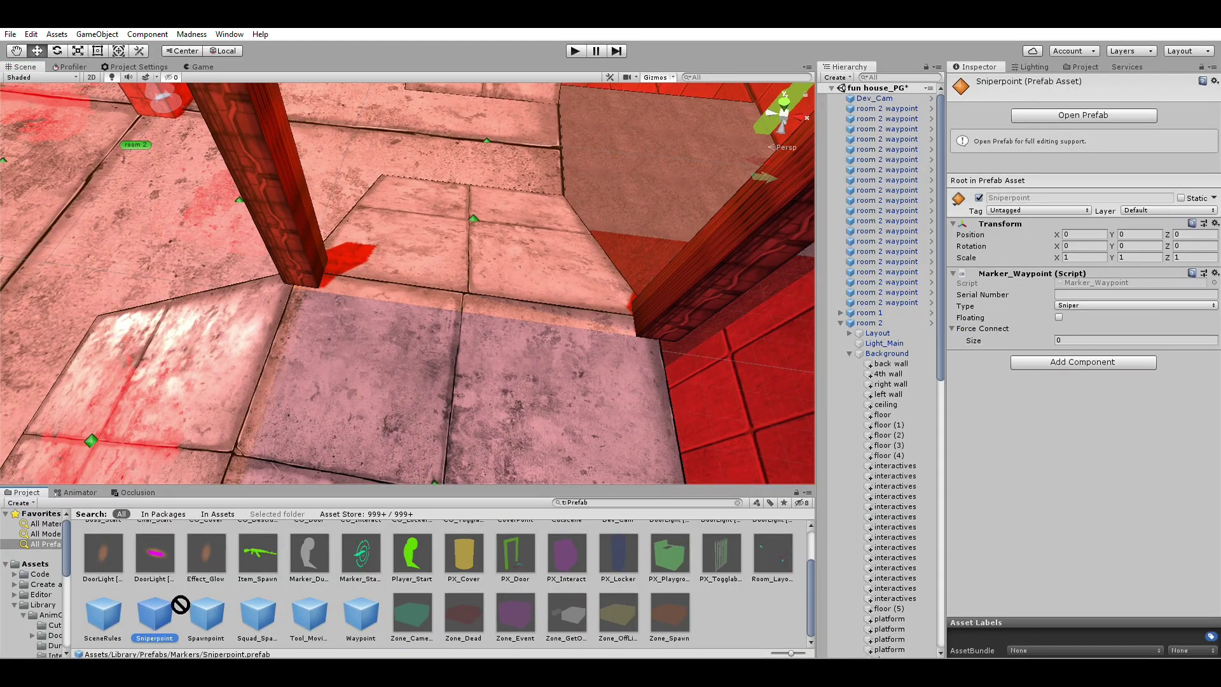
pyautogui.moveTo(459, 307); pyautogui.dragTo(461, 306)
pyautogui.moveTo(460, 306); pyautogui.dragTo(275, 425, button='right')
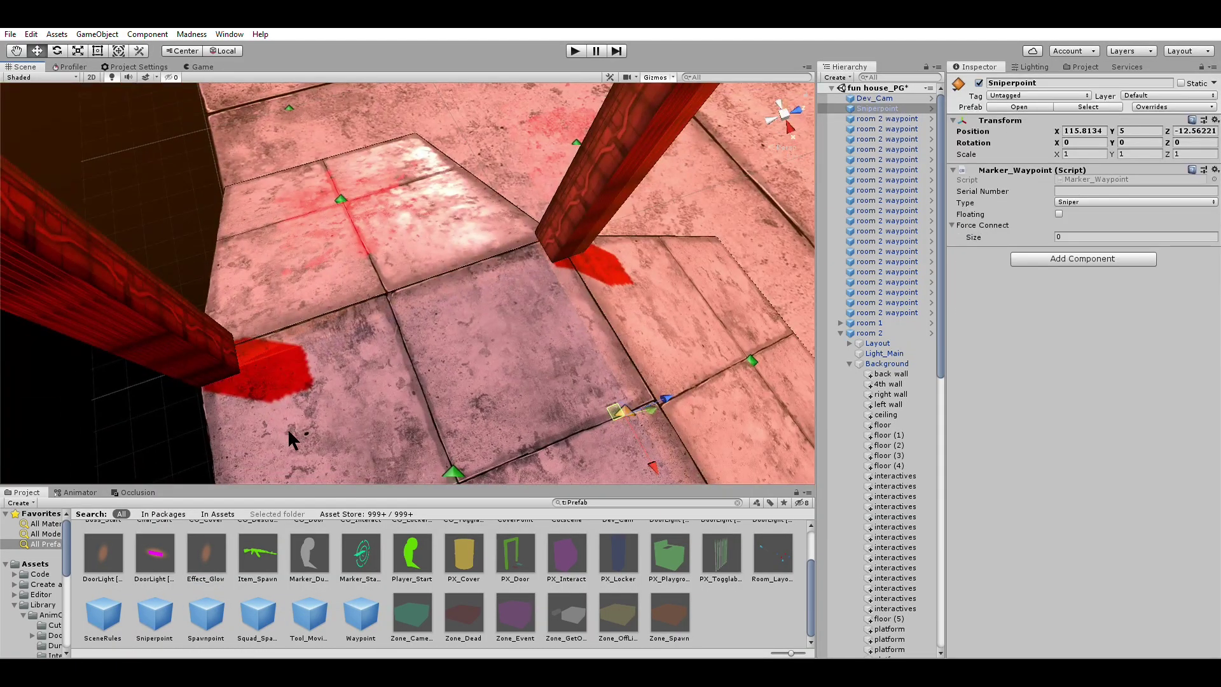
pyautogui.moveTo(159, 626); pyautogui.dragTo(328, 371)
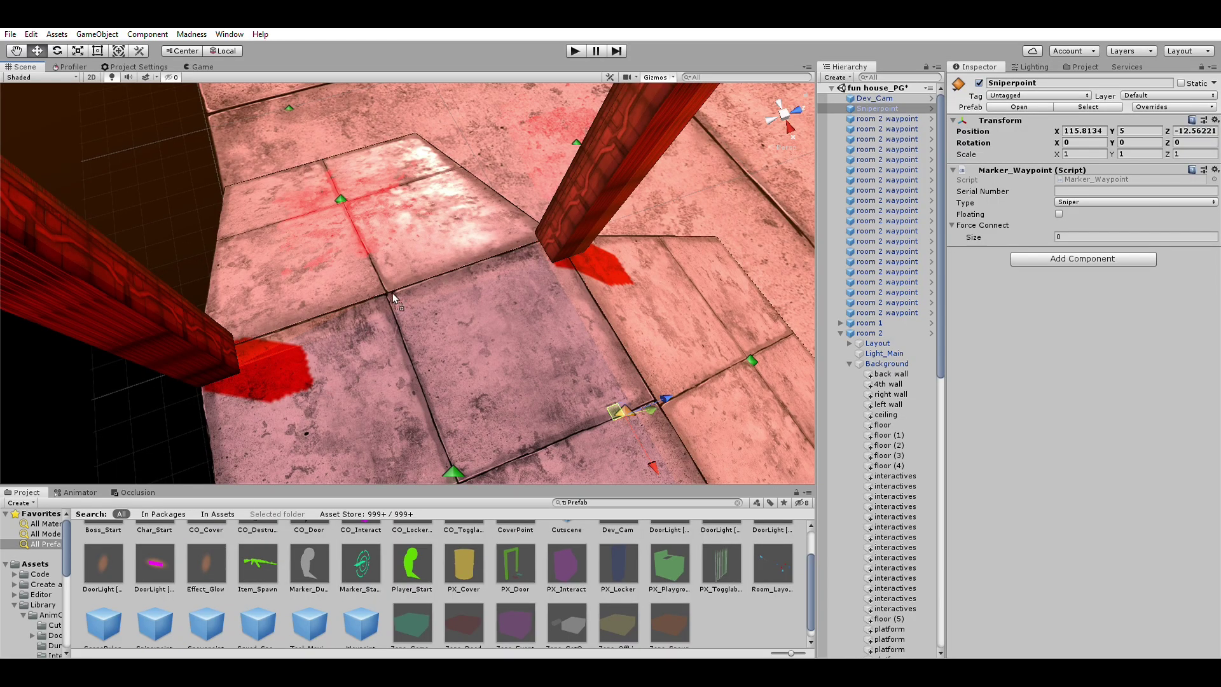
pyautogui.moveTo(393, 311); pyautogui.dragTo(316, 308)
# - Place two Sniperpoint prefabs on the front-left corner platform, one above its side slope and one above its inner slope
pyautogui.keyDown('alt'); pyautogui.moveTo(316, 308); pyautogui.dragTo(63, 218, button='right'); pyautogui.keyUp('alt')
pyautogui.keyDown('alt'); pyautogui.moveTo(63, 218); pyautogui.dragTo(395, 264); pyautogui.keyUp('alt')
pyautogui.keyDown('alt'); pyautogui.moveTo(395, 265); pyautogui.dragTo(375, 334, button='right'); pyautogui.keyUp('alt')
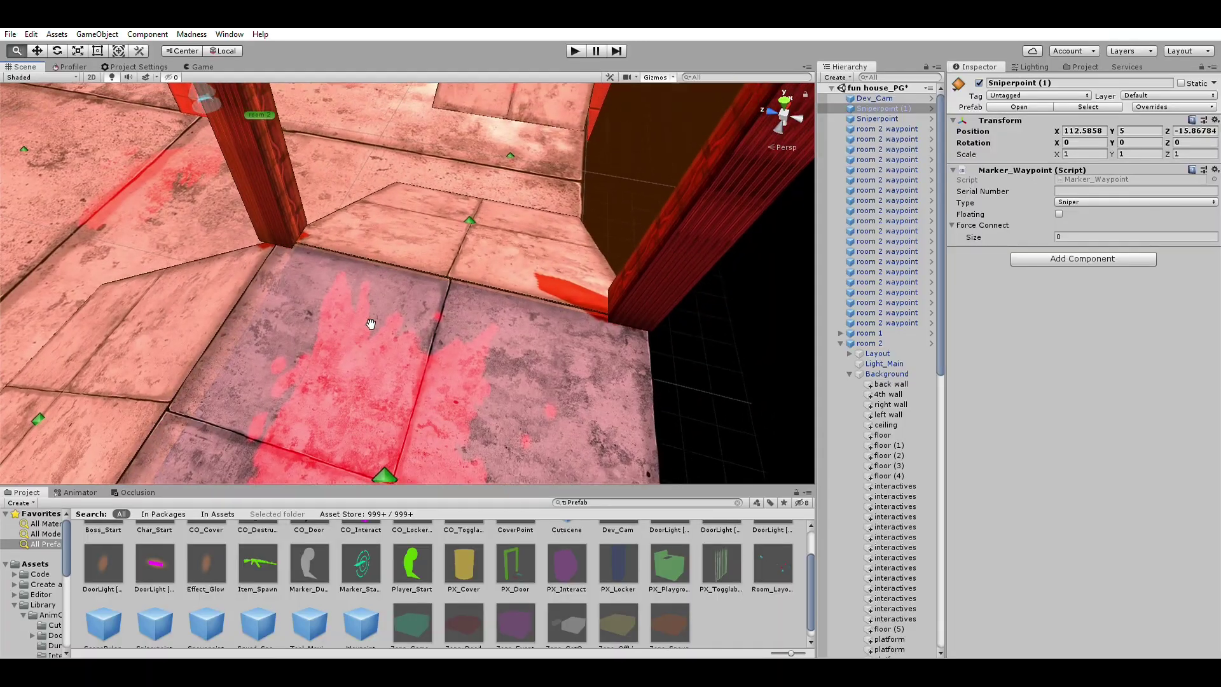
pyautogui.scroll(-1, 166, 610)
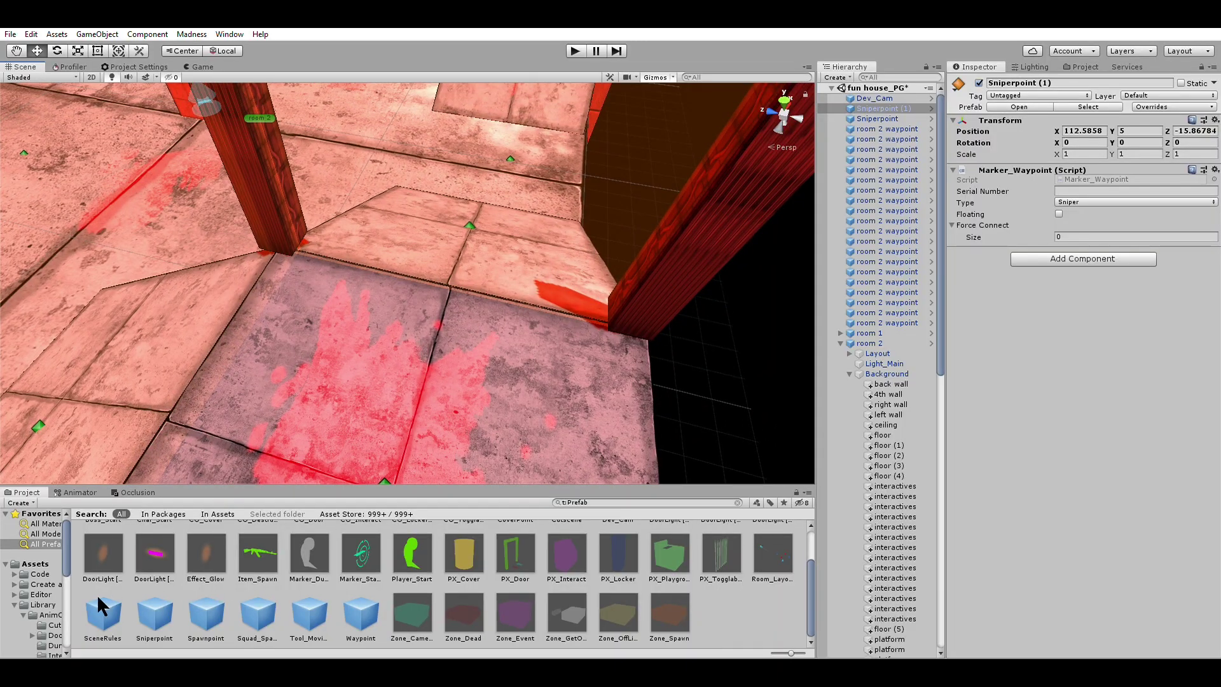
pyautogui.moveTo(157, 607); pyautogui.dragTo(421, 390)
pyautogui.moveTo(441, 299); pyautogui.dragTo(446, 309)
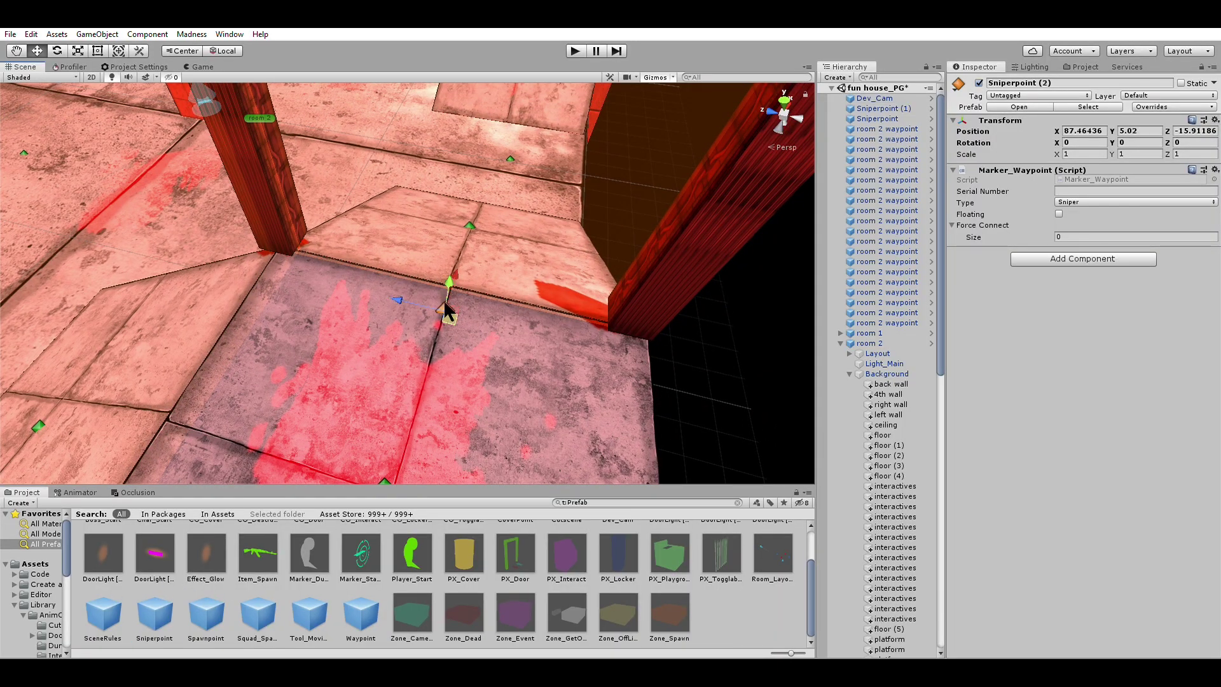
pyautogui.moveTo(196, 408); pyautogui.dragTo(188, 418)
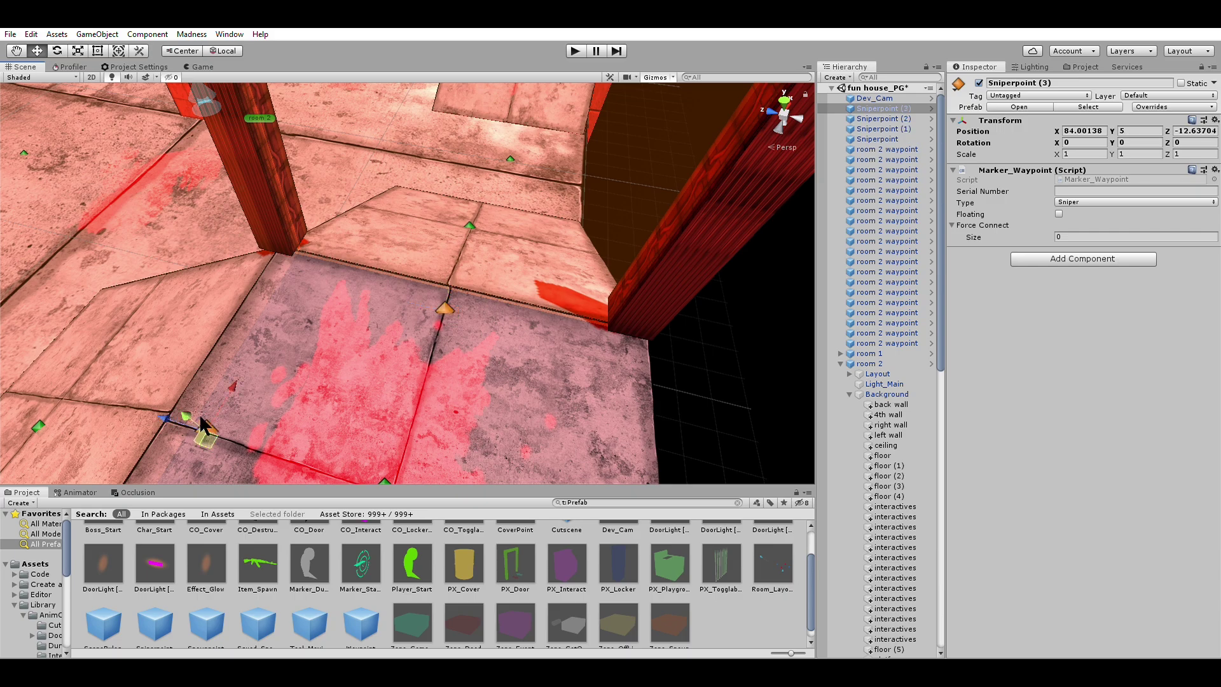
# - Place two Sniperpoint prefabs on the back-left corner platform, one at the edge above each of its slopes
pyautogui.moveTo(188, 418); pyautogui.dragTo(87, 338, button='right')
pyautogui.moveTo(87, 338); pyautogui.dragTo(801, 229, button='middle')
pyautogui.moveTo(210, 331); pyautogui.dragTo(535, 308, button='right')
pyautogui.moveTo(181, 283); pyautogui.dragTo(264, 332, button='middle')
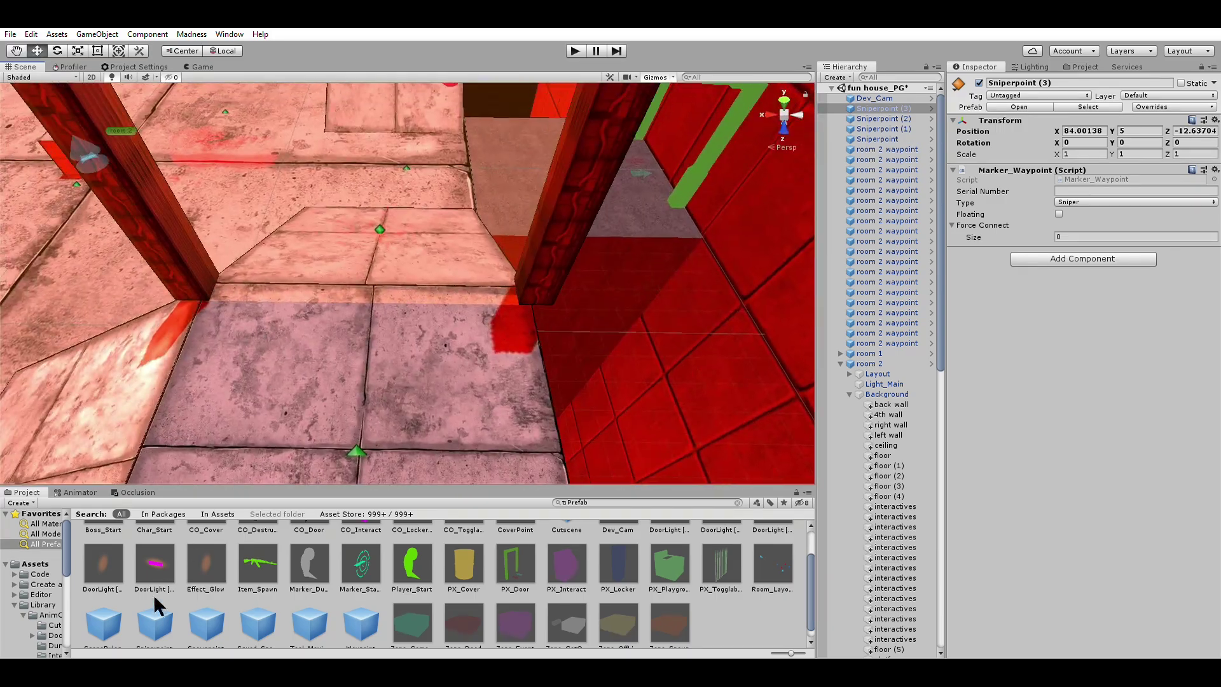
pyautogui.moveTo(155, 598); pyautogui.dragTo(295, 412)
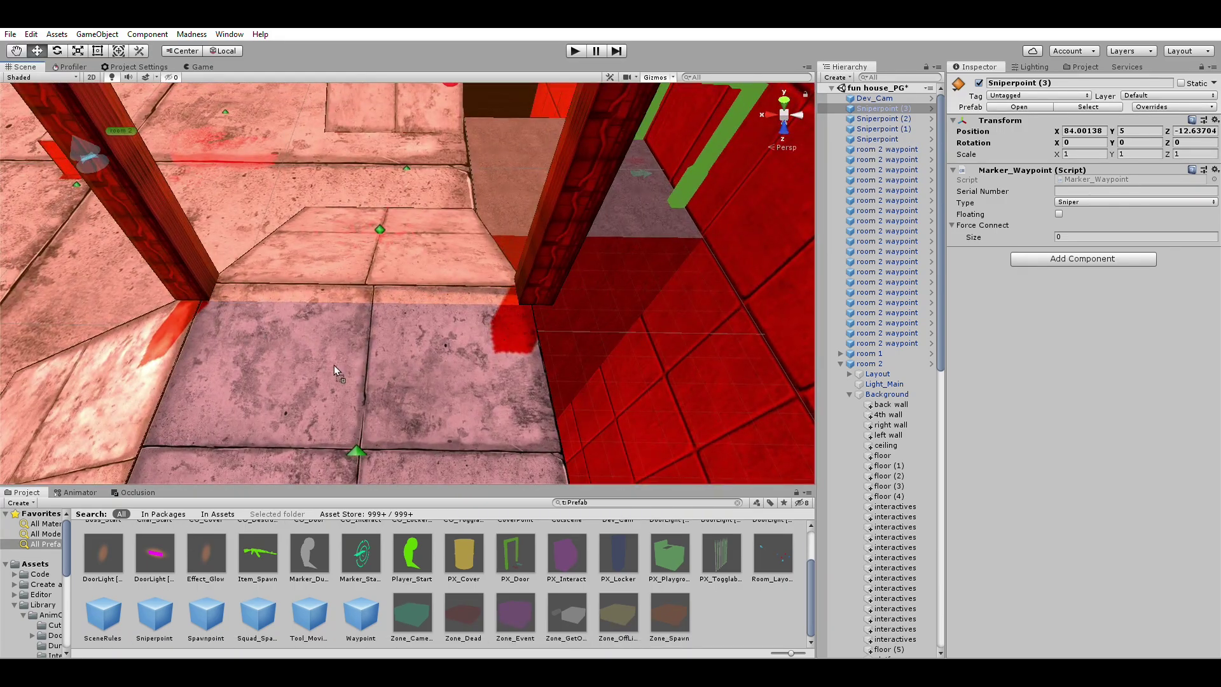
pyautogui.moveTo(374, 304); pyautogui.dragTo(372, 310)
pyautogui.moveTo(160, 598); pyautogui.dragTo(171, 437)
# - Place two Sniperpoint prefabs on the back-right corner platform, one at the edge above each of its slopes
pyautogui.moveTo(95, 331); pyautogui.dragTo(789, 338, button='middle')
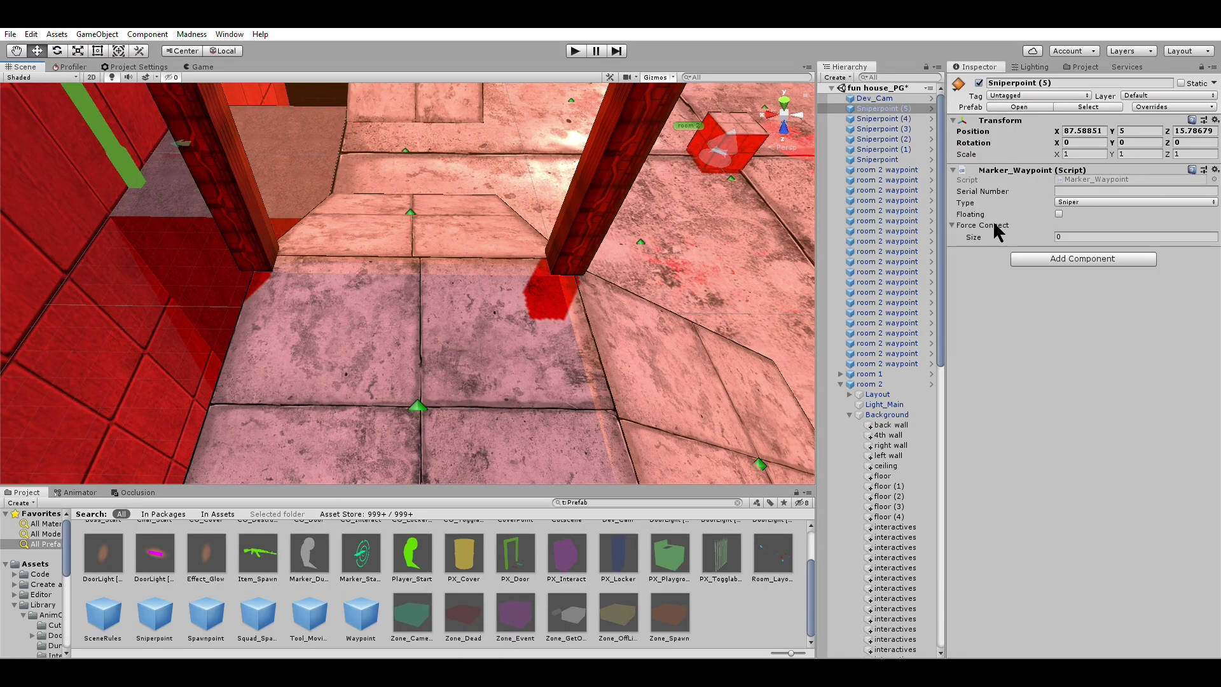
pyautogui.moveTo(581, 402); pyautogui.dragTo(582, 404)
pyautogui.moveTo(145, 618); pyautogui.dragTo(420, 289)
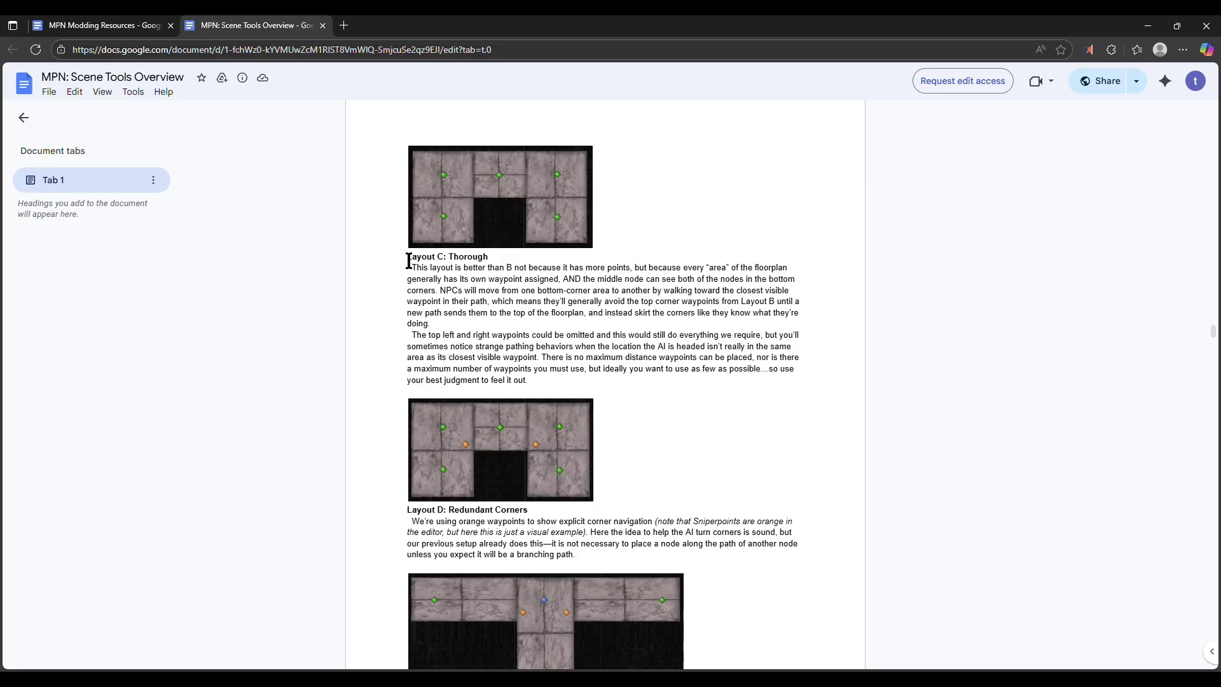
# - Read the Layout C and Layout D waypoint guidance in the "MPN: Scene Tools Overview" document in the browser
pyautogui.moveTo(408, 257); pyautogui.dragTo(767, 516)
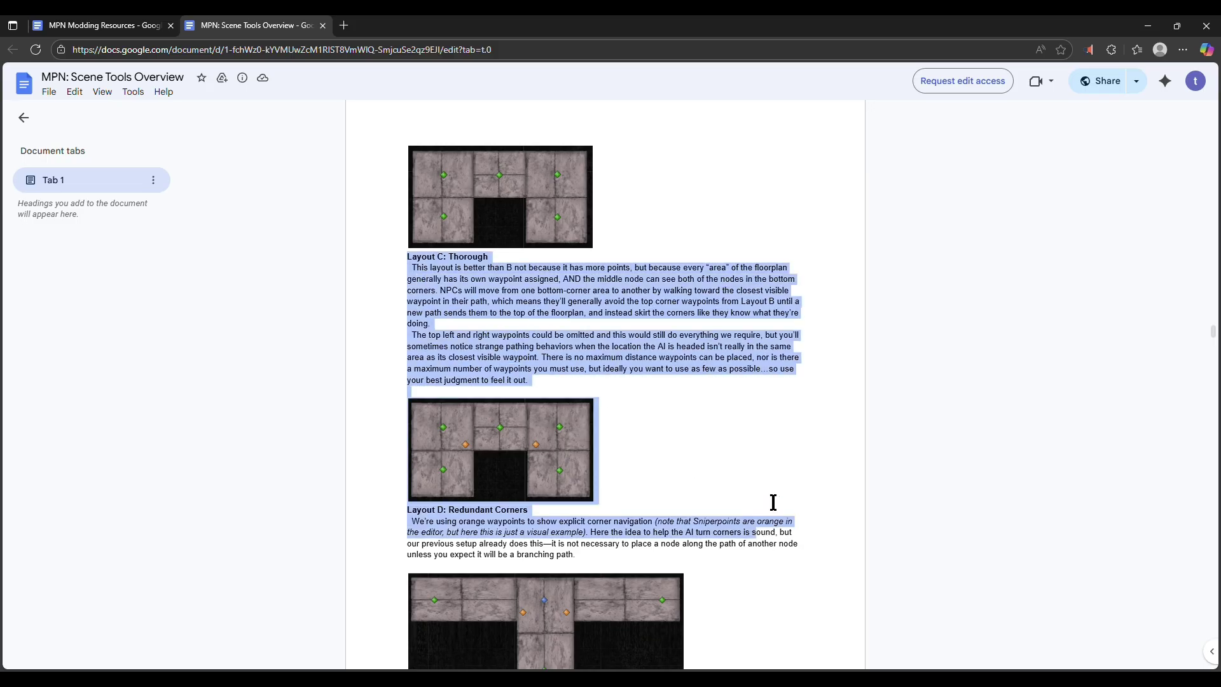
pyautogui.click(828, 412)
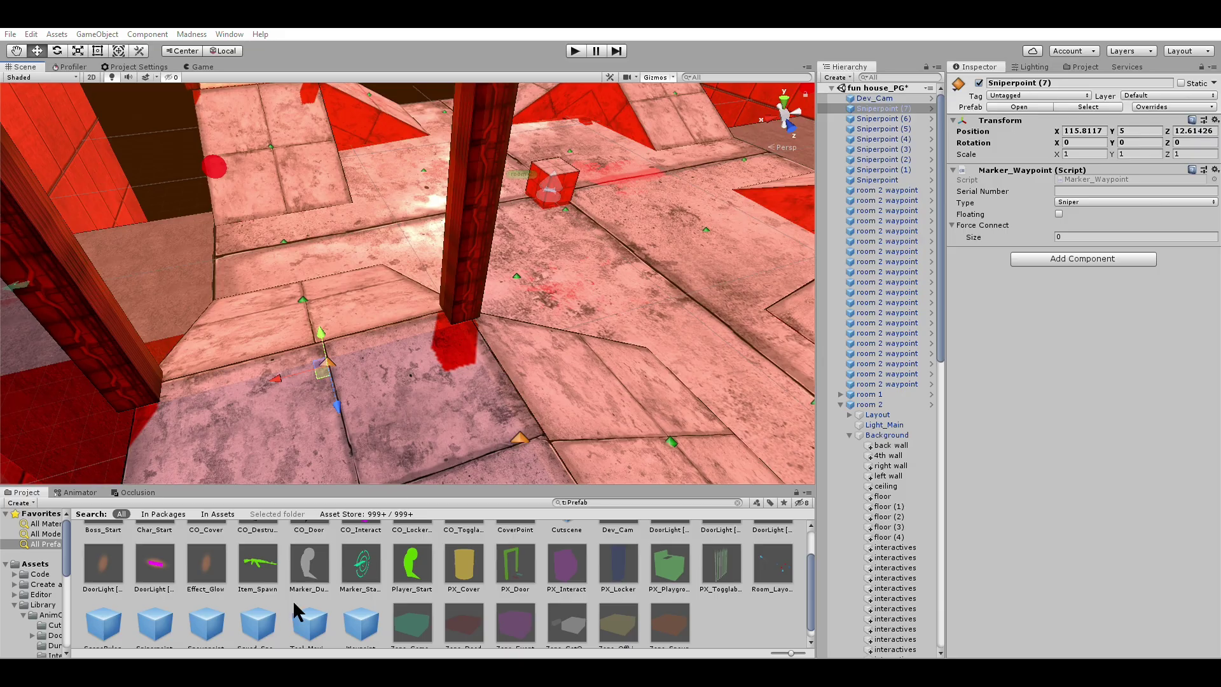
# - Select all the Sniperpoints and room 2 waypoints, and examine the Type options of a single waypoint
pyautogui.keyDown('shift'); pyautogui.click(888, 376); pyautogui.keyUp('shift')
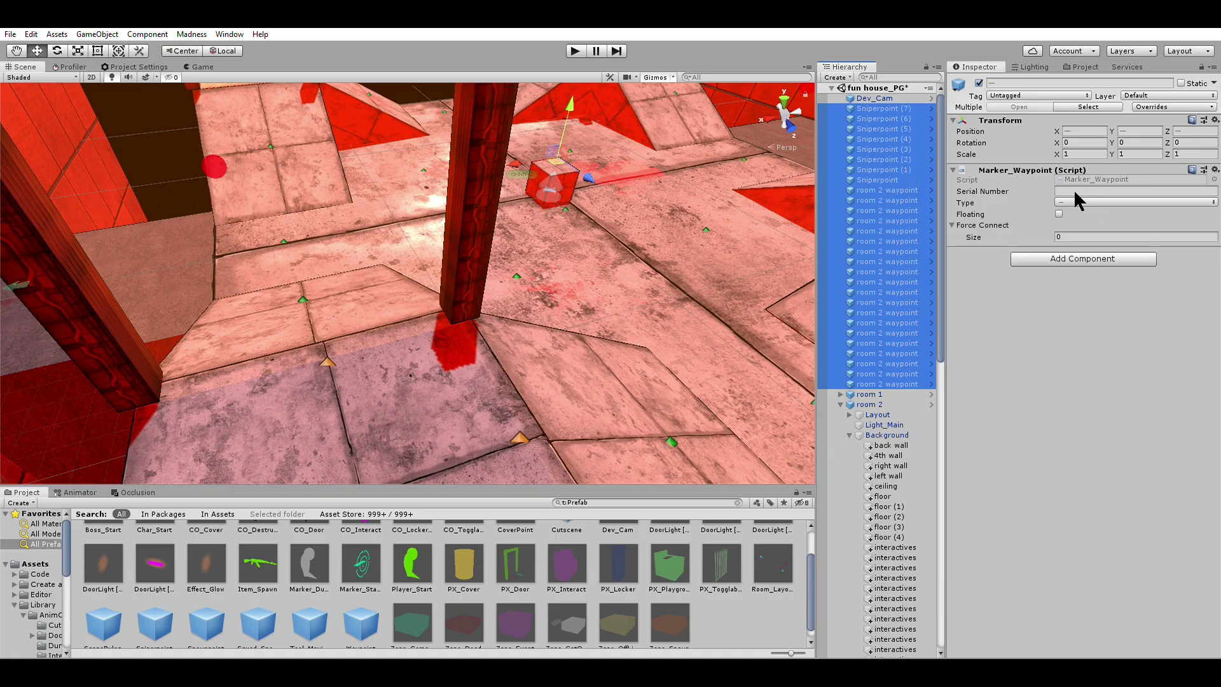
pyautogui.click(886, 192)
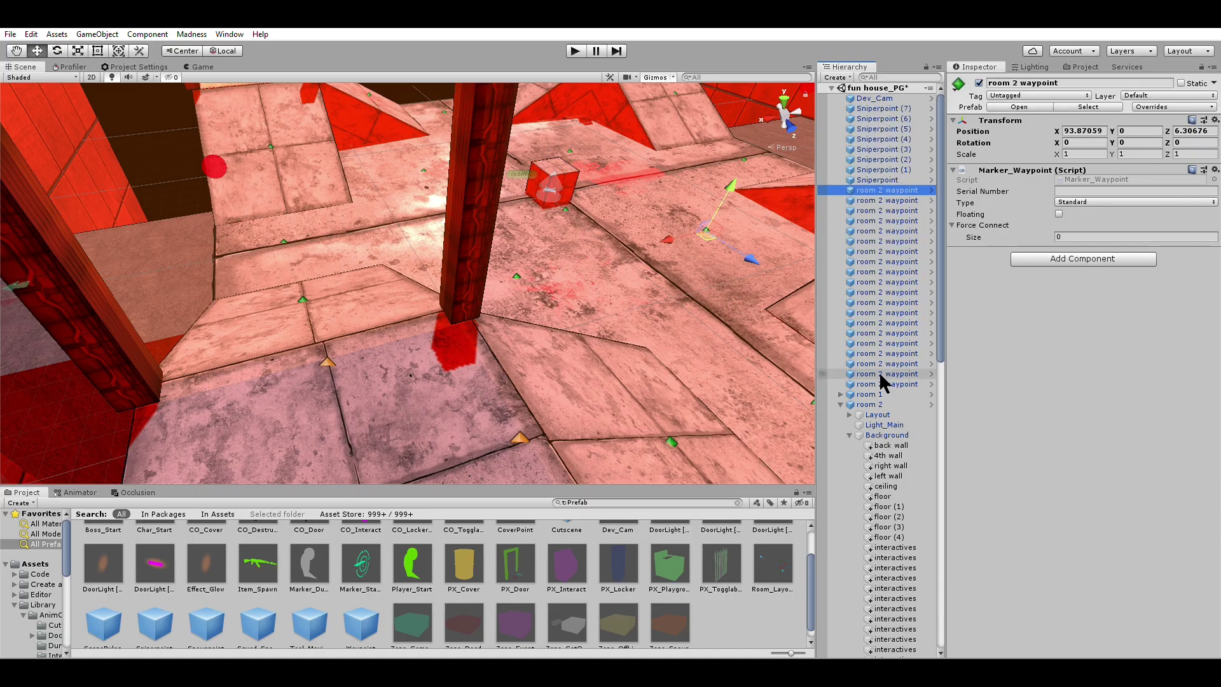
pyautogui.click(1091, 202)
pyautogui.click(1087, 280)
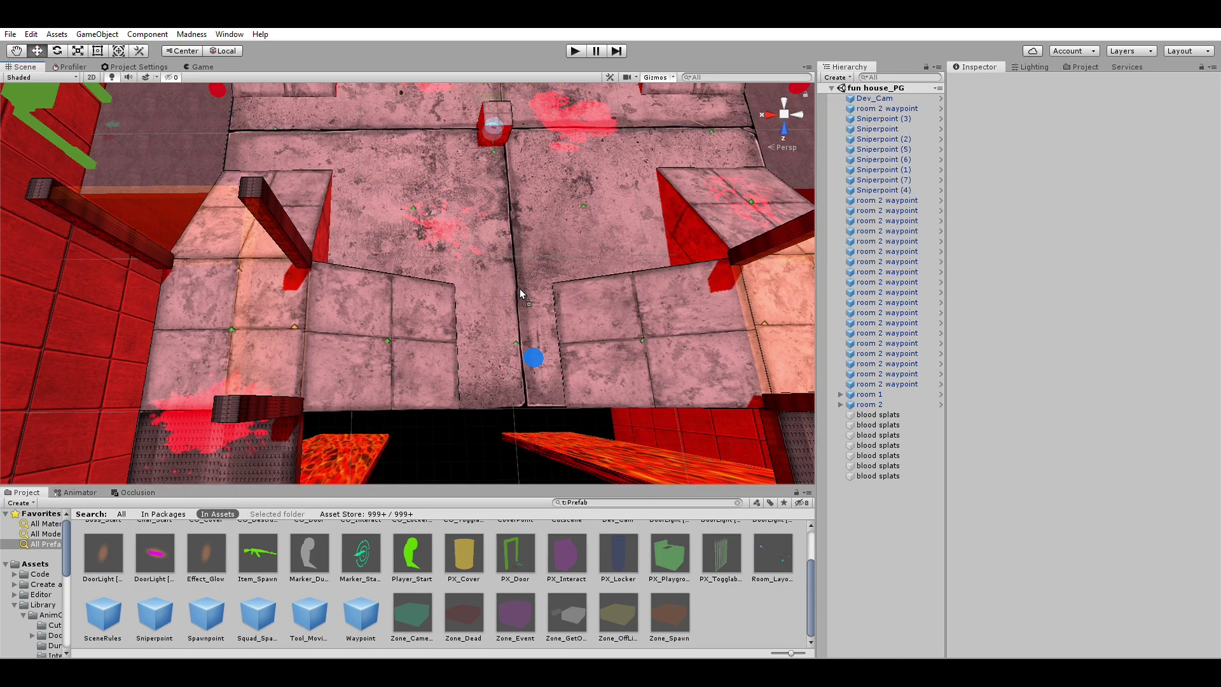
# - Place four Spawnpoint prefabs on the floor around the center block, at the room's back, left, right and front
pyautogui.moveTo(520, 292); pyautogui.dragTo(517, 280)
pyautogui.moveTo(203, 620); pyautogui.dragTo(577, 213)
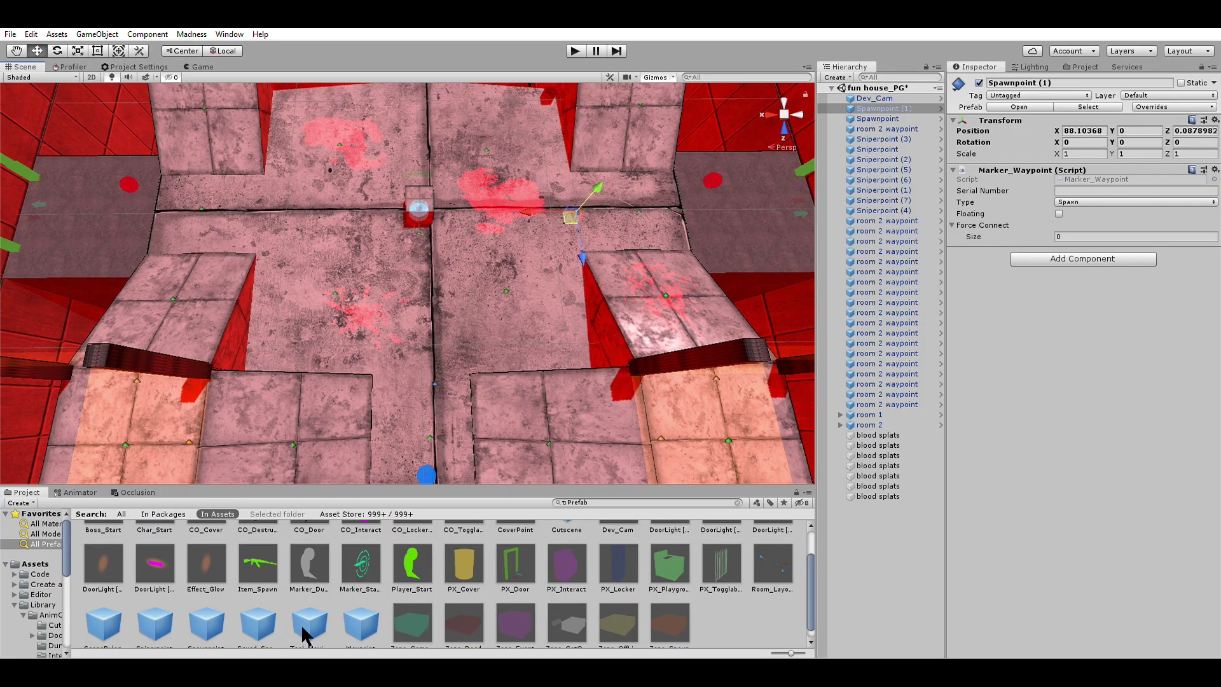
pyautogui.scroll(-1, 264, 620)
pyautogui.click(222, 611)
pyautogui.moveTo(223, 610); pyautogui.dragTo(257, 199)
pyautogui.moveTo(260, 204); pyautogui.dragTo(263, 321, button='middle')
pyautogui.moveTo(203, 612); pyautogui.dragTo(413, 167)
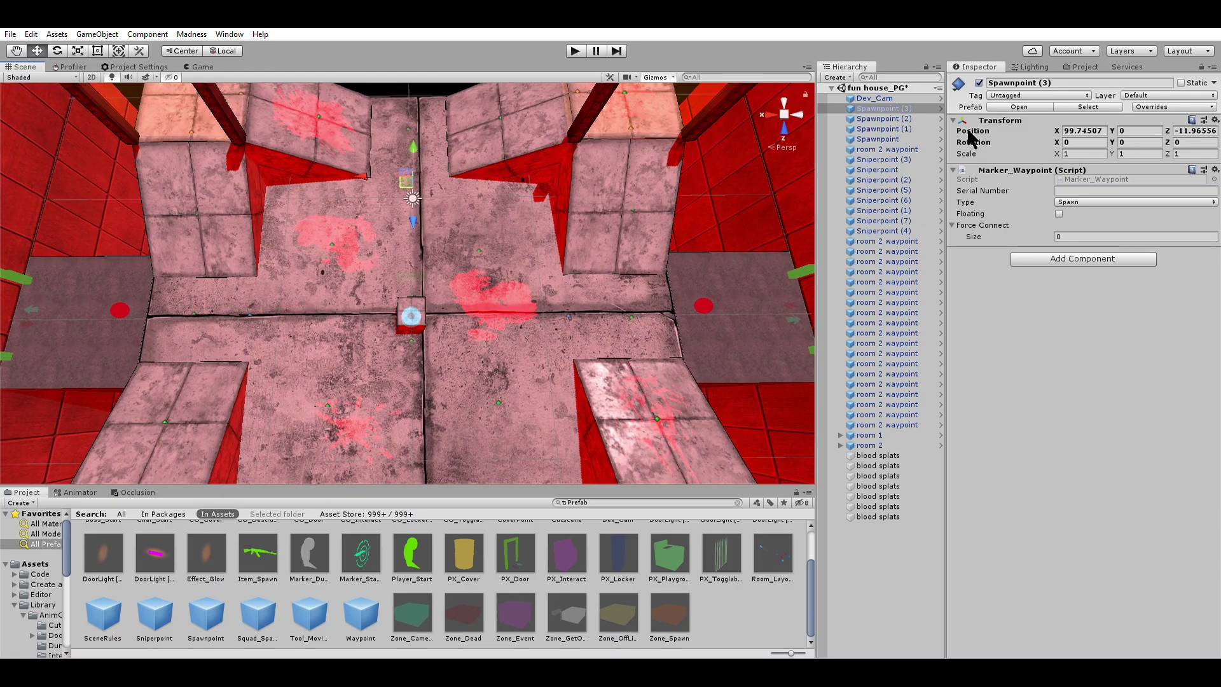
# - Enable Floating on all four Spawnpoints and raise them high above the floor
pyautogui.keyDown('alt'); pyautogui.moveTo(301, 223); pyautogui.dragTo(452, 187); pyautogui.keyUp('alt')
pyautogui.keyDown('shift'); pyautogui.click(874, 137); pyautogui.keyUp('shift')
pyautogui.keyDown('alt'); pyautogui.moveTo(449, 284); pyautogui.dragTo(430, 80); pyautogui.keyUp('alt')
pyautogui.click(1059, 213)
pyautogui.scroll(-3, 510, 167)
pyautogui.moveTo(501, 167); pyautogui.dragTo(532, 303, button='middle')
pyautogui.moveTo(518, 190); pyautogui.dragTo(511, 279, button='right')
pyautogui.moveTo(439, 118); pyautogui.dragTo(445, 99)
pyautogui.click(795, 518)
# - Review the raised Spawnpoints and the overall marker layout from several angles around room 2
pyautogui.scroll(-3, 530, 227)
pyautogui.scroll(5, 528, 229)
pyautogui.moveTo(475, 294); pyautogui.dragTo(532, 259, button='right')
pyautogui.moveTo(531, 259); pyautogui.dragTo(633, 309, button='middle')
pyautogui.scroll(4, 619, 304)
pyautogui.scroll(-10, 617, 300)
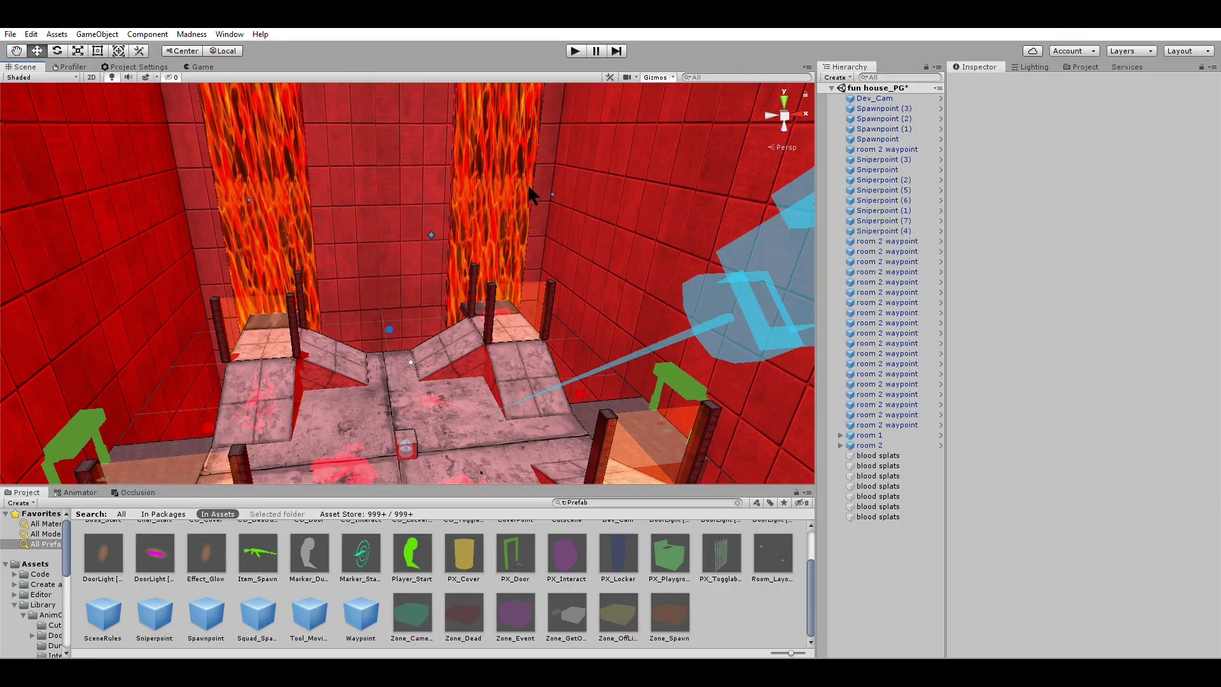
pyautogui.moveTo(533, 173); pyautogui.dragTo(486, 230, button='right')
pyautogui.moveTo(514, 238); pyautogui.dragTo(479, 280, button='middle')
pyautogui.moveTo(479, 280)
pyautogui.mouseDown(button='right')
pyautogui.moveTo(515, 292)
pyautogui.moveTo(507, 311)
pyautogui.moveTo(493, 300)
pyautogui.mouseUp(button='right')
pyautogui.scroll(5, 452, 291)
pyautogui.moveTo(453, 291); pyautogui.dragTo(495, 279, button='middle')
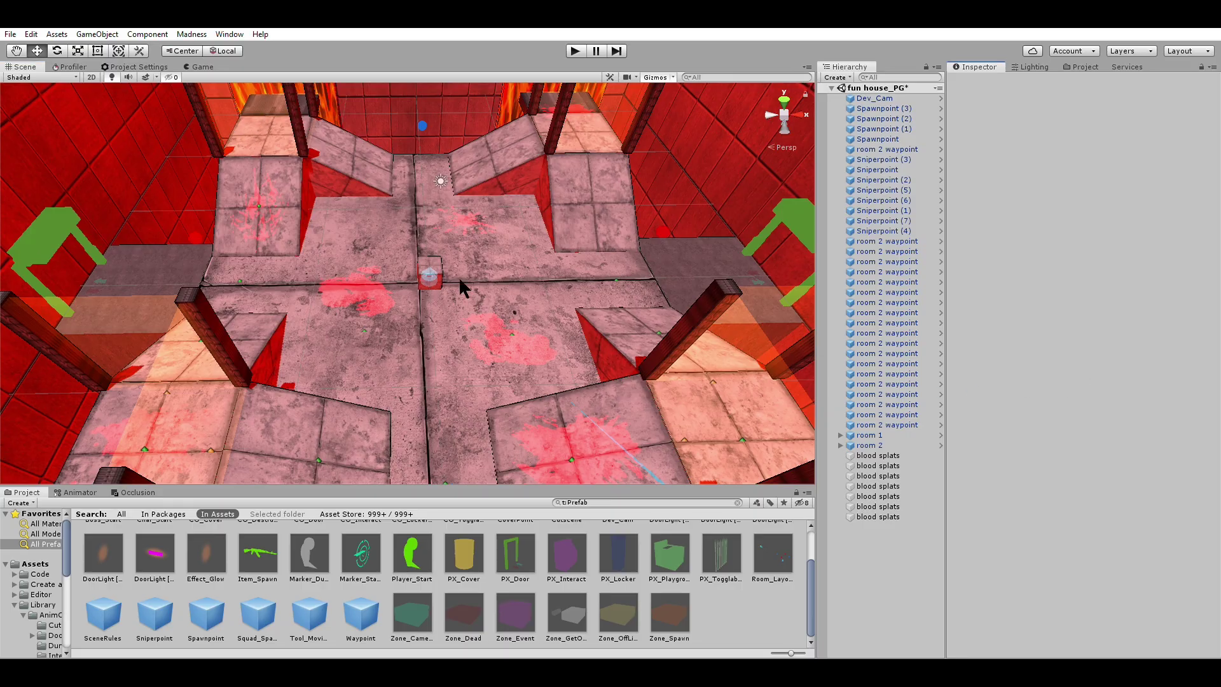
# - Place a Zone_Dead prefab over the center block at about X 100, Y 3.5, Z 0.29
pyautogui.keyDown('alt'); pyautogui.moveTo(479, 391); pyautogui.dragTo(469, 322); pyautogui.keyUp('alt')
pyautogui.scroll(3, 470, 320)
pyautogui.moveTo(485, 264); pyautogui.dragTo(474, 401, button='middle')
pyautogui.moveTo(488, 308); pyautogui.dragTo(496, 334, button='right')
pyautogui.moveTo(496, 334); pyautogui.dragTo(528, 319, button='middle')
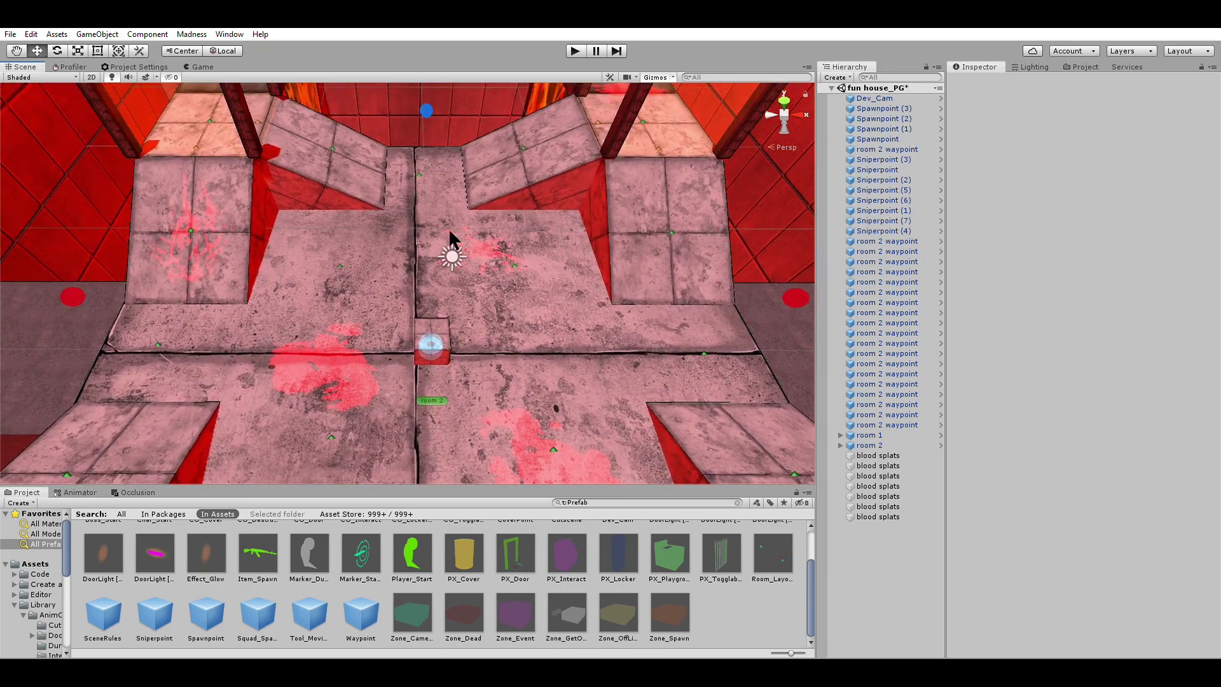
pyautogui.moveTo(555, 405); pyautogui.dragTo(516, 379, button='middle')
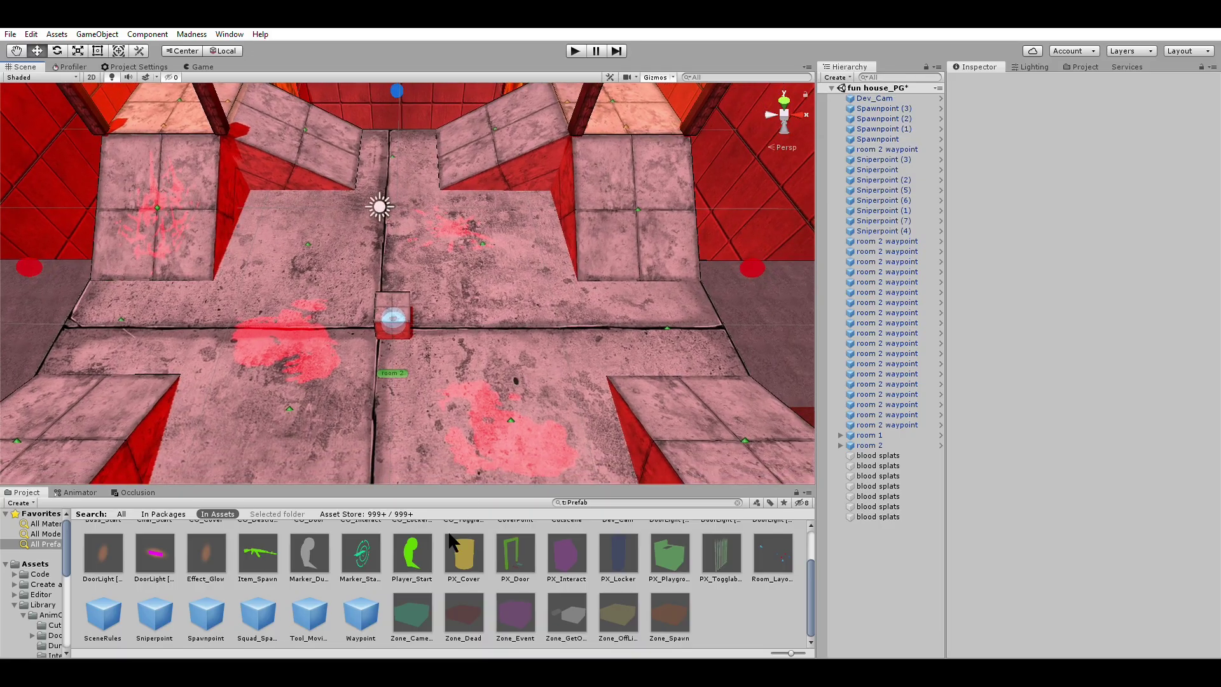
pyautogui.moveTo(455, 600); pyautogui.dragTo(446, 480)
pyautogui.moveTo(391, 292); pyautogui.dragTo(392, 291)
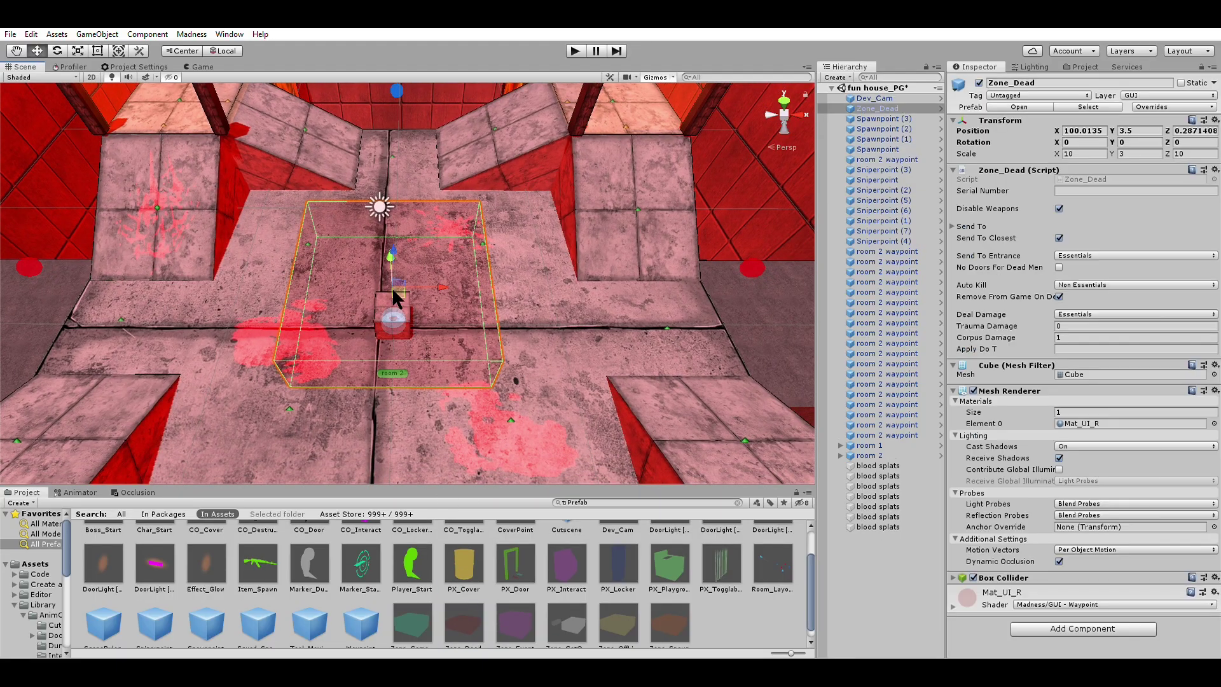
pyautogui.scroll(-4, 467, 329)
pyautogui.moveTo(465, 320); pyautogui.dragTo(521, 287, button='middle')
pyautogui.scroll(2, 521, 286)
pyautogui.scroll(4, 530, 273)
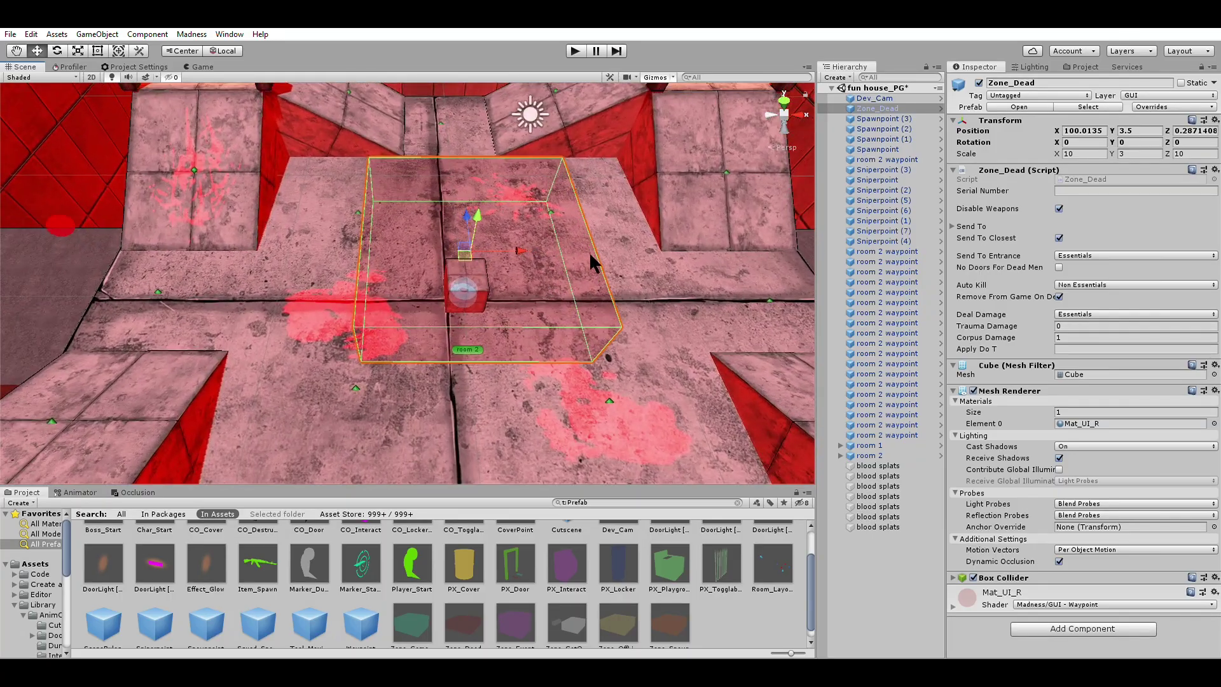
# - Examine the Zone_Dead's damage target options and how the zone covers the center of room 2
pyautogui.scroll(1, 574, 257)
pyautogui.moveTo(575, 256); pyautogui.dragTo(568, 262, button='middle')
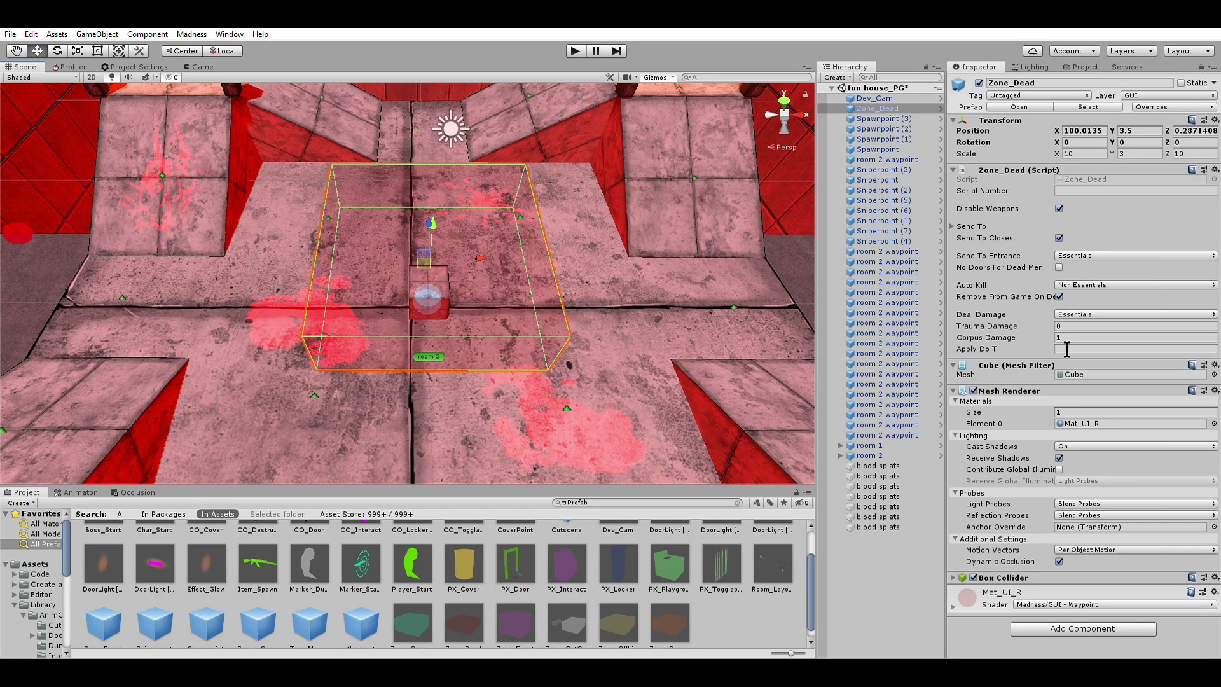
pyautogui.click(1081, 313)
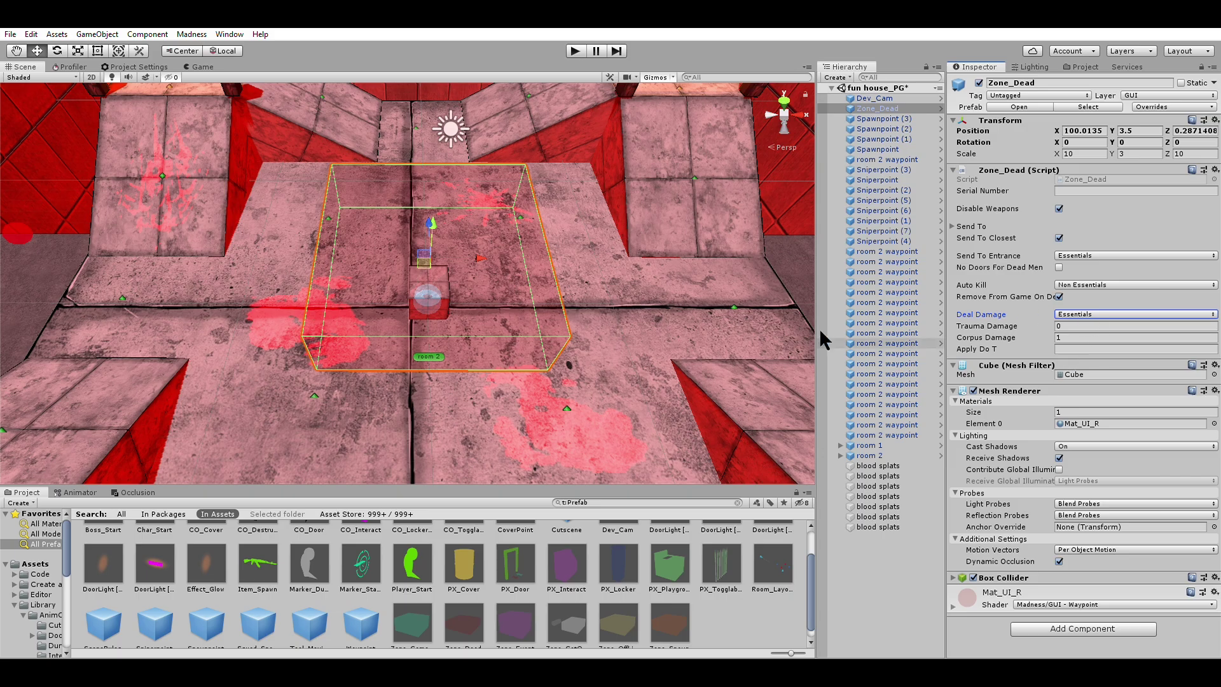
pyautogui.scroll(-3, 645, 304)
pyautogui.scroll(-2, 535, 362)
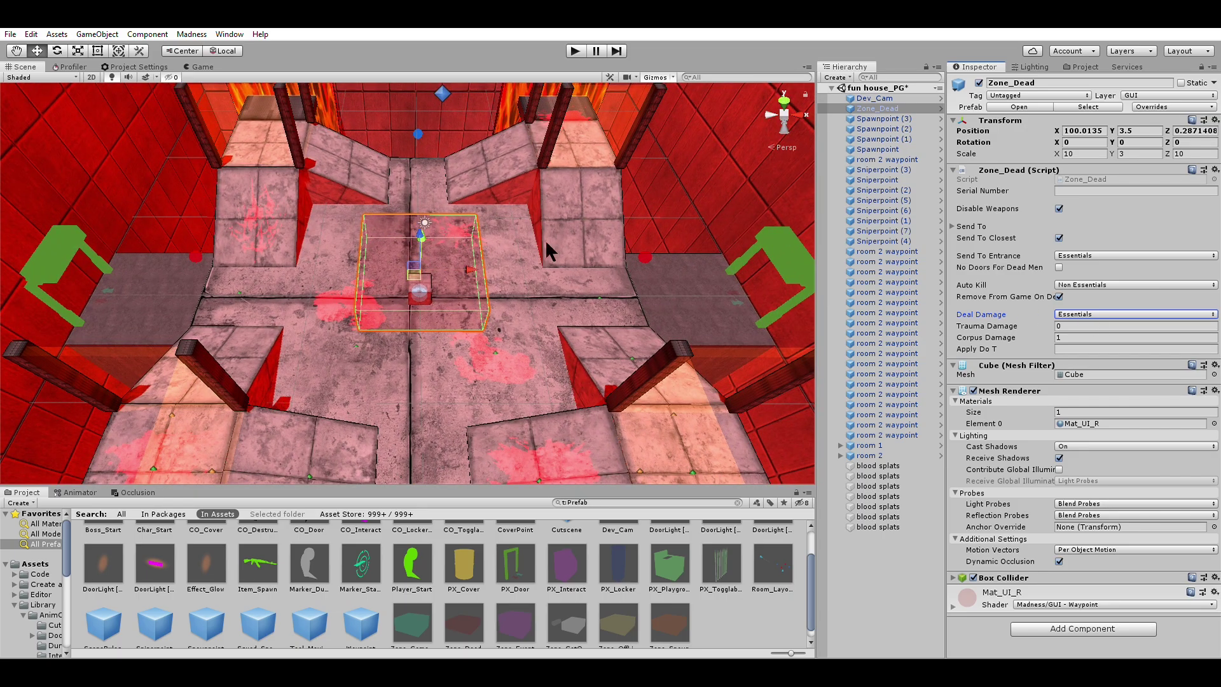
pyautogui.scroll(-2, 555, 249)
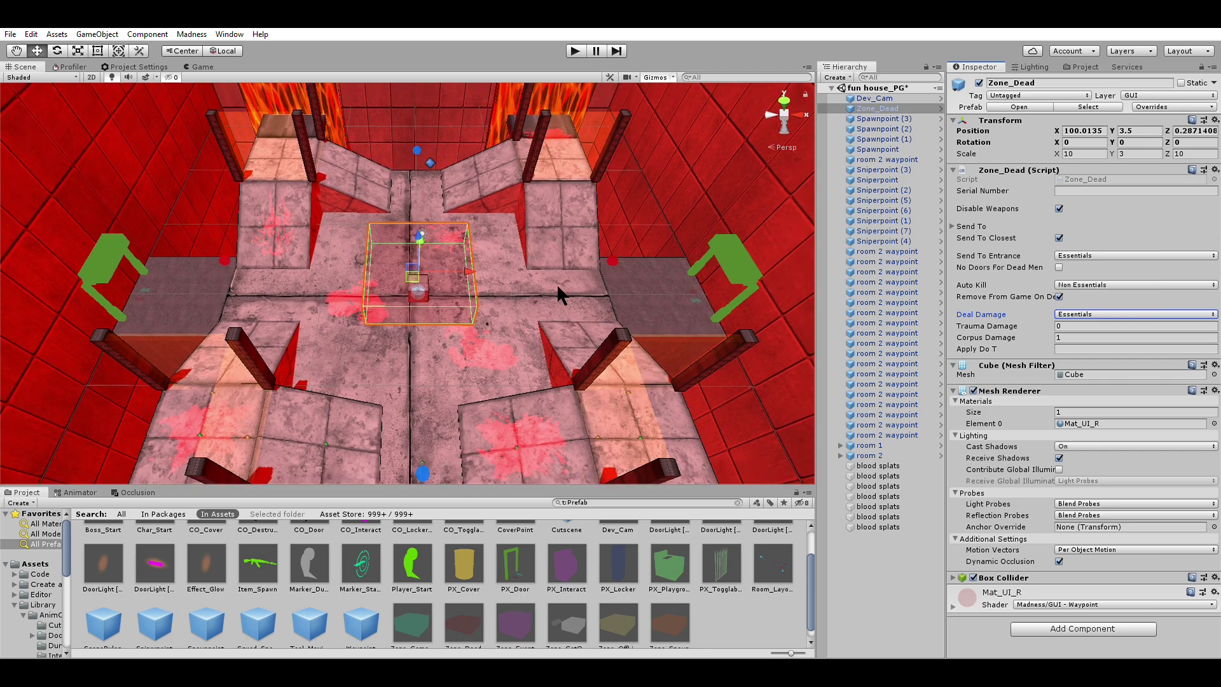
pyautogui.keyDown('alt'); pyautogui.moveTo(495, 351); pyautogui.dragTo(493, 199); pyautogui.keyUp('alt')
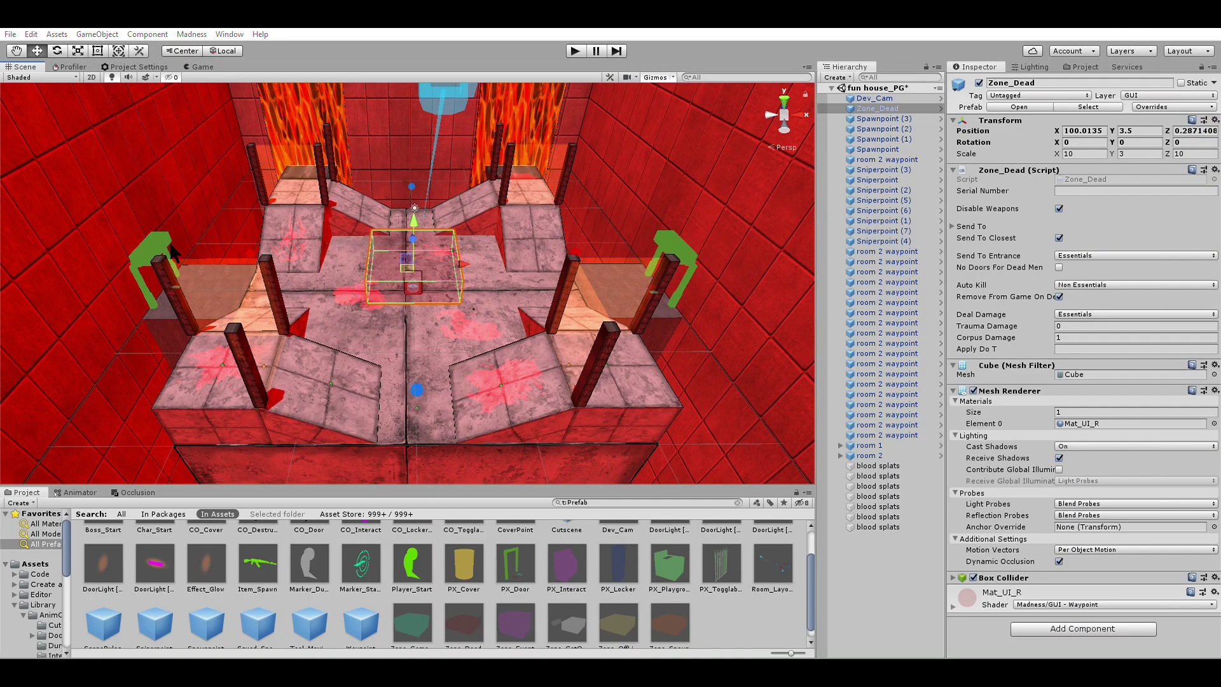
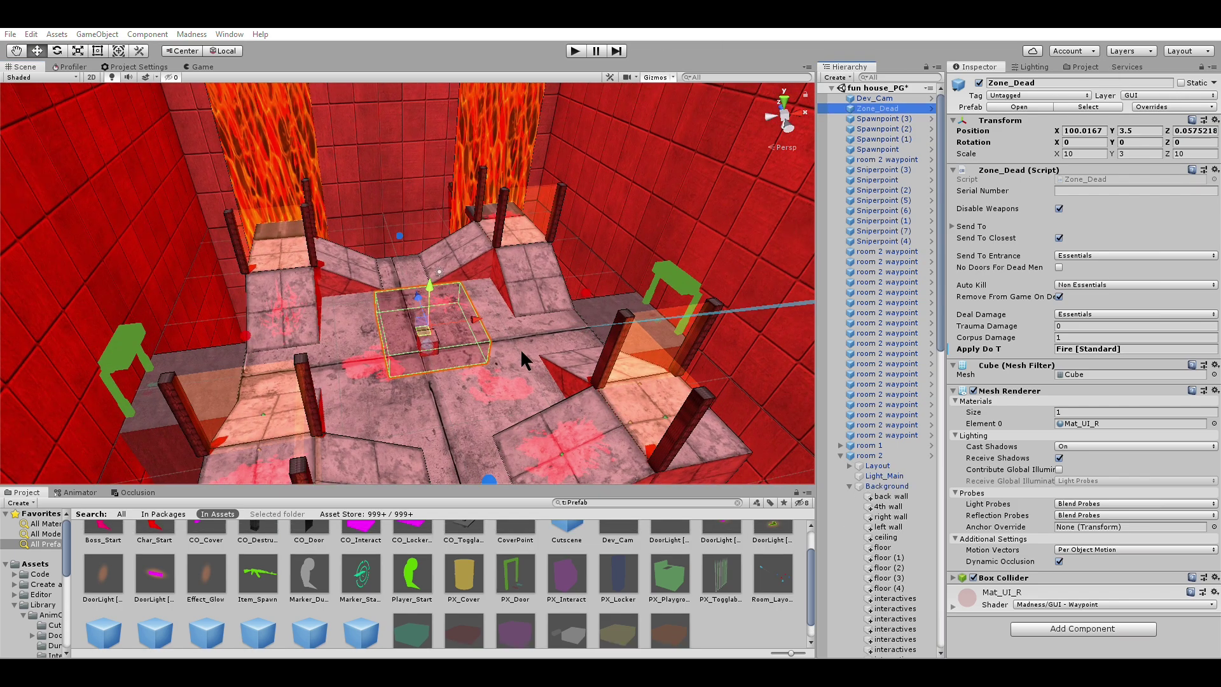
# - Set the Zone_Dead's Deal Damage to Everyone and its Auto Kill to None
pyautogui.scroll(2, 520, 348)
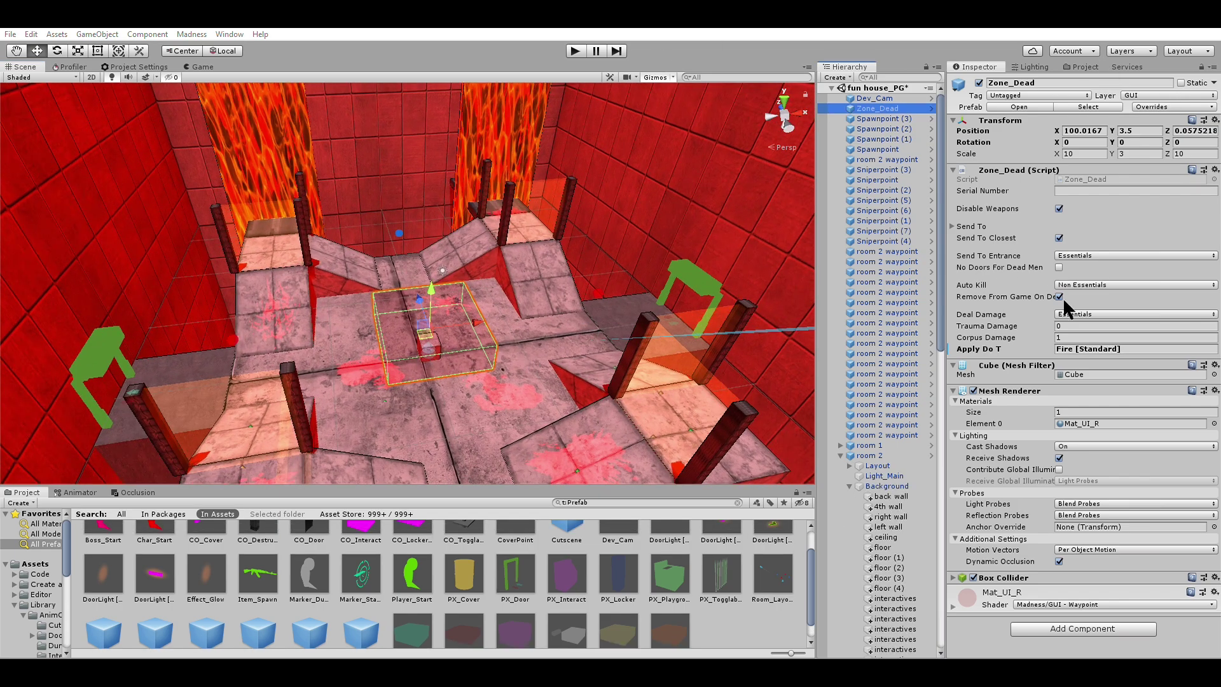
pyautogui.click(1104, 314)
pyautogui.click(1105, 337)
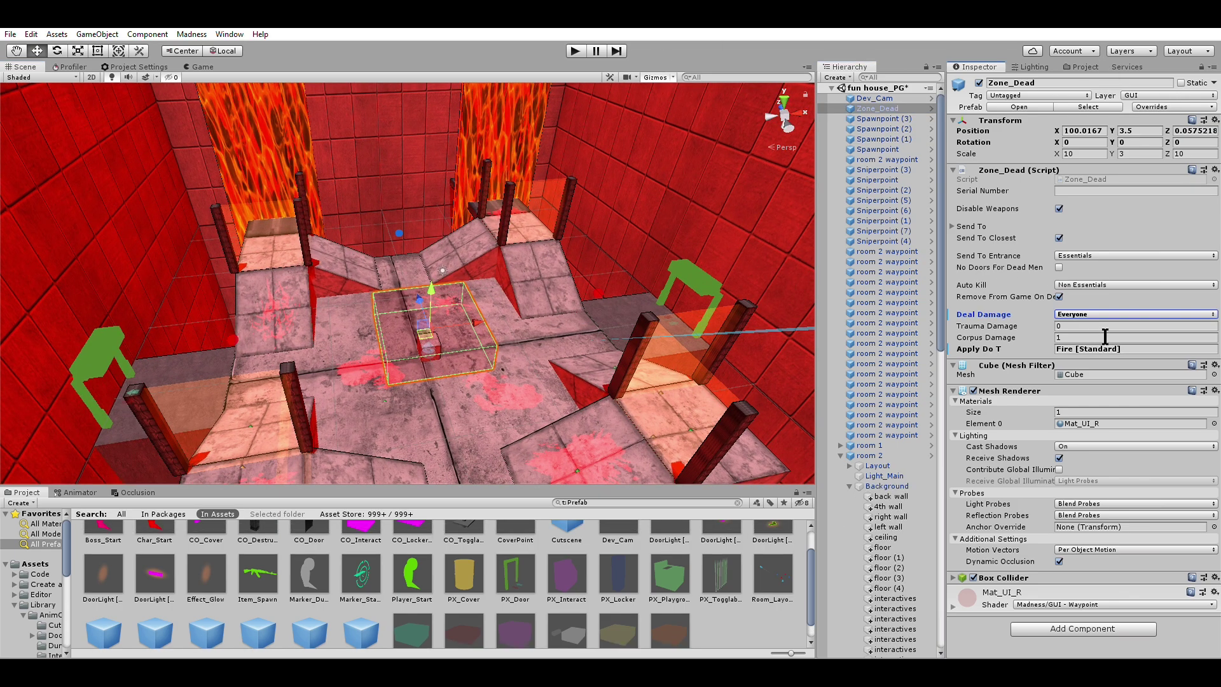
pyautogui.click(1096, 285)
pyautogui.click(1089, 253)
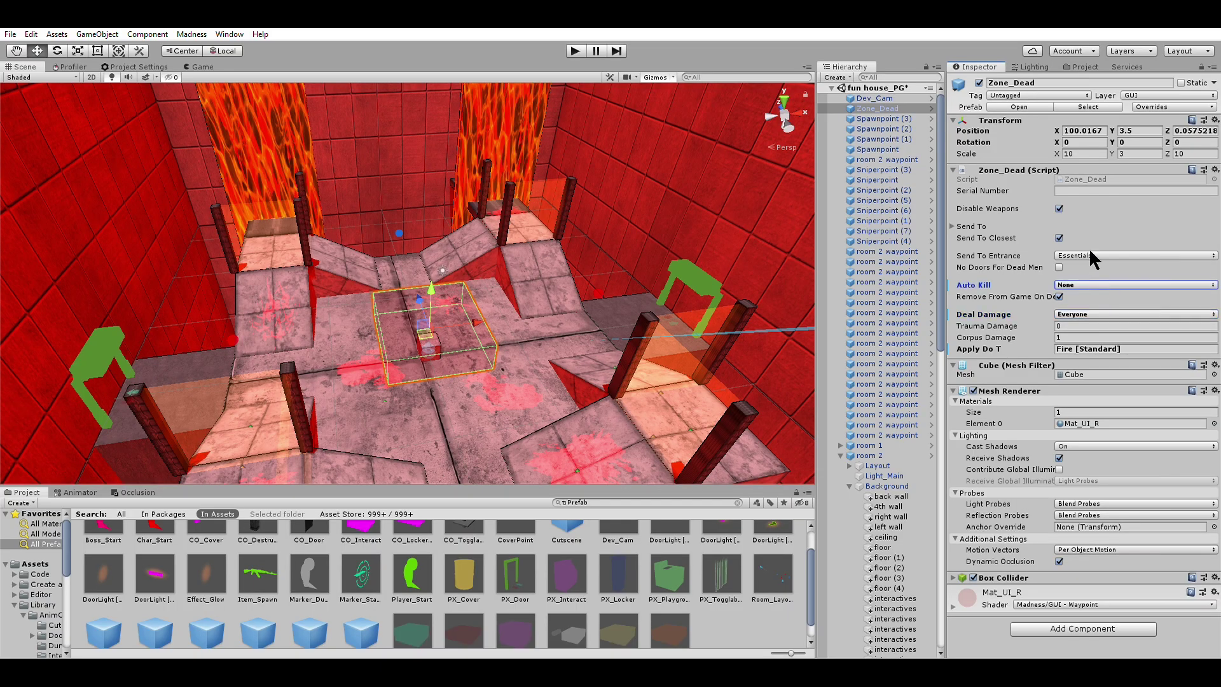
# - Set the Zone_Dead's Send To Entrance to Everyone and disable Remove From Game and Disable Weapons
pyautogui.click(1089, 254)
pyautogui.click(1090, 272)
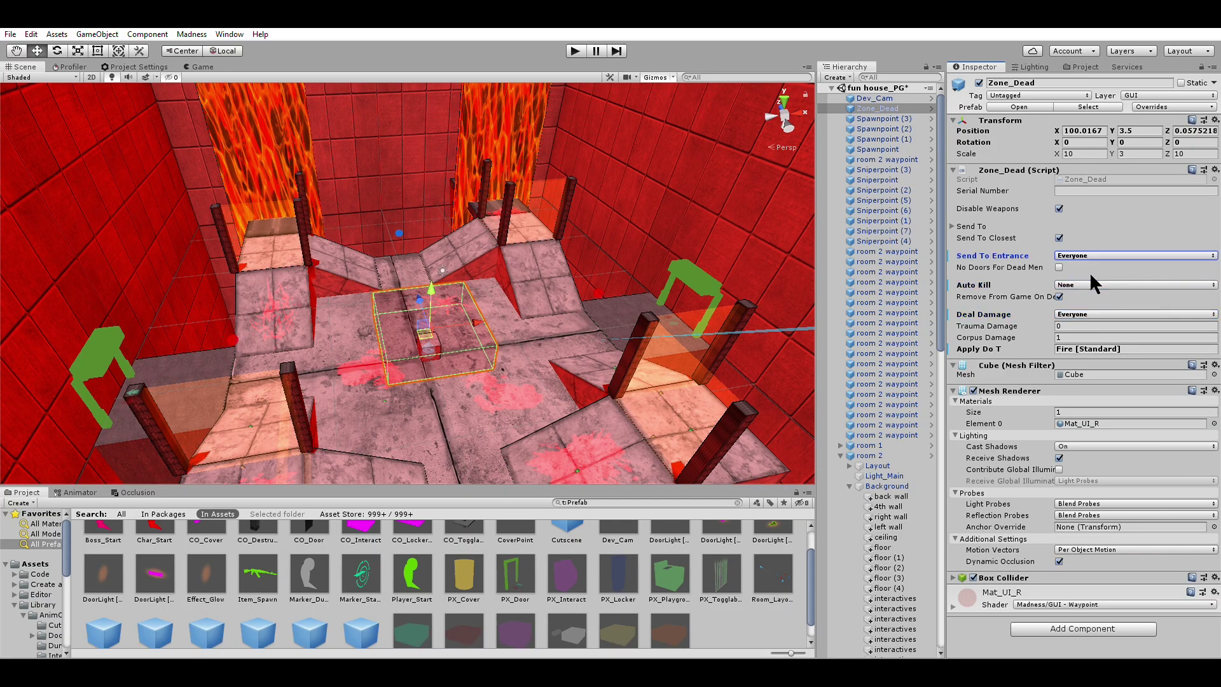
pyautogui.click(1058, 296)
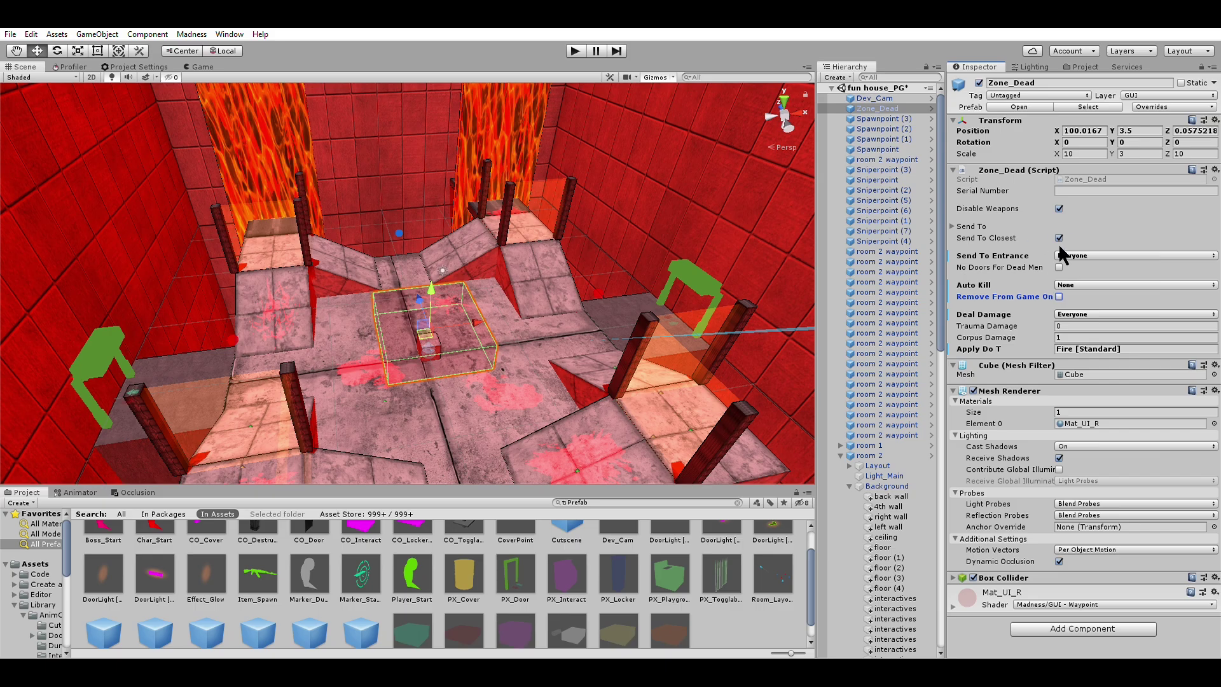
pyautogui.click(1059, 206)
# - Enlarge the Zone_Dead to a scale of 60 on both X and Z
pyautogui.moveTo(720, 277); pyautogui.dragTo(658, 278, button='right')
pyautogui.moveTo(769, 286); pyautogui.dragTo(604, 304, button='right')
pyautogui.scroll(-3, 598, 305)
pyautogui.click(1076, 154)
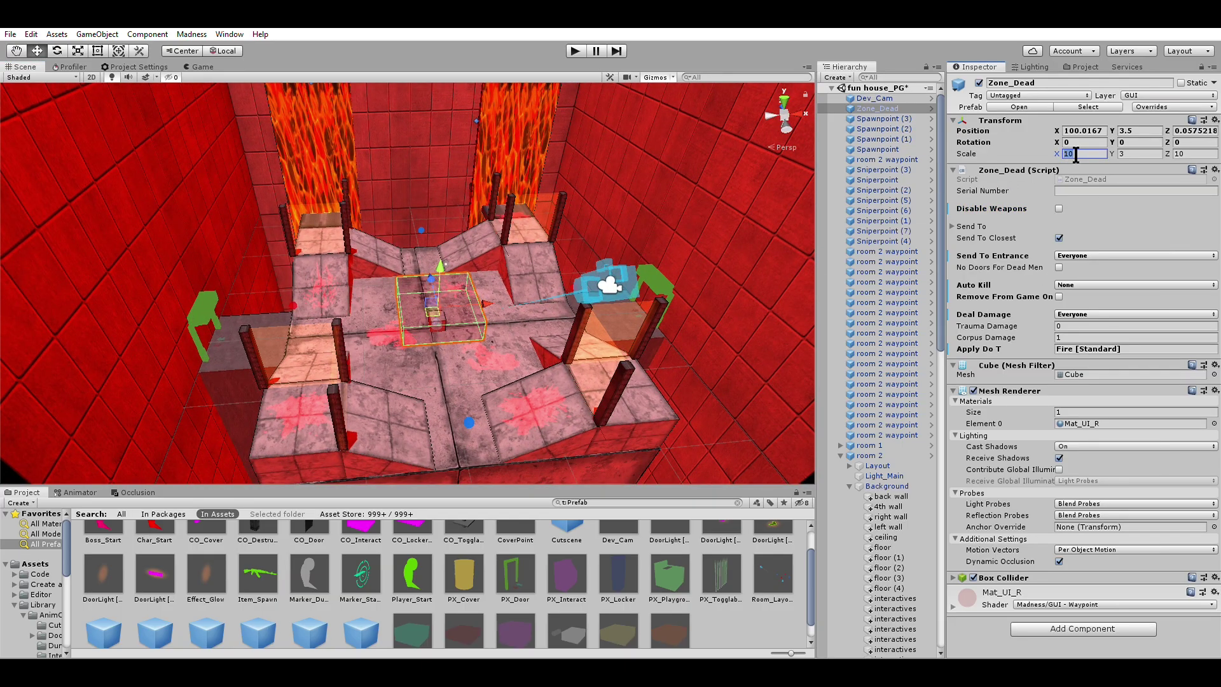
pyautogui.write('60')
pyautogui.press('BackSpace')
pyautogui.write('0')
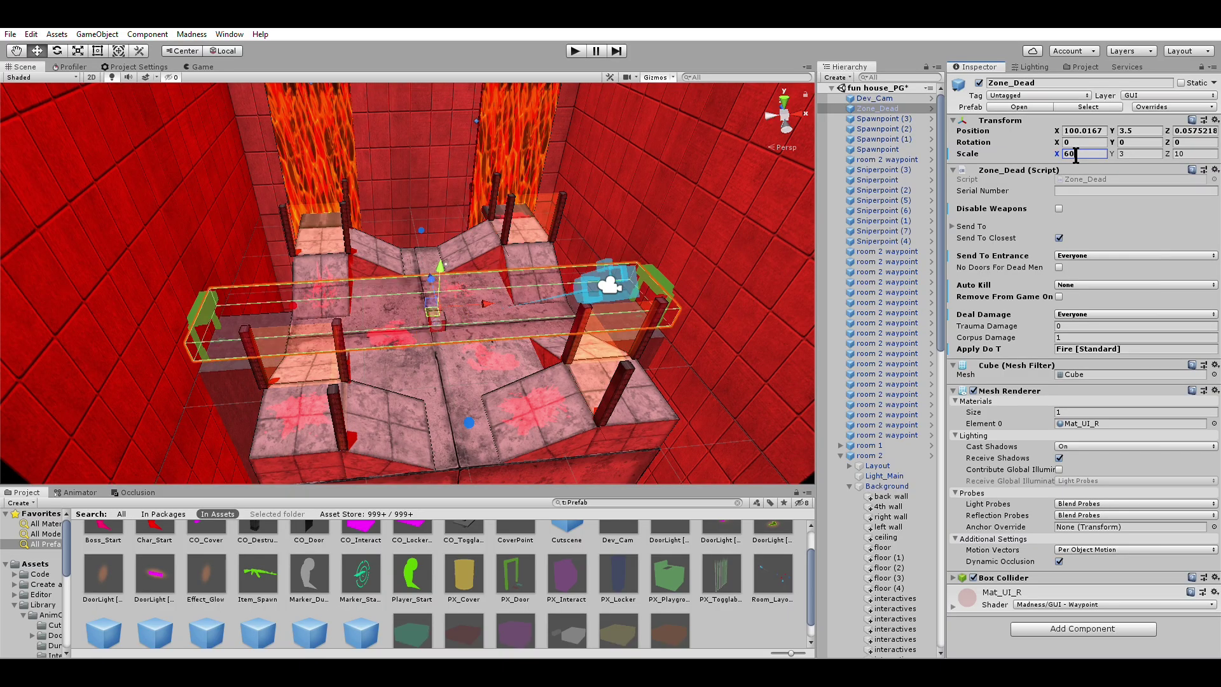
pyautogui.click(1192, 150)
pyautogui.write('60')
# - Lower the Zone_Dead well beneath the room's floor to about Y -22.2, then deselect it
pyautogui.moveTo(444, 257); pyautogui.dragTo(554, 372)
pyautogui.scroll(-3, 554, 376)
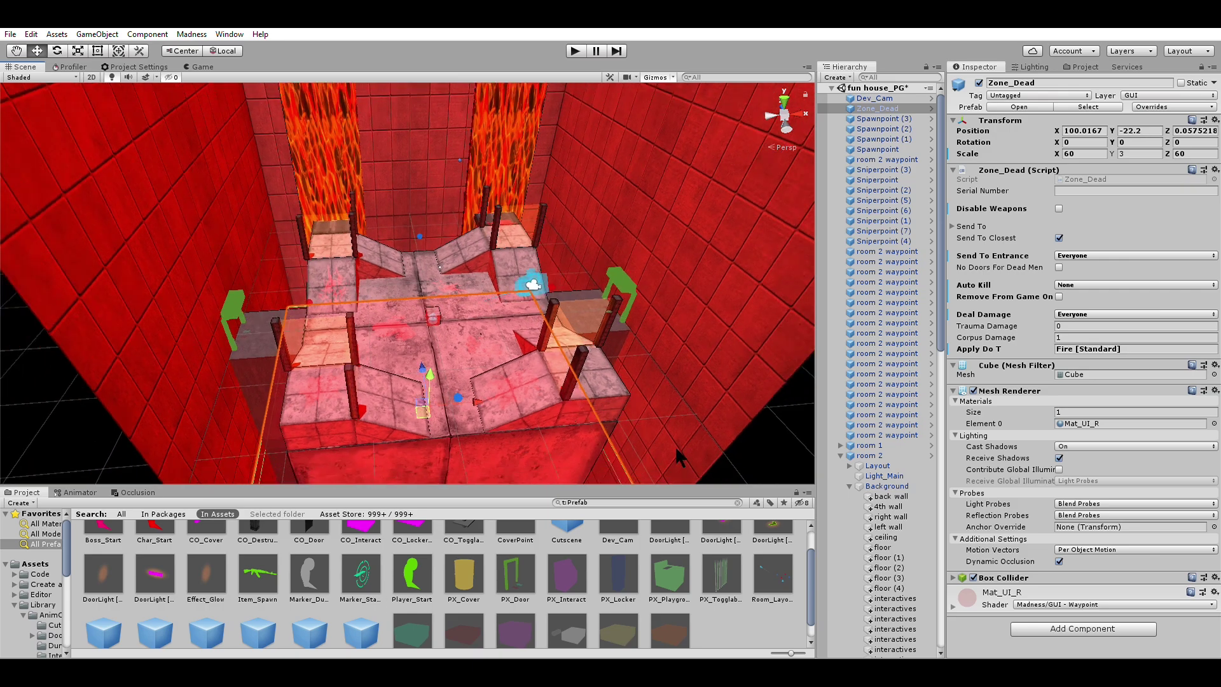
pyautogui.click(544, 437)
pyautogui.scroll(4, 543, 438)
pyautogui.scroll(1, 604, 534)
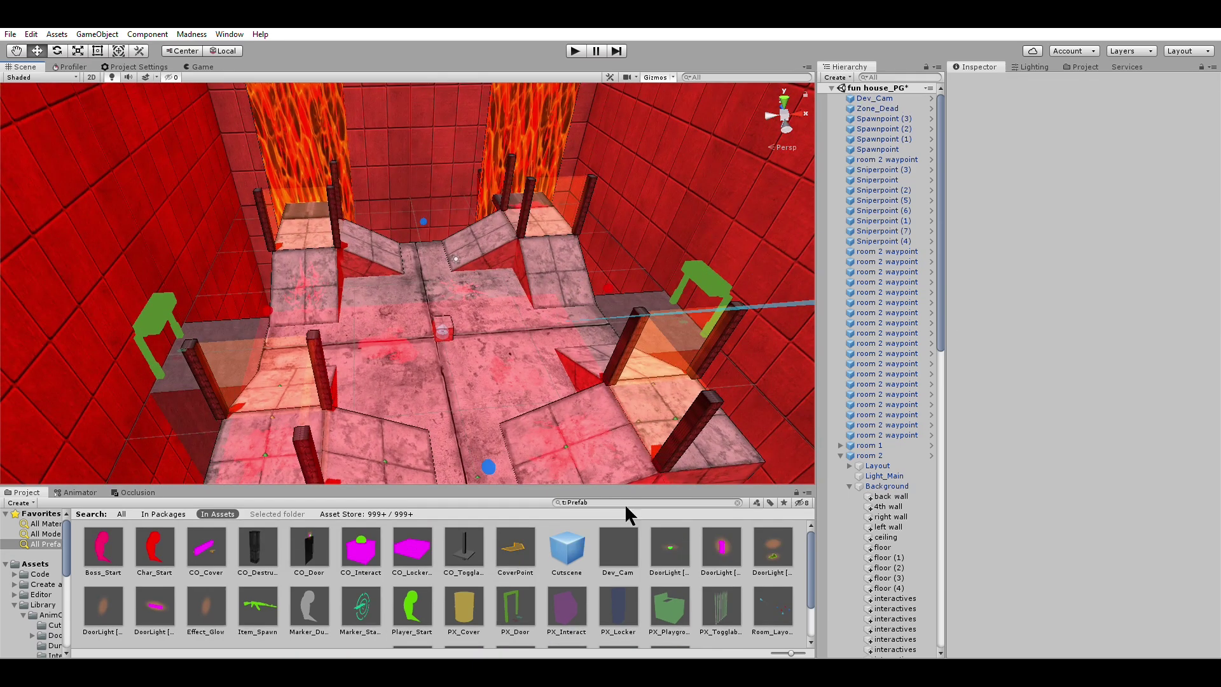
pyautogui.scroll(-2, 630, 546)
pyautogui.moveTo(669, 608); pyautogui.dragTo(444, 305)
pyautogui.scroll(5, 442, 328)
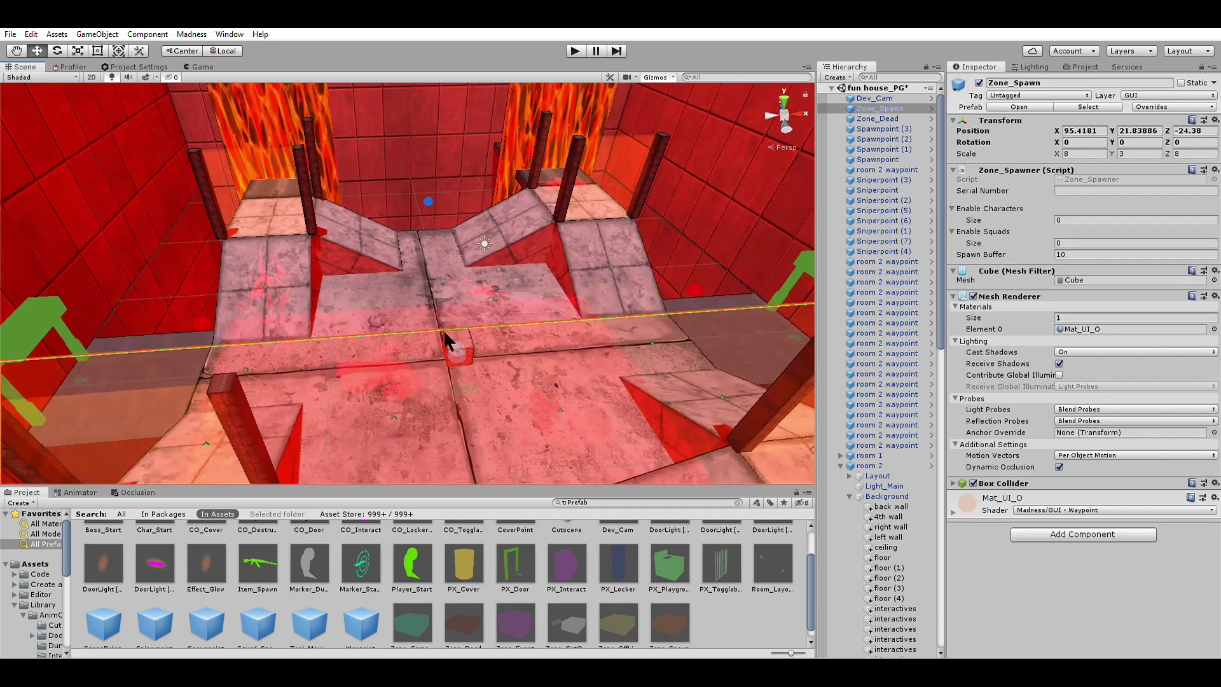
pyautogui.scroll(-4, 432, 337)
pyautogui.moveTo(431, 334); pyautogui.dragTo(731, 385, button='right')
pyautogui.moveTo(388, 344); pyautogui.dragTo(591, 356, button='middle')
pyautogui.scroll(3, 445, 285)
pyautogui.moveTo(423, 286); pyautogui.dragTo(551, 273, button='middle')
pyautogui.moveTo(550, 273); pyautogui.dragTo(571, 292, button='right')
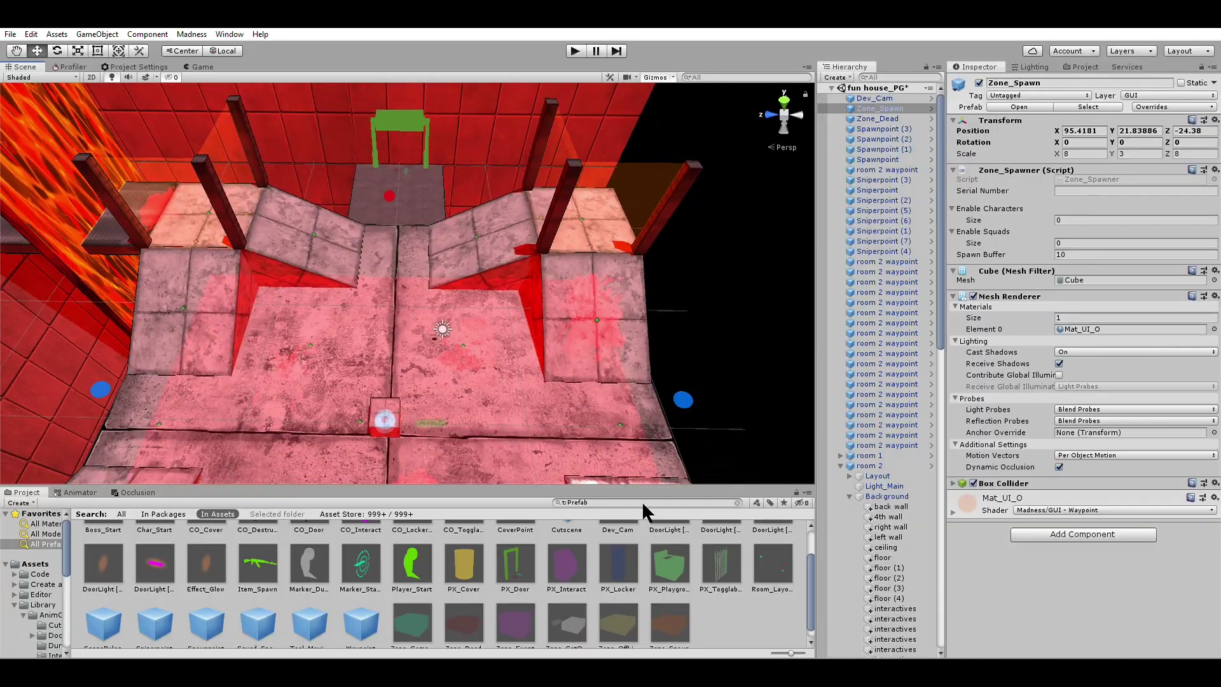
pyautogui.press('Delete')
# - Place a Zone_Spawn prefab over the center block at about X 100.37, Y 3.5, Z 0.07, and set its Enable Characters size to 1
pyautogui.moveTo(671, 609); pyautogui.dragTo(384, 394)
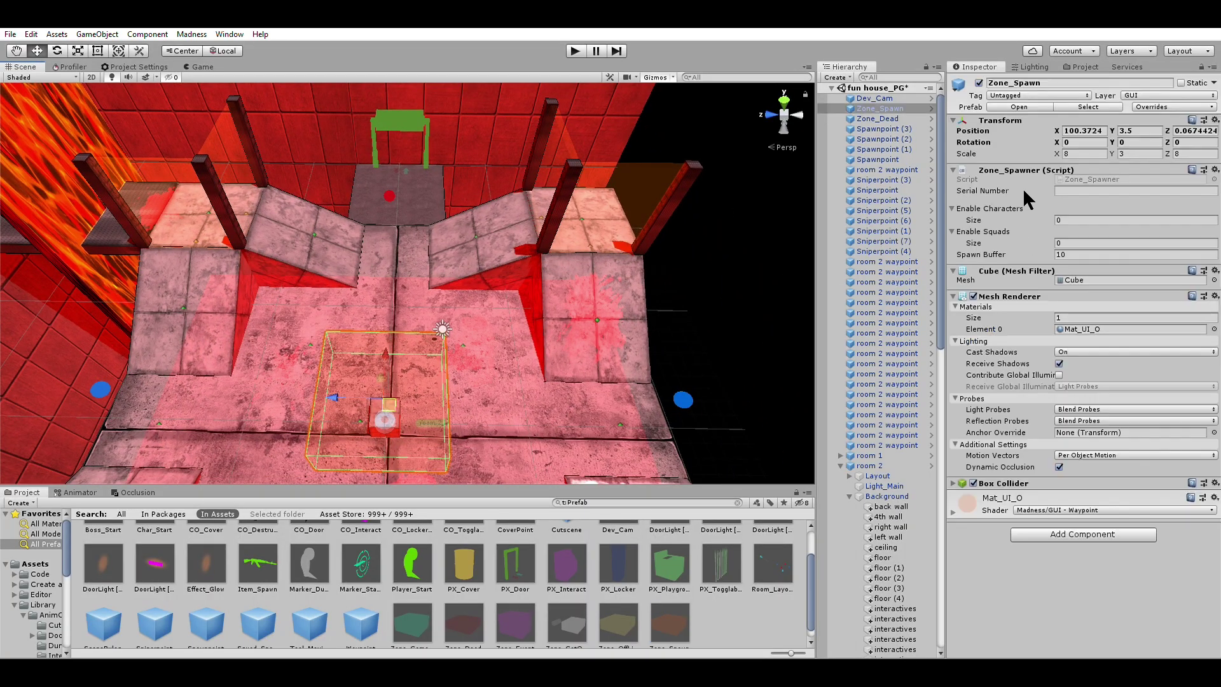
pyautogui.click(1077, 220)
pyautogui.write('1')
pyautogui.press('Return')
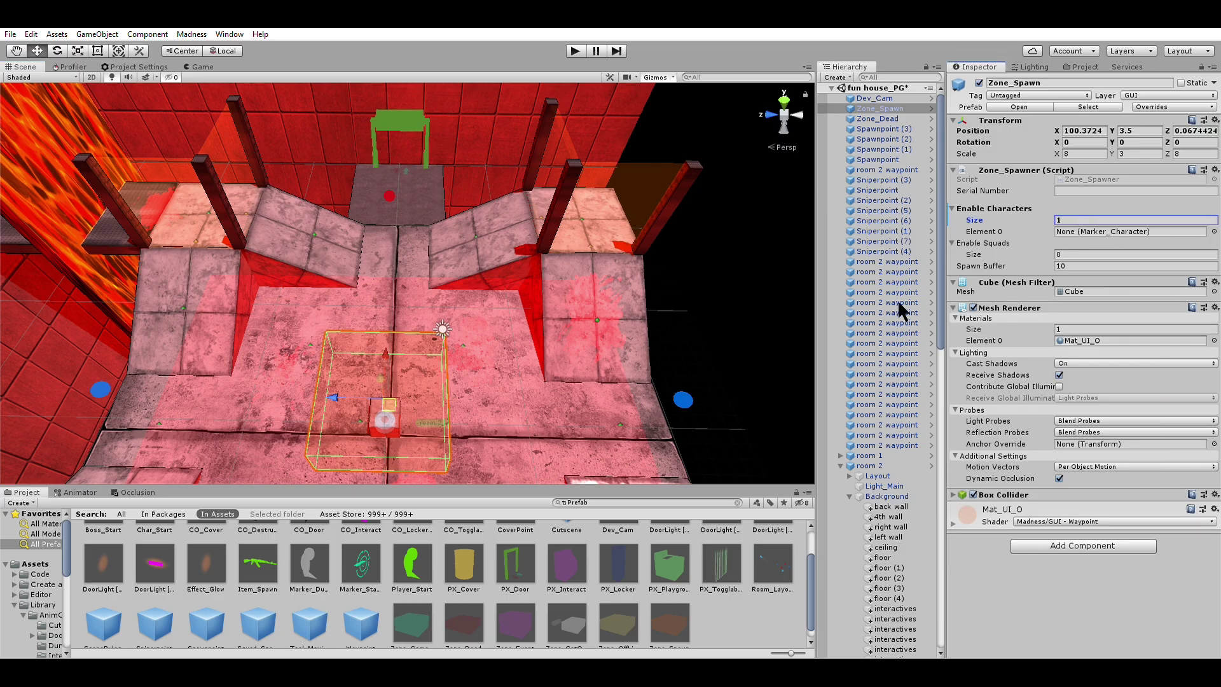
# - Inspect the marker settings of the Player_Start and Squad_Spawner prefab assets
pyautogui.click(414, 556)
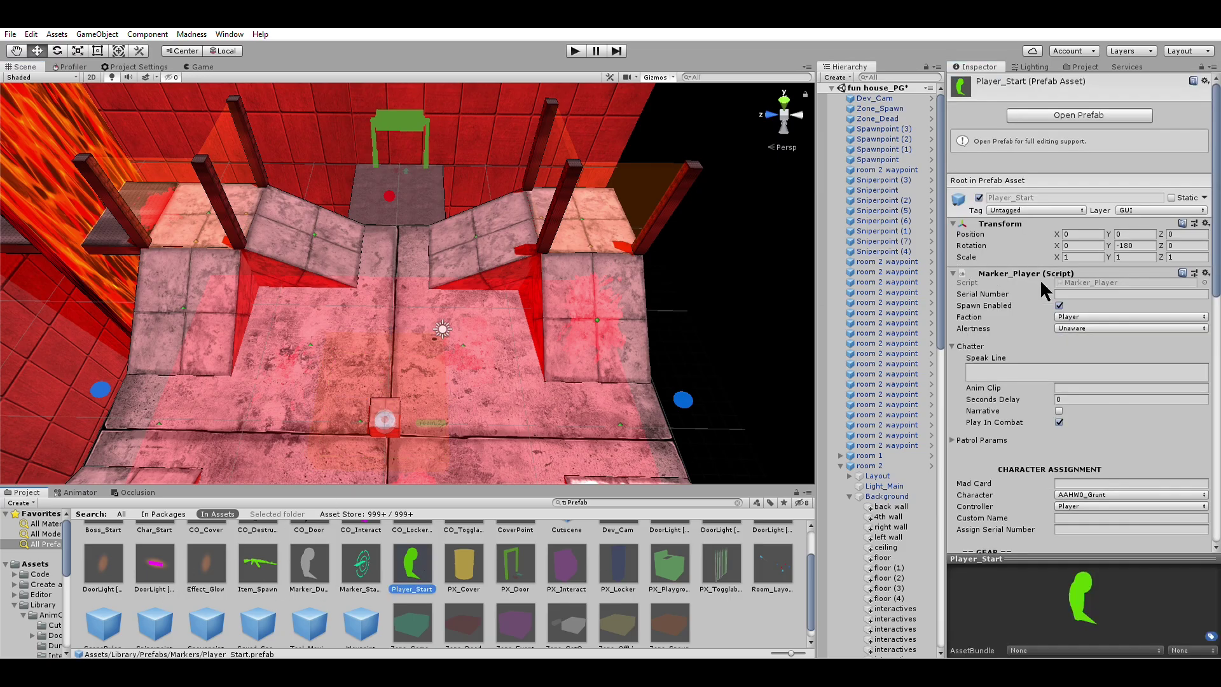
pyautogui.scroll(-1, 445, 560)
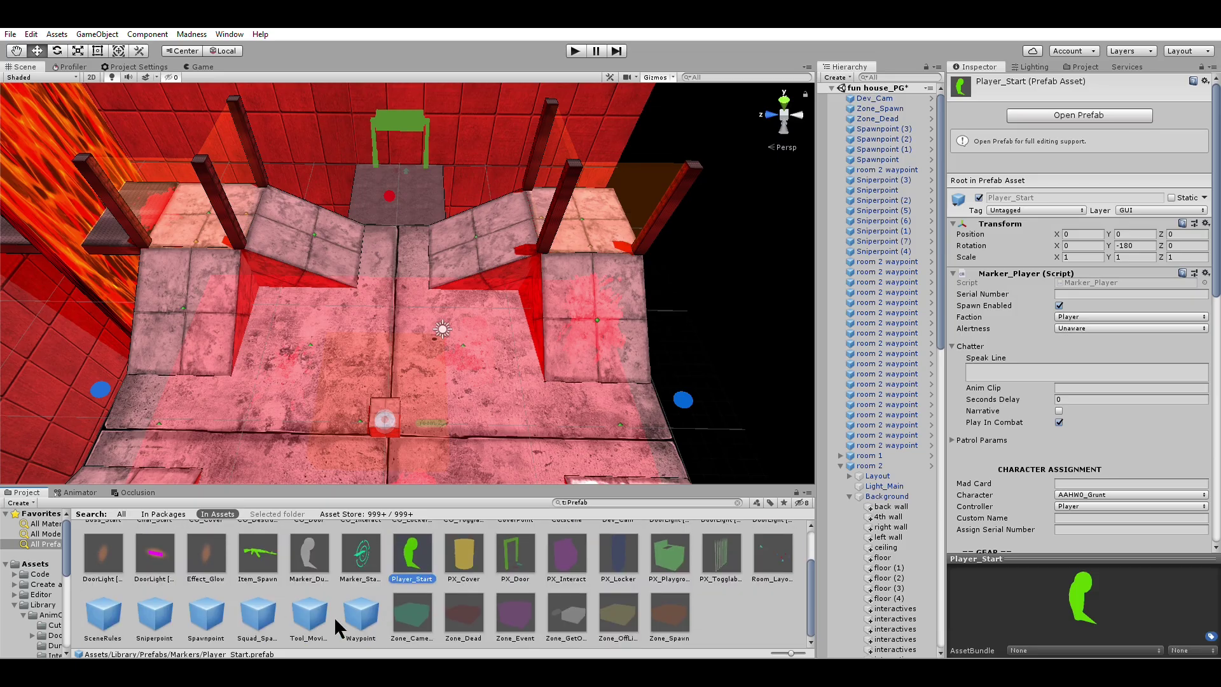
pyautogui.click(257, 613)
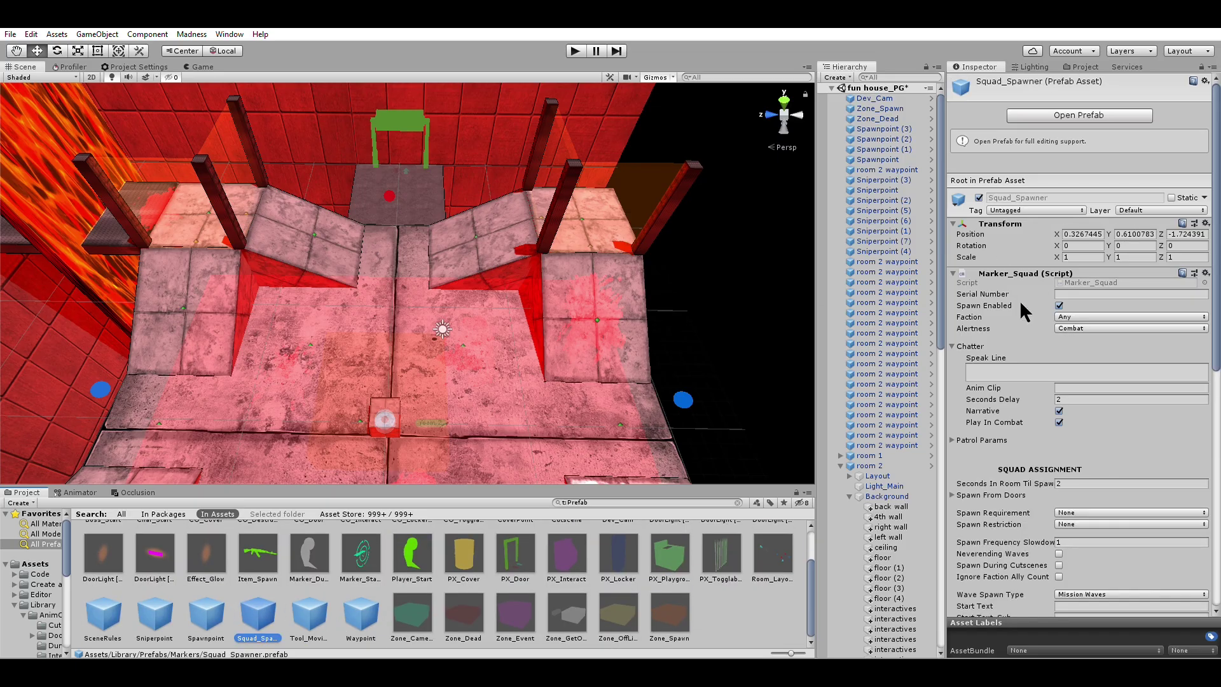
pyautogui.scroll(-1, 509, 379)
# - Set the Enable Squads size of the Zone_Spawn over the center block to 1
pyautogui.click(417, 367)
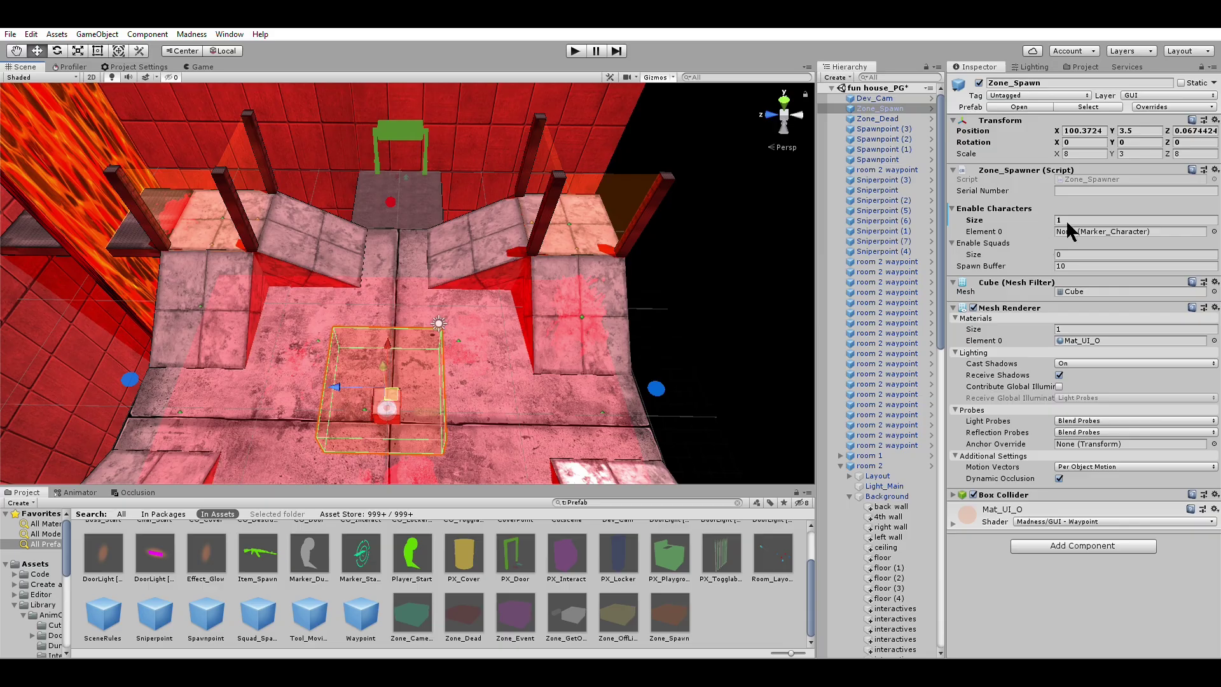
pyautogui.click(1078, 254)
pyautogui.write('1')
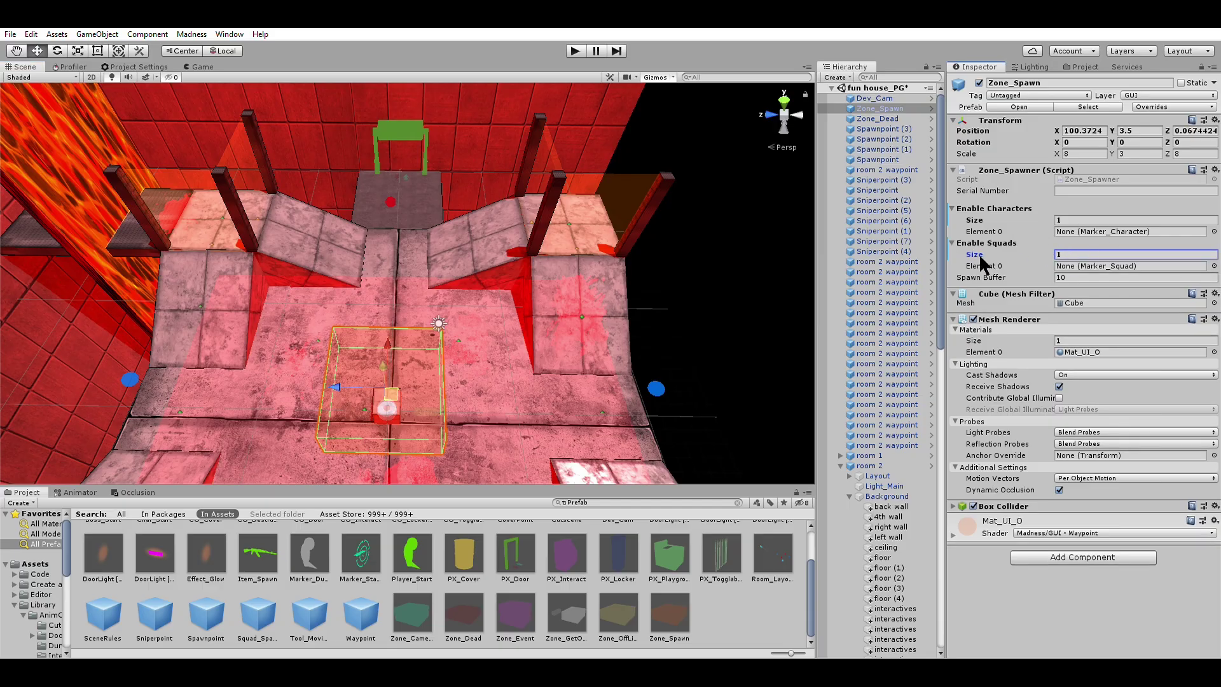
# - Move the Zone_Spawn to about X 99.94, Z -0.67 so it is centered near the block
pyautogui.keyDown('alt'); pyautogui.moveTo(712, 311); pyautogui.dragTo(502, 353); pyautogui.keyUp('alt')
pyautogui.moveTo(502, 353); pyautogui.dragTo(535, 323, button='right')
pyautogui.scroll(6, 536, 323)
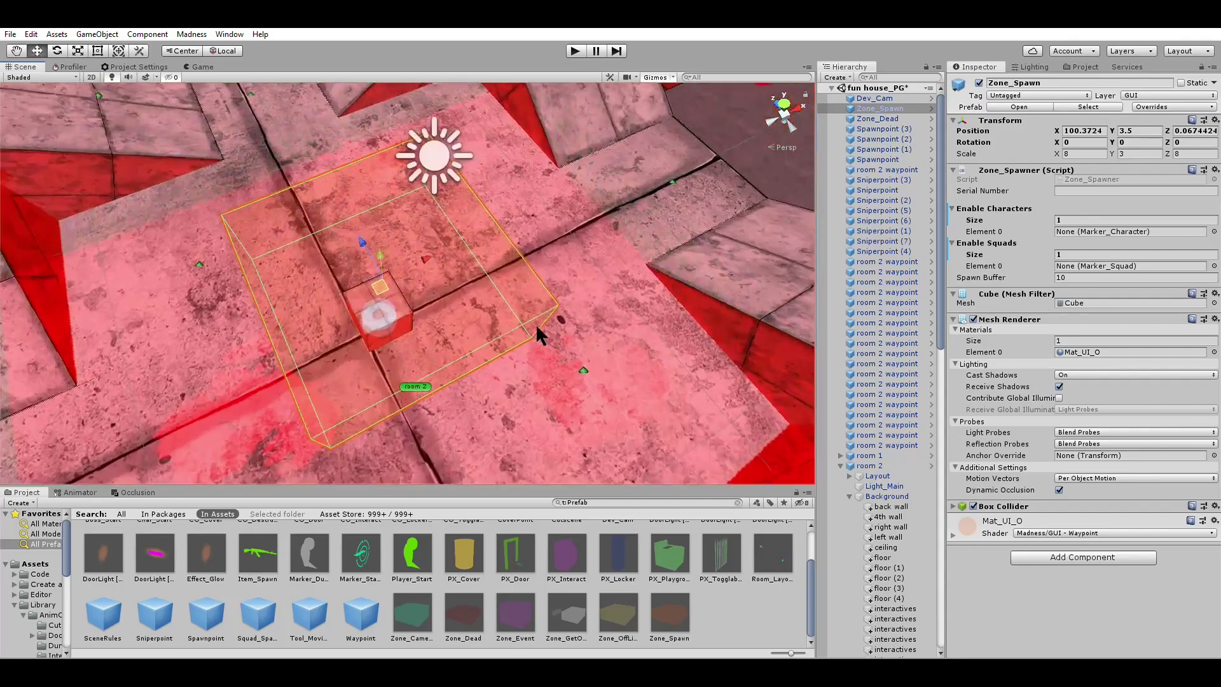
pyautogui.scroll(-1, 348, 241)
pyautogui.moveTo(439, 285); pyautogui.dragTo(468, 300, button='right')
pyautogui.moveTo(469, 299); pyautogui.dragTo(464, 286)
pyautogui.moveTo(447, 253); pyautogui.dragTo(385, 238, button='middle')
pyautogui.moveTo(356, 237); pyautogui.dragTo(370, 254)
# - Shrink the Zone_Spawn to a scale of 1 on X and Z and nudge it to about X 99.97
pyautogui.click(1084, 154)
pyautogui.write('1')
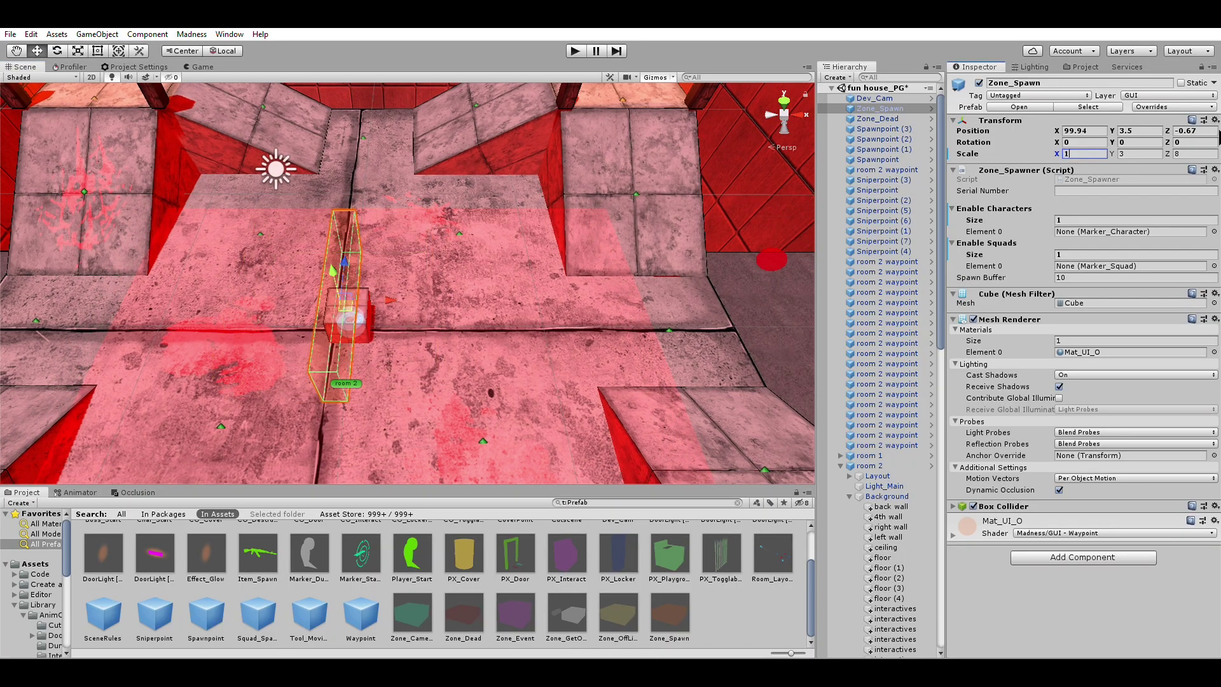
pyautogui.click(1196, 153)
pyautogui.write('1')
pyautogui.scroll(-4, 418, 280)
pyautogui.moveTo(395, 292); pyautogui.dragTo(355, 285)
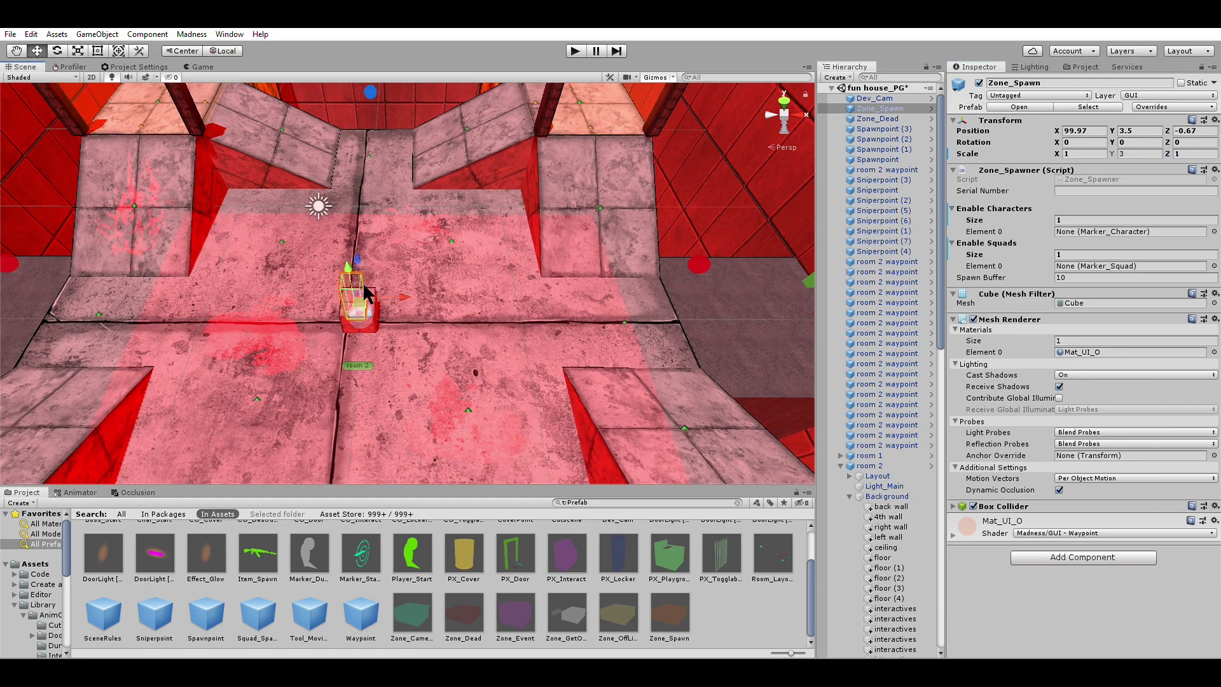
pyautogui.press('f')
# - Place a Zone_OffLimits prefab on the floor beside the center block at about X 104, Y 1.5, Z 0.18
pyautogui.click(522, 278)
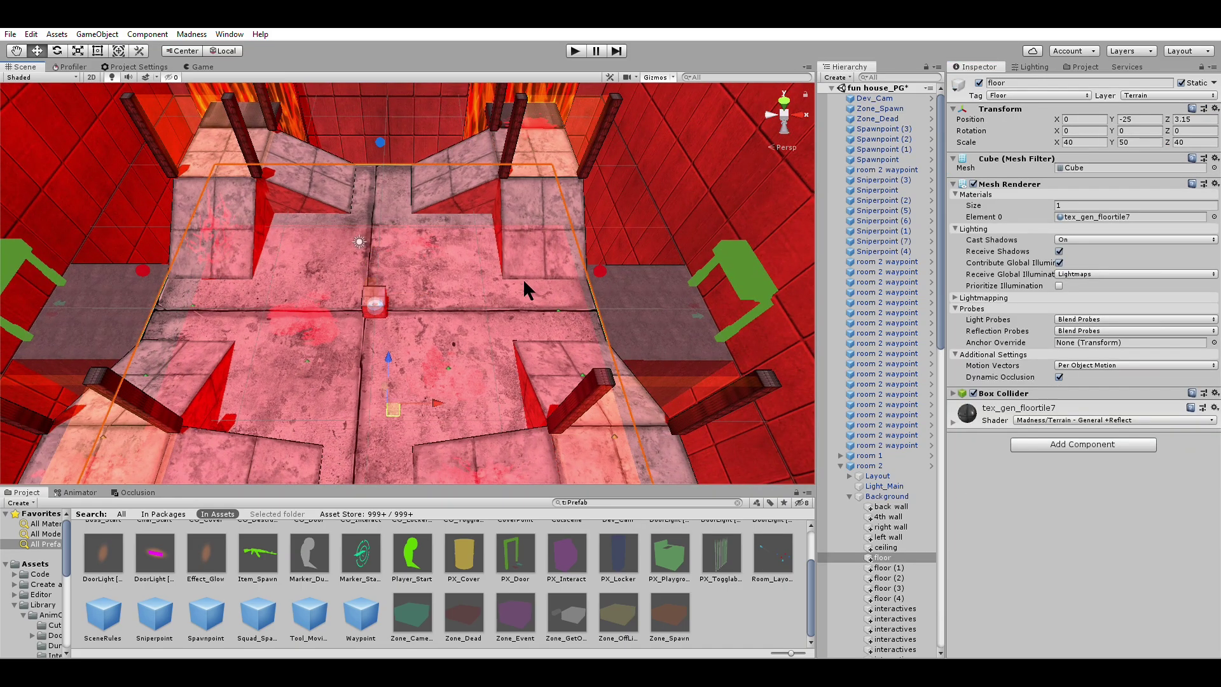
pyautogui.moveTo(622, 623); pyautogui.dragTo(433, 292)
pyautogui.press('f')
pyautogui.scroll(8, 434, 292)
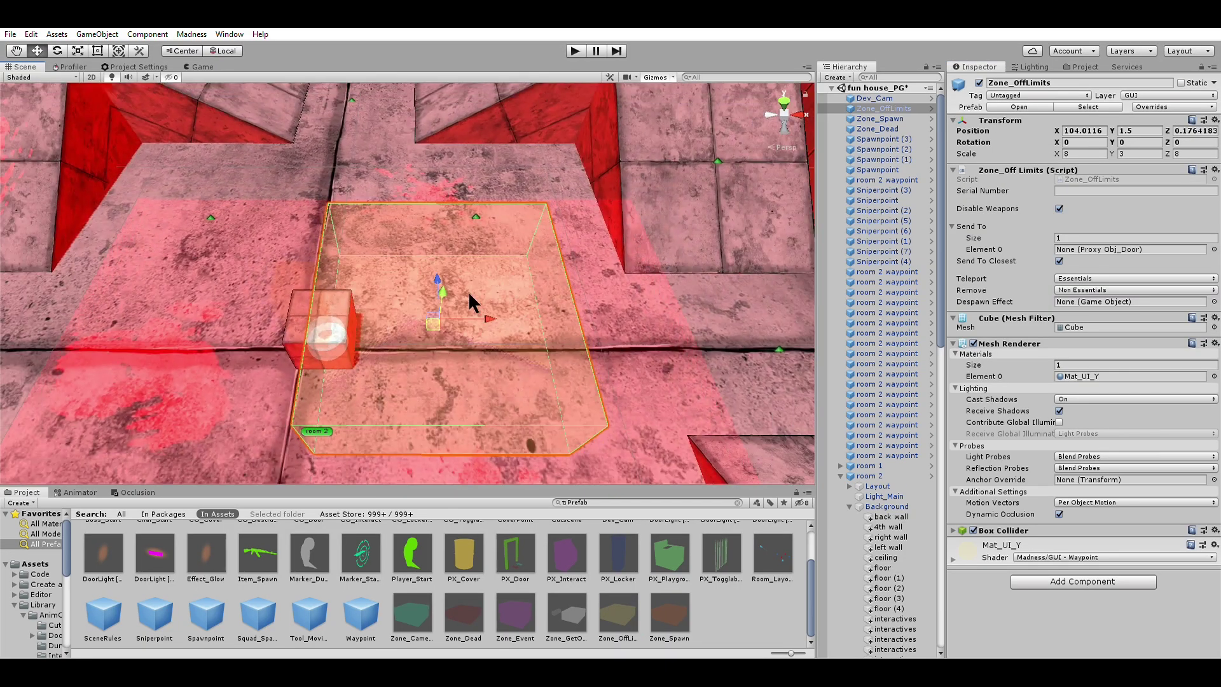
# - Set the Zone_OffLimits' Remove to None and Teleport to Everyone, and disable Disable Weapons
pyautogui.scroll(-5, 467, 257)
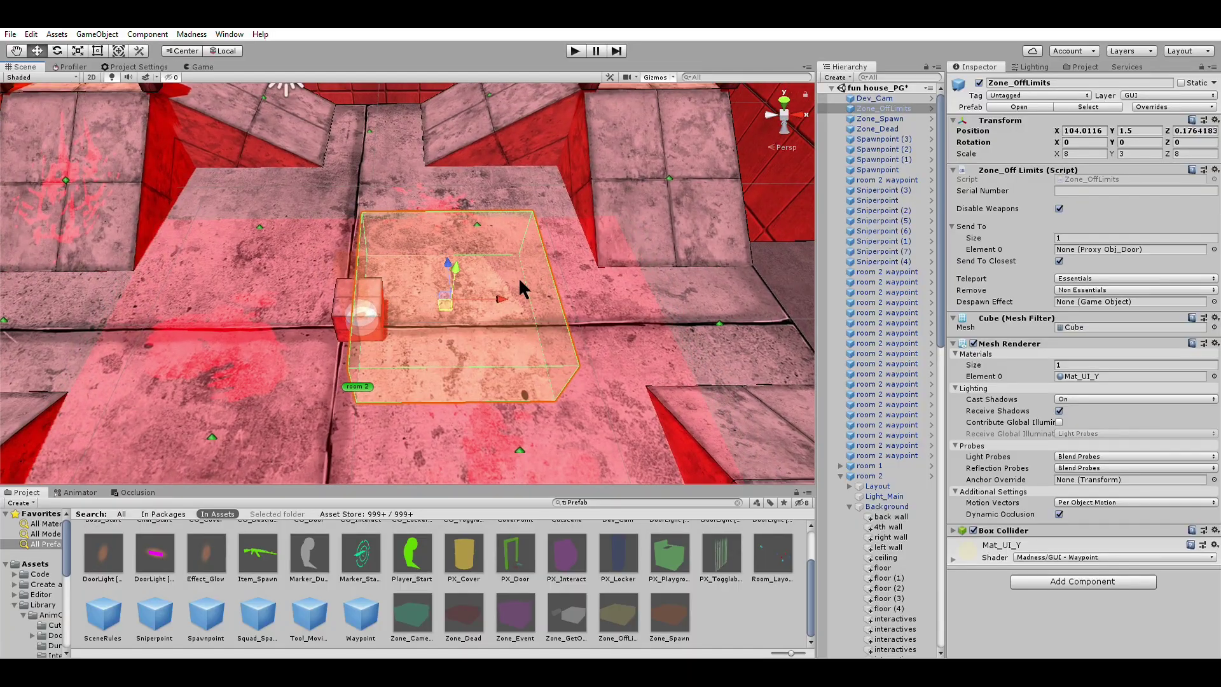
pyautogui.scroll(2, 548, 276)
pyautogui.moveTo(551, 284); pyautogui.dragTo(534, 280, button='middle')
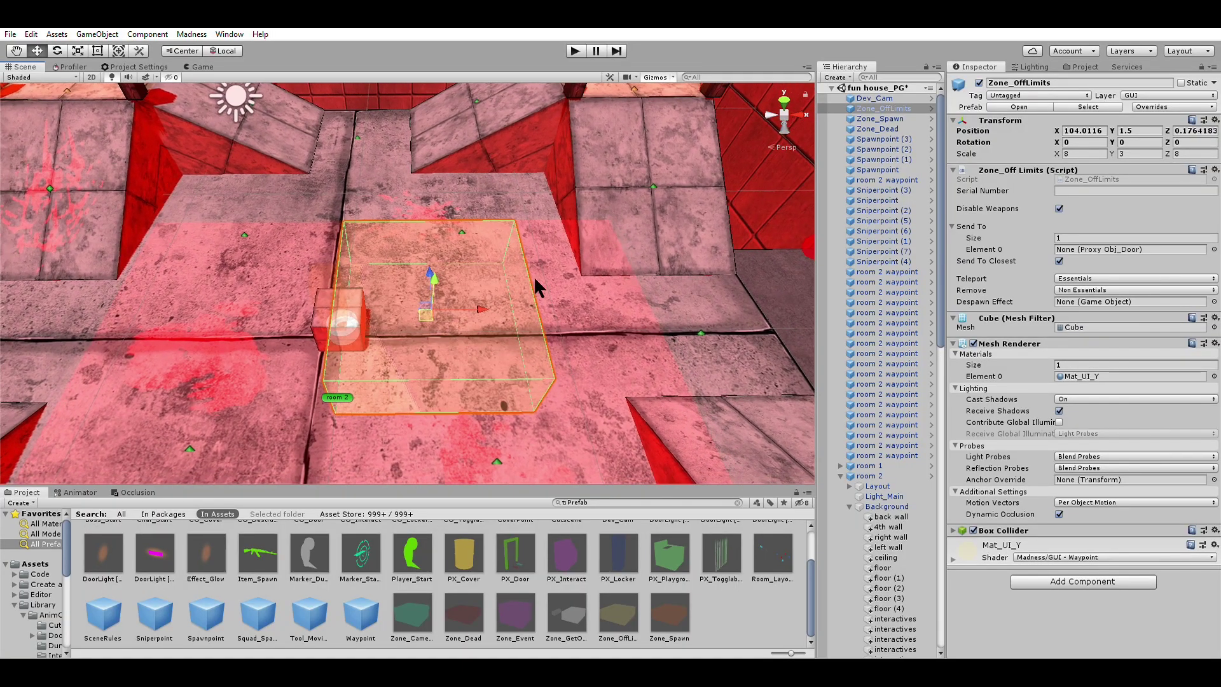
pyautogui.scroll(-3, 463, 337)
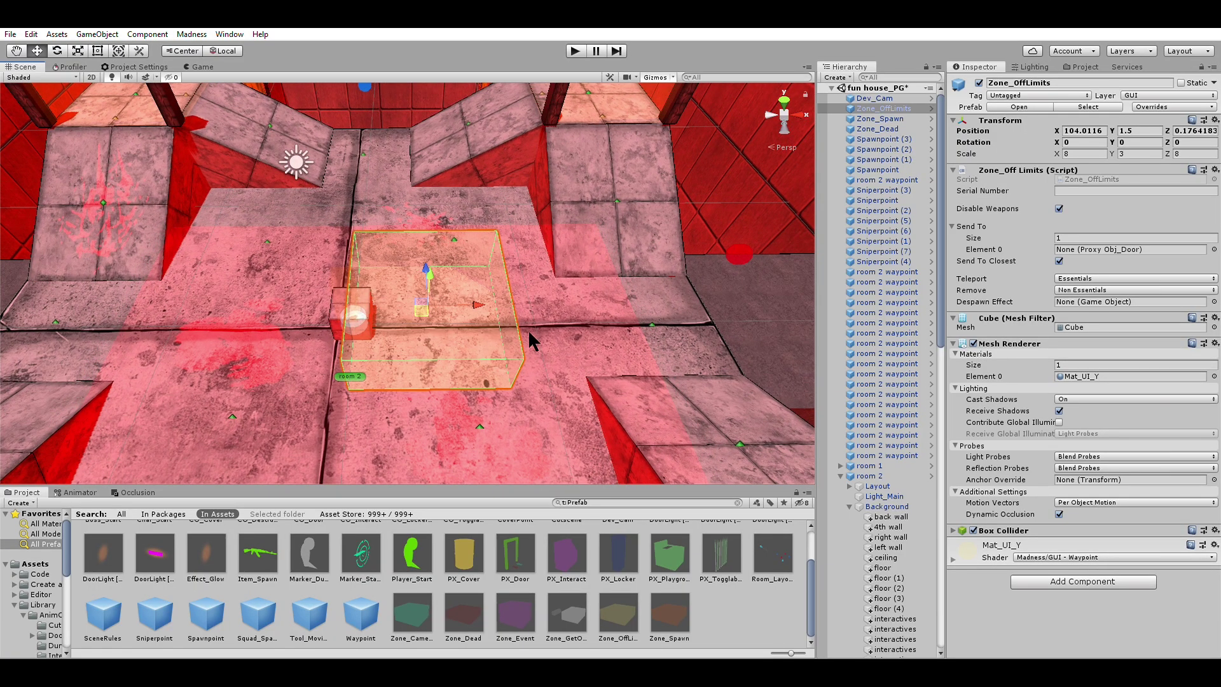
pyautogui.scroll(-4, 534, 334)
pyautogui.scroll(1, 571, 335)
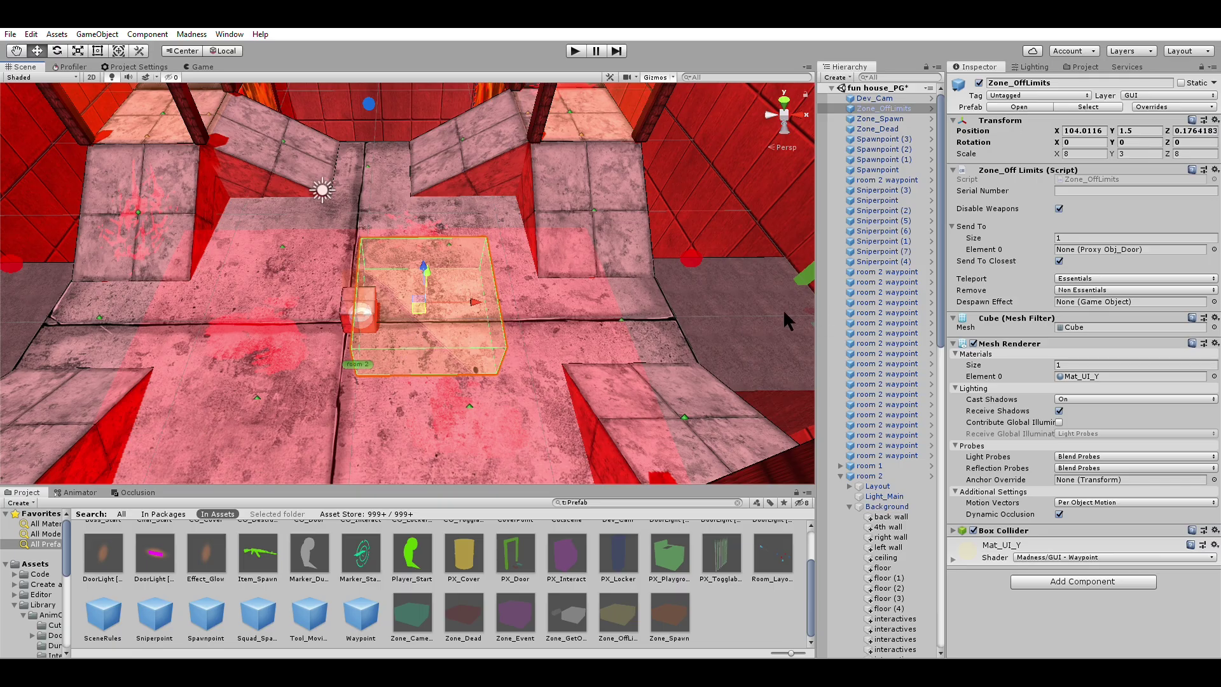
pyautogui.click(1092, 289)
pyautogui.click(1083, 278)
pyautogui.click(1059, 209)
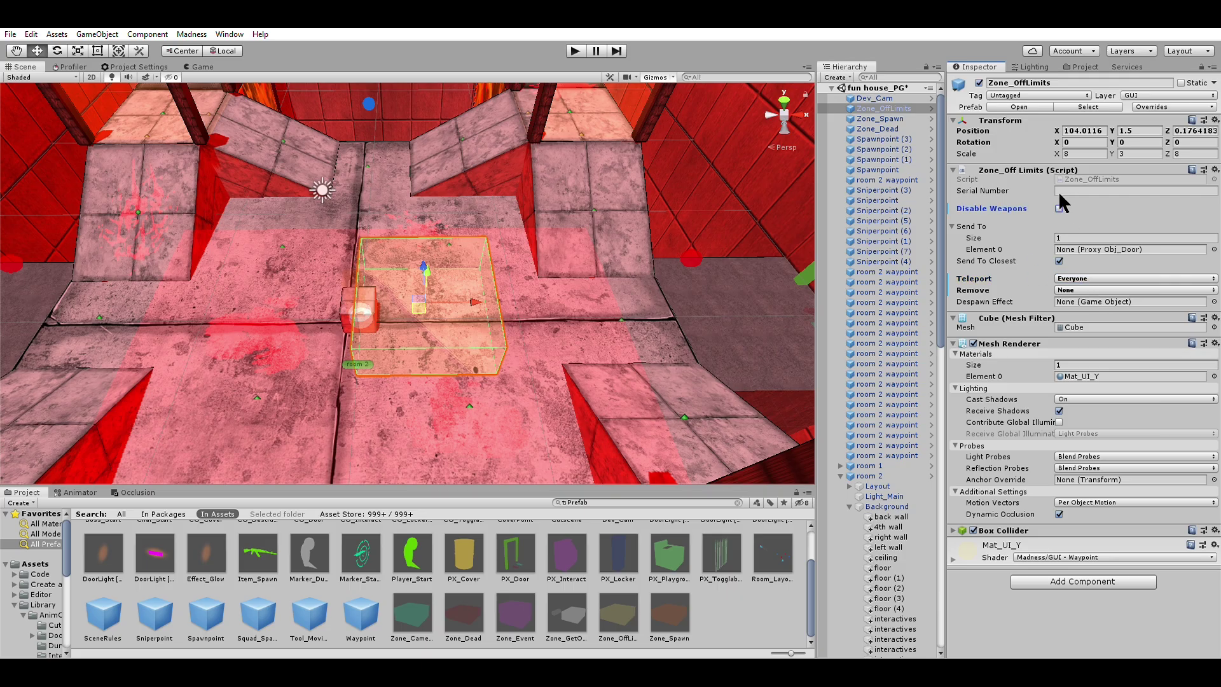
pyautogui.scroll(-5, 562, 262)
pyautogui.scroll(3, 559, 261)
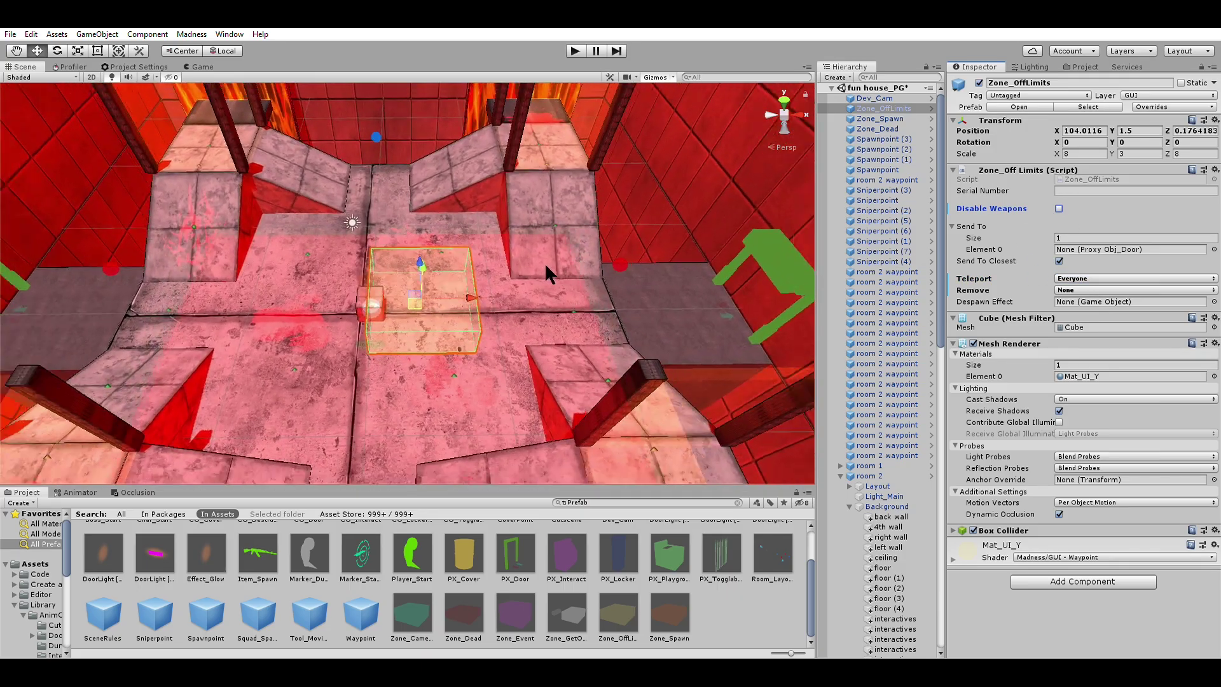
# - Set the Send To list size of the Zone_OffLimits to 12
pyautogui.scroll(3, 474, 287)
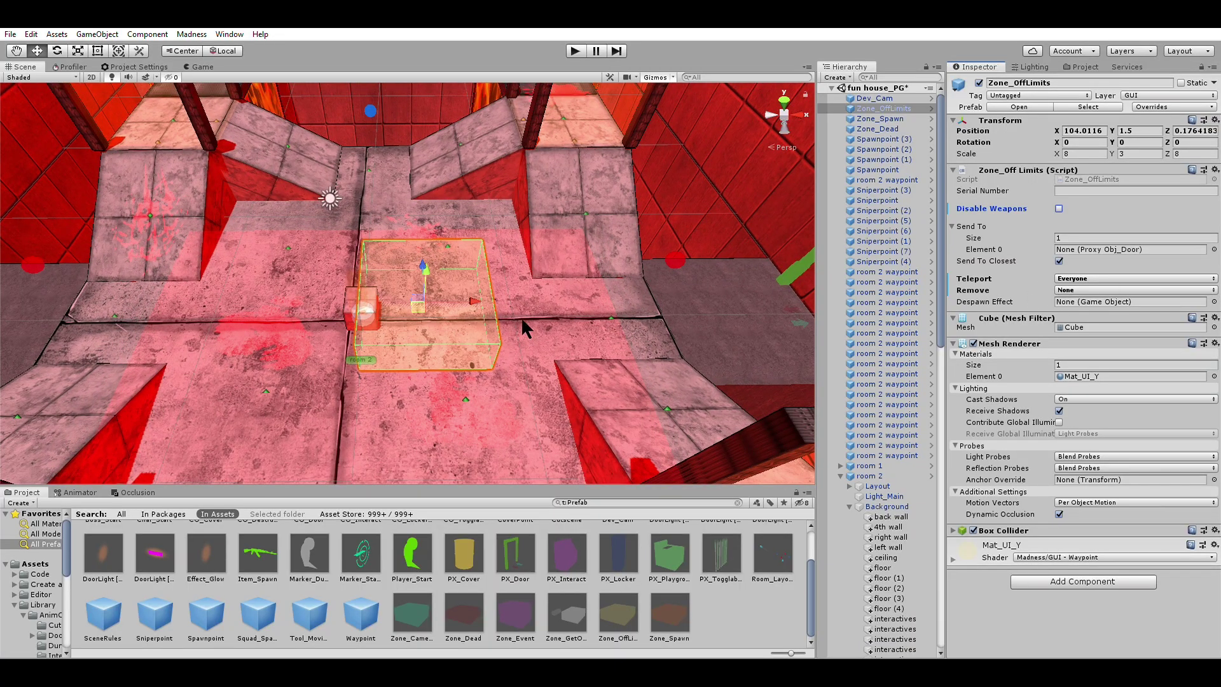
pyautogui.scroll(-1, 522, 321)
pyautogui.click(1100, 235)
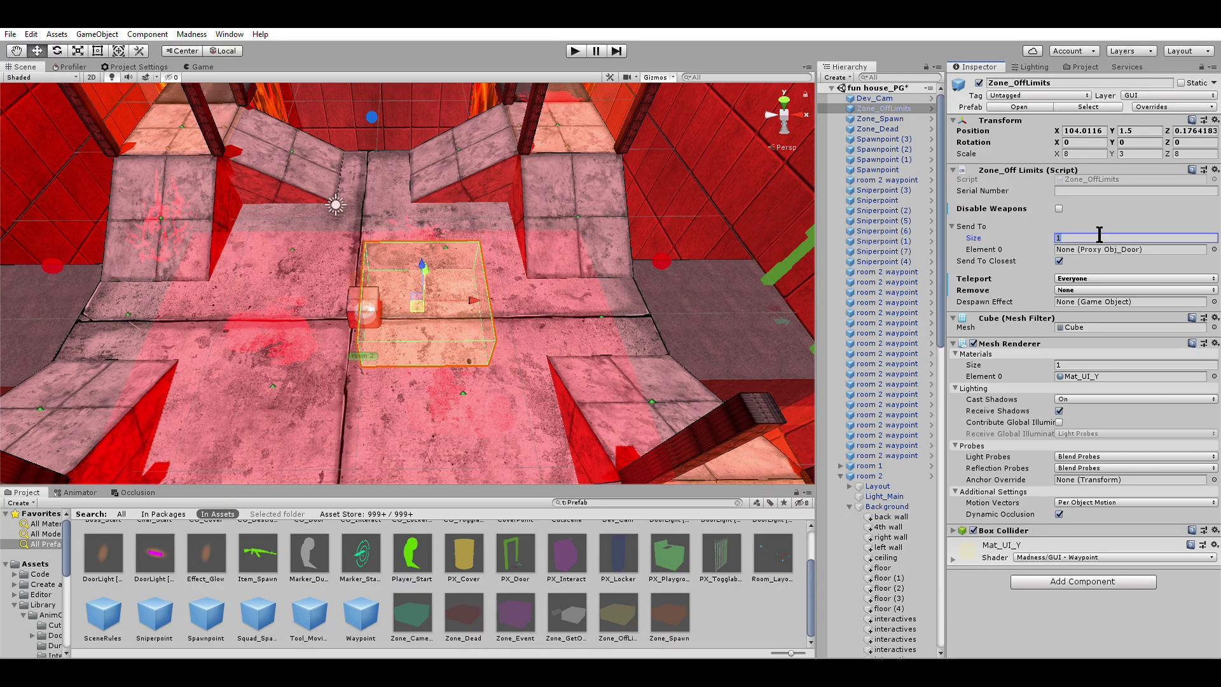
pyautogui.press('Return')
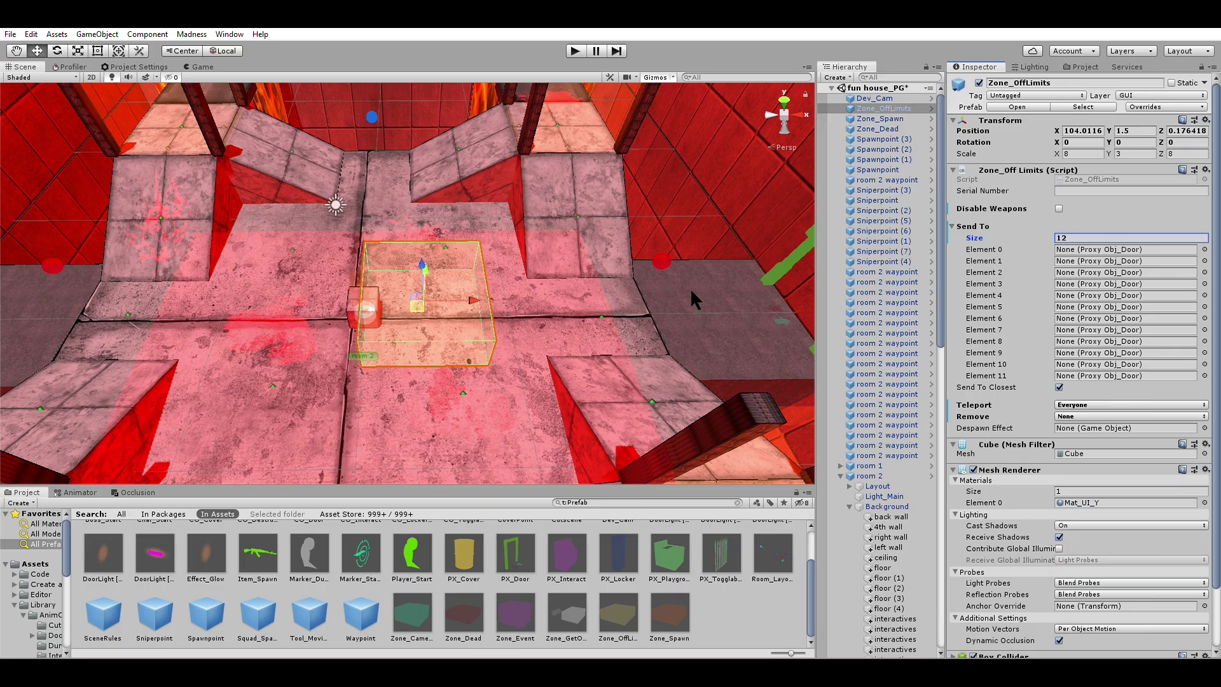
# - Move the Zone_OffLimits along X to 137.58 so it sits outside room 2, beyond the side wall with the green door
pyautogui.scroll(-3, 691, 288)
pyautogui.moveTo(681, 293); pyautogui.dragTo(567, 325, button='middle')
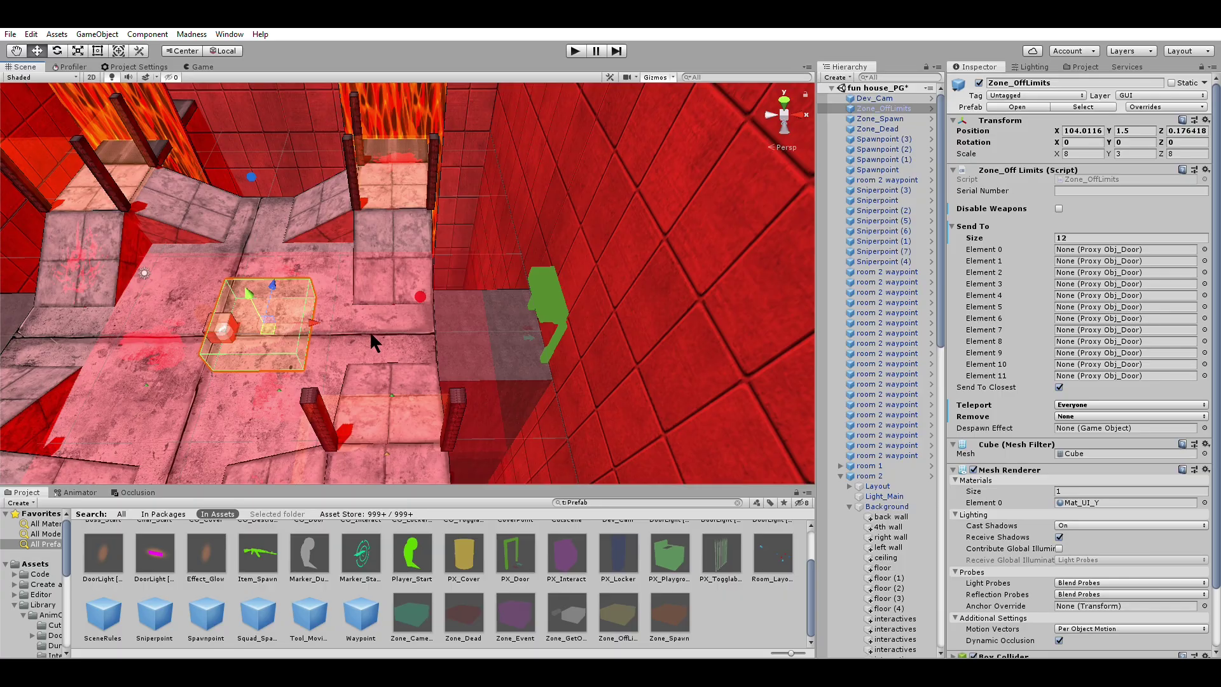
pyautogui.scroll(2, 371, 335)
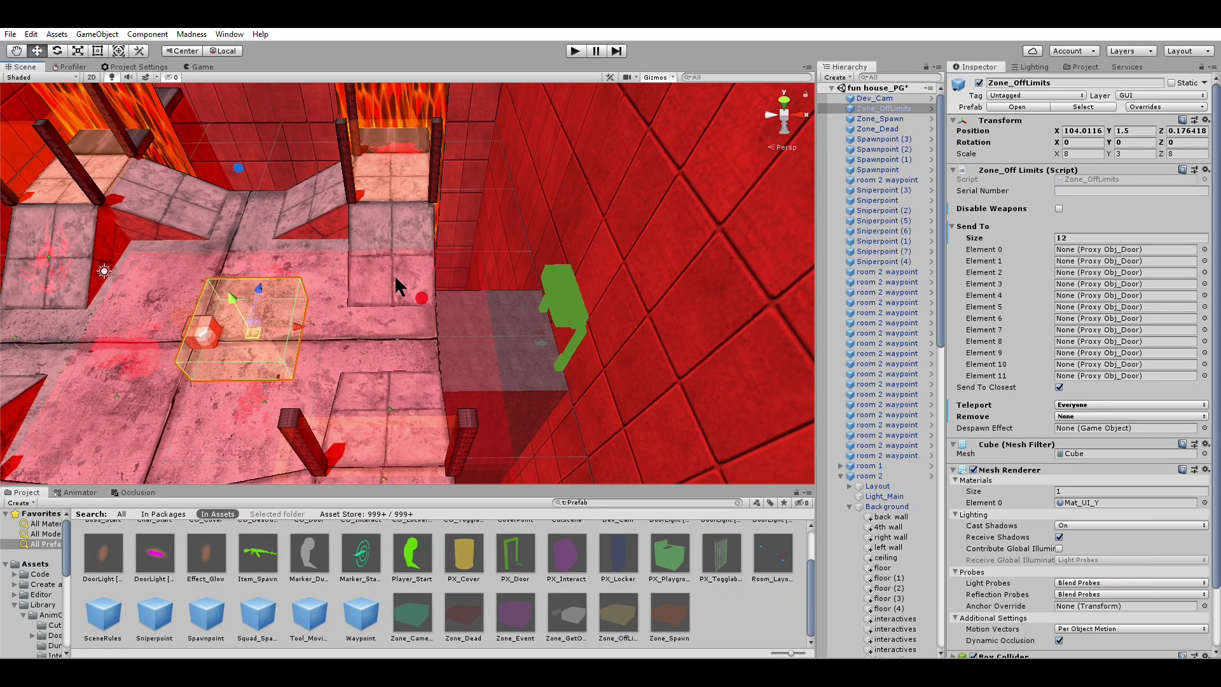
pyautogui.scroll(-15, 211, 269)
pyautogui.moveTo(212, 268); pyautogui.dragTo(393, 258, button='middle')
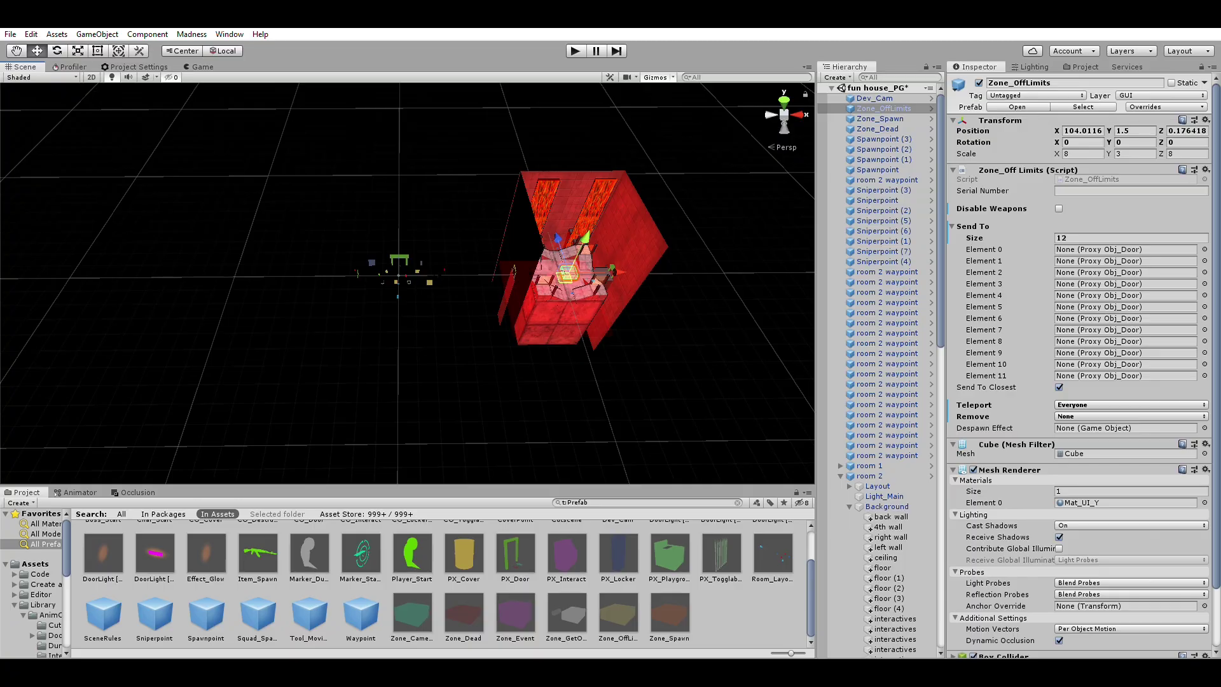
pyautogui.moveTo(545, 265); pyautogui.dragTo(398, 270, button='middle')
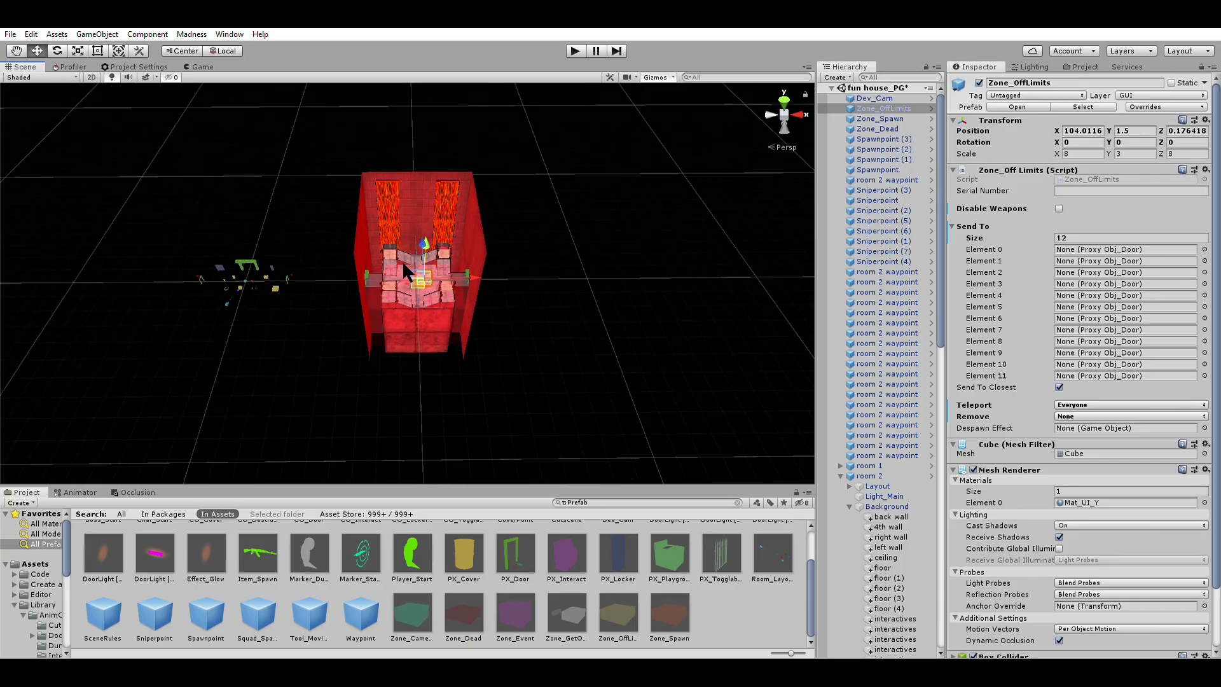
pyautogui.scroll(10, 397, 262)
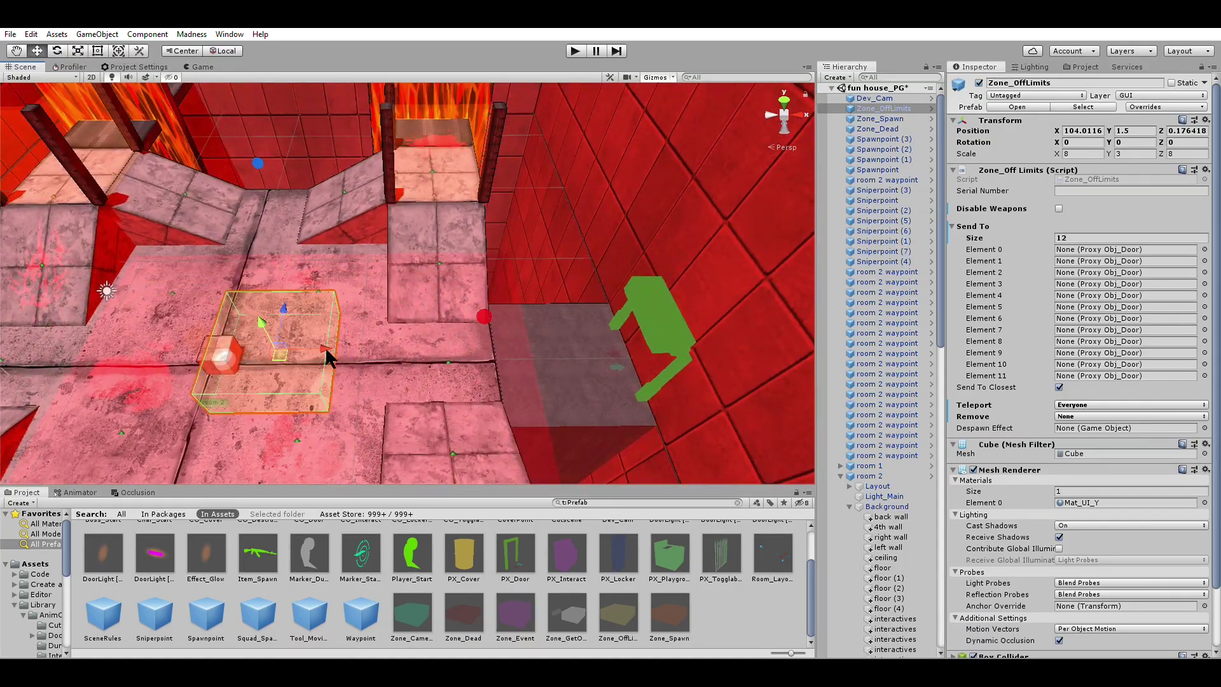
pyautogui.moveTo(327, 356); pyautogui.dragTo(791, 345)
# - Place a PX_Door prefab with Type Enemy on the grey side platform and rename it randomized door
pyautogui.moveTo(513, 526); pyautogui.dragTo(531, 347)
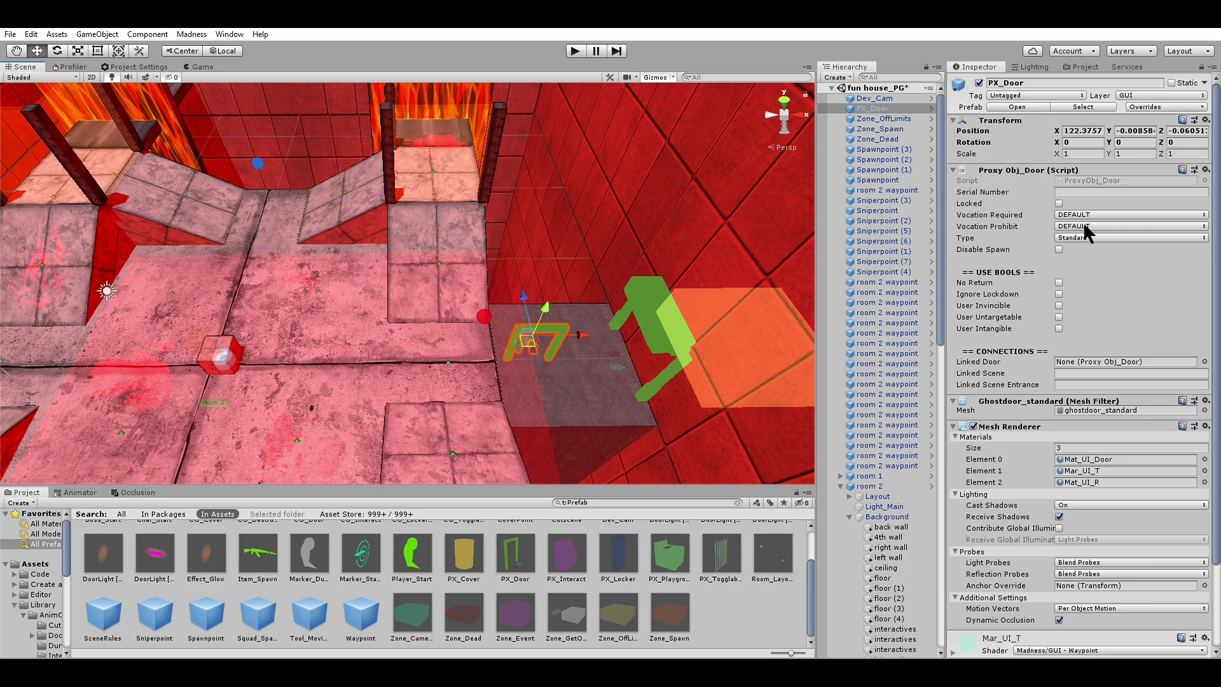
pyautogui.click(1014, 82)
pyautogui.write('random')
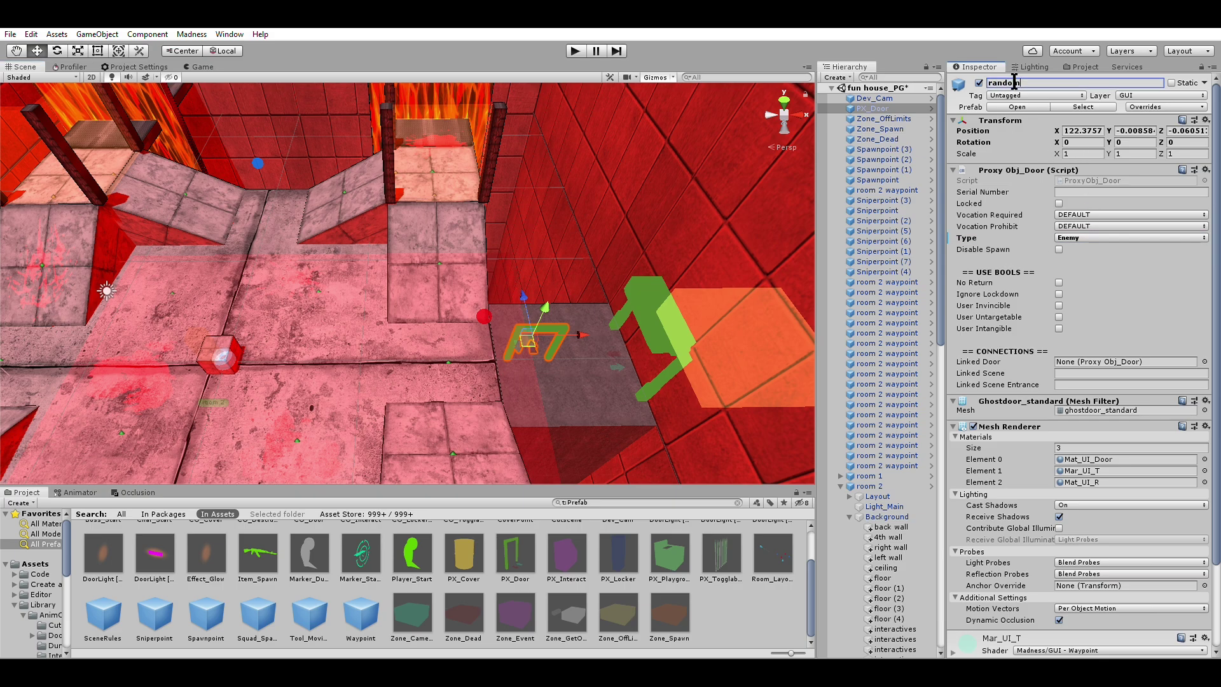
pyautogui.write('ized door')
pyautogui.press('Return')
# - Move the randomized door along X to about 137, inside the Zone_OffLimits beyond the wall
pyautogui.moveTo(580, 334); pyautogui.dragTo(797, 306)
pyautogui.moveTo(796, 306); pyautogui.dragTo(428, 248, button='middle')
pyautogui.scroll(6, 413, 296)
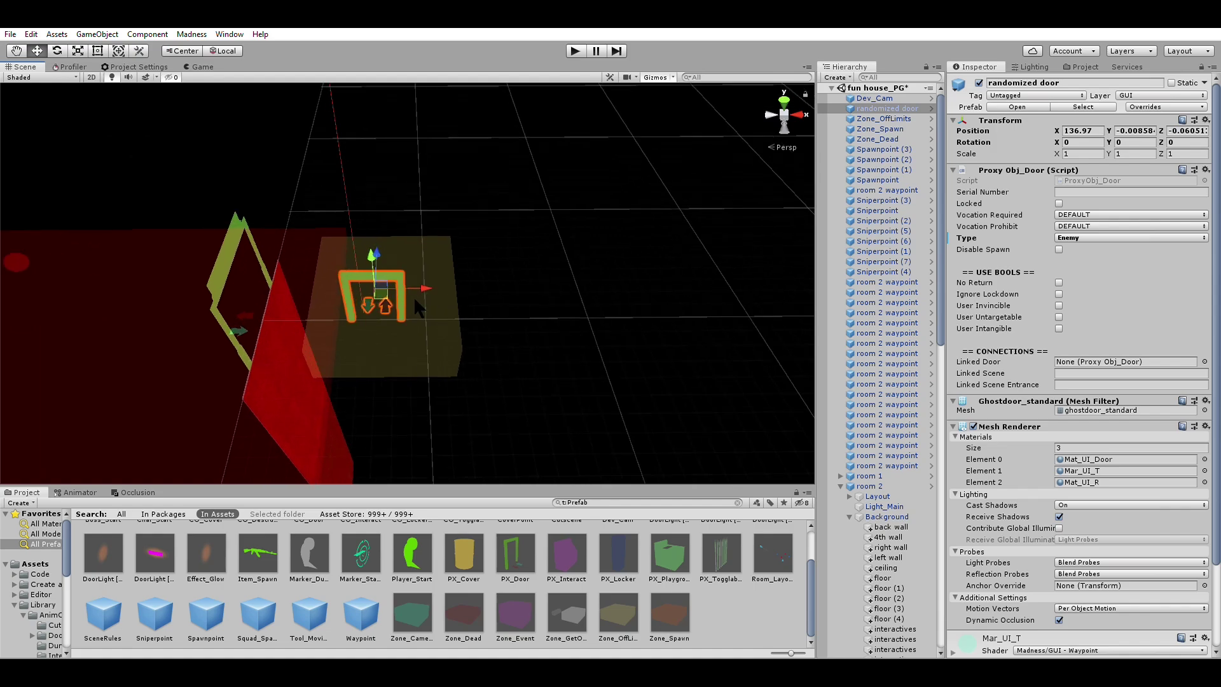
pyautogui.moveTo(407, 291); pyautogui.dragTo(415, 291)
# - Select the Zone_OffLimits and open the door selection for Element 0 of its Send To list
pyautogui.click(422, 353)
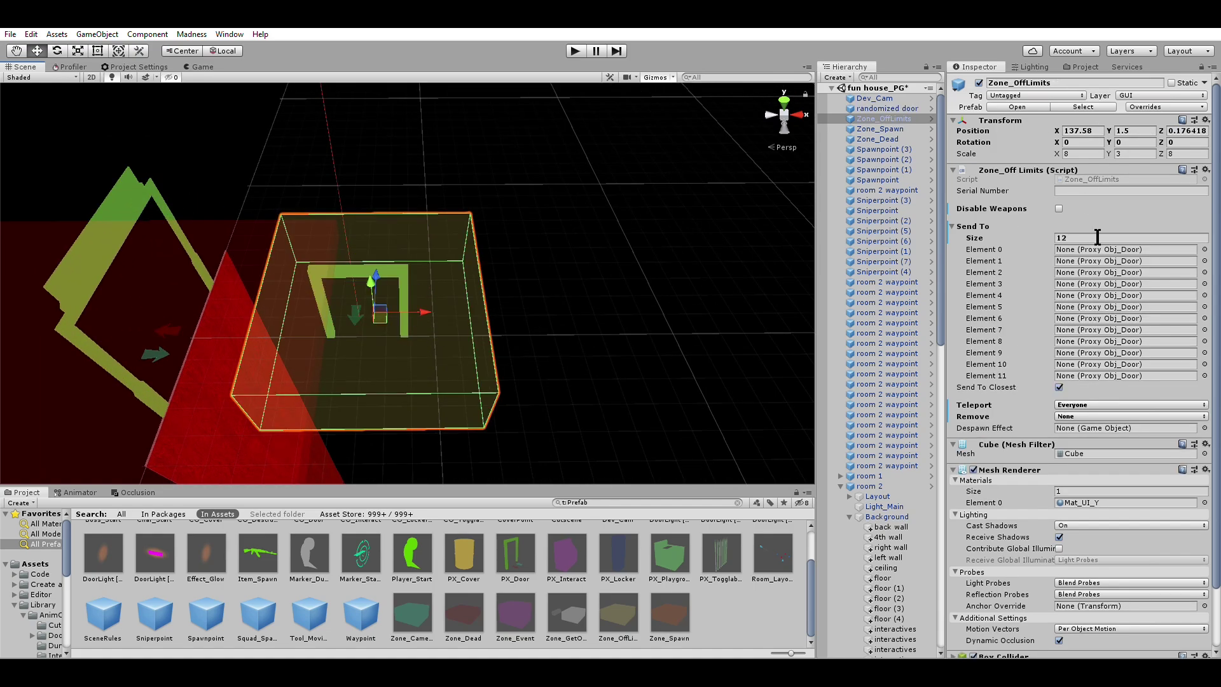
pyautogui.click(1197, 248)
pyautogui.click(1204, 248)
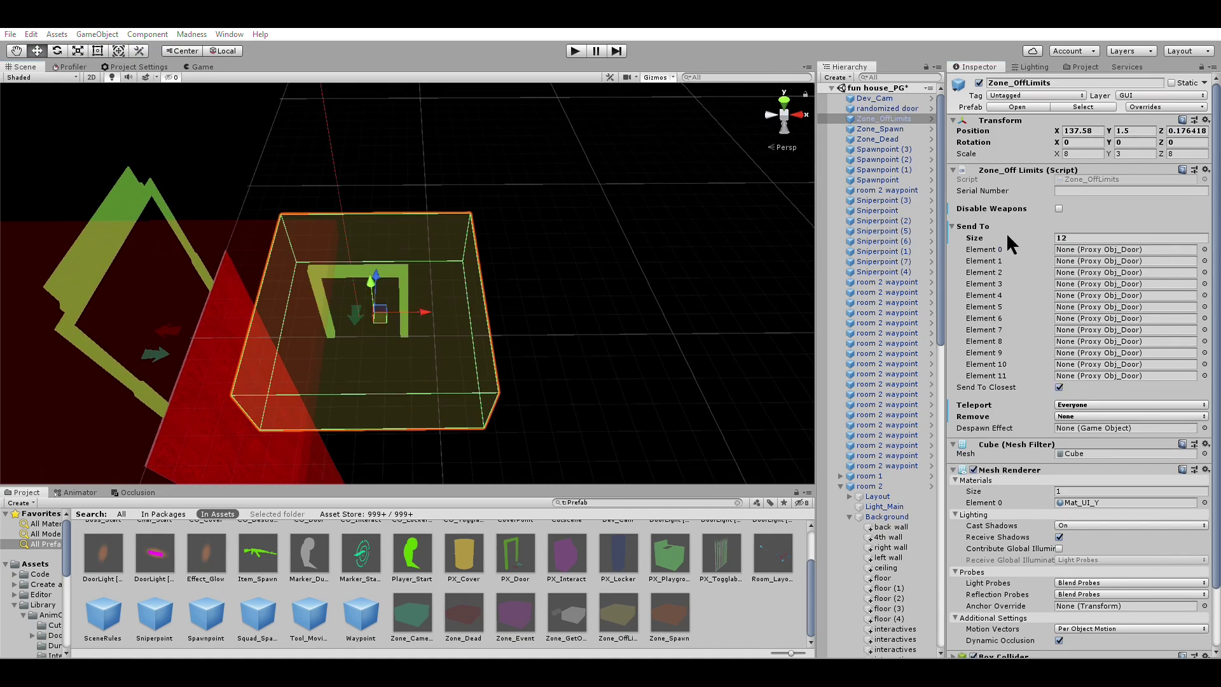
# - Place a Zone_GetOut prefab on room 2's floor near the center block at about X 104.57, Y 0.55, Z 3.11
pyautogui.scroll(-6, 359, 308)
pyautogui.moveTo(362, 264); pyautogui.dragTo(662, 275, button='middle')
pyautogui.scroll(-3, 662, 276)
pyautogui.scroll(-3, 662, 276)
pyautogui.click(674, 359)
pyautogui.scroll(8, 463, 321)
pyautogui.moveTo(414, 286); pyautogui.dragTo(513, 262, button='middle')
pyautogui.moveTo(564, 598); pyautogui.dragTo(505, 287)
pyautogui.scroll(4, 528, 293)
pyautogui.moveTo(530, 292); pyautogui.dragTo(464, 248, button='right')
pyautogui.scroll(1, 465, 246)
pyautogui.moveTo(466, 246); pyautogui.dragTo(464, 292, button='middle')
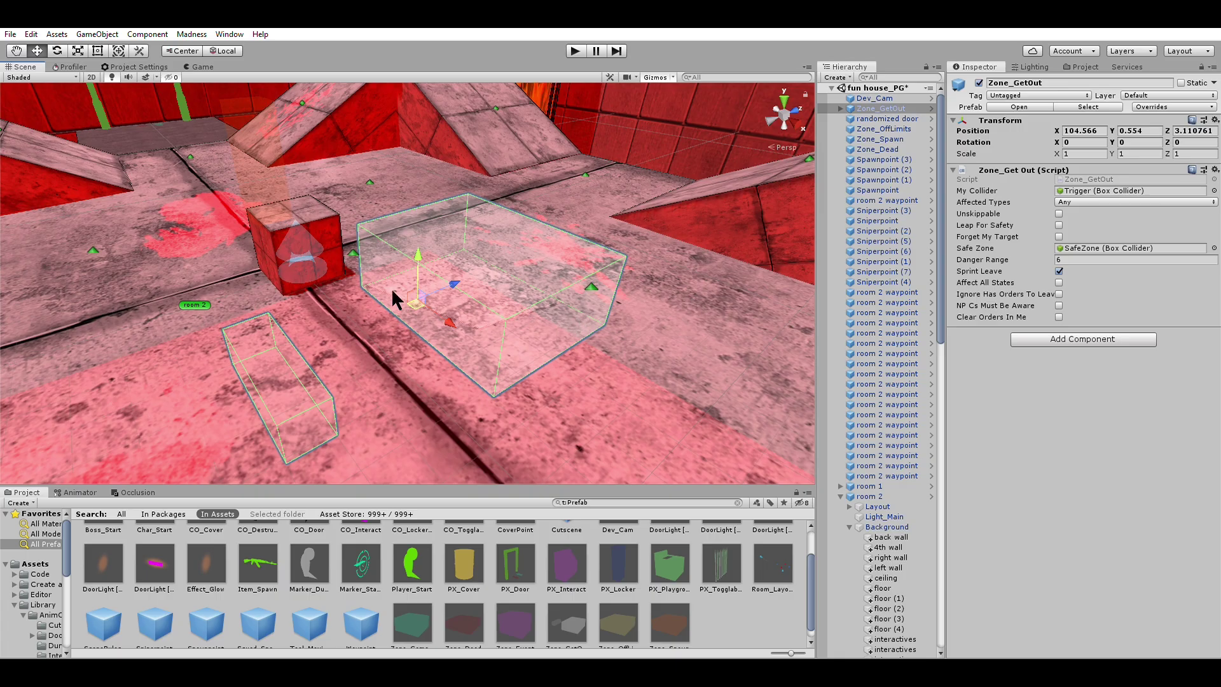
pyautogui.scroll(-8, 580, 305)
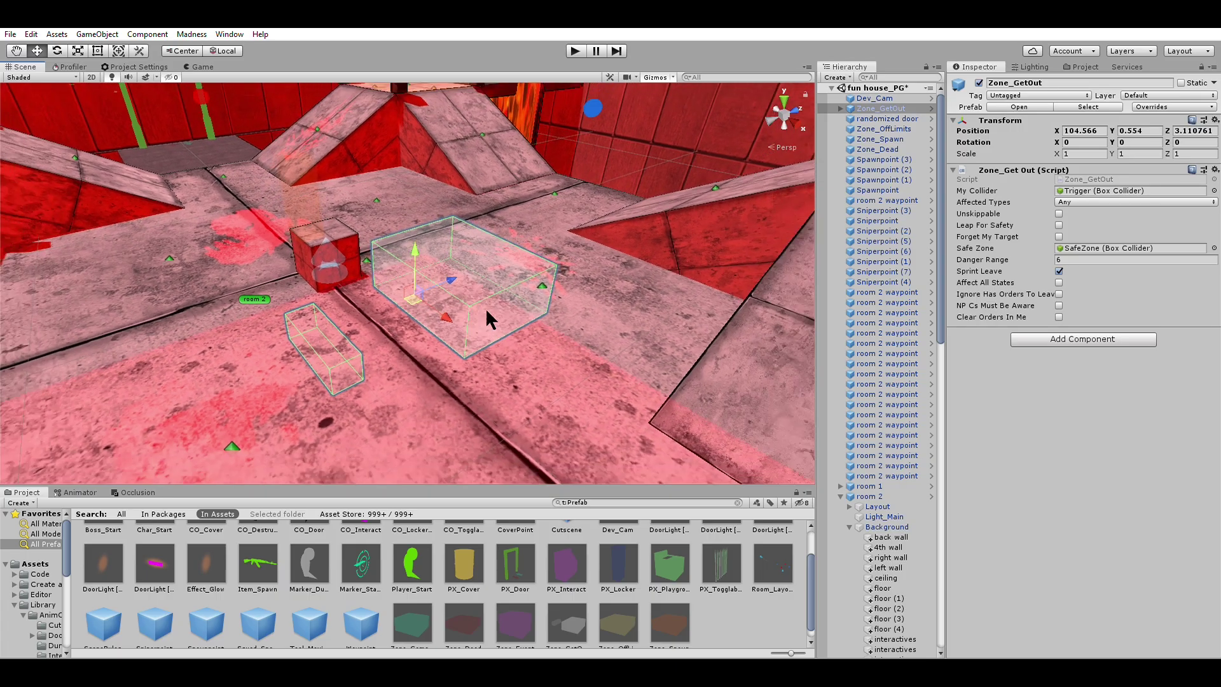
# - Examine the trigger and safe zone volumes of Zone_GetOut on the room 2 floor and its Affected Types options
pyautogui.moveTo(440, 253); pyautogui.dragTo(482, 295, button='middle')
pyautogui.moveTo(482, 295); pyautogui.dragTo(465, 315, button='right')
pyautogui.moveTo(432, 296); pyautogui.dragTo(469, 307, button='middle')
pyautogui.moveTo(468, 307); pyautogui.dragTo(439, 302, button='right')
pyautogui.moveTo(429, 293); pyautogui.dragTo(552, 349, button='middle')
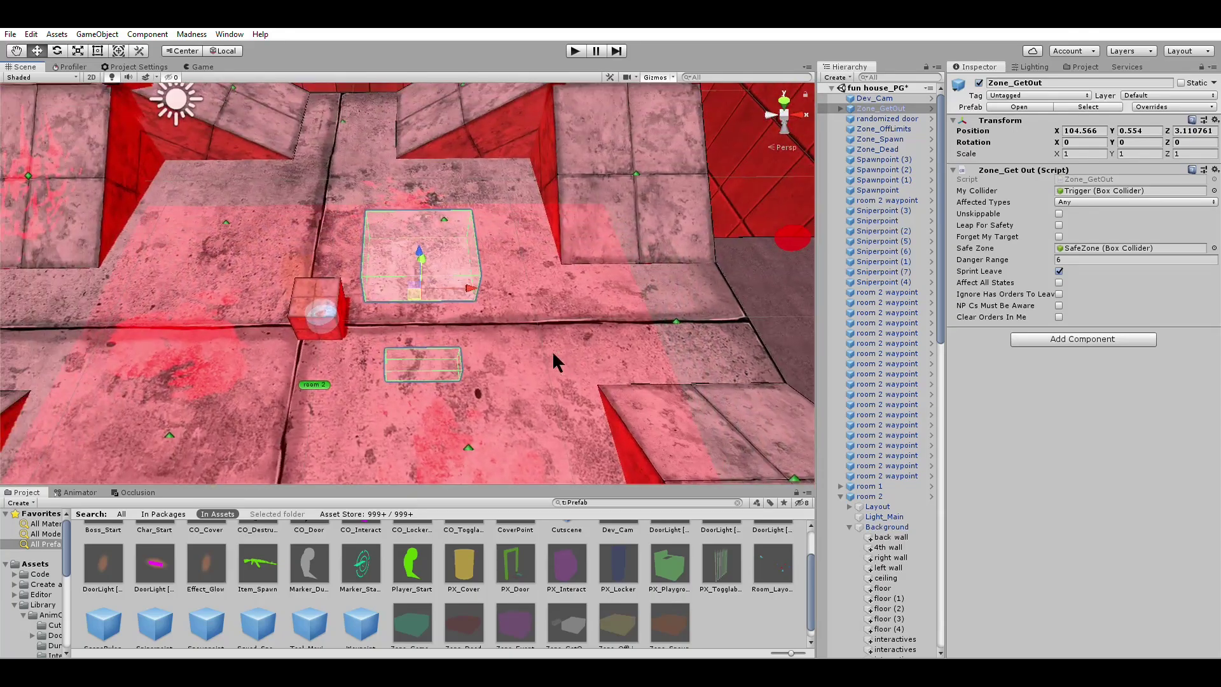
pyautogui.scroll(2, 511, 314)
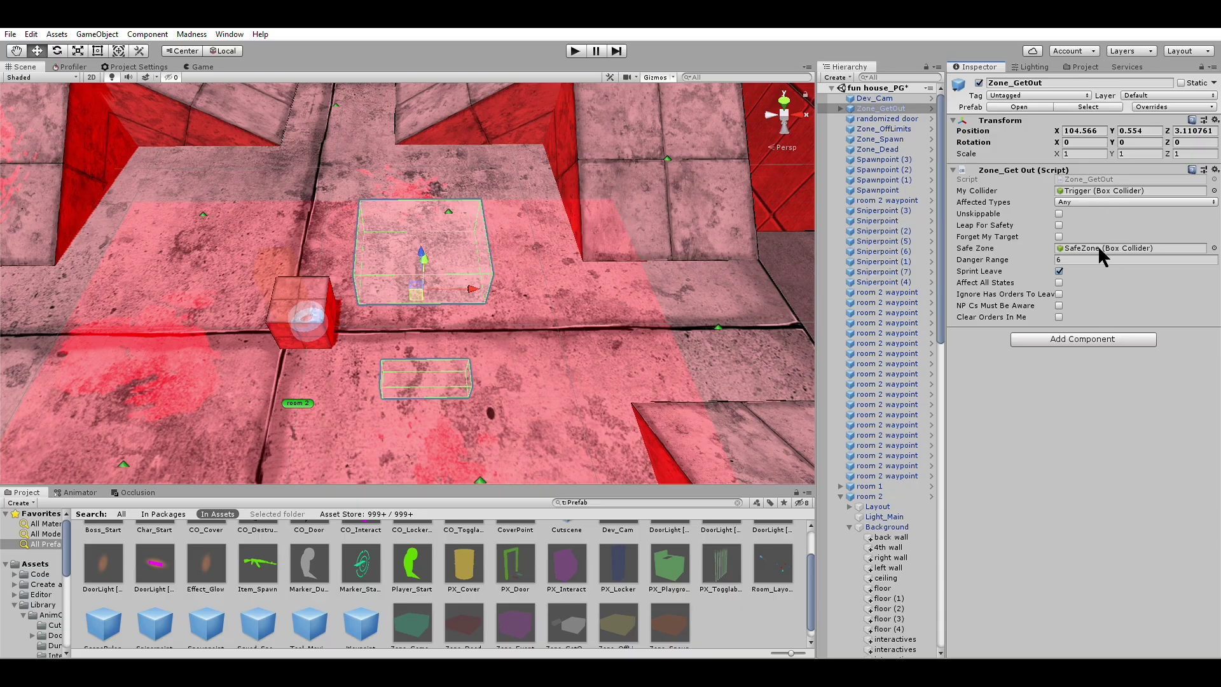
pyautogui.click(1074, 202)
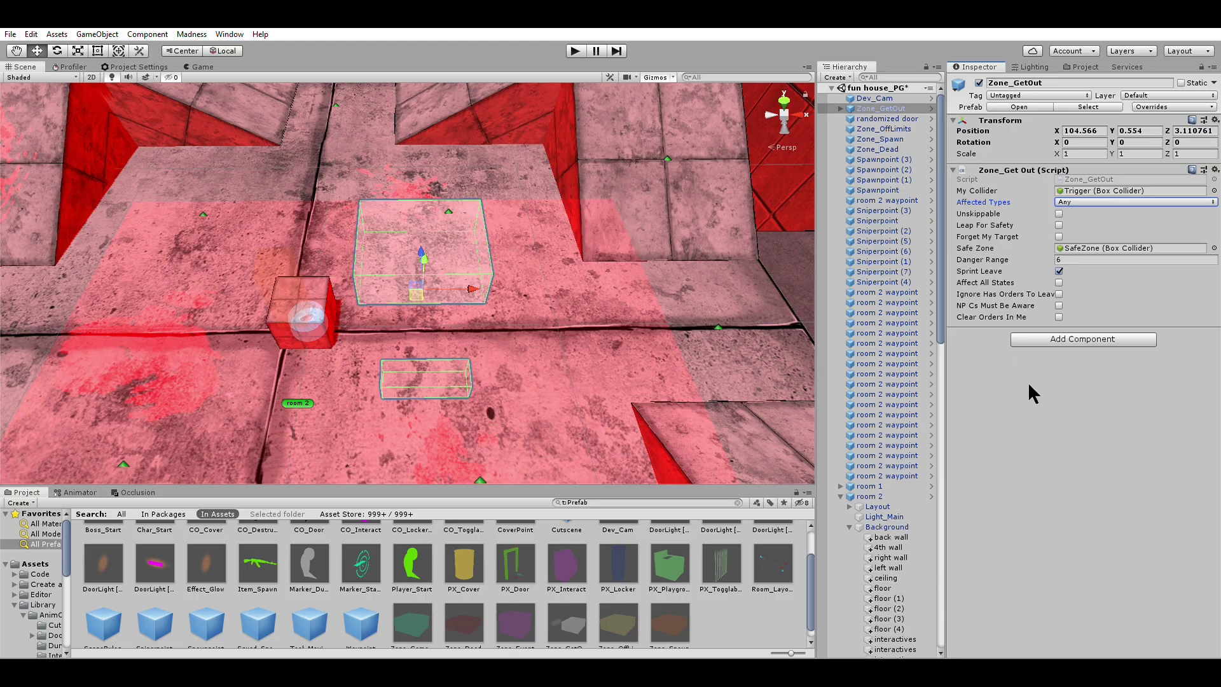
# - Delete Zone_GetOut from the room 2 floor
pyautogui.scroll(-3, 419, 331)
pyautogui.keyDown('alt'); pyautogui.moveTo(419, 331); pyautogui.dragTo(505, 306); pyautogui.keyUp('alt')
pyautogui.scroll(8, 432, 214)
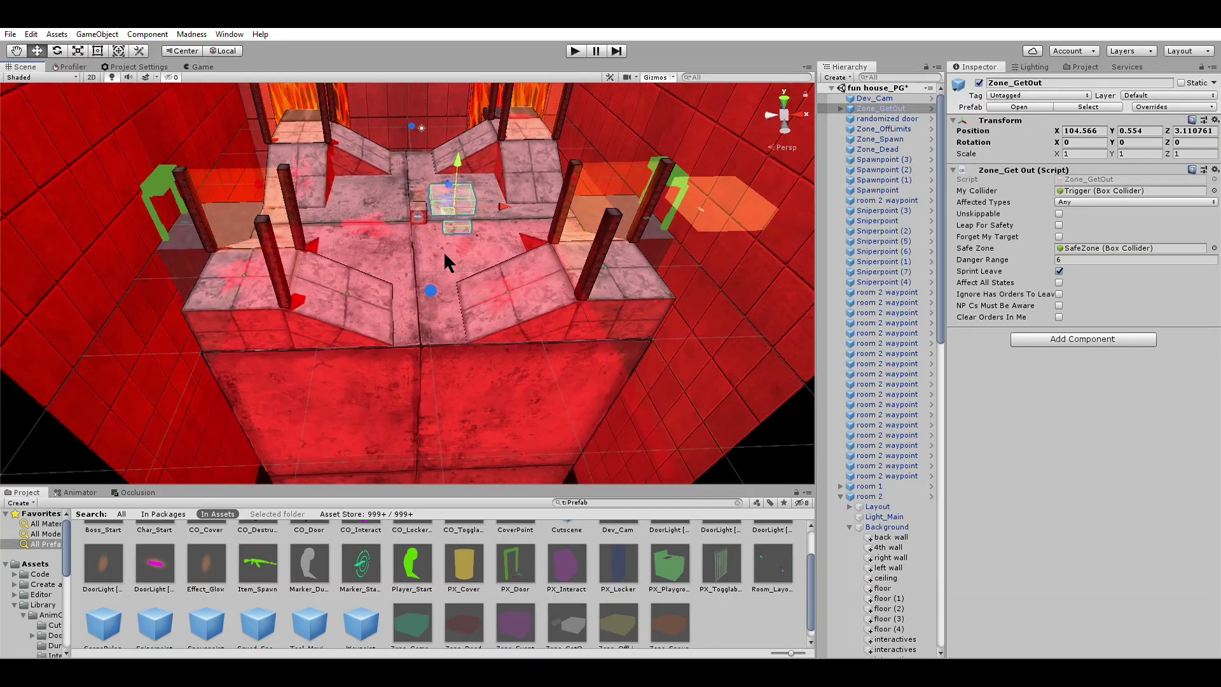
pyautogui.scroll(-6, 474, 259)
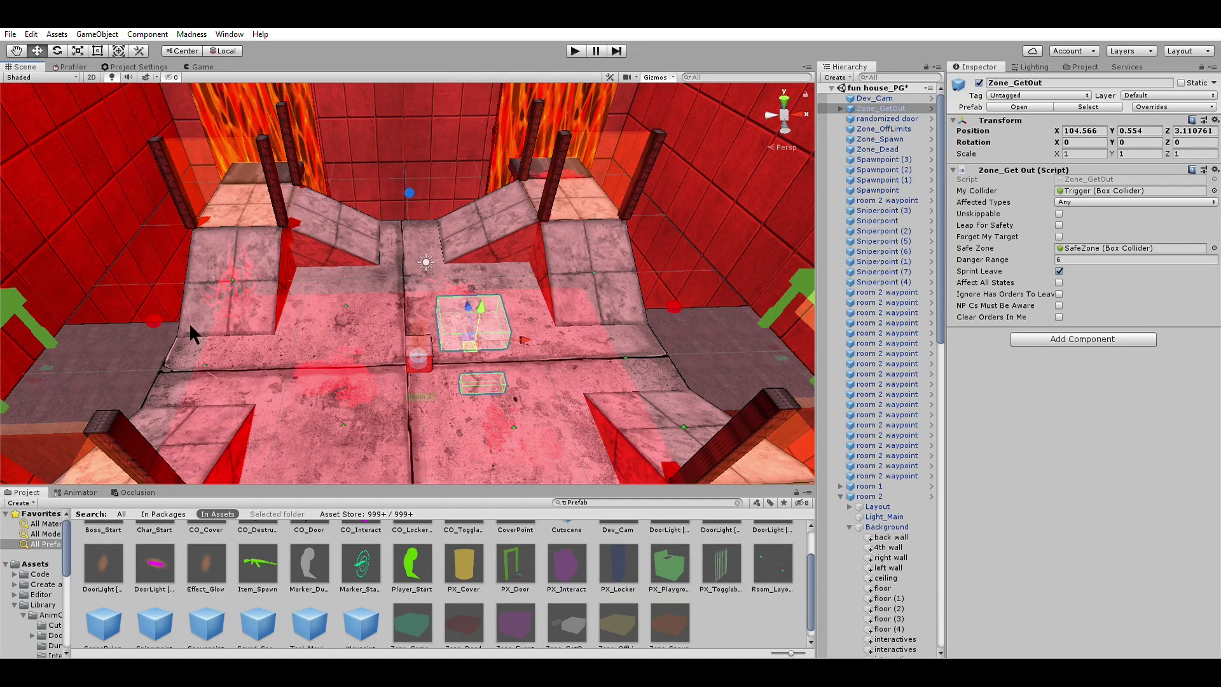
pyautogui.scroll(-5, 189, 322)
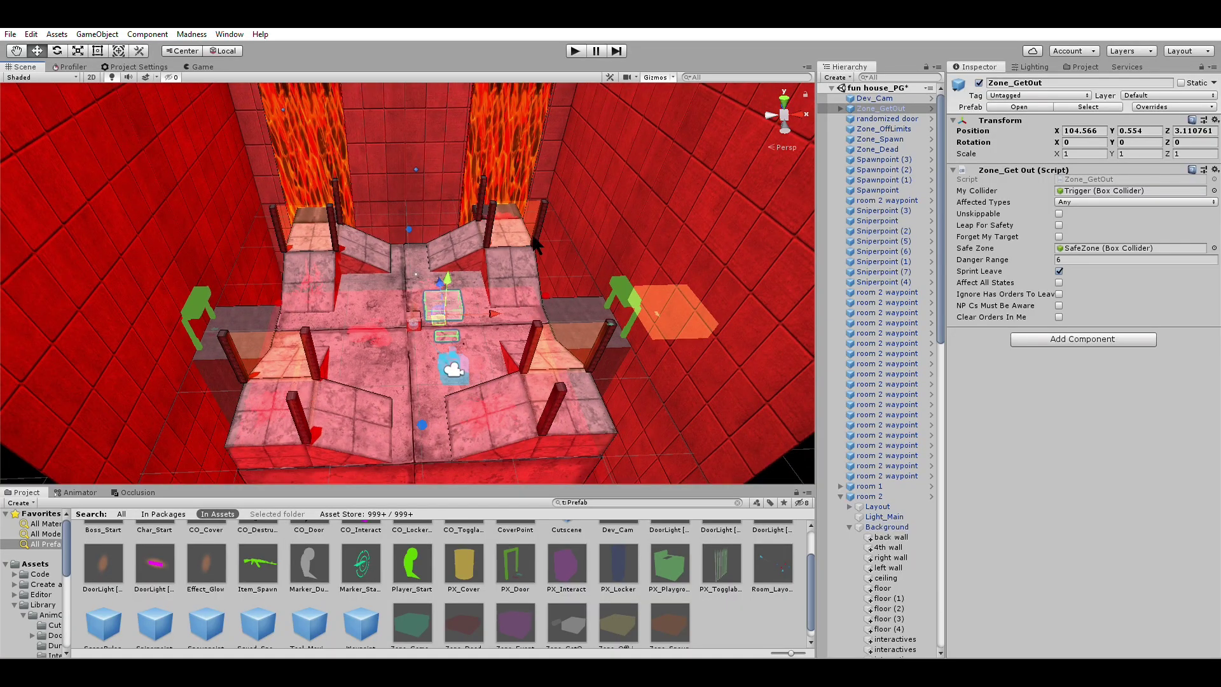
pyautogui.scroll(4, 368, 273)
pyautogui.scroll(3, 369, 272)
pyautogui.keyDown('alt'); pyautogui.moveTo(373, 275); pyautogui.dragTo(367, 313); pyautogui.keyUp('alt')
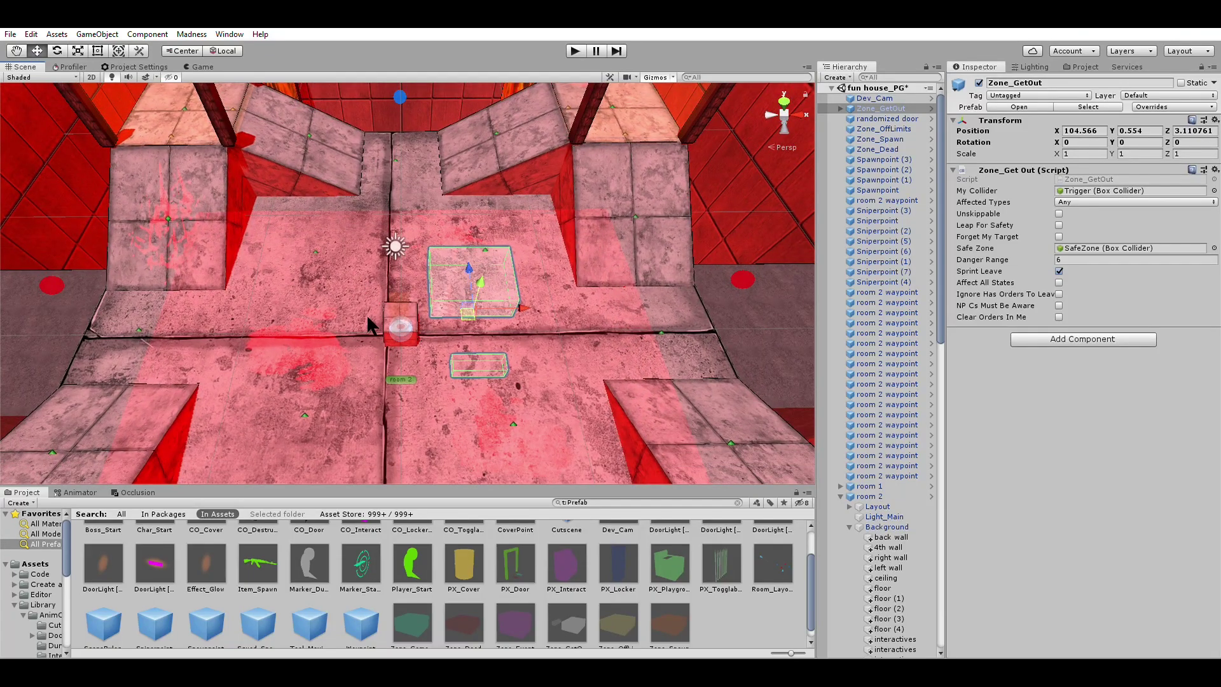
pyautogui.press('Delete')
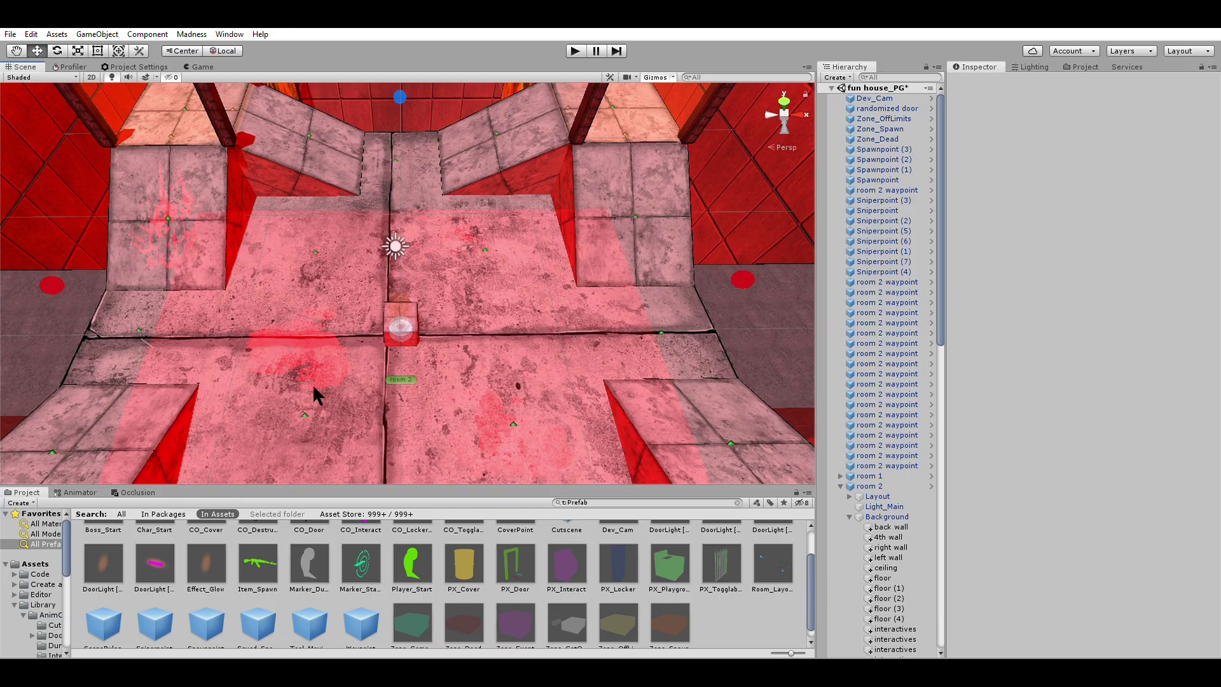
# - Place a Zone_Event prefab on the room 2 floor beside the red cube
pyautogui.keyDown('alt'); pyautogui.moveTo(365, 346); pyautogui.dragTo(366, 351); pyautogui.keyUp('alt')
pyautogui.scroll(-3, 375, 356)
pyautogui.scroll(-1, 498, 572)
pyautogui.moveTo(498, 601); pyautogui.dragTo(476, 315)
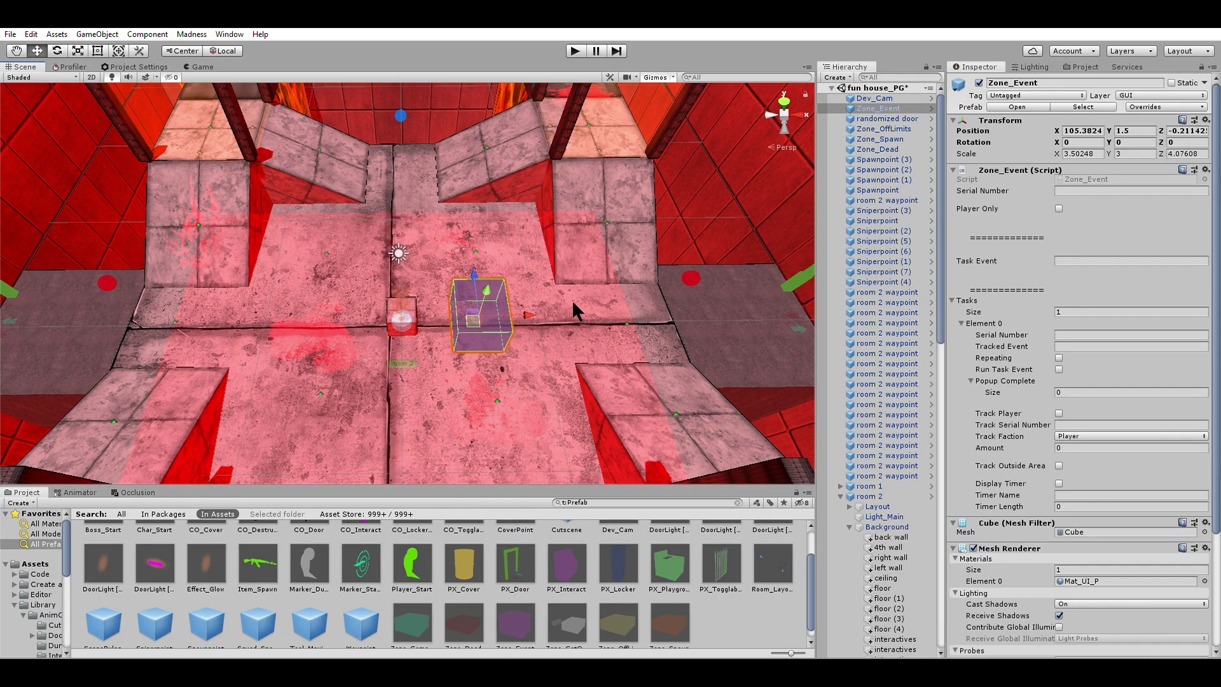
pyautogui.scroll(4, 551, 321)
pyautogui.moveTo(549, 319); pyautogui.dragTo(474, 269, button='right')
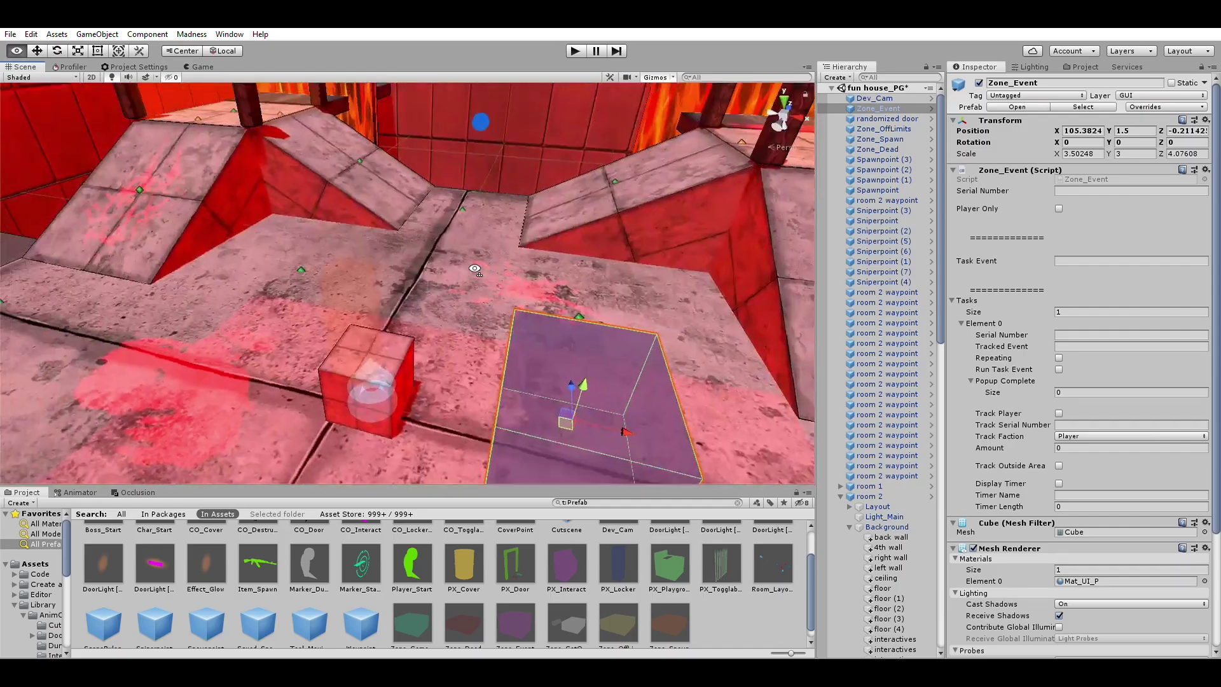
pyautogui.scroll(-3, 475, 269)
pyautogui.keyDown('alt'); pyautogui.moveTo(604, 268); pyautogui.dragTo(523, 281); pyautogui.keyUp('alt')
pyautogui.moveTo(523, 282); pyautogui.dragTo(471, 308, button='middle')
pyautogui.keyDown('alt'); pyautogui.moveTo(471, 307); pyautogui.dragTo(545, 292); pyautogui.keyUp('alt')
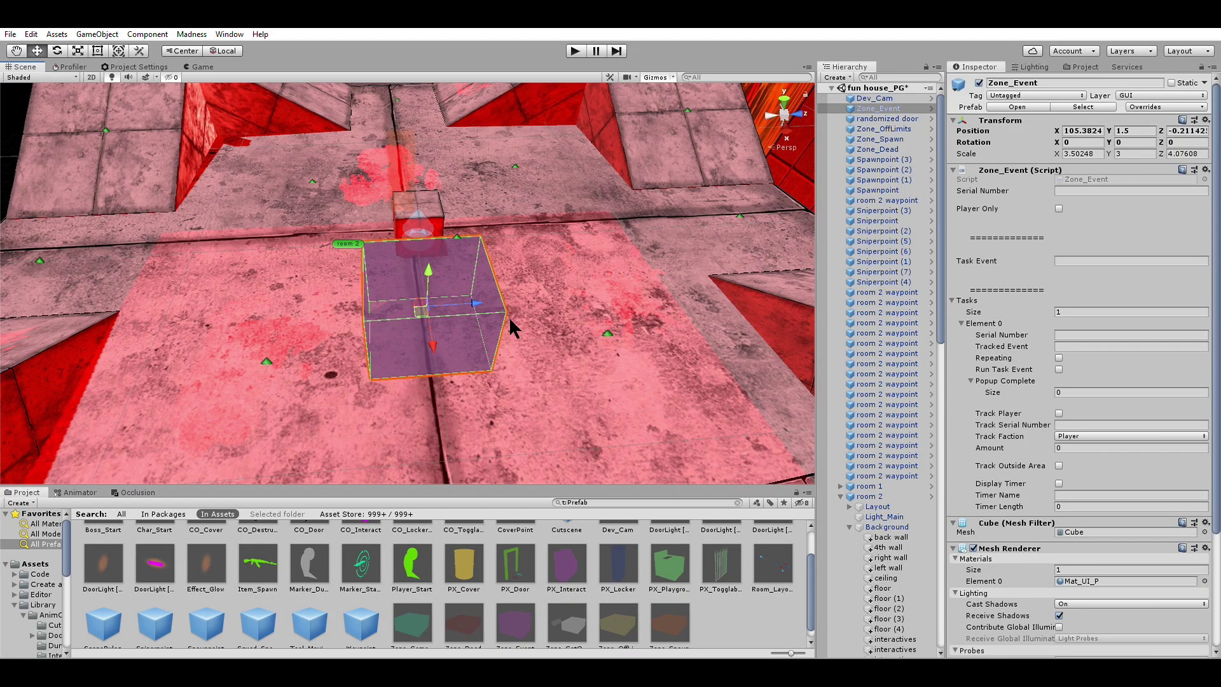
# - Delete the Zone_Event placed beside the red cube
pyautogui.keyDown('alt'); pyautogui.moveTo(509, 317); pyautogui.dragTo(516, 301); pyautogui.keyUp('alt')
pyautogui.click(502, 267)
pyautogui.click(490, 258)
pyautogui.press('Delete')
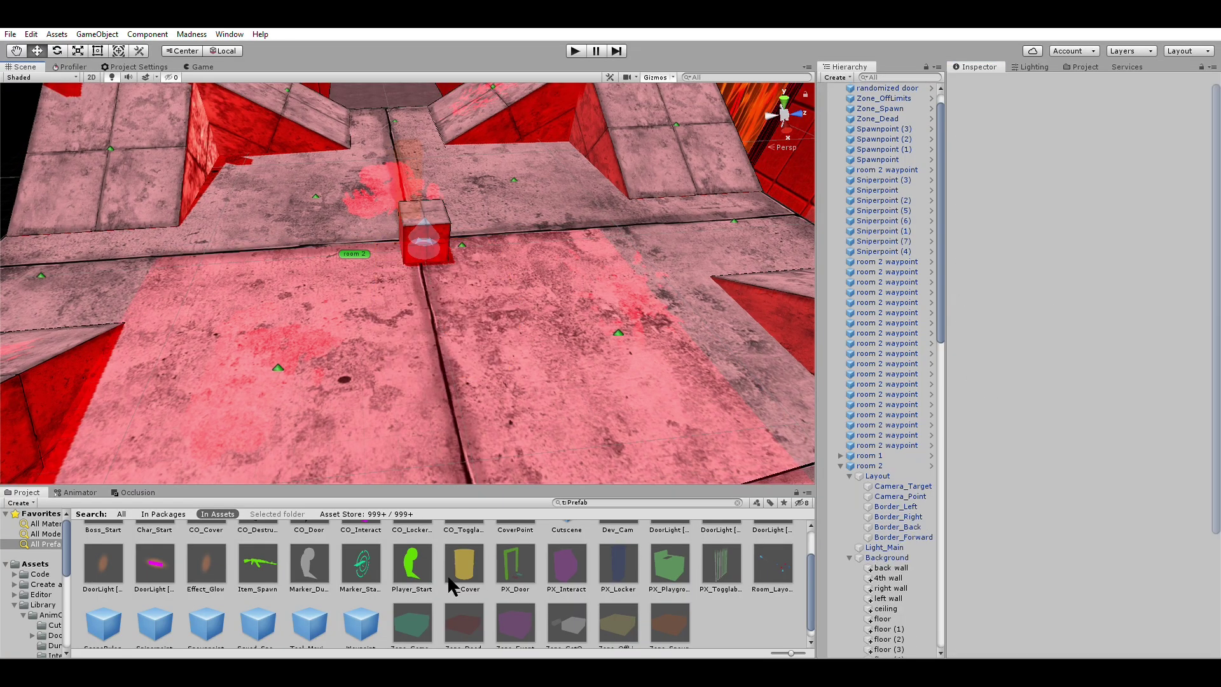
# - Place a Zone_Camera prefab on the room 2 floor next to the red cube
pyautogui.moveTo(409, 624); pyautogui.dragTo(449, 364)
pyautogui.scroll(-3, 362, 169)
pyautogui.keyDown('alt'); pyautogui.moveTo(362, 172); pyautogui.dragTo(622, 272); pyautogui.keyUp('alt')
pyautogui.scroll(3, 596, 261)
pyautogui.scroll(-1, 596, 261)
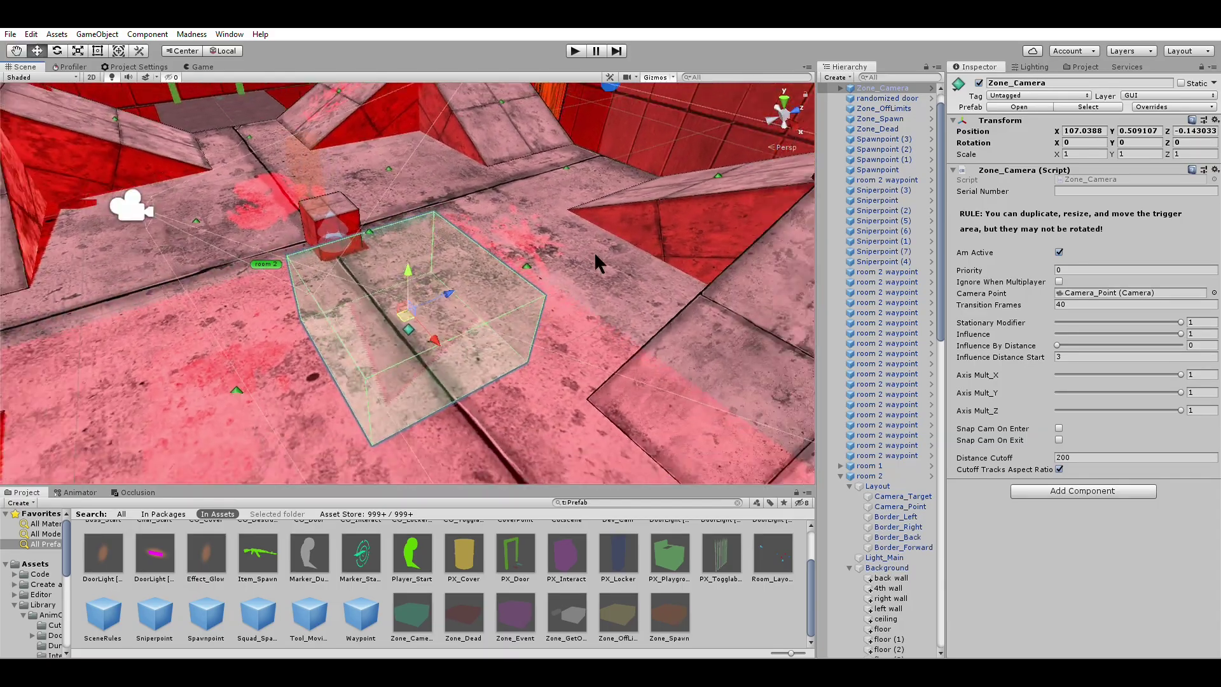
# - Preview the view of Zone_Camera's Camera_Point and reselect the whole camera zone
pyautogui.click(128, 197)
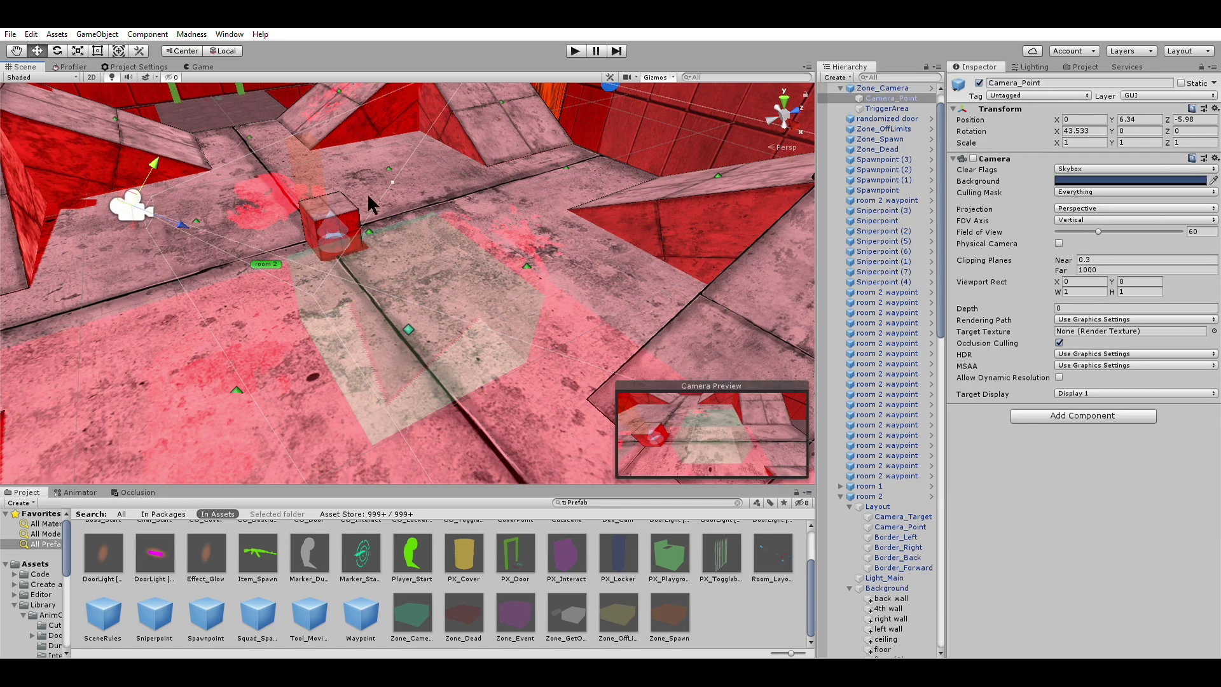
pyautogui.scroll(6, 445, 343)
pyautogui.keyDown('alt'); pyautogui.moveTo(394, 312); pyautogui.dragTo(390, 438); pyautogui.keyUp('alt')
pyautogui.moveTo(390, 437)
pyautogui.mouseDown(button='middle')
pyautogui.moveTo(400, 365)
pyautogui.moveTo(388, 366)
pyautogui.mouseUp(button='middle')
pyautogui.click(411, 304)
pyautogui.press('f')
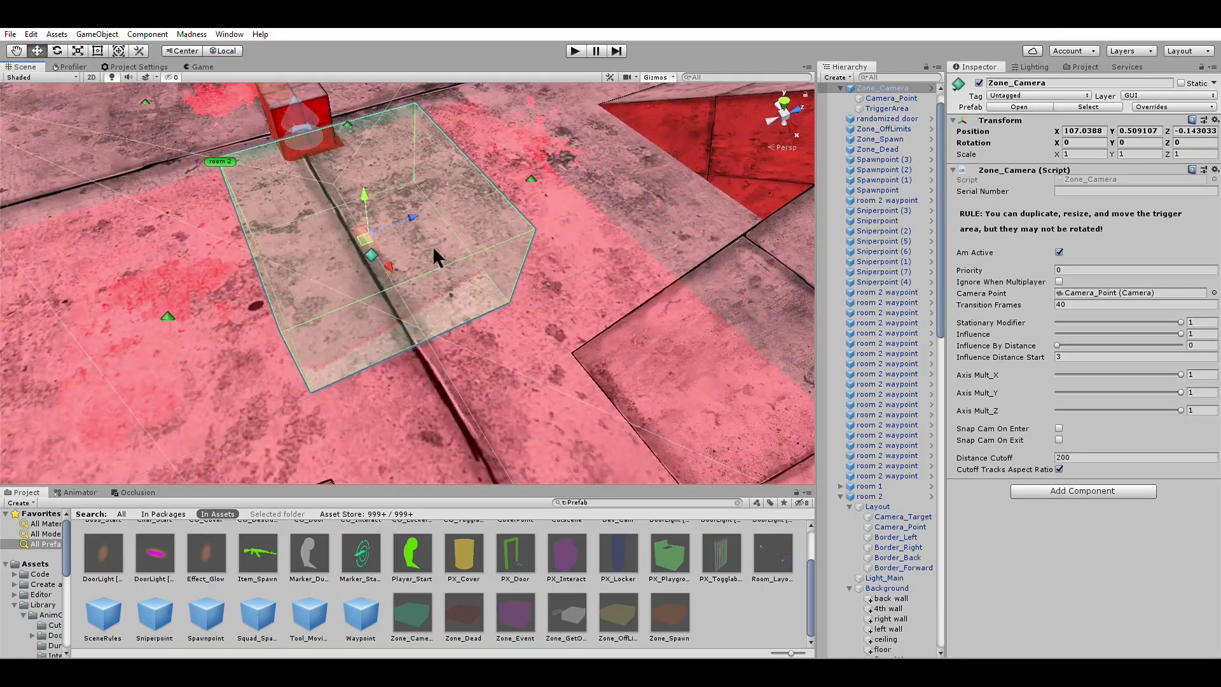
pyautogui.scroll(-3, 407, 210)
# - Try moving the floor (5) cube along X to -3.98 and reselect Zone_Camera
pyautogui.click(379, 181)
pyautogui.press('f')
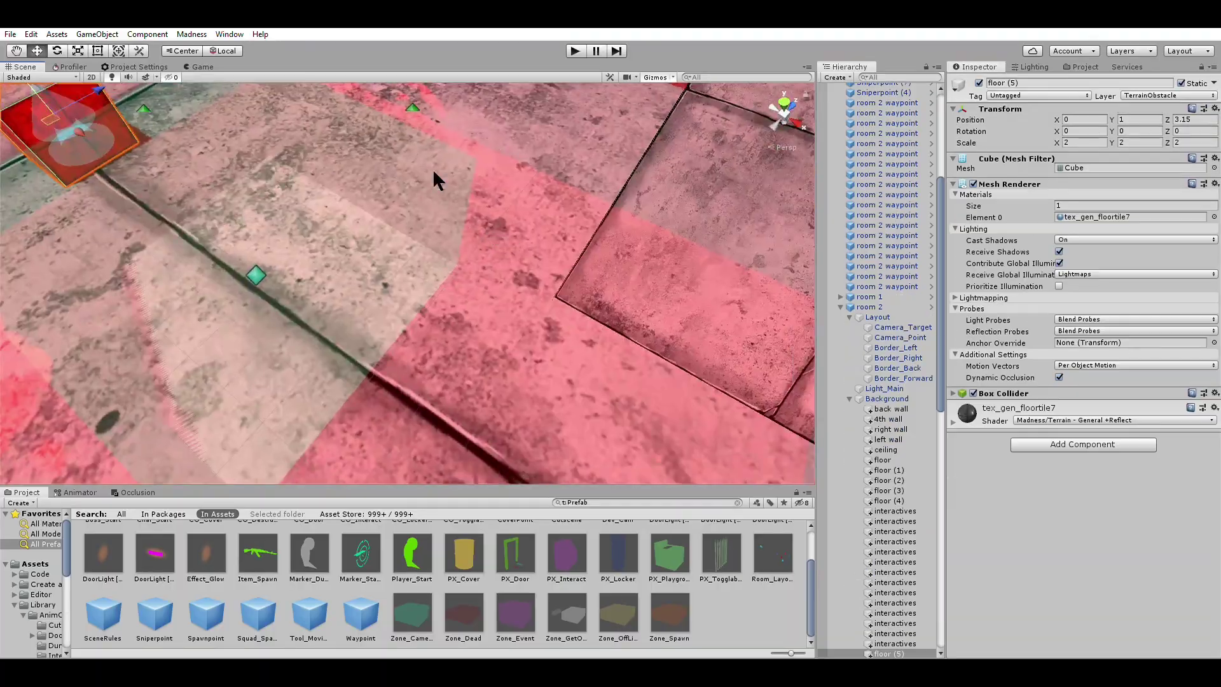
pyautogui.moveTo(394, 223); pyautogui.dragTo(254, 193)
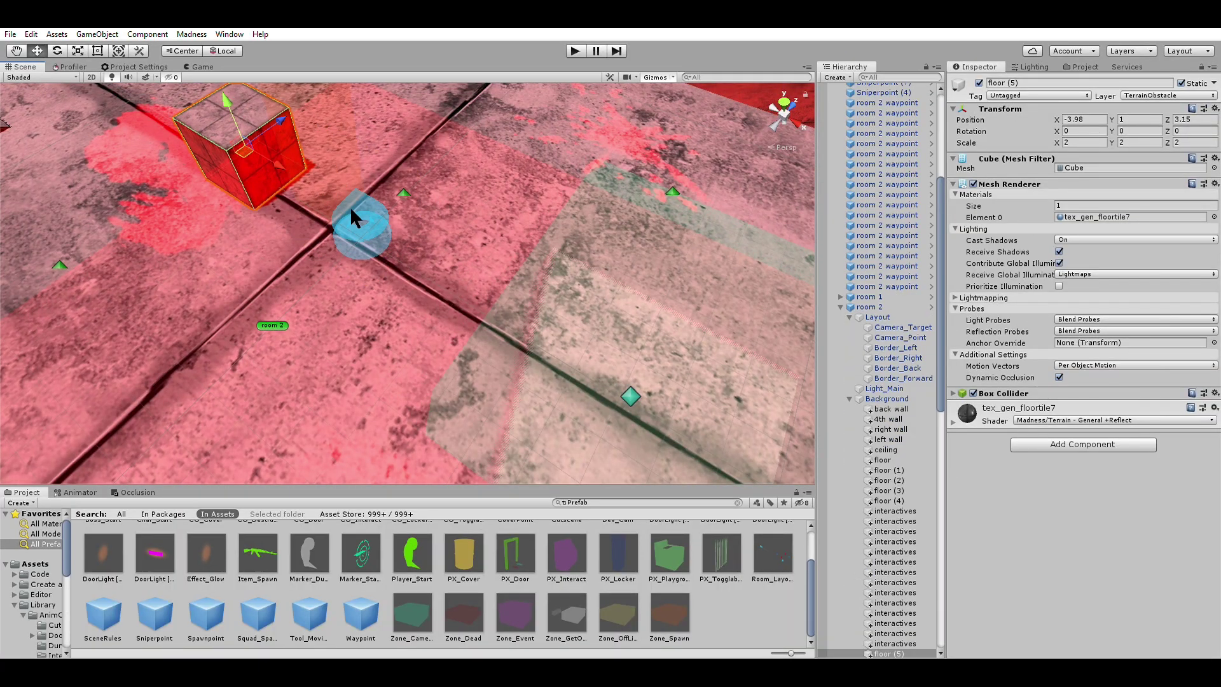
pyautogui.click(350, 206)
pyautogui.click(486, 168)
pyautogui.scroll(-5, 503, 184)
pyautogui.click(376, 228)
pyautogui.keyDown('alt'); pyautogui.moveTo(382, 260); pyautogui.dragTo(466, 265); pyautogui.keyUp('alt')
pyautogui.press('f')
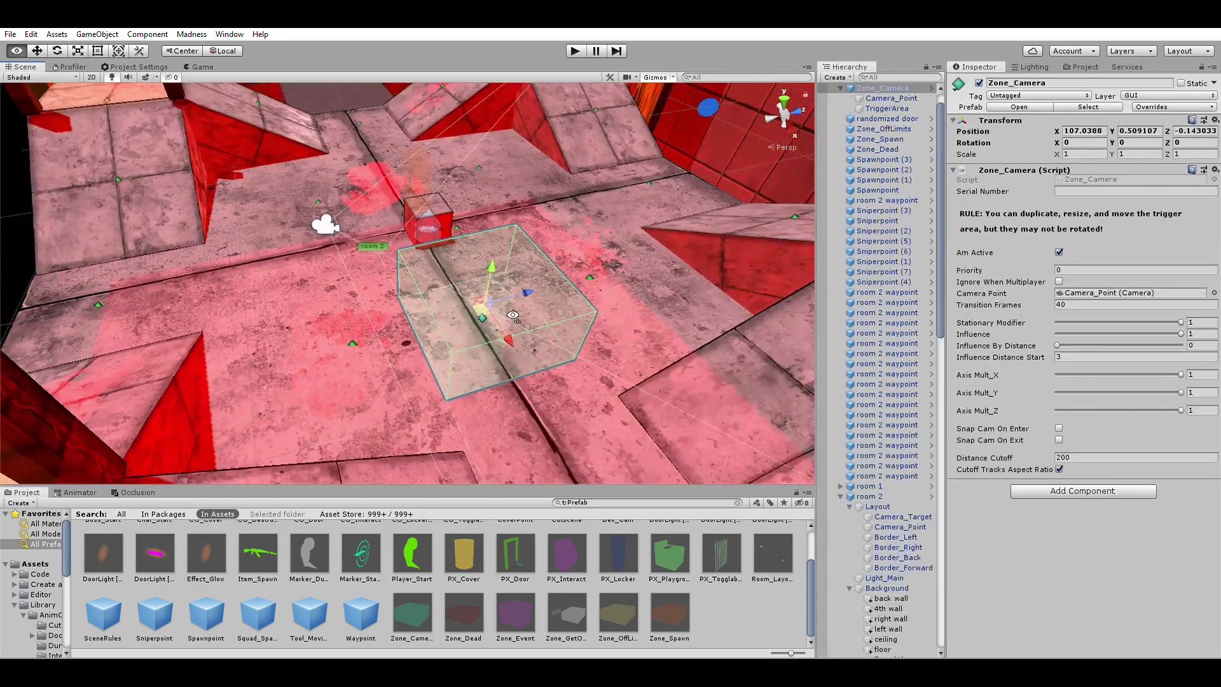
# - Try moving Zone_Camera's Camera_Point along X to -13.32
pyautogui.click(296, 226)
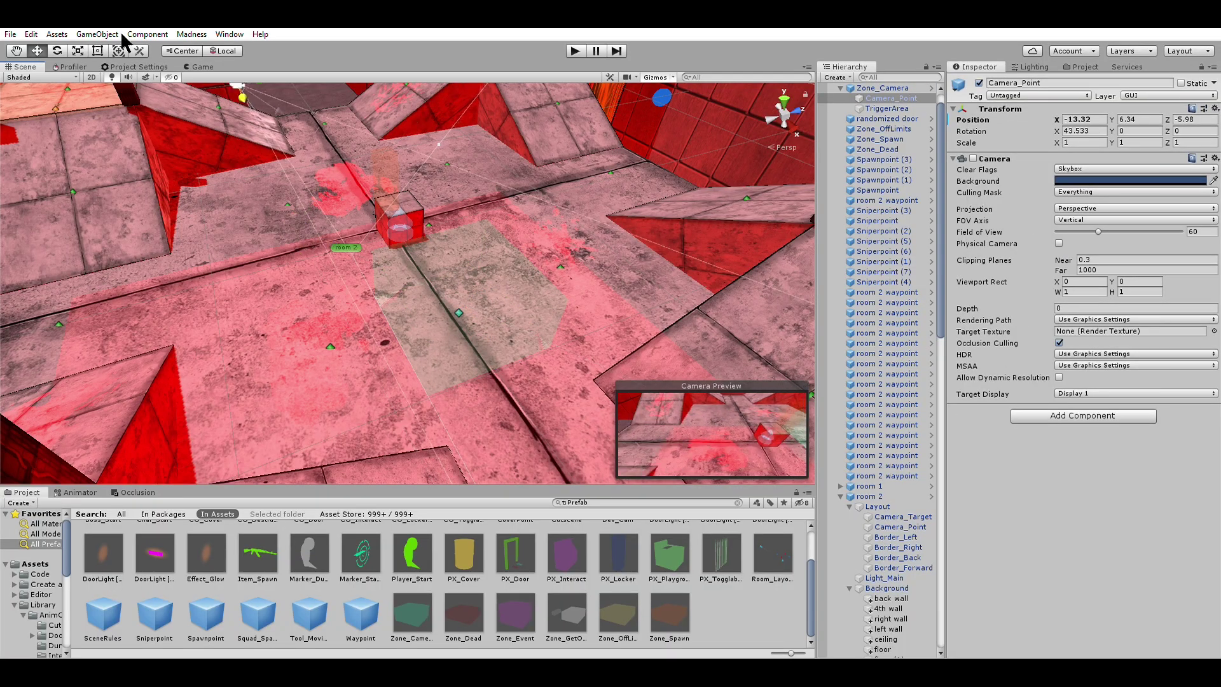
pyautogui.click(477, 267)
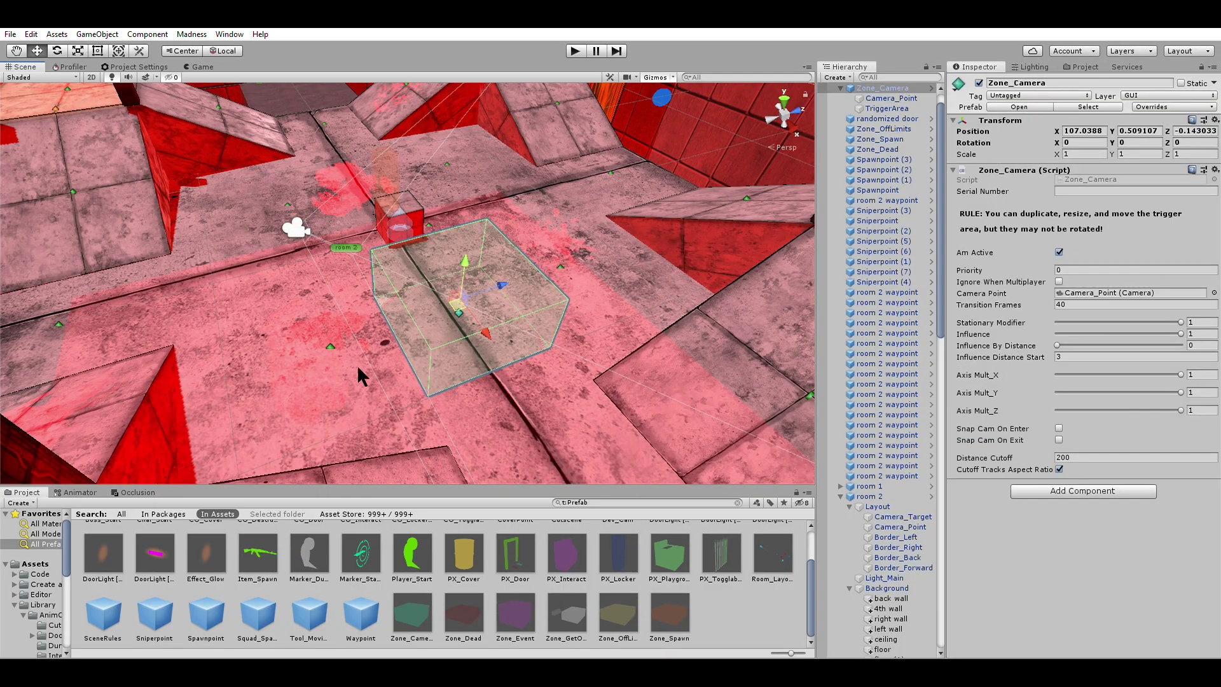
pyautogui.scroll(2, 420, 318)
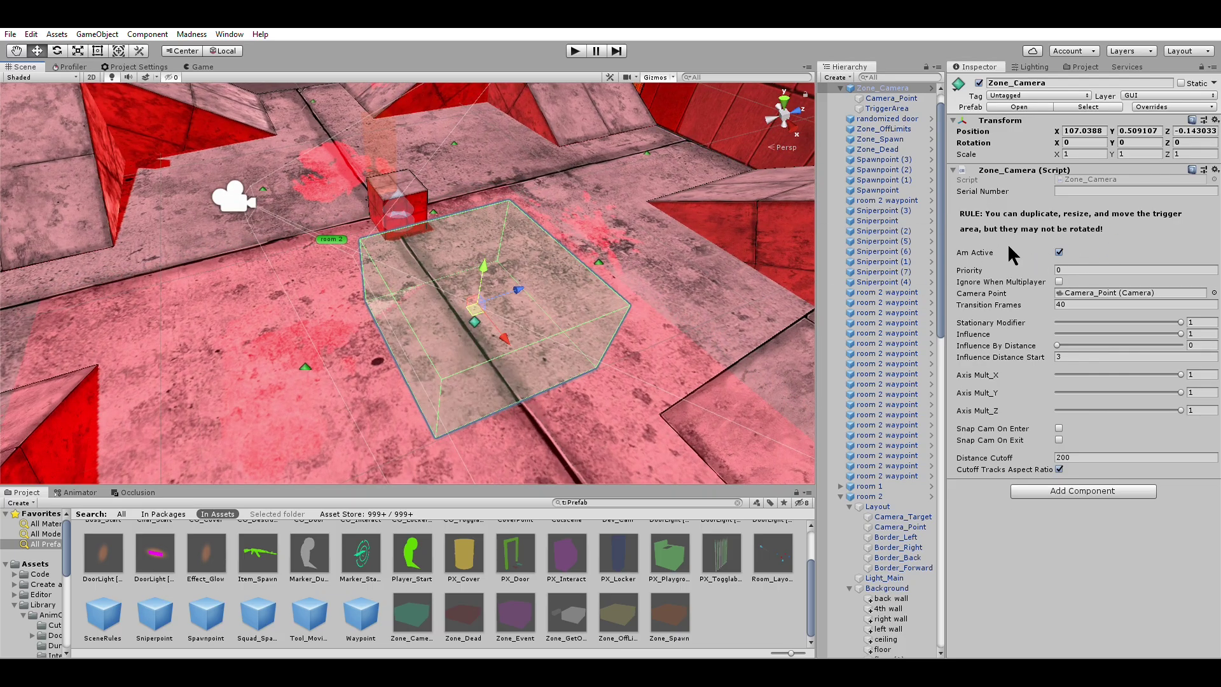
# - Set Zone_Camera's Priority to 1 with Am Active enabled
pyautogui.click(1058, 251)
pyautogui.click(1087, 269)
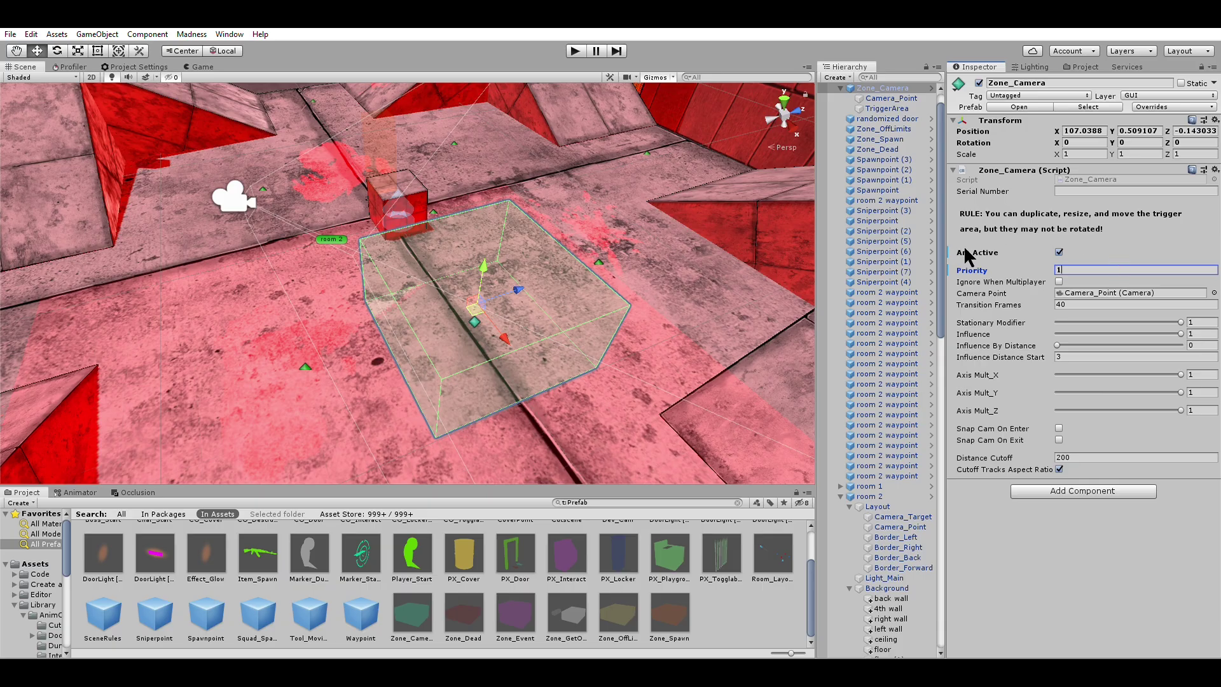
pyautogui.moveTo(976, 263); pyautogui.dragTo(1081, 279)
pyautogui.press('Tab')
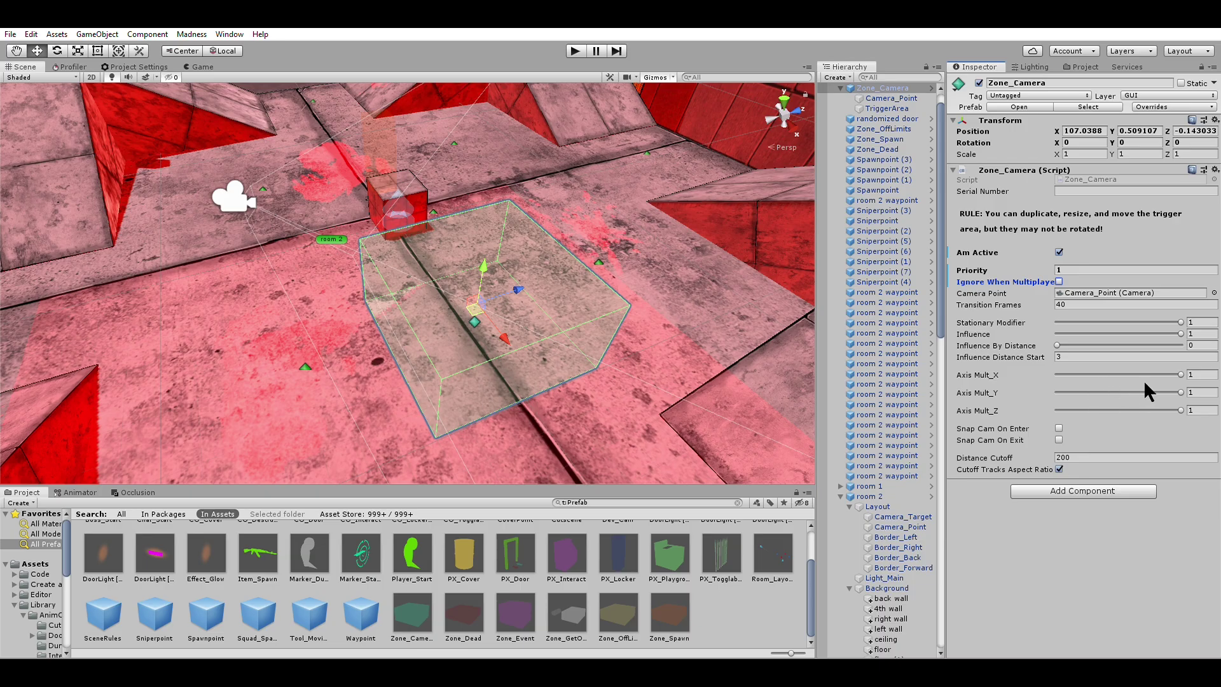
# - Try out Zone_Camera's X, Y and Z axis multipliers, leaving each at 1, and enable Snap Cam On Enter and Snap Cam On Exit
pyautogui.click(1198, 374)
pyautogui.moveTo(1167, 393); pyautogui.dragTo(1063, 399)
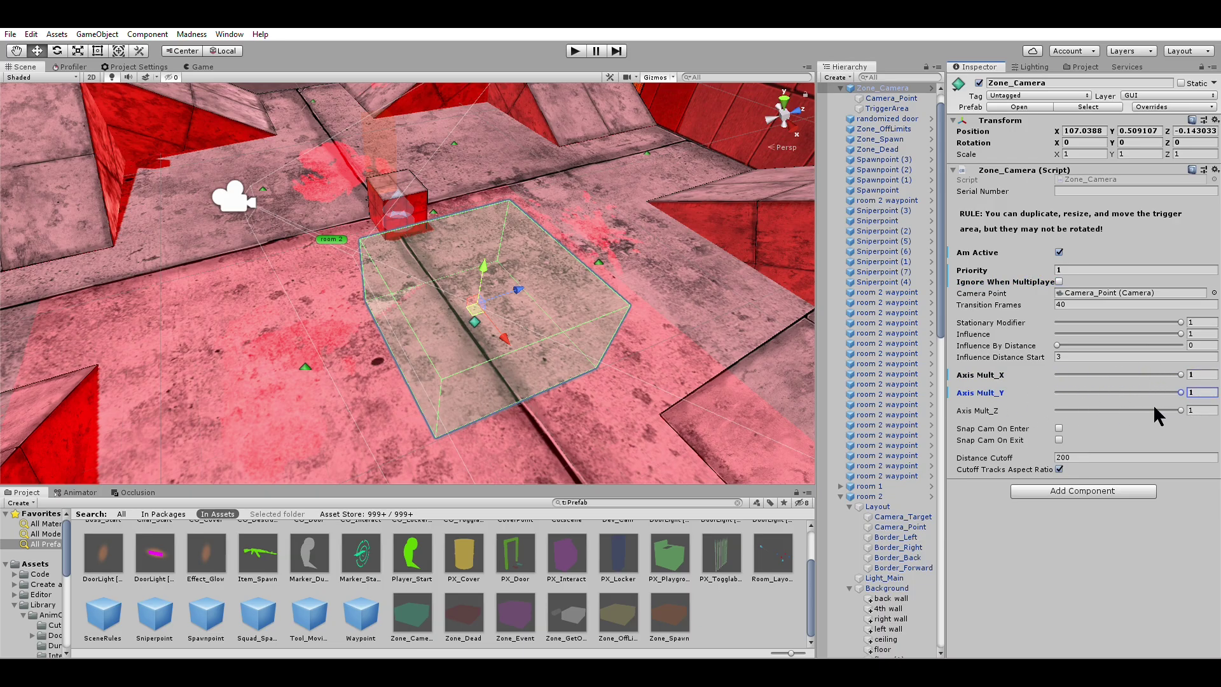
pyautogui.click(1069, 410)
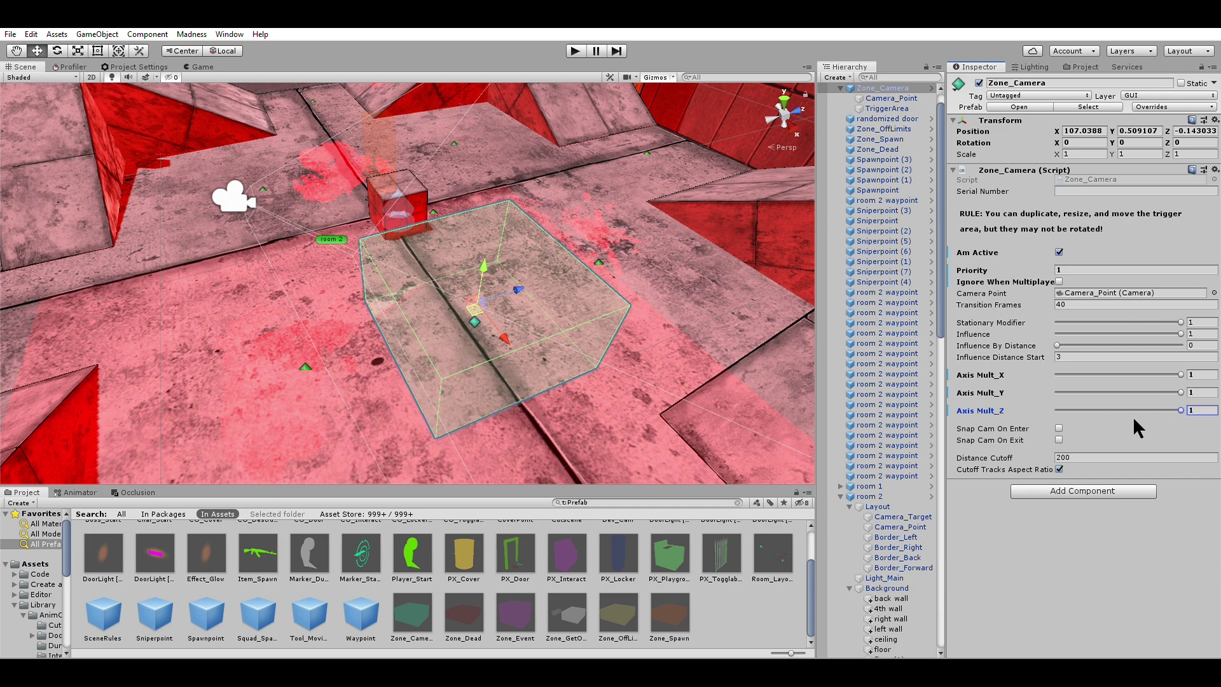
pyautogui.click(1058, 428)
pyautogui.click(1059, 439)
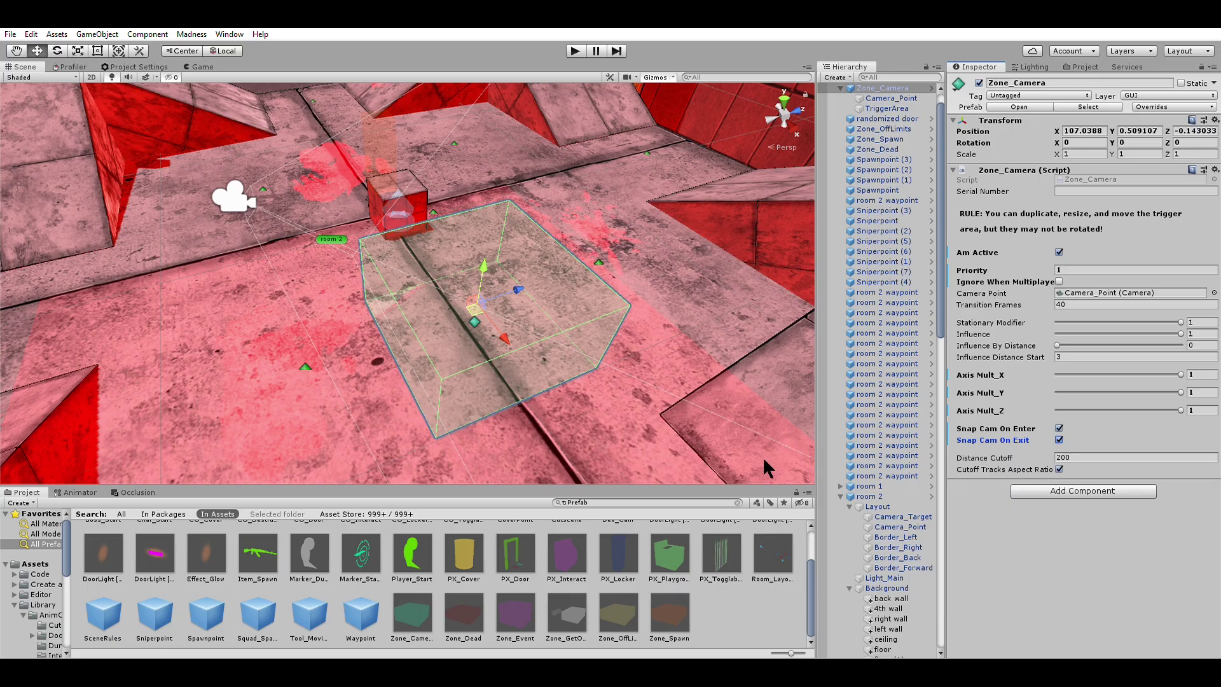
# - Delete the Zone_Camera placed on the room 2 floor
pyautogui.scroll(-5, 637, 356)
pyautogui.scroll(-6, 559, 353)
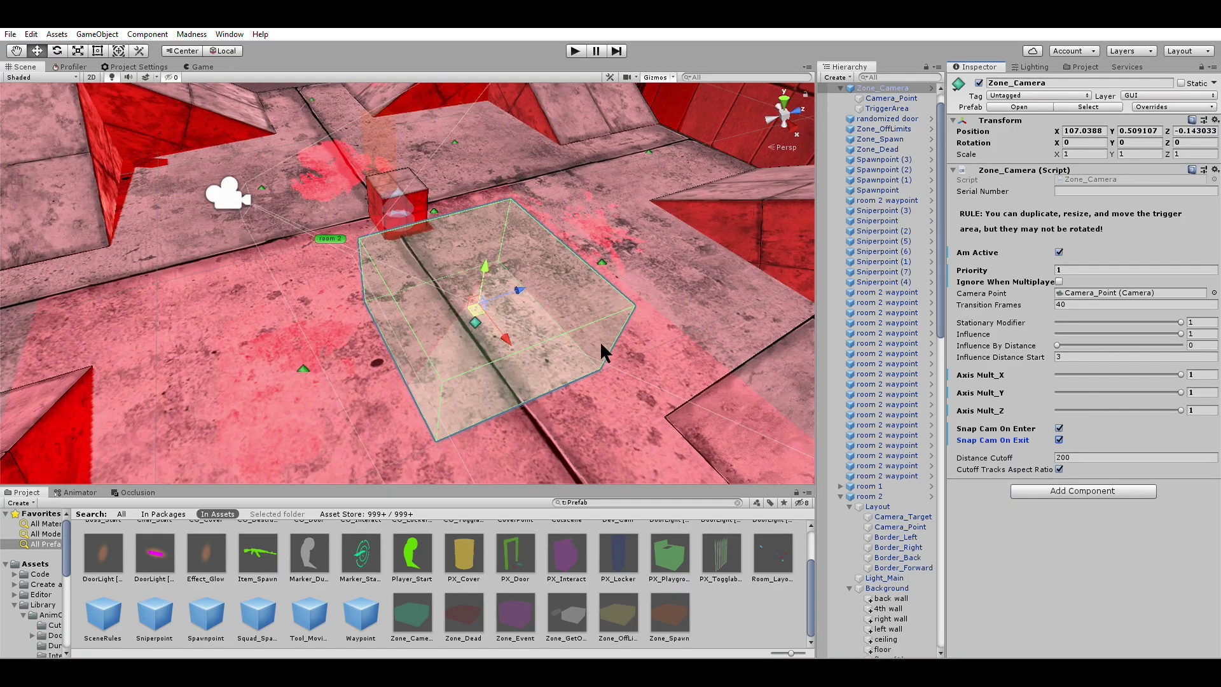
pyautogui.moveTo(599, 280); pyautogui.dragTo(564, 308, button='middle')
pyautogui.moveTo(564, 308); pyautogui.dragTo(664, 310, button='right')
pyautogui.moveTo(664, 310); pyautogui.dragTo(560, 293, button='middle')
pyautogui.moveTo(557, 292); pyautogui.dragTo(439, 327, button='right')
pyautogui.scroll(5, 590, 352)
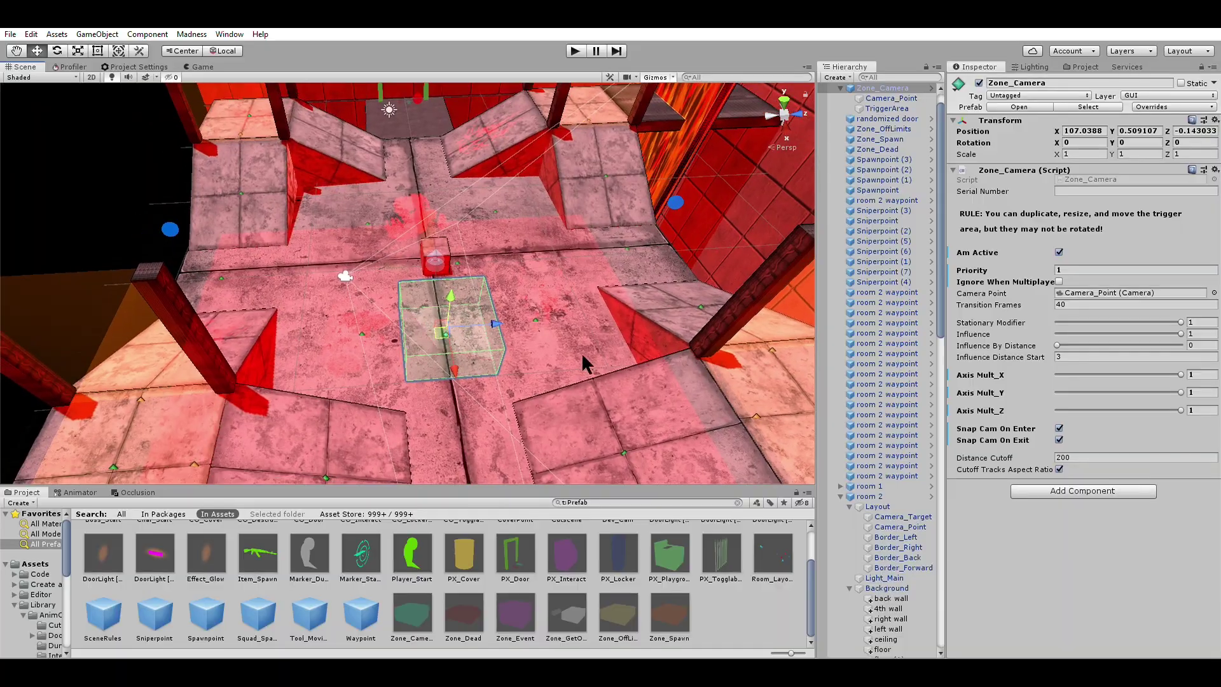
pyautogui.moveTo(596, 342); pyautogui.dragTo(572, 334, button='right')
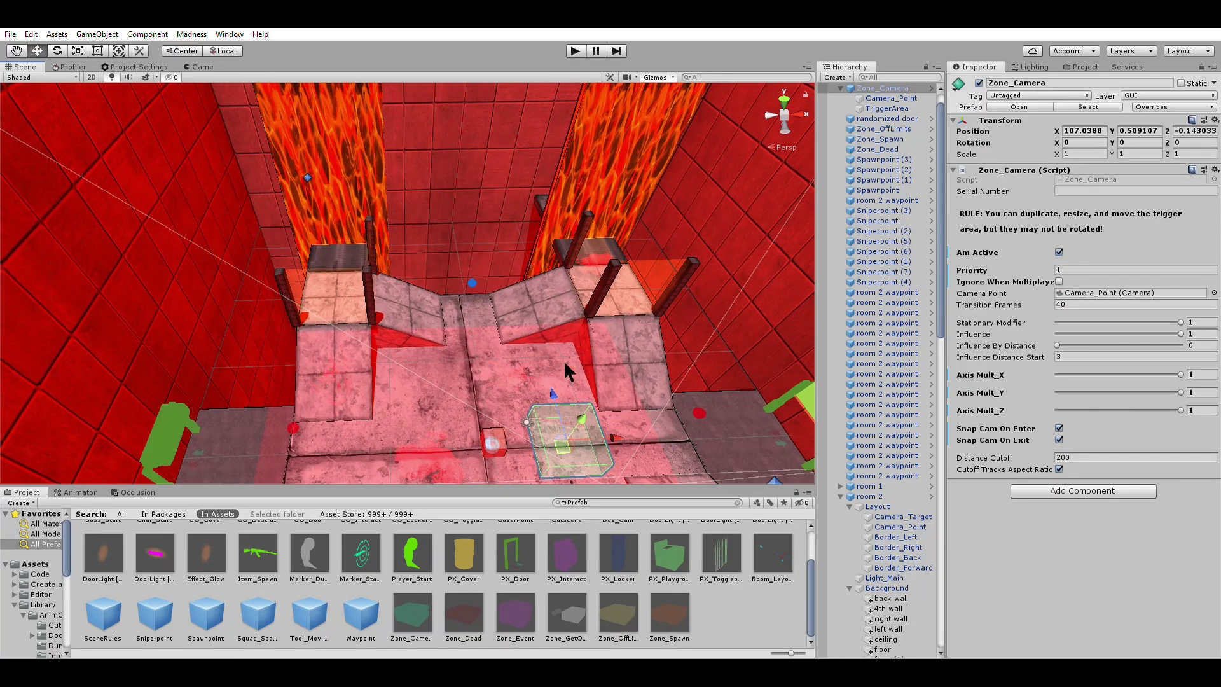
pyautogui.press('Delete')
# - Place a Zone_Camera prefab near the back wall of room 2 and delete it again
pyautogui.moveTo(410, 607); pyautogui.dragTo(558, 187)
pyautogui.scroll(5, 407, 189)
pyautogui.moveTo(408, 194); pyautogui.dragTo(551, 262, button='right')
pyautogui.scroll(5, 552, 261)
pyautogui.moveTo(551, 262); pyautogui.dragTo(618, 479, button='middle')
pyautogui.press('Delete')
# - Try a Zone_Camera prefab on the raised platform by the lava fall, at about X 108.4, Y 14.3, Z 31.2, and delete it
pyautogui.scroll(3, 407, 367)
pyautogui.moveTo(410, 369); pyautogui.dragTo(516, 403, button='middle')
pyautogui.moveTo(412, 612); pyautogui.dragTo(446, 272)
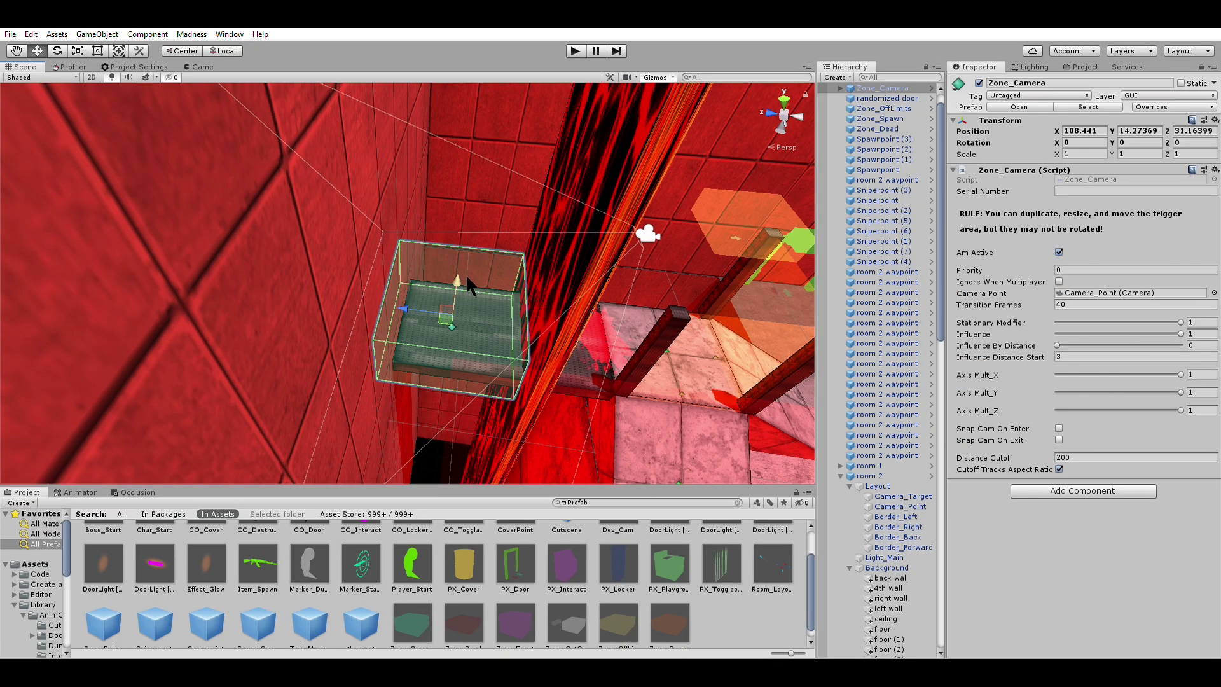
pyautogui.press('Delete')
# - Duplicate the room 2 back wall twice and scale the copies into smaller wall pieces
pyautogui.moveTo(463, 269); pyautogui.dragTo(419, 286, button='right')
pyautogui.click(416, 286)
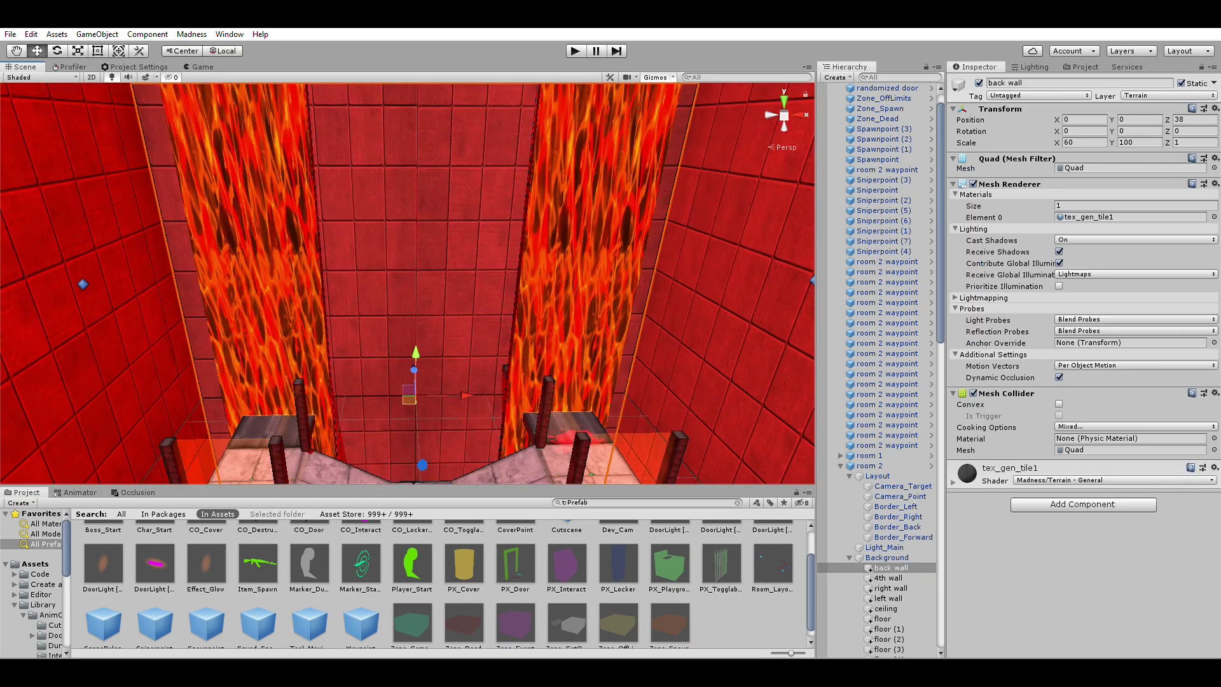
pyautogui.hotkey('ctrl', 'd')
pyautogui.press('r')
pyautogui.moveTo(481, 407); pyautogui.dragTo(444, 395)
pyautogui.moveTo(444, 395); pyautogui.dragTo(438, 331, button='right')
pyautogui.hotkey('ctrl', 'd')
pyautogui.moveTo(439, 372); pyautogui.dragTo(412, 357)
pyautogui.moveTo(412, 357); pyautogui.dragTo(508, 317, button='right')
# - Make another copy of the scaled wall piece and move it to a new spot along the back wall
pyautogui.press('w')
pyautogui.hotkey('ctrl', 'd')
pyautogui.moveTo(438, 315); pyautogui.dragTo(505, 370)
pyautogui.keyDown('shift'); pyautogui.click(897, 542); pyautogui.keyUp('shift')
pyautogui.click(407, 315)
# - Set the scale of the Quad behind the back wall to 60 in X and 30 in Y
pyautogui.moveTo(407, 286); pyautogui.dragTo(477, 166, button='right')
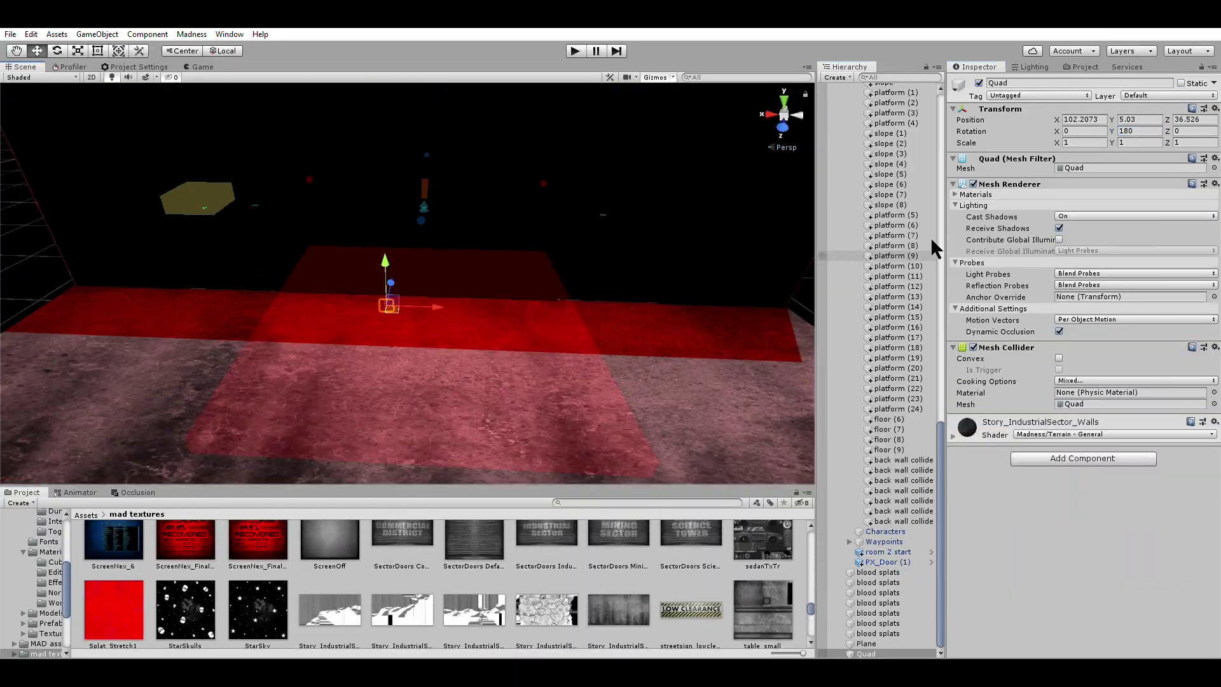
pyautogui.click(1084, 142)
pyautogui.write('60')
pyautogui.click(1137, 143)
pyautogui.write('30')
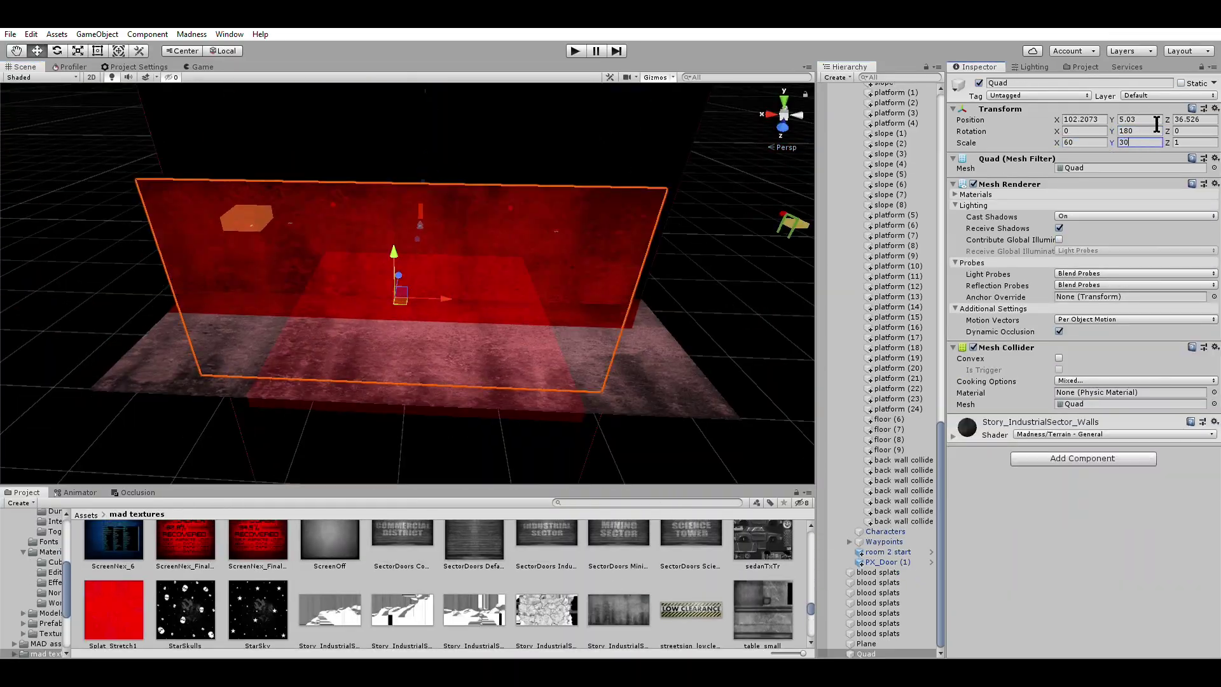
# - Set the Quad's X position to 100
pyautogui.click(1138, 119)
pyautogui.click(570, 356)
pyautogui.click(1084, 119)
pyautogui.write('100')
pyautogui.moveTo(559, 255); pyautogui.dragTo(558, 205, button='right')
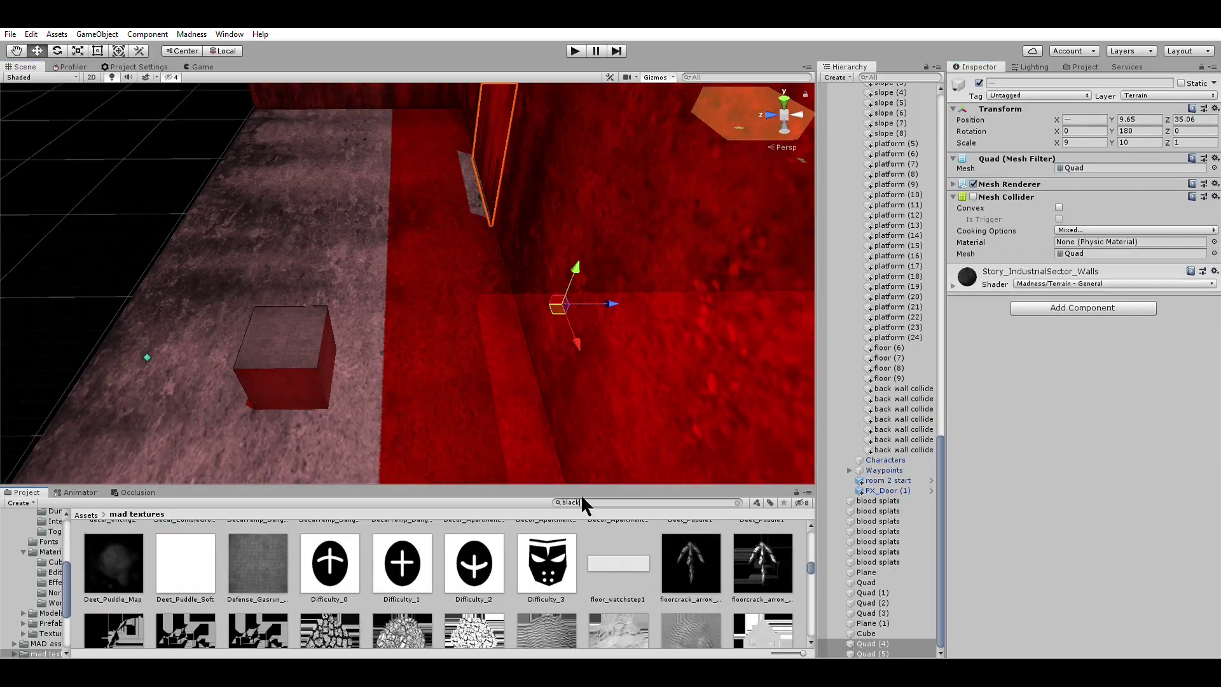
# - Search the project assets for "black" for the quads behind the back wall
pyautogui.click(581, 502)
pyautogui.write('black')
pyautogui.scroll(10, 877, 286)
pyautogui.moveTo(407, 286); pyautogui.dragTo(496, 349, button='right')
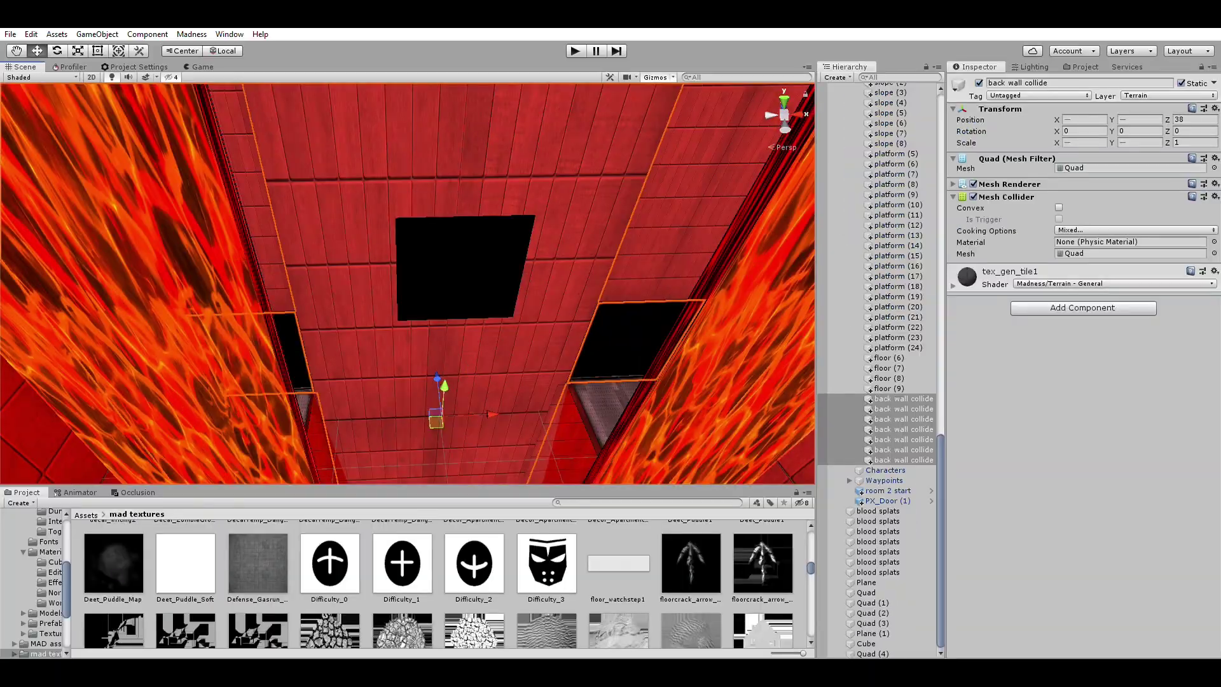
# - Select Zone_Camera and examine its trigger area around the room from several angles
pyautogui.moveTo(560, 286); pyautogui.dragTo(973, 166, button='right')
pyautogui.hotkey('ctrl', 'd')
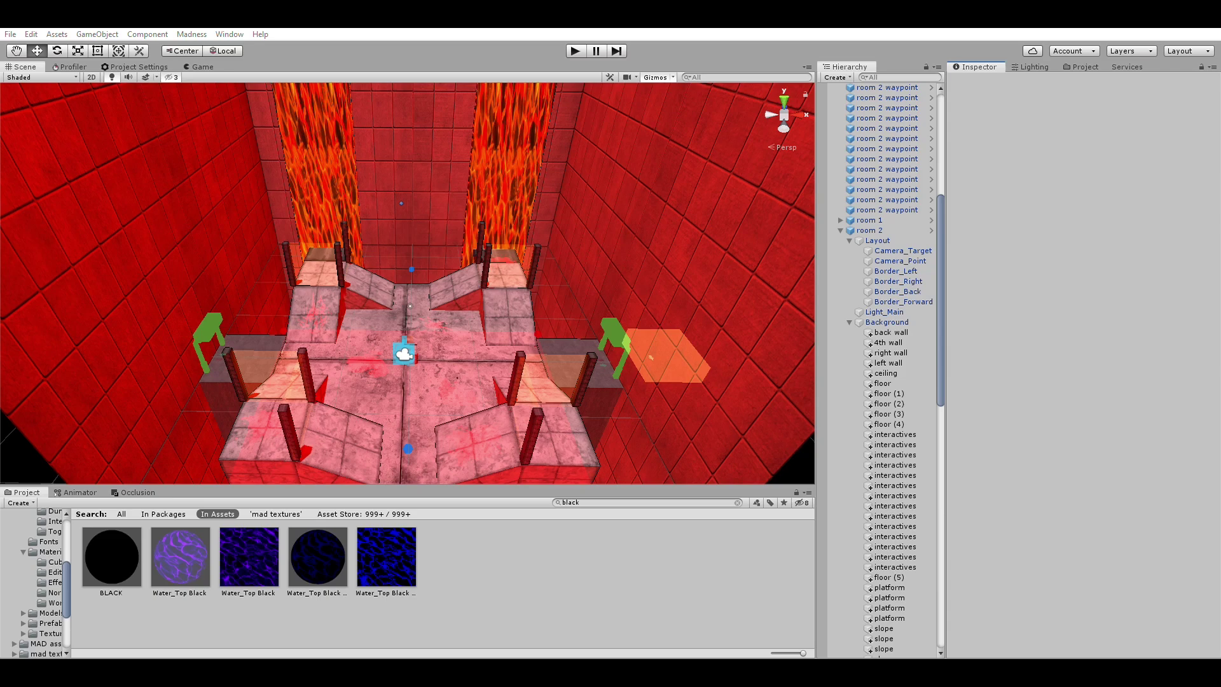
pyautogui.moveTo(668, 260); pyautogui.dragTo(407, 287, button='right')
pyautogui.scroll(5, 862, 236)
pyautogui.scroll(5, 860, 230)
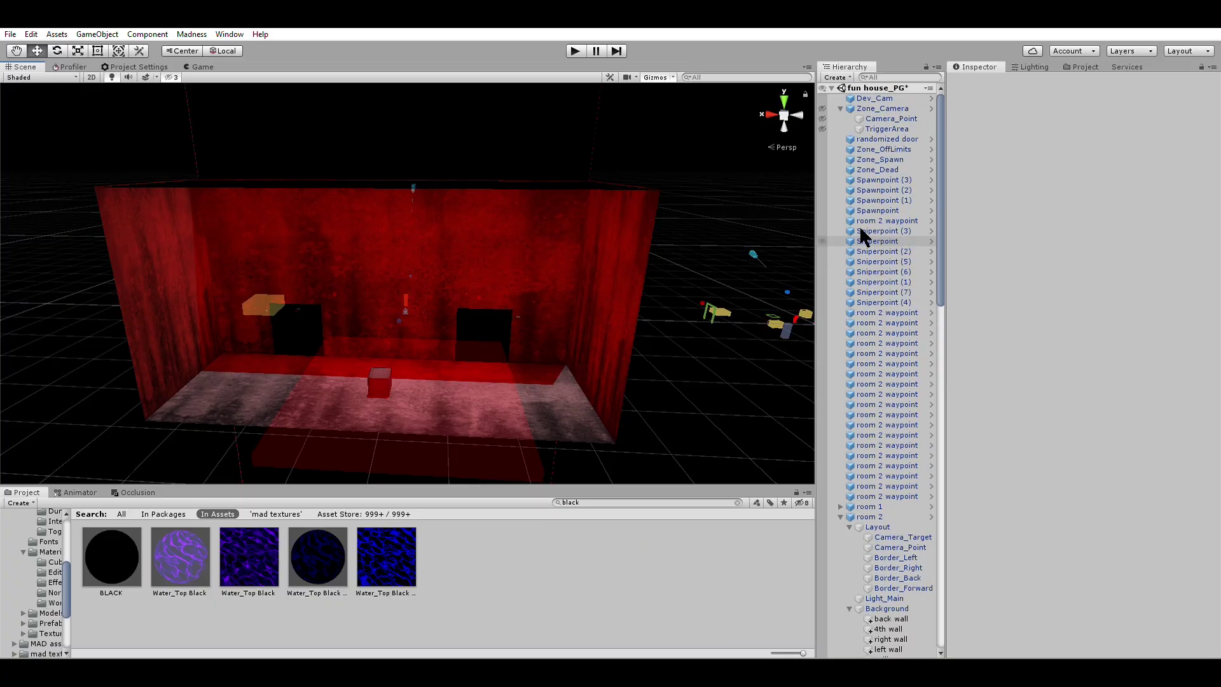
pyautogui.doubleClick(833, 108)
pyautogui.click(823, 107)
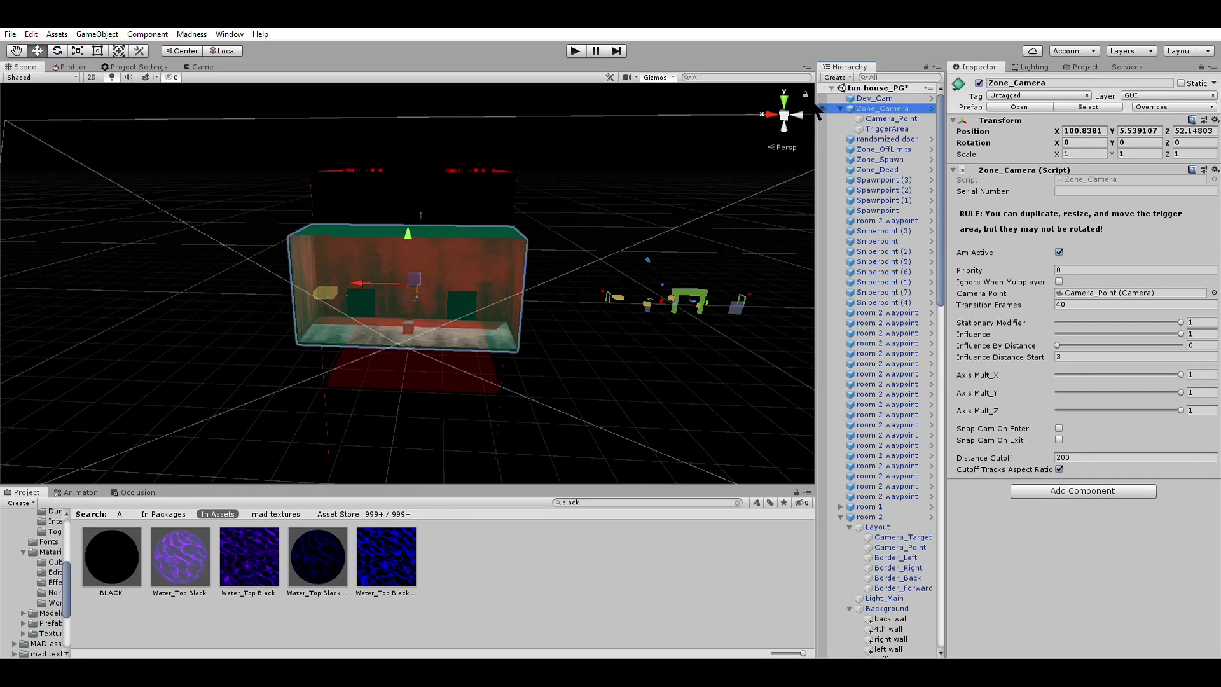
pyautogui.click(626, 261)
pyautogui.scroll(8, 516, 333)
pyautogui.click(477, 296)
pyautogui.moveTo(474, 292); pyautogui.dragTo(526, 229, button='right')
# - Collapse room 2's Background group and move Zone_Camera into room 2's Waypoints group
pyautogui.click(849, 608)
pyautogui.scroll(-4, 857, 582)
pyautogui.scroll(4, 892, 215)
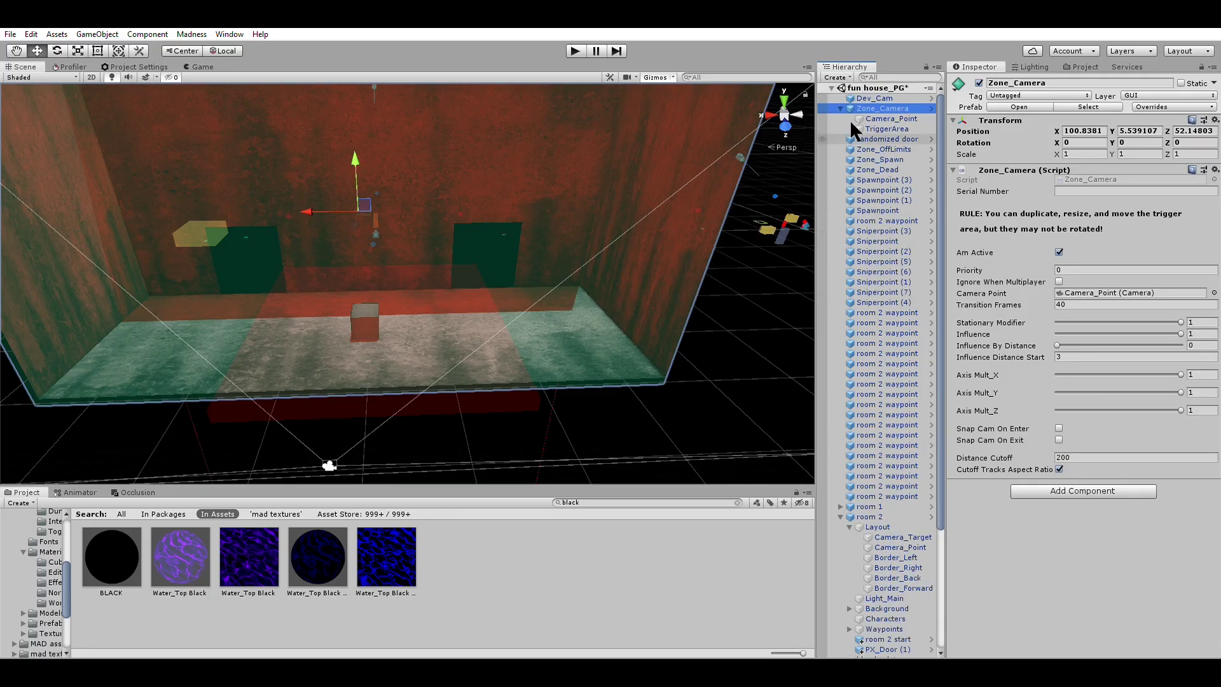
pyautogui.moveTo(542, 340); pyautogui.dragTo(547, 366, button='right')
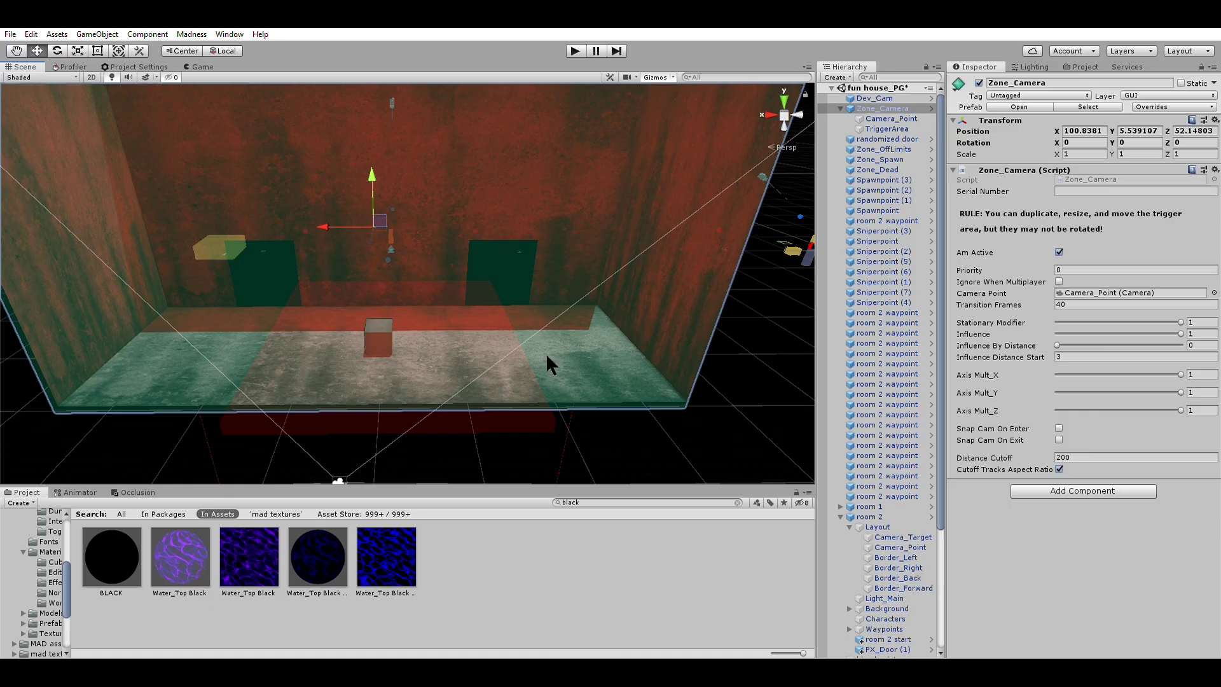
pyautogui.click(841, 107)
pyautogui.moveTo(881, 109); pyautogui.dragTo(876, 606)
pyautogui.scroll(-8, 716, 428)
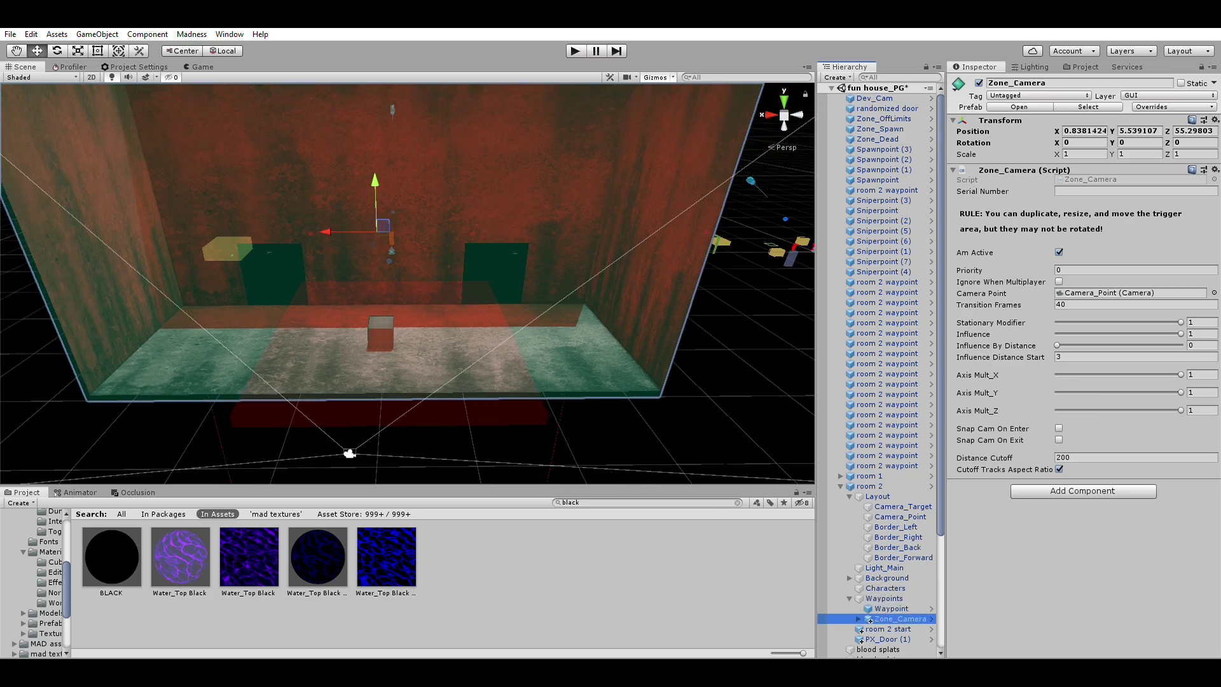
# - Move all loose spawnpoints, sniperpoints and room 2 waypoints under the Waypoint object in room 2's Waypoints group
pyautogui.click(716, 429)
pyautogui.keyDown('alt'); pyautogui.moveTo(716, 381); pyautogui.dragTo(681, 278); pyautogui.keyUp('alt')
pyautogui.moveTo(681, 278); pyautogui.dragTo(679, 325, button='middle')
pyautogui.keyDown('alt'); pyautogui.moveTo(679, 325); pyautogui.dragTo(941, 280); pyautogui.keyUp('alt')
pyautogui.moveTo(750, 305); pyautogui.dragTo(636, 184, button='middle')
pyautogui.keyDown('alt'); pyautogui.moveTo(794, 185); pyautogui.dragTo(959, 167); pyautogui.keyUp('alt')
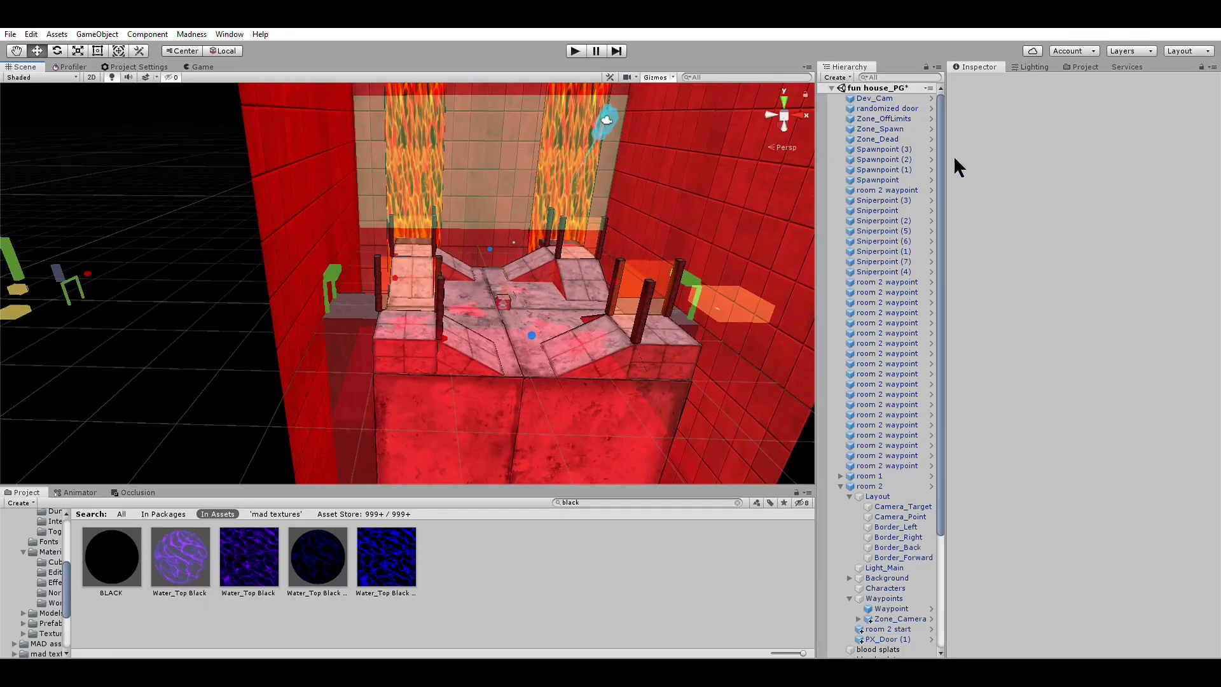
pyautogui.click(890, 200)
pyautogui.click(892, 149)
pyautogui.keyDown('shift'); pyautogui.click(881, 465); pyautogui.keyUp('shift')
pyautogui.moveTo(885, 392); pyautogui.dragTo(888, 608)
pyautogui.scroll(-5, 610, 305)
# - Move the randomized door, Zone_OffLimits, Zone_Spawn and Zone_Dead objects into room 2
pyautogui.moveTo(591, 306); pyautogui.dragTo(544, 280, button='middle')
pyautogui.scroll(2, 445, 286)
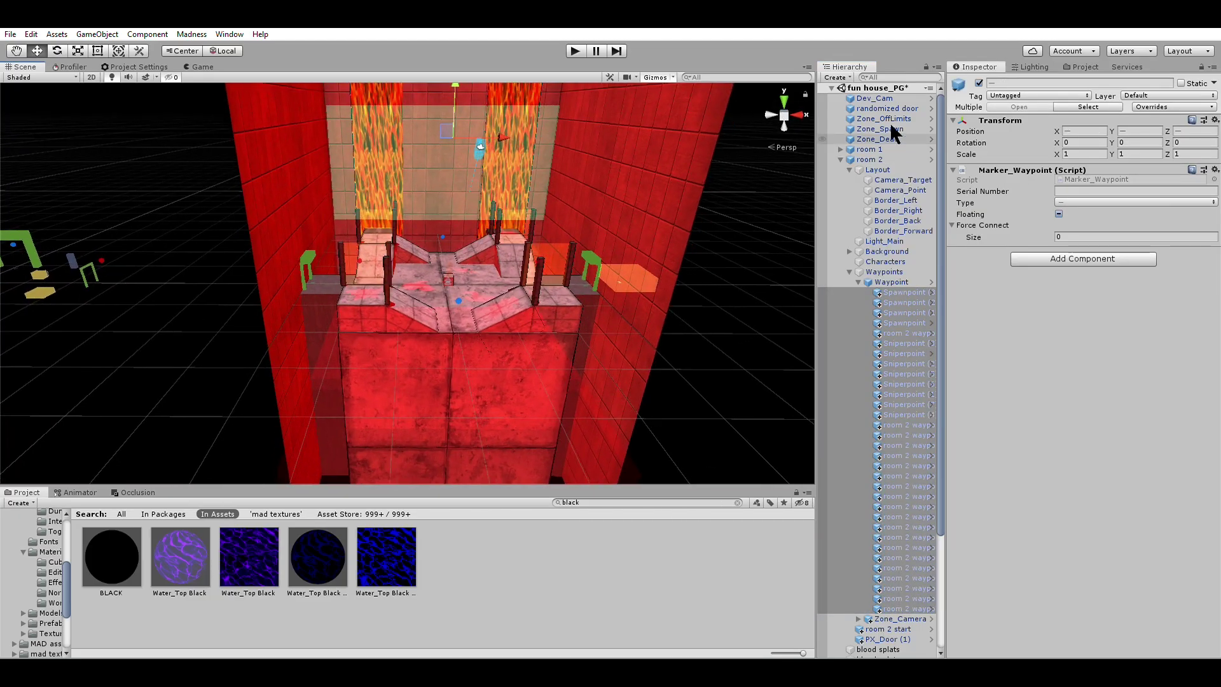
pyautogui.click(891, 108)
pyautogui.keyDown('shift'); pyautogui.click(881, 139); pyautogui.keyUp('shift')
pyautogui.moveTo(881, 139); pyautogui.dragTo(872, 159)
pyautogui.click(841, 119)
pyautogui.click(841, 119)
# - Move the remaining loose blood splats, planes, quads and cube into room 2 and collapse the room
pyautogui.scroll(-1, 848, 171)
pyautogui.click(849, 191)
pyautogui.click(849, 129)
pyautogui.click(866, 241)
pyautogui.keyDown('shift'); pyautogui.click(871, 394); pyautogui.keyUp('shift')
pyautogui.moveTo(873, 324); pyautogui.dragTo(899, 149)
pyautogui.scroll(10, 881, 206)
pyautogui.click(841, 119)
pyautogui.click(863, 185)
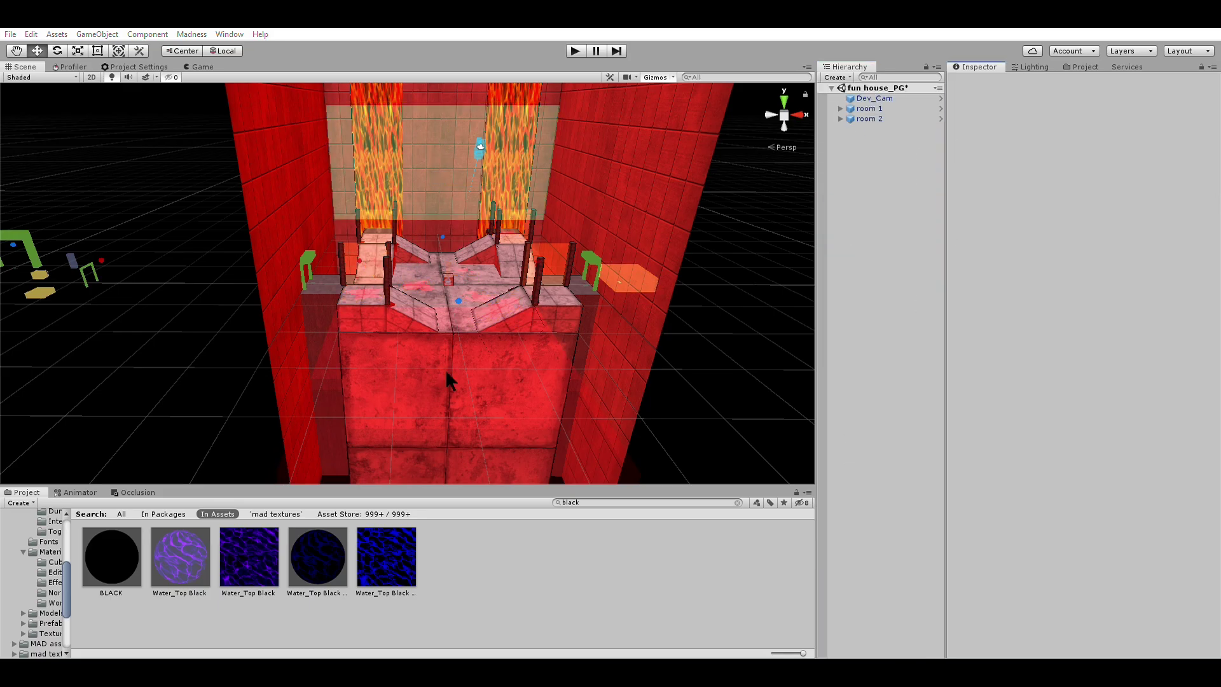
# - List all project prefabs and show the settings of the Player_Start prefab
pyautogui.scroll(3, 414, 356)
pyautogui.scroll(10, 32, 573)
pyautogui.click(44, 545)
pyautogui.keyDown('alt'); pyautogui.moveTo(465, 318); pyautogui.dragTo(474, 319); pyautogui.keyUp('alt')
pyautogui.moveTo(461, 322); pyautogui.dragTo(456, 337, button='middle')
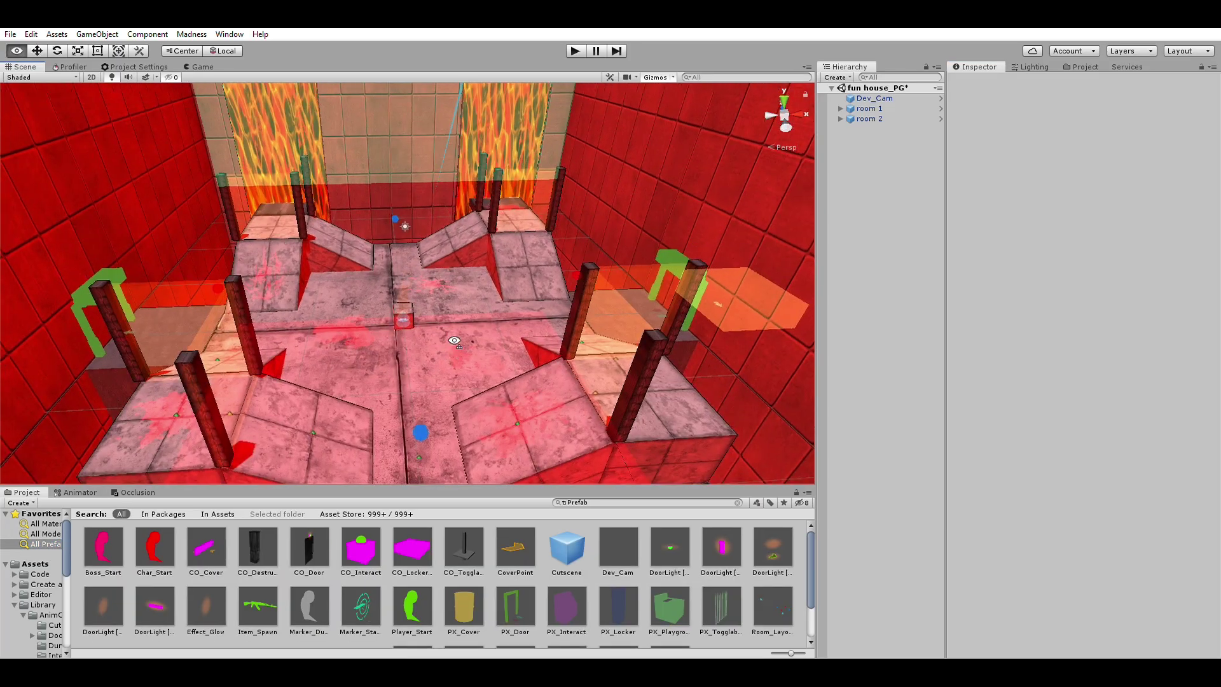
pyautogui.scroll(4, 445, 332)
pyautogui.moveTo(434, 329); pyautogui.dragTo(422, 375, button='right')
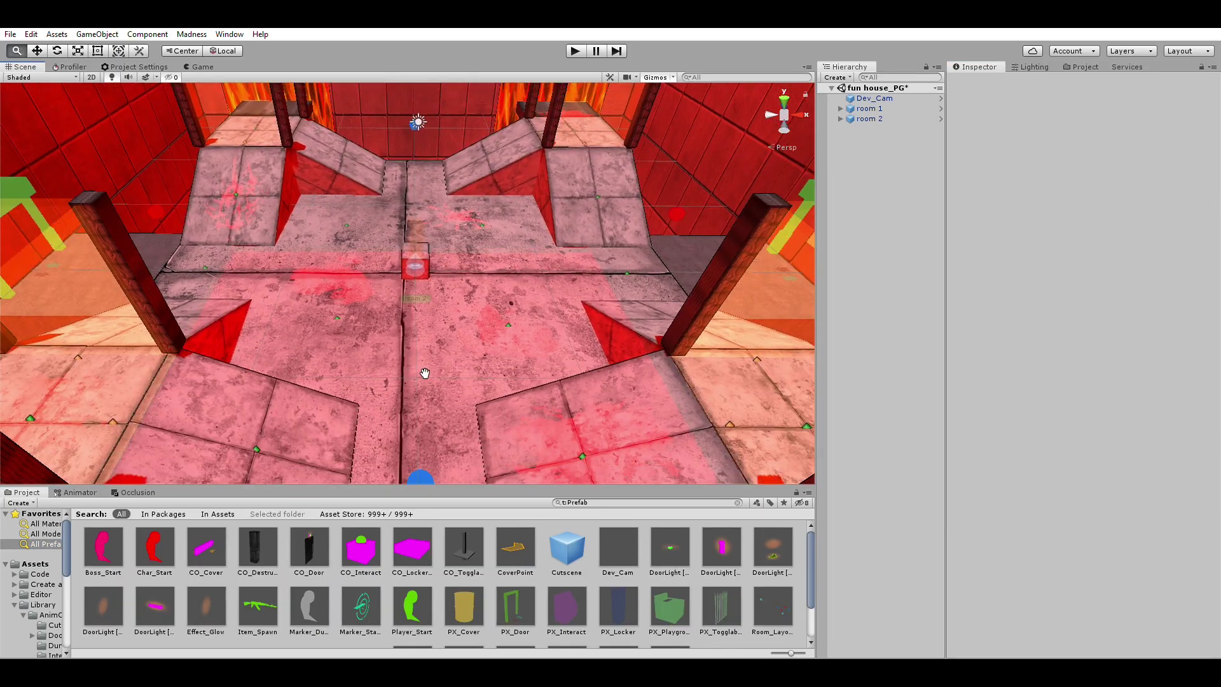
pyautogui.click(413, 600)
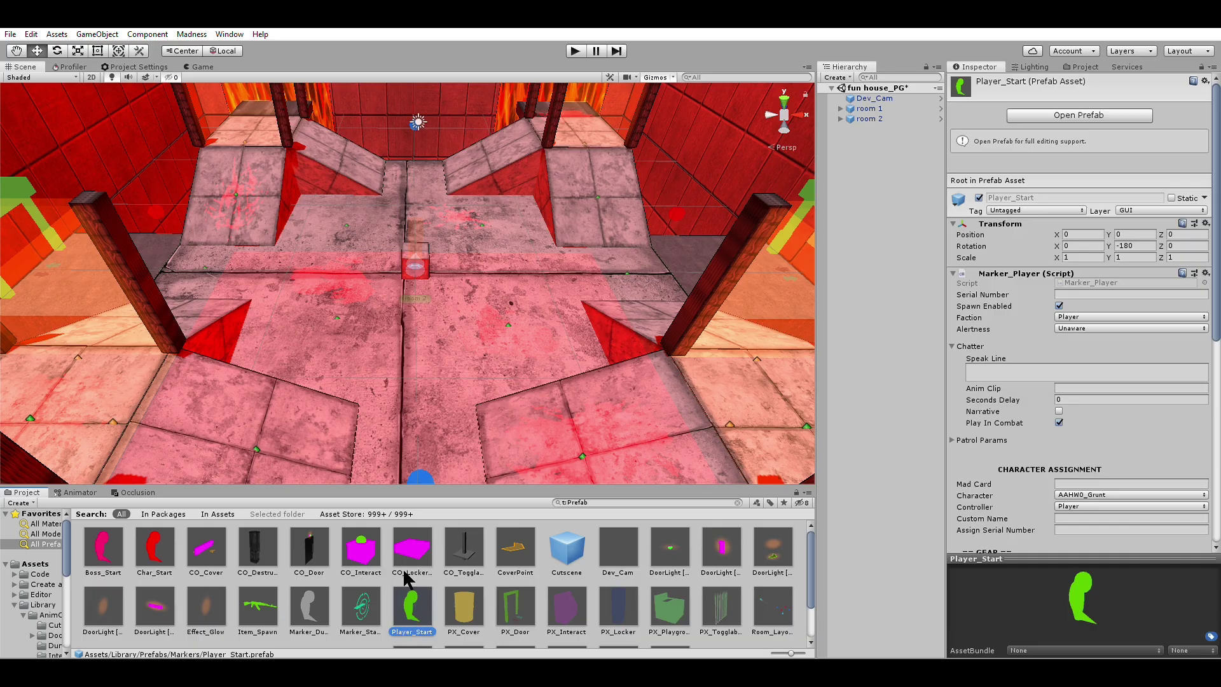
pyautogui.click(155, 547)
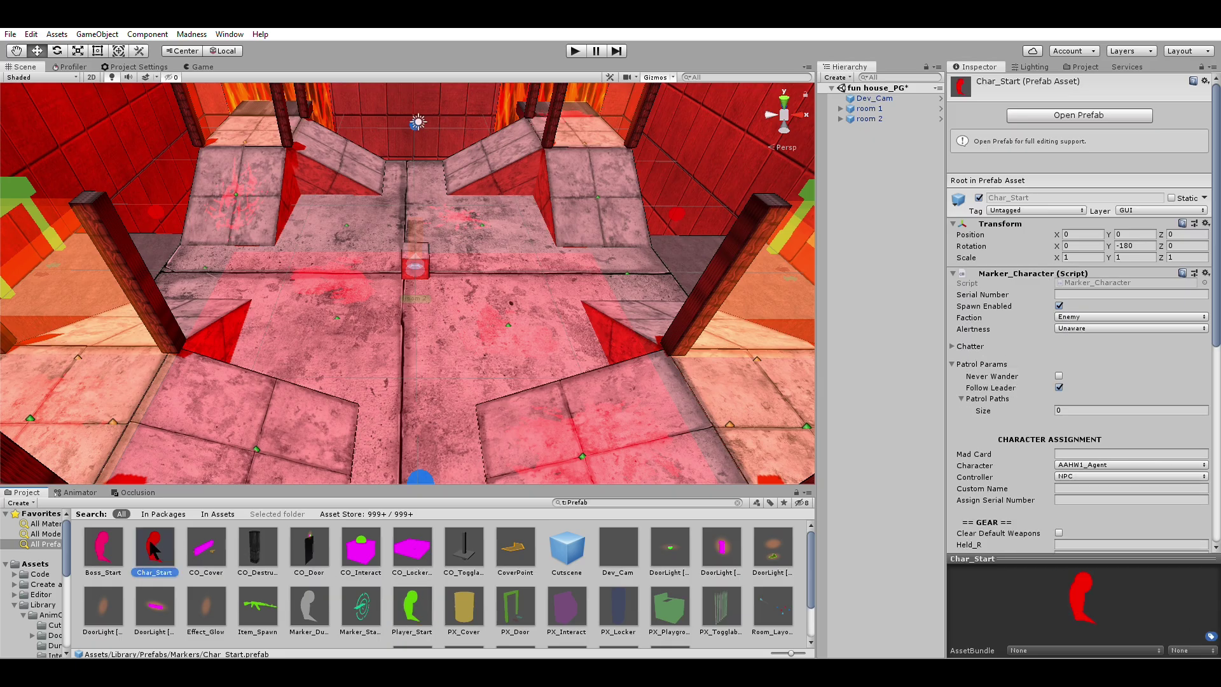
pyautogui.moveTo(154, 548); pyautogui.dragTo(508, 292)
pyautogui.hotkey('ctrl', 'z')
# - Place a Char_Start prefab on the floor near the middle of room 2
pyautogui.moveTo(296, 353); pyautogui.dragTo(432, 405, button='right')
pyautogui.scroll(-3, 594, 384)
pyautogui.click(157, 545)
pyautogui.moveTo(159, 550); pyautogui.dragTo(469, 381)
pyautogui.moveTo(504, 350); pyautogui.dragTo(540, 294, button='right')
pyautogui.scroll(-2, 445, 257)
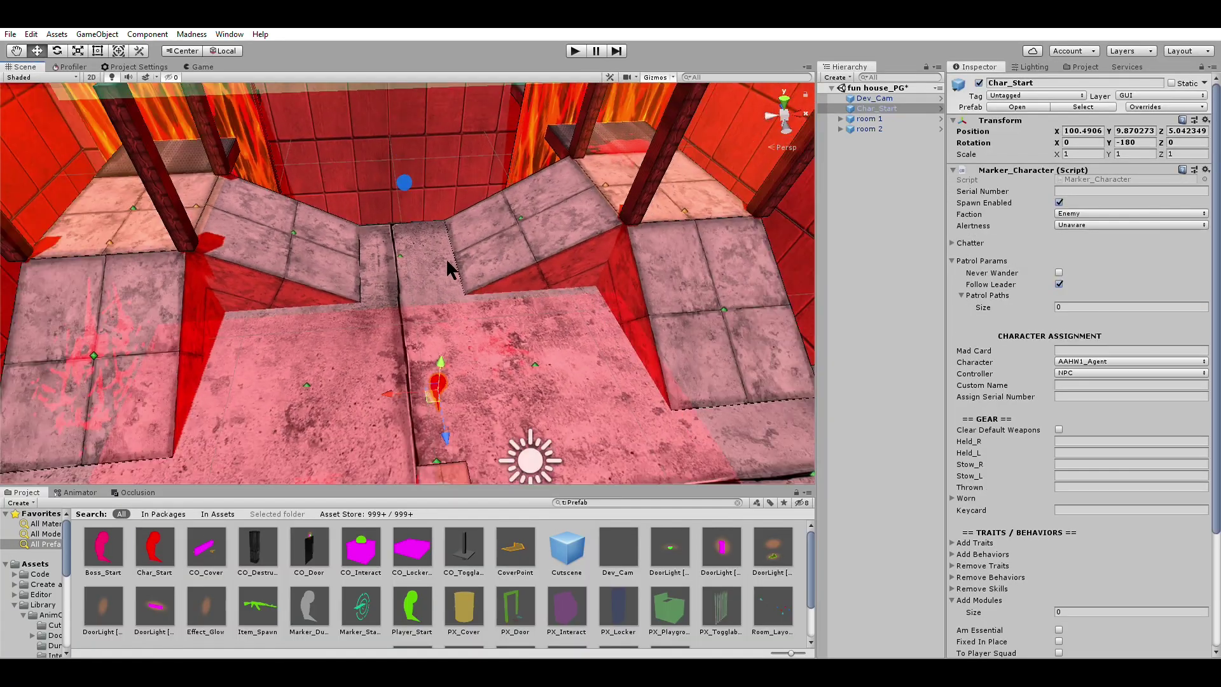
pyautogui.moveTo(660, 362); pyautogui.dragTo(652, 270, button='middle')
pyautogui.scroll(1, 653, 270)
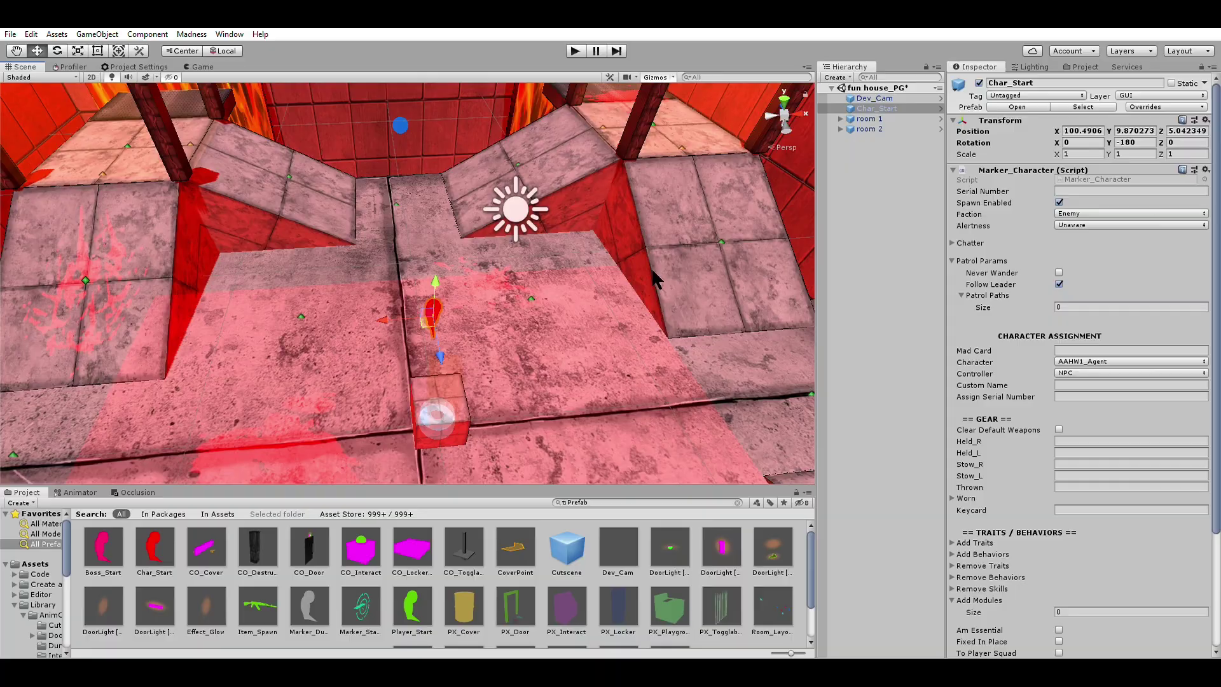
# - Keep spawning enabled on Char_Start and set its Alertness to Match after trying Hunting
pyautogui.click(1059, 202)
pyautogui.click(970, 216)
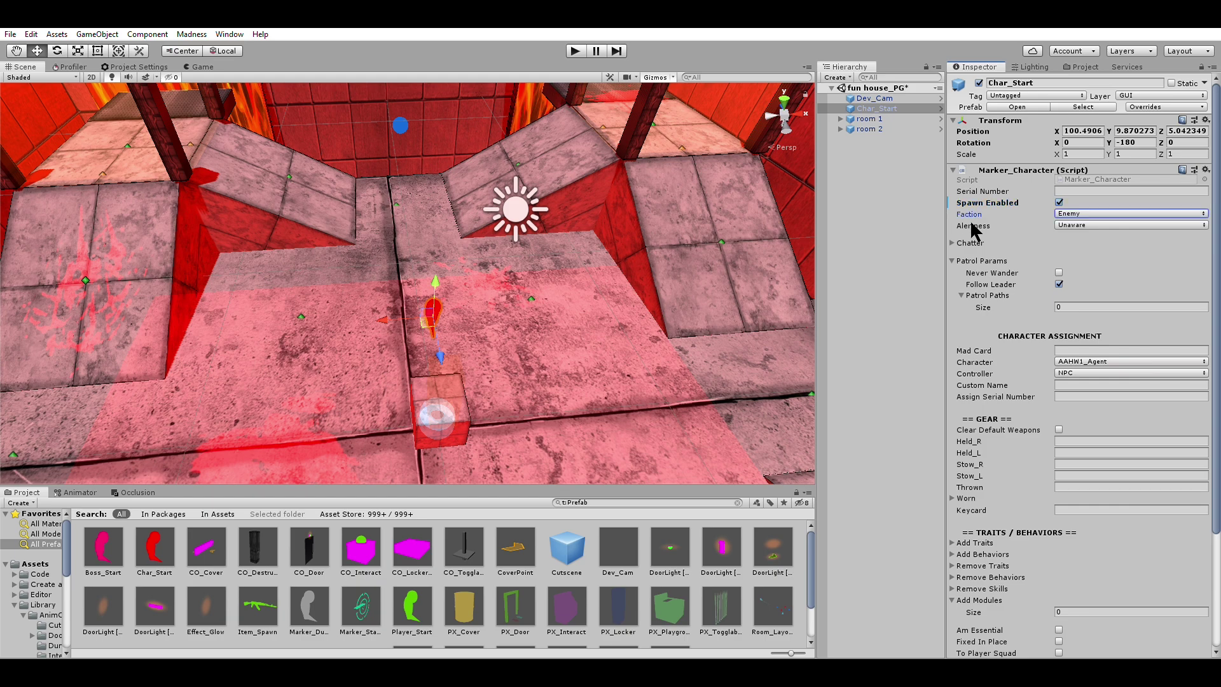
pyautogui.click(1099, 224)
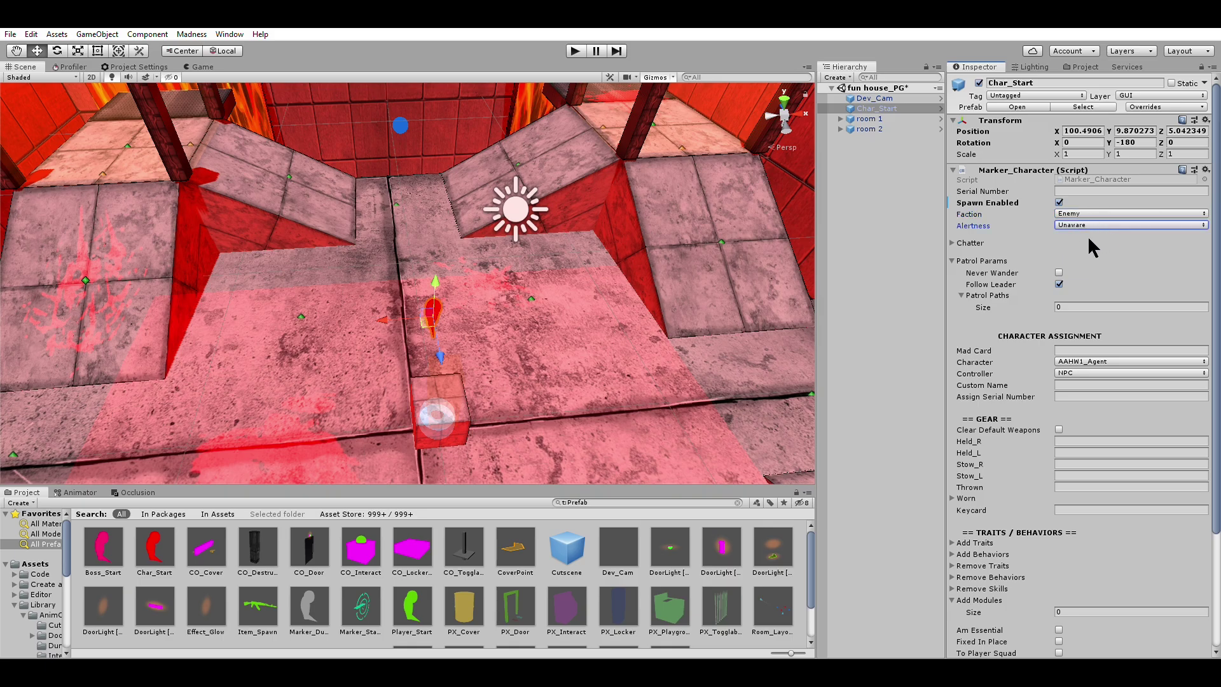
pyautogui.click(1103, 240)
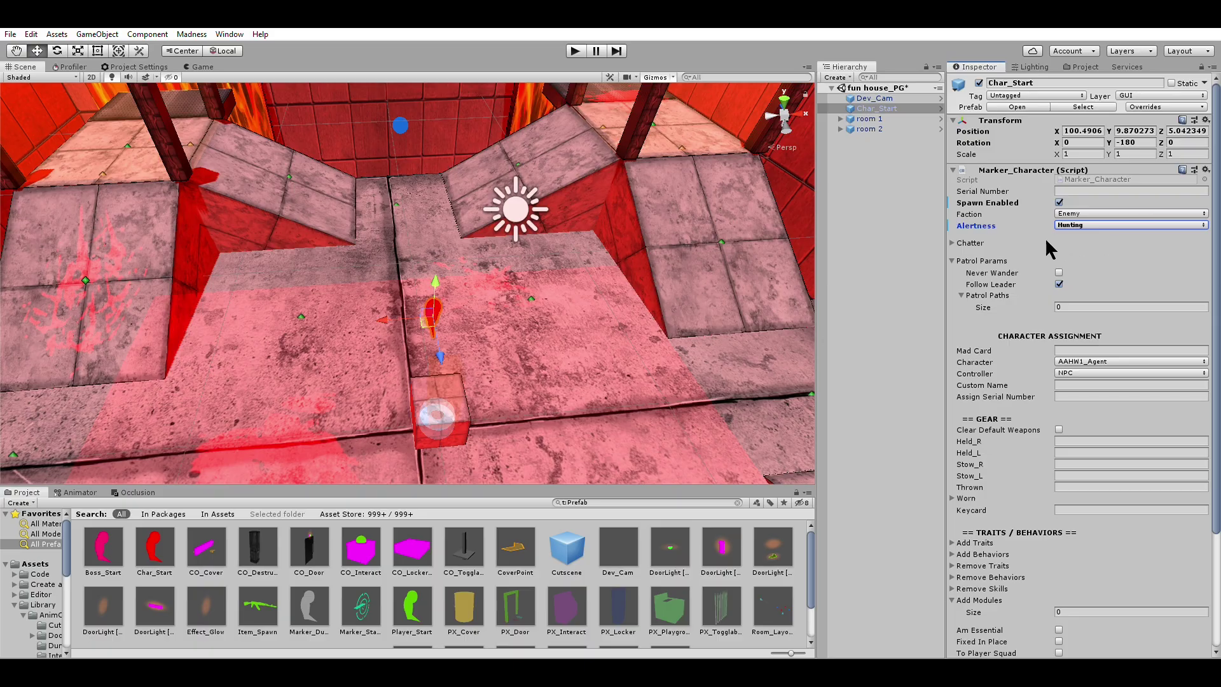
pyautogui.click(1086, 223)
pyautogui.click(1085, 253)
pyautogui.click(1077, 224)
pyautogui.click(1091, 272)
# - Set the character's Chatter delay to 10 seconds and enable Narrative
pyautogui.click(955, 242)
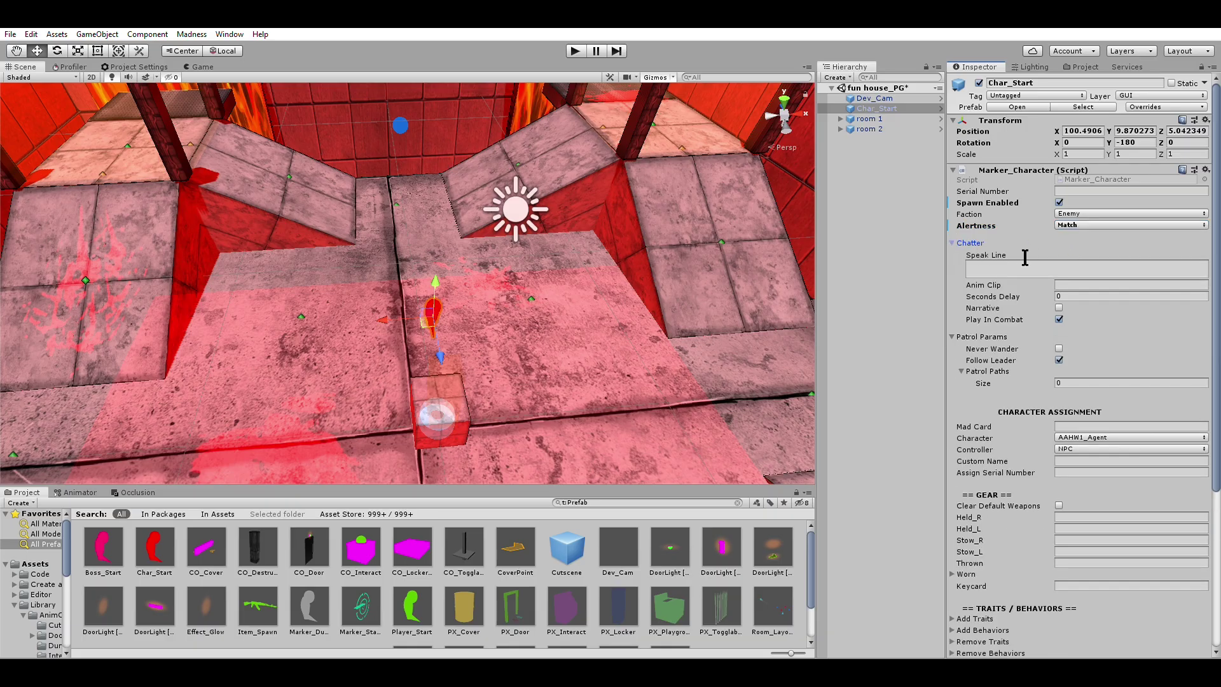
pyautogui.click(1002, 269)
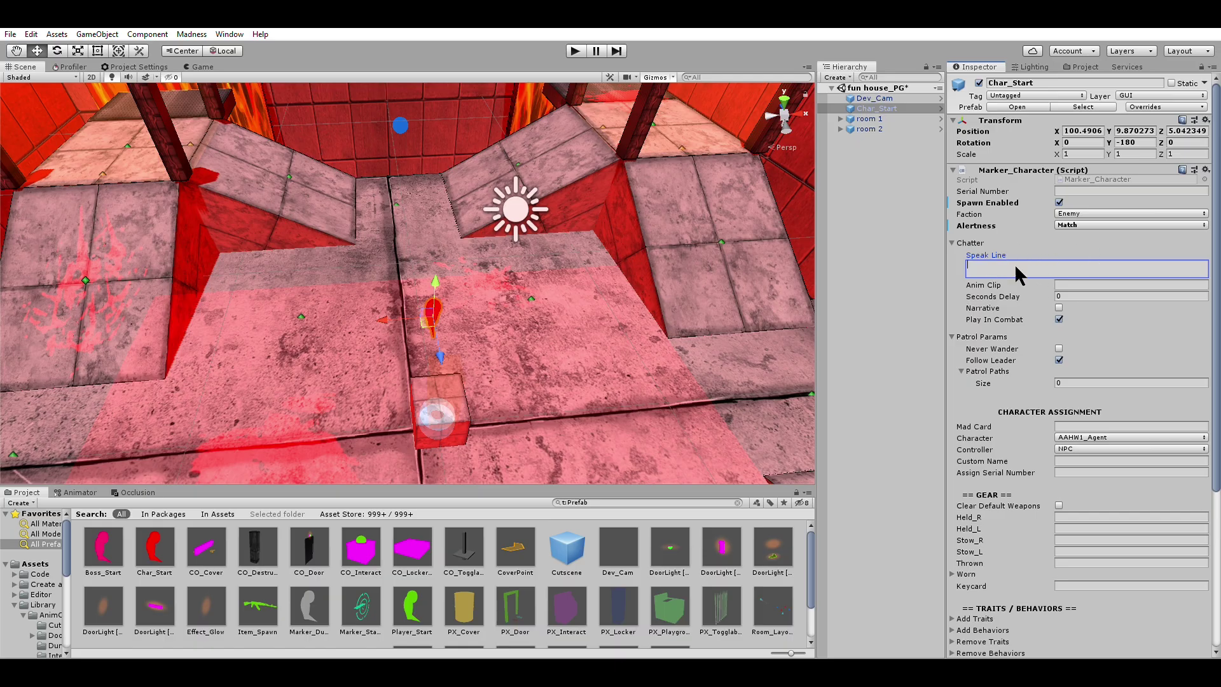
pyautogui.click(1081, 284)
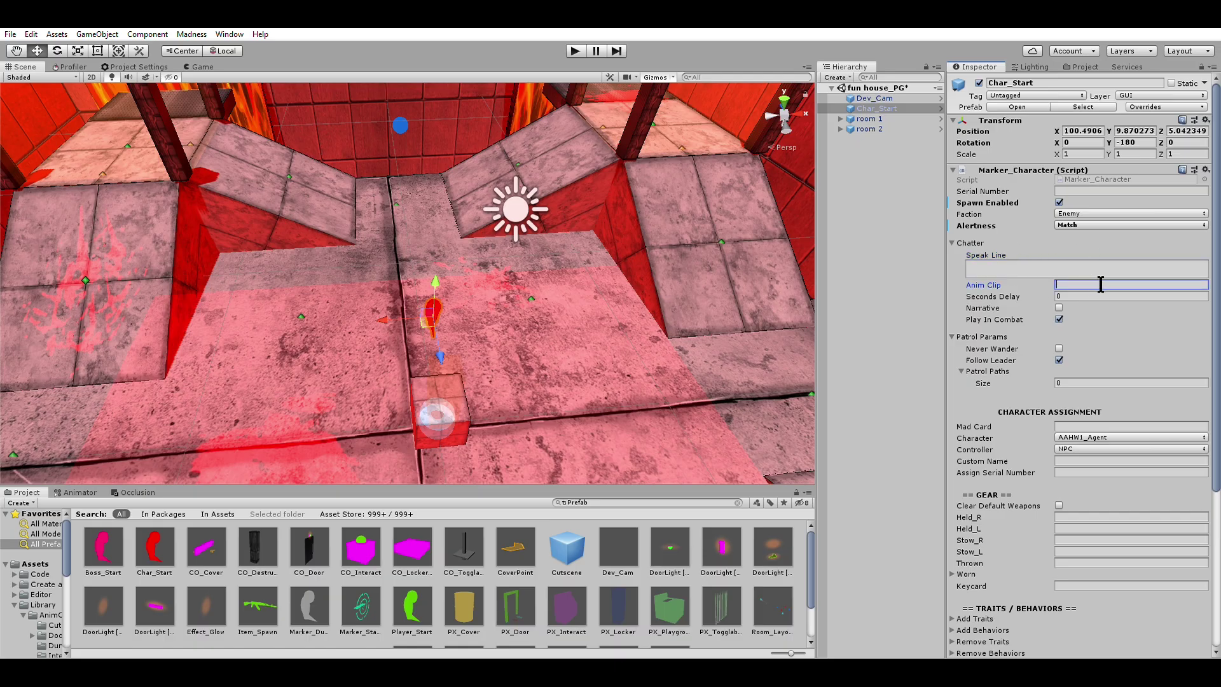
pyautogui.click(1084, 294)
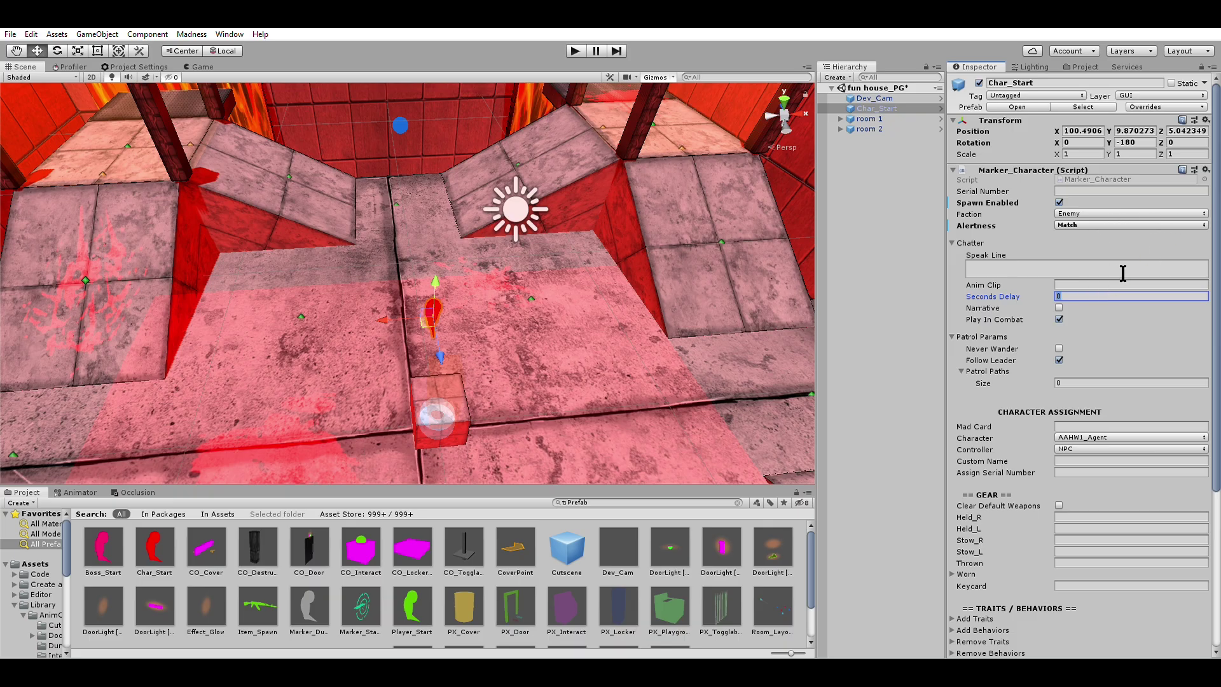
pyautogui.write('10')
pyautogui.press('Return')
pyautogui.click(1058, 308)
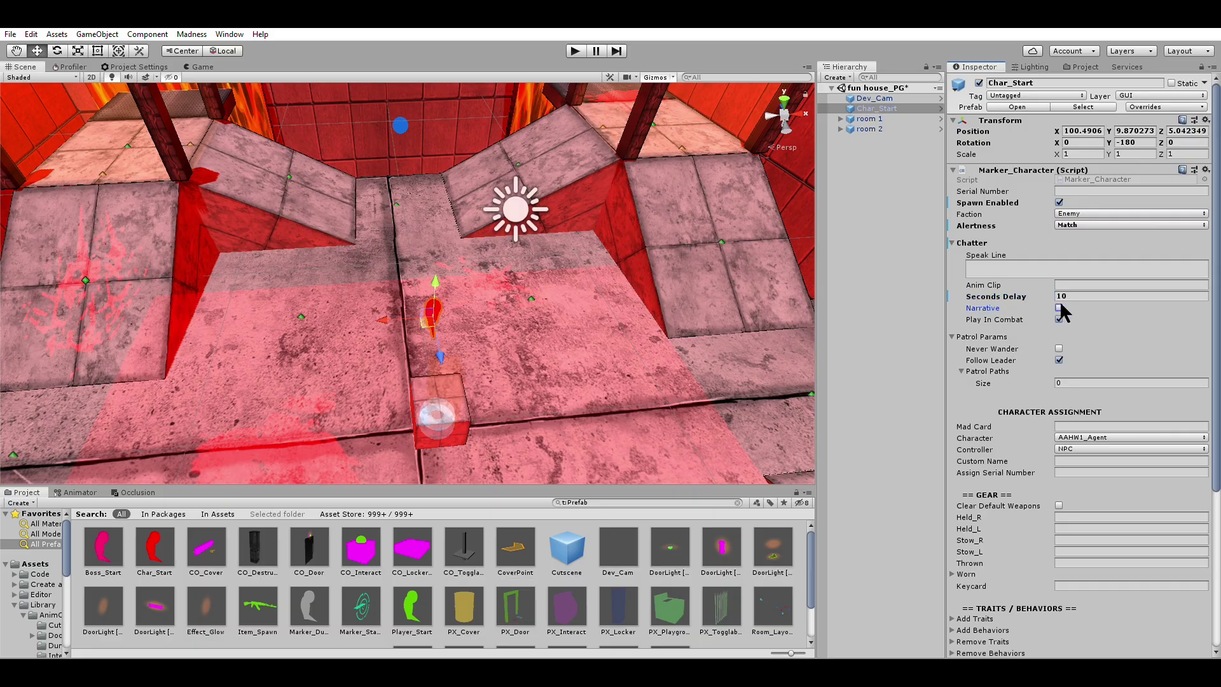
pyautogui.click(1058, 307)
pyautogui.click(1059, 307)
# - Give the character 1 patrol path with 5 path points
pyautogui.click(1070, 382)
pyautogui.write('1')
pyautogui.press('Return')
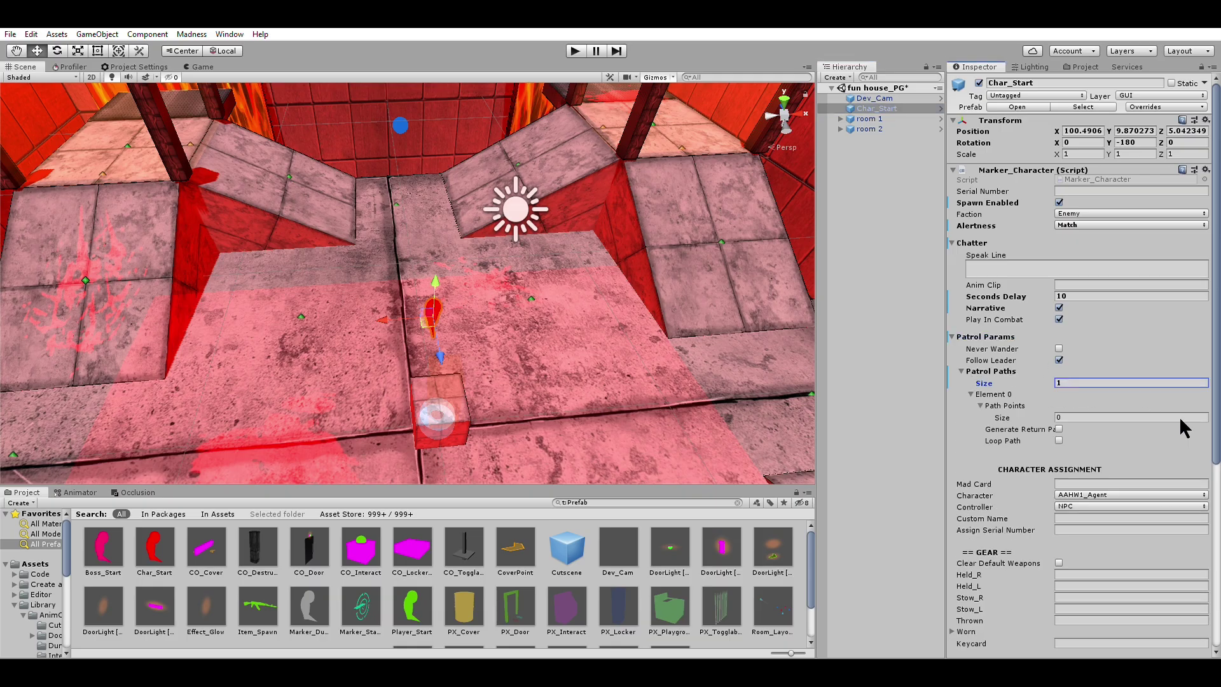
pyautogui.click(1093, 413)
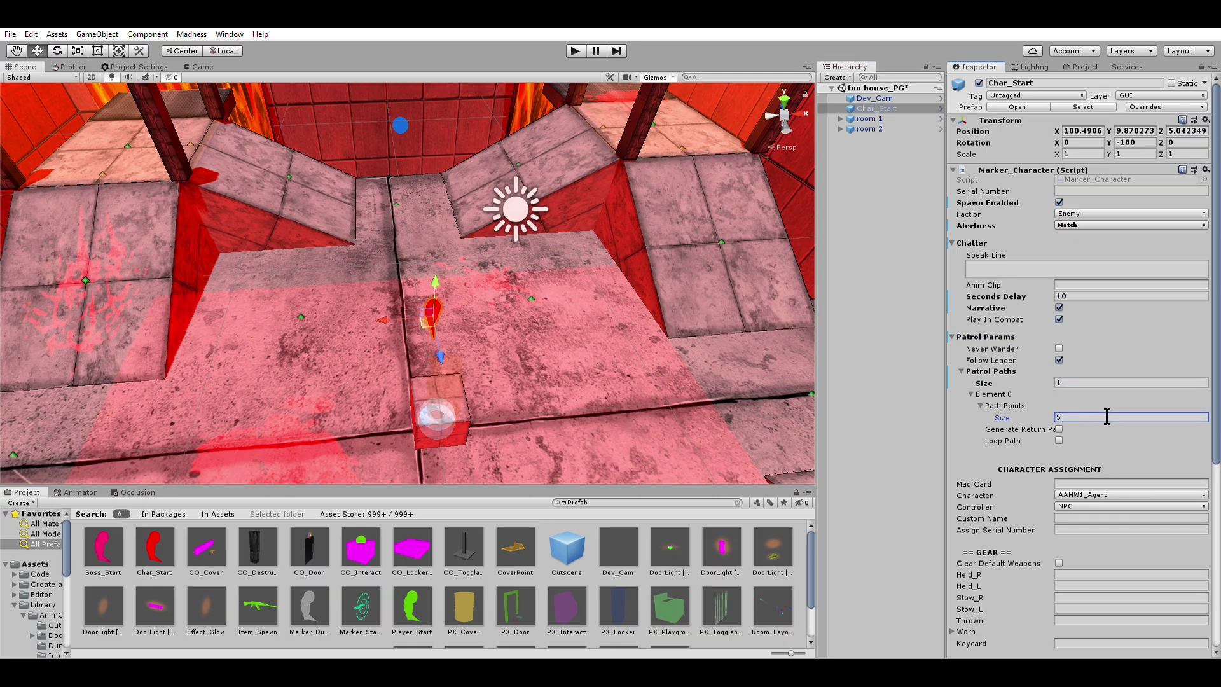
pyautogui.write('5')
pyautogui.press('Return')
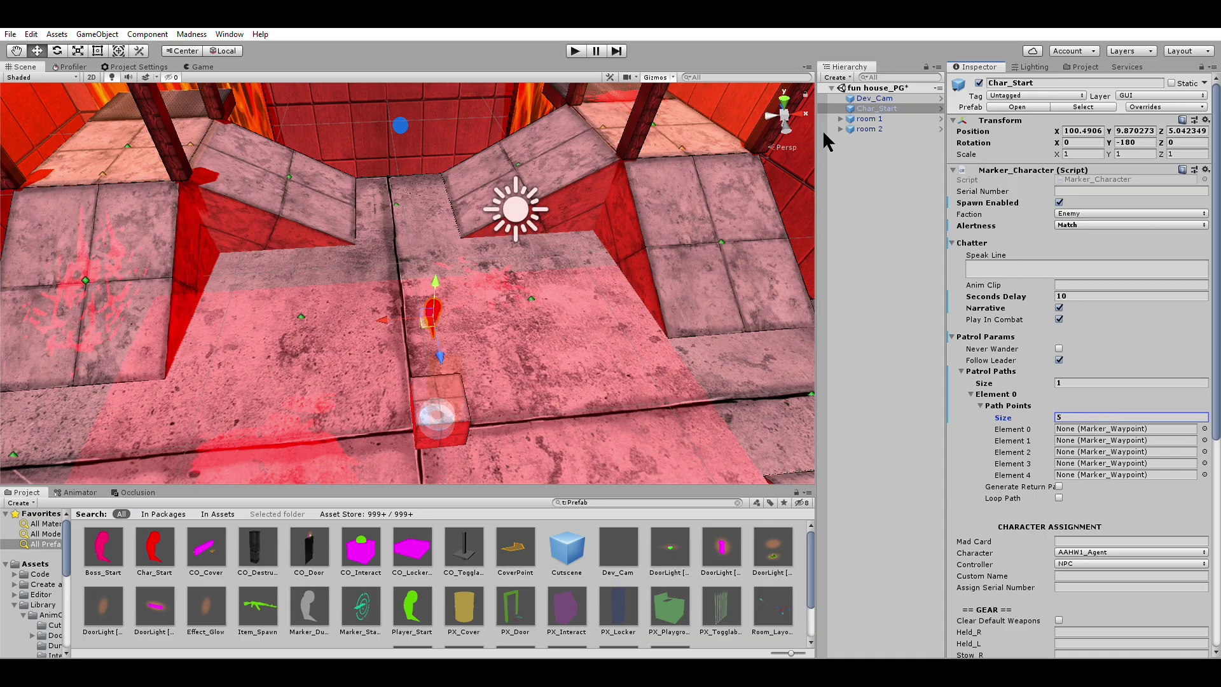
# - Enable Loop Path, Never Wander and the generated return path for the character's patrol, and collapse the patrol parameters
pyautogui.scroll(-5, 418, 204)
pyautogui.scroll(-3, 352, 215)
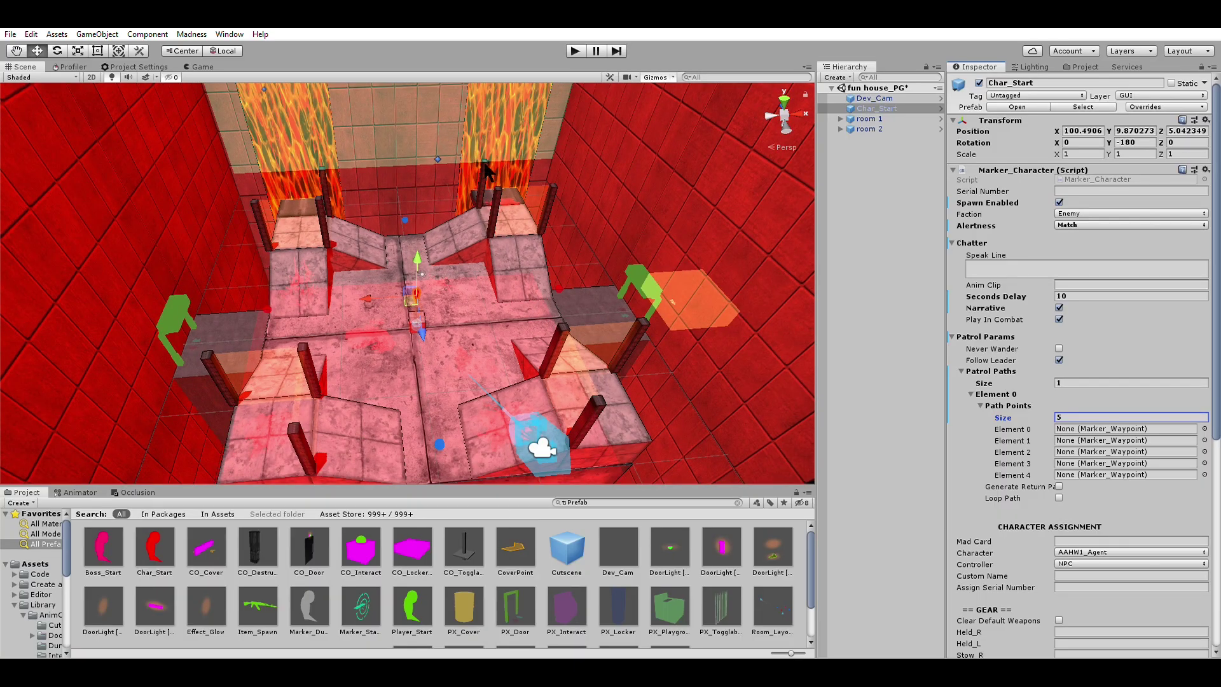
pyautogui.scroll(8, 537, 230)
pyautogui.scroll(-3, 537, 230)
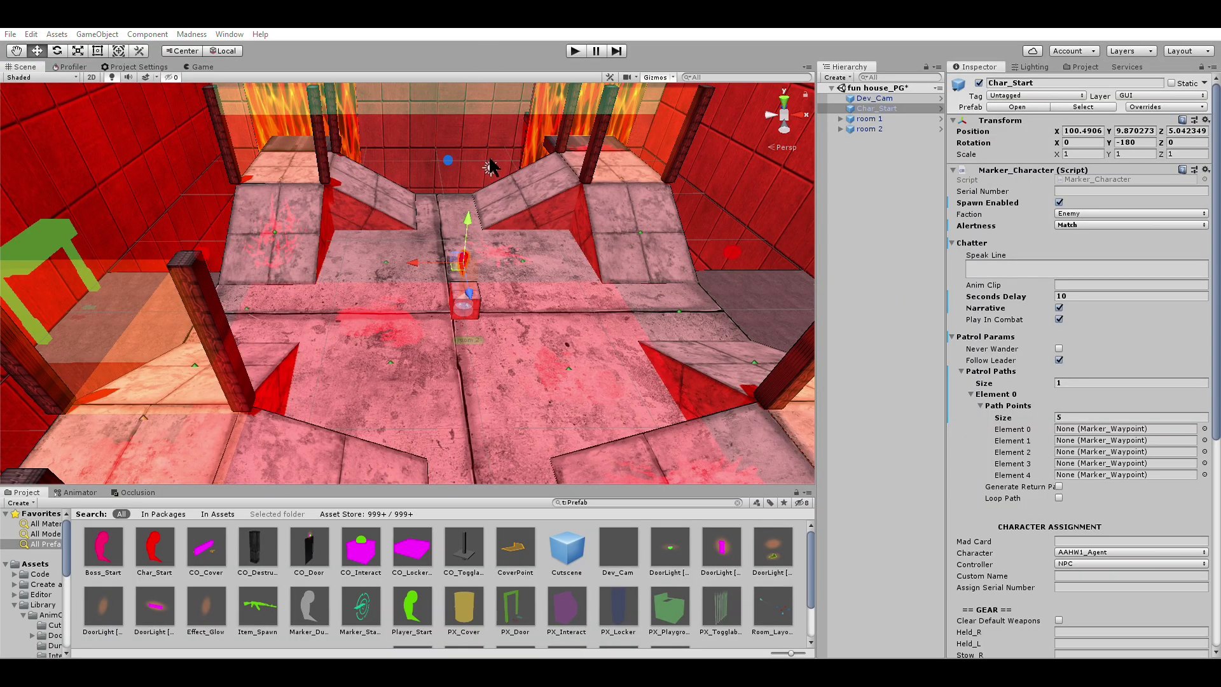
pyautogui.click(871, 303)
pyautogui.press('f')
pyautogui.keyDown('alt'); pyautogui.moveTo(548, 244); pyautogui.dragTo(905, 391); pyautogui.keyUp('alt')
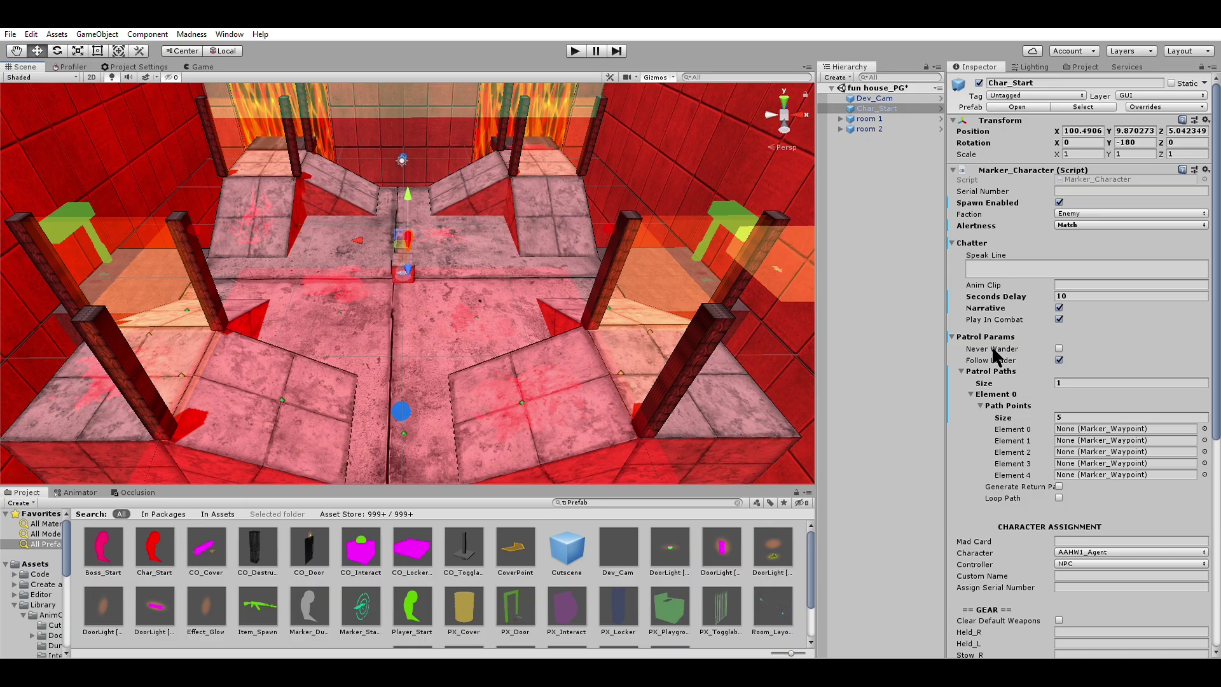
pyautogui.click(1059, 497)
pyautogui.click(1059, 348)
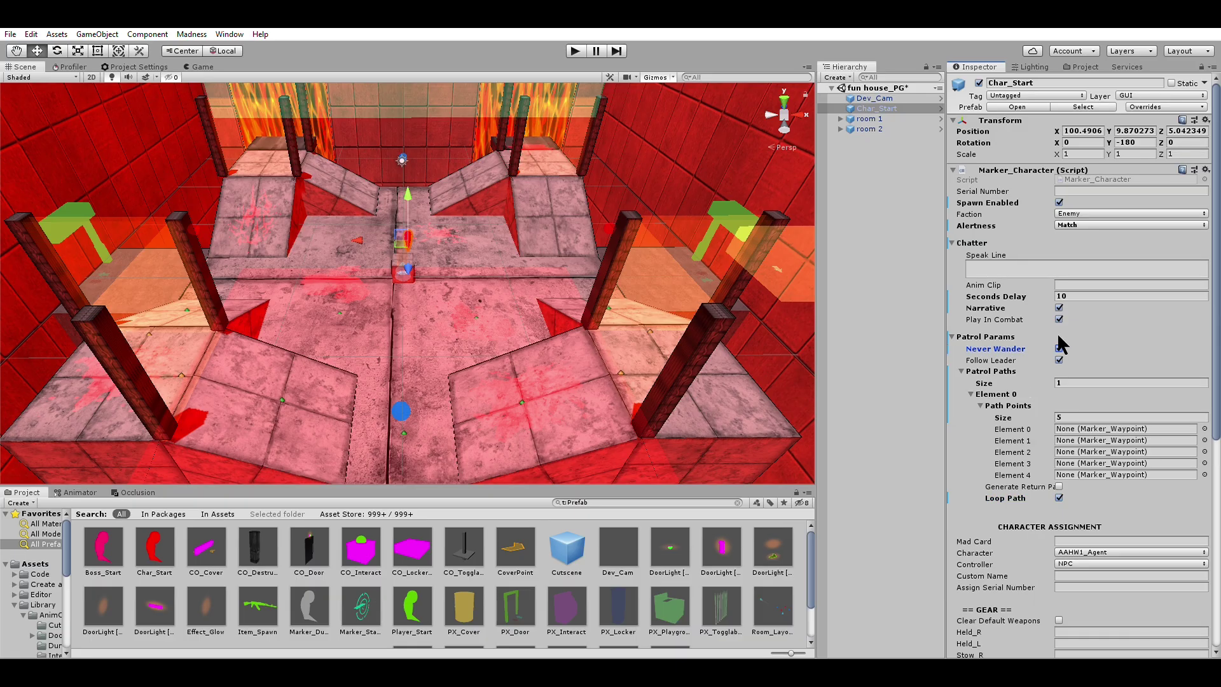
pyautogui.click(1059, 486)
pyautogui.click(952, 336)
# - Assign the Mad Card "IRON BULL" to the character and review its gear and traits settings
pyautogui.scroll(-3, 1009, 349)
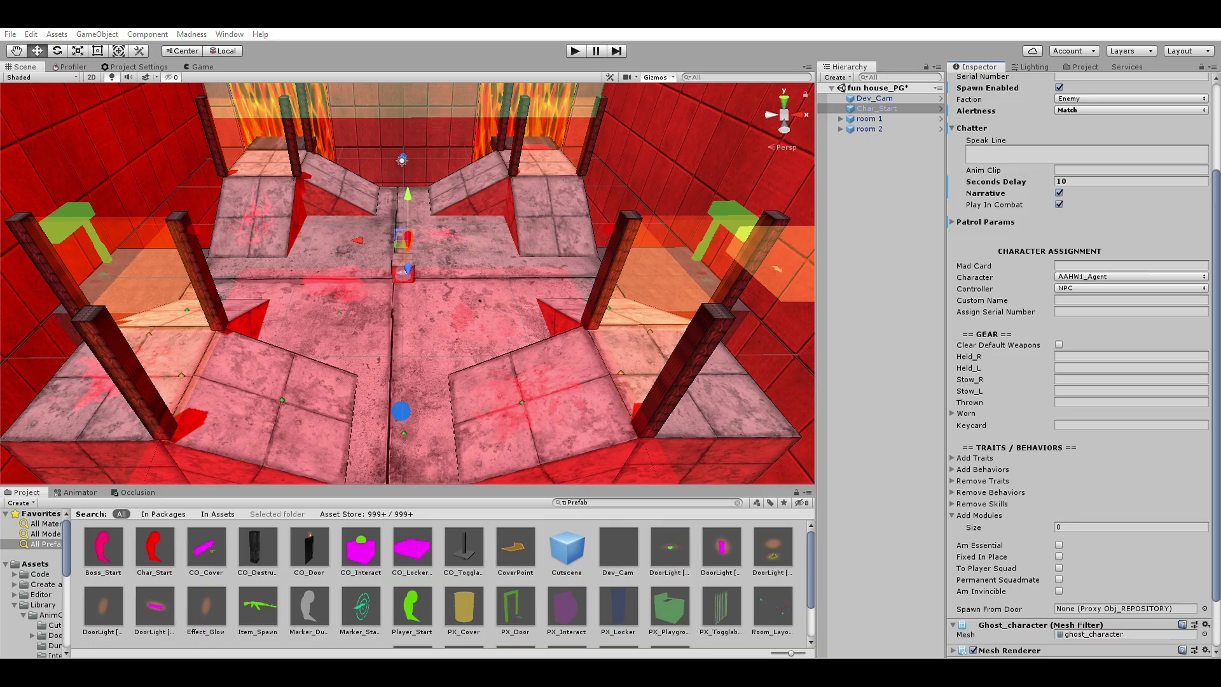
pyautogui.click(1081, 265)
pyautogui.write('IRON BULL')
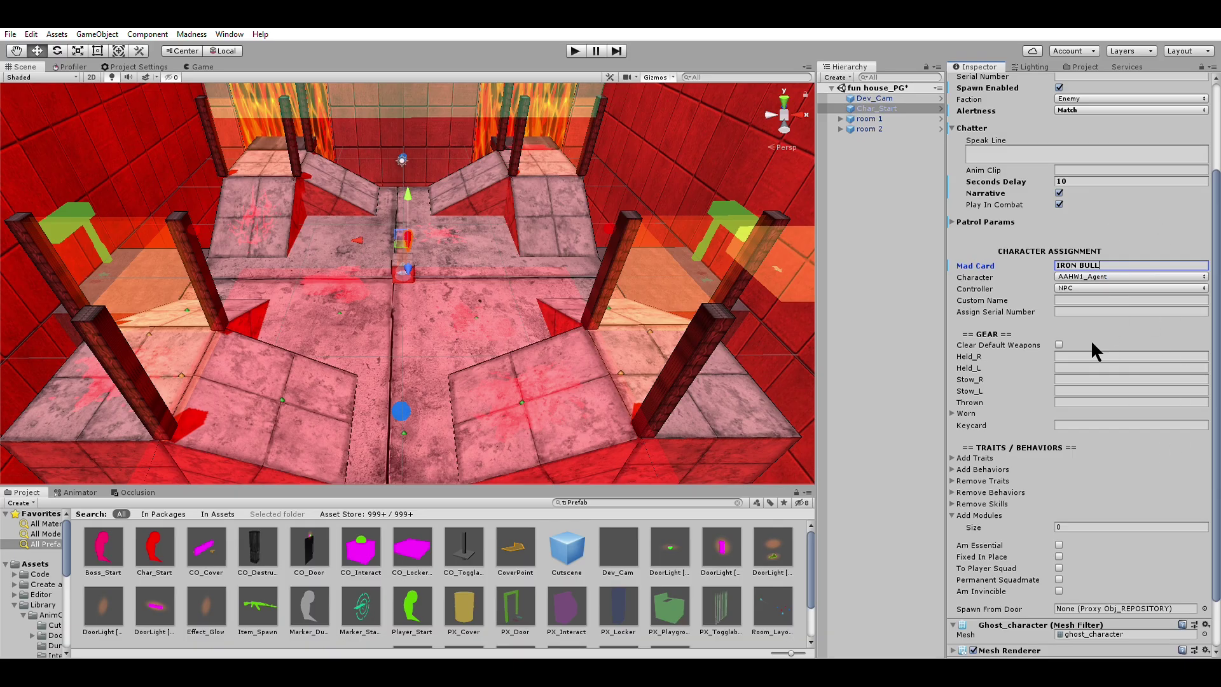
pyautogui.press('Tab')
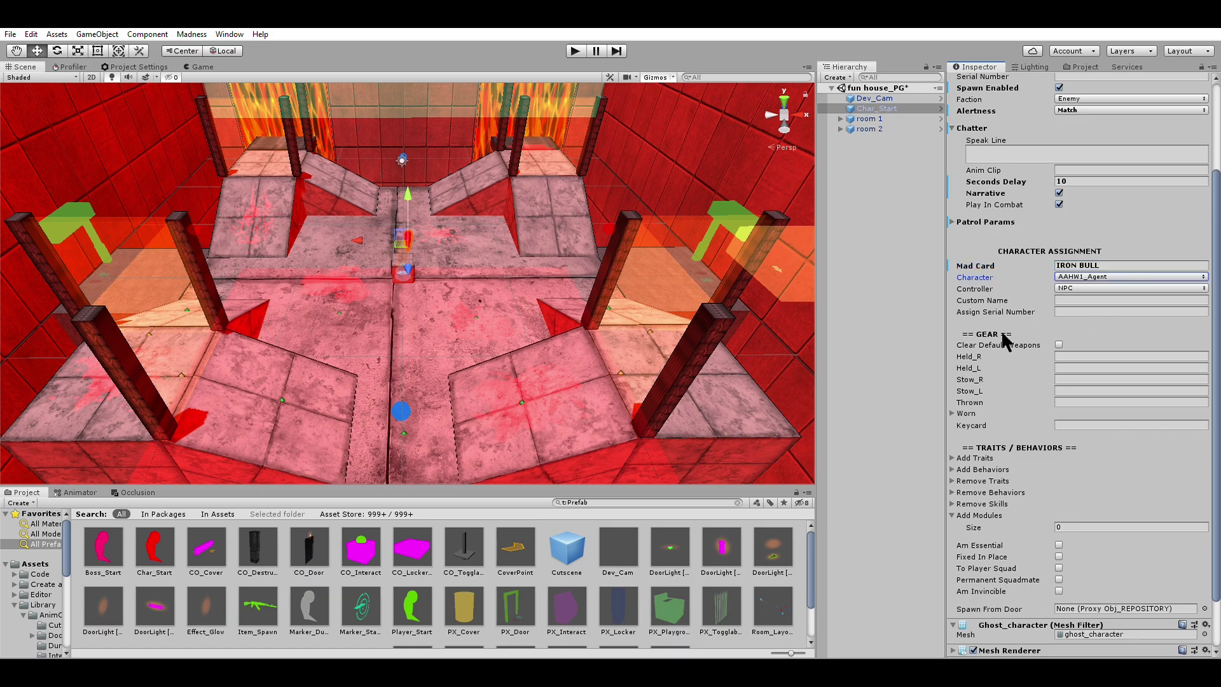
pyautogui.scroll(-3, 1004, 337)
pyautogui.scroll(6, 1008, 312)
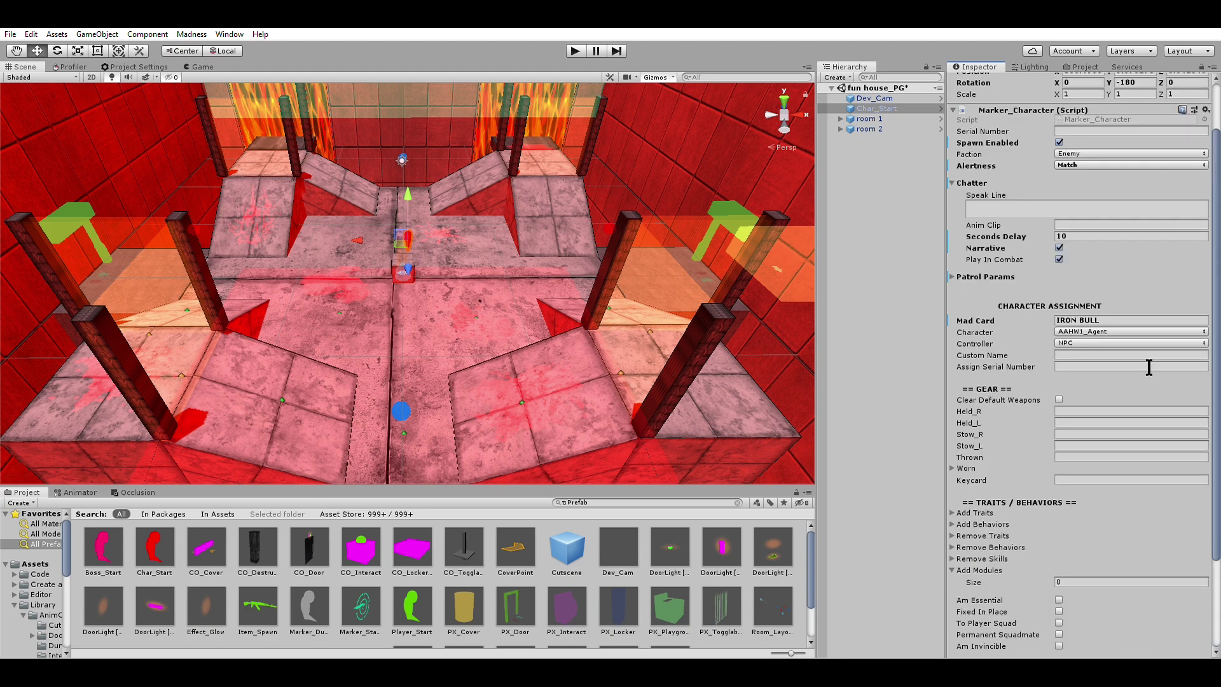
pyautogui.scroll(-6, 1044, 287)
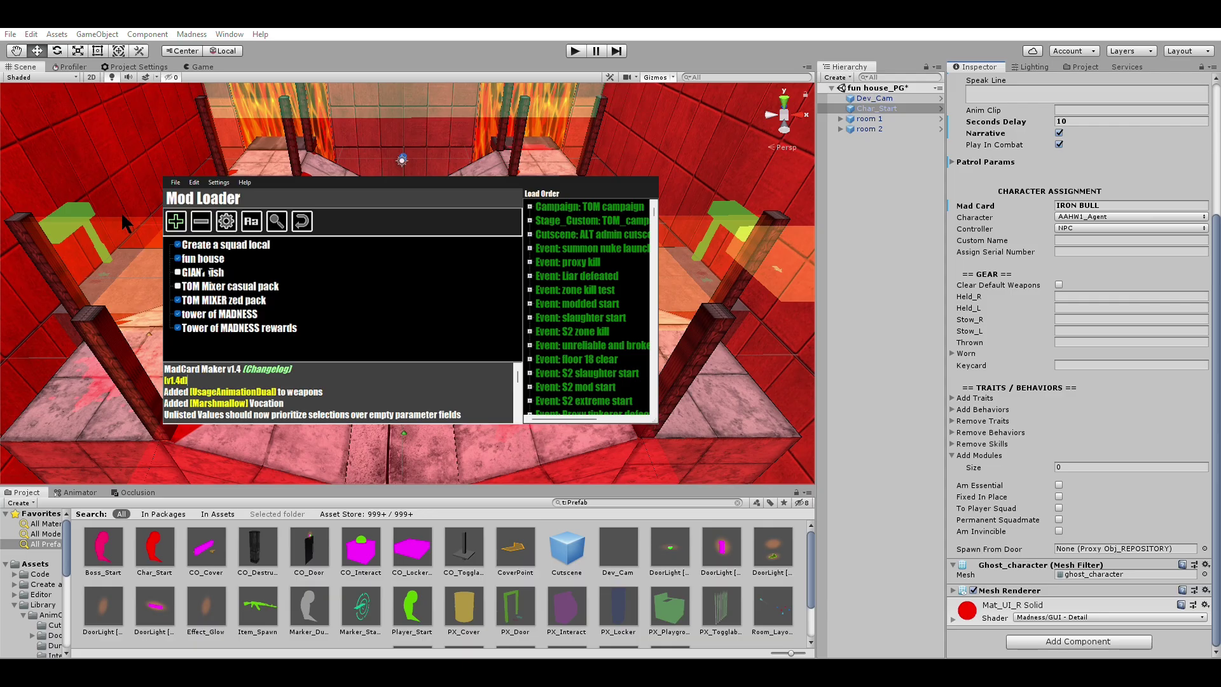
# - Open the fun house mod's fun stuff deck and start a new card in it
pyautogui.click(210, 258)
pyautogui.click(226, 222)
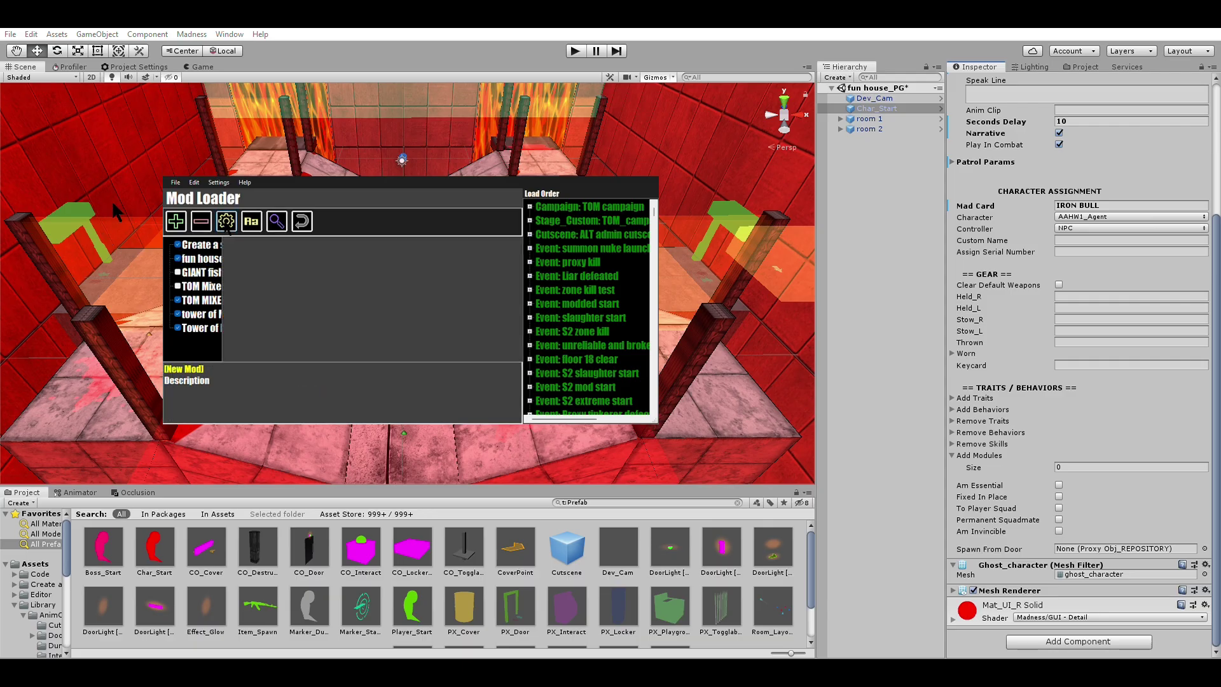
pyautogui.click(196, 245)
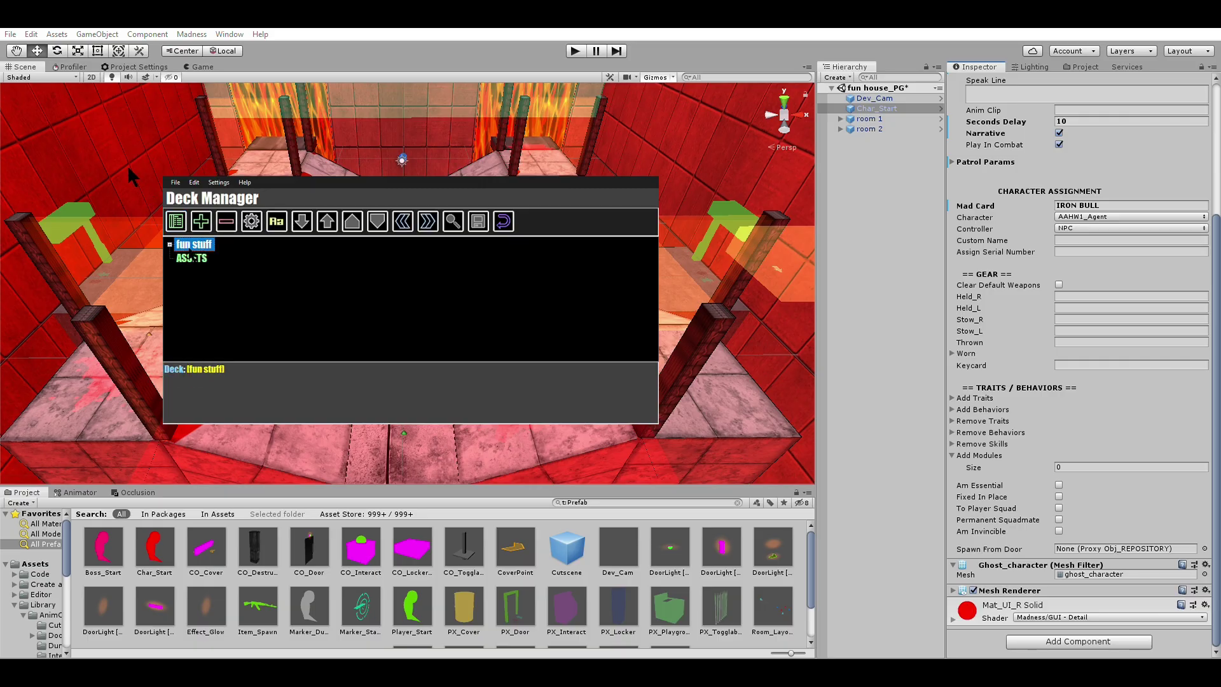
pyautogui.click(201, 222)
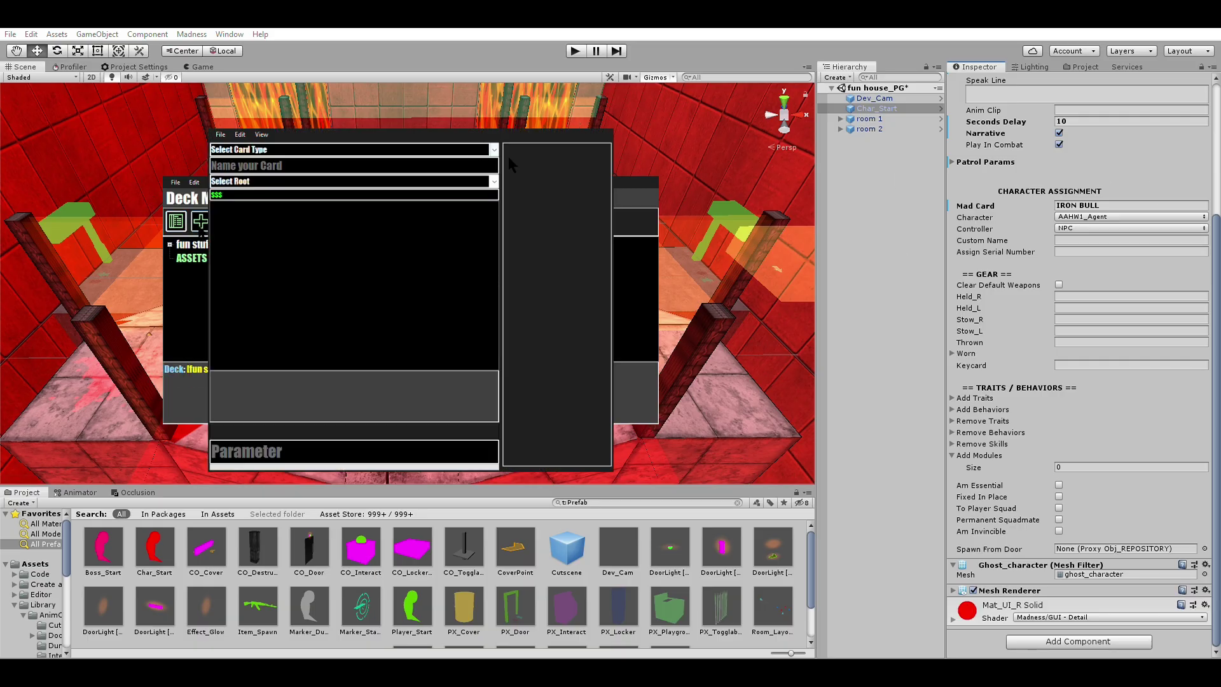
# - Set the new card's type to Ranged and its root to R_MAG_Deagle
pyautogui.click(494, 150)
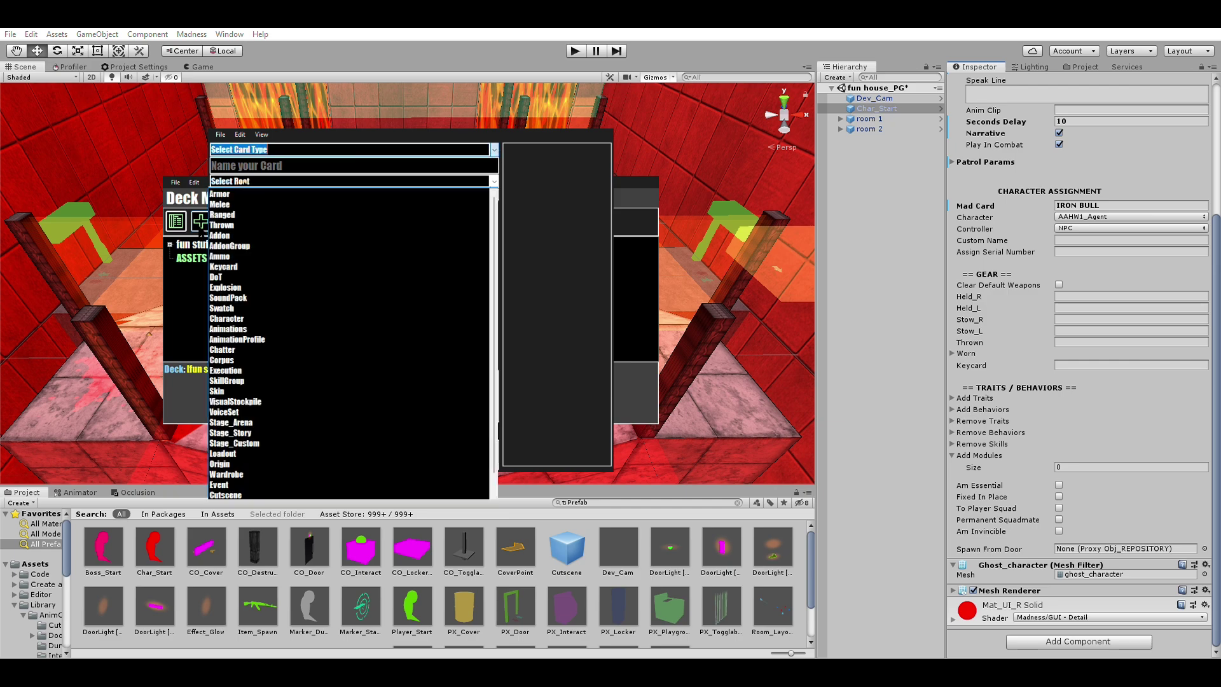
pyautogui.click(222, 215)
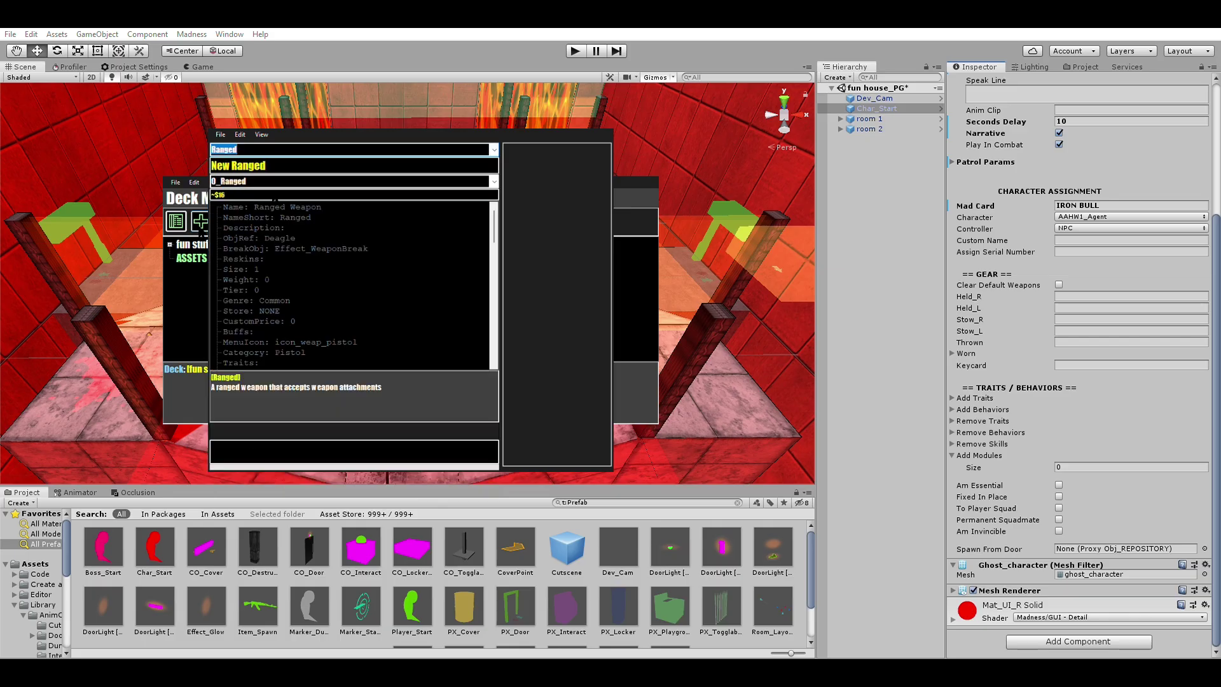
pyautogui.click(496, 182)
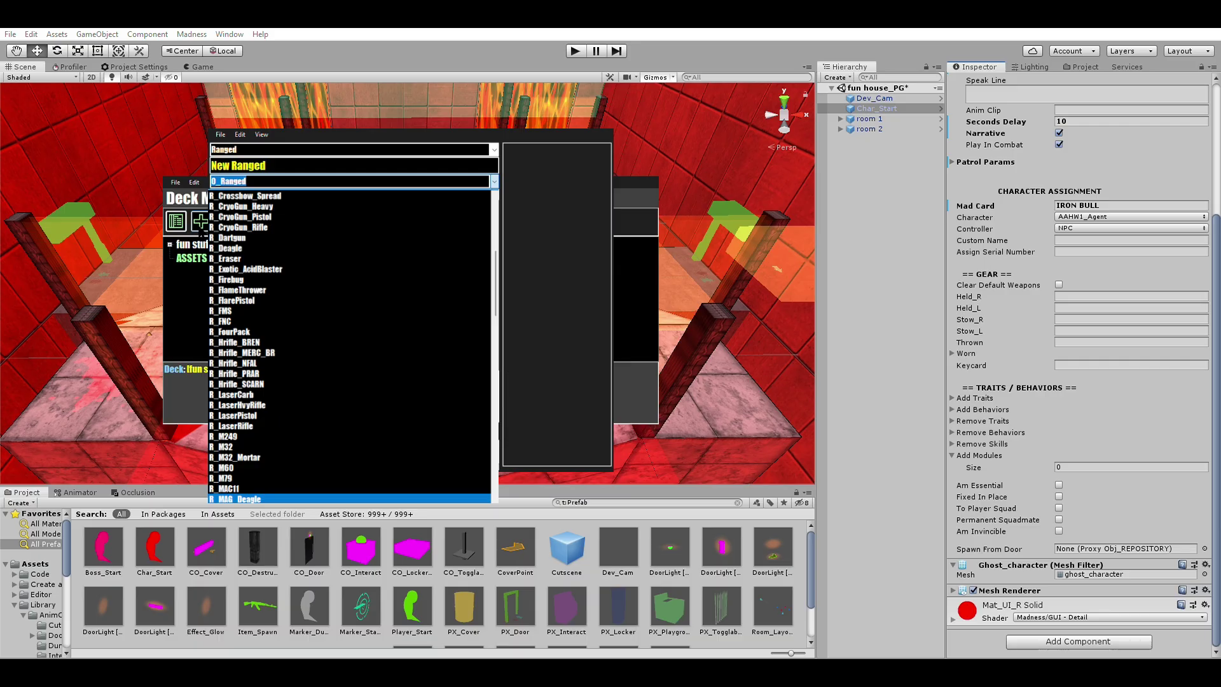
pyautogui.click(236, 500)
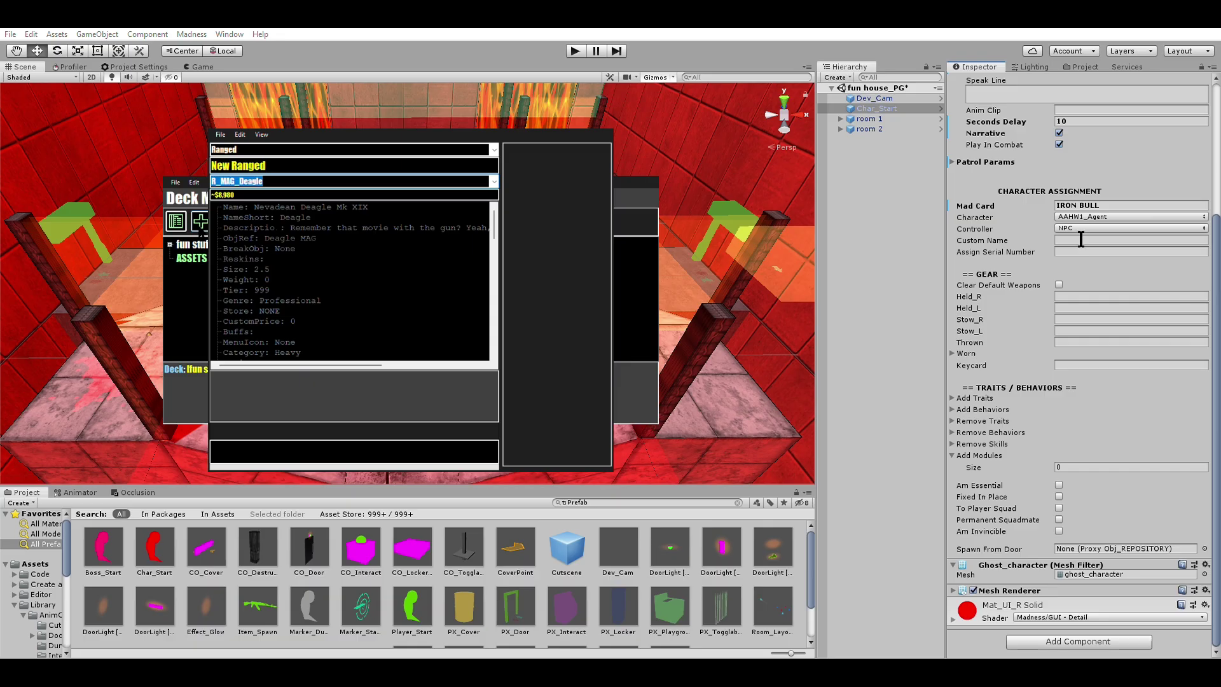
# - Assign R_MAG_Deagle as the character's Held_R weapon and switch Clear Default Weapons on and off again
pyautogui.click(1090, 296)
pyautogui.write('R_MAG_Deagle')
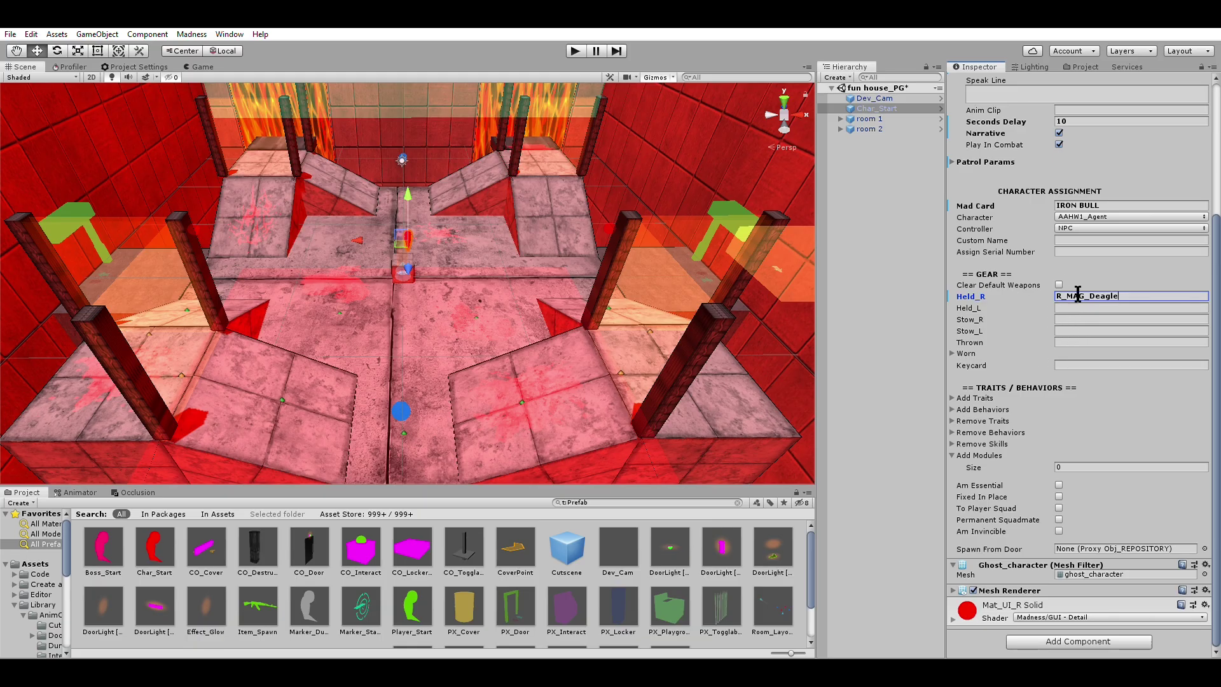
pyautogui.click(1062, 273)
pyautogui.click(1060, 283)
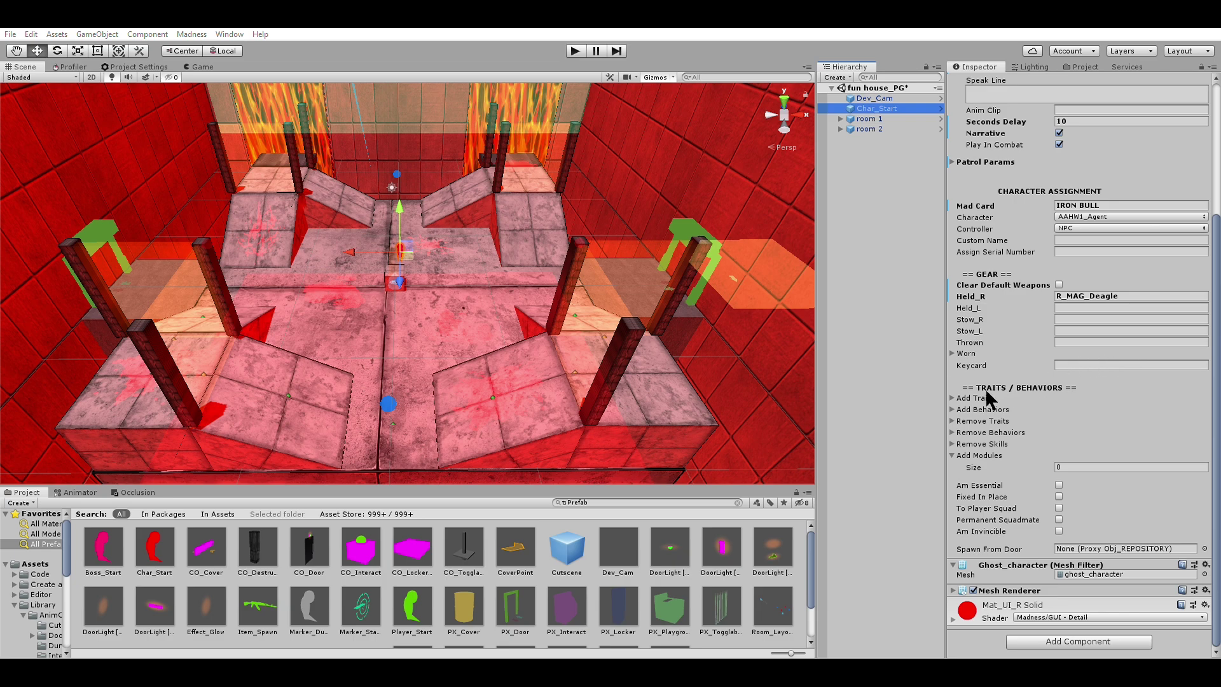
# - Set the sizes of the character's Add Traits and Add Behaviors lists to 3 each and show their elements
pyautogui.click(953, 397)
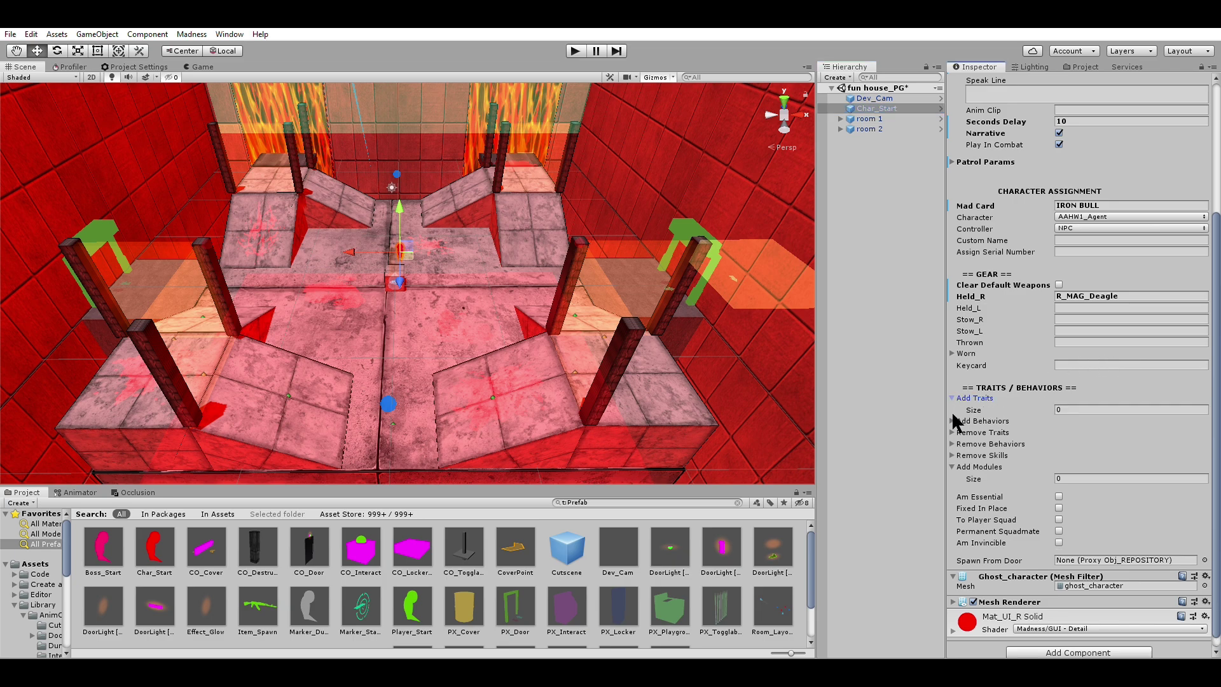
pyautogui.click(953, 421)
pyautogui.click(1088, 409)
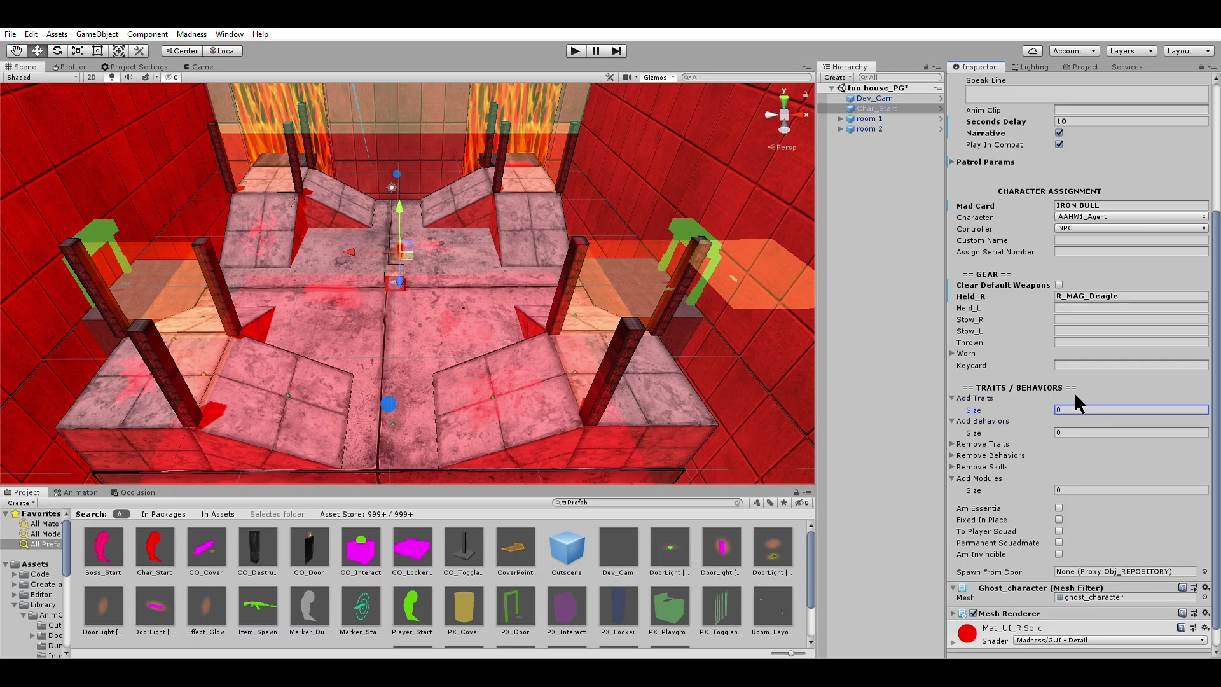
pyautogui.press('Return')
pyautogui.click(1084, 466)
pyautogui.write('3')
pyautogui.click(1036, 452)
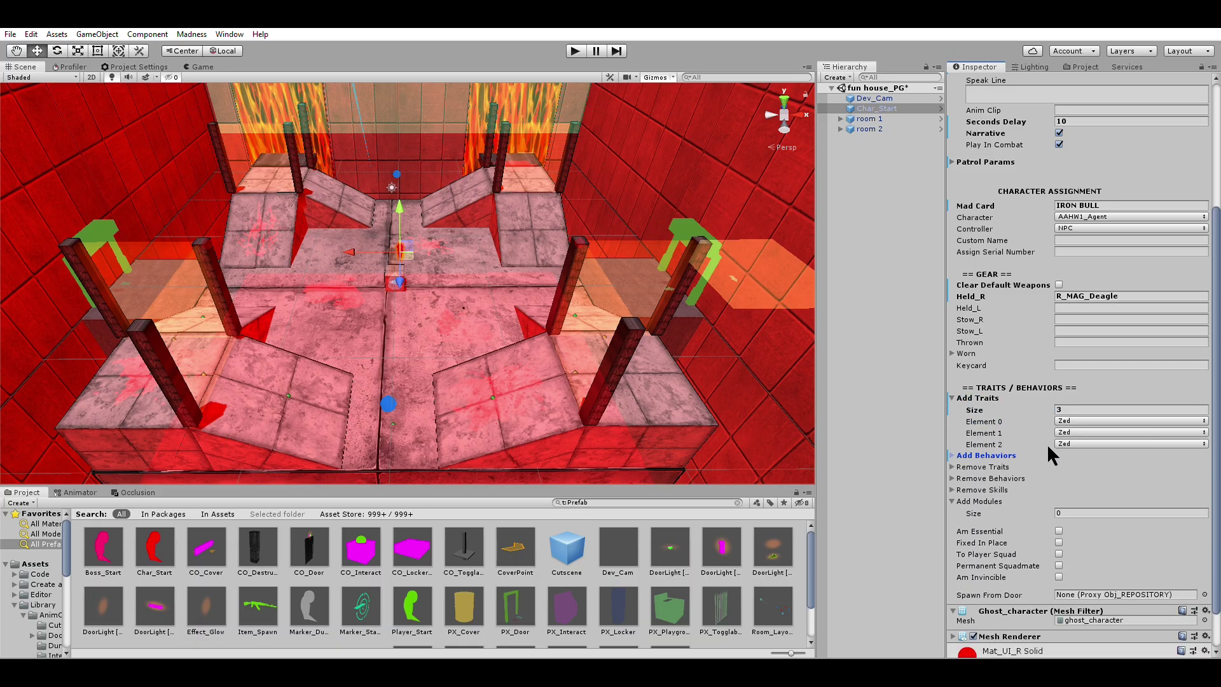
pyautogui.click(957, 455)
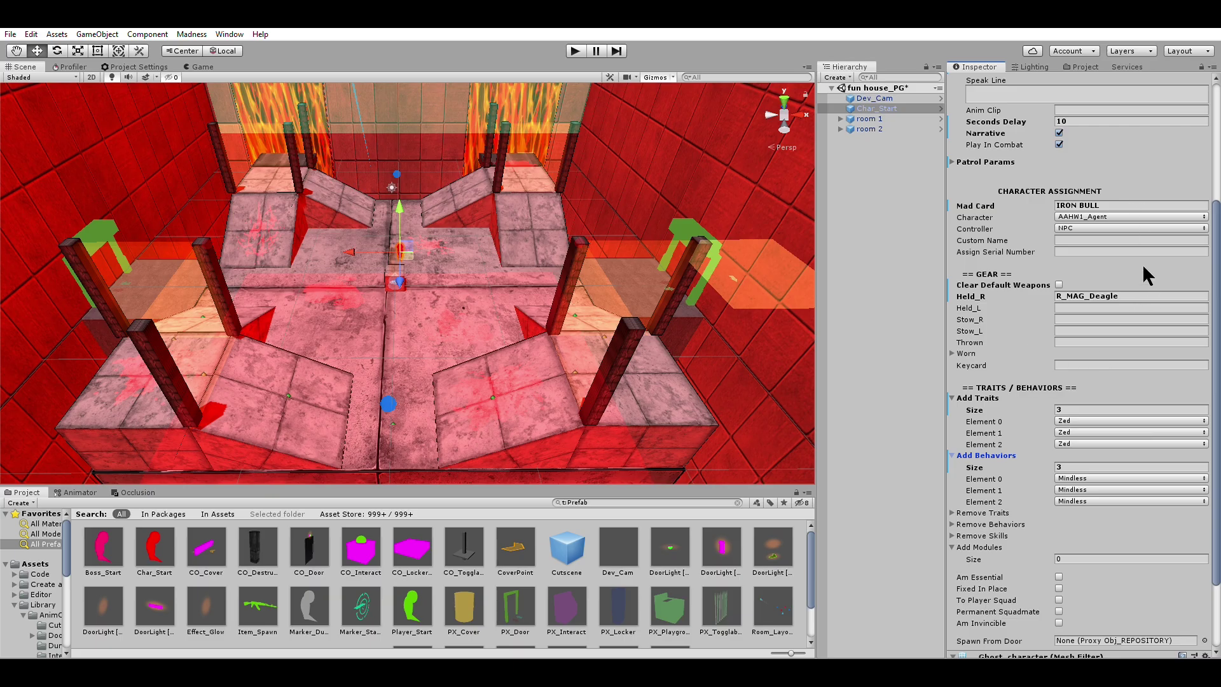
# - Set Element 0 of the character's added behaviors to Sprint Only In Pursuit
pyautogui.click(1081, 478)
pyautogui.click(1065, 461)
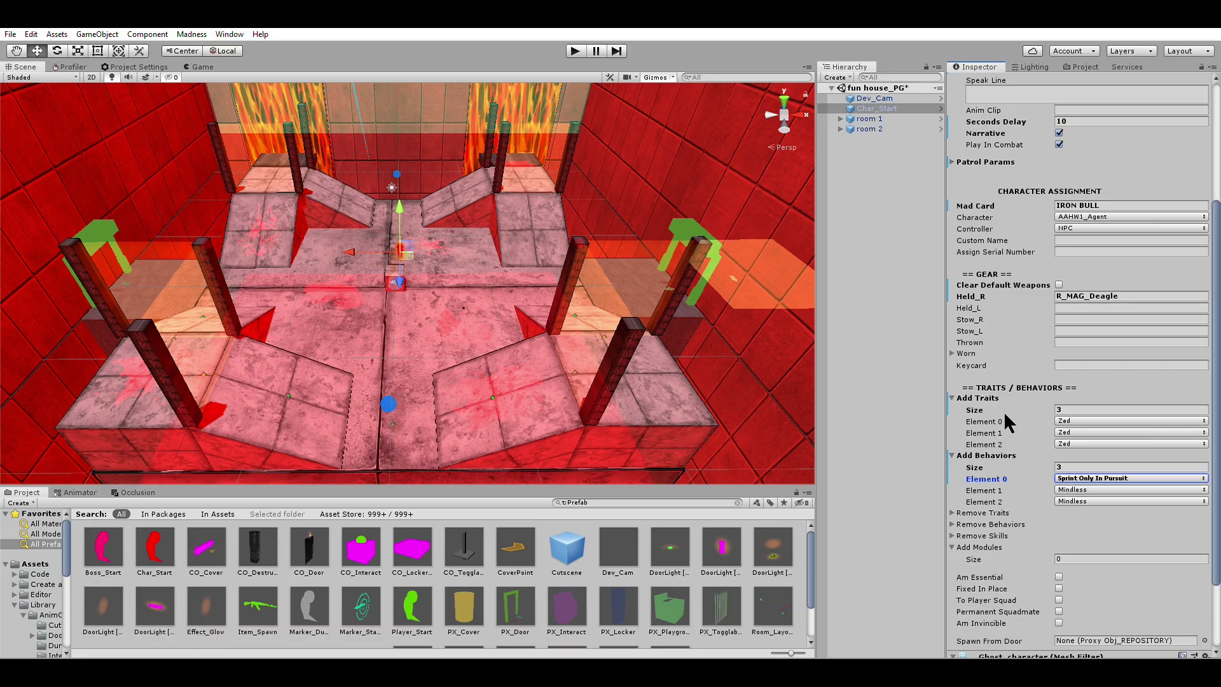
pyautogui.scroll(-3, 1009, 411)
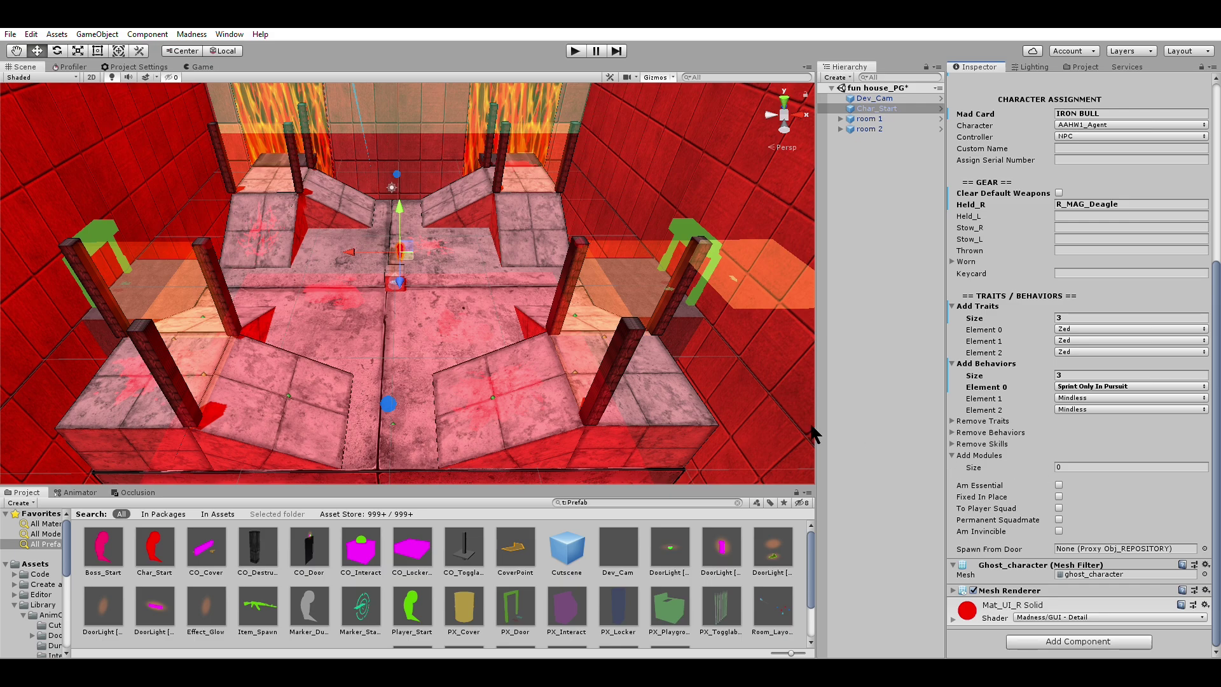
# - Delete the Char_Start object from the fun house scene
pyautogui.scroll(5, 482, 313)
pyautogui.scroll(-2, 493, 318)
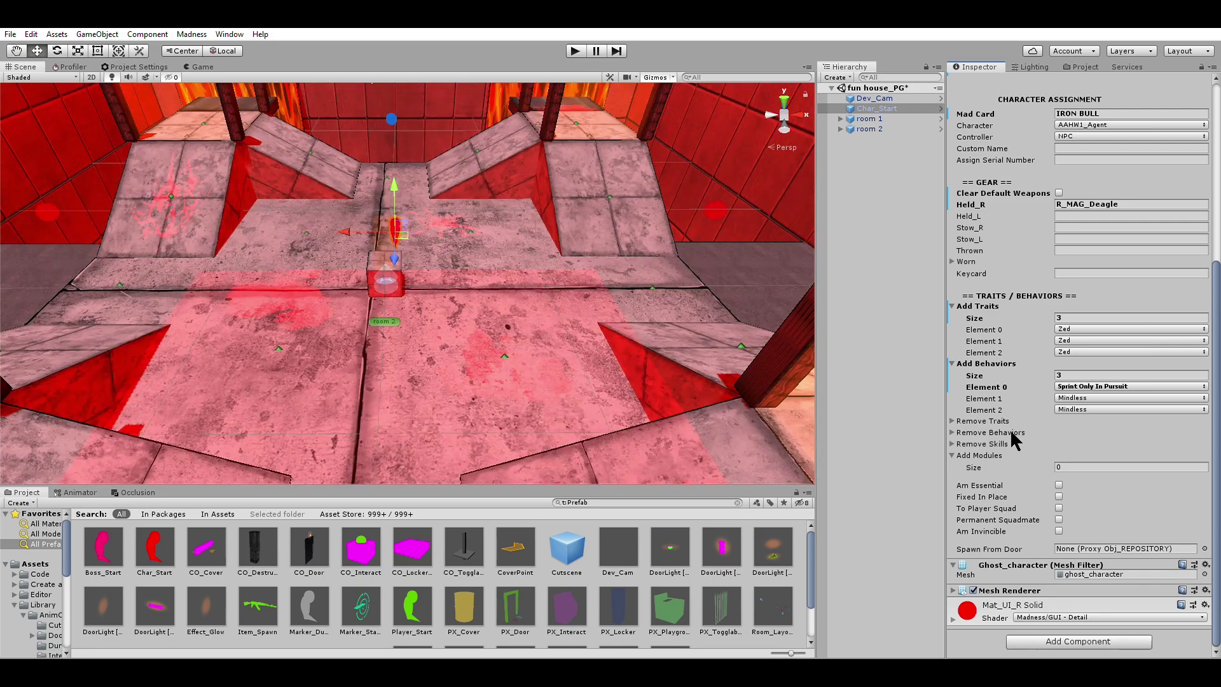
pyautogui.scroll(-3, 489, 280)
pyautogui.scroll(5, 1001, 489)
pyautogui.scroll(-5, 999, 492)
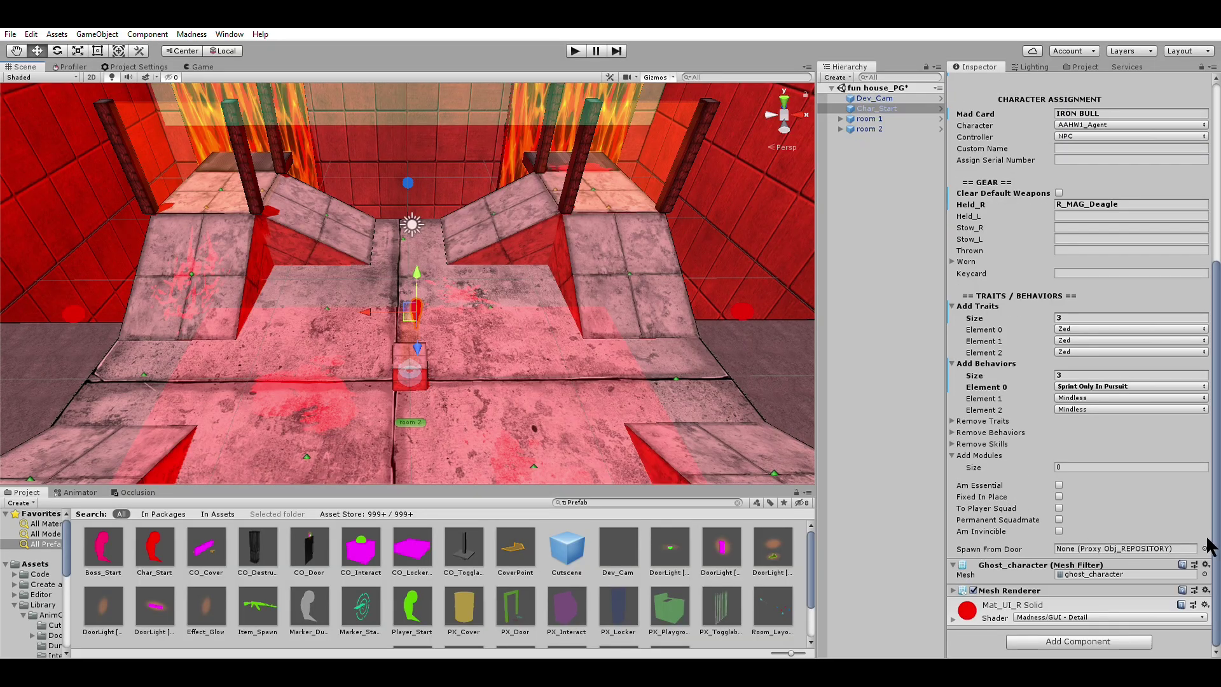
pyautogui.click(881, 366)
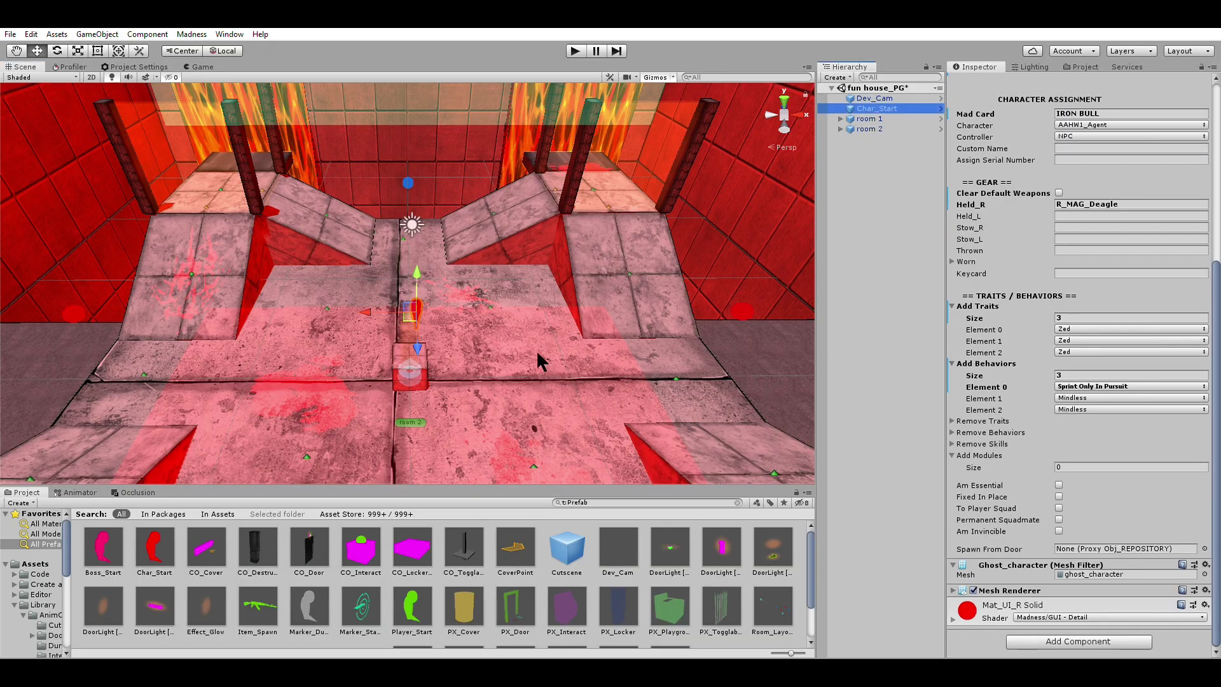
pyautogui.scroll(2, 501, 327)
pyautogui.moveTo(502, 327); pyautogui.dragTo(628, 305, button='middle')
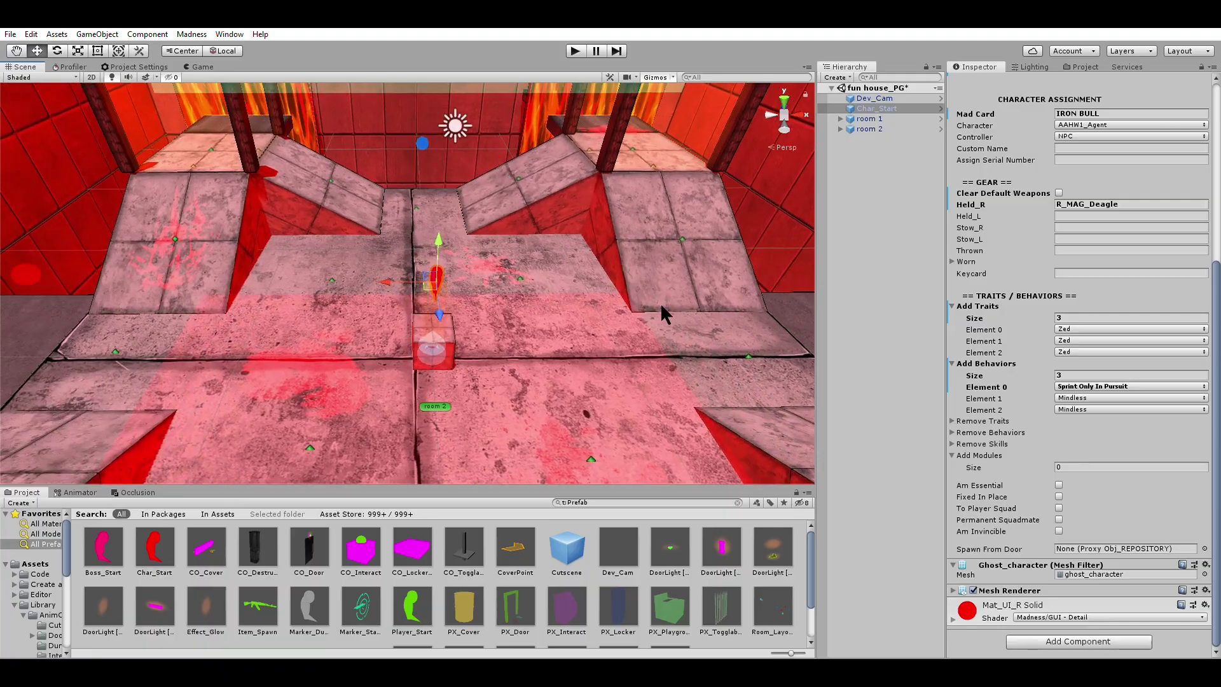
pyautogui.click(884, 310)
pyautogui.press('Delete')
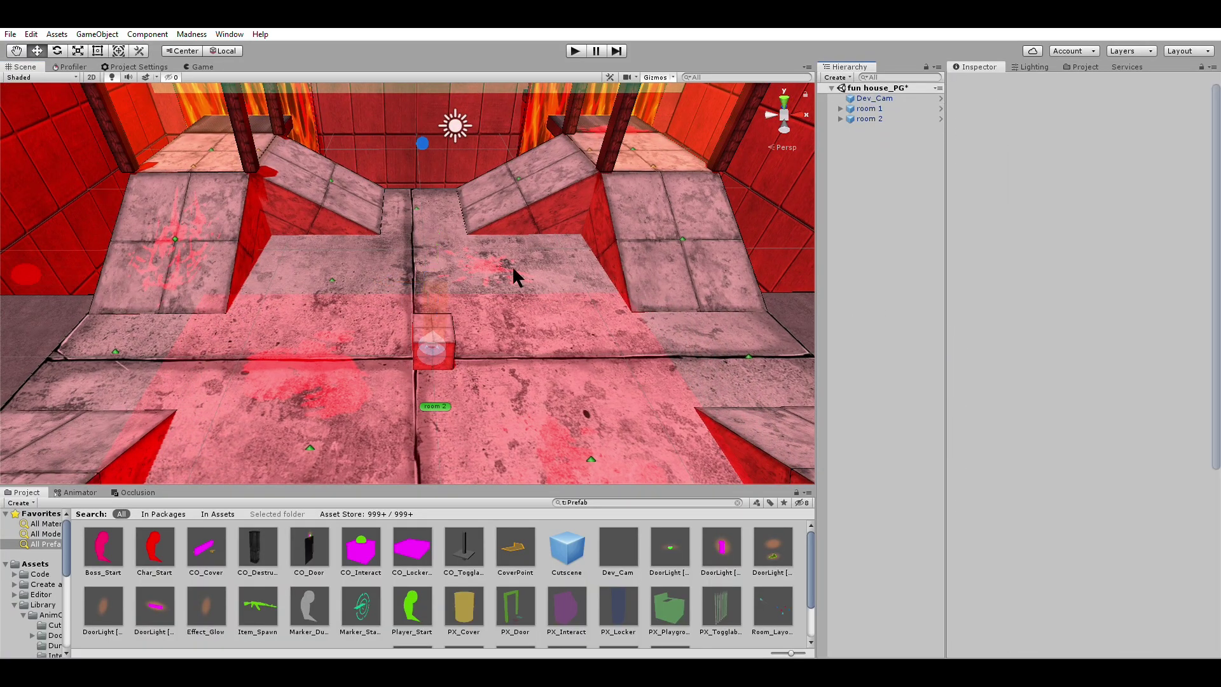
# - Select the Player_Start prefab and examine its character assignment, gear and traits settings
pyautogui.scroll(-3, 453, 251)
pyautogui.moveTo(492, 279); pyautogui.dragTo(343, 298, button='middle')
pyautogui.moveTo(381, 382); pyautogui.dragTo(383, 306, button='middle')
pyautogui.scroll(-2, 359, 290)
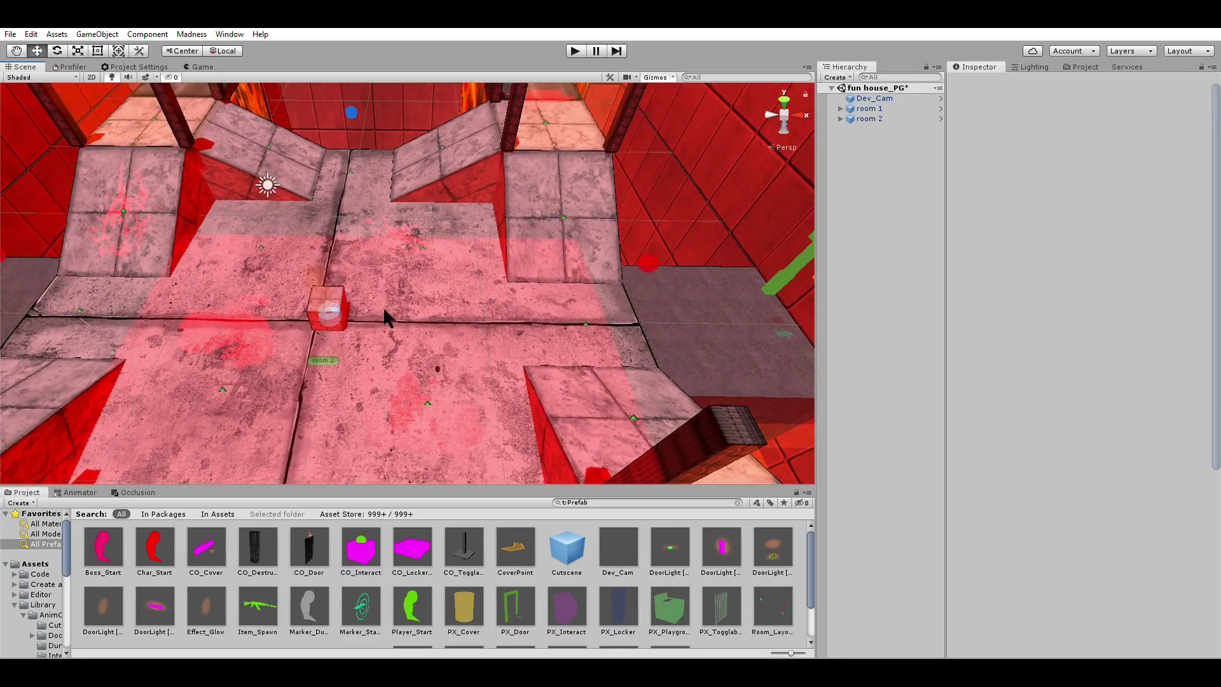
pyautogui.click(413, 609)
pyautogui.scroll(-10, 1050, 354)
pyautogui.scroll(3, 1057, 305)
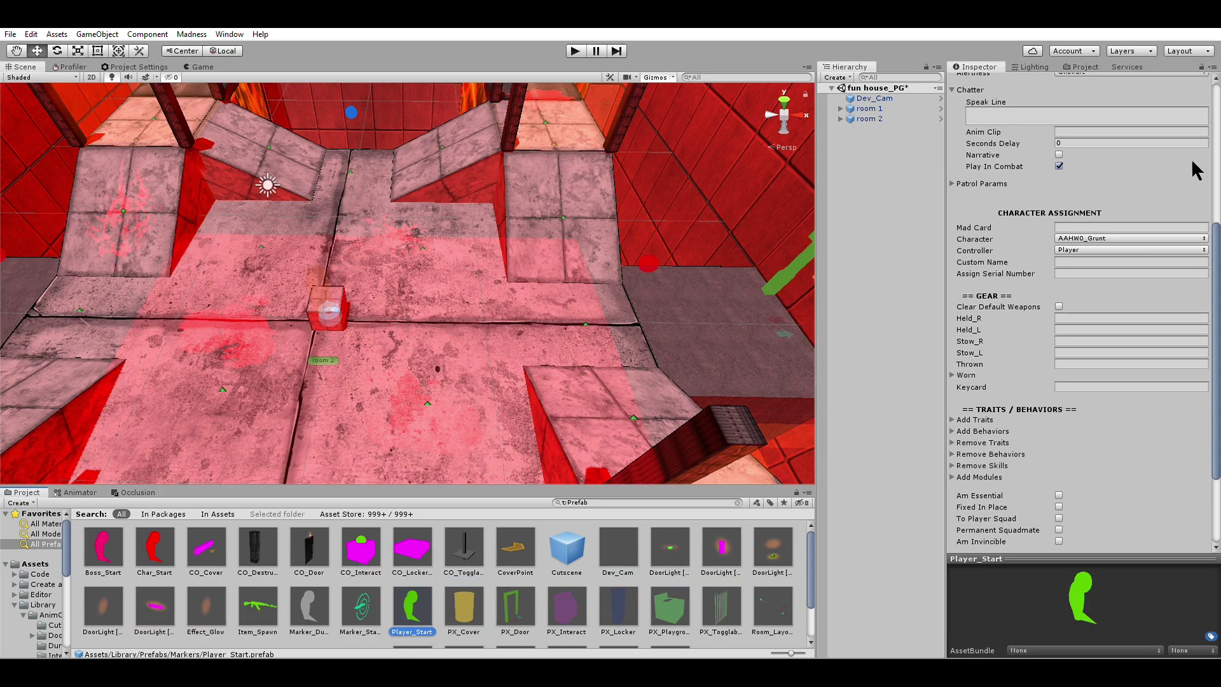
pyautogui.scroll(-3, 1168, 231)
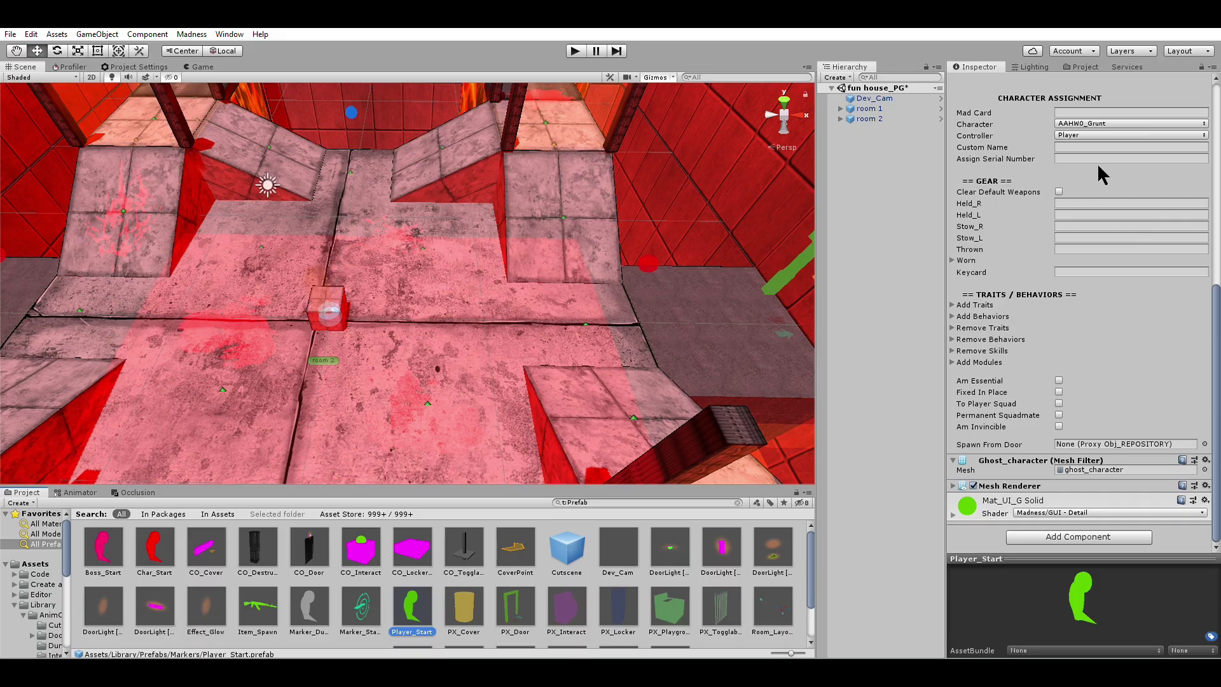
# - Place a Boss_Start prefab on room 2's floor beside the side pit and review its character and boss pattern settings
pyautogui.moveTo(544, 288); pyautogui.dragTo(439, 273, button='middle')
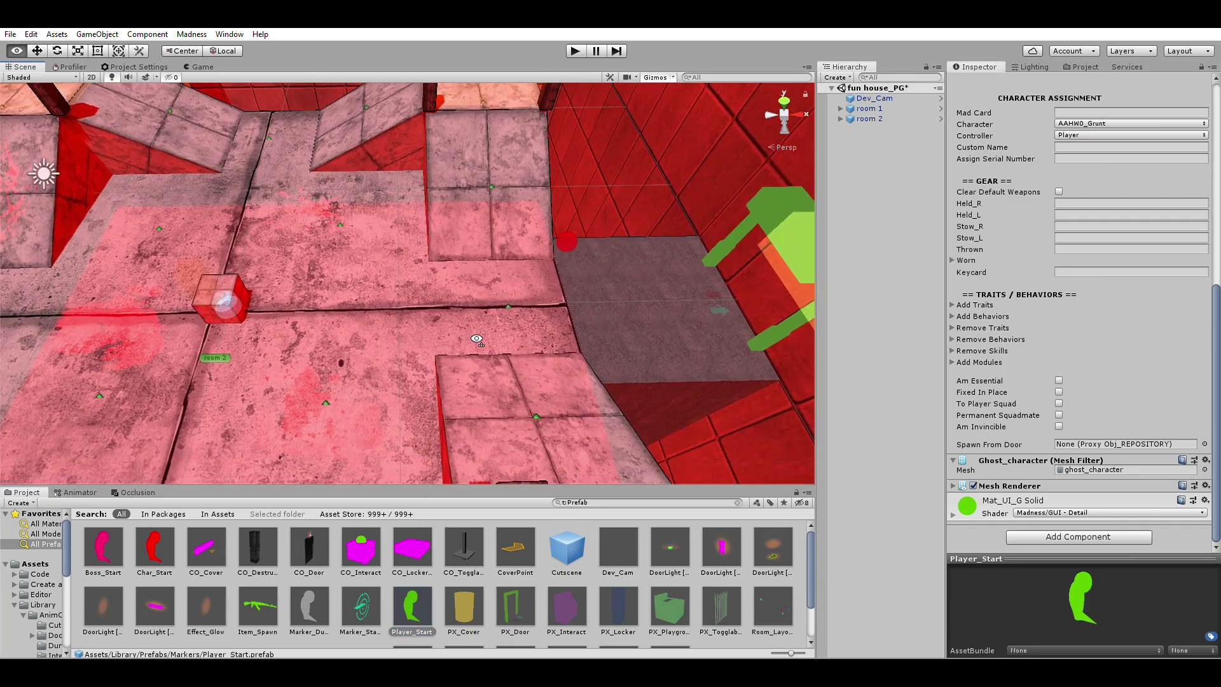
pyautogui.moveTo(96, 548); pyautogui.dragTo(513, 294)
pyautogui.scroll(2, 541, 289)
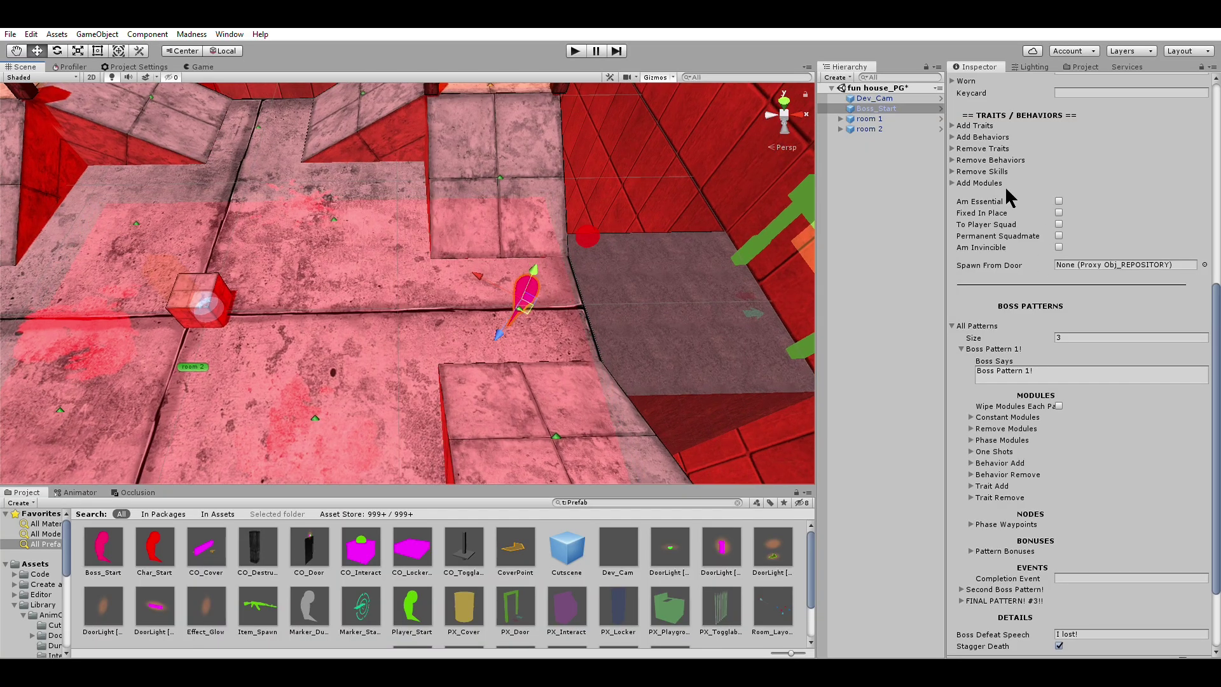
pyautogui.scroll(10, 1017, 229)
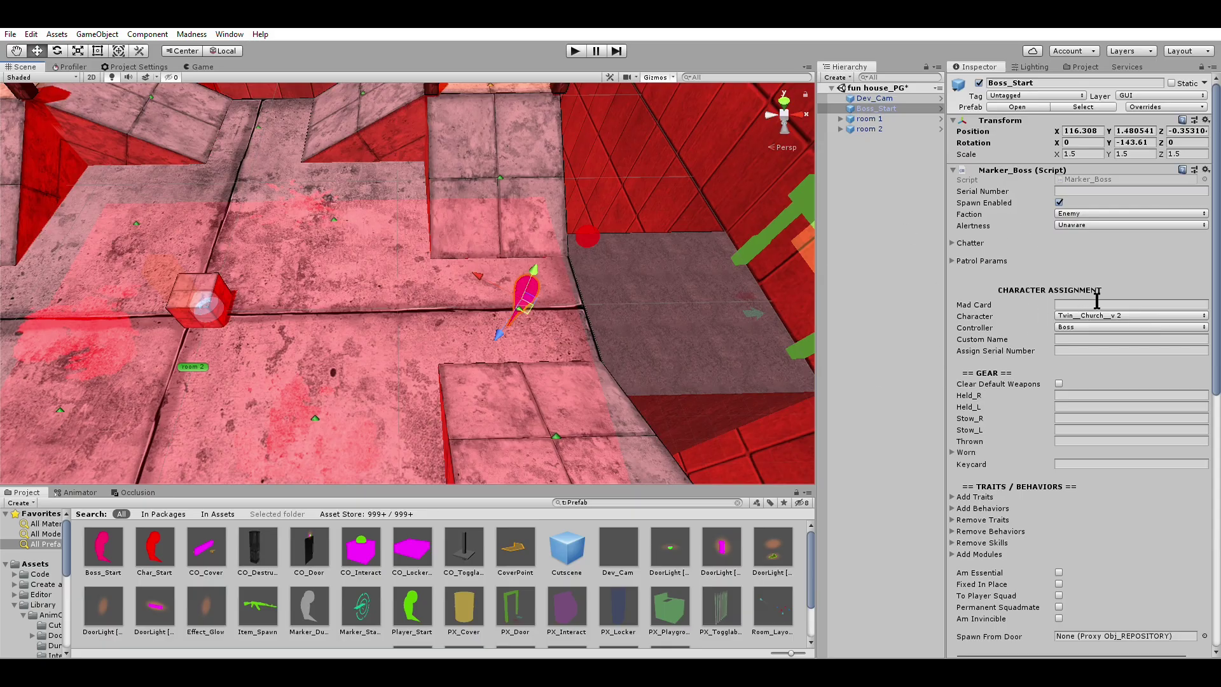
pyautogui.scroll(-9, 1057, 334)
pyautogui.scroll(-5, 1052, 350)
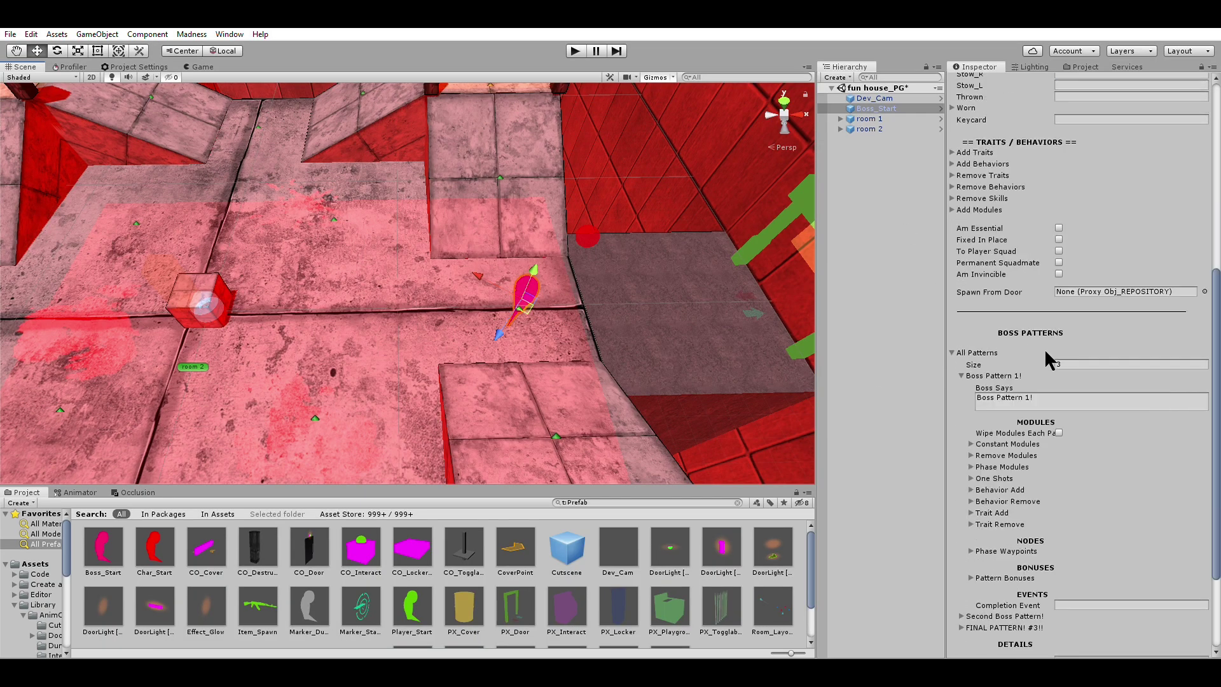
pyautogui.scroll(-5, 1087, 254)
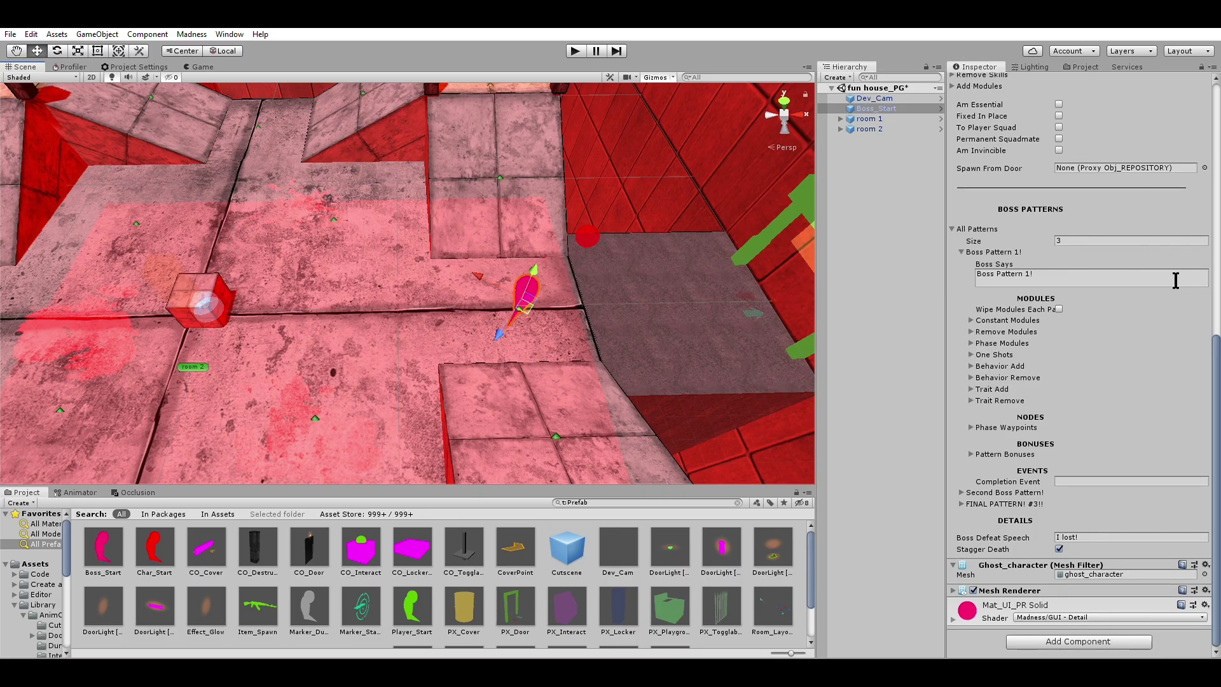
# - Set the first boss pattern's Boss Says line to "MMMUUURRRDDDEEERRR!!!" and collapse the list of patterns
pyautogui.click(1086, 265)
pyautogui.hotkey('ctrl', 'a')
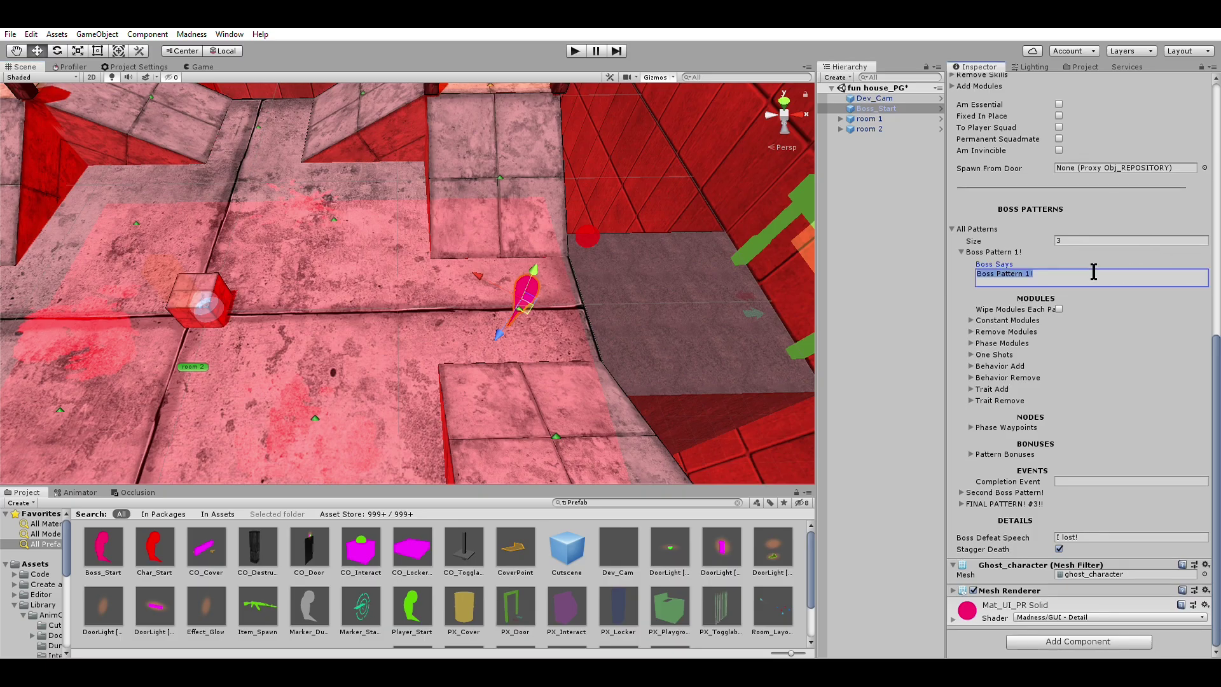
pyautogui.write('MMM')
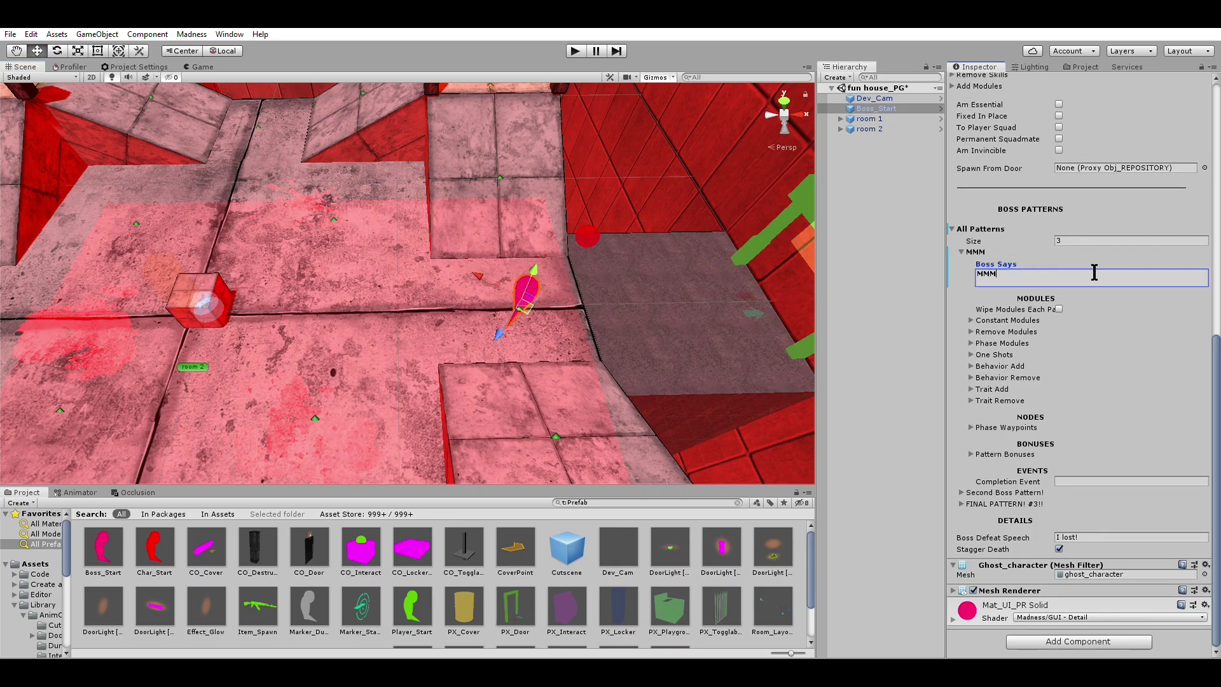
pyautogui.write('UUURRRDDDEEER')
pyautogui.write('RR!!!')
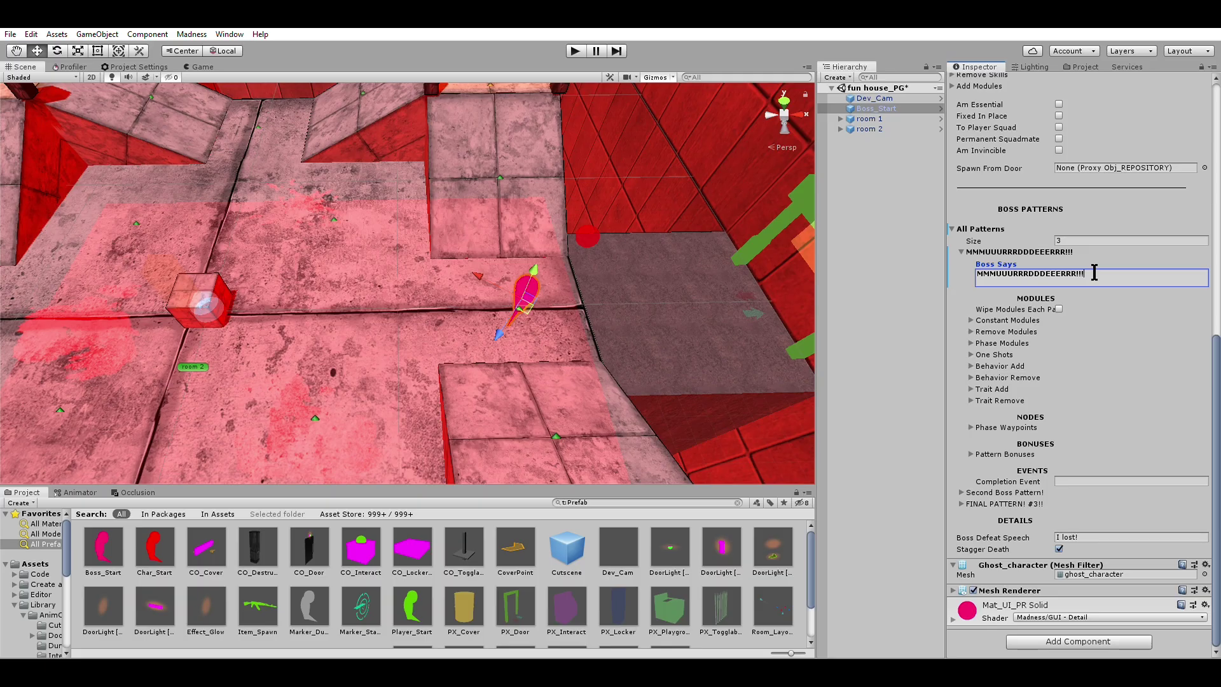
pyautogui.click(953, 228)
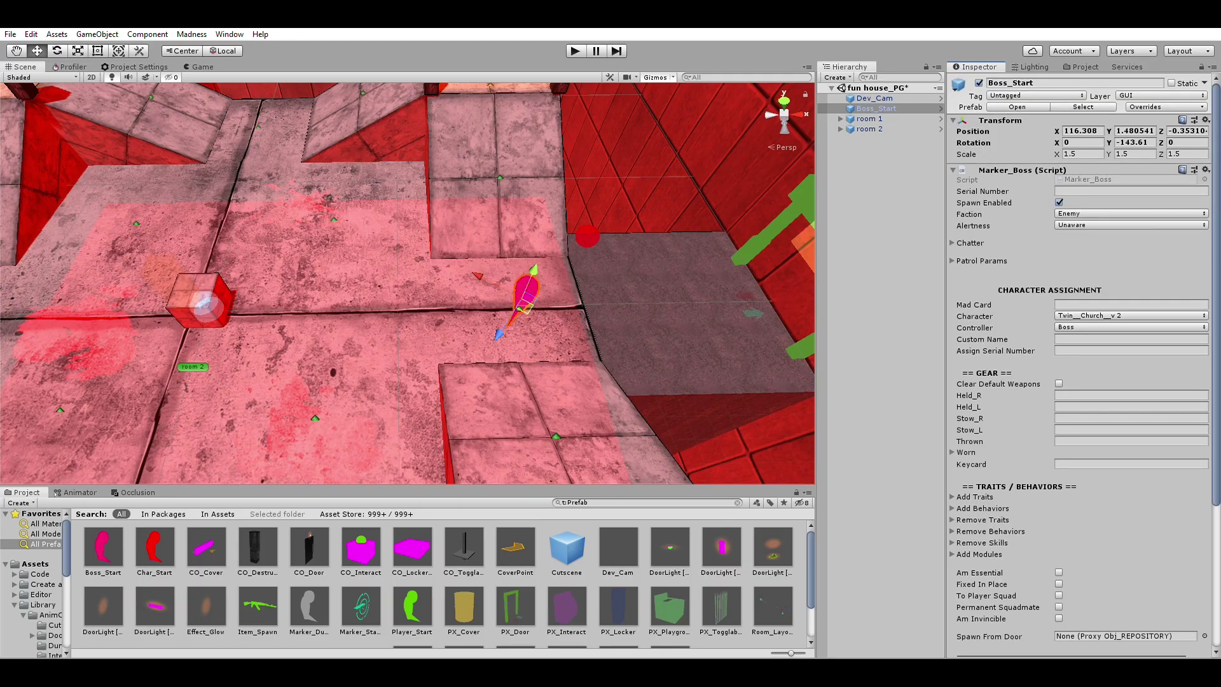
# - Set the boss's Character to Gestalt and review its boss patterns and defeat speech
pyautogui.click(1063, 617)
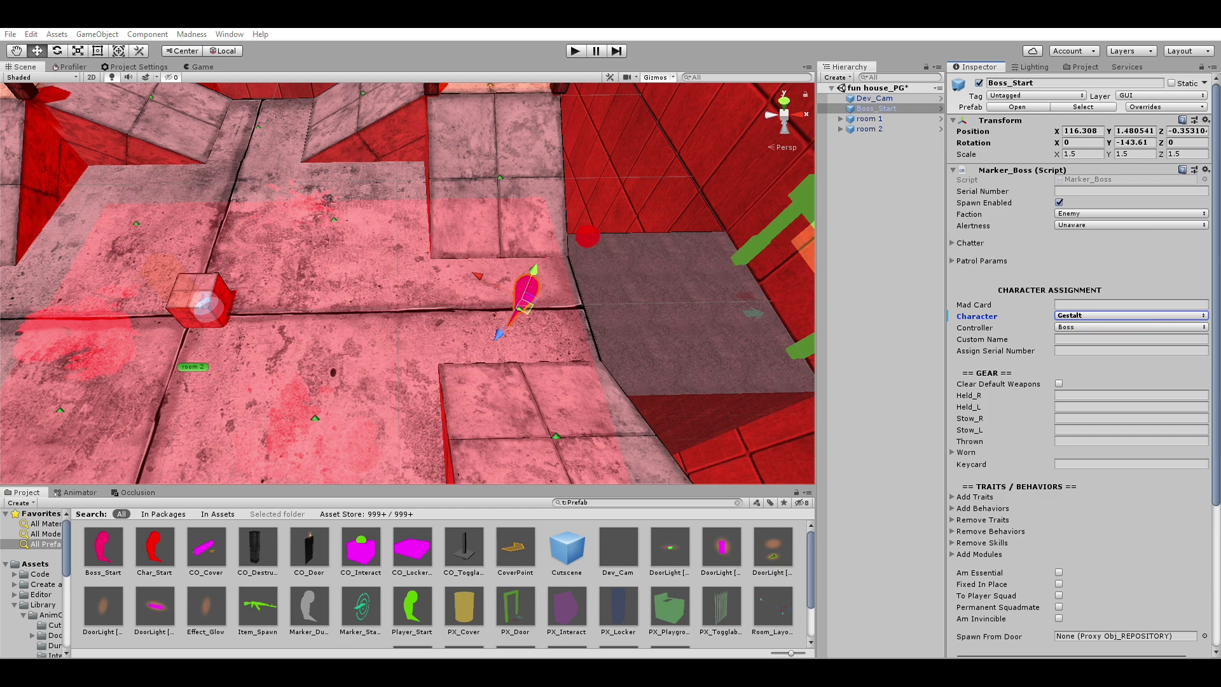
pyautogui.scroll(-10, 1070, 382)
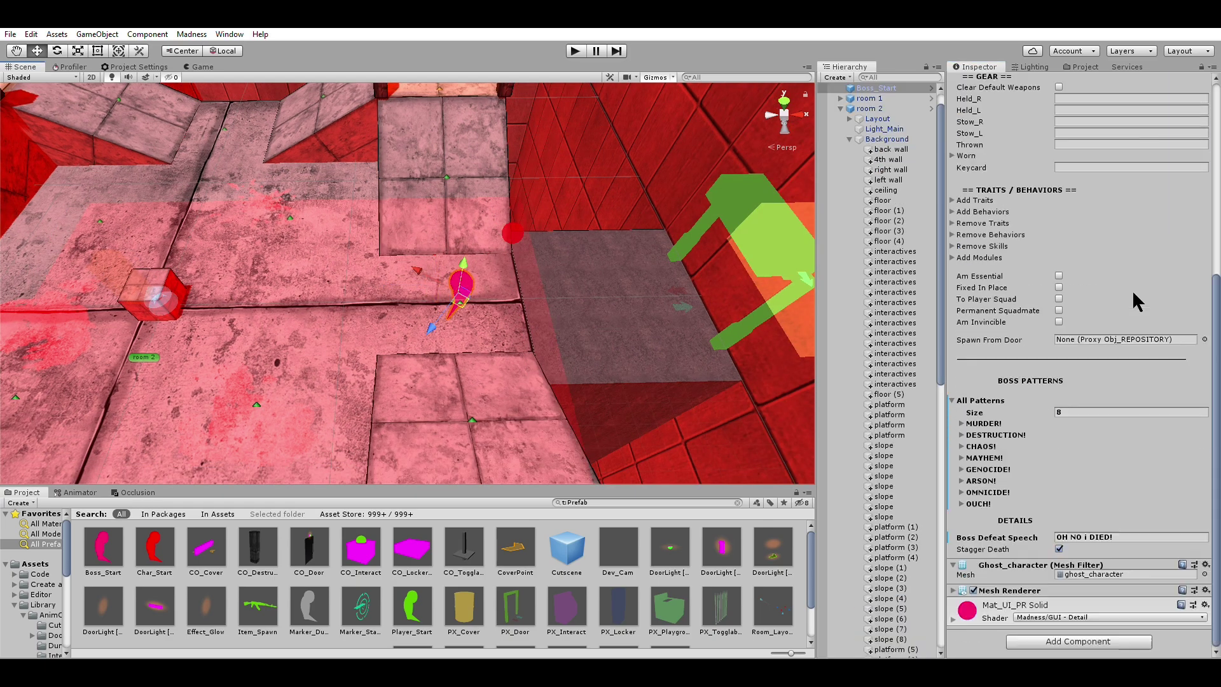
pyautogui.scroll(10, 1132, 254)
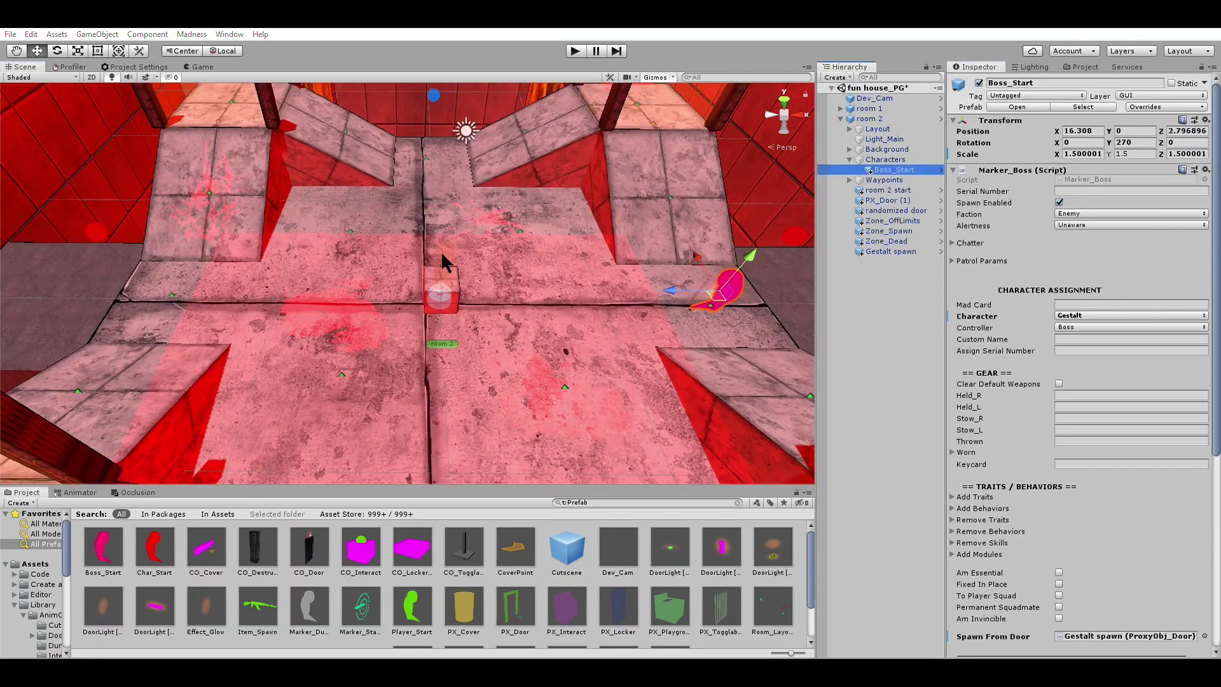
# - Assign the Boss_Start marker as the first Enable Characters element of room 2's Zone_Spawn
pyautogui.click(437, 249)
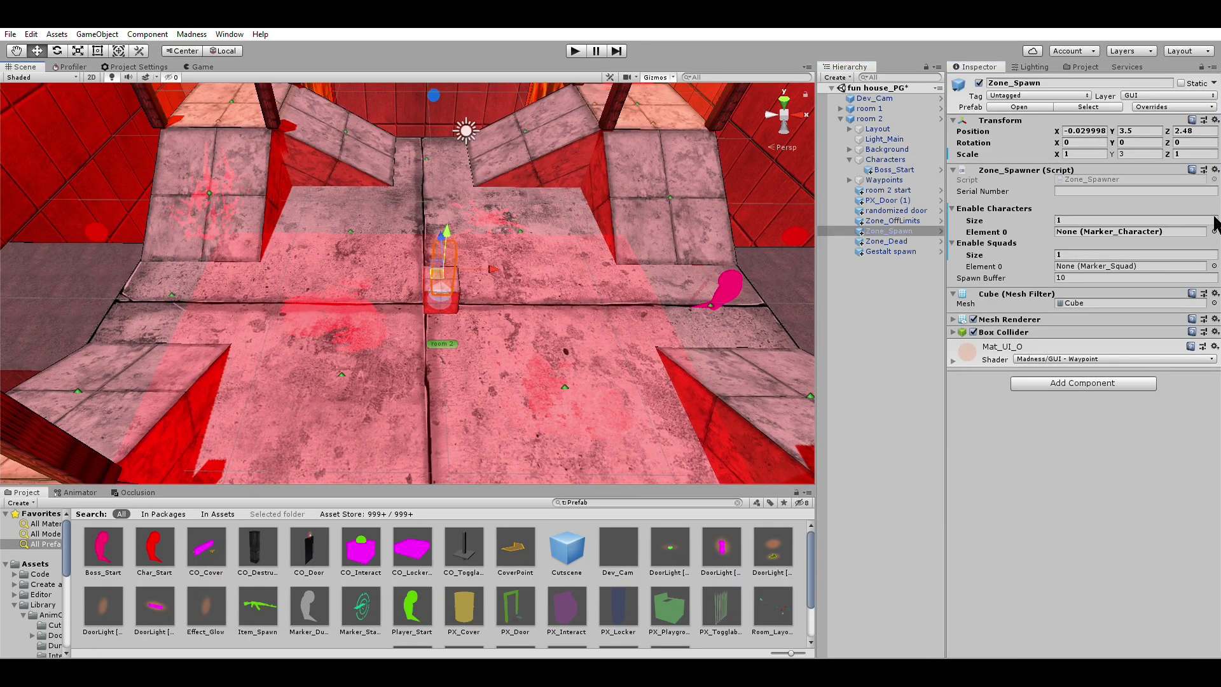
pyautogui.doubleClick(379, 76)
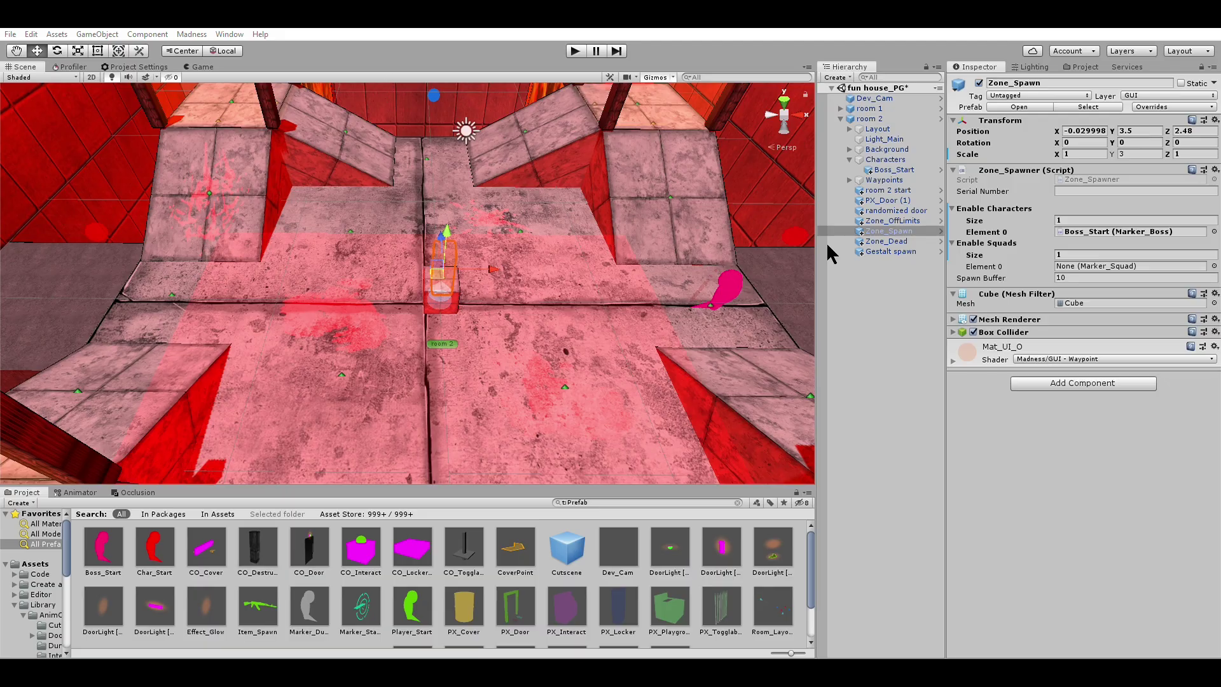
pyautogui.click(870, 287)
pyautogui.scroll(3, 439, 316)
pyautogui.scroll(-3, 509, 299)
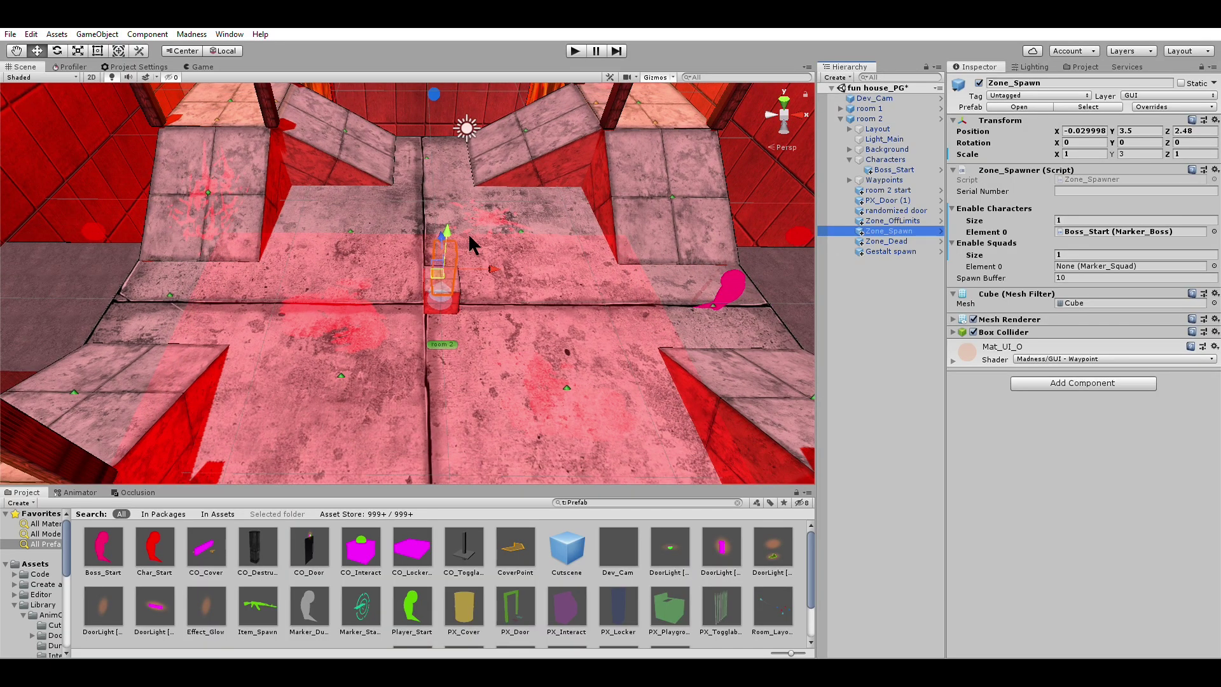
# - Place an Item_Spawn prefab on top of the small block at the centre of room 2
pyautogui.scroll(3, 468, 232)
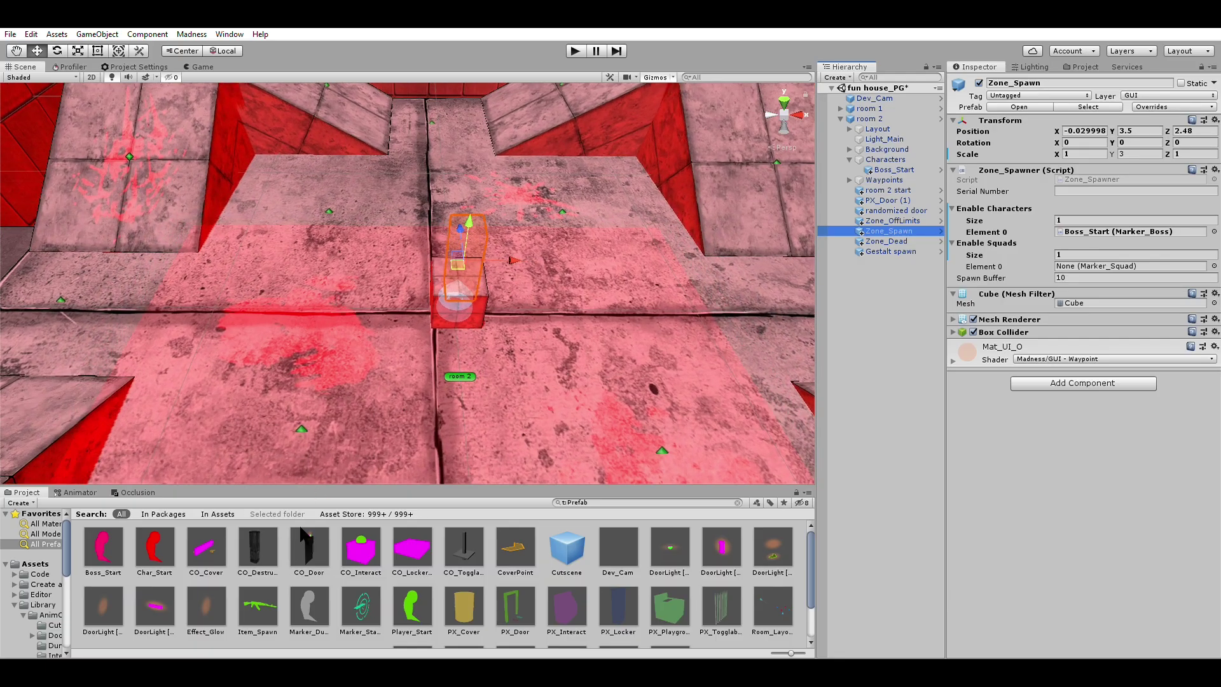
pyautogui.moveTo(665, 323); pyautogui.dragTo(480, 264, button='right')
pyautogui.moveTo(482, 268); pyautogui.dragTo(493, 297, button='middle')
pyautogui.moveTo(258, 608); pyautogui.dragTo(416, 193)
pyautogui.press('f')
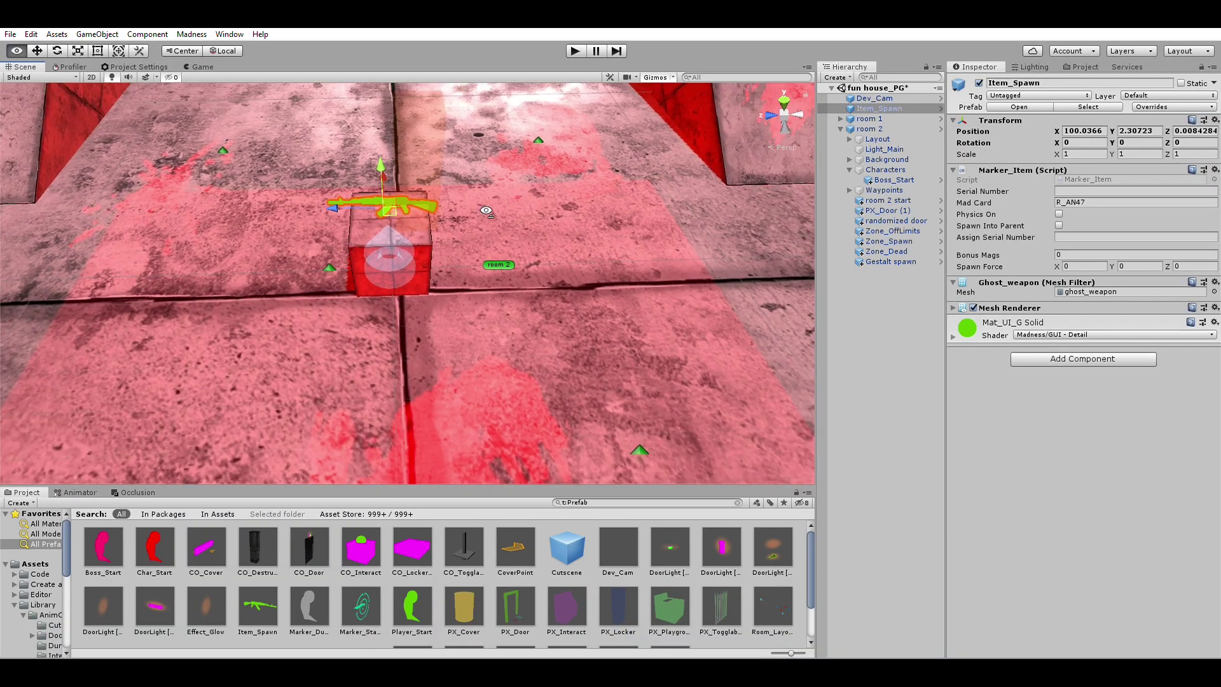
# - Set the item spawn's Mad Card to Exotic_DissonanceGun_Cannon and its Bonus Mags to 2
pyautogui.click(1104, 201)
pyautogui.write('Exotic_DissonanceGun_Cannon')
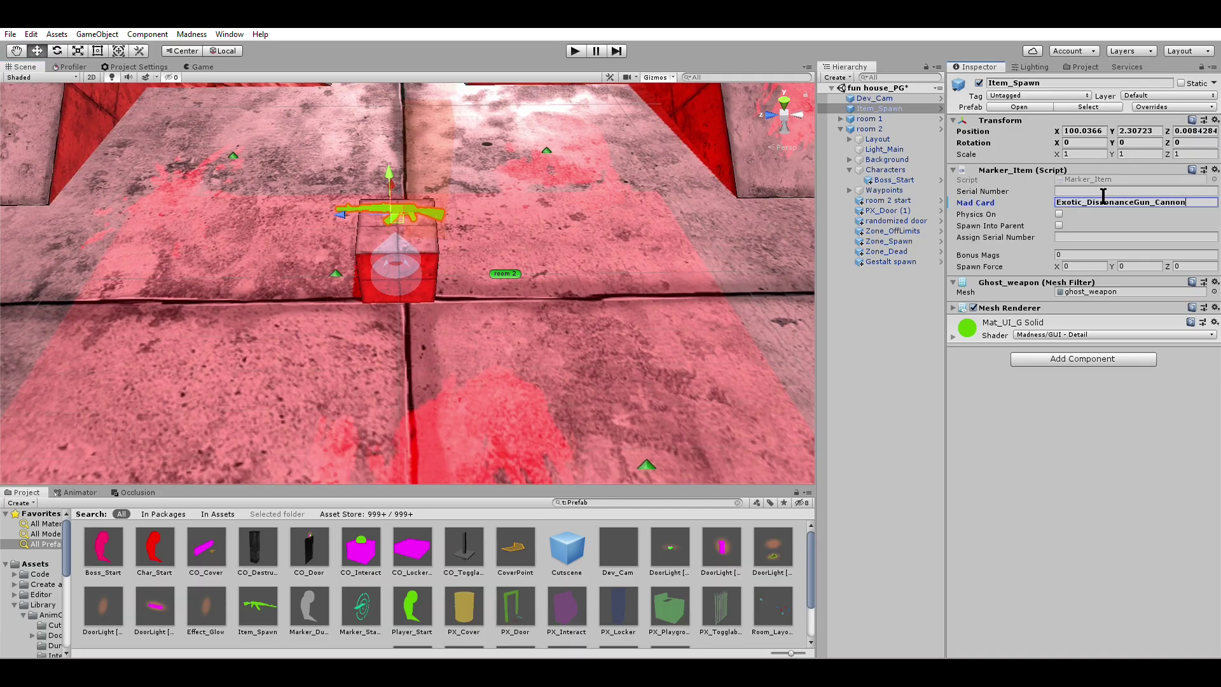
pyautogui.click(1092, 254)
pyautogui.write('2')
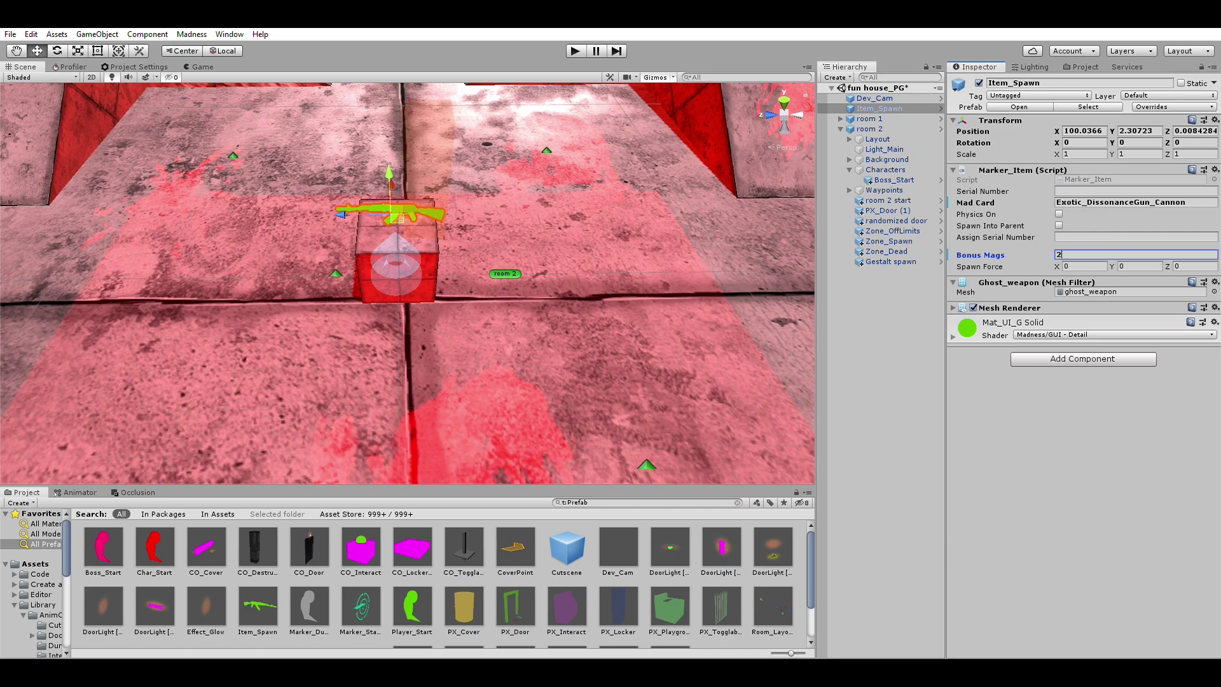
# - Move the Item_Spawn object into the room 2 parent object
pyautogui.moveTo(730, 218); pyautogui.dragTo(537, 225, button='right')
pyautogui.press('f')
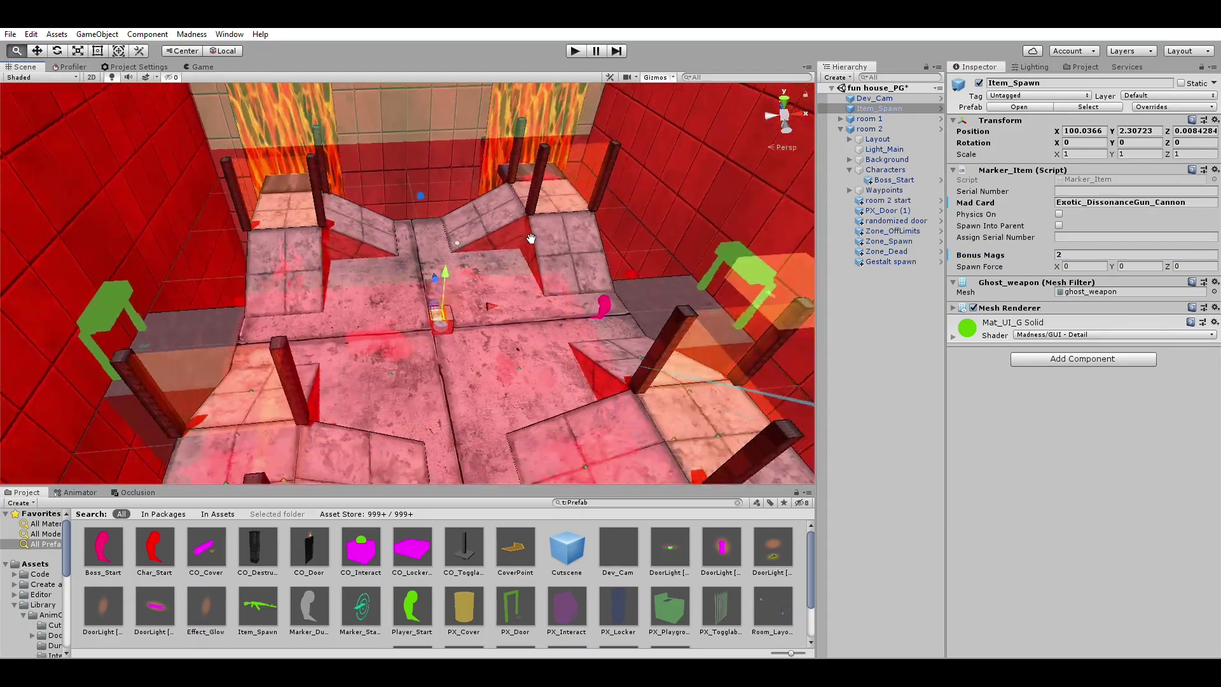
pyautogui.moveTo(876, 108); pyautogui.dragTo(878, 124)
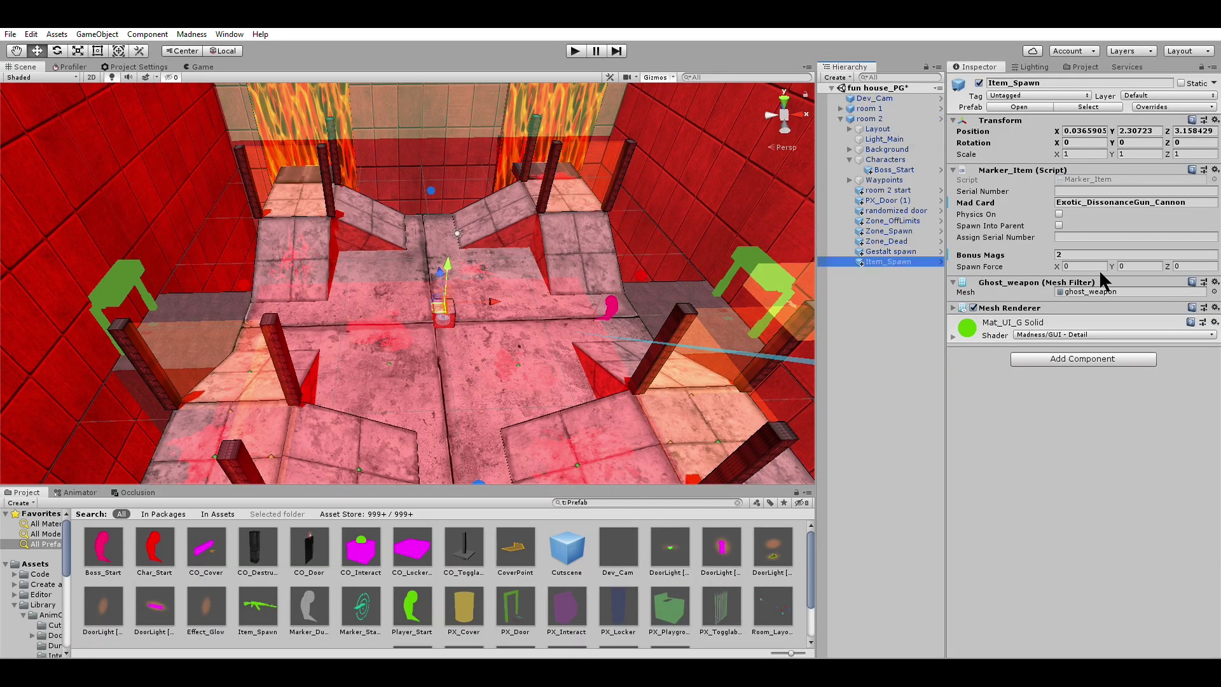
# - Place a Squad_Spawner prefab in room 2
pyautogui.moveTo(591, 340); pyautogui.dragTo(580, 356, button='right')
pyautogui.moveTo(526, 325); pyautogui.dragTo(534, 333, button='right')
pyautogui.scroll(-1, 467, 545)
pyautogui.scroll(-1, 467, 545)
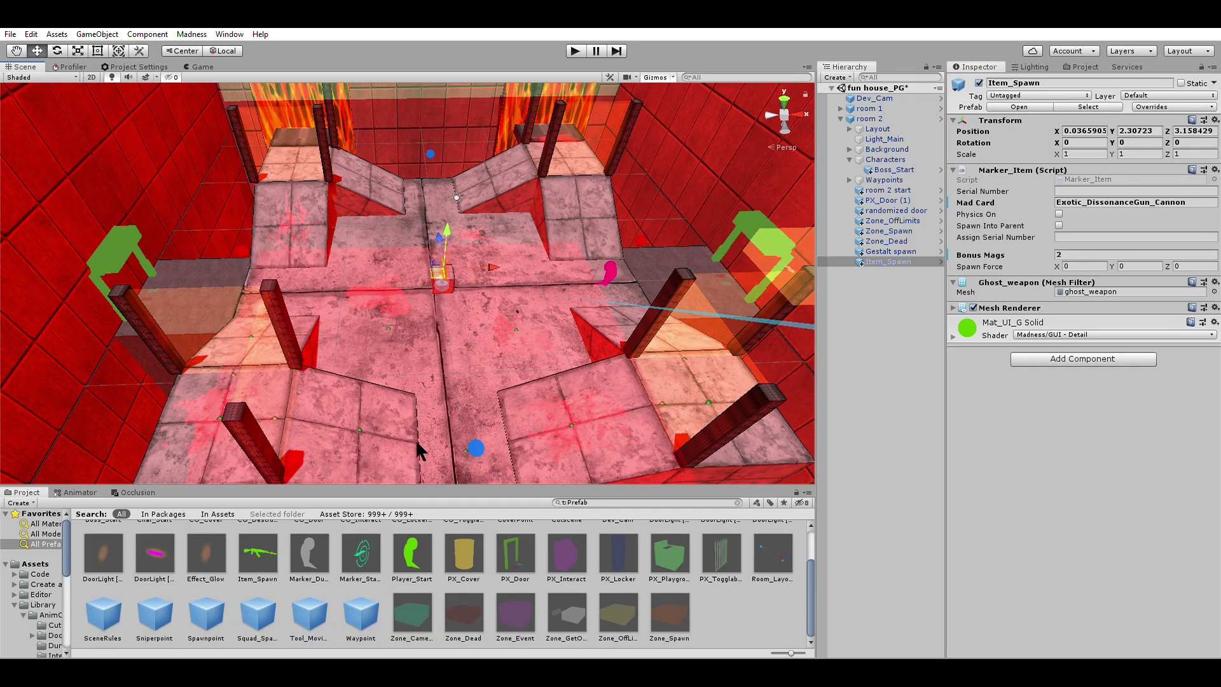
pyautogui.click(562, 340)
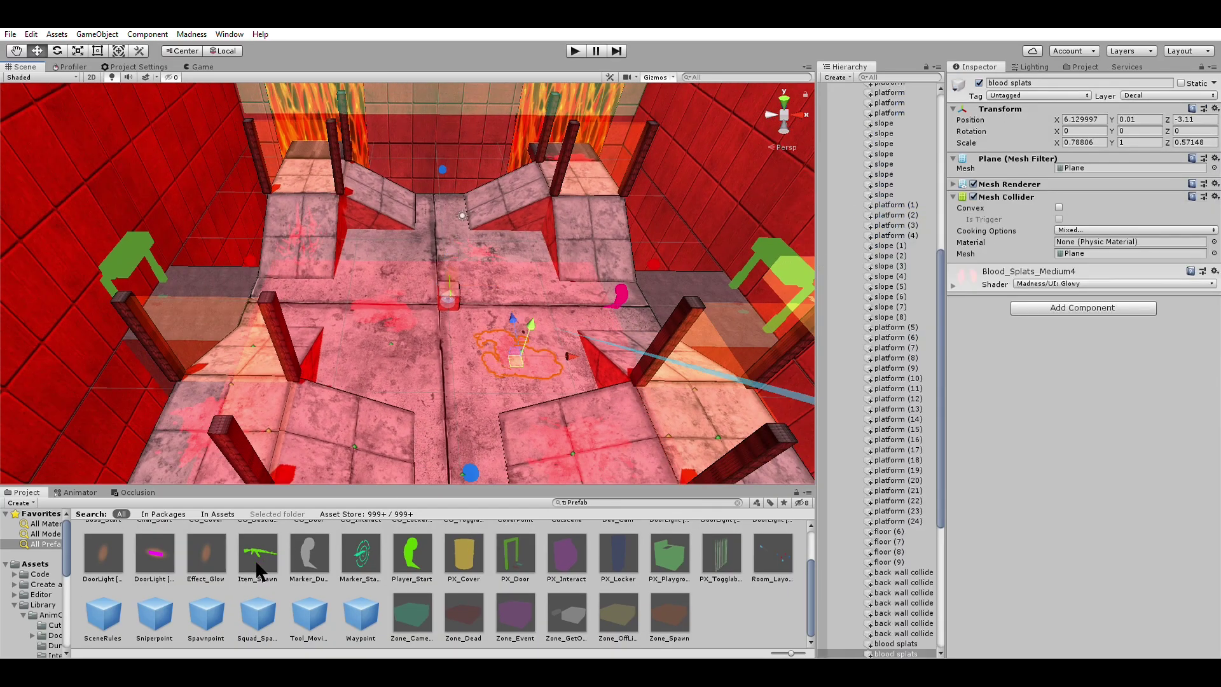
pyautogui.scroll(1, 200, 605)
pyautogui.click(532, 294)
pyautogui.click(529, 293)
pyautogui.moveTo(258, 620); pyautogui.dragTo(553, 289)
# - Collapse the squad spawner's Chatter settings and review its squad assignment and wave options
pyautogui.scroll(5, 572, 292)
pyautogui.moveTo(511, 308); pyautogui.dragTo(476, 276, button='middle')
pyautogui.scroll(-4, 476, 276)
pyautogui.moveTo(526, 288); pyautogui.dragTo(623, 273, button='right')
pyautogui.moveTo(471, 244); pyautogui.dragTo(572, 229, button='right')
pyautogui.scroll(-2, 467, 234)
pyautogui.moveTo(467, 233); pyautogui.dragTo(599, 181, button='middle')
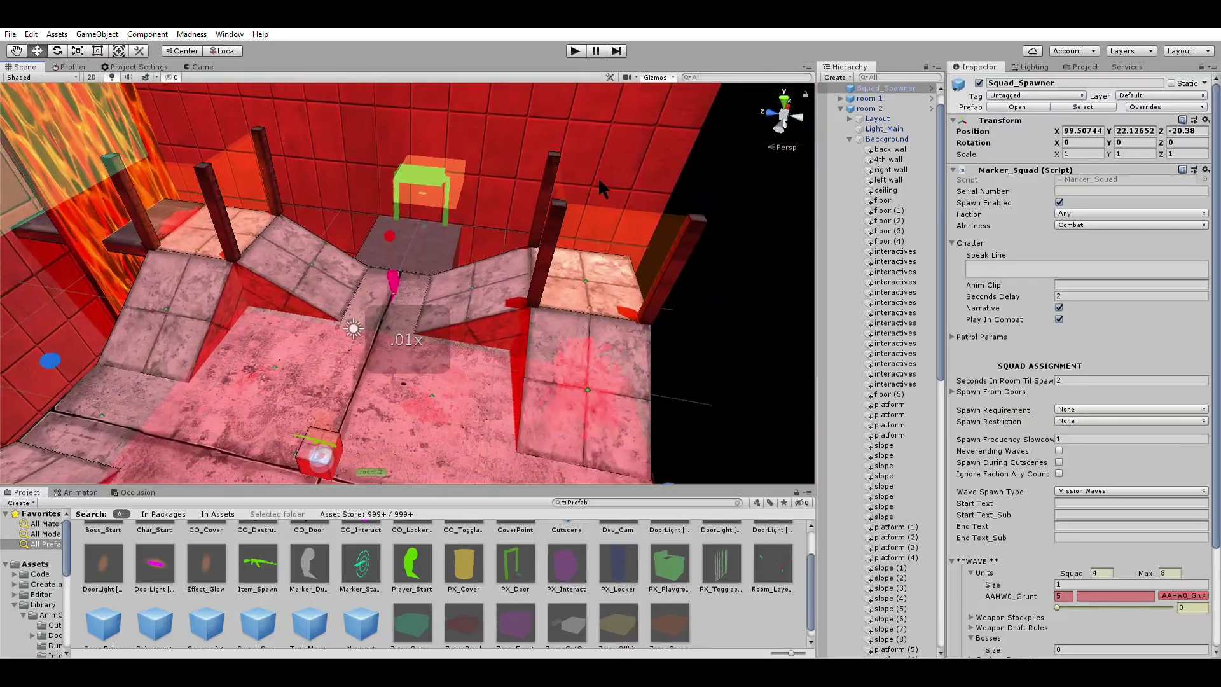
pyautogui.scroll(3, 419, 320)
pyautogui.moveTo(418, 319); pyautogui.dragTo(474, 258, button='middle')
pyautogui.moveTo(475, 258); pyautogui.dragTo(536, 236, button='right')
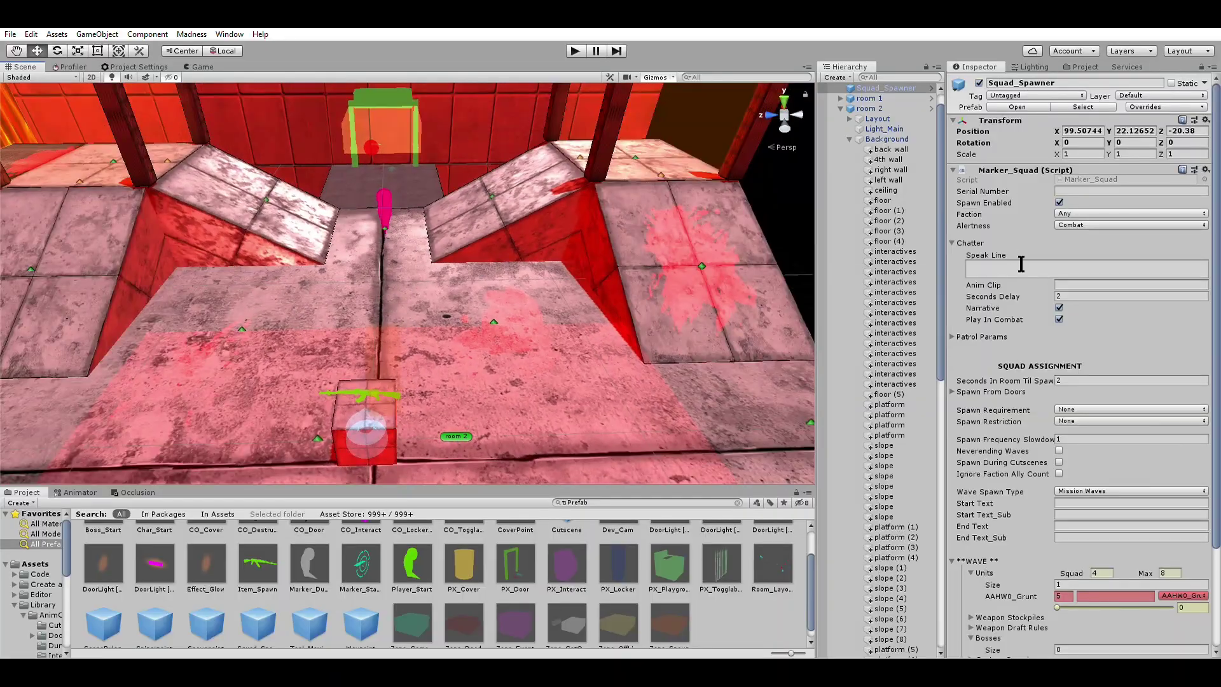
pyautogui.click(953, 240)
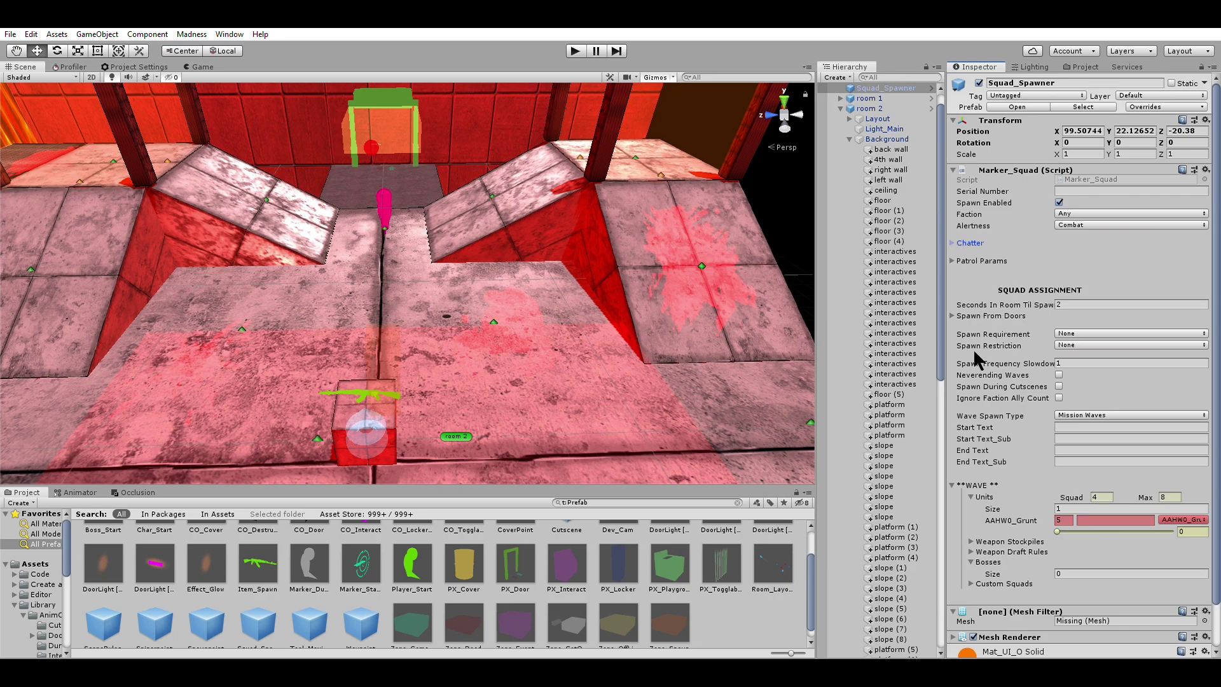
pyautogui.scroll(-2, 990, 448)
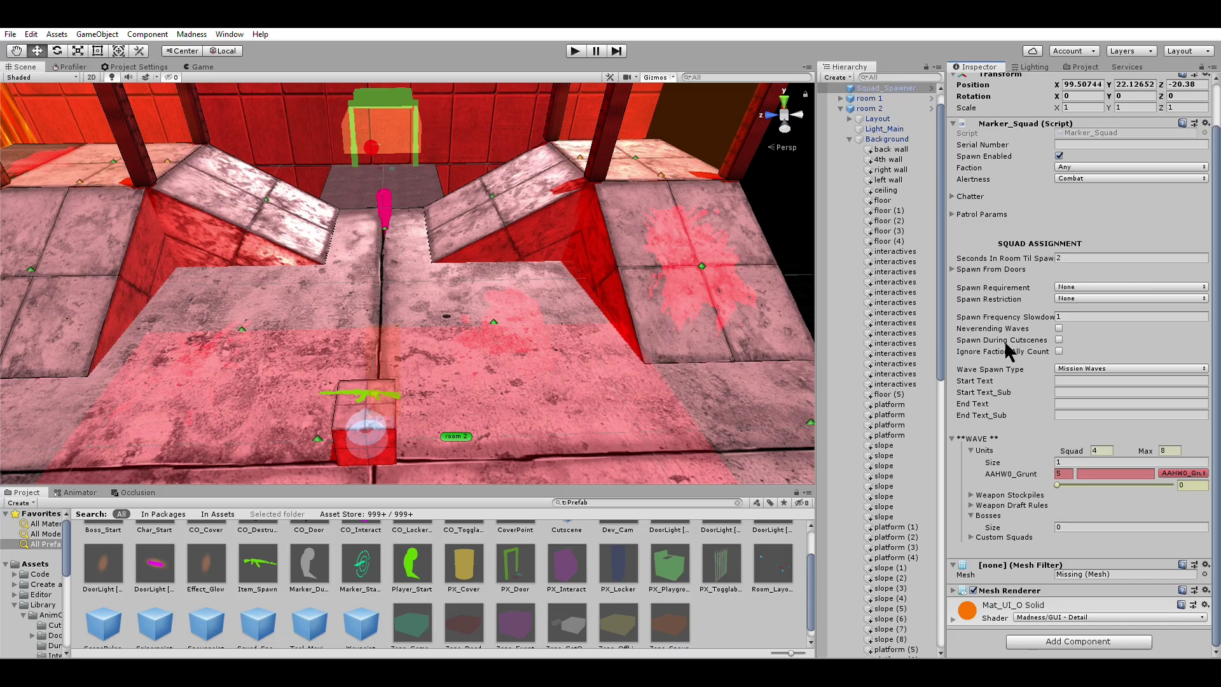
# - Enable Ignore Faction Ally Count on the squad spawner and set its Spawn Requirement to My Faction Present
pyautogui.click(1058, 350)
pyautogui.click(1112, 286)
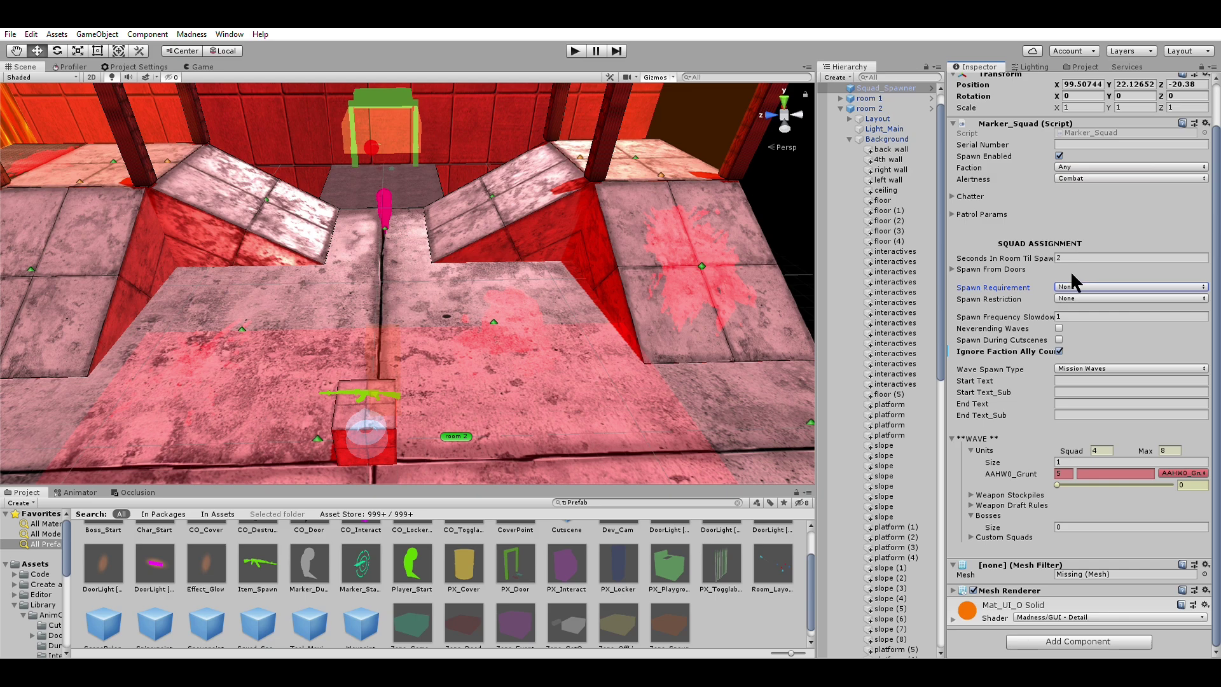
pyautogui.click(1108, 298)
pyautogui.scroll(1, 302, 556)
# - Place a Char_Start prefab on room 2's floor and set the squad spawner's Spawn Requirement to My Faction Alerted
pyautogui.moveTo(149, 547); pyautogui.dragTo(391, 282)
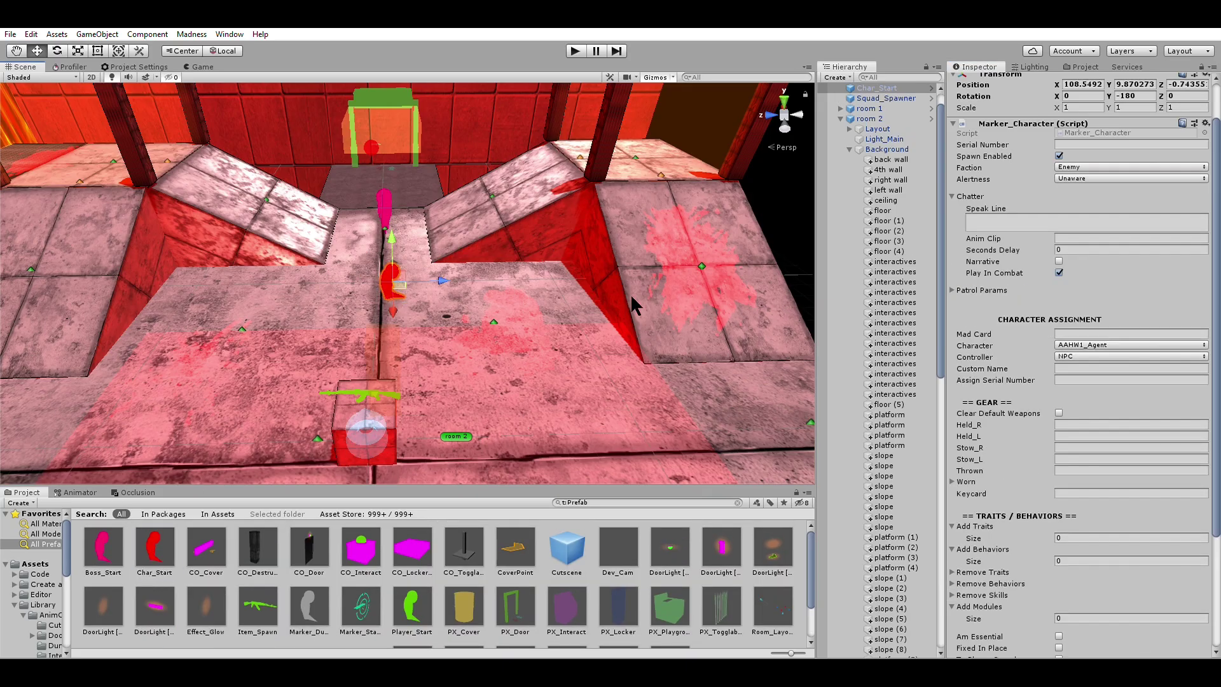
pyautogui.click(886, 98)
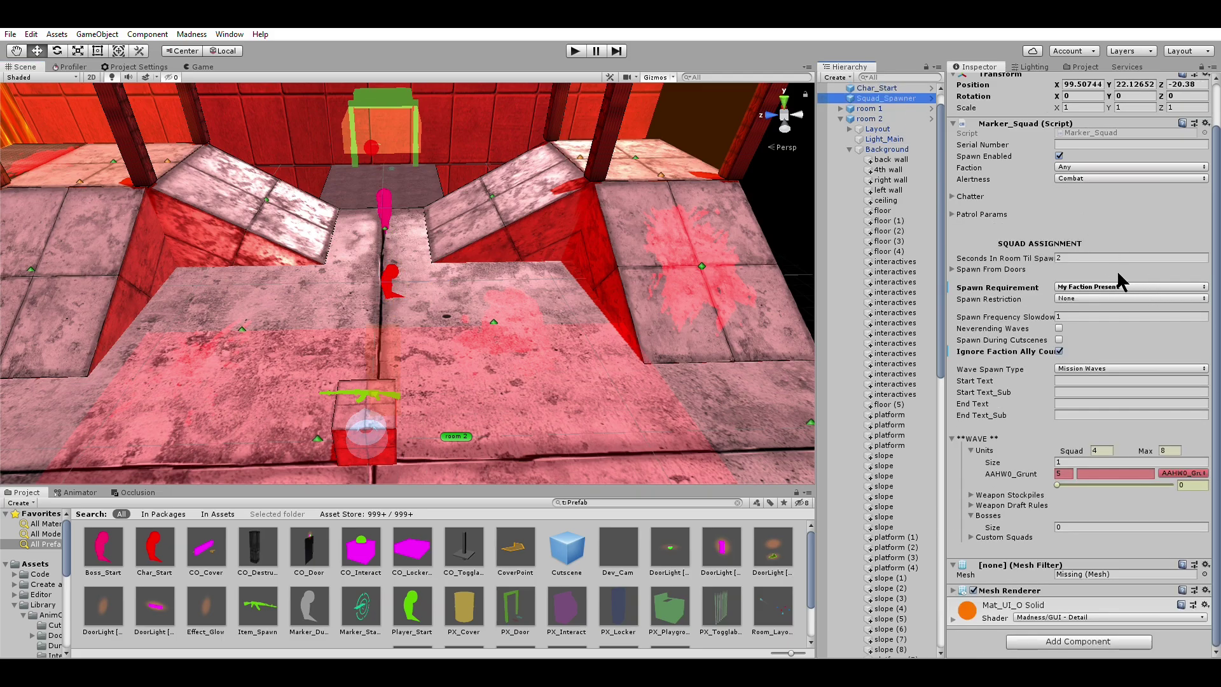
pyautogui.click(1100, 311)
pyautogui.keyDown('alt'); pyautogui.moveTo(629, 287); pyautogui.dragTo(662, 285); pyautogui.keyUp('alt')
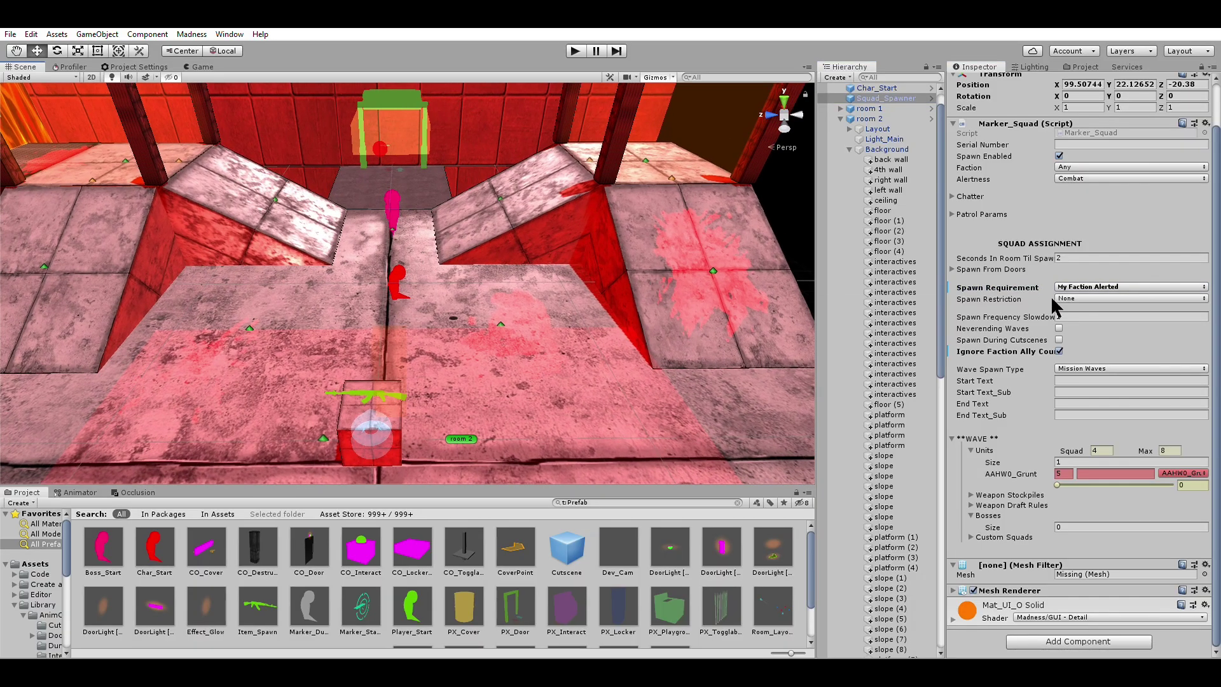
# - Set the squad spawner's Spawn Requirement to None and its Spawn Restriction to My Faction Alerted
pyautogui.click(1090, 289)
pyautogui.click(1084, 295)
pyautogui.click(1084, 298)
pyautogui.click(1098, 329)
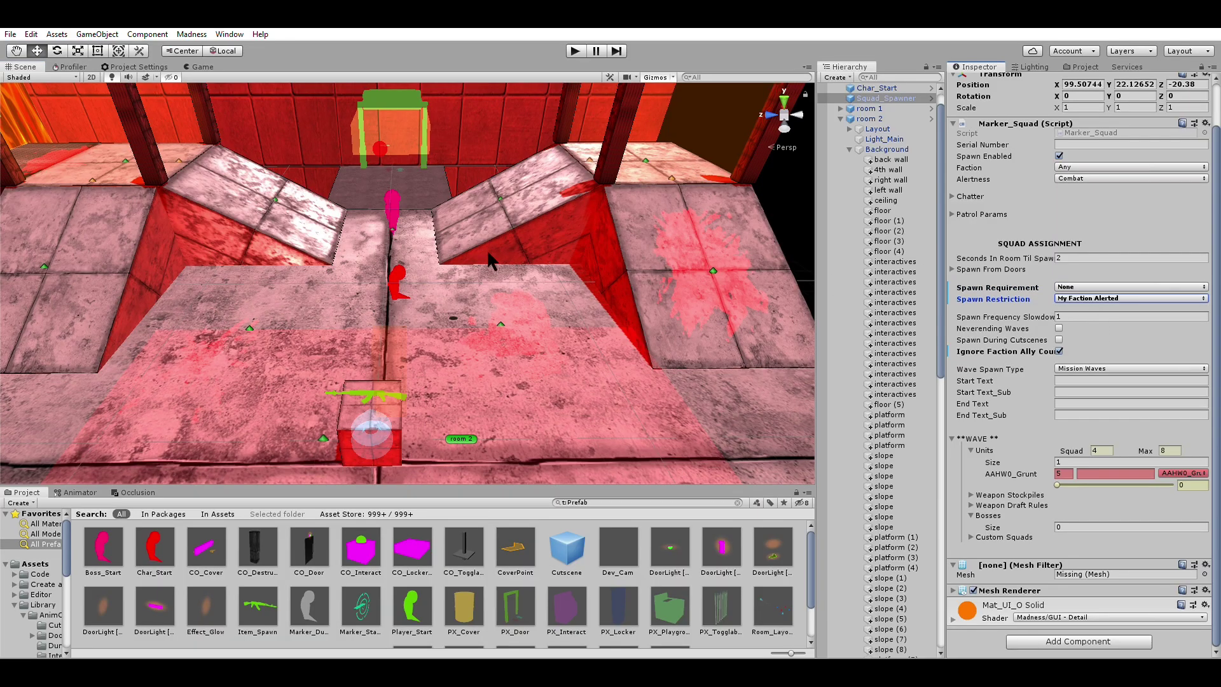
# - Reset the squad spawner's Spawn Restriction to None and set its Spawn Requirement back to My Faction Alerted
pyautogui.click(1083, 300)
pyautogui.click(1084, 310)
pyautogui.click(1091, 287)
pyautogui.click(1088, 307)
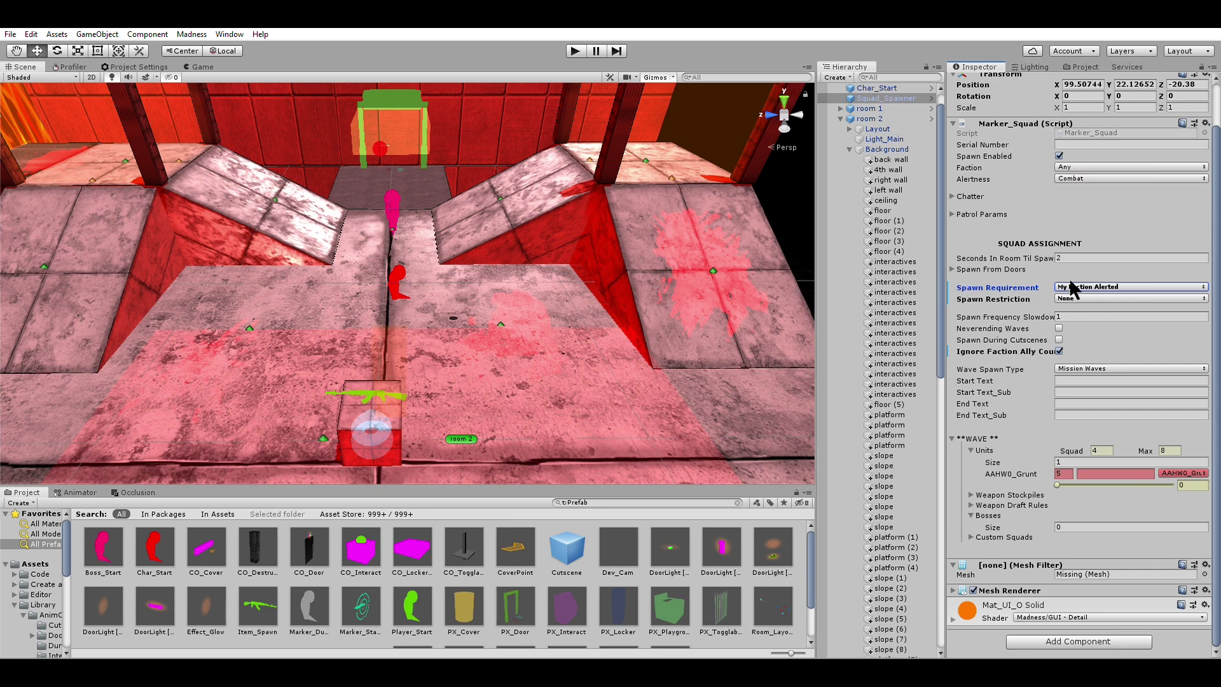
# - Try My Faction Alerted as the squad spawner's Spawn Restriction, and reset both the requirement and restriction to None
pyautogui.click(1111, 298)
pyautogui.click(1105, 286)
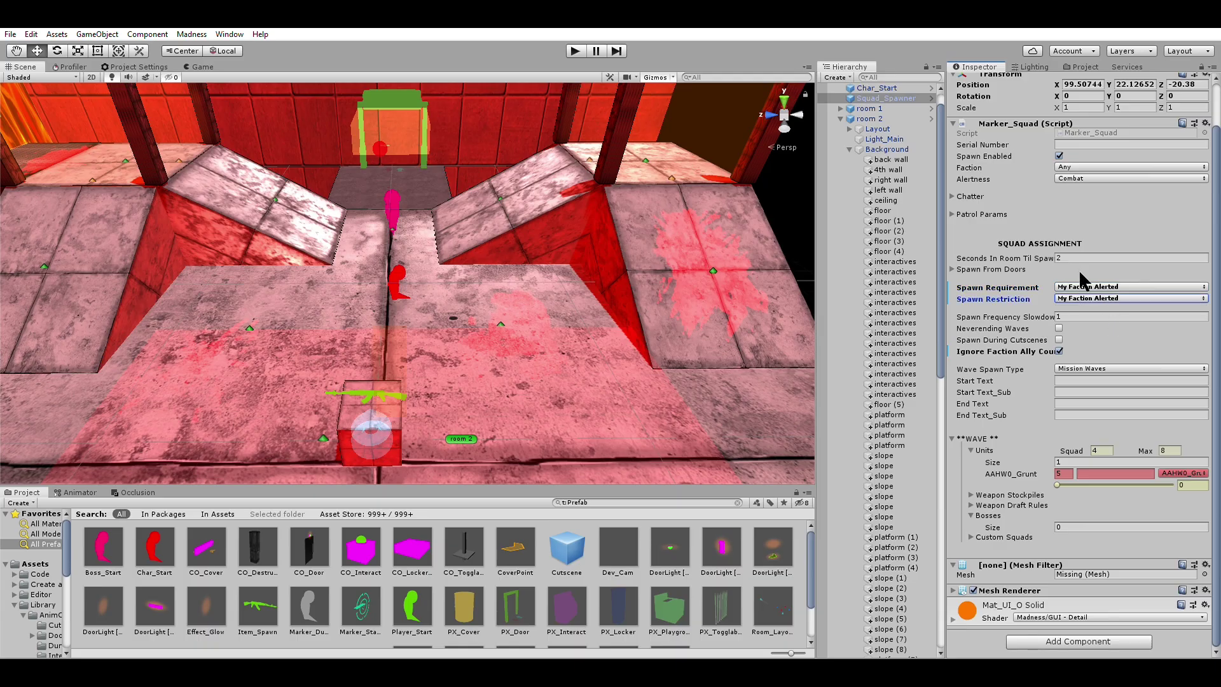
pyautogui.click(1093, 291)
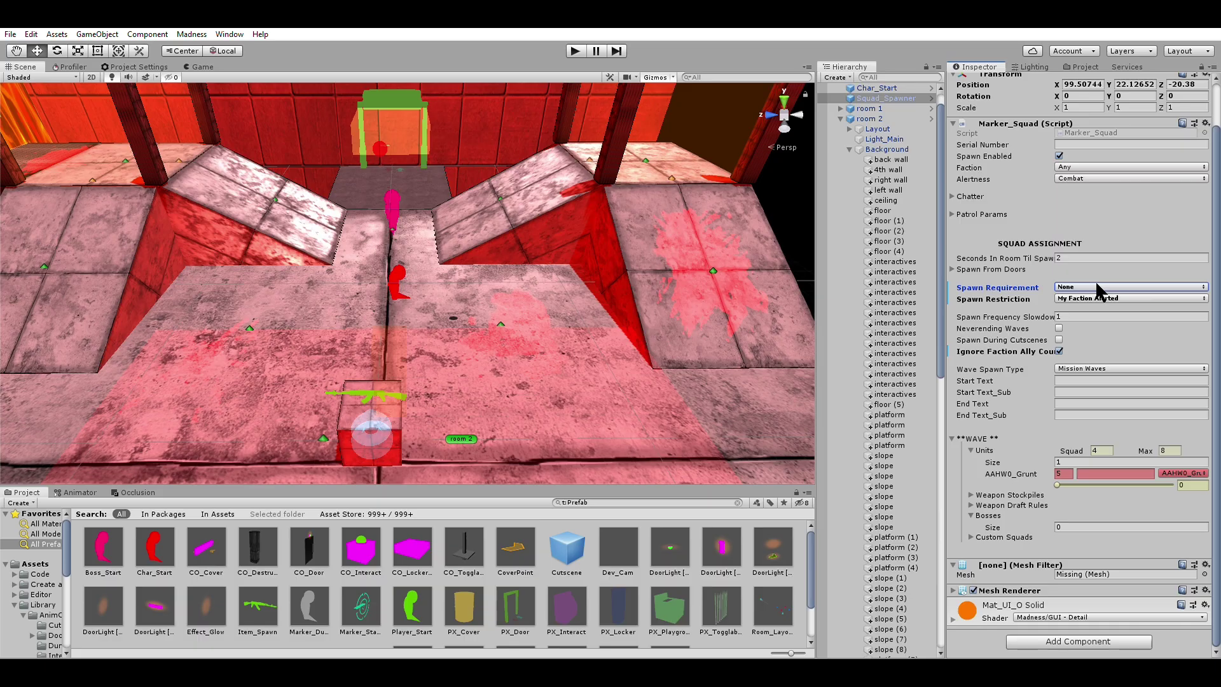
pyautogui.click(1106, 298)
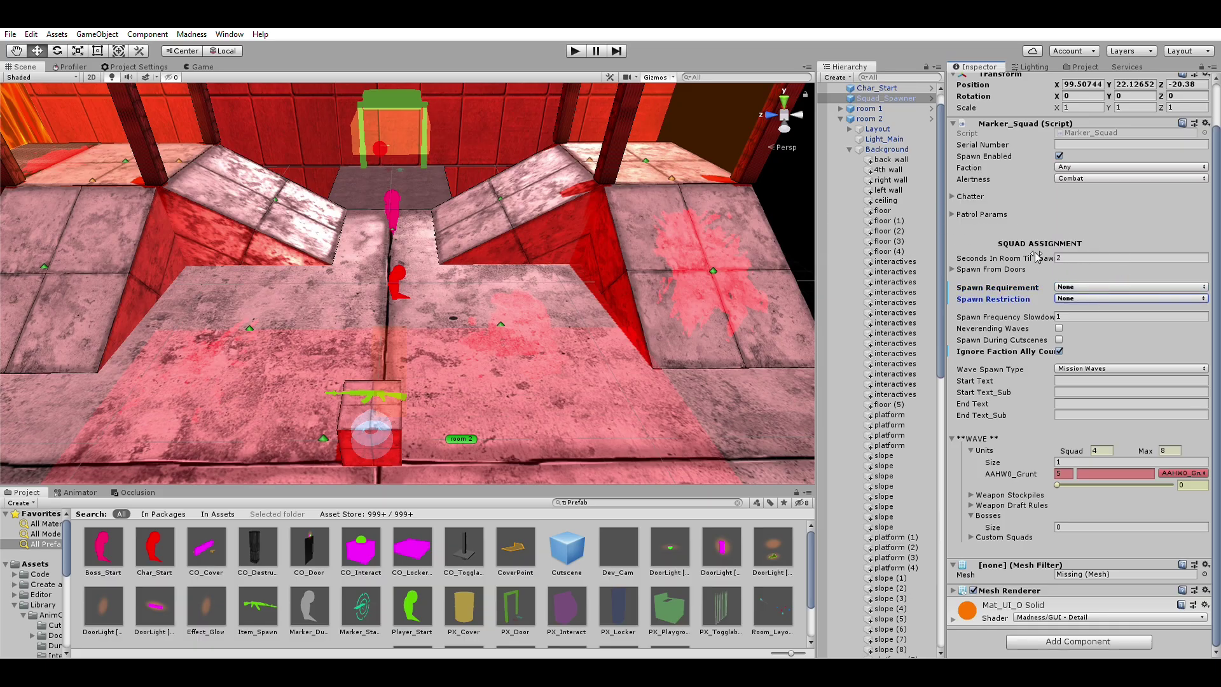
# - Set the squad spawner's Spawn Requirement to My Faction Alerted and check the Char_Start marker's settings
pyautogui.moveTo(679, 224); pyautogui.dragTo(676, 221, button='right')
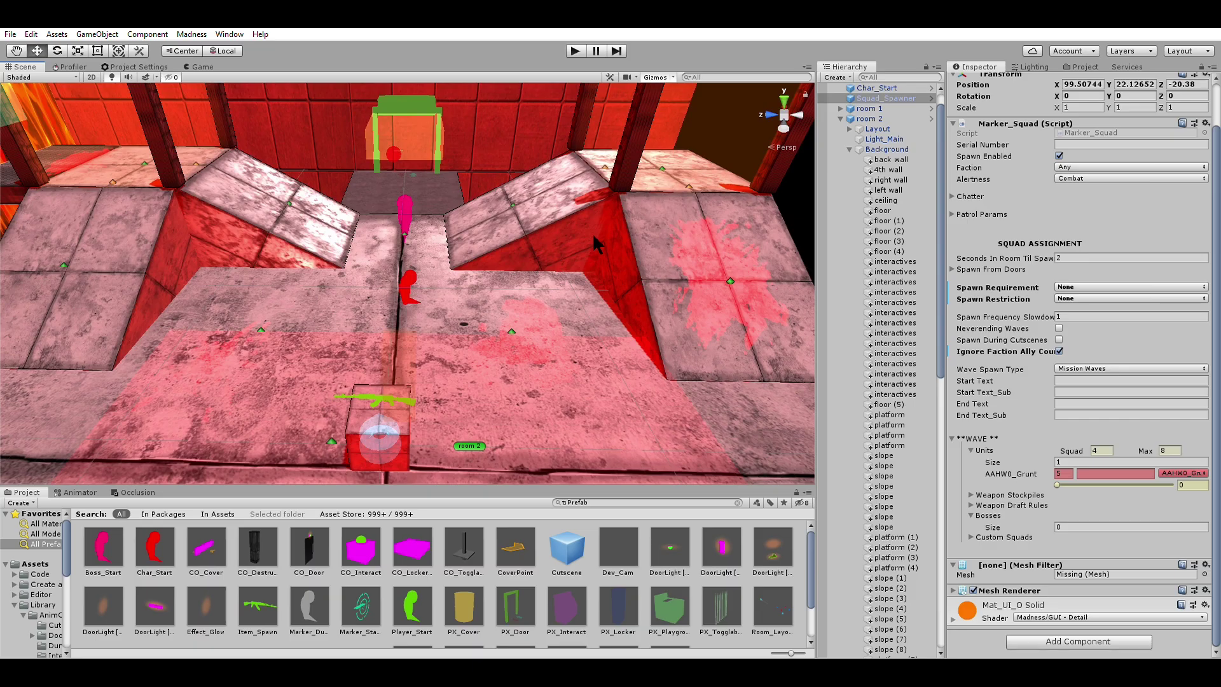
pyautogui.moveTo(593, 243); pyautogui.dragTo(591, 240, button='right')
pyautogui.click(872, 108)
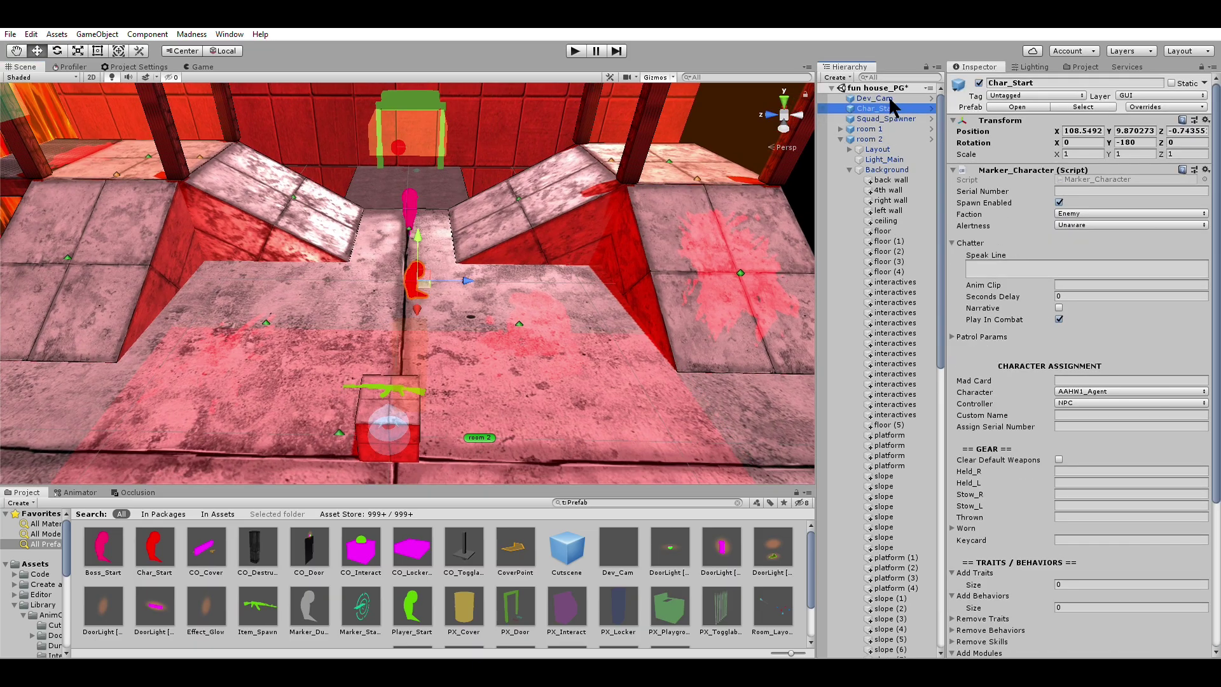
pyautogui.click(903, 108)
pyautogui.click(890, 119)
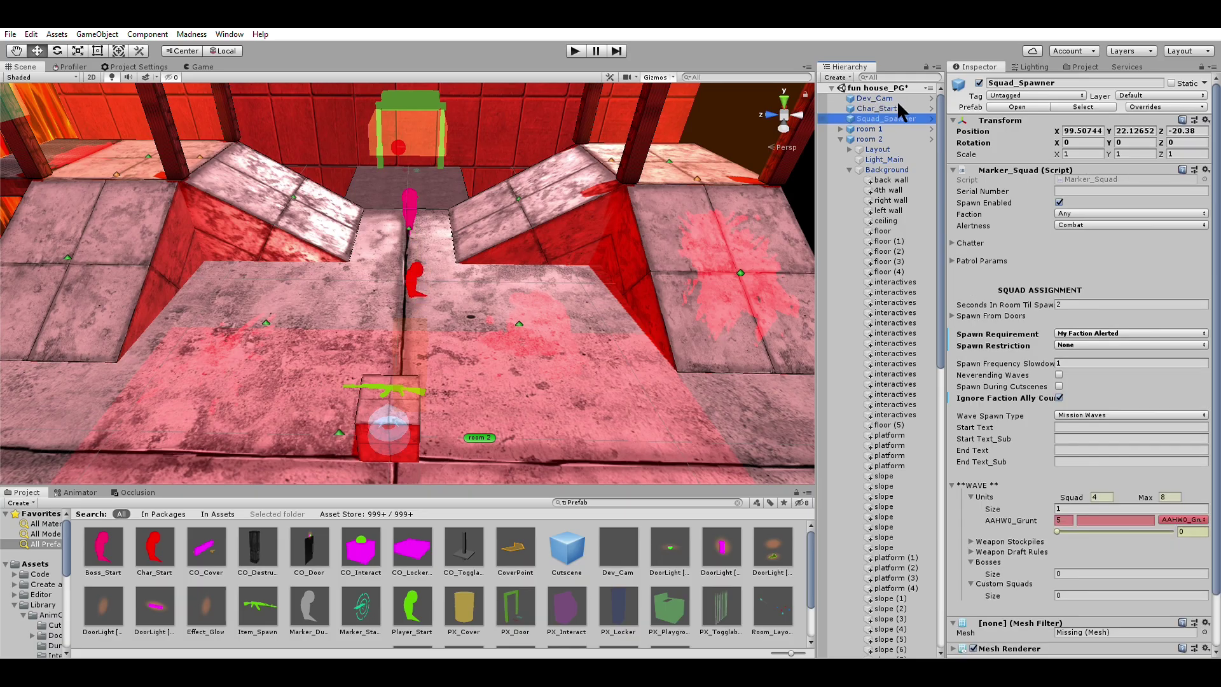
# - Set the Custom Squads size in the squad spawner's wave to 10
pyautogui.scroll(-3, 1165, 447)
pyautogui.click(1084, 537)
pyautogui.write('1')
pyautogui.press('Return')
pyautogui.scroll(-1, 1121, 536)
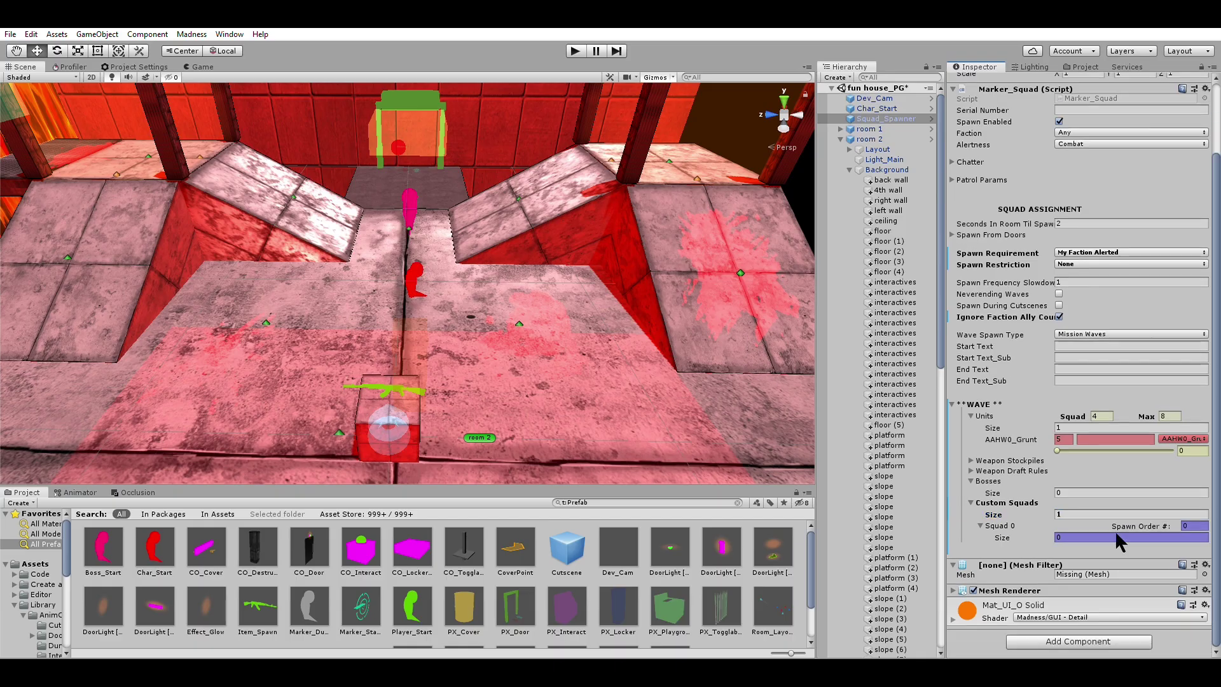
pyautogui.write('10')
pyautogui.press('Return')
pyautogui.scroll(-6, 1078, 512)
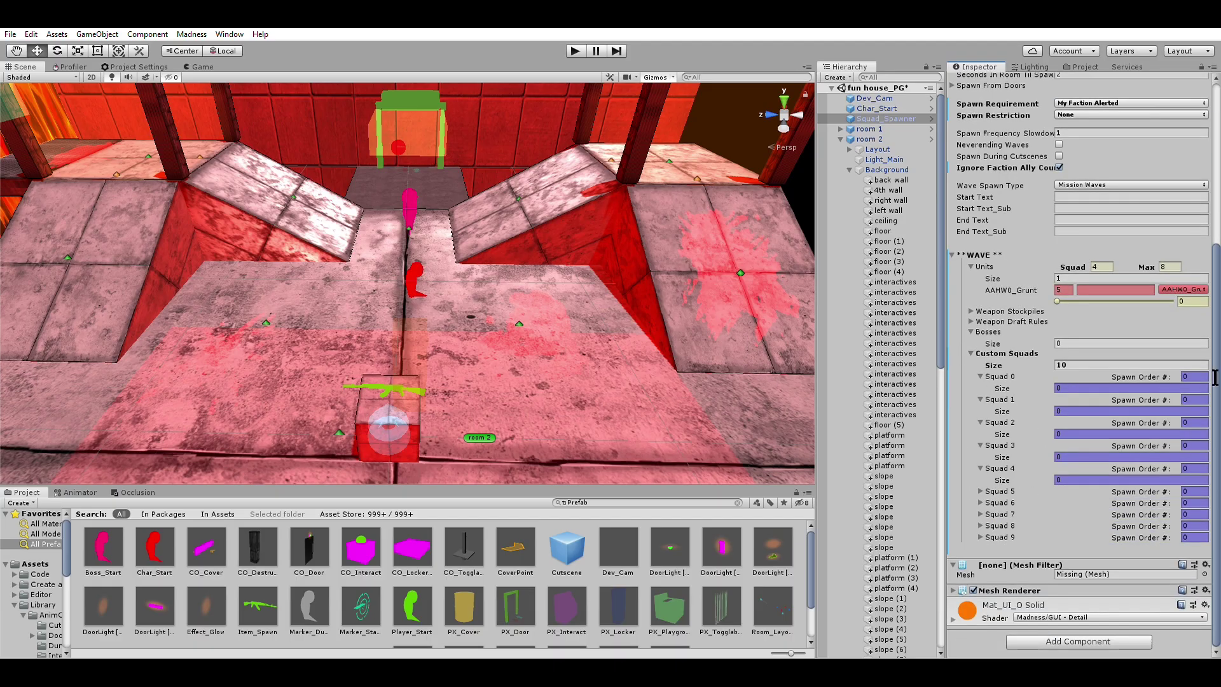
# - Set the spawn order numbers of Squad 0, Squad 1 and Squad 2 to 1, 2 and 3
pyautogui.click(1195, 377)
pyautogui.write('1')
pyautogui.click(1195, 400)
pyautogui.write('2')
pyautogui.click(1195, 423)
pyautogui.write('3')
# - Set Squad 0's size to 10 and look over the serial, weapon and gear fields of its unit entries
pyautogui.click(1091, 388)
pyautogui.press('Return')
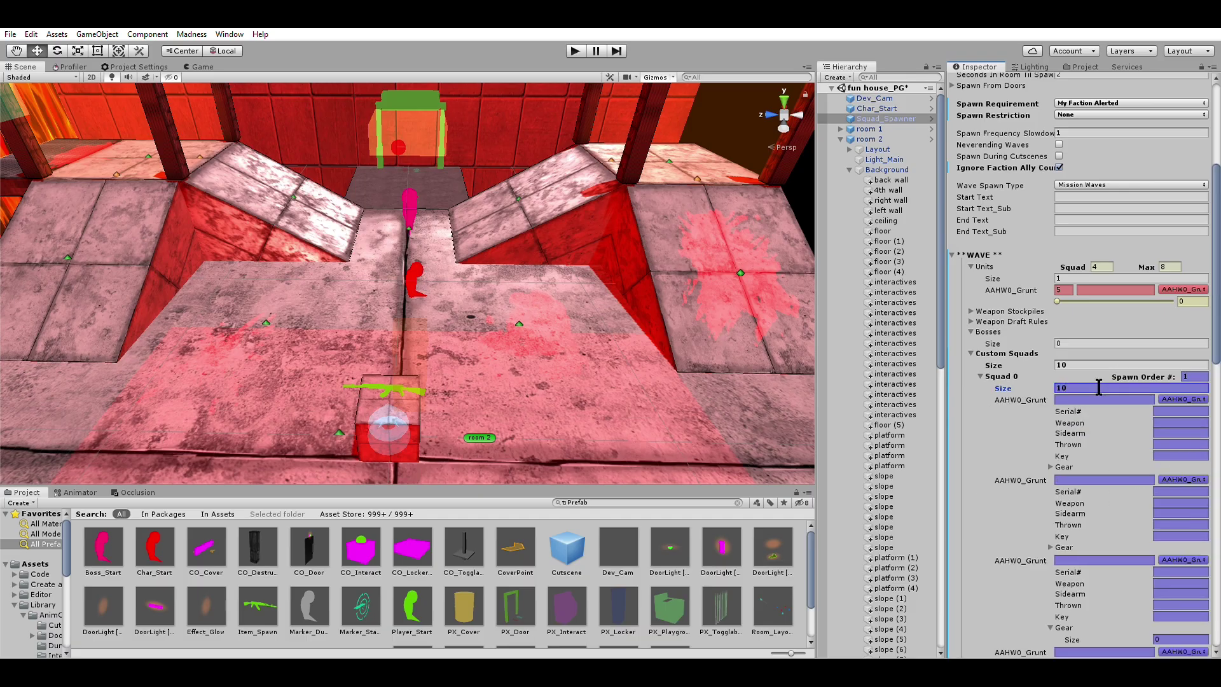
pyautogui.scroll(-15, 1017, 381)
pyautogui.scroll(15, 1075, 419)
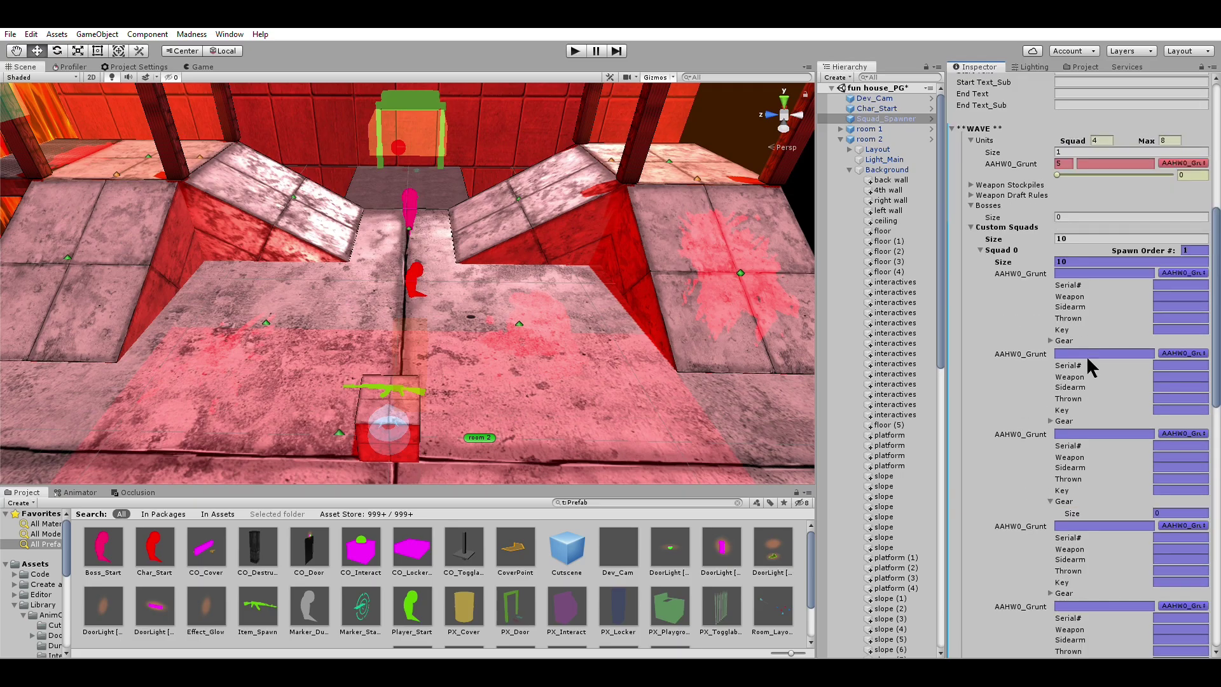
pyautogui.scroll(-12, 1123, 349)
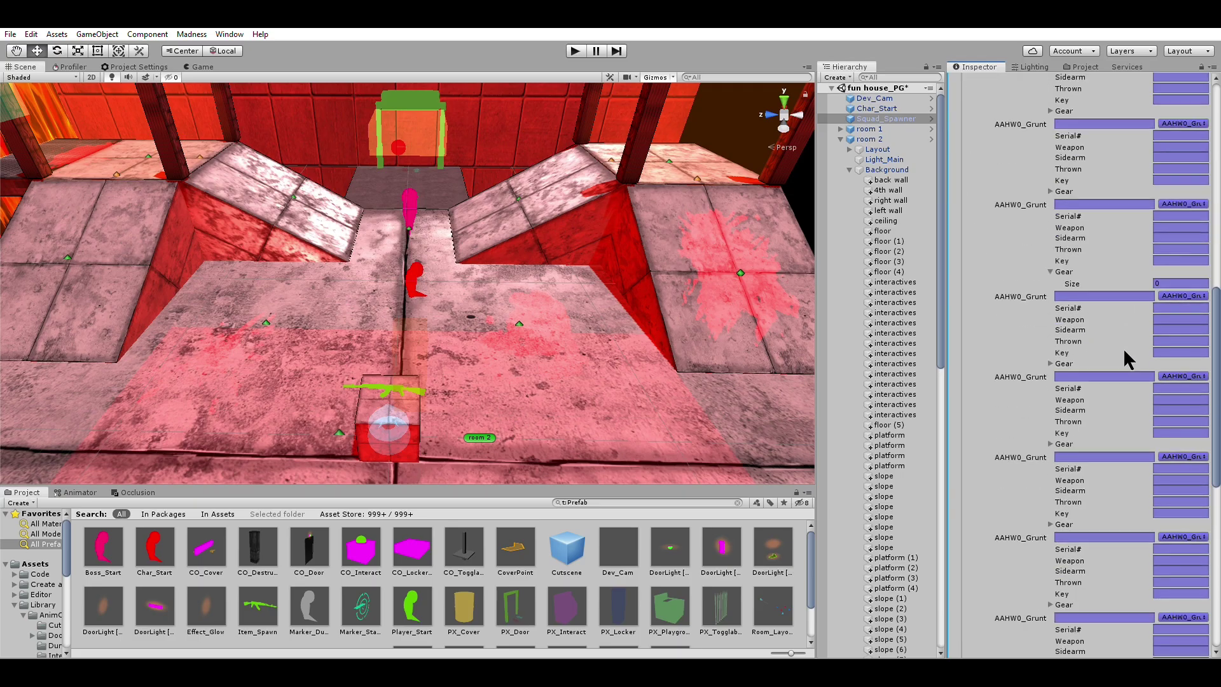
pyautogui.scroll(15, 1133, 425)
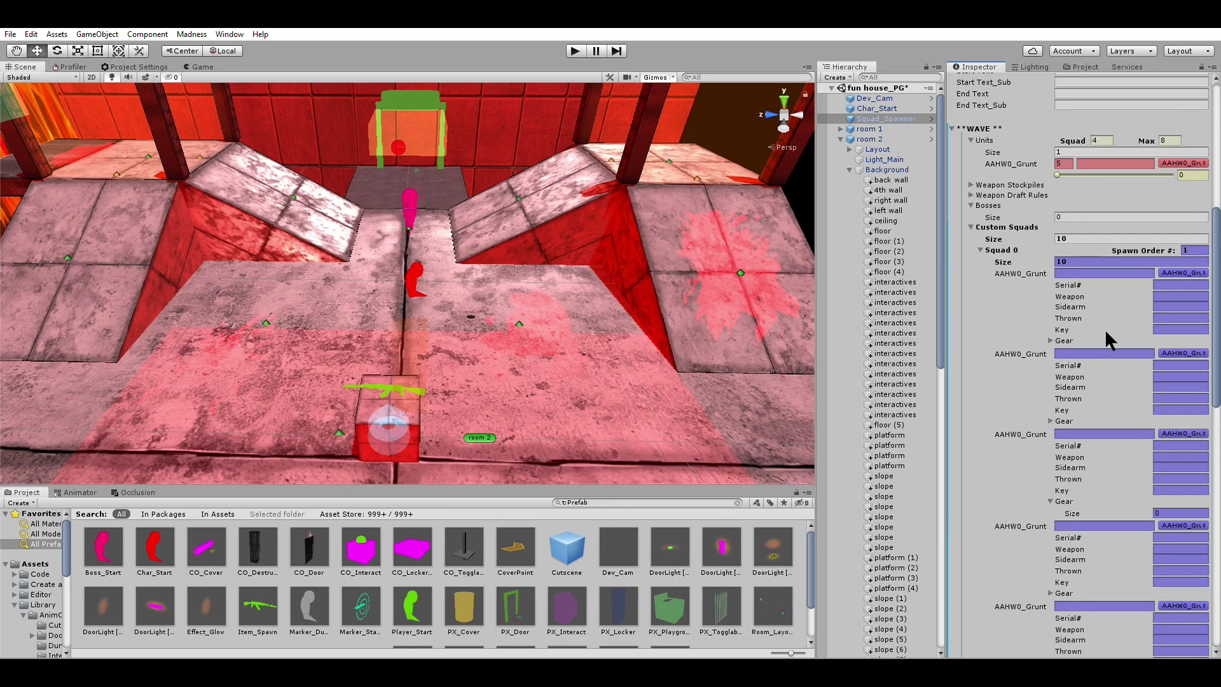
pyautogui.scroll(-3, 1104, 329)
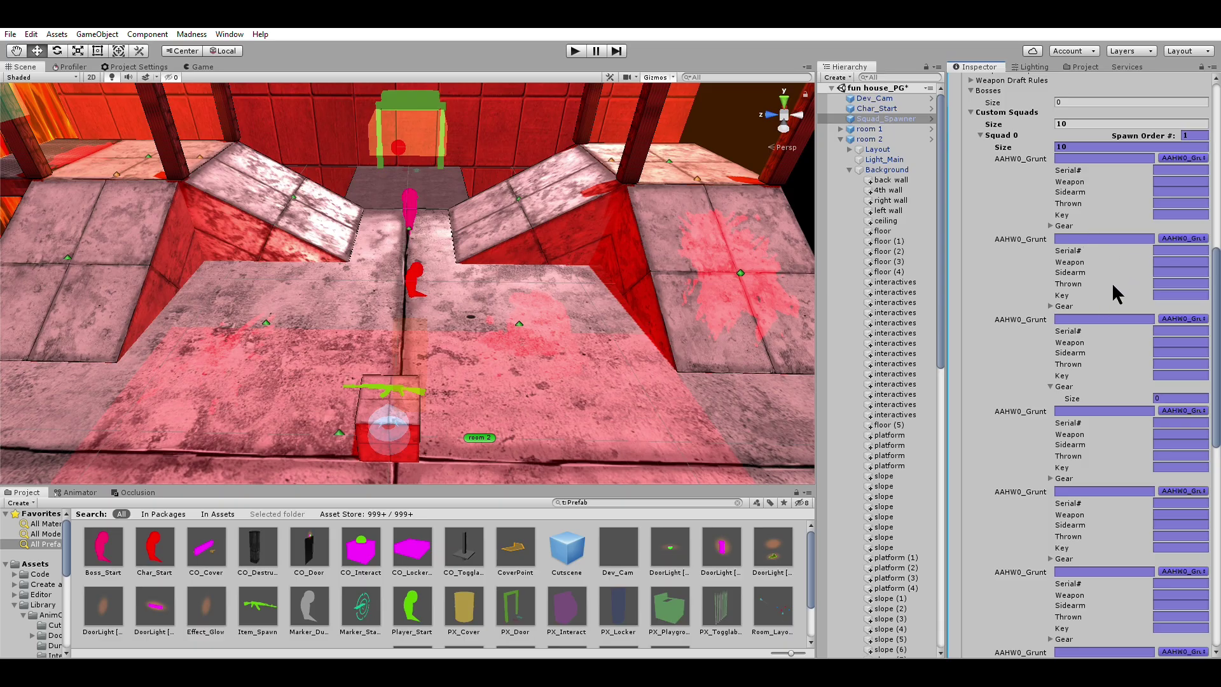
pyautogui.scroll(3, 1109, 297)
pyautogui.click(1095, 162)
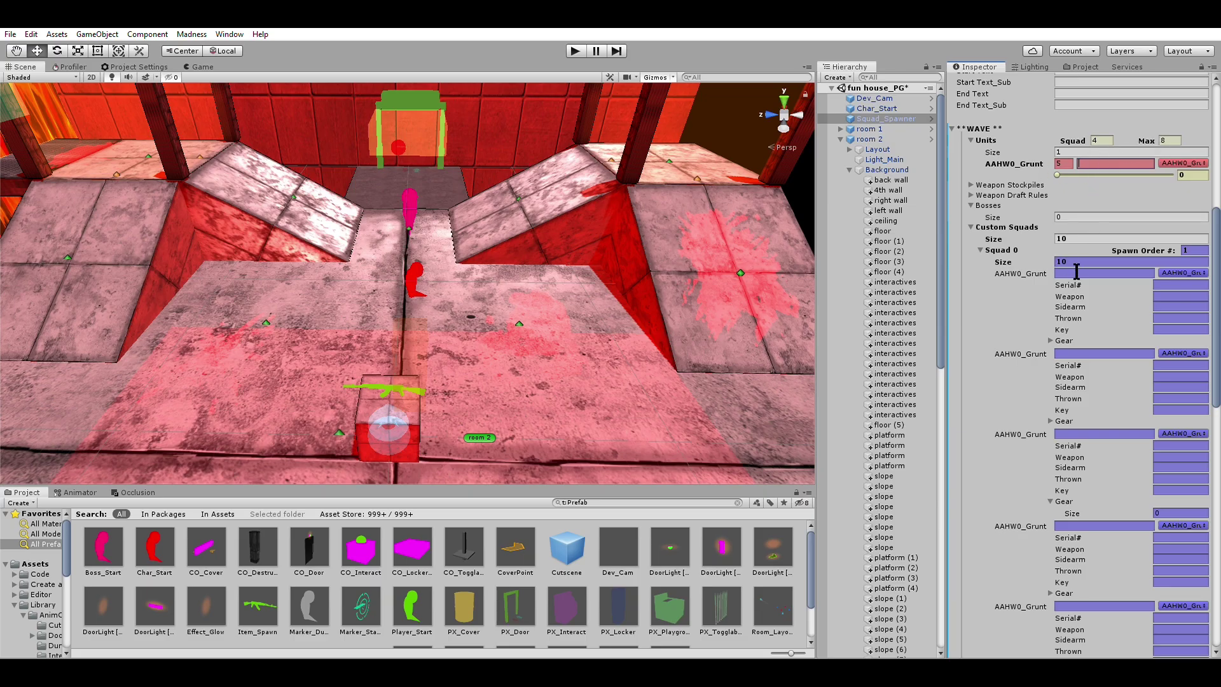
# - Delete the Char_Start marker from the scene and reselect the squad spawner
pyautogui.scroll(-9, 1047, 257)
pyautogui.scroll(6, 1047, 257)
pyautogui.scroll(3, 1082, 282)
pyautogui.click(887, 108)
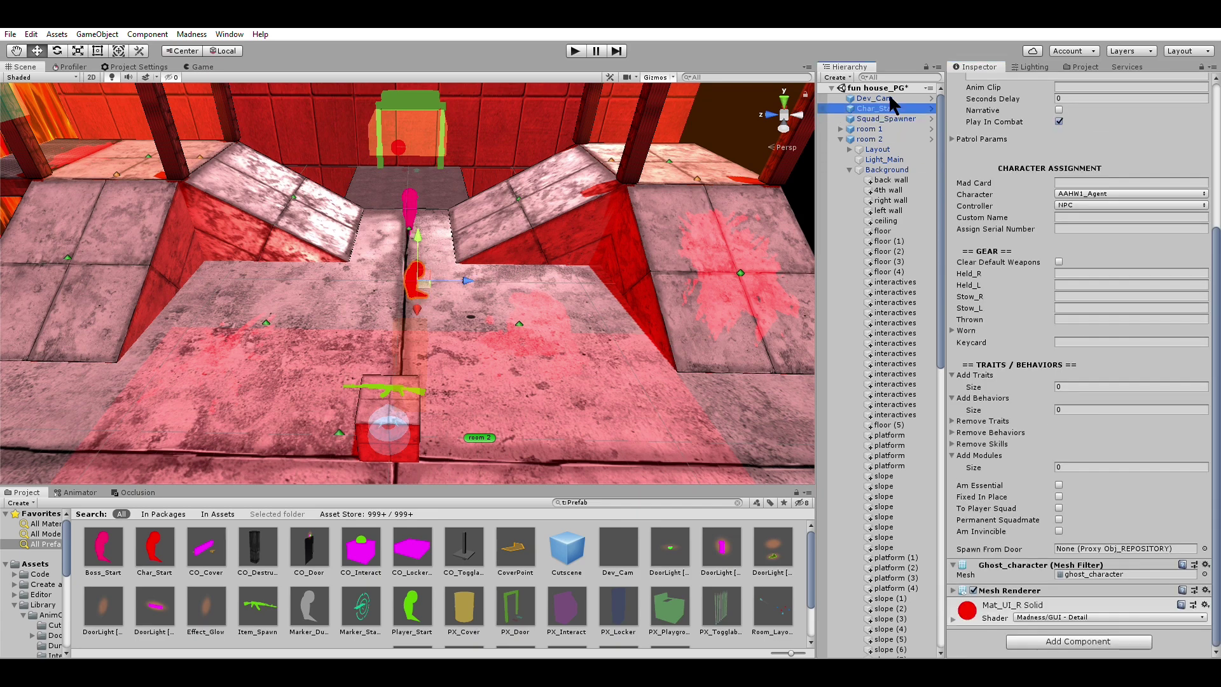
pyautogui.press('Delete')
pyautogui.click(883, 108)
# - Set the weapons of the first two Ghost units in Squad 0 to R_M32 and R_PKM
pyautogui.scroll(-15, 1089, 460)
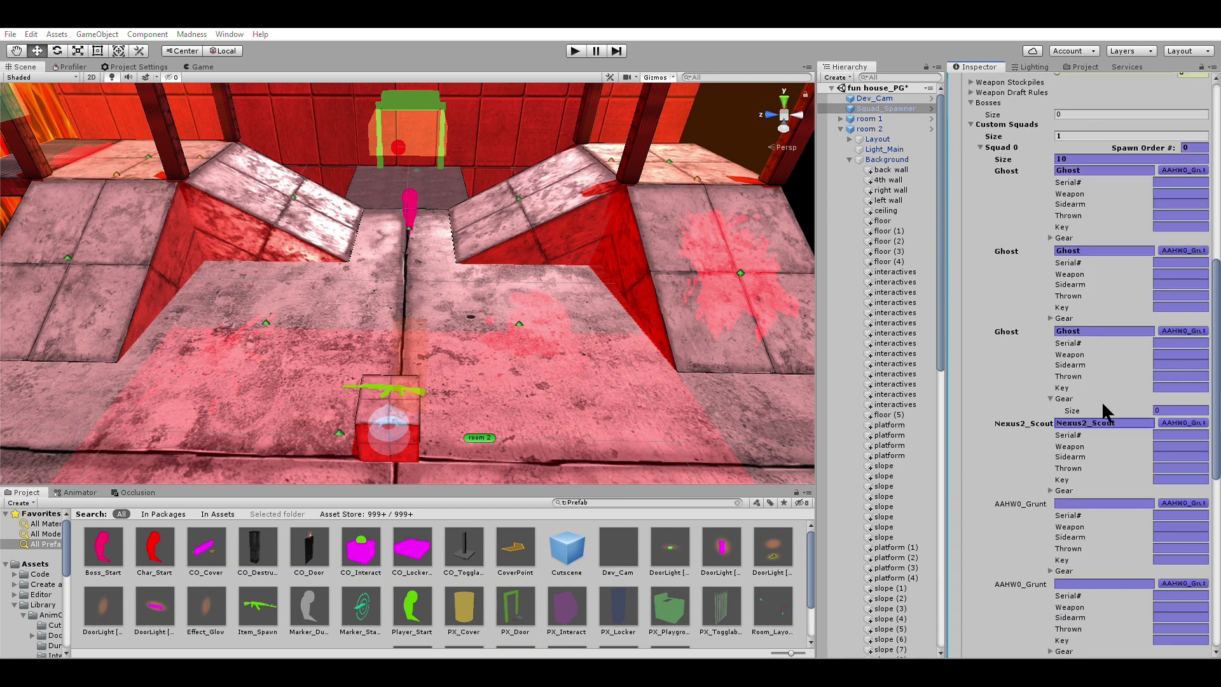
pyautogui.scroll(-5, 1106, 410)
pyautogui.scroll(-1, 1090, 414)
pyautogui.scroll(1, 1101, 299)
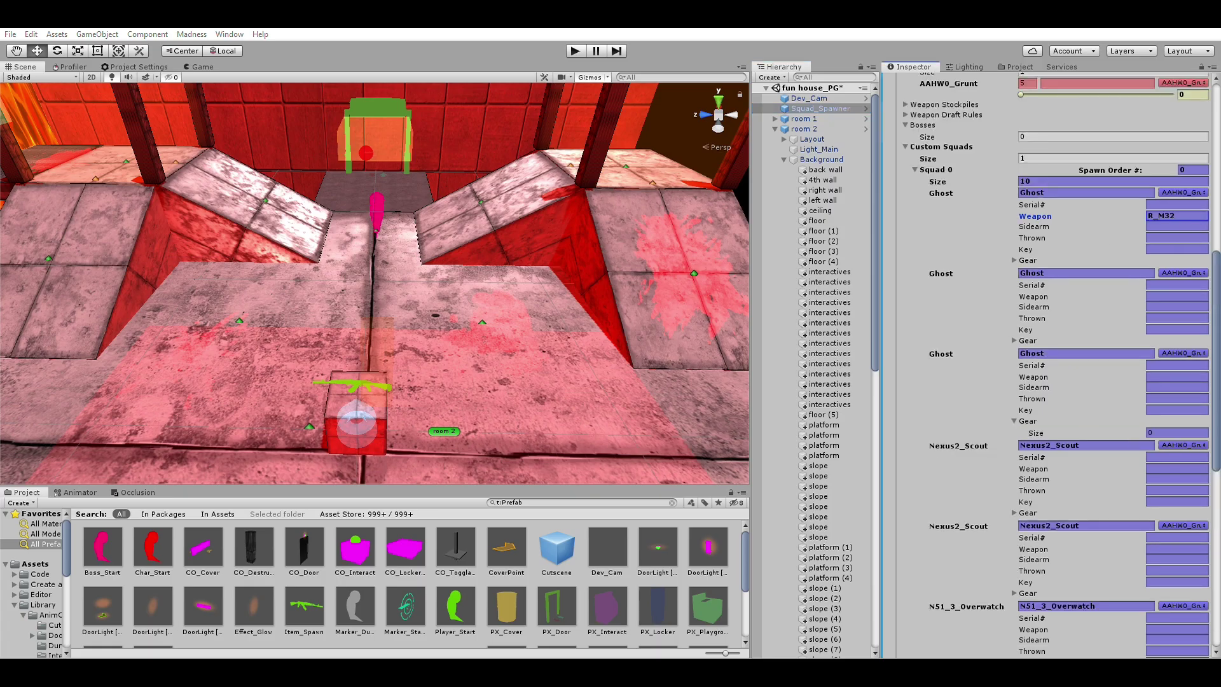
pyautogui.click(1197, 297)
pyautogui.write('R_M32')
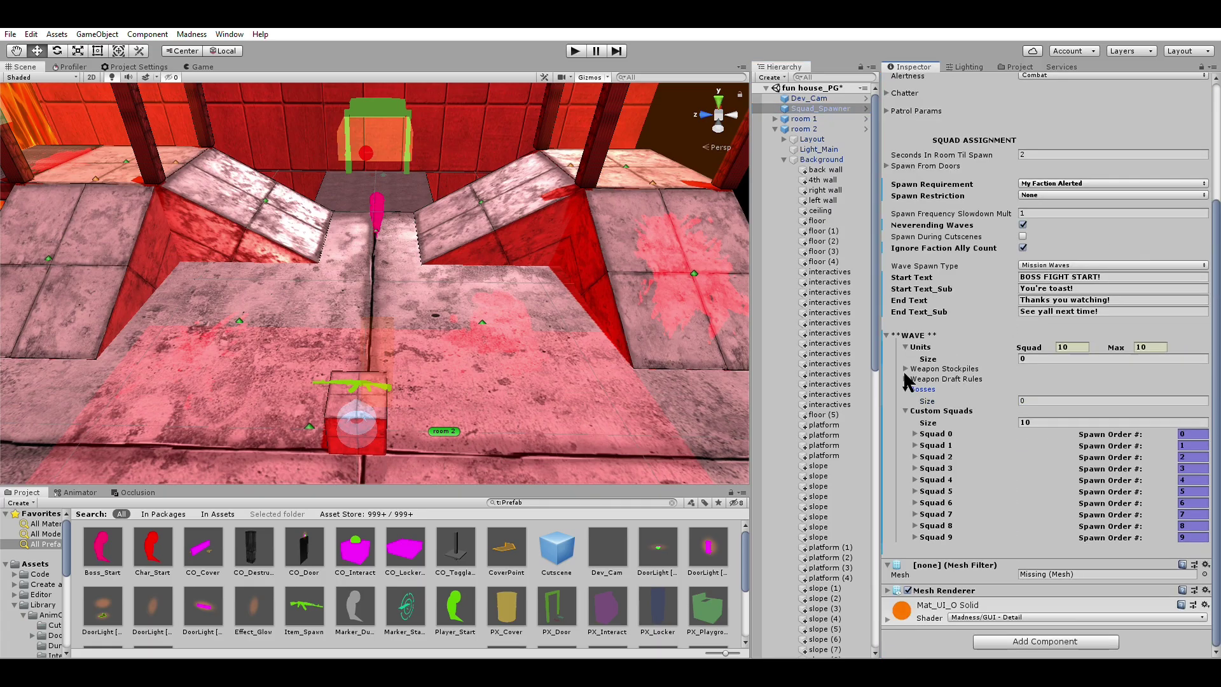
# - Collapse the wave's Bosses and Custom Squads lists and move the squad spawner into the Characters group of room 2
pyautogui.click(906, 389)
pyautogui.scroll(4, 1075, 270)
pyautogui.scroll(-4, 1074, 269)
pyautogui.click(932, 408)
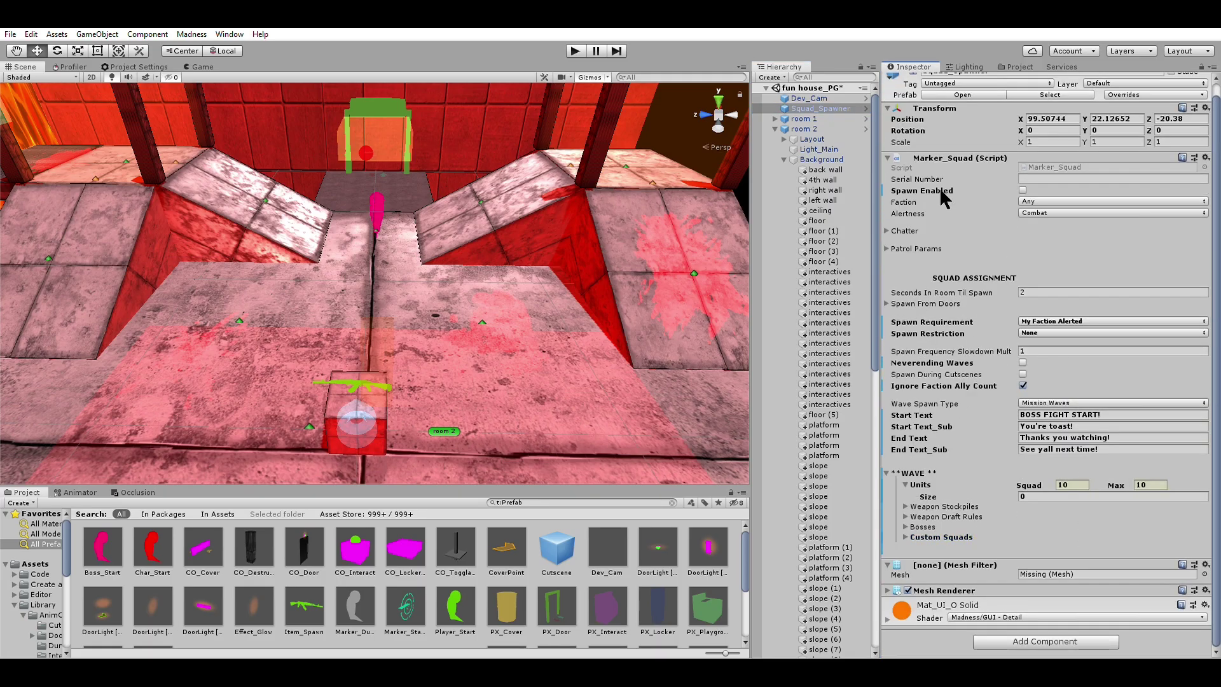
pyautogui.moveTo(821, 109); pyautogui.dragTo(829, 152)
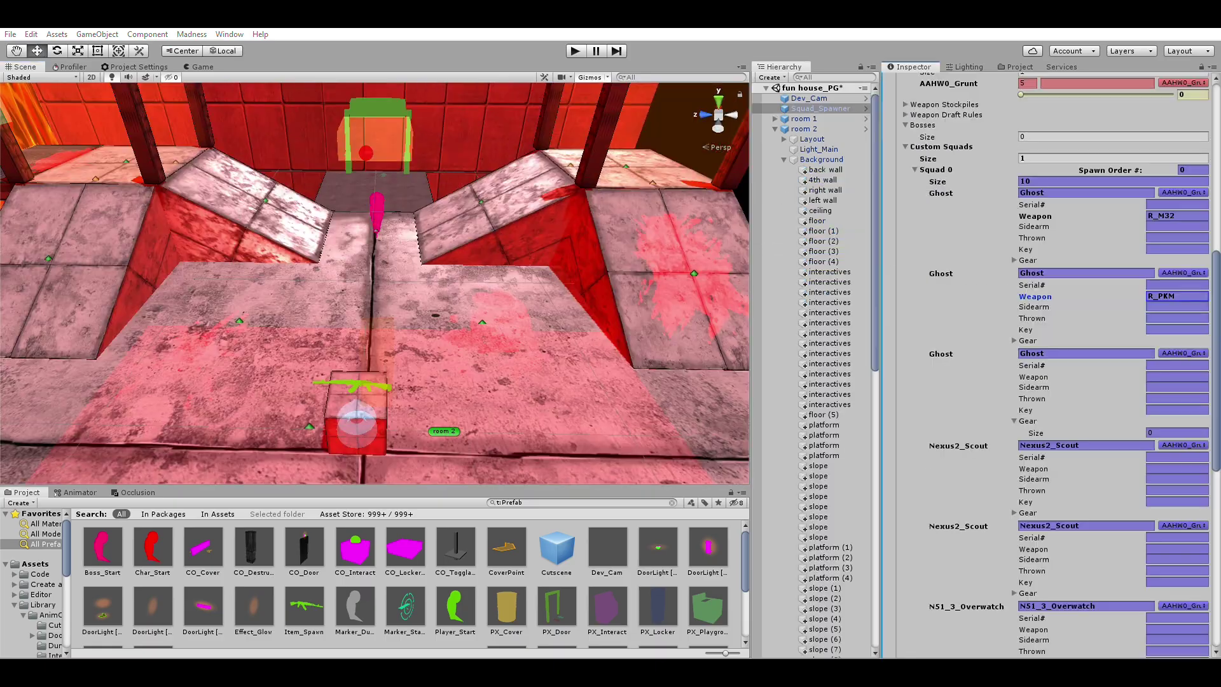
pyautogui.scroll(6, 1138, 194)
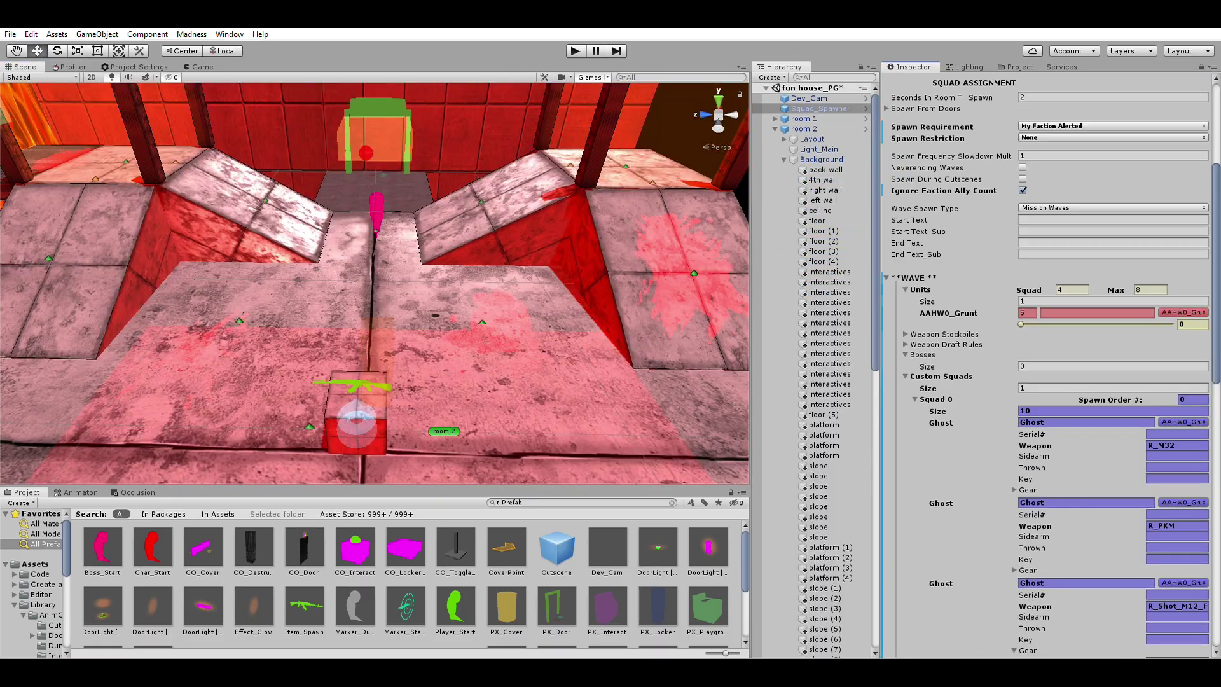
pyautogui.click(915, 399)
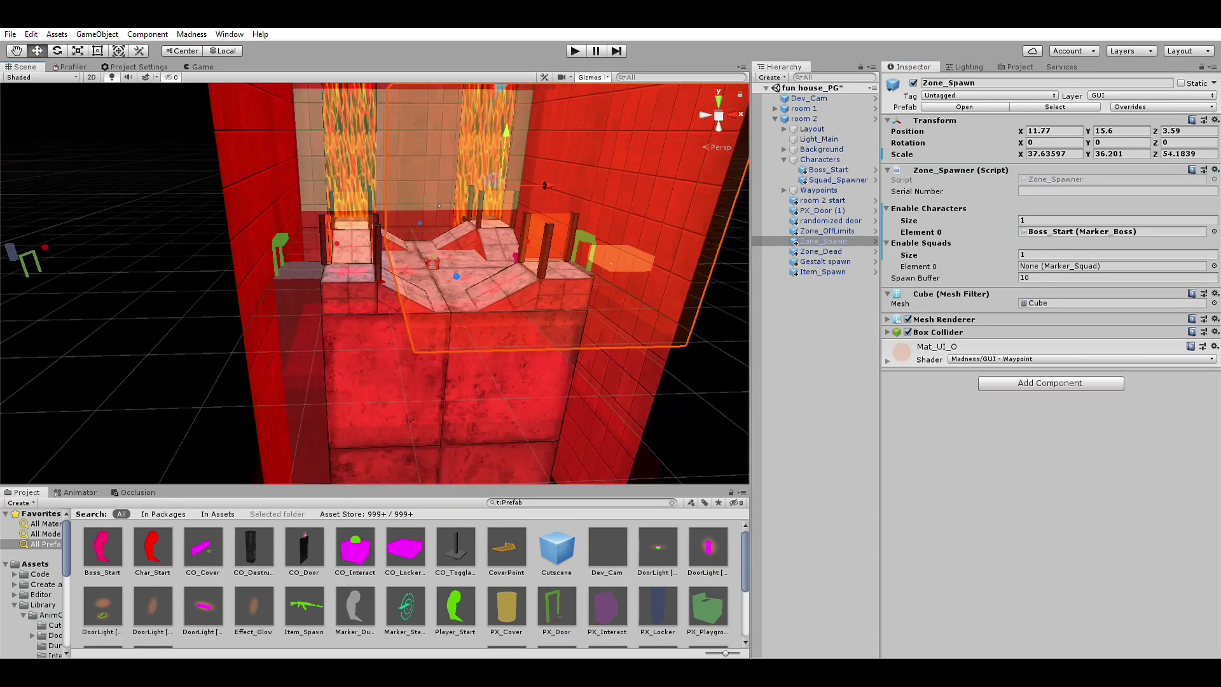
# - Place a Marker_Dummy prefab on the floor of room 2 near the central crate
pyautogui.keyDown('alt'); pyautogui.moveTo(299, 356); pyautogui.dragTo(329, 342, button='right'); pyautogui.keyUp('alt')
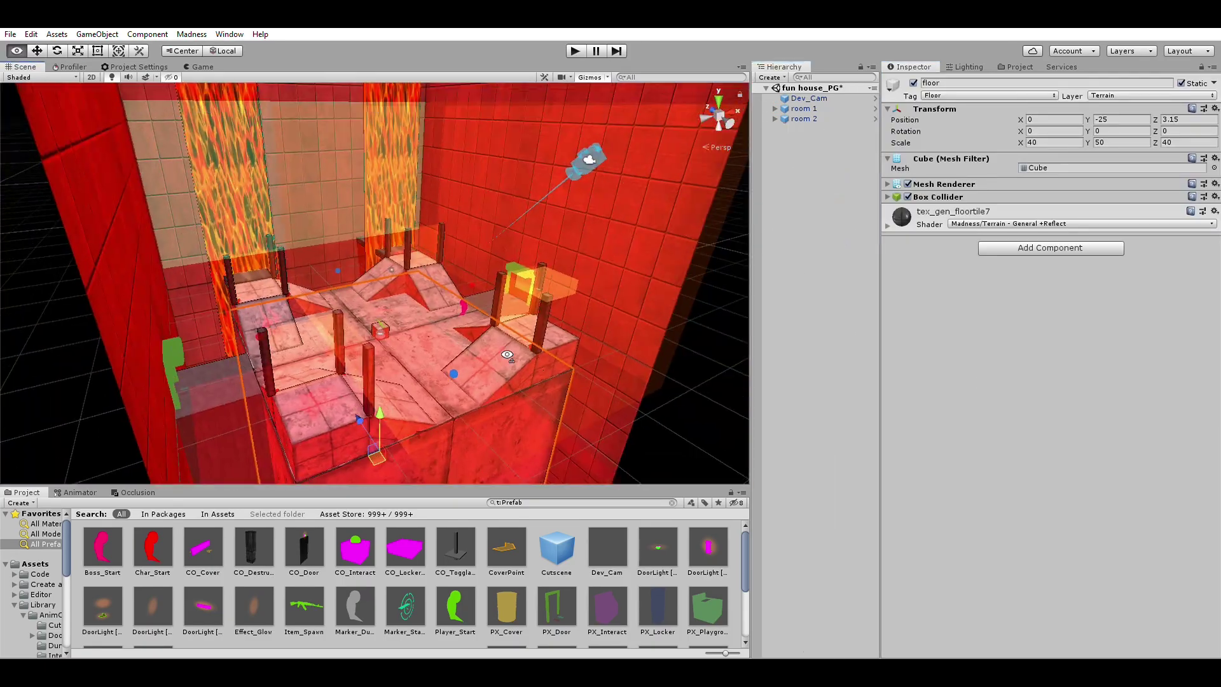
pyautogui.keyDown('alt'); pyautogui.moveTo(329, 342); pyautogui.dragTo(353, 285); pyautogui.keyUp('alt')
pyautogui.scroll(-3, 352, 284)
pyautogui.click(696, 365)
pyautogui.scroll(15, 589, 299)
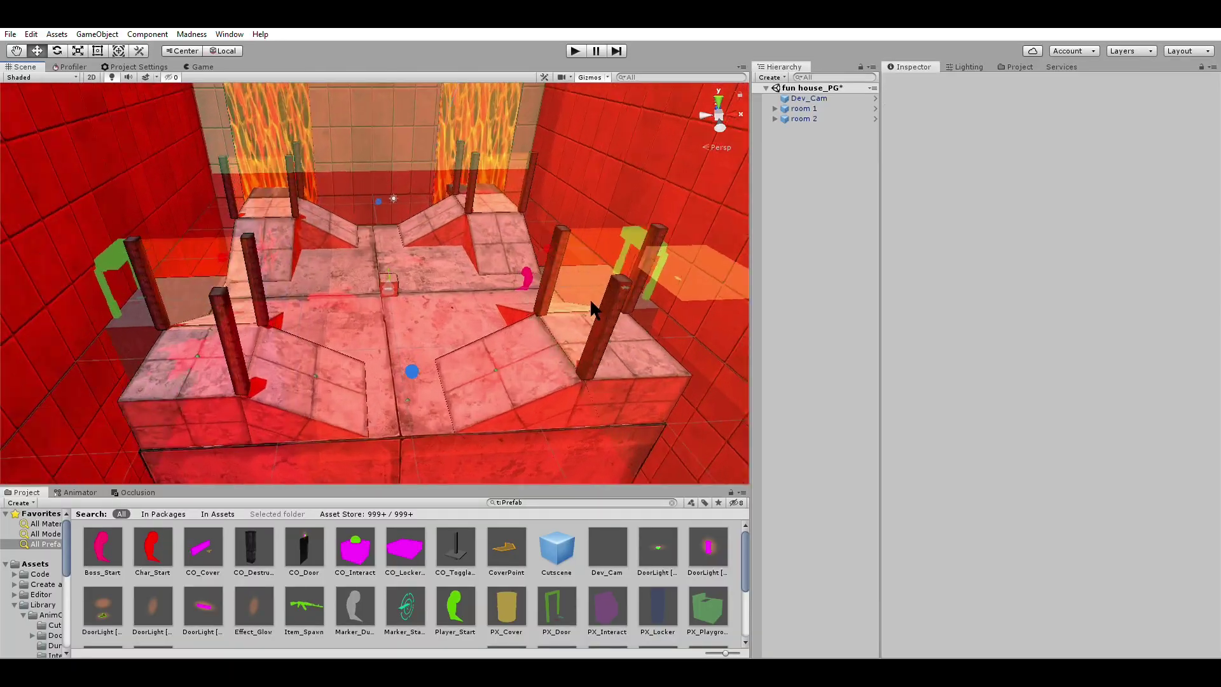
pyautogui.moveTo(546, 261); pyautogui.dragTo(505, 242, button='middle')
pyautogui.keyDown('alt'); pyautogui.moveTo(505, 242); pyautogui.dragTo(466, 283); pyautogui.keyUp('alt')
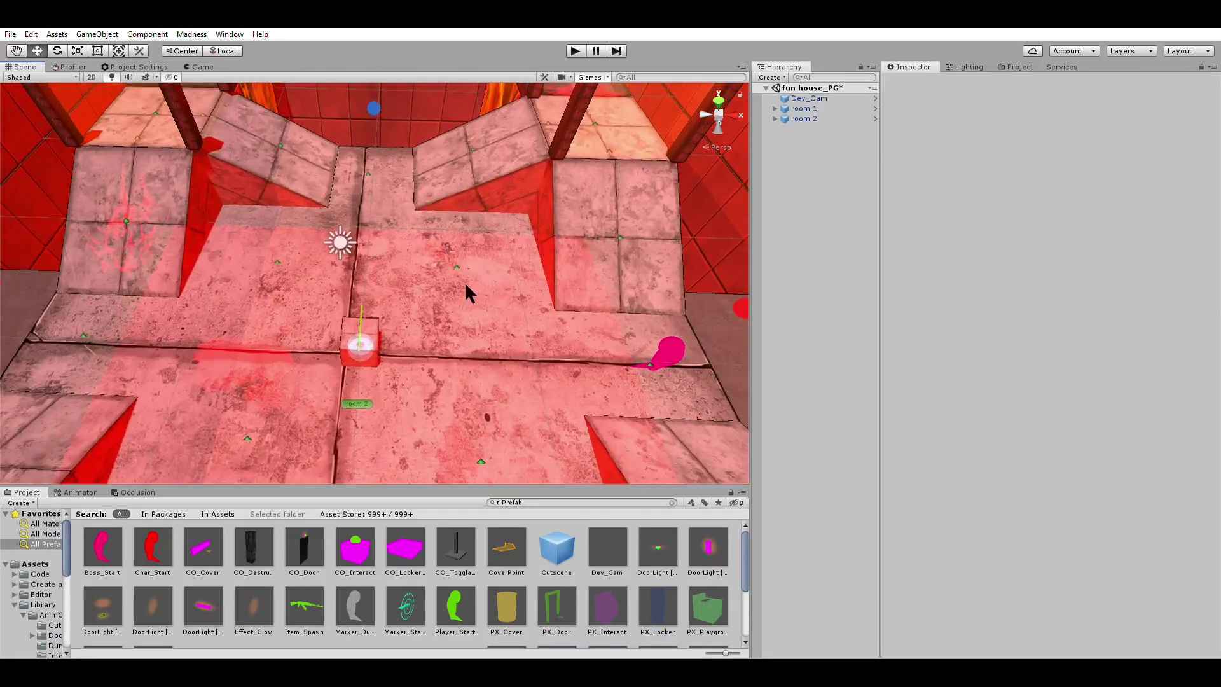
pyautogui.scroll(-2, 464, 284)
pyautogui.moveTo(353, 595); pyautogui.dragTo(448, 268)
pyautogui.scroll(10, 436, 291)
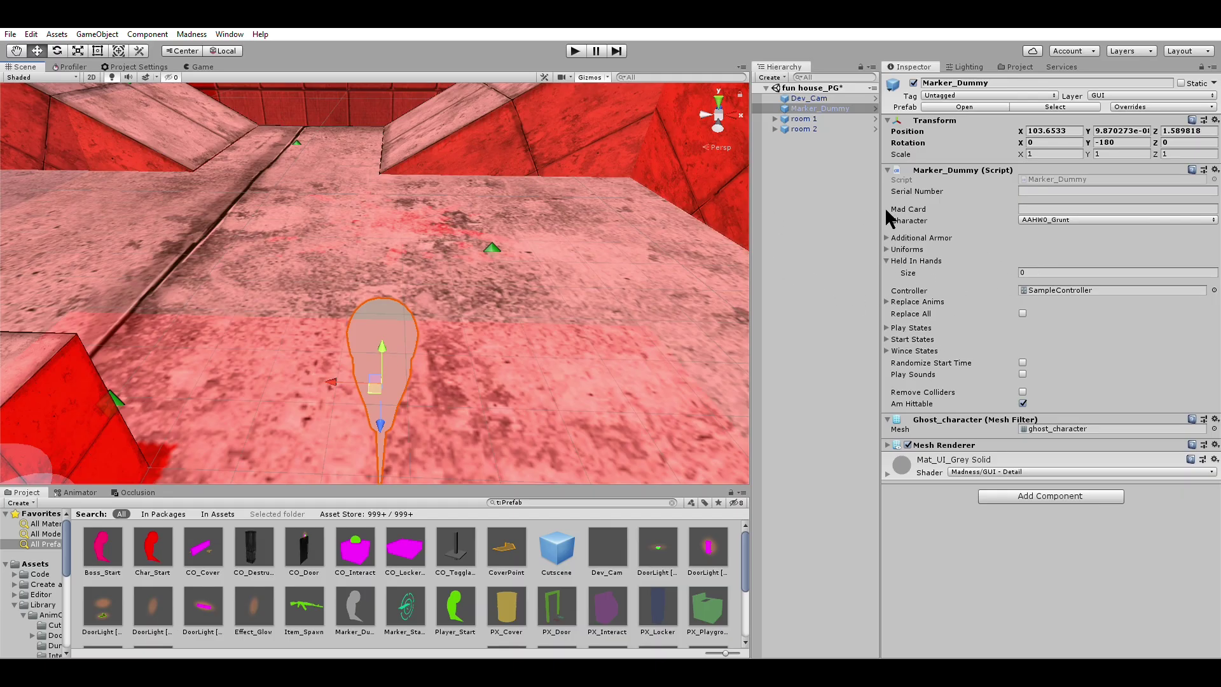
# - Check the dummy's Replace Anims list and set its Additional Armor size to 3
pyautogui.click(890, 301)
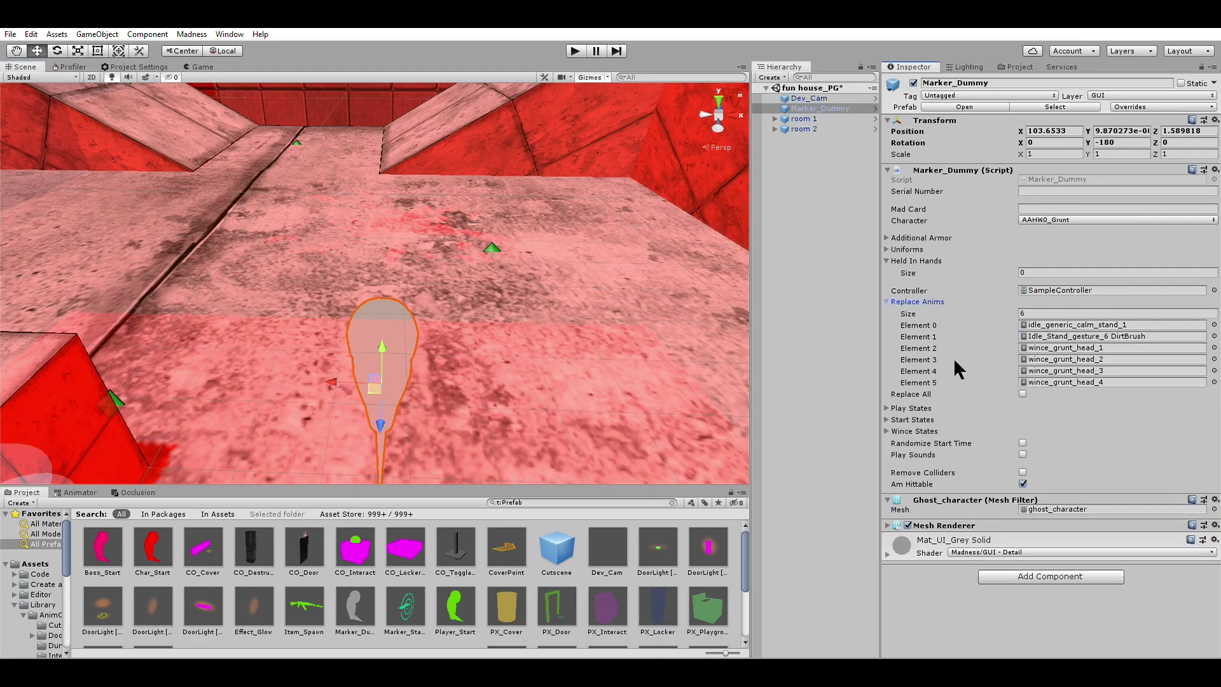
pyautogui.click(887, 301)
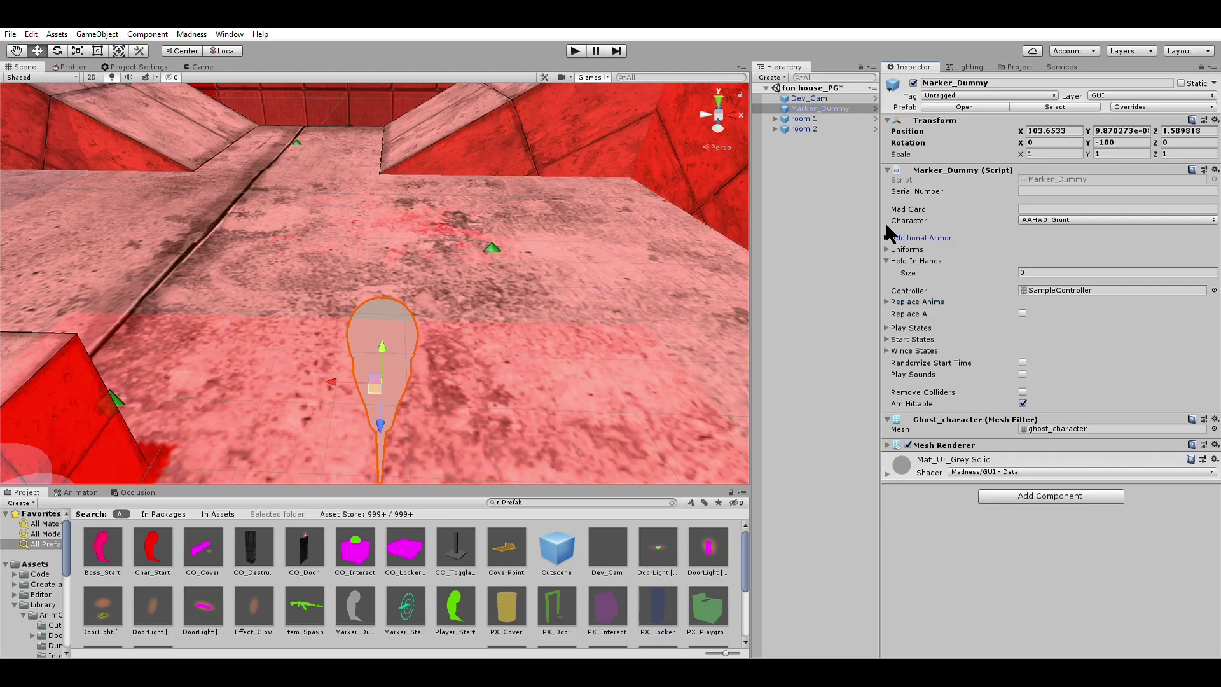
pyautogui.click(887, 238)
pyautogui.click(1033, 249)
pyautogui.write('3')
pyautogui.press('Return')
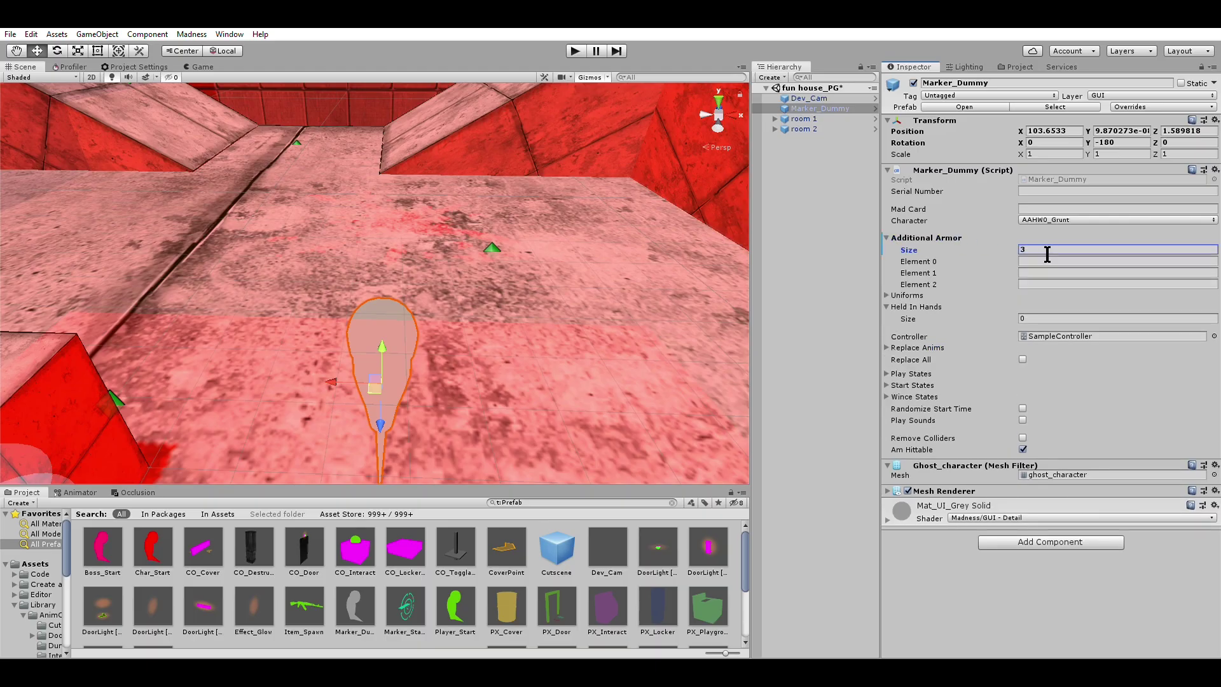
# - Expand the dummy's Uniforms list, try a size of 6 and reduce it to 1
pyautogui.click(886, 293)
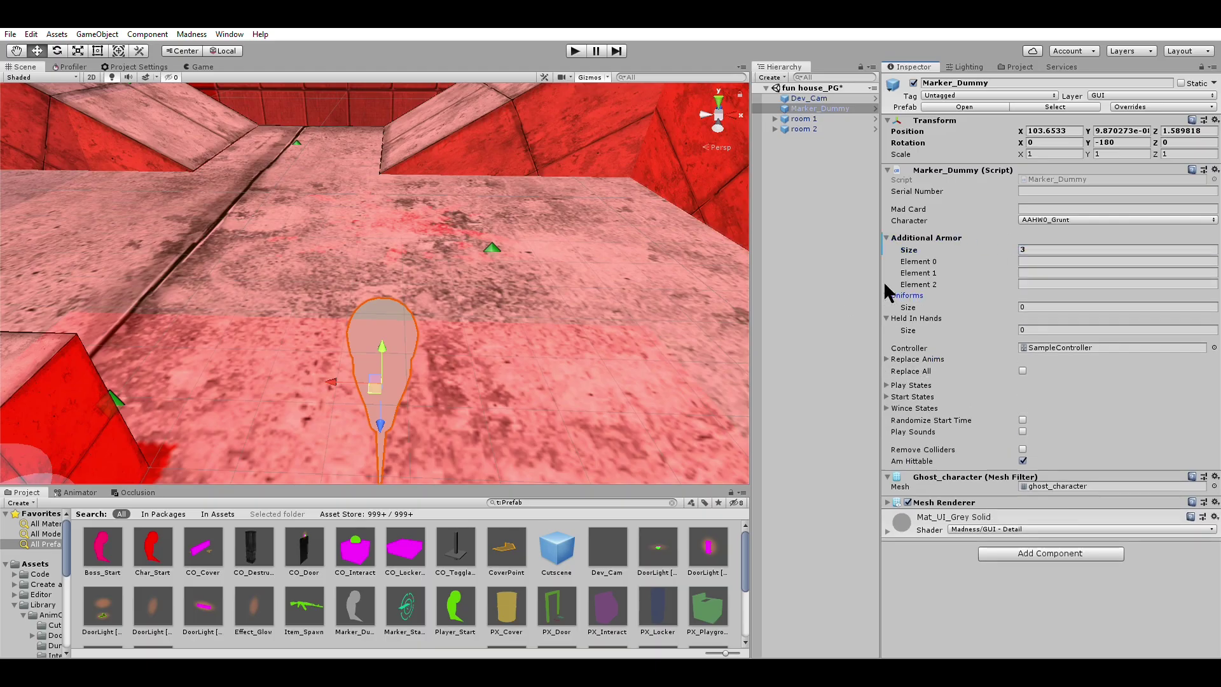
pyautogui.click(1051, 307)
pyautogui.write('6')
pyautogui.press('Return')
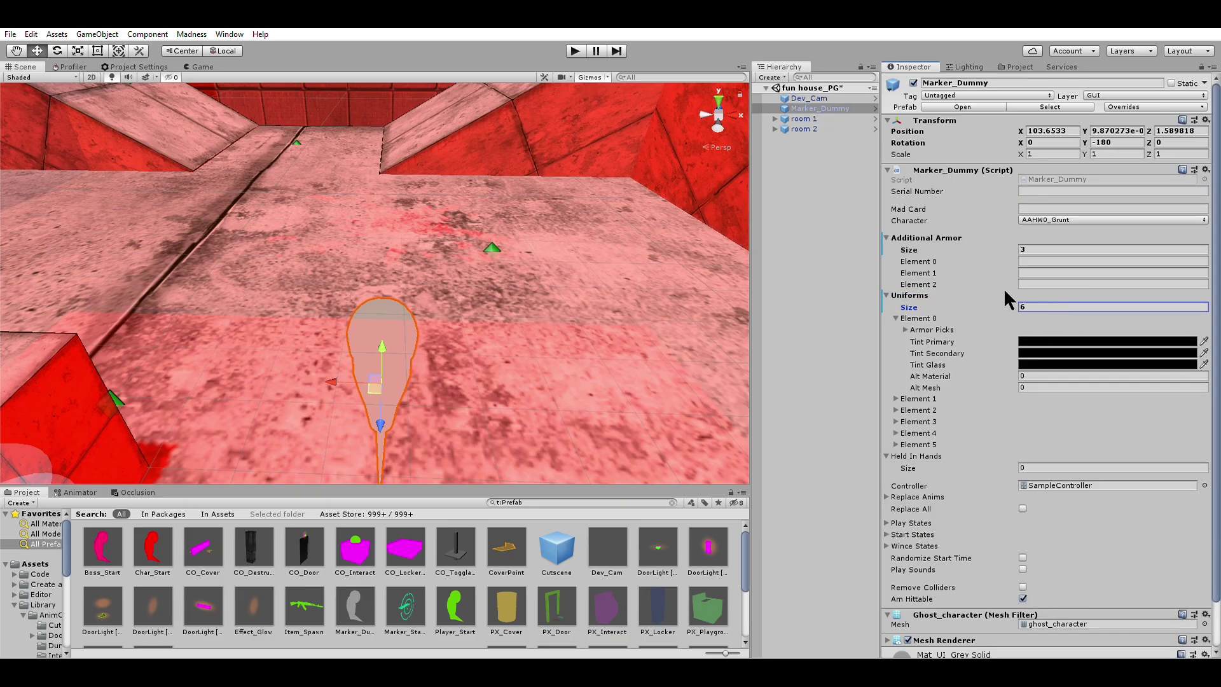
pyautogui.write('1')
pyautogui.press('Return')
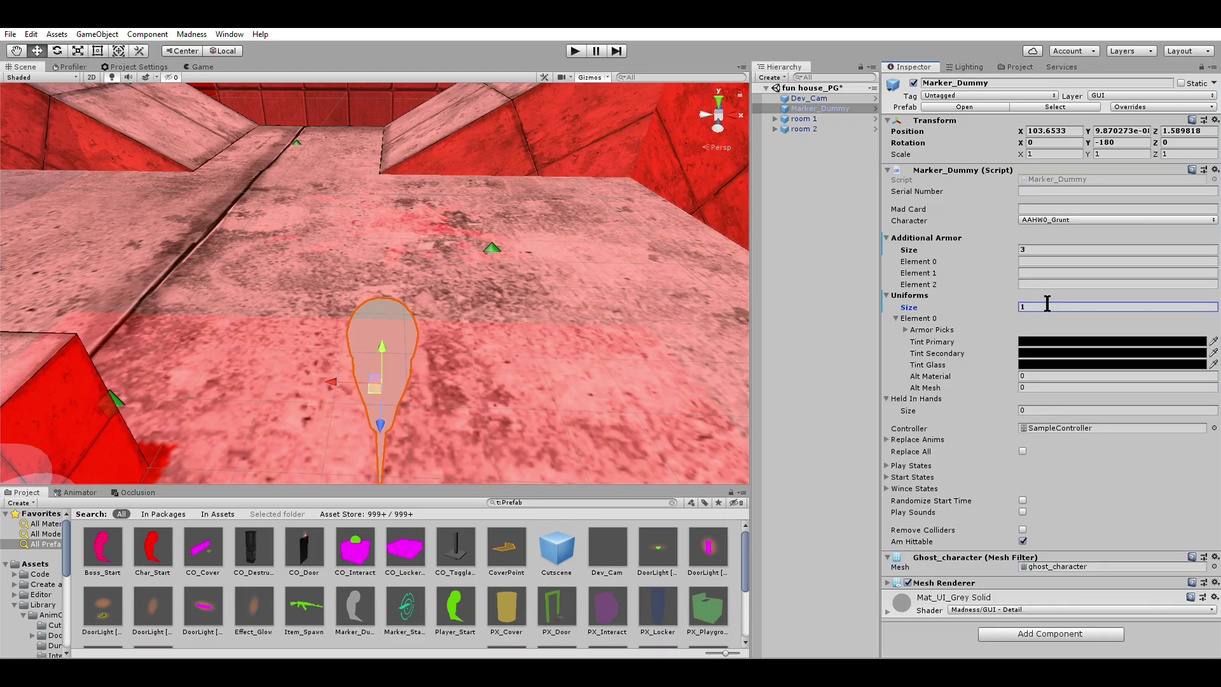
# - Set the Armor Picks size of the dummy's uniform Element 0 to 7
pyautogui.click(907, 328)
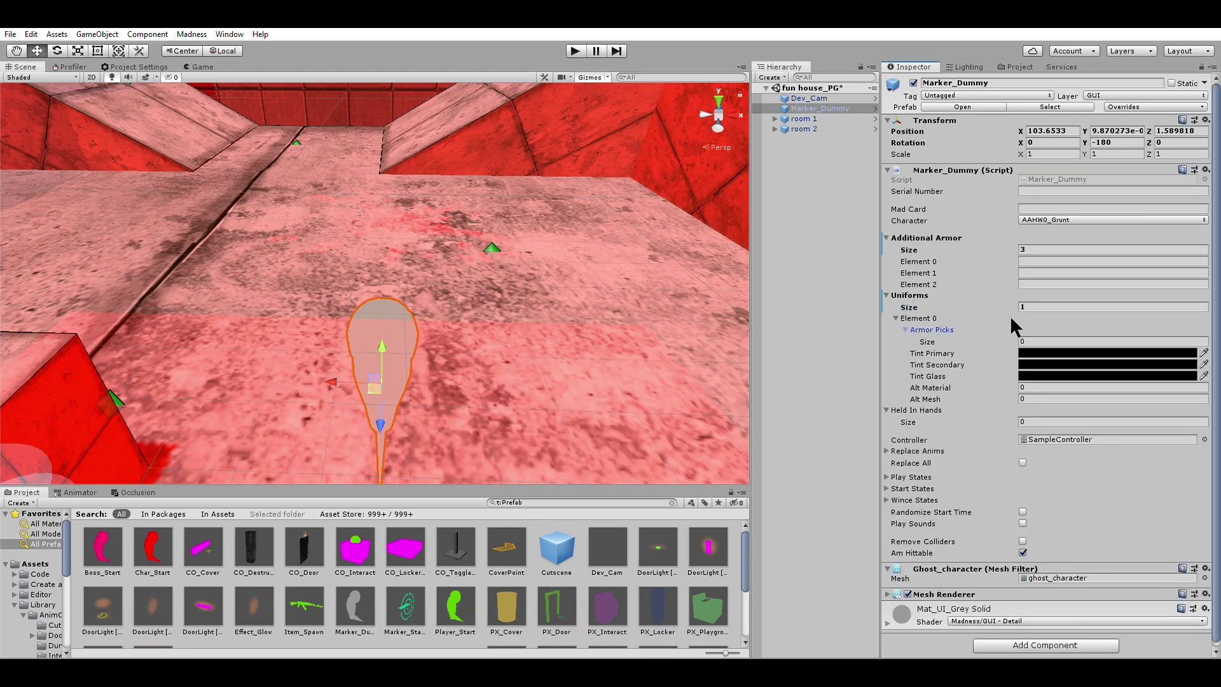
pyautogui.click(1040, 339)
pyautogui.write('7')
pyautogui.press('Return')
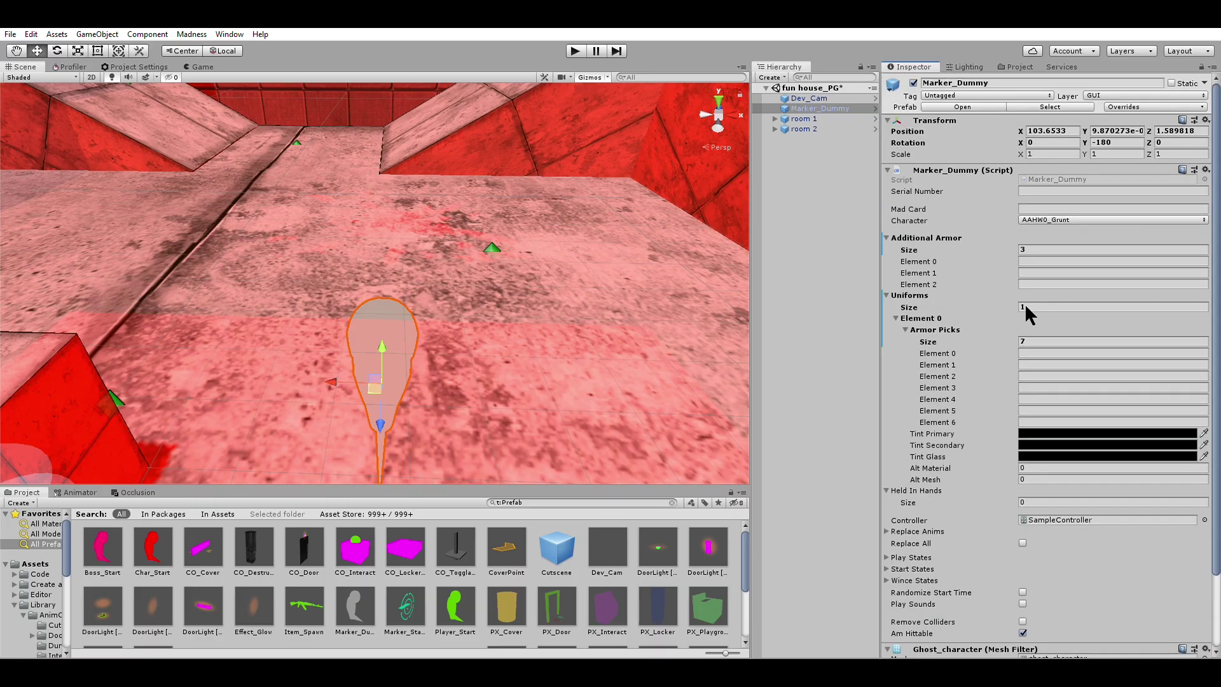
# - Toggle the dummy's Remove Colliders option and delete the dummy marker from the scene
pyautogui.scroll(-3, 1011, 502)
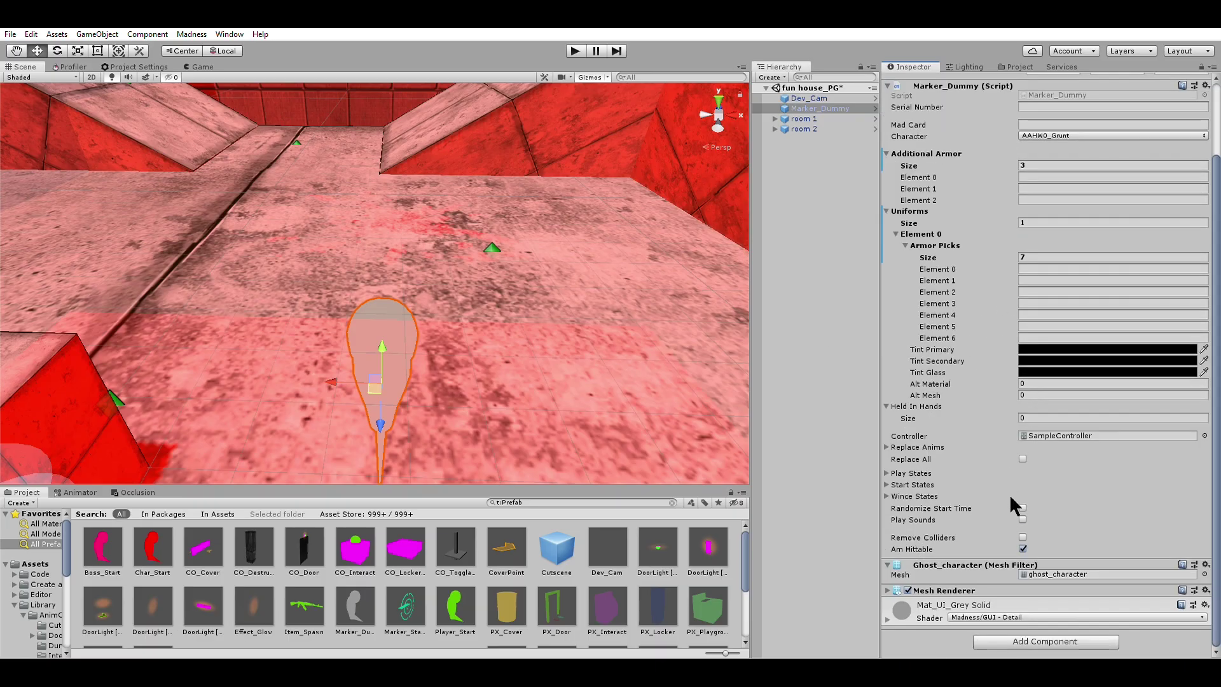
pyautogui.click(1022, 534)
pyautogui.click(1025, 527)
pyautogui.press('Tab')
pyautogui.scroll(-8, 536, 360)
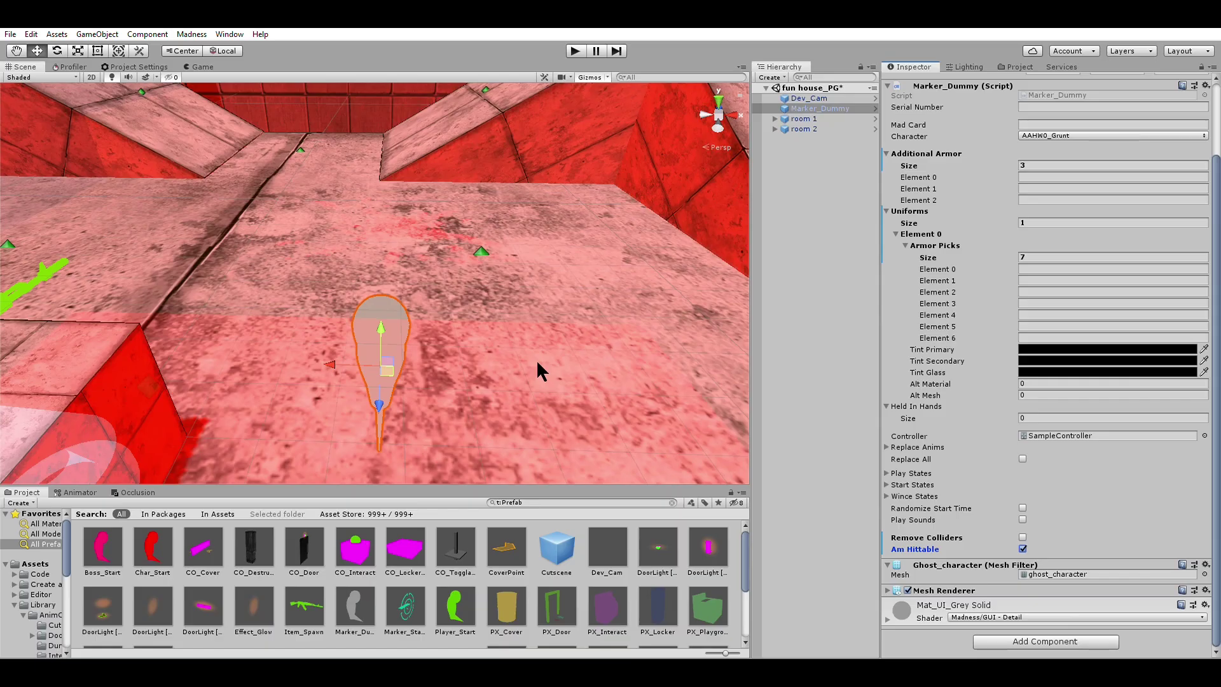
pyautogui.click(784, 196)
pyautogui.press('Delete')
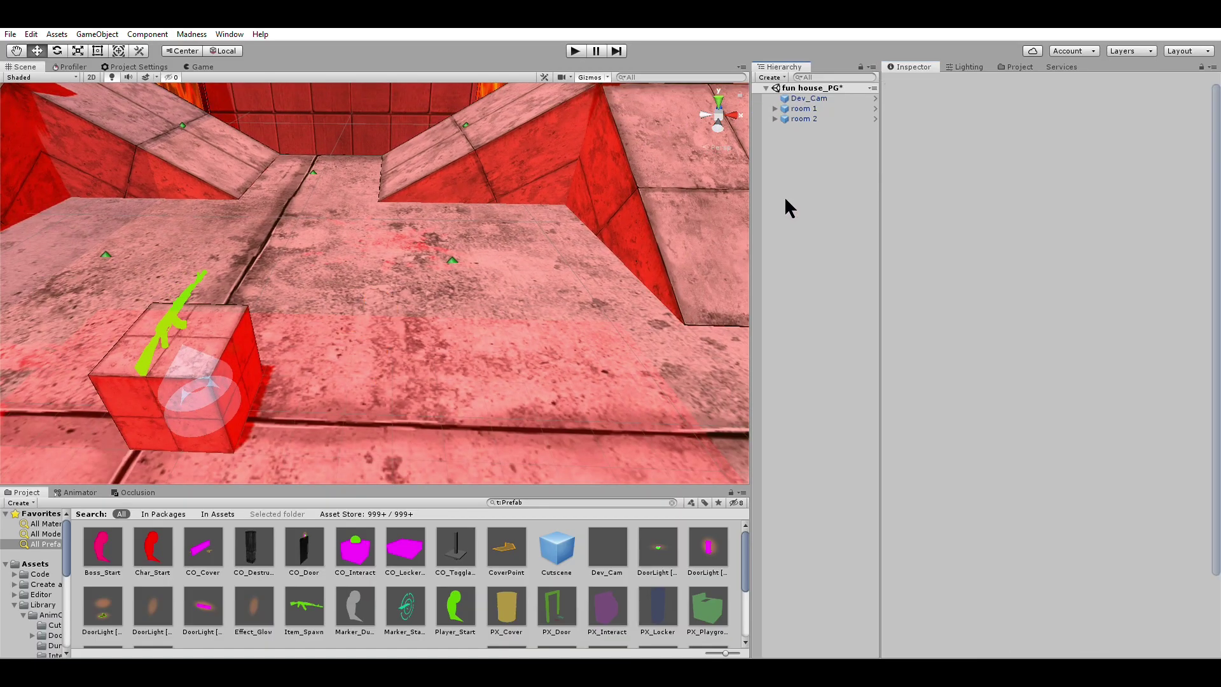
# - Place a PX_Cover barrel beside the central crate, check its cover settings and delete it
pyautogui.scroll(3, 474, 311)
pyautogui.scroll(-10, 472, 316)
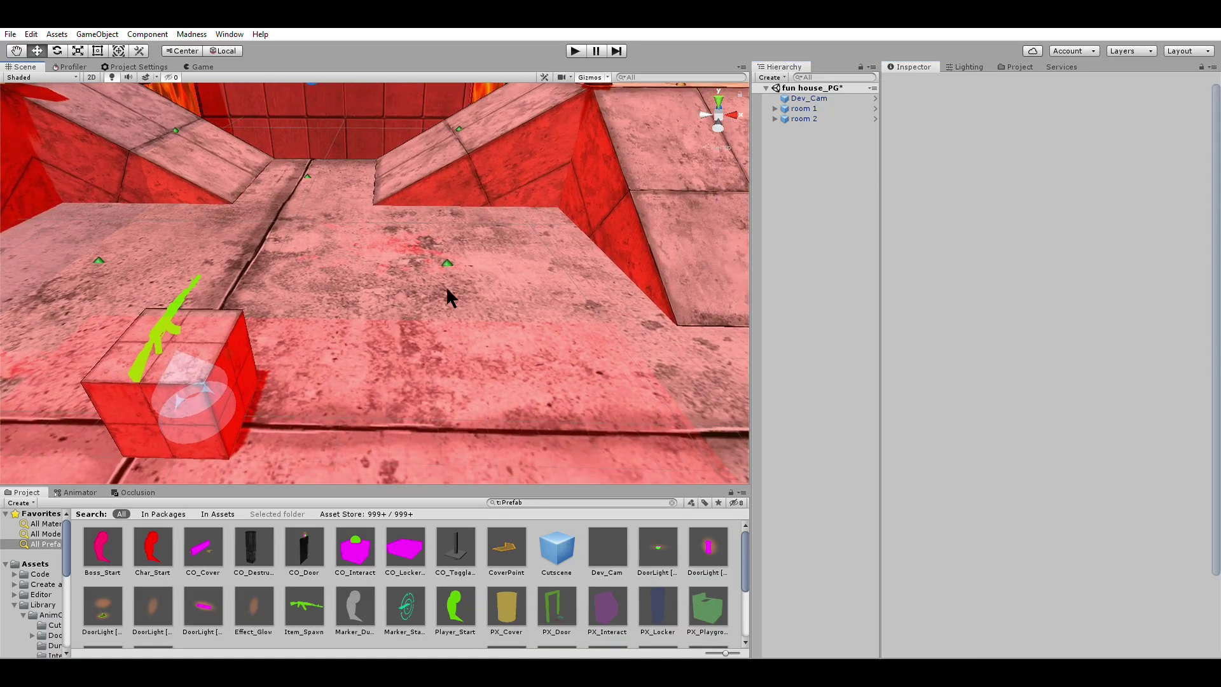
pyautogui.scroll(-3, 383, 215)
pyautogui.moveTo(382, 215); pyautogui.dragTo(409, 291, button='middle')
pyautogui.moveTo(409, 292); pyautogui.dragTo(379, 219, button='right')
pyautogui.scroll(-2, 377, 215)
pyautogui.moveTo(377, 215); pyautogui.dragTo(407, 246, button='middle')
pyautogui.moveTo(453, 278); pyautogui.dragTo(464, 306, button='middle')
pyautogui.scroll(3, 448, 269)
pyautogui.moveTo(506, 607); pyautogui.dragTo(466, 372)
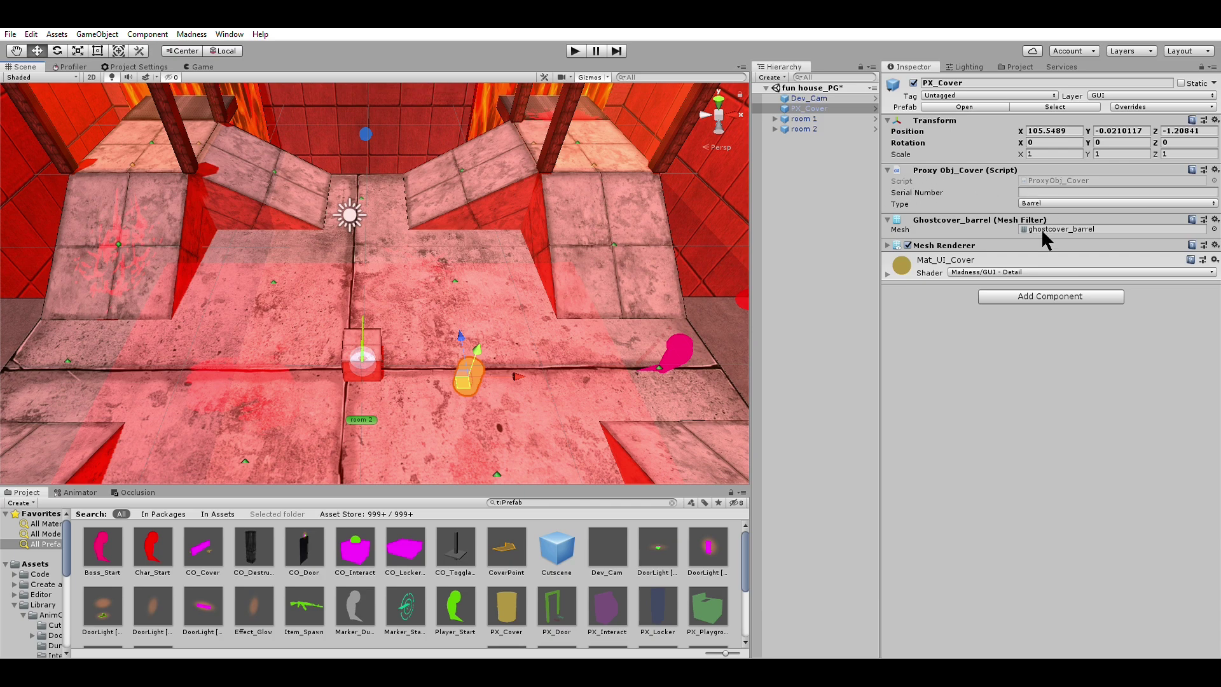
pyautogui.press('Delete')
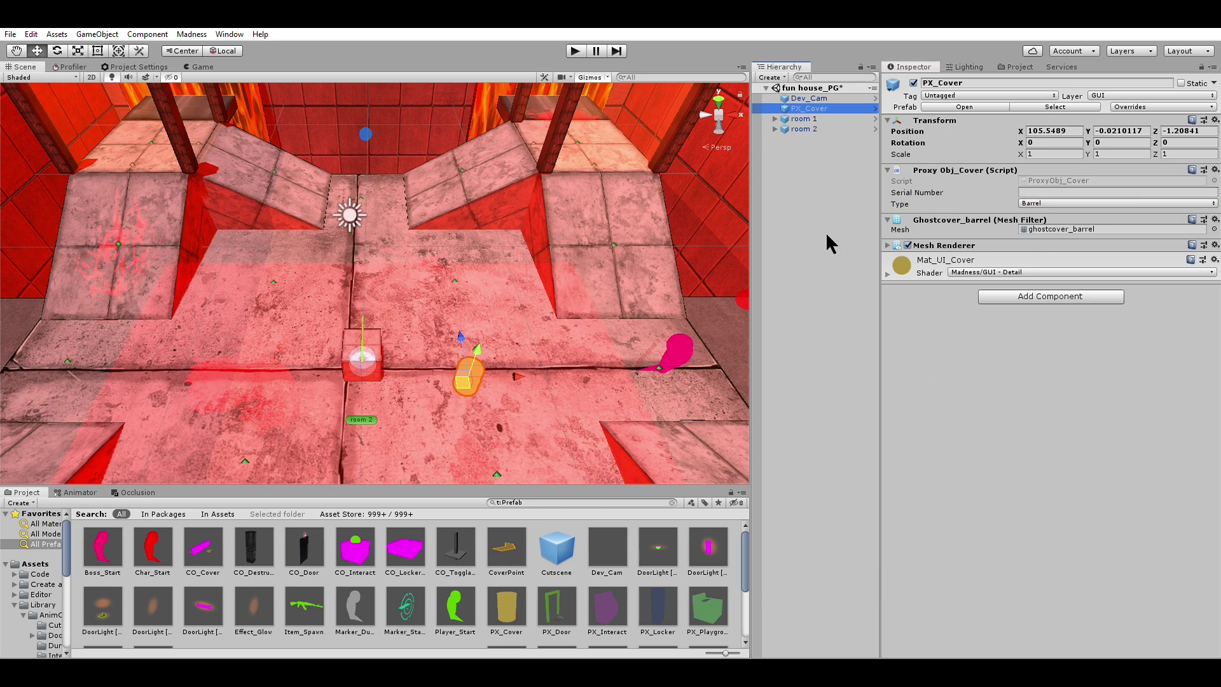
# - Place a PX_Door prefab on the floor of room 2 and delete it
pyautogui.scroll(-1, 547, 553)
pyautogui.moveTo(553, 567); pyautogui.dragTo(514, 356)
pyautogui.scroll(1, 579, 356)
pyautogui.moveTo(580, 356); pyautogui.dragTo(339, 358, button='middle')
pyautogui.press('Delete')
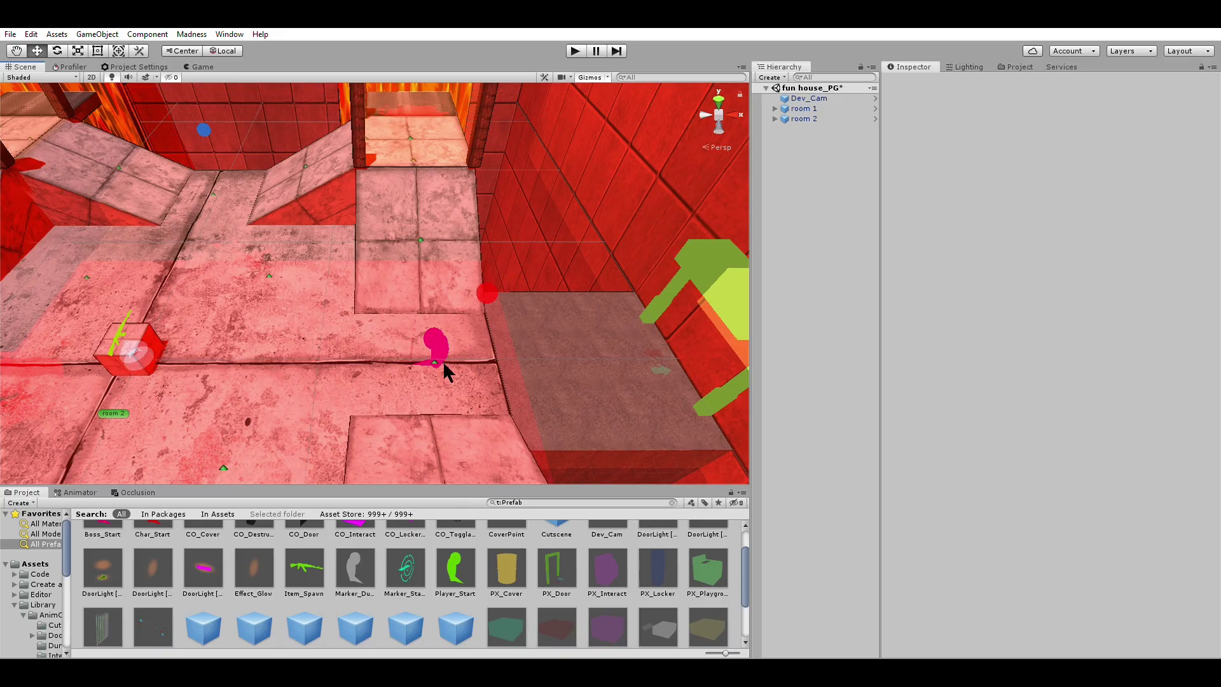
# - Select the existing garage door PX_Door (1) on room 2's side wall and inspect it up close
pyautogui.hotkey('ctrl', 'z')
pyautogui.press('f')
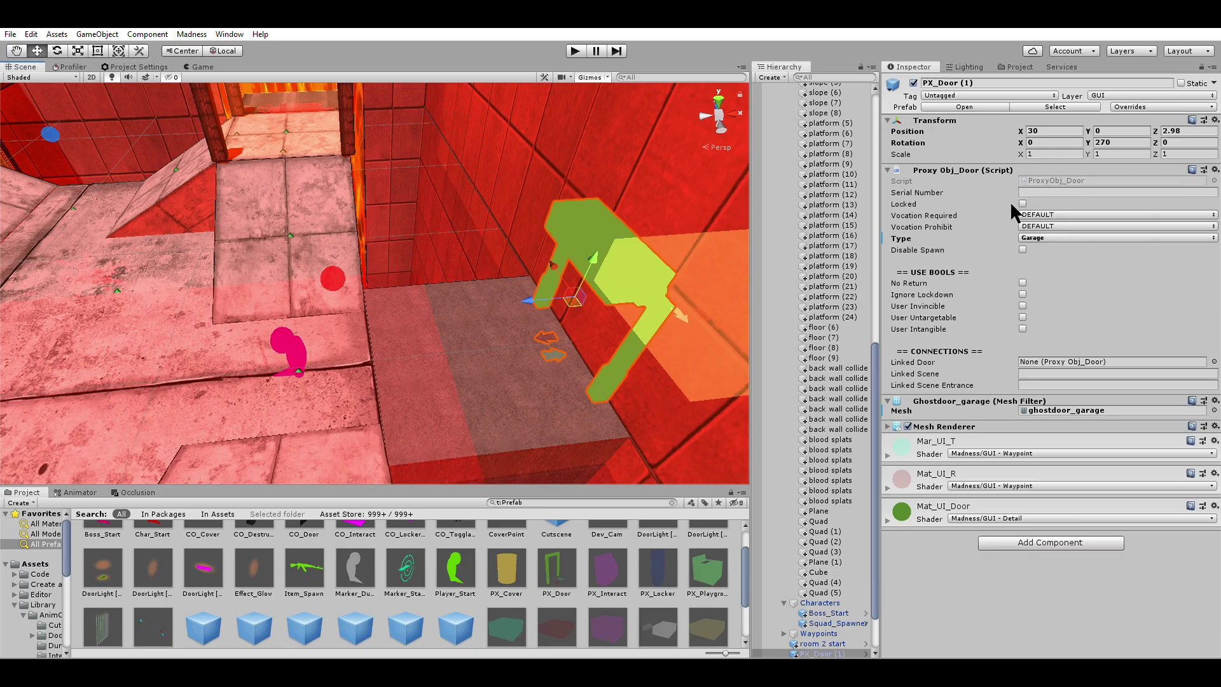
pyautogui.moveTo(627, 254); pyautogui.dragTo(564, 266, button='middle')
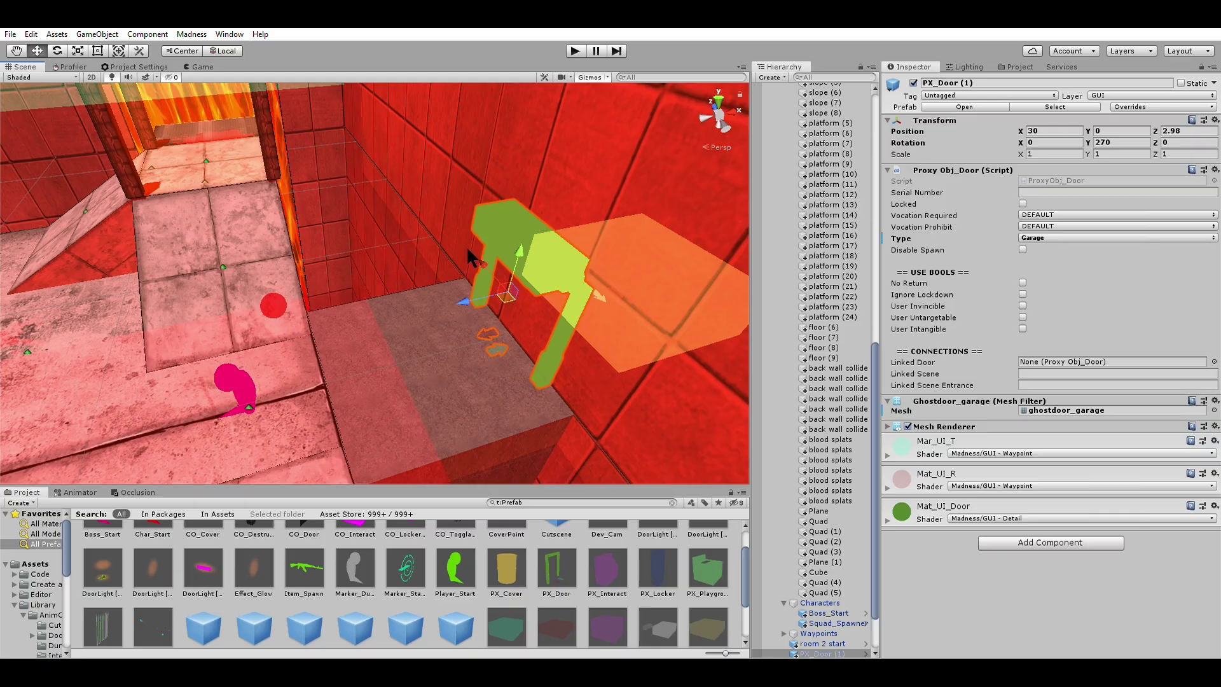
pyautogui.keyDown('alt'); pyautogui.moveTo(686, 216); pyautogui.dragTo(558, 219); pyautogui.keyUp('alt')
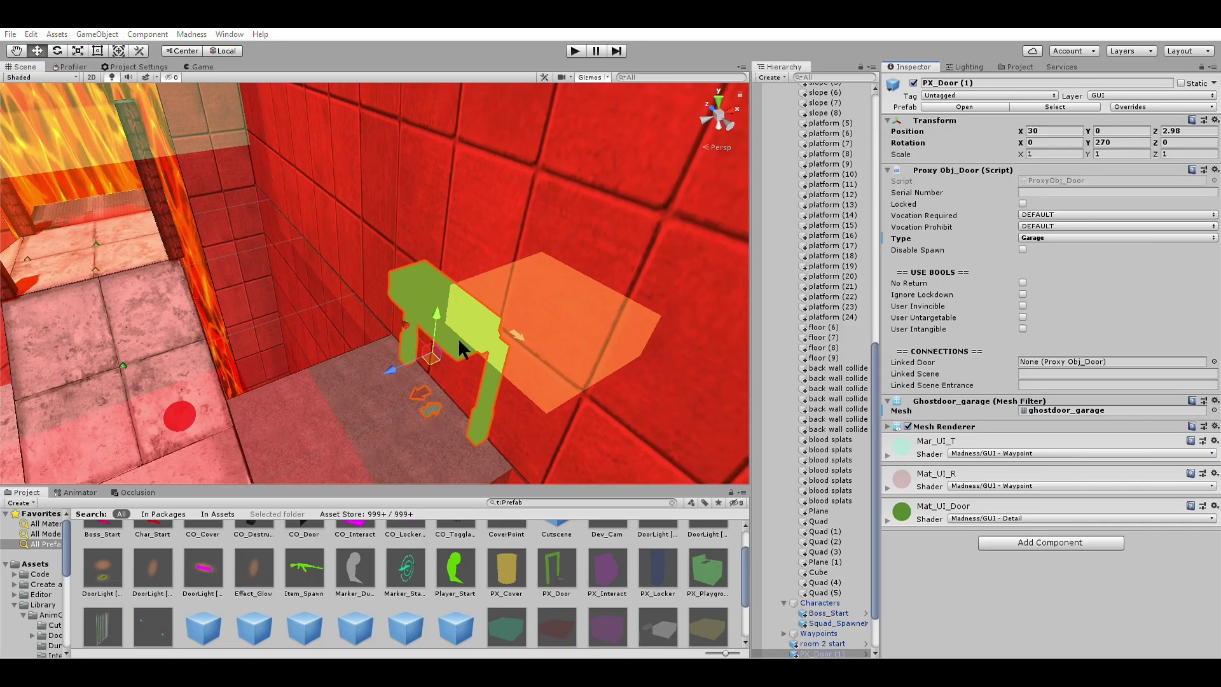
# - Review the garage door's Vocation Required and Vocation Prohibit options and toggle its Disable Spawn option
pyautogui.click(1052, 215)
pyautogui.click(1052, 226)
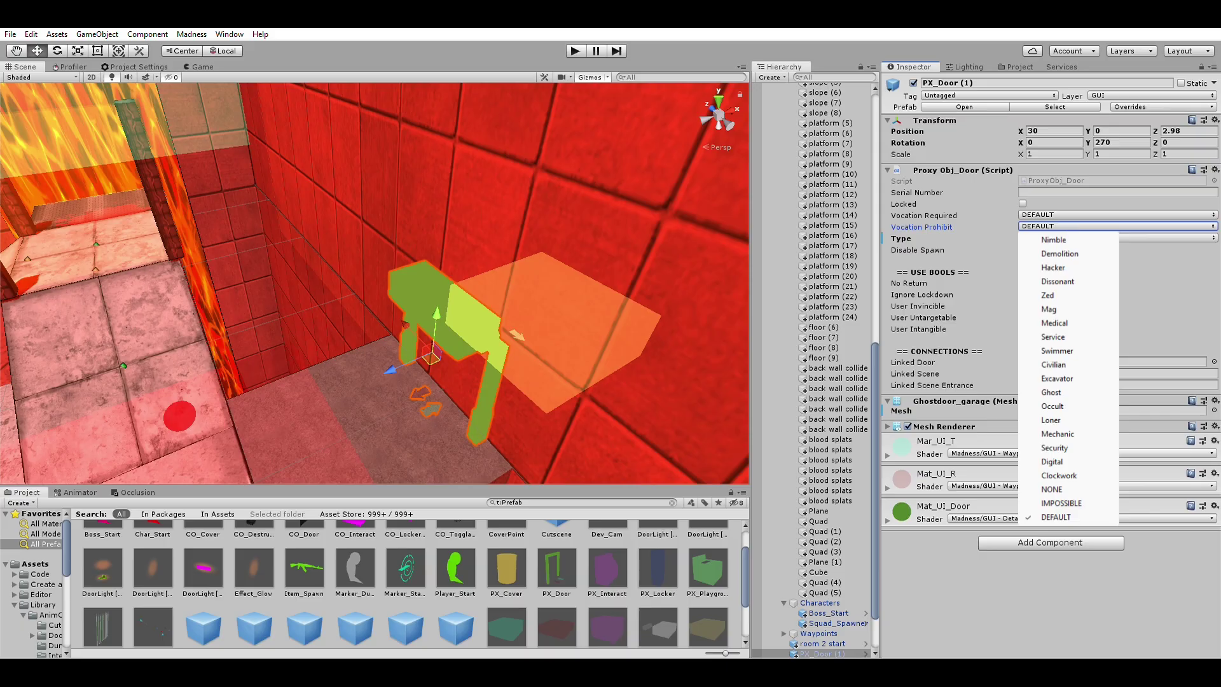
pyautogui.click(1149, 248)
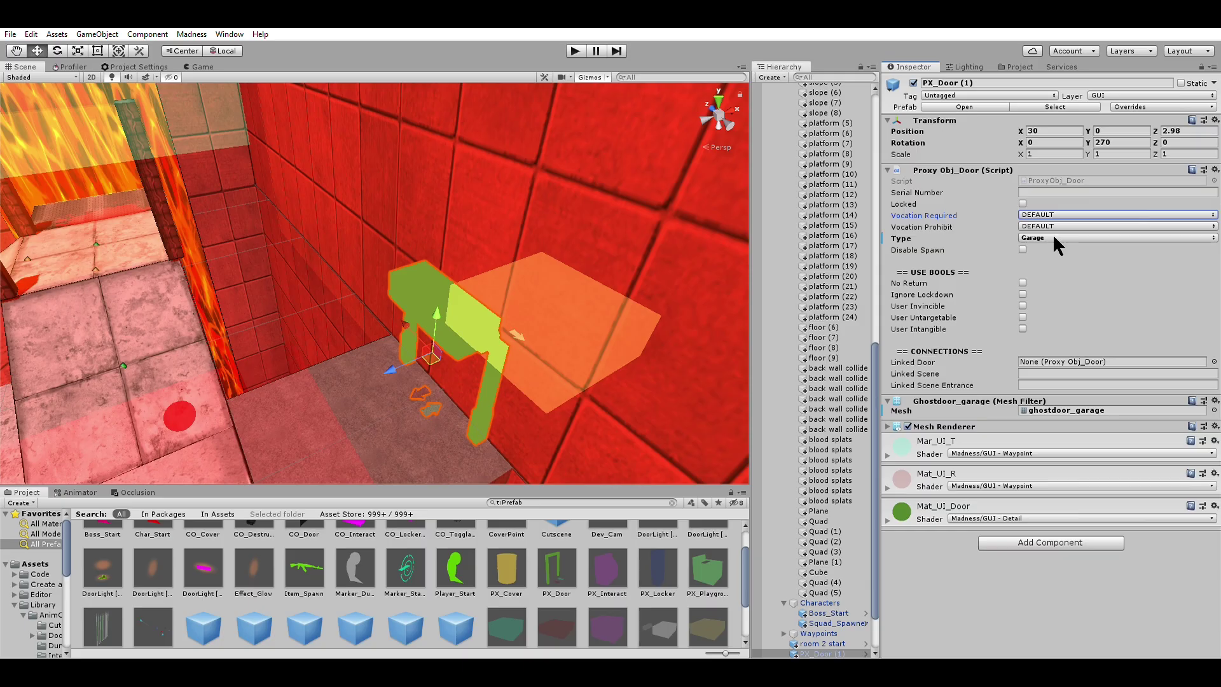
pyautogui.click(1035, 215)
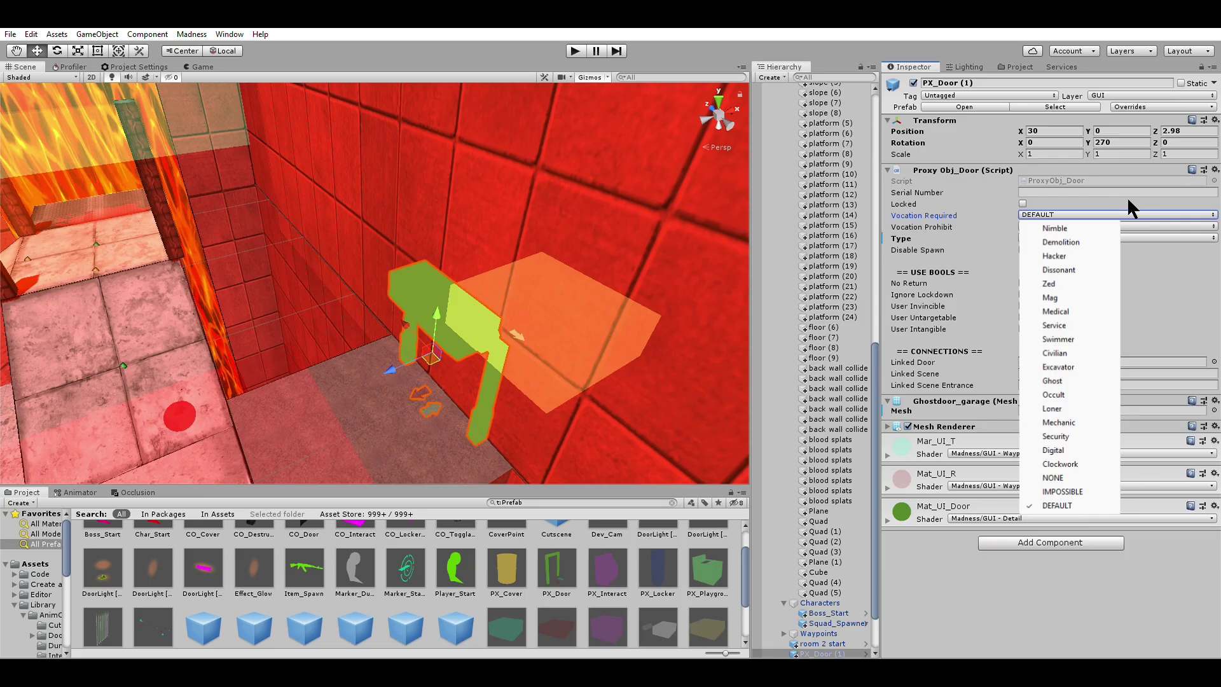
pyautogui.click(1181, 282)
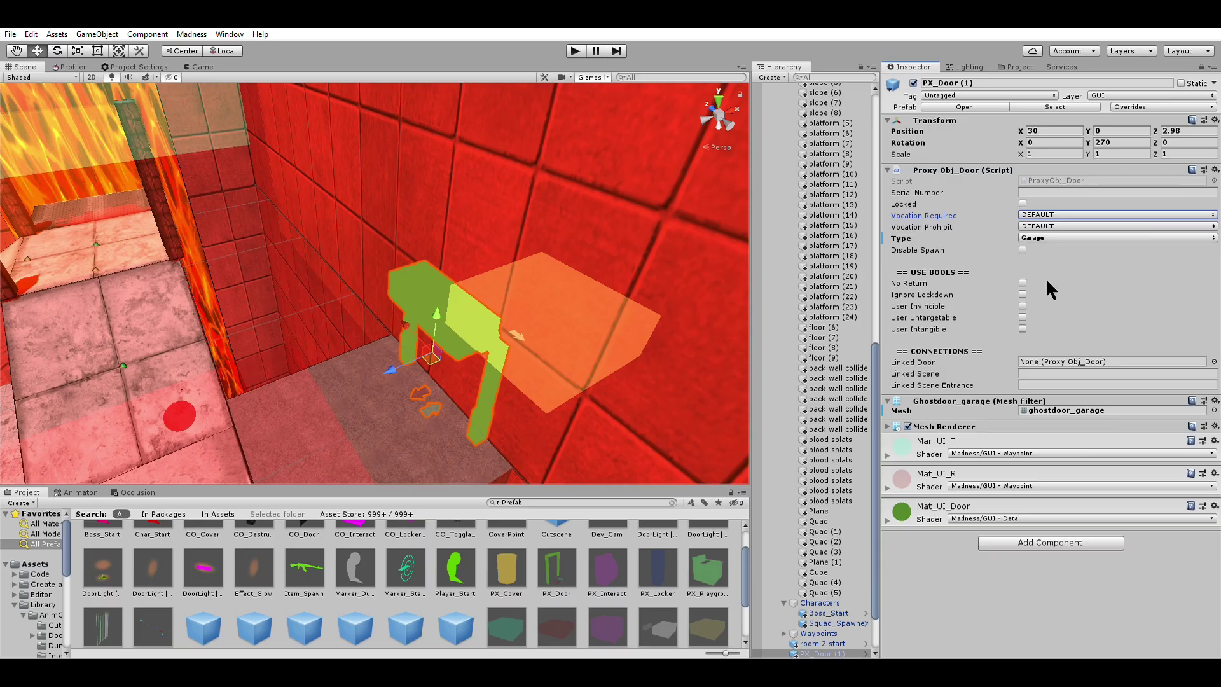
pyautogui.click(1022, 248)
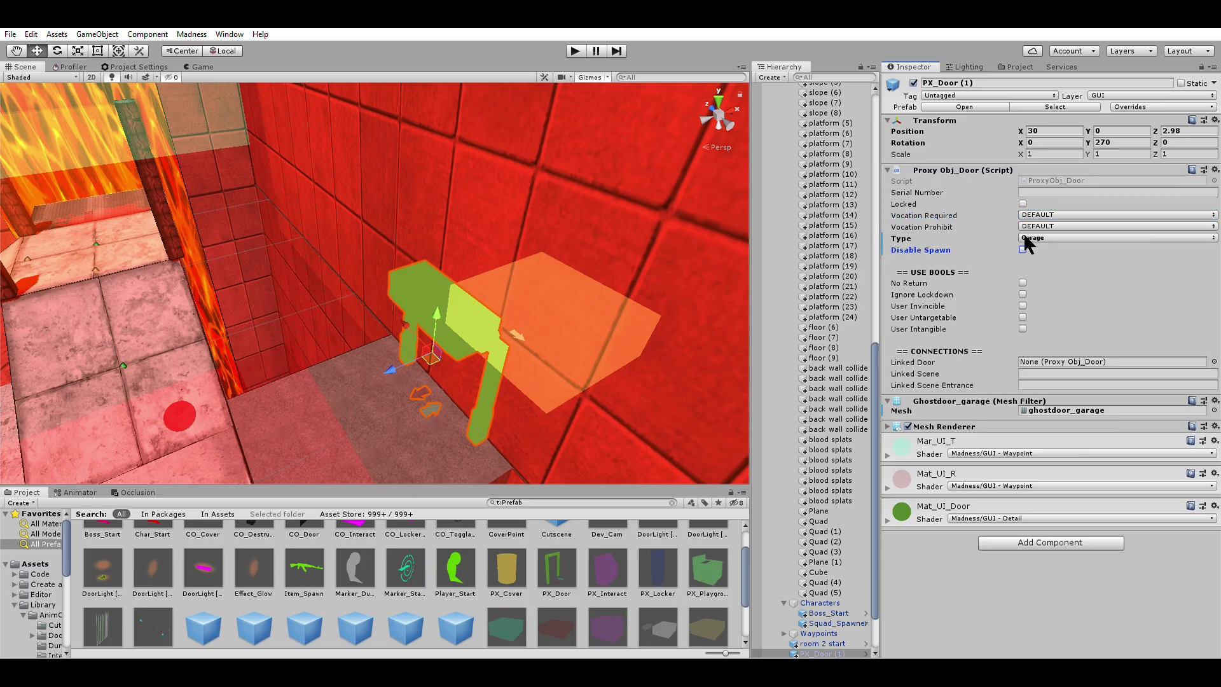
# - Try out the garage door's No Return and Ignore Lockdown options, then deselect the door
pyautogui.click(1023, 283)
pyautogui.click(1022, 294)
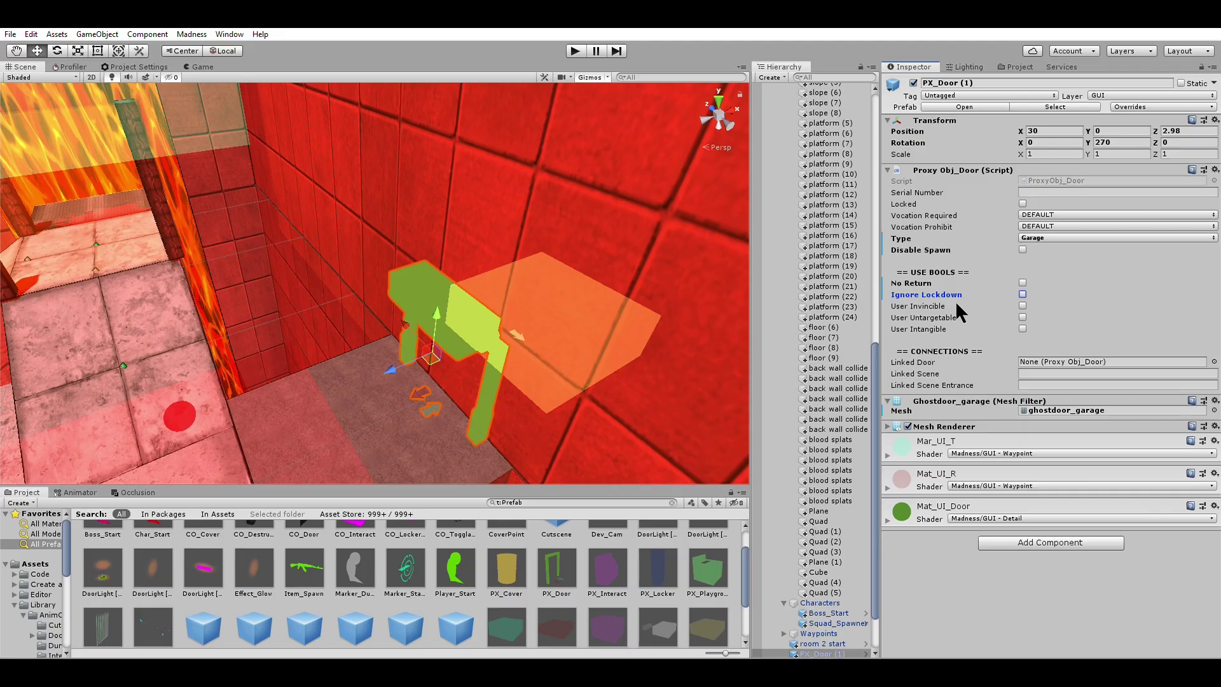
pyautogui.scroll(-6, 553, 299)
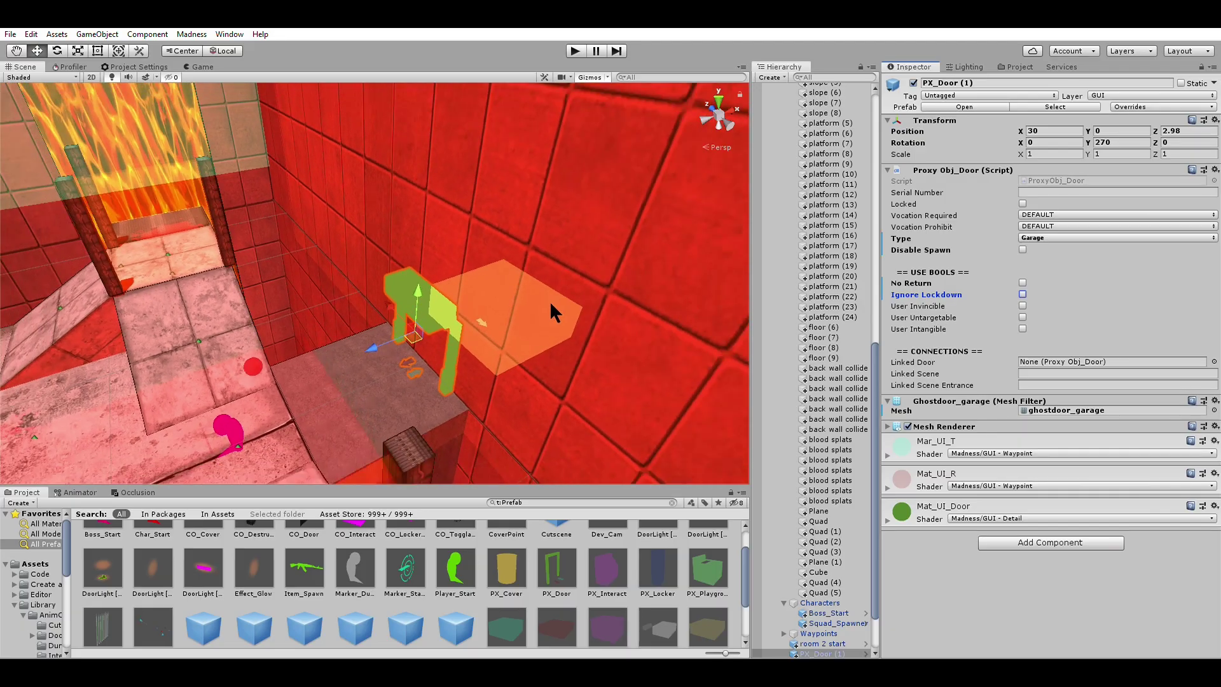
pyautogui.moveTo(539, 295); pyautogui.dragTo(562, 286, button='middle')
pyautogui.click(592, 286)
pyautogui.moveTo(616, 286); pyautogui.dragTo(556, 243, button='right')
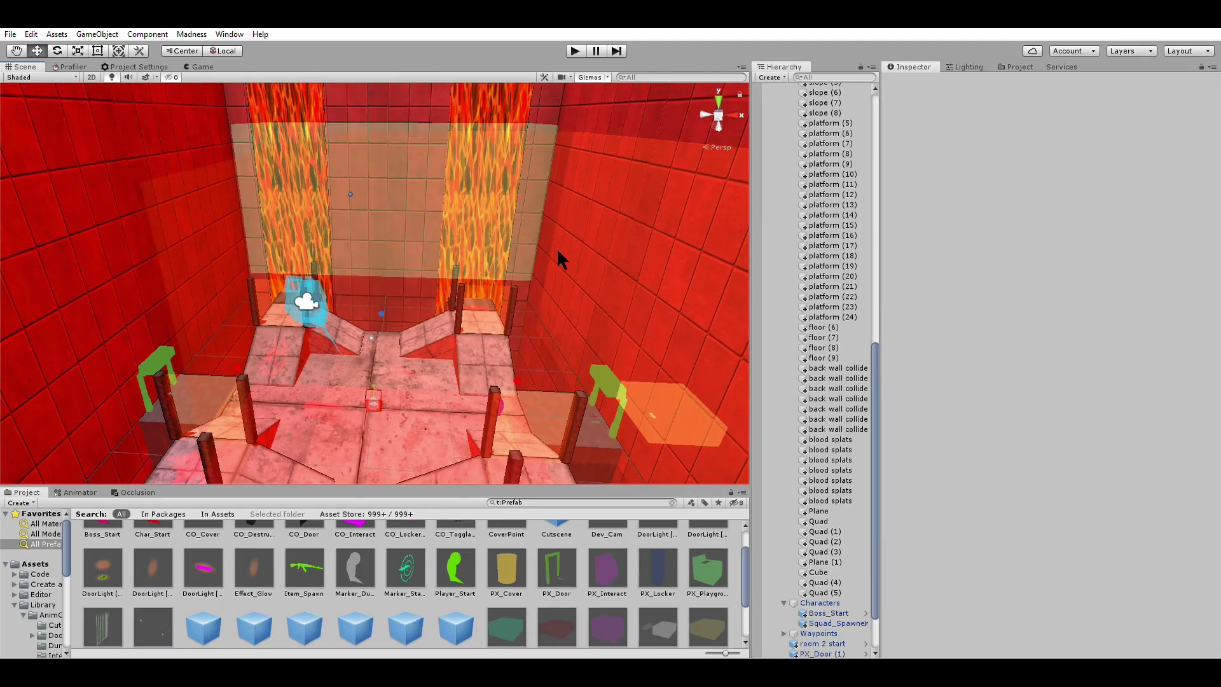
# - Review the settings of the PX_Locker, PX_Interact and PX_Togglable prefab assets, then clear the selection
pyautogui.click(676, 552)
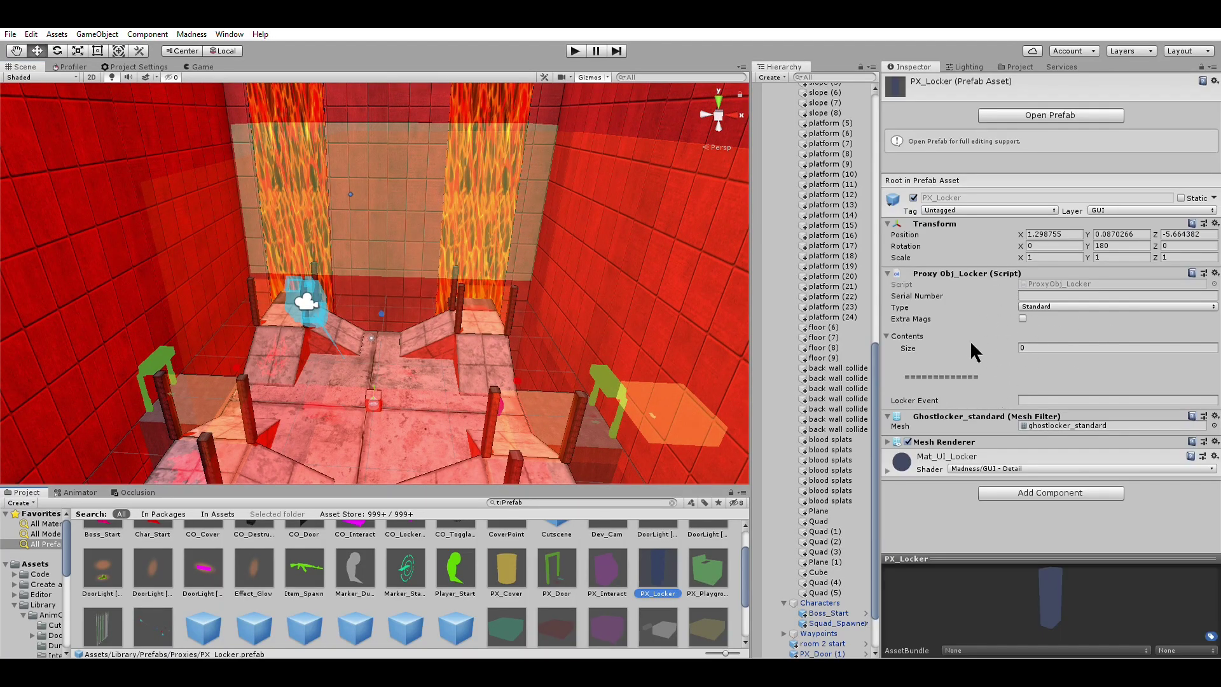
pyautogui.moveTo(630, 199); pyautogui.dragTo(602, 349, button='right')
pyautogui.click(608, 555)
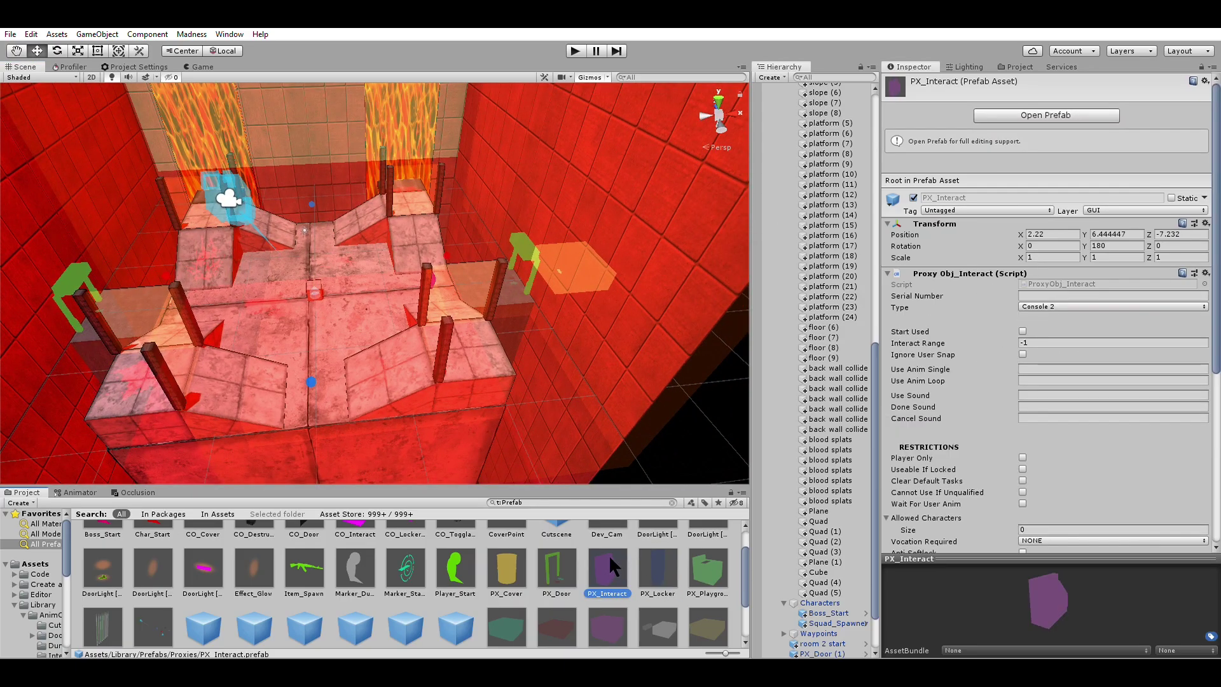
pyautogui.click(104, 610)
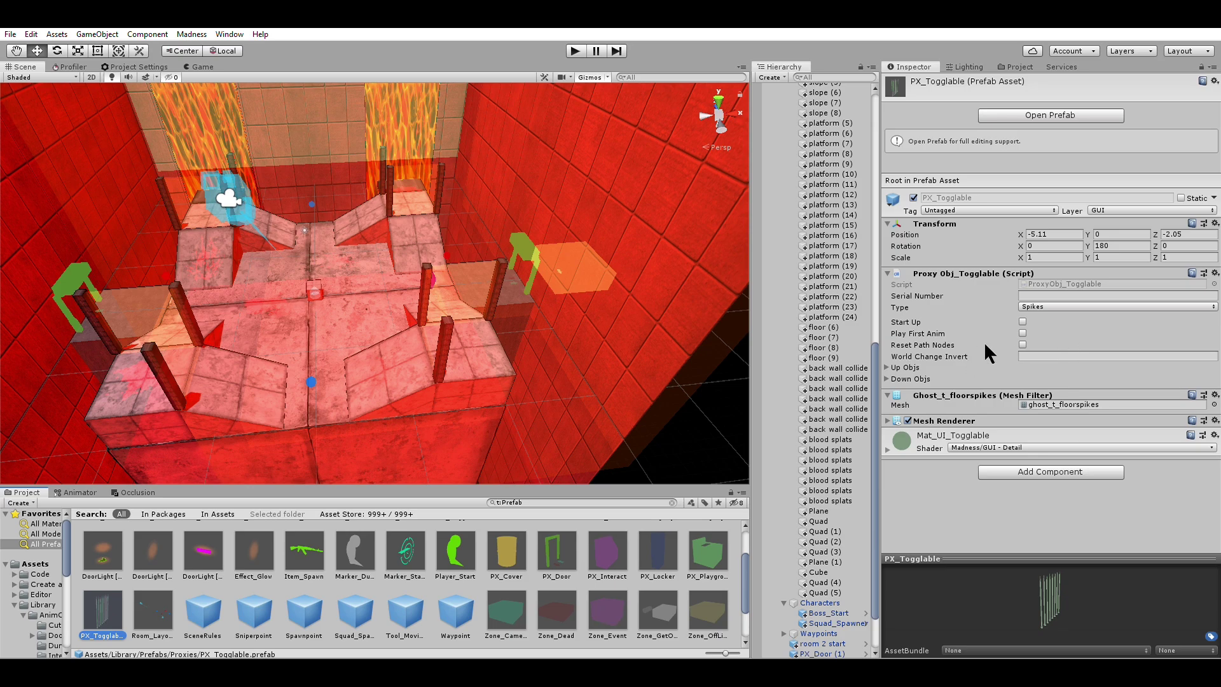
pyautogui.click(601, 543)
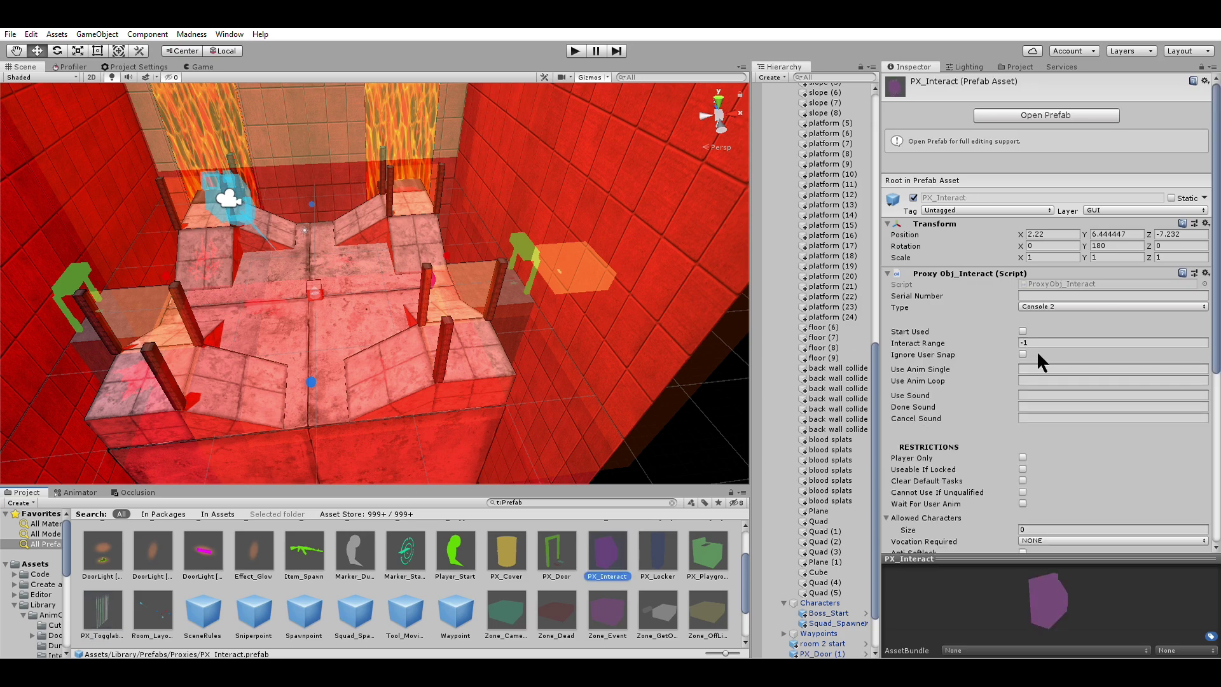
pyautogui.scroll(-5, 1040, 415)
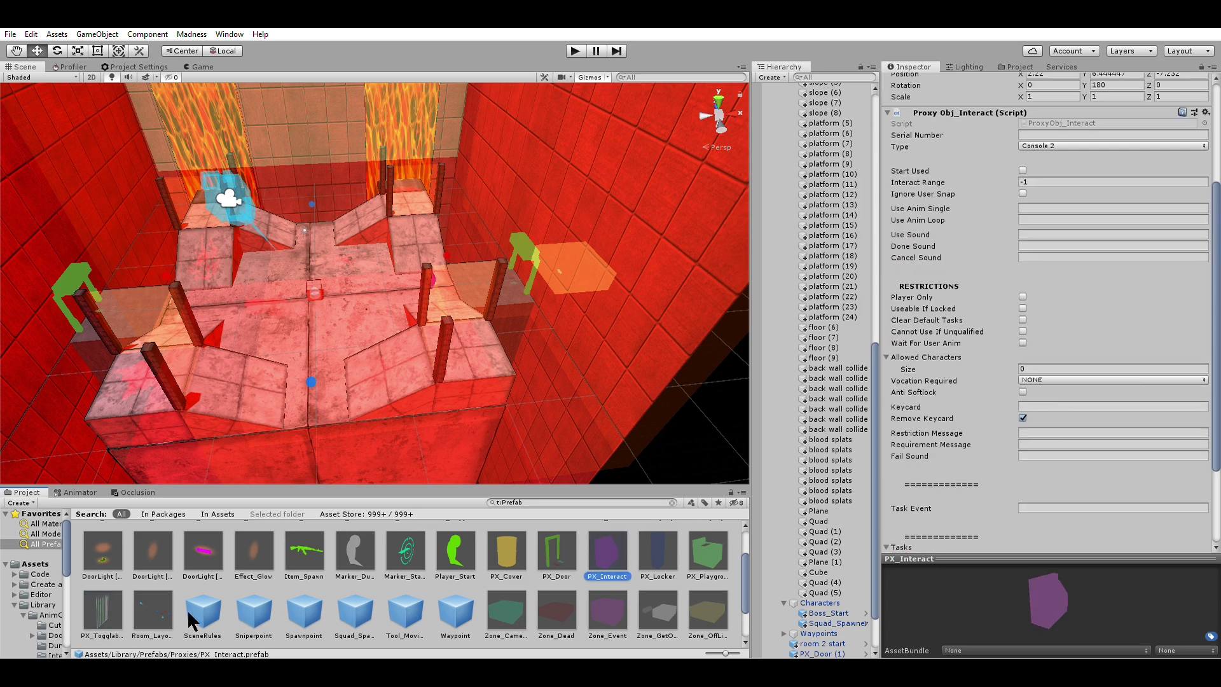
pyautogui.click(105, 604)
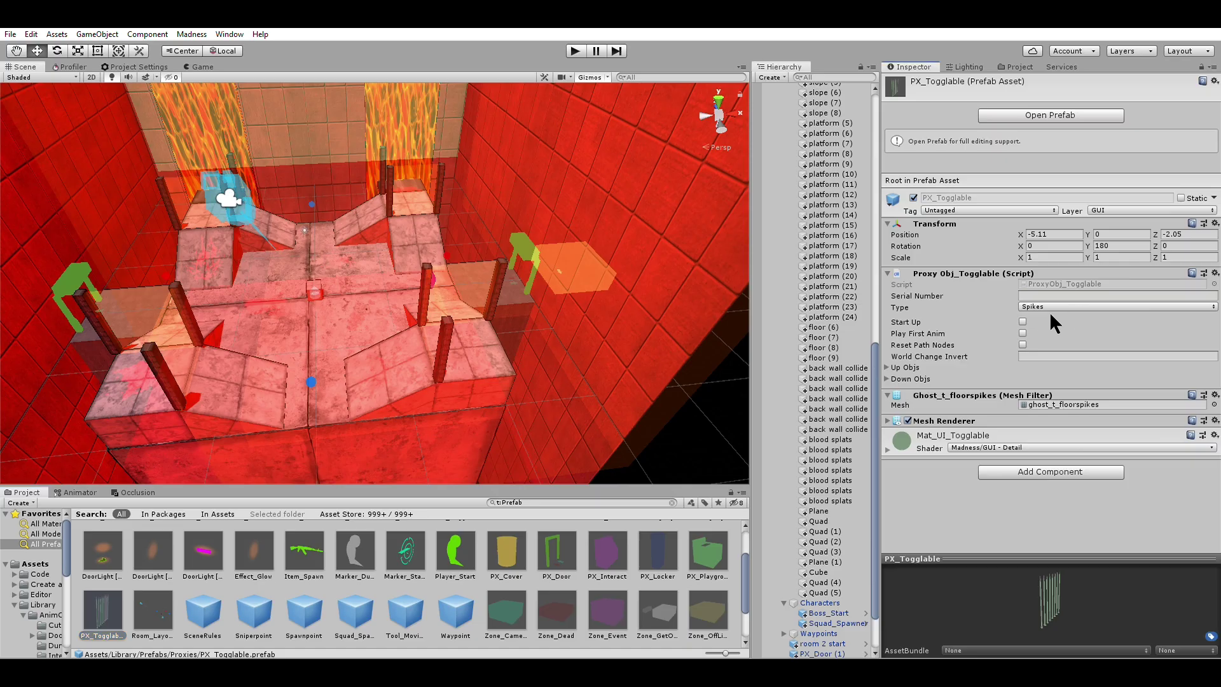
pyautogui.moveTo(697, 305); pyautogui.dragTo(683, 304, button='right')
pyautogui.scroll(-3, 614, 410)
pyautogui.click(614, 411)
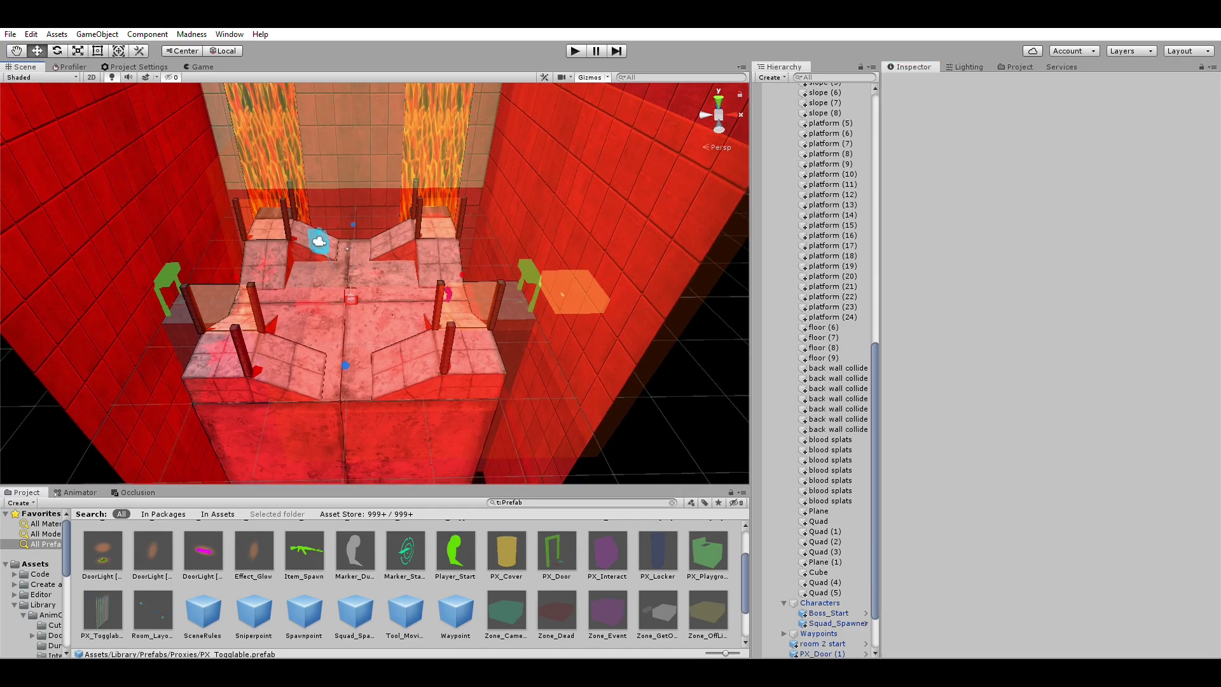
# - Place a PX_Playground prefab in room 2 behind the central crate and inspect it from the side
pyautogui.scroll(6, 613, 410)
pyautogui.scroll(4, 609, 407)
pyautogui.moveTo(712, 540); pyautogui.dragTo(311, 250)
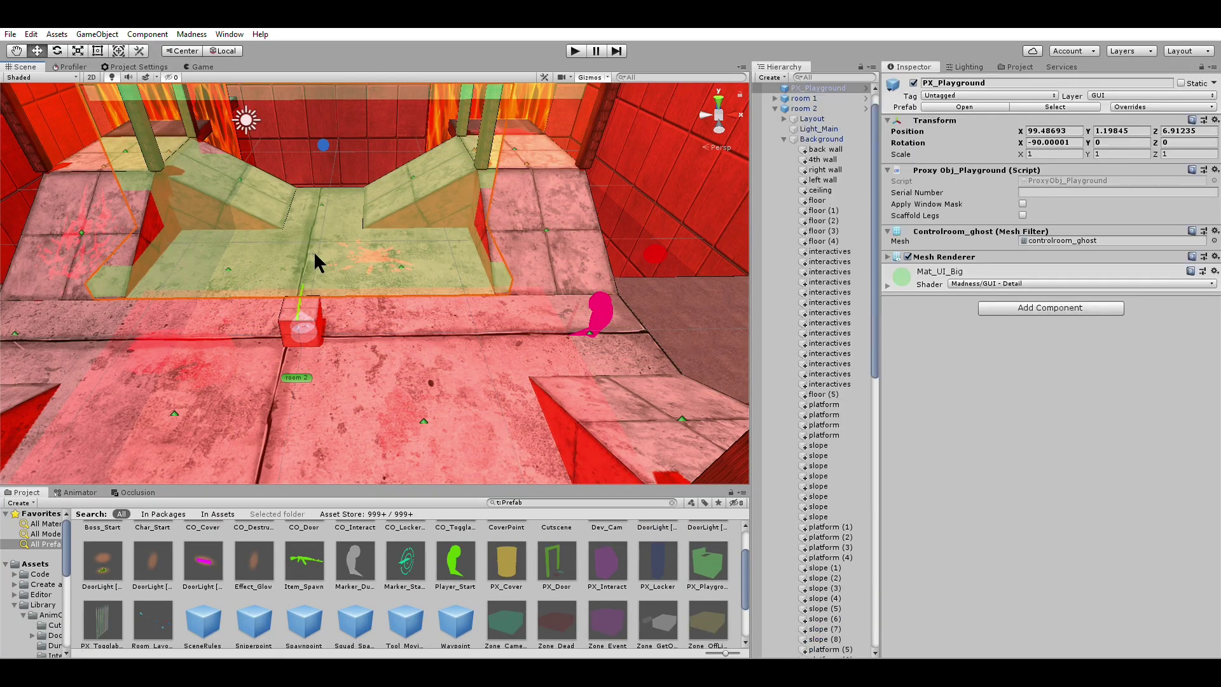
pyautogui.scroll(-5, 312, 251)
pyautogui.moveTo(349, 207); pyautogui.dragTo(422, 318, button='middle')
pyautogui.scroll(-1, 411, 270)
pyautogui.moveTo(422, 319); pyautogui.dragTo(545, 304, button='right')
pyautogui.scroll(2, 437, 263)
pyautogui.scroll(1, 418, 267)
pyautogui.scroll(-3, 412, 281)
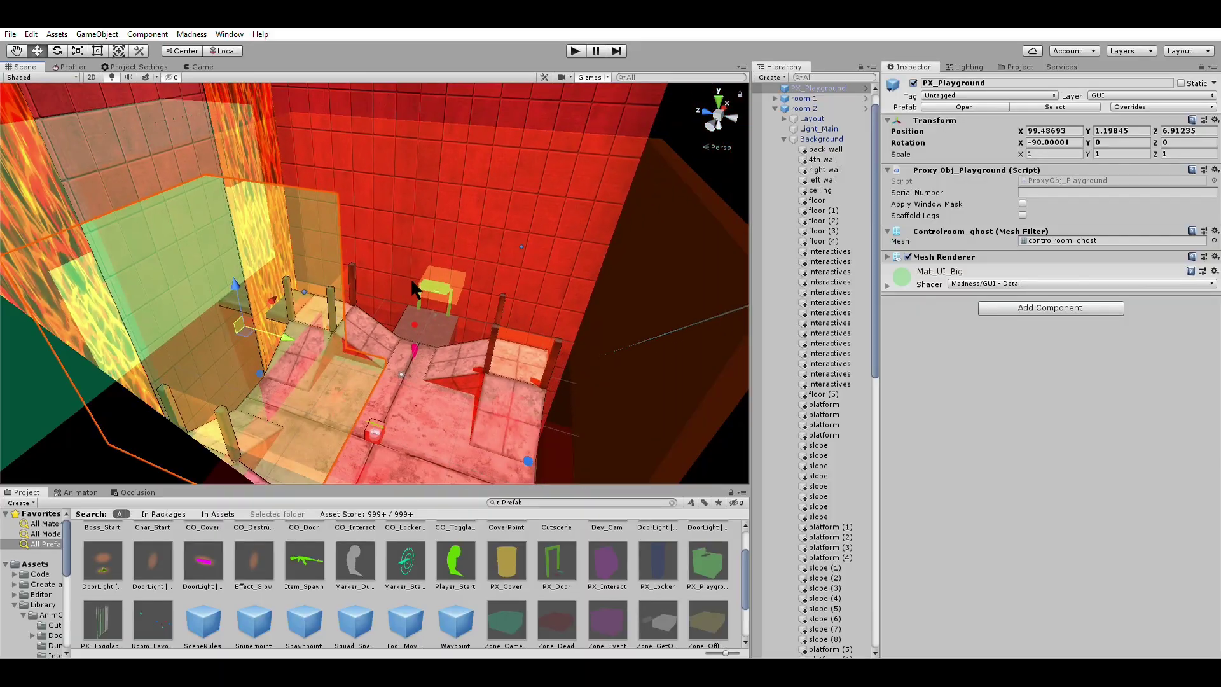
# - Enable Apply Window Mask on the placed PX_Playground and inspect the playground from inside and outside the room
pyautogui.moveTo(412, 281); pyautogui.dragTo(504, 340, button='middle')
pyautogui.scroll(-1, 516, 326)
pyautogui.moveTo(642, 337); pyautogui.dragTo(538, 331, button='right')
pyautogui.scroll(3, 537, 332)
pyautogui.moveTo(541, 334); pyautogui.dragTo(181, 263, button='middle')
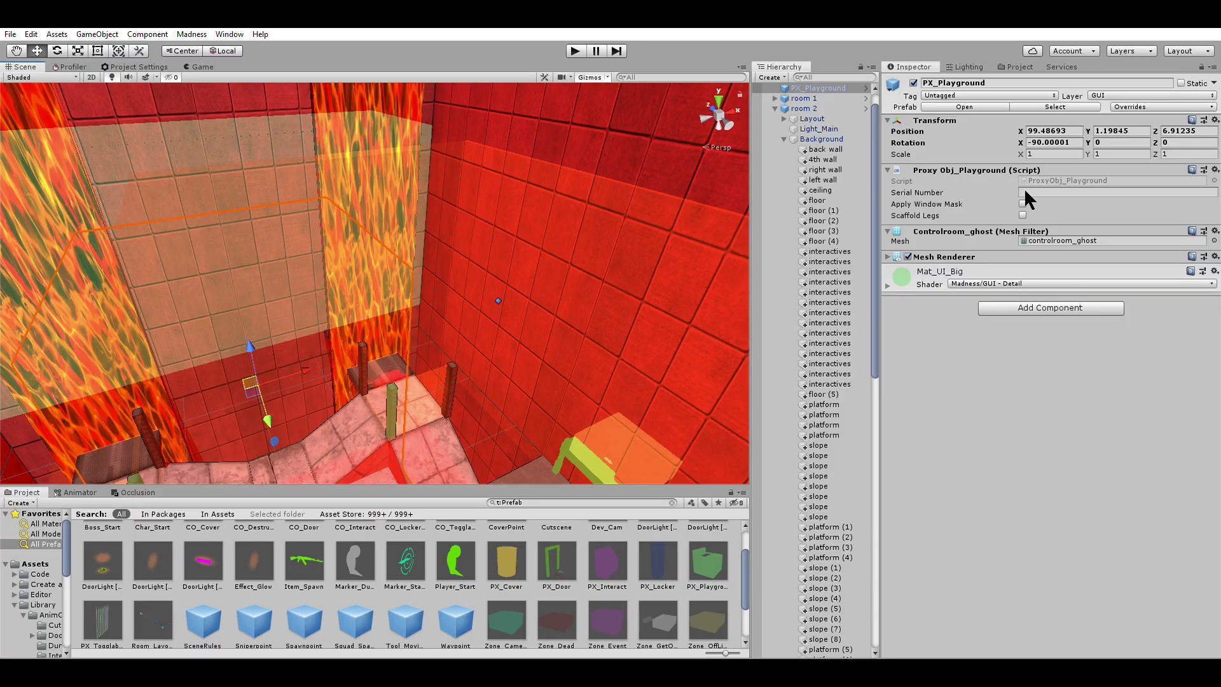
pyautogui.click(1023, 204)
pyautogui.scroll(-10, 436, 319)
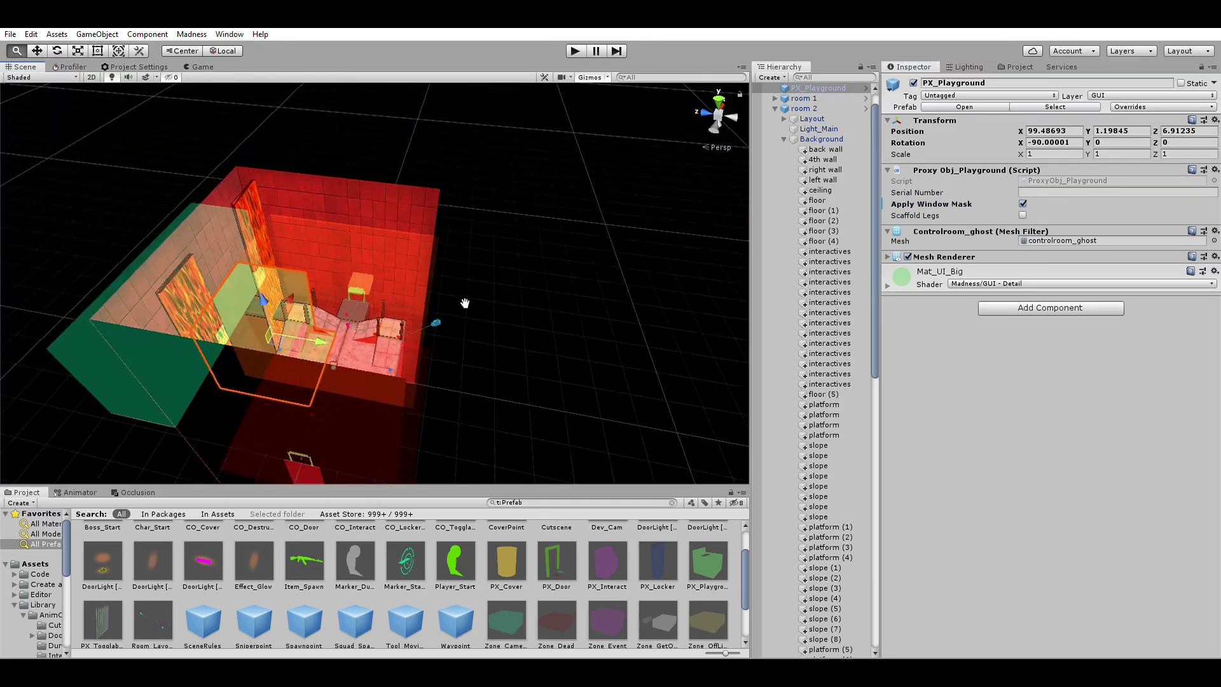
pyautogui.scroll(10, 544, 263)
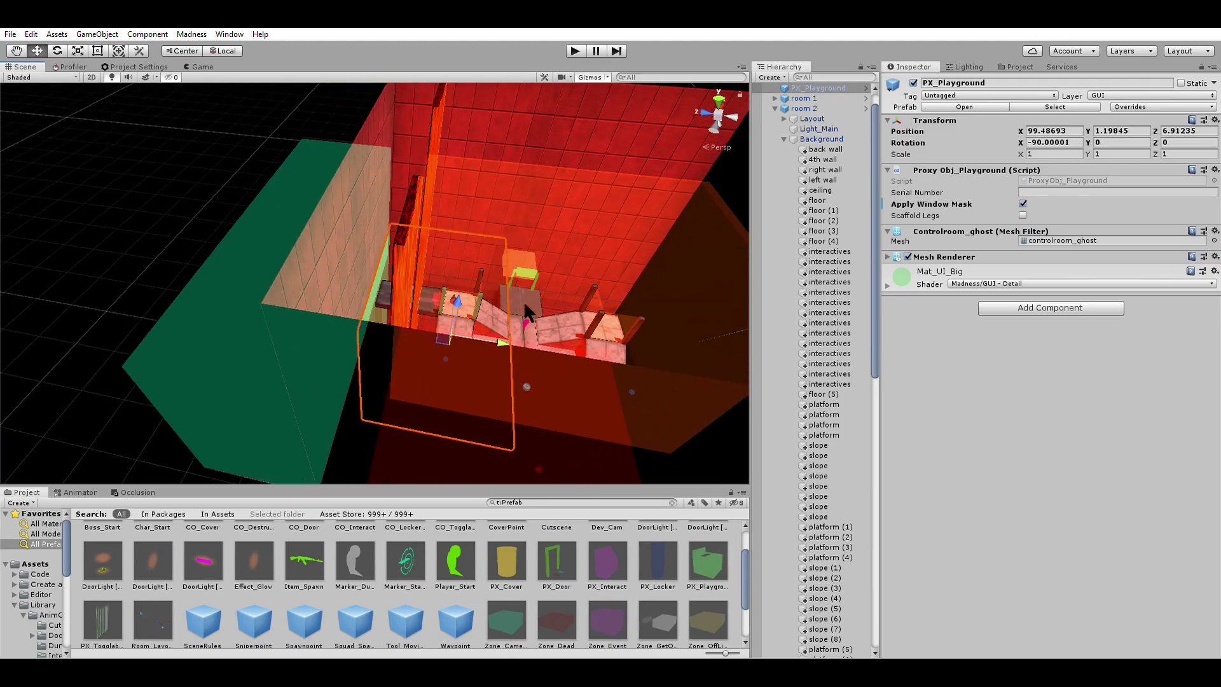
pyautogui.moveTo(501, 328); pyautogui.dragTo(168, 274)
# - Give Boss_Start one patrol path with 10 path points
pyautogui.press('f')
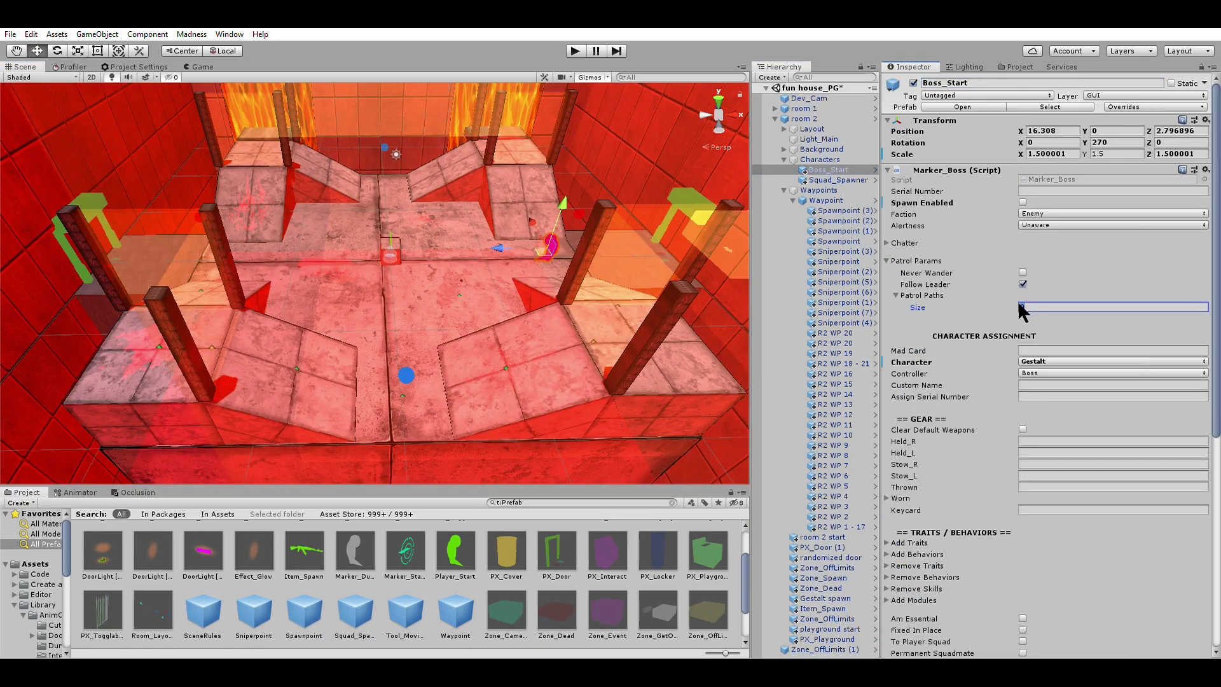
pyautogui.write('1')
pyautogui.press('Return')
pyautogui.click(1023, 353)
pyautogui.click(1060, 341)
pyautogui.write('10')
pyautogui.press('Return')
# - Assign waypoint R2 WP 1 - 17 as the first path point and review the patrol paths of Squad_Spawner and Boss_Start
pyautogui.moveTo(841, 527); pyautogui.dragTo(1103, 353)
pyautogui.click(833, 466)
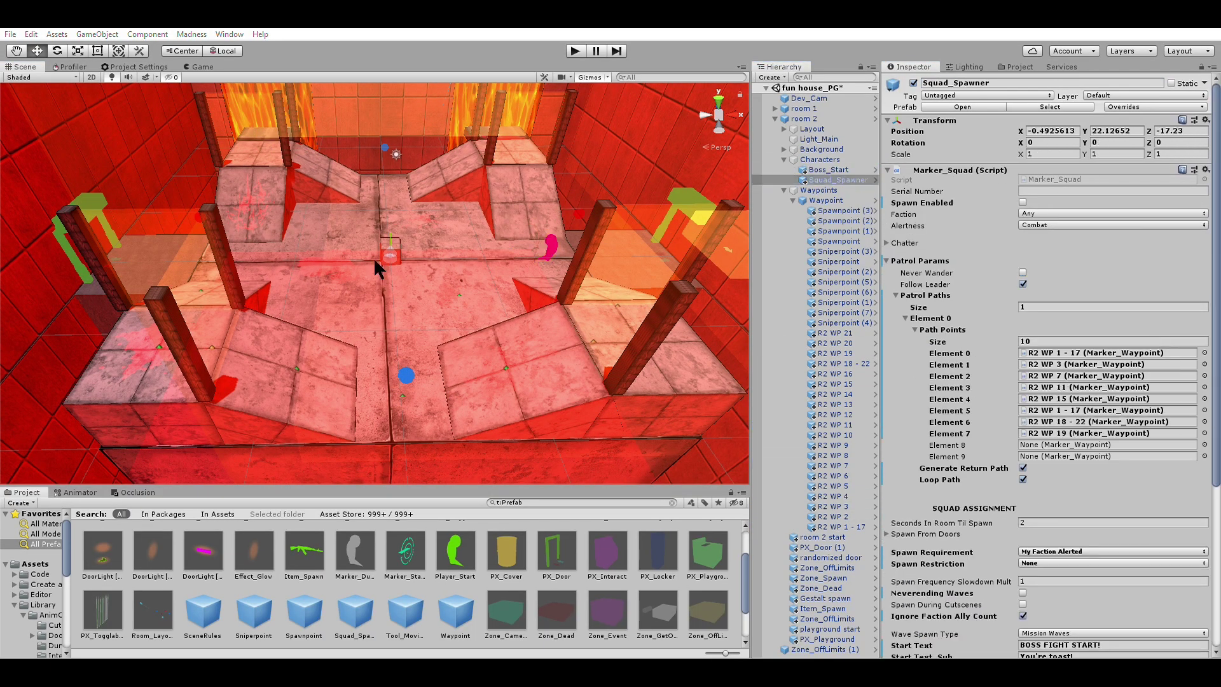
pyautogui.click(830, 169)
pyautogui.click(1110, 467)
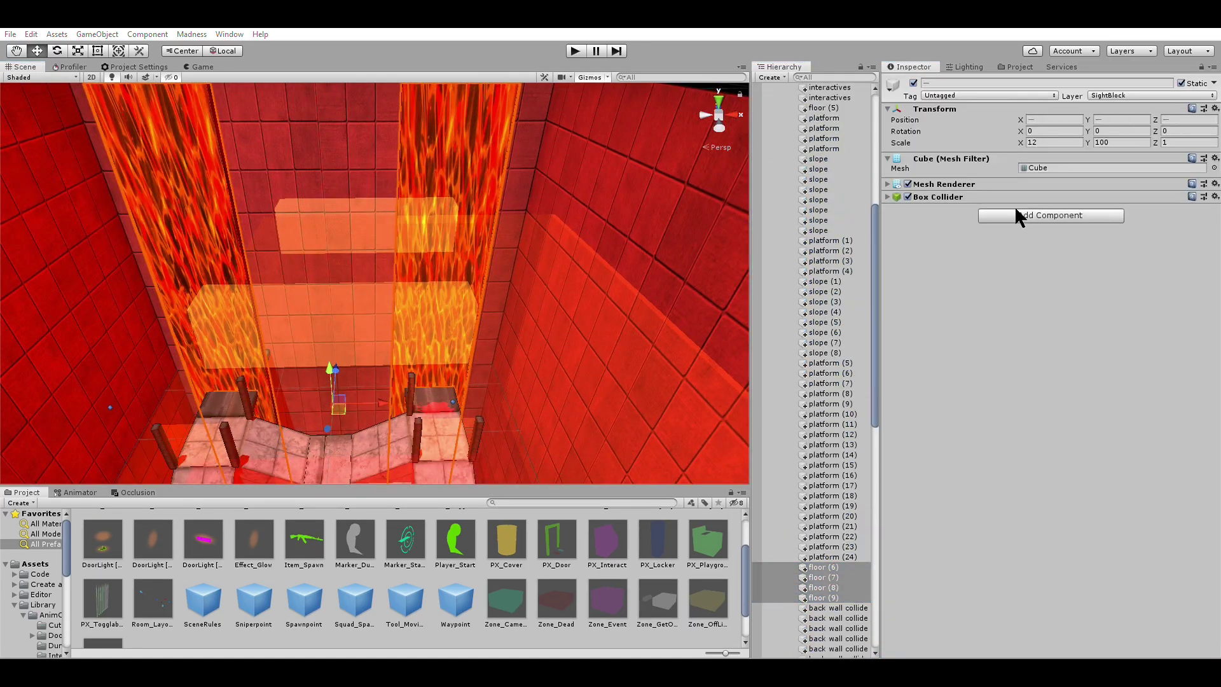
# - List all prefabs in the project's assets and enlarge the asset browser to show the whole list
pyautogui.click(1050, 230)
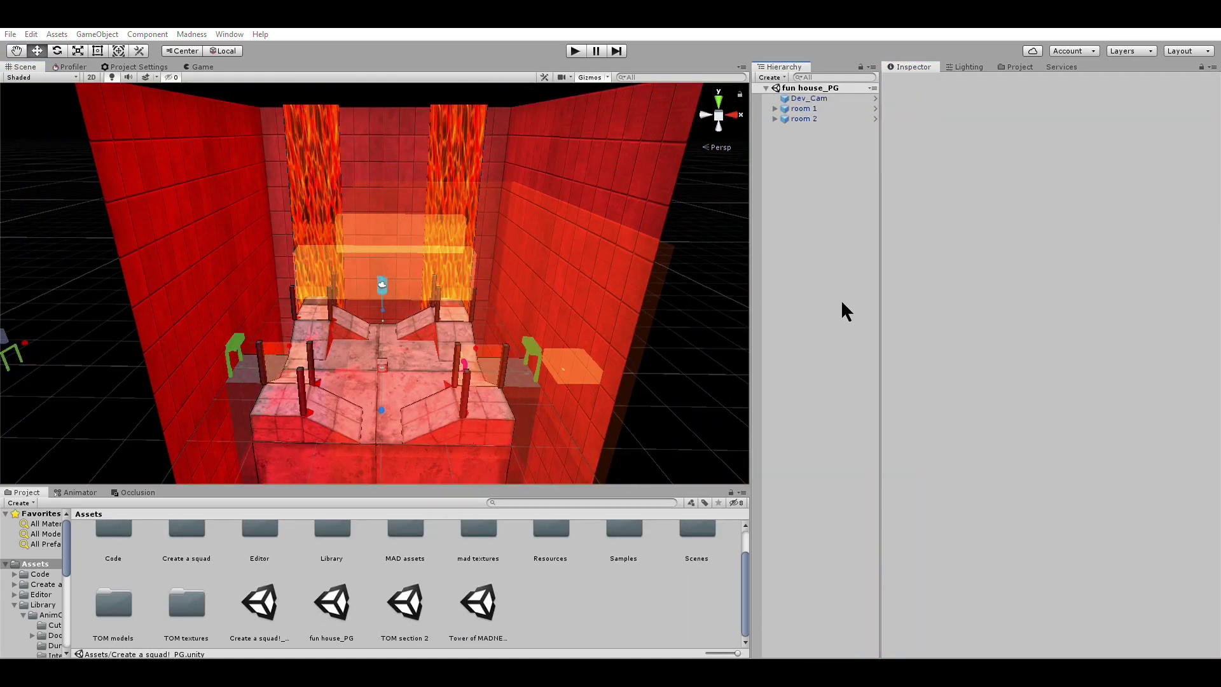
pyautogui.scroll(-3, 542, 304)
pyautogui.scroll(3, 542, 304)
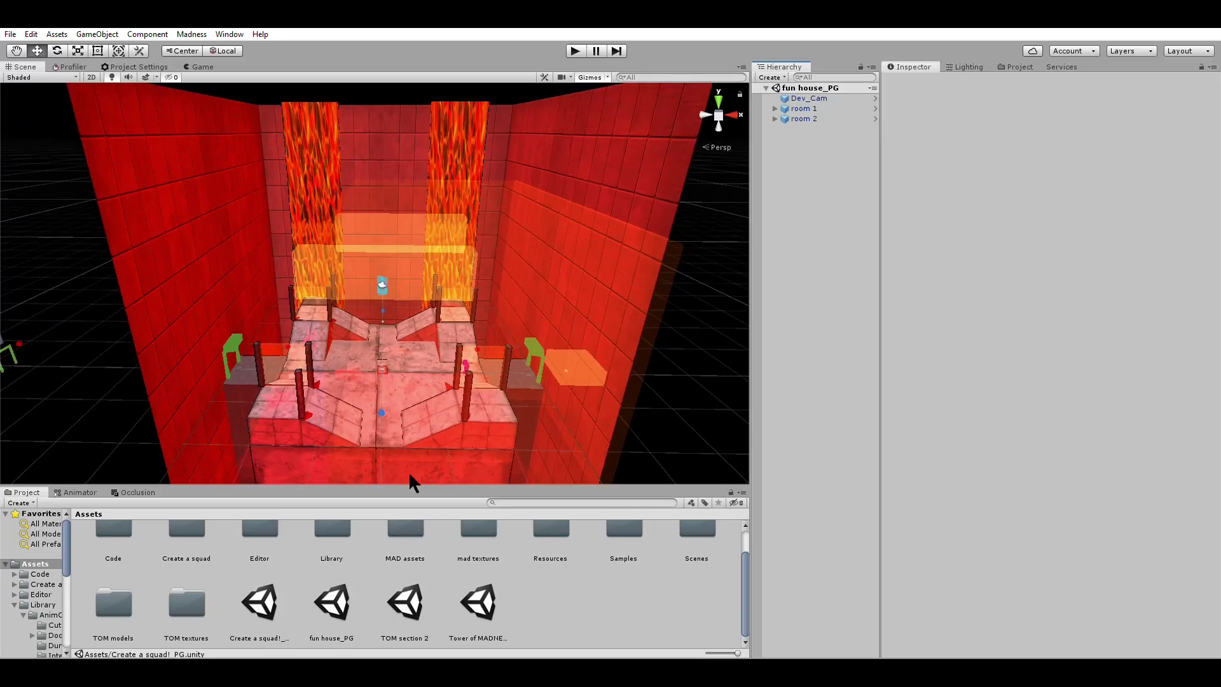
pyautogui.click(50, 540)
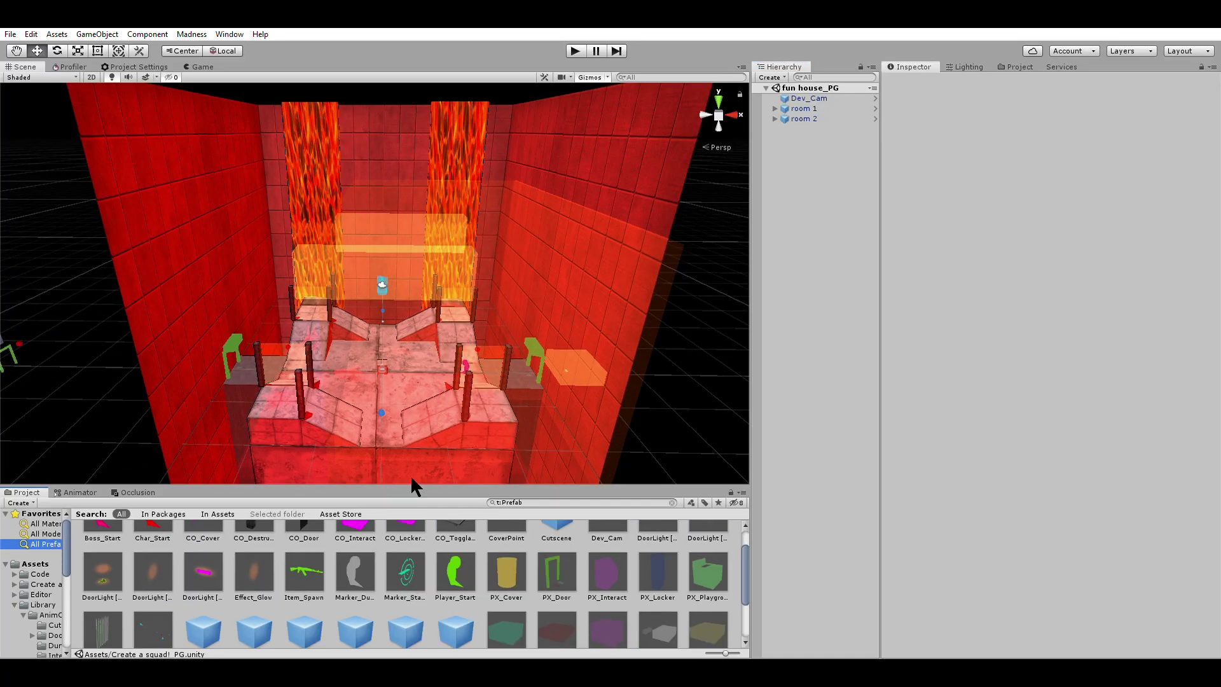
pyautogui.moveTo(423, 483); pyautogui.dragTo(426, 230)
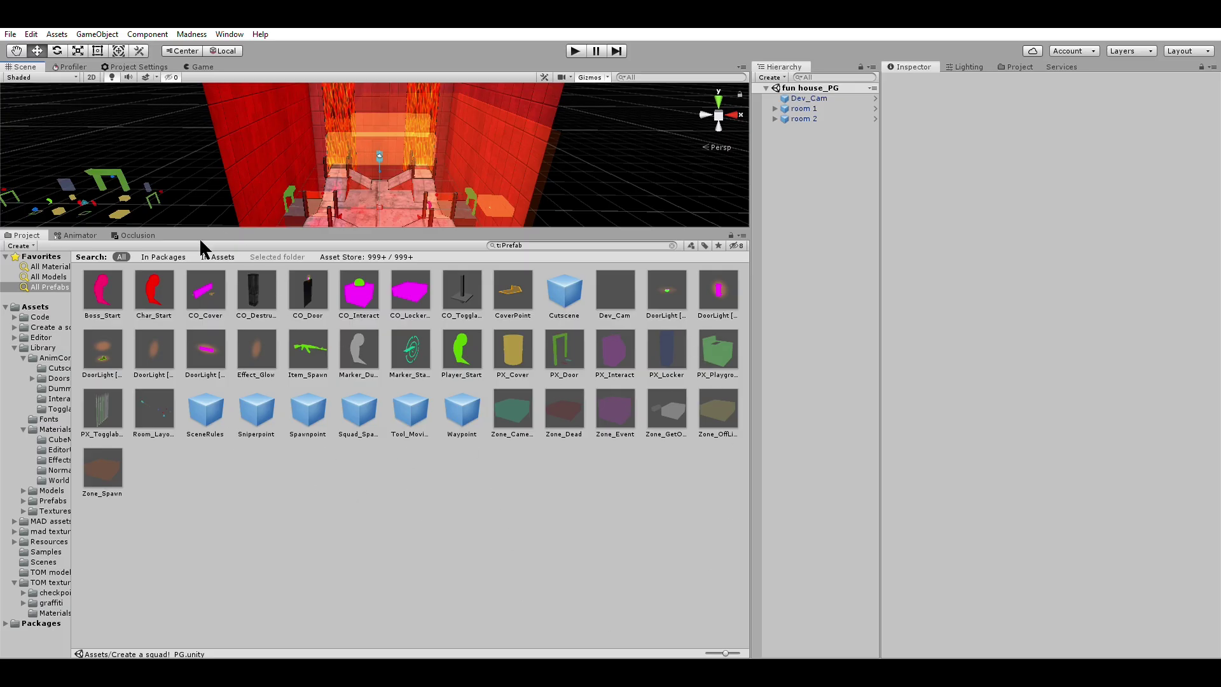
# - Review the custom object prefabs around CO_Cover and CO_Door, plus the DoorLight [Square] and Cutscene prefabs
pyautogui.click(202, 295)
pyautogui.press('Right')
pyautogui.press('Right')
pyautogui.press('Right')
pyautogui.press('Left')
pyautogui.press('Right')
pyautogui.press('Right')
pyautogui.press('Right')
pyautogui.press('Left')
pyautogui.press('Left')
pyautogui.press('Left')
pyautogui.press('Left')
pyautogui.press('Left')
pyautogui.press('Right')
pyautogui.press('Right')
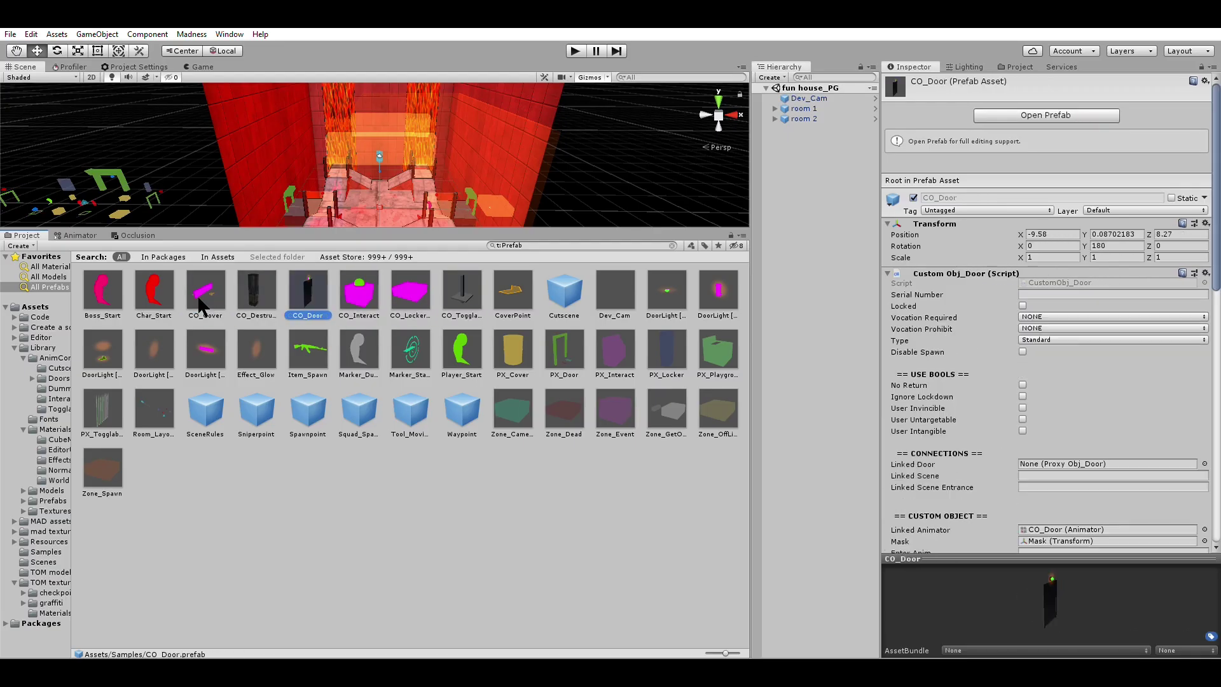
pyautogui.press('Left')
pyautogui.press('Left')
pyautogui.click(188, 338)
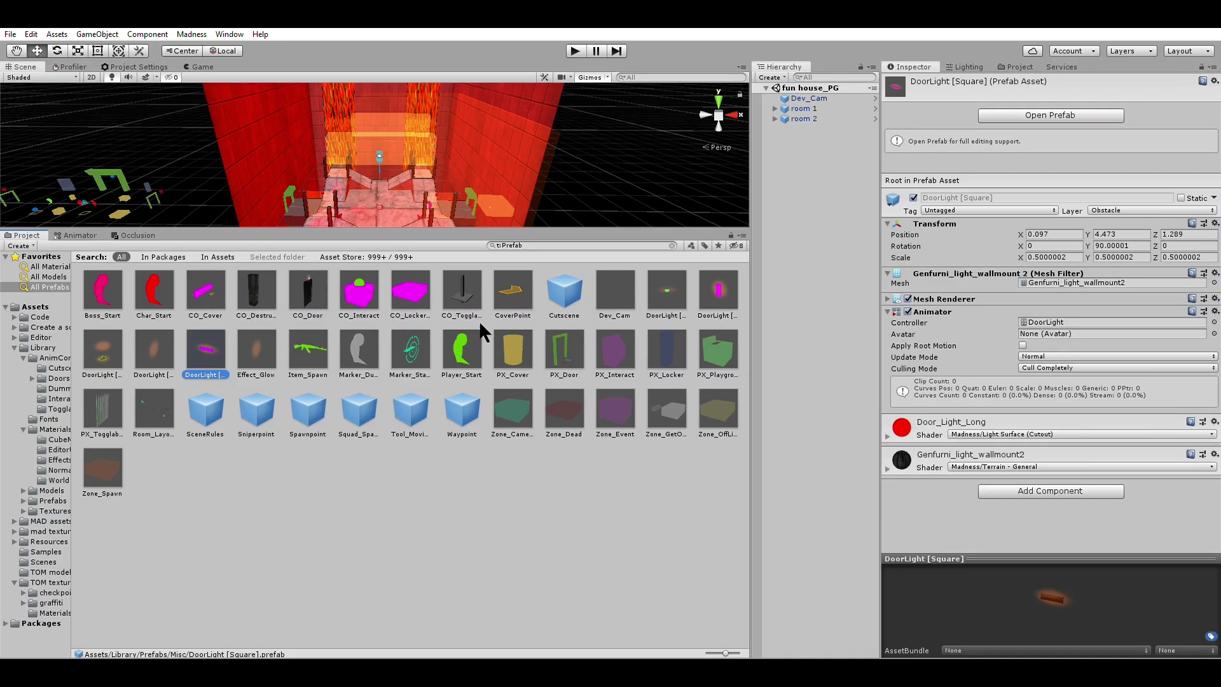
pyautogui.click(548, 294)
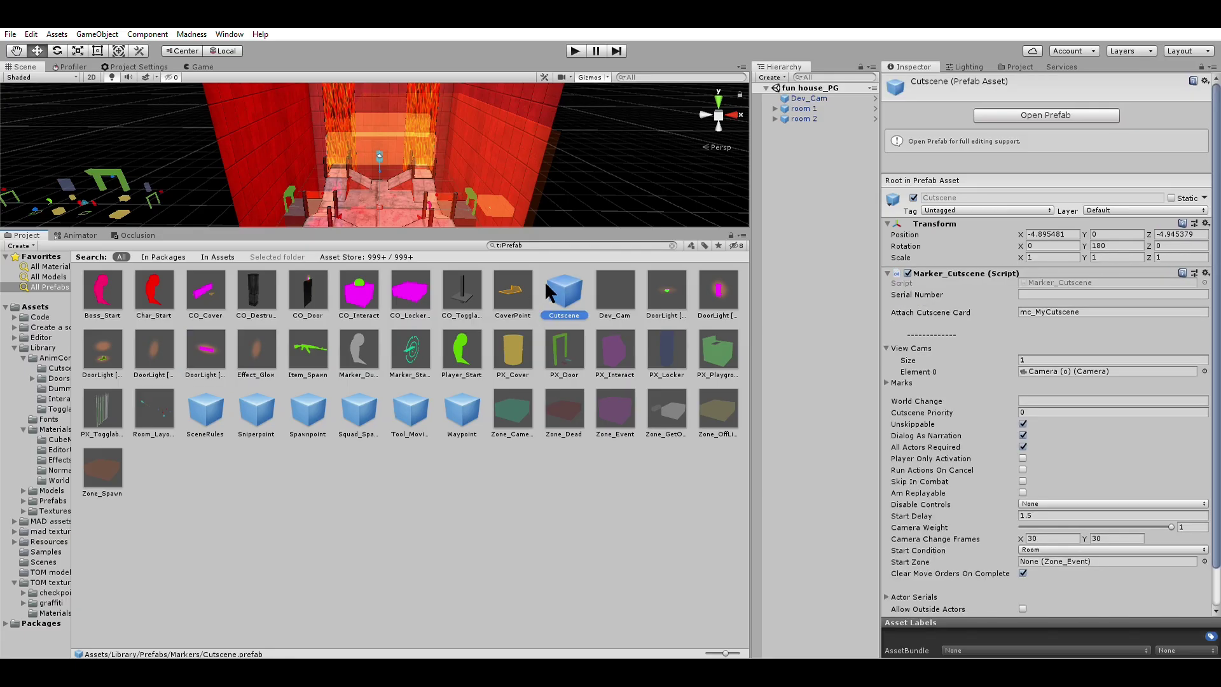
pyautogui.click(485, 505)
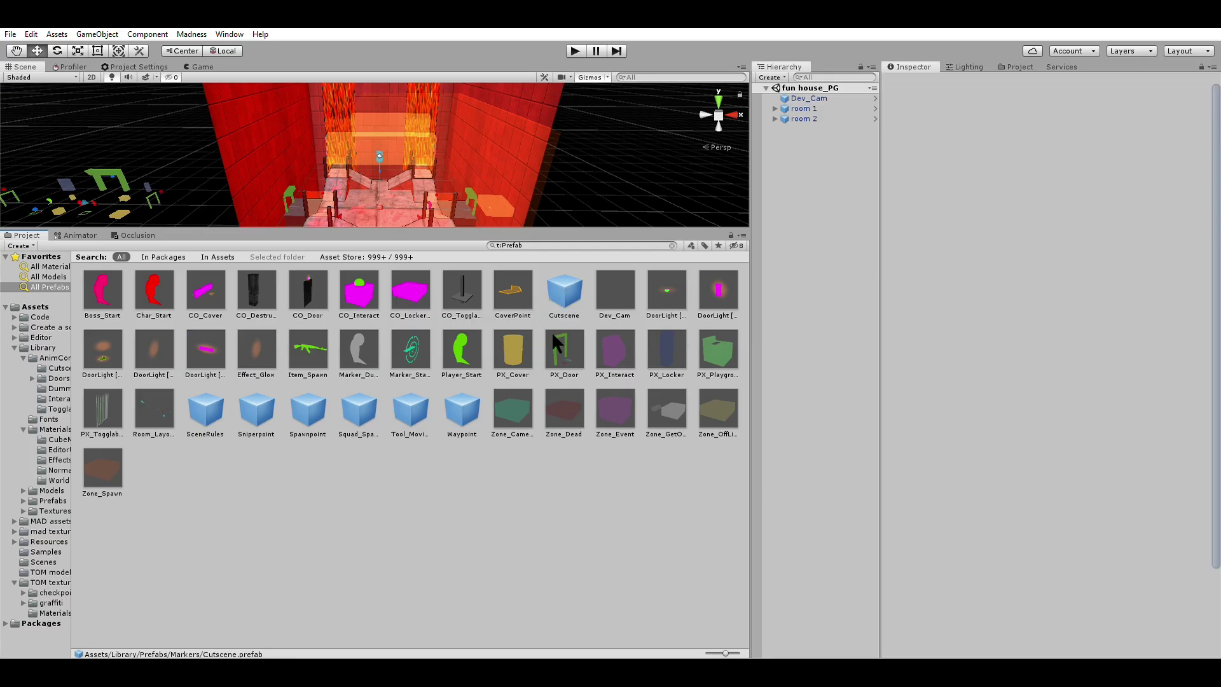
# - Shrink the asset browser back to its smaller size and create a new empty scene
pyautogui.moveTo(547, 230); pyautogui.dragTo(445, 487)
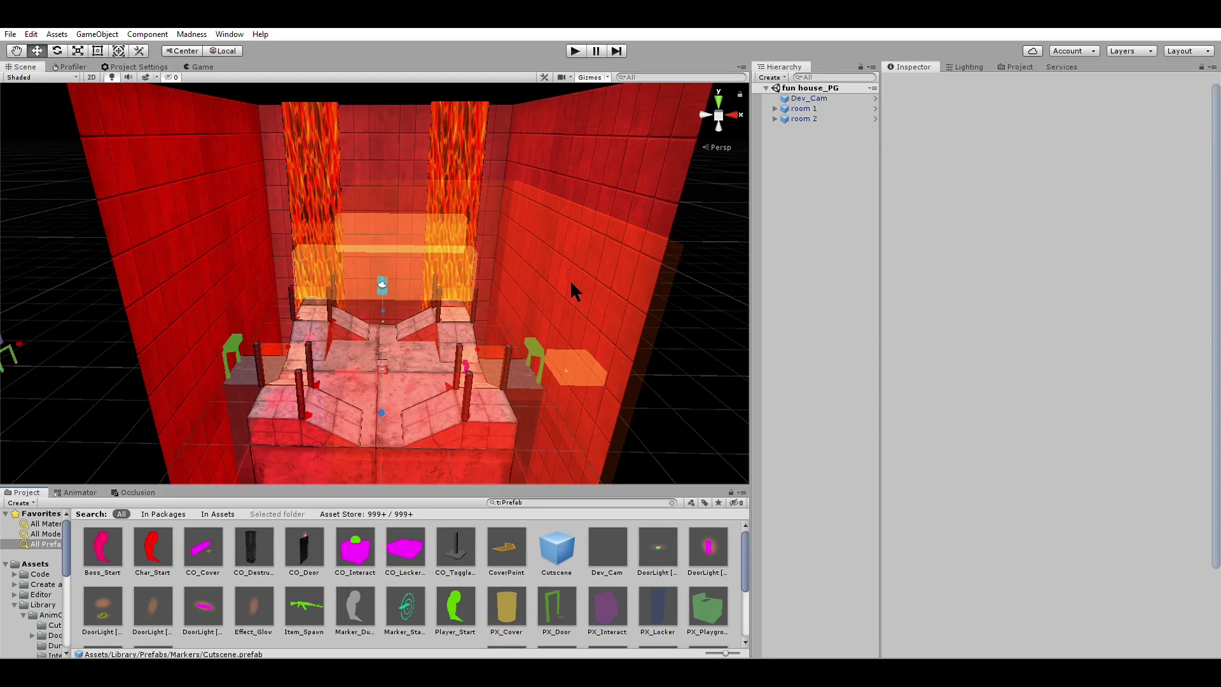
pyautogui.hotkey('ctrl', 'n')
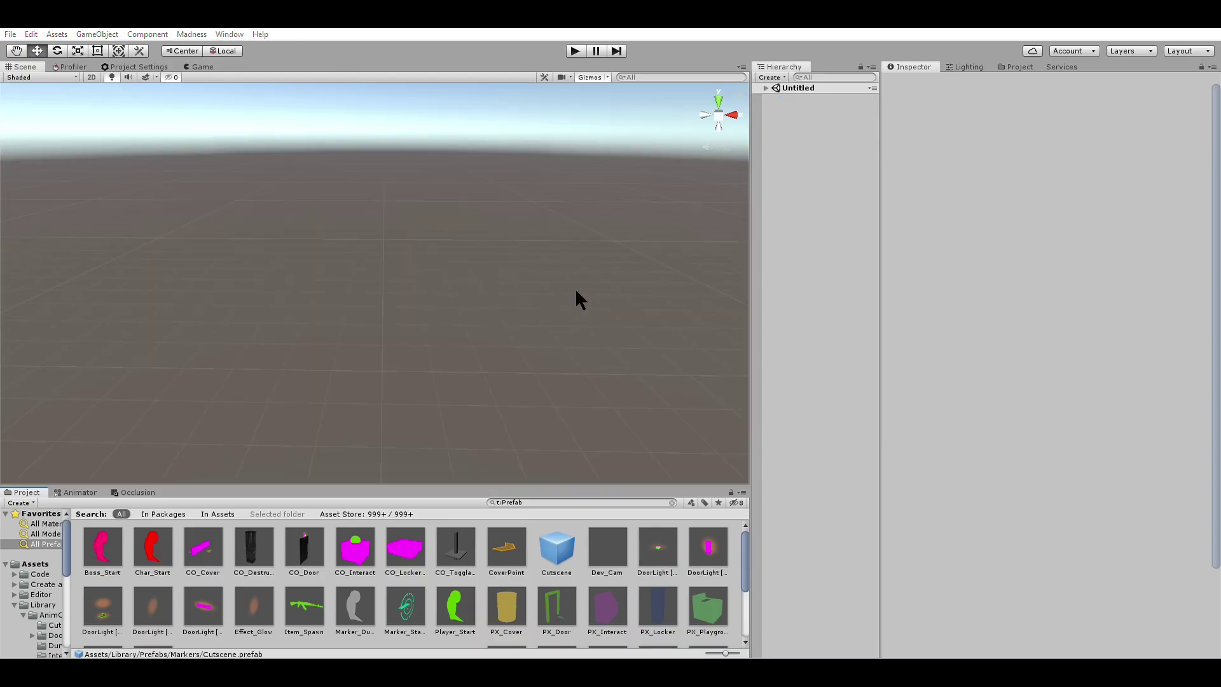
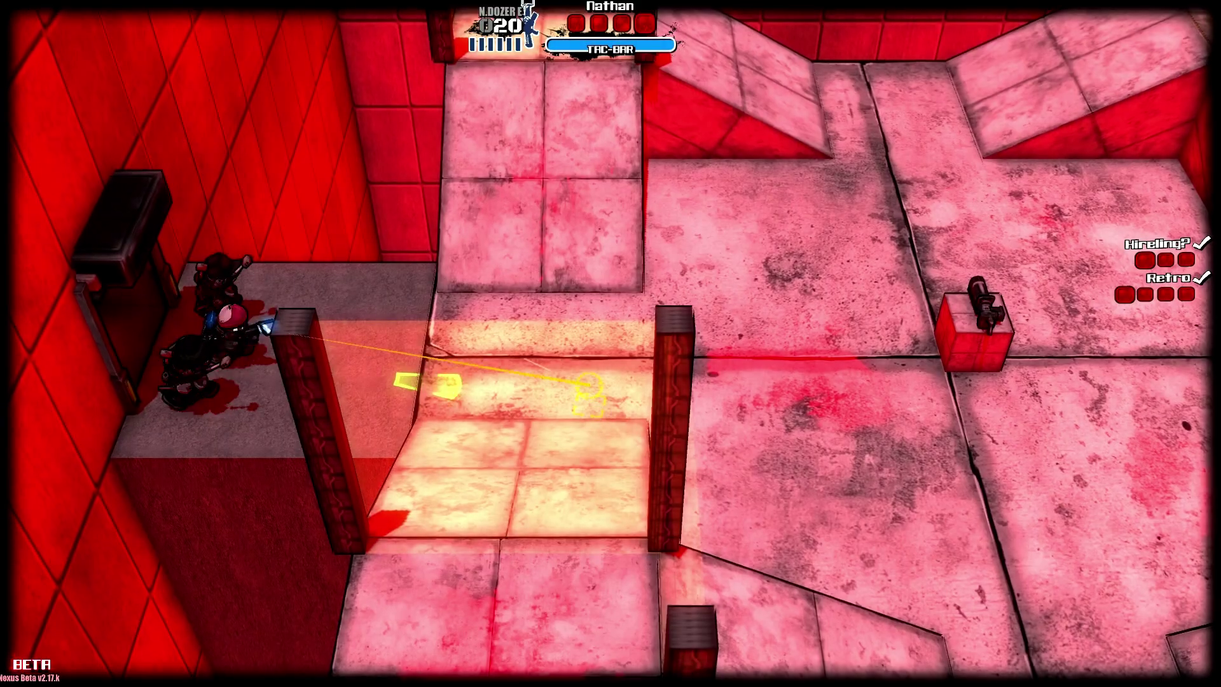
pyautogui.press('d')
pyautogui.press('d')
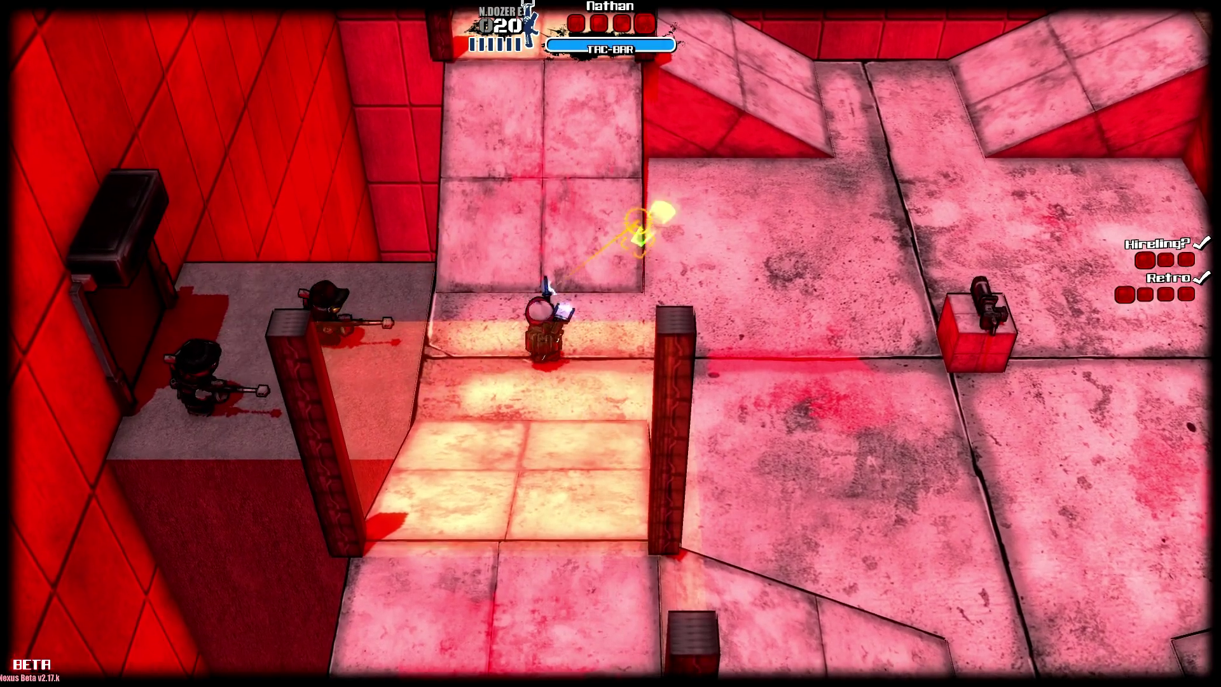
pyautogui.press('d')
pyautogui.press('e')
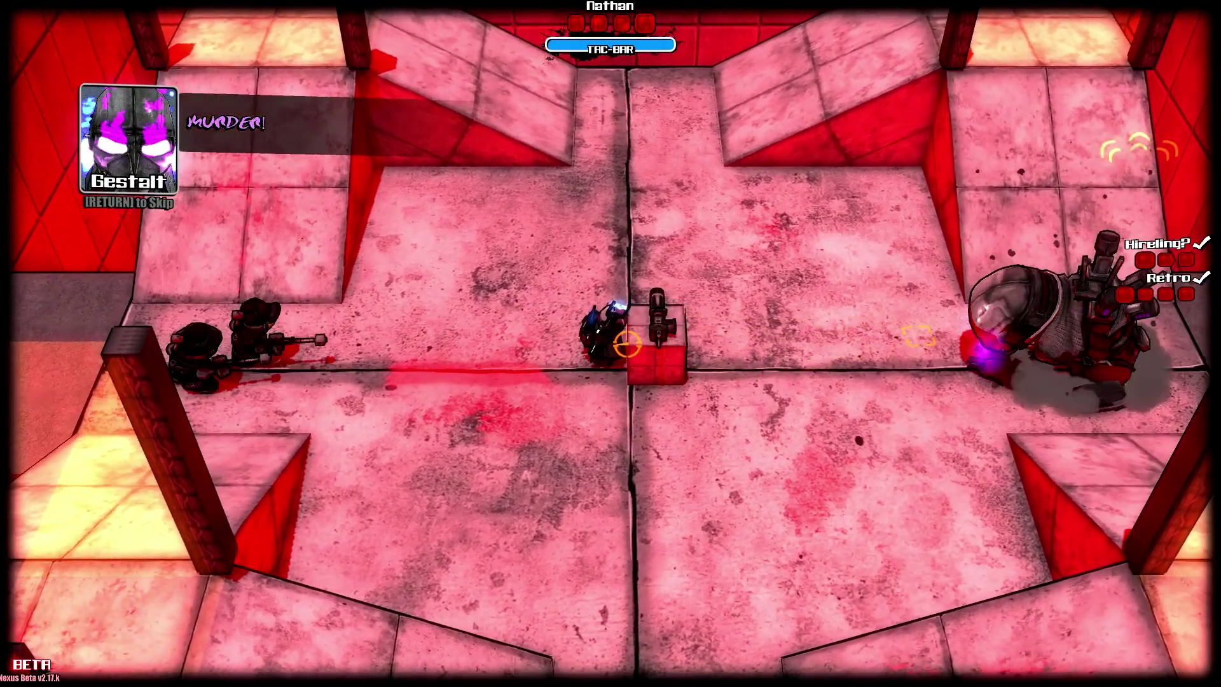
pyautogui.press('s')
pyautogui.click(997, 200)
pyautogui.press('s')
pyautogui.press('a')
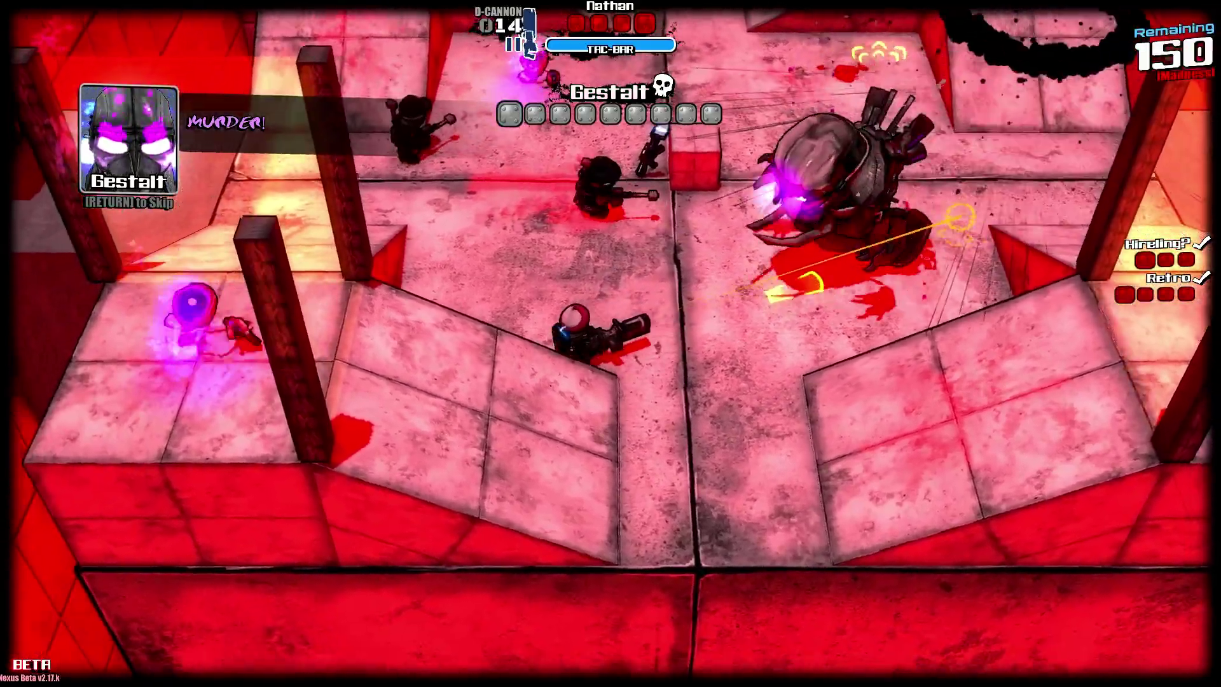
pyautogui.press('d')
pyautogui.press('d')
pyautogui.click(472, 233)
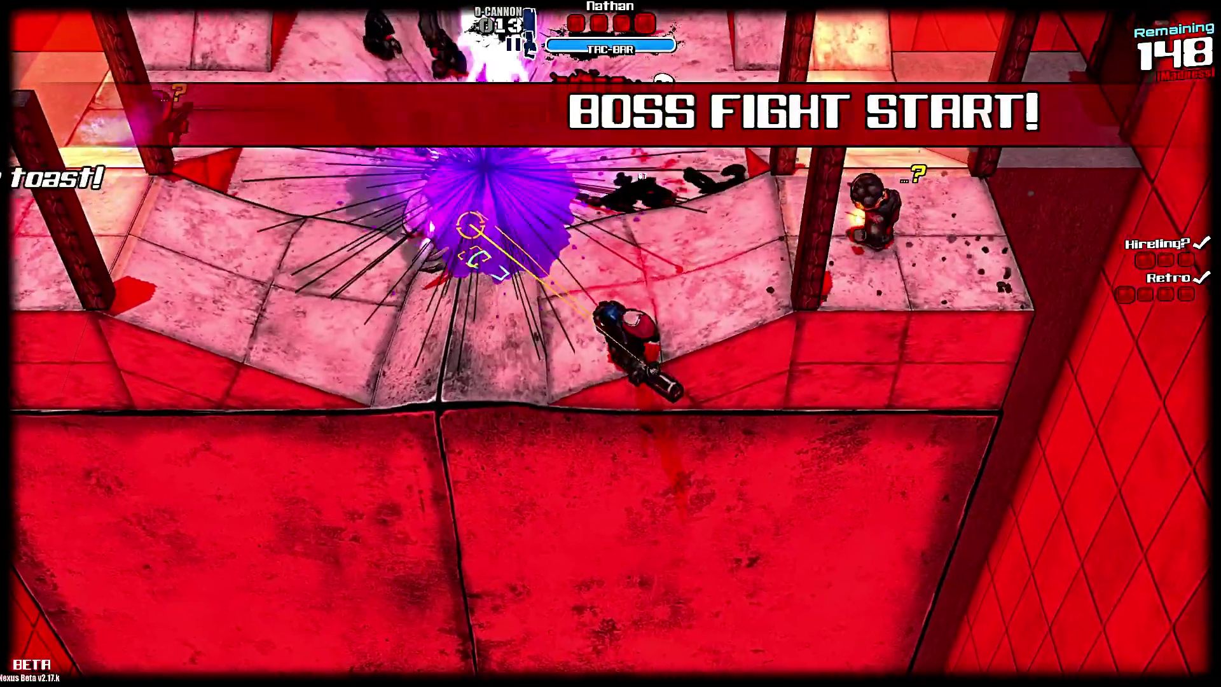
pyautogui.click(417, 248)
pyautogui.press('a')
pyautogui.click(814, 210)
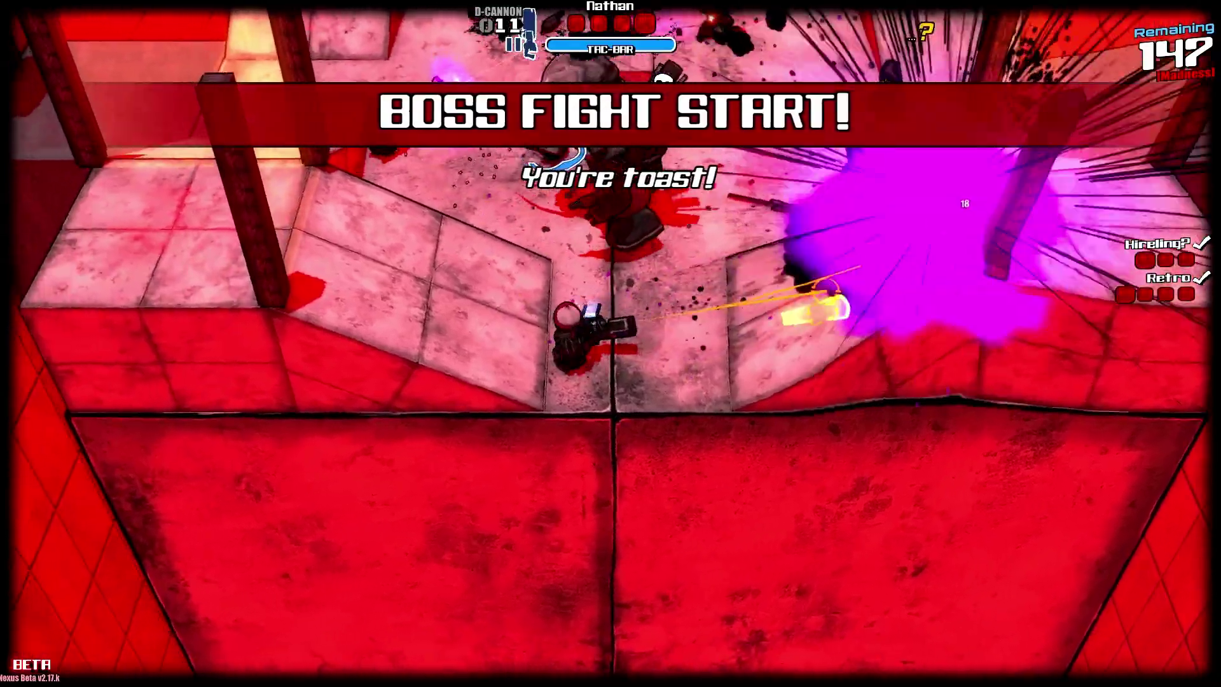
pyautogui.click(754, 245)
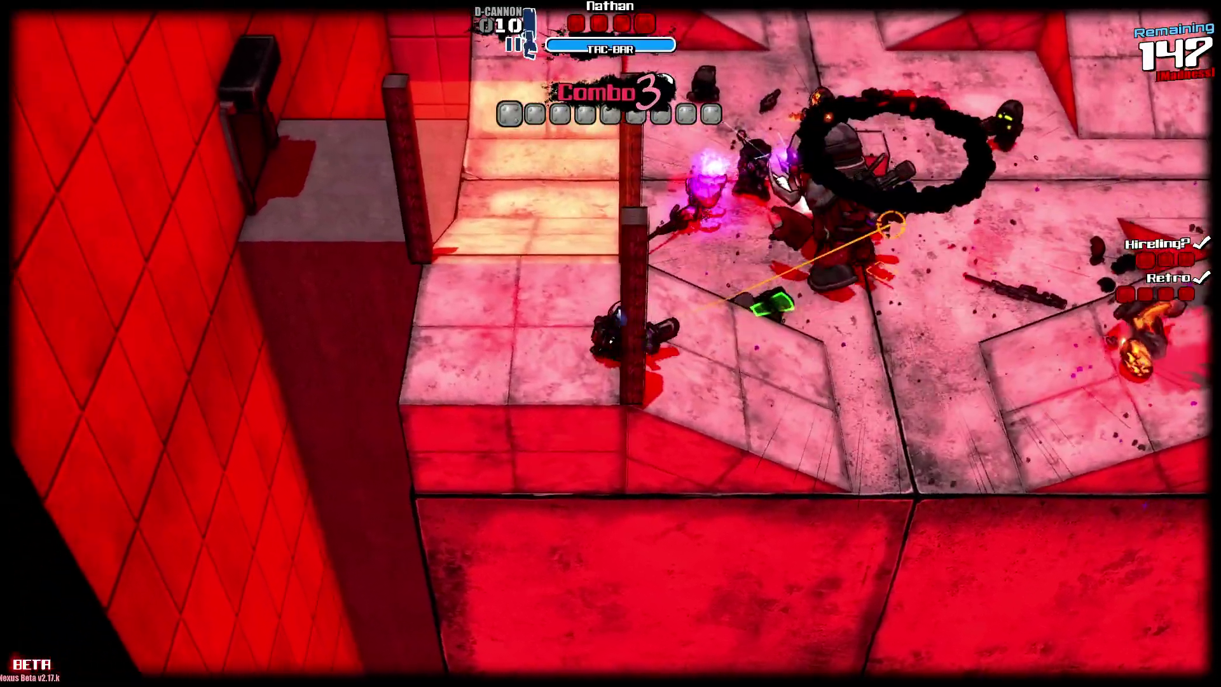
pyautogui.click(790, 205)
pyautogui.press('a')
pyautogui.click(884, 337)
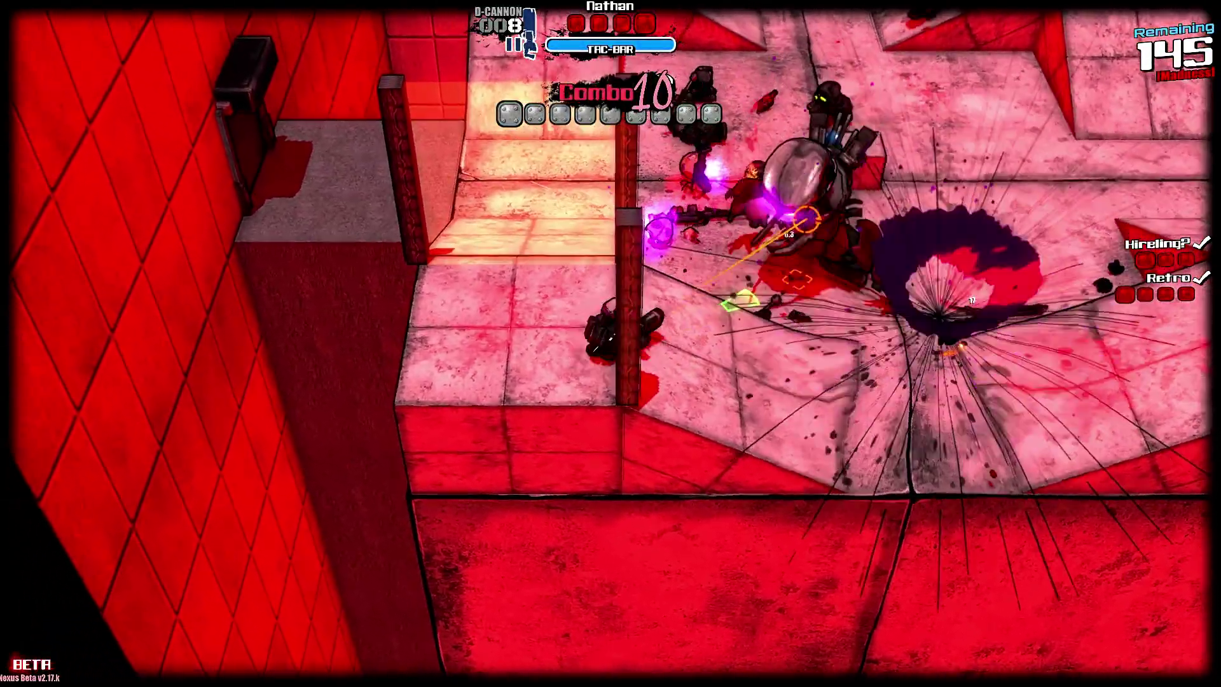
pyautogui.click(732, 222)
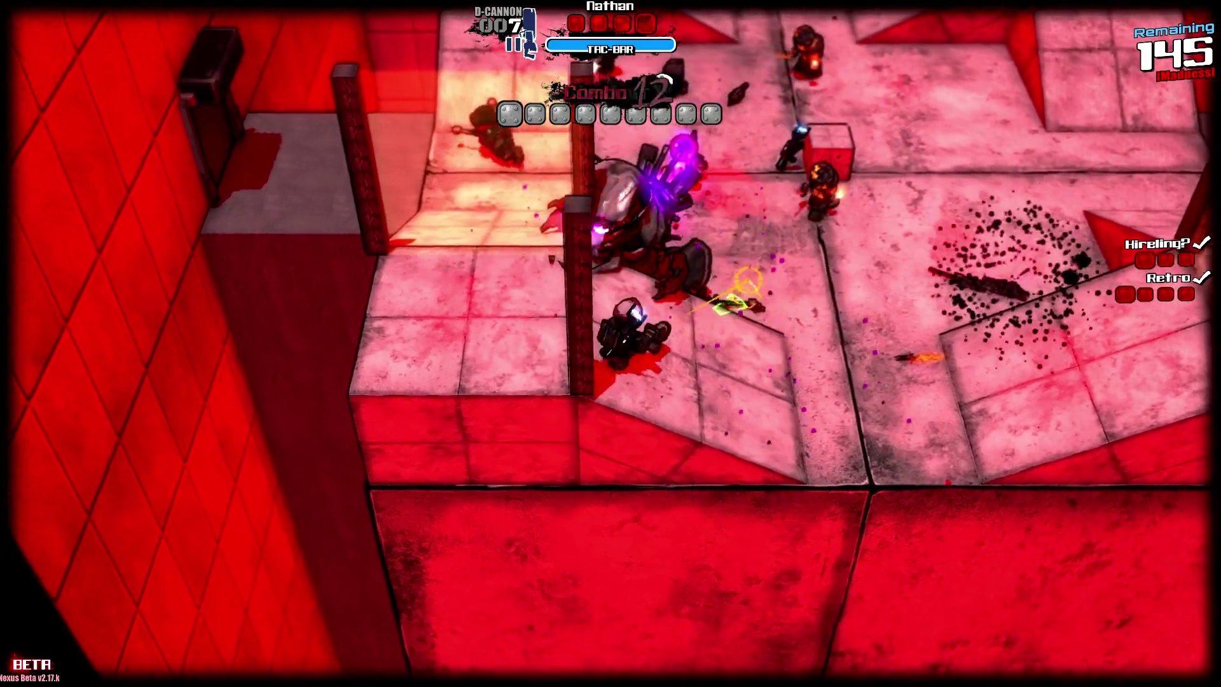
pyautogui.press('d')
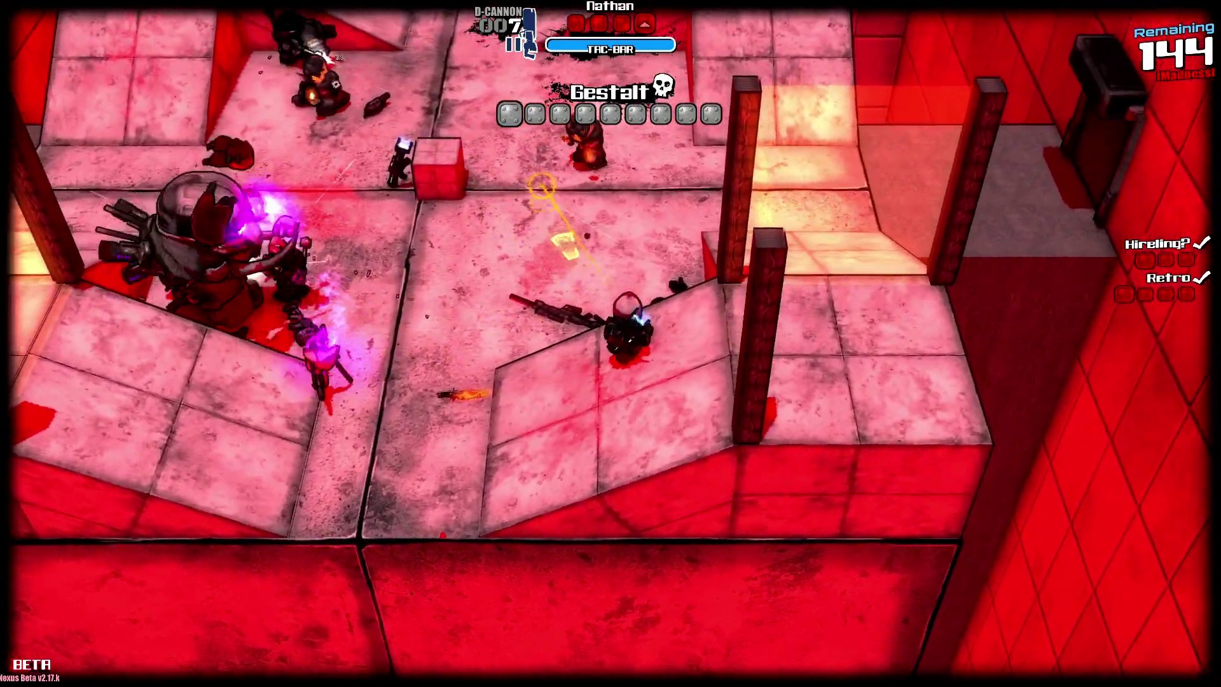
pyautogui.click(577, 161)
pyautogui.click(398, 258)
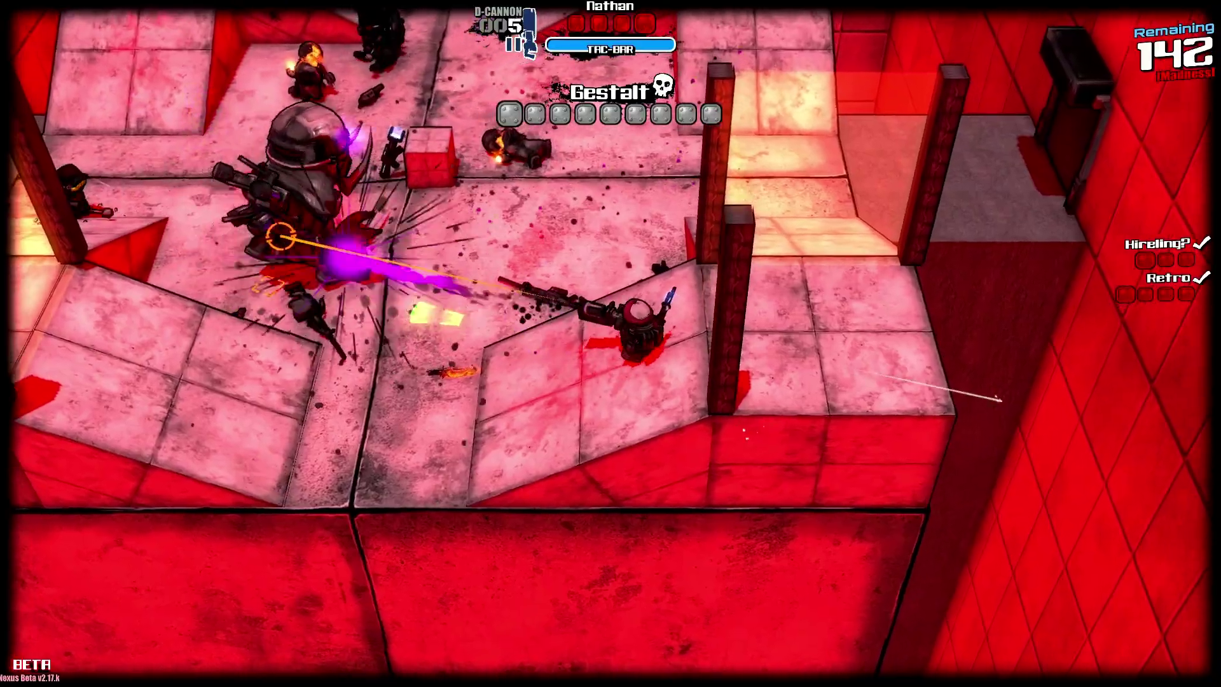
pyautogui.press('d')
pyautogui.click(786, 335)
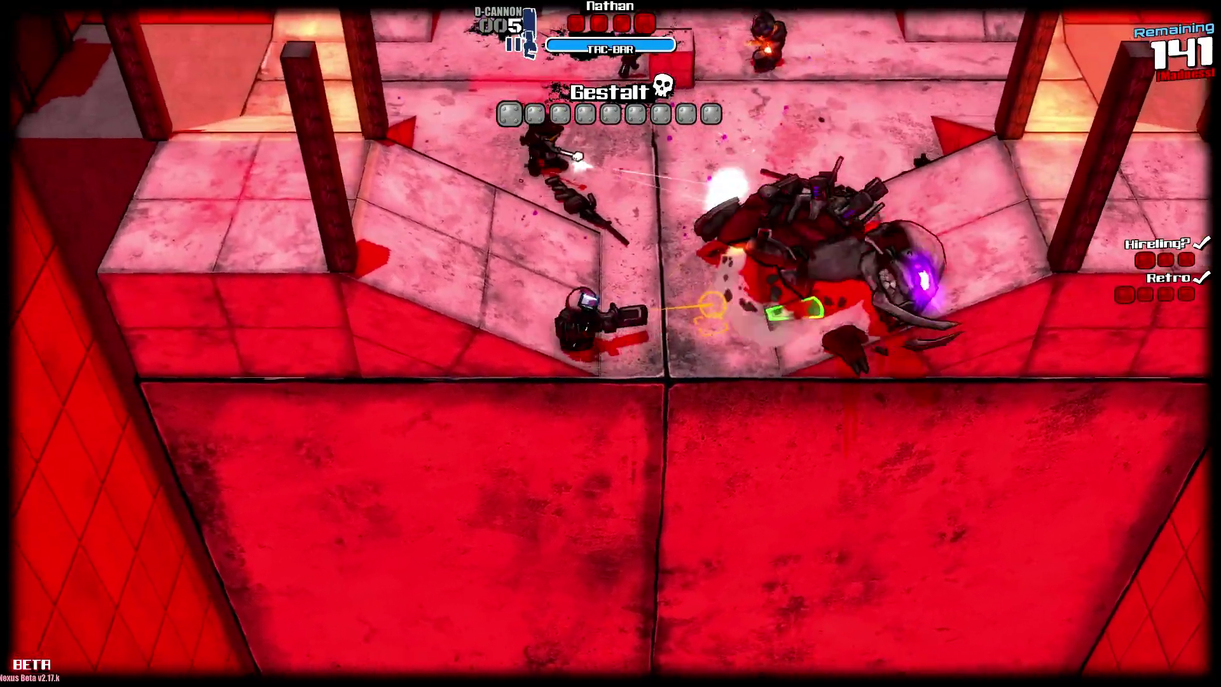
pyautogui.press('a')
pyautogui.click(845, 356)
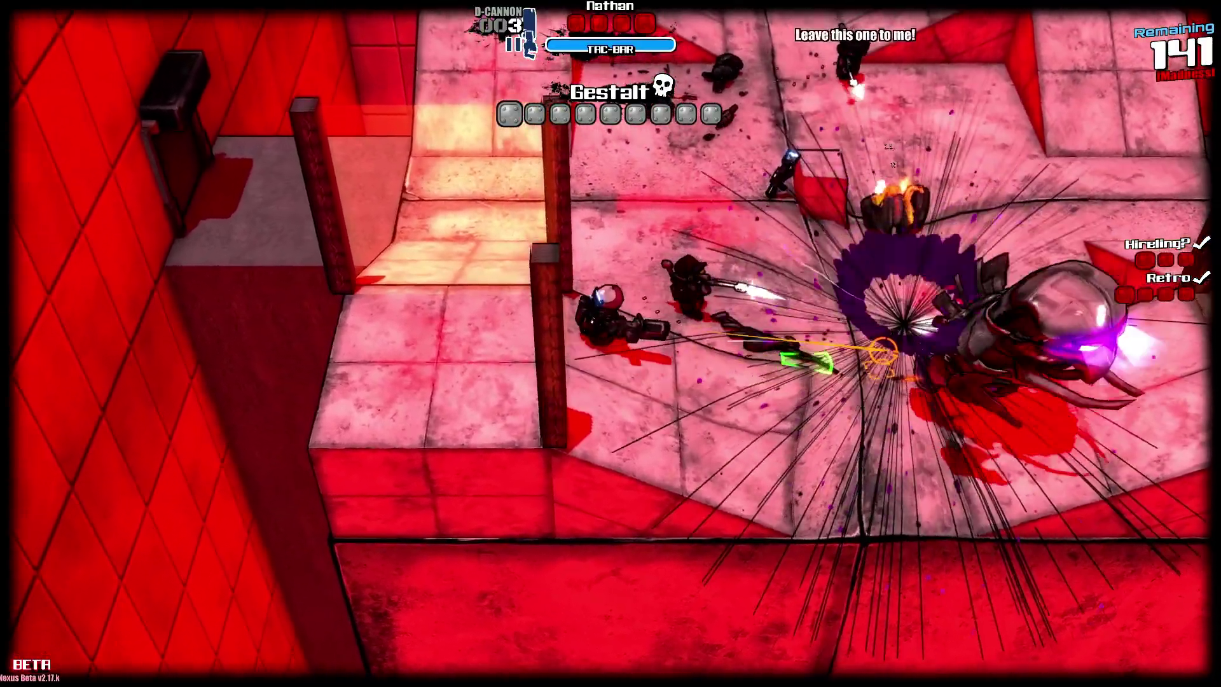
pyautogui.press('w')
pyautogui.press('q')
pyautogui.press('d')
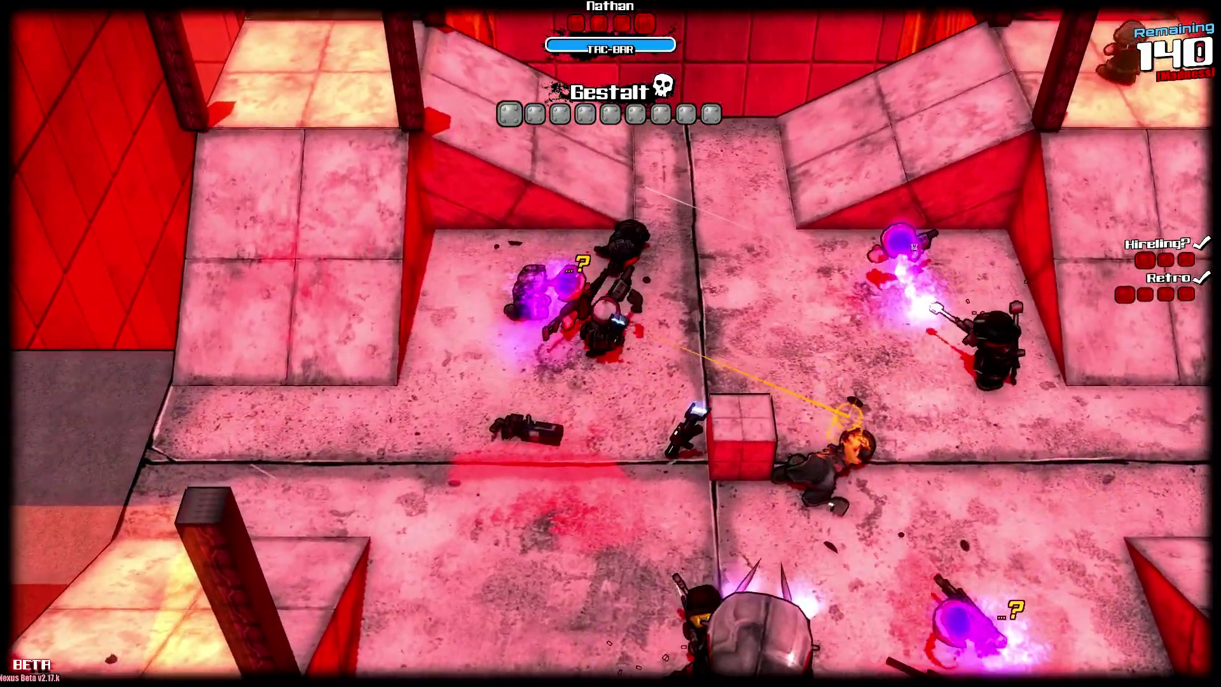
pyautogui.press('s')
pyautogui.press('d')
pyautogui.click(454, 427)
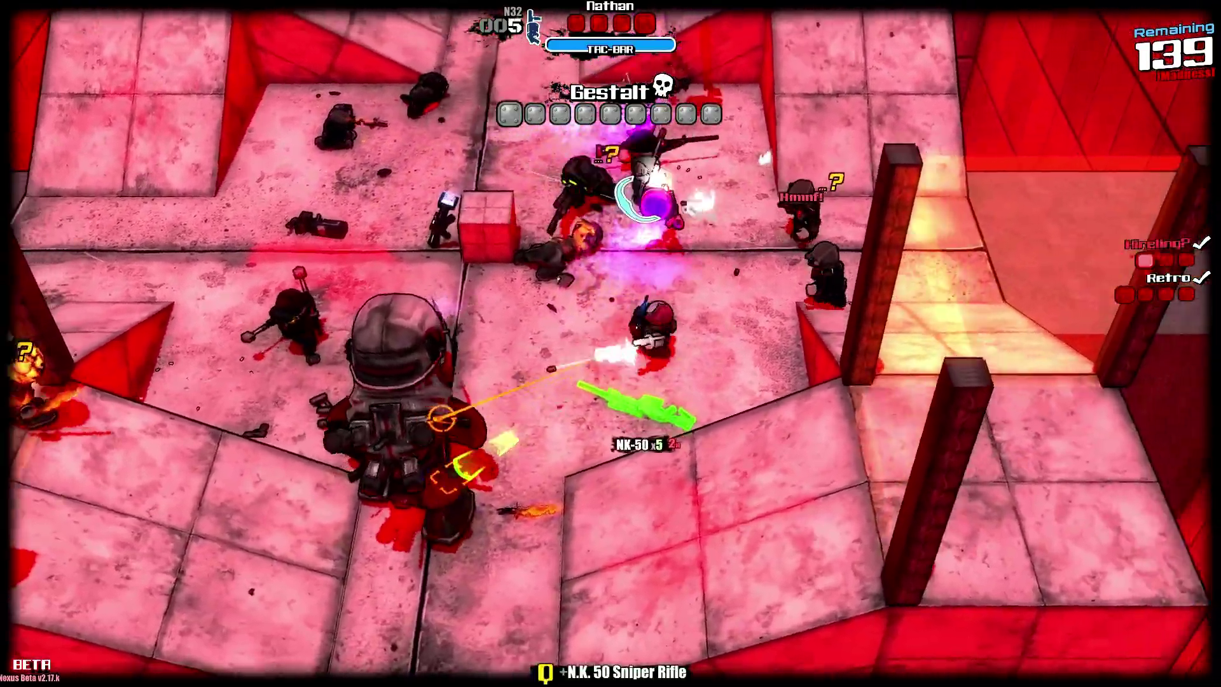
pyautogui.press('a')
pyautogui.press('s')
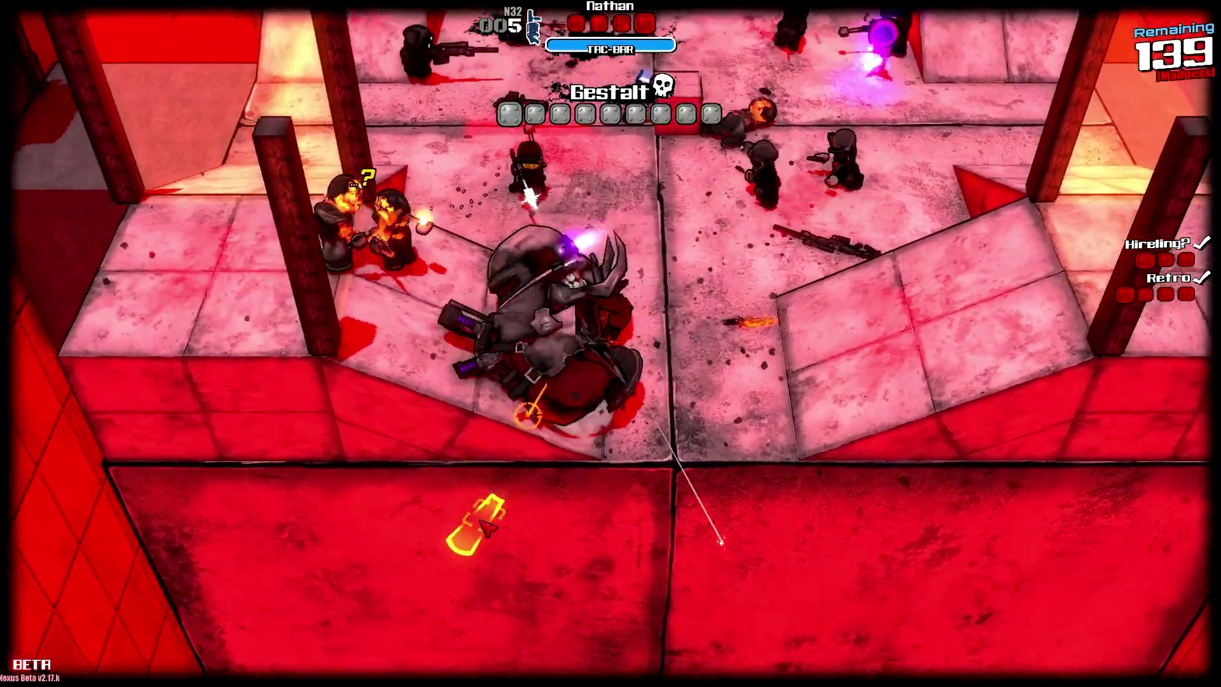
pyautogui.press('w')
pyautogui.press('d')
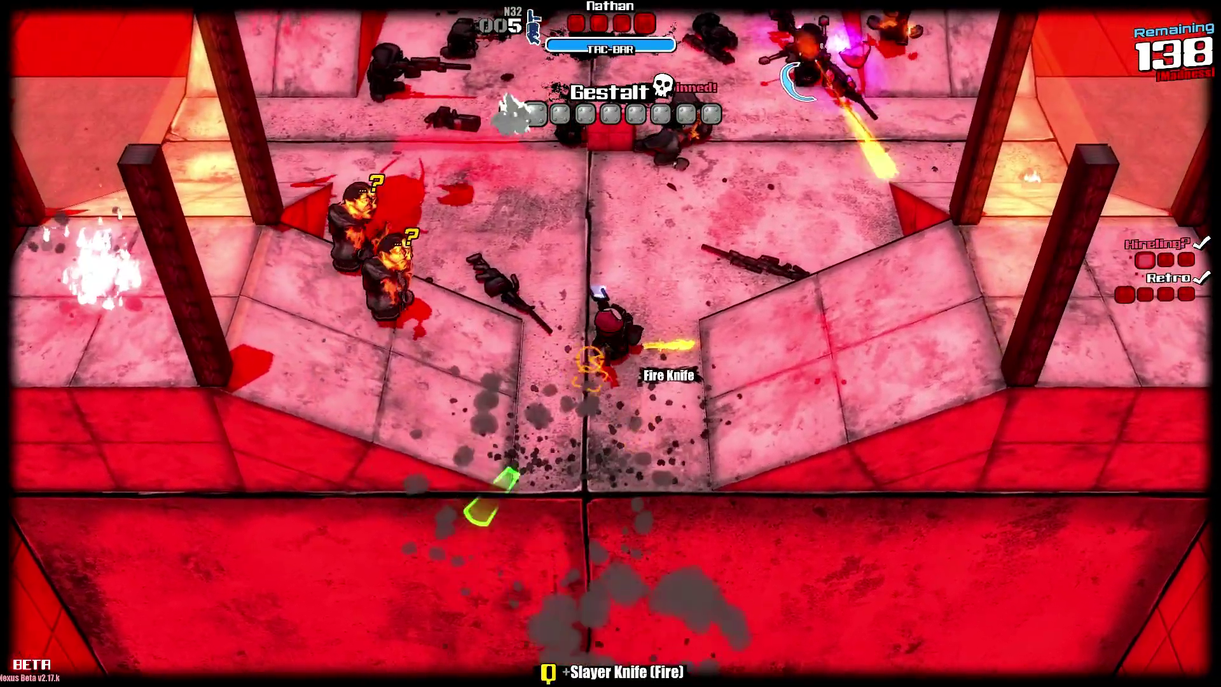
pyautogui.press('d')
pyautogui.scroll(-1, 508, 318)
pyautogui.click(417, 267)
pyautogui.click(333, 180)
pyautogui.click(330, 204)
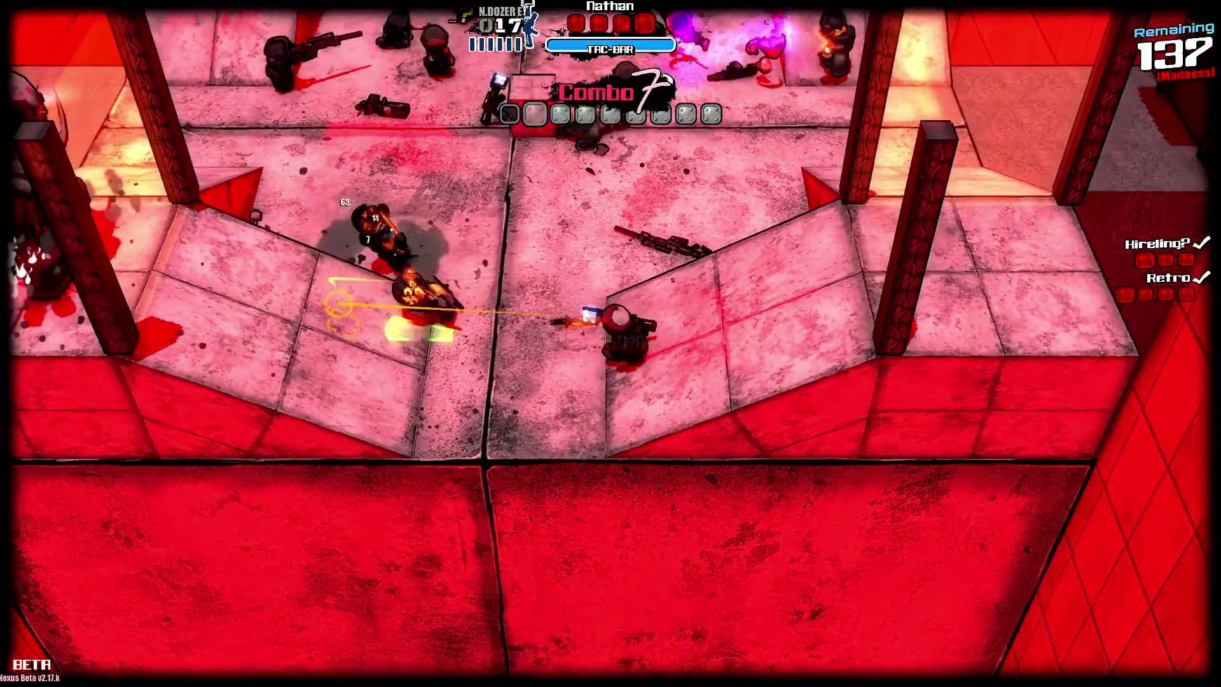
pyautogui.press('s')
pyautogui.press('a')
pyautogui.press('a')
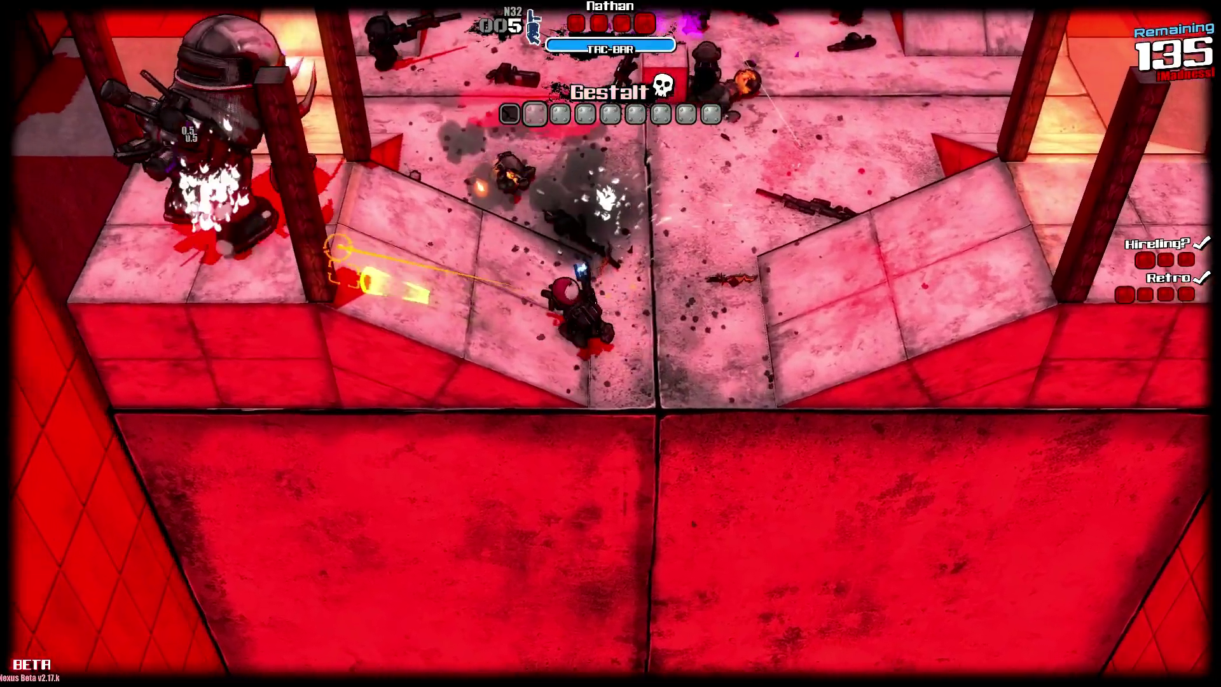
pyautogui.press('a')
pyautogui.press('w')
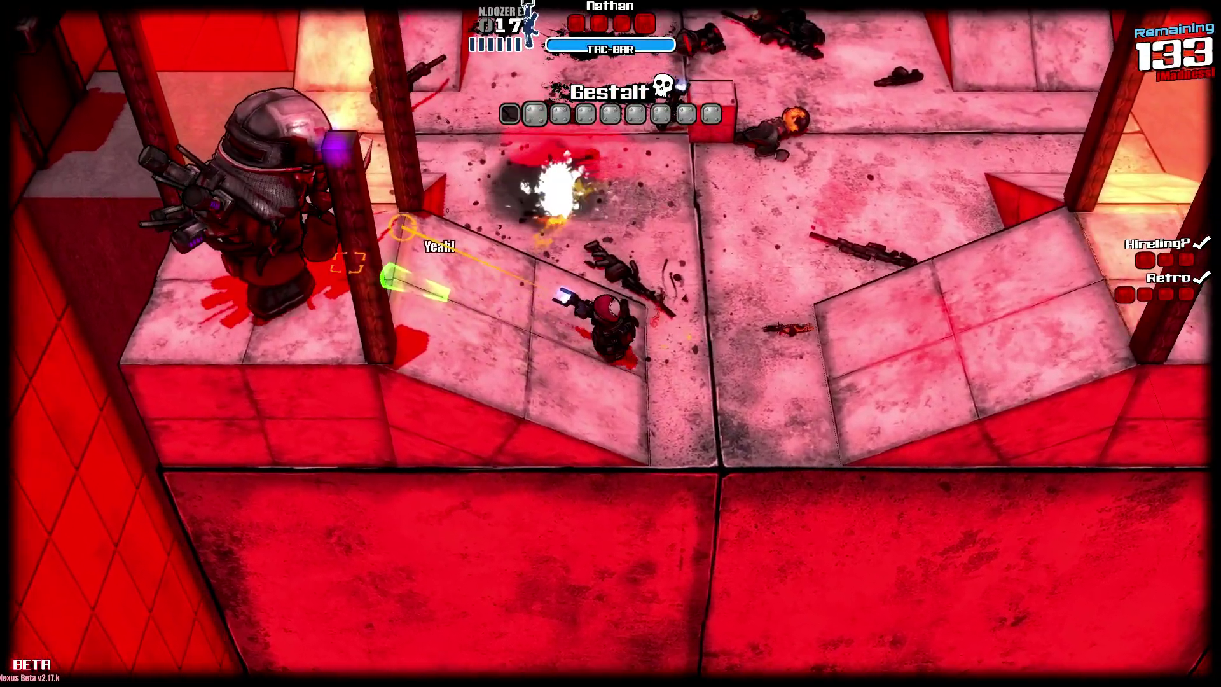
pyautogui.press('a')
pyautogui.press('w')
pyautogui.click(382, 359)
pyautogui.press('d')
pyautogui.press('s')
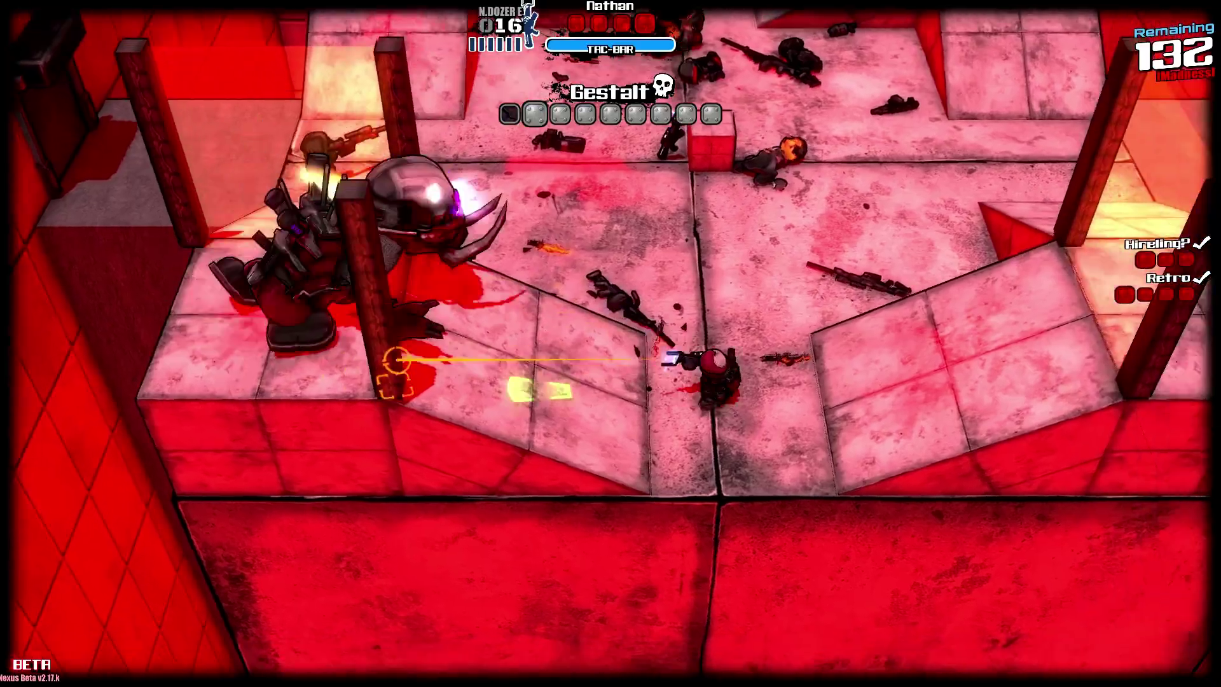
pyautogui.press('e')
pyautogui.press('a')
pyautogui.press('d')
pyautogui.press('a')
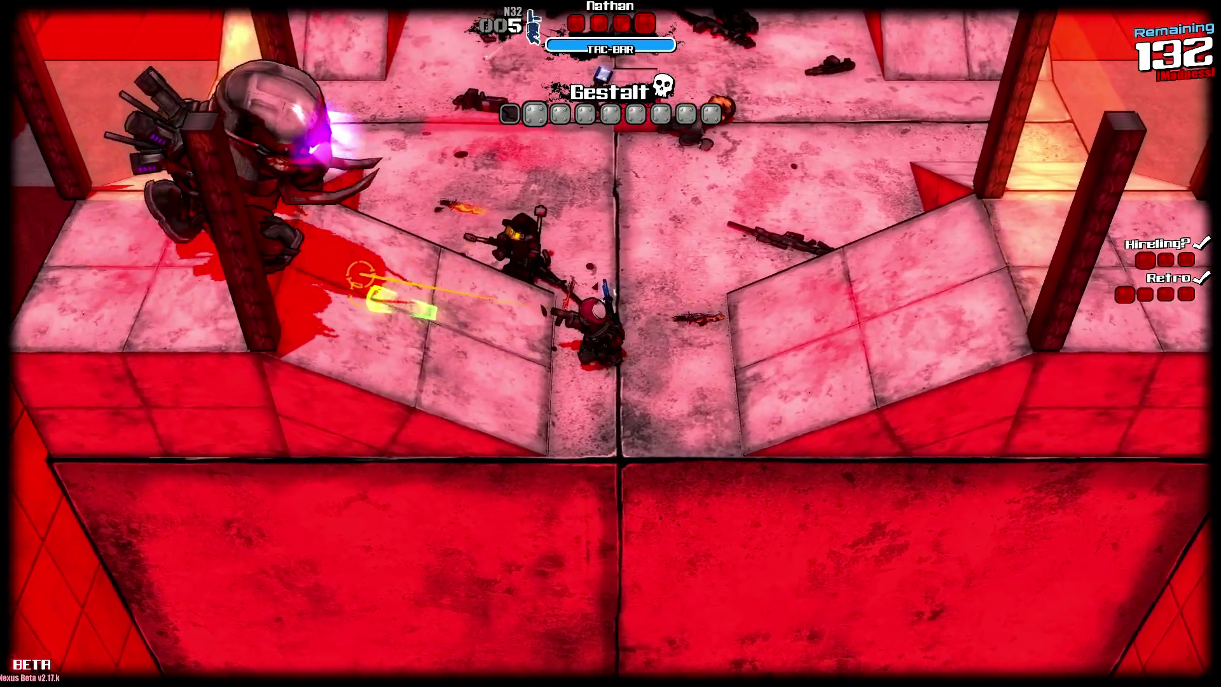
pyautogui.press('d')
pyautogui.click(391, 248)
pyautogui.press('w')
pyautogui.press('a')
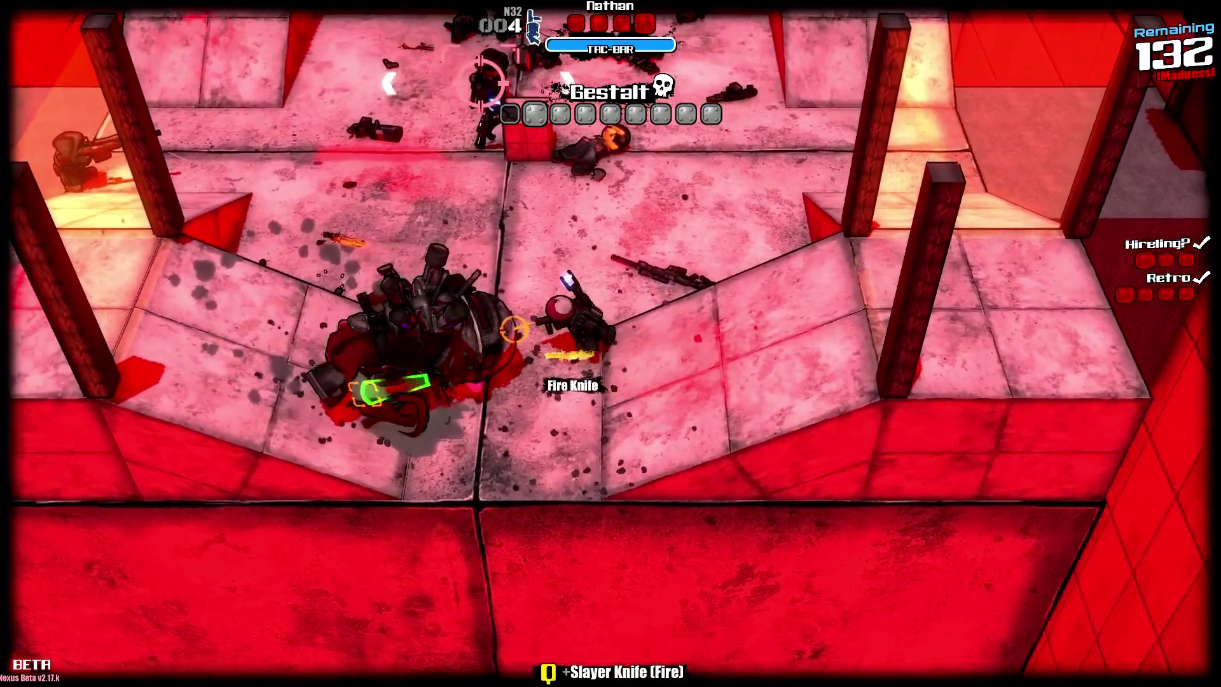
pyautogui.press('w')
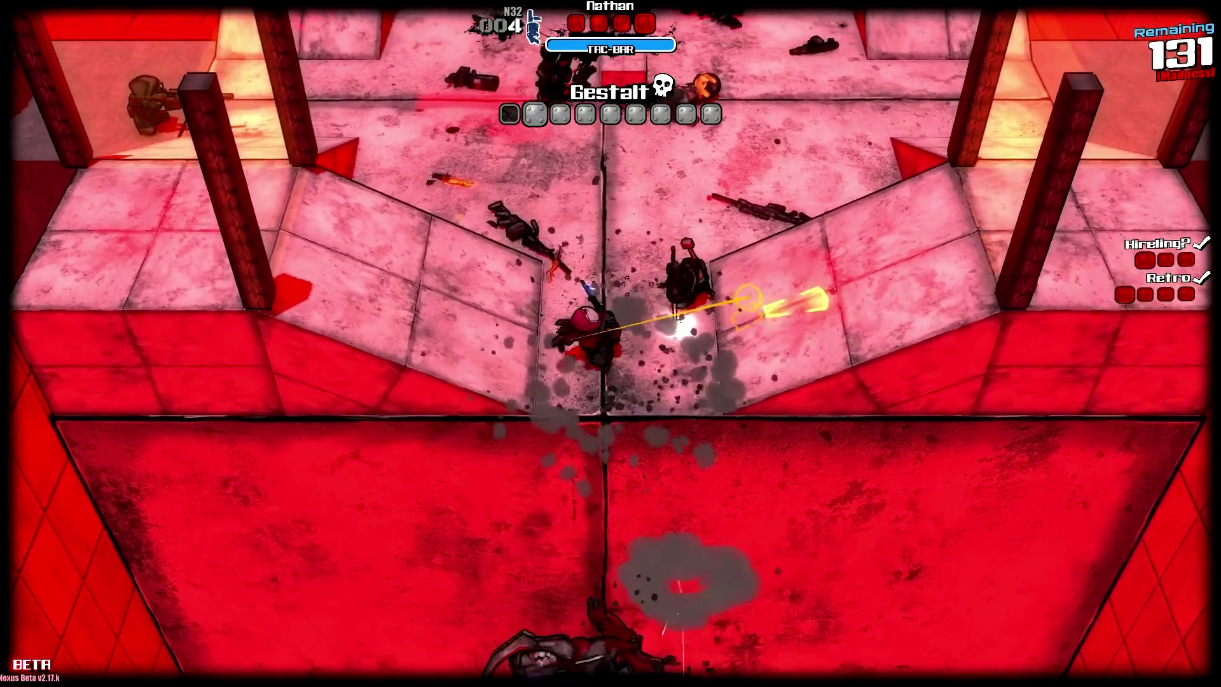
pyautogui.press('w')
pyautogui.press('a')
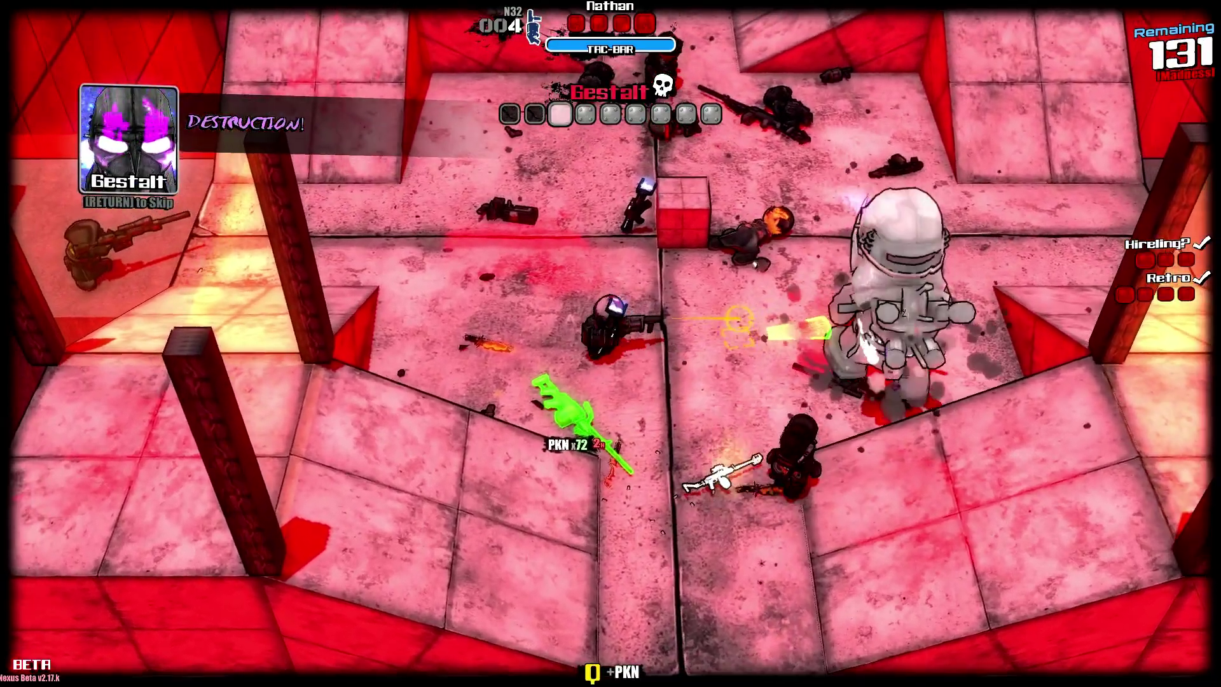
pyautogui.press('s')
pyautogui.press('a')
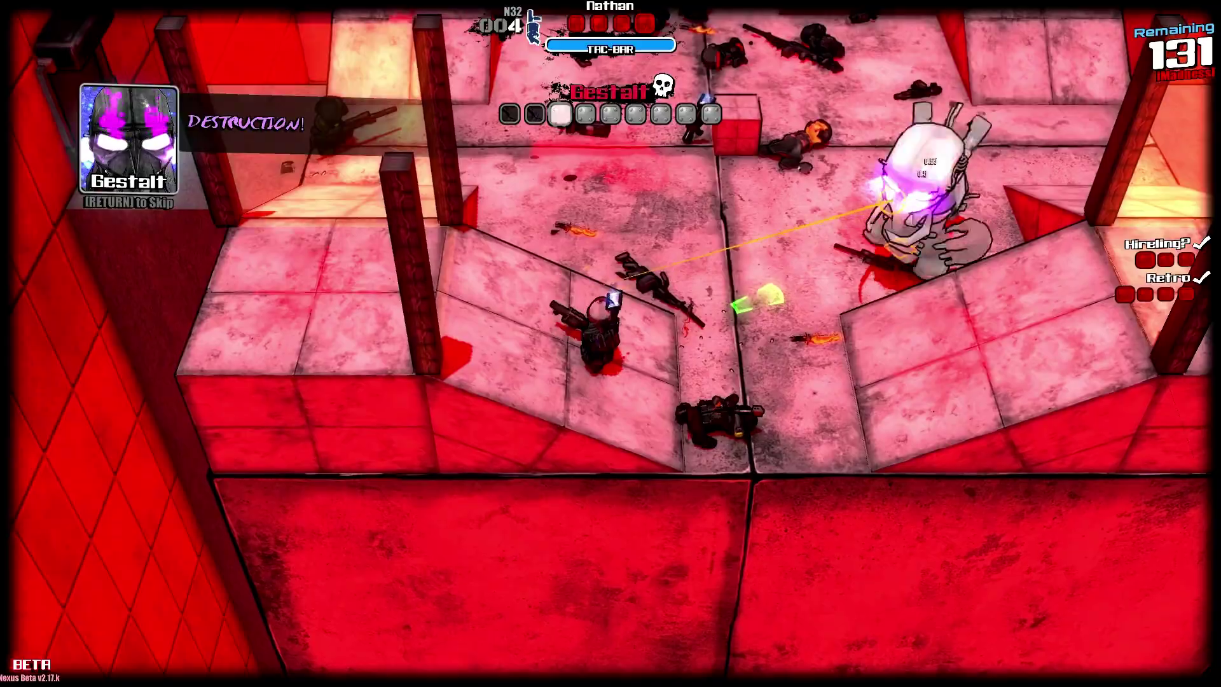
pyautogui.click(917, 223)
pyautogui.click(890, 263)
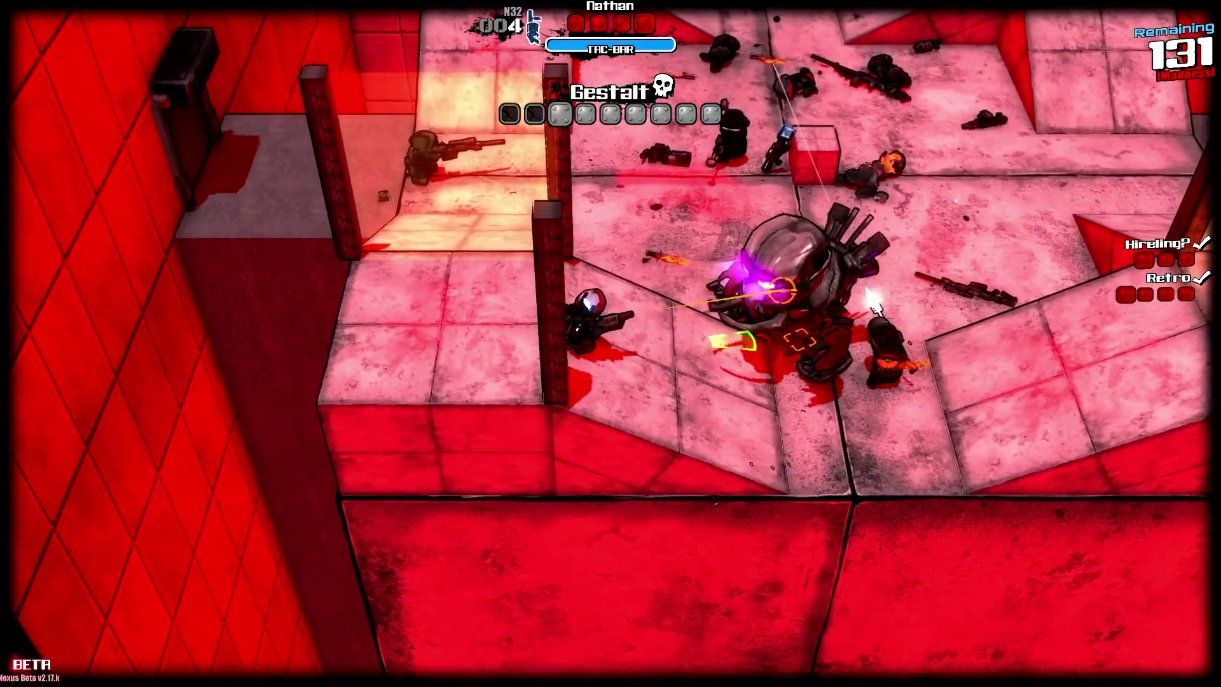
pyautogui.click(781, 290)
pyautogui.press('a')
pyautogui.press('d')
pyautogui.press('d')
pyautogui.press('s')
pyautogui.press('w')
pyautogui.press('a')
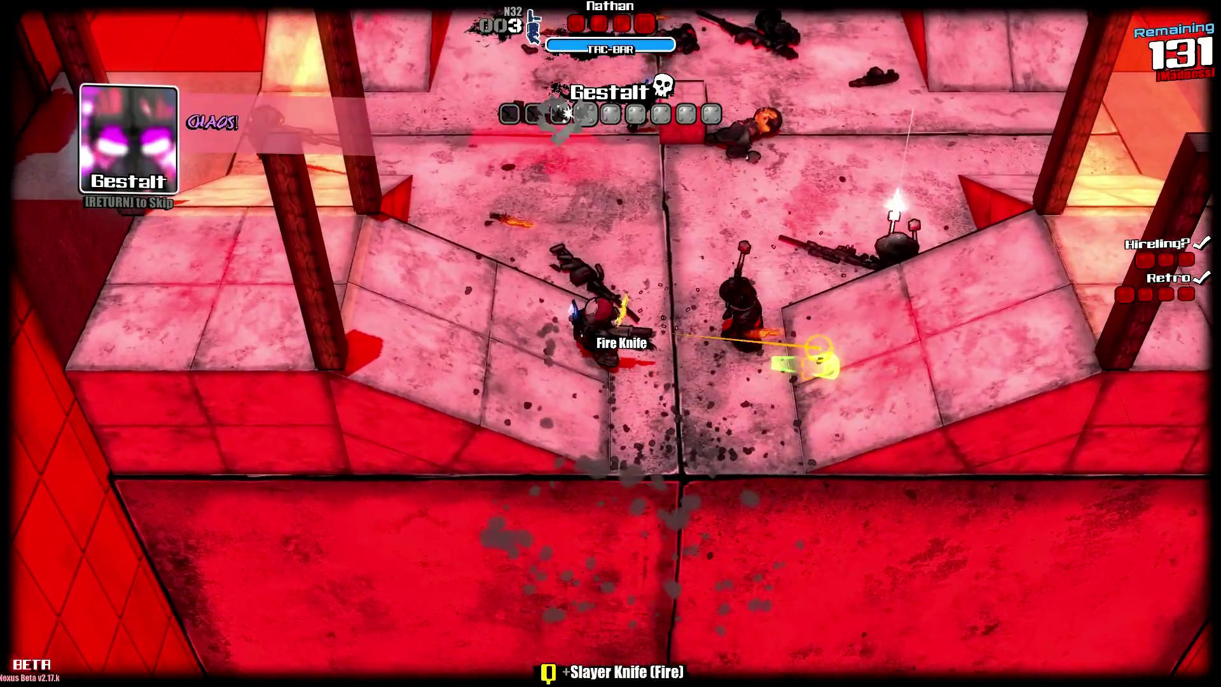
pyautogui.press('a')
pyautogui.press('q')
pyautogui.scroll(-1, 719, 263)
pyautogui.press('d')
pyautogui.click(356, 219)
pyautogui.press('w')
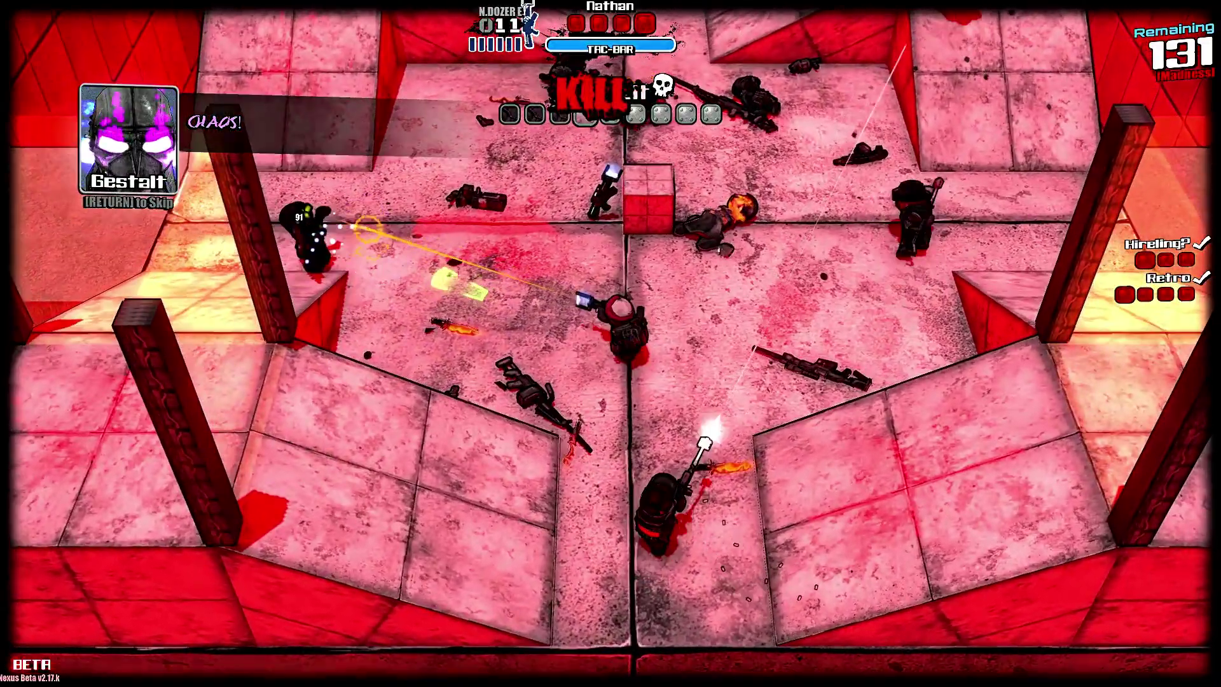
pyautogui.click(878, 107)
pyautogui.press('a')
pyautogui.click(926, 121)
pyautogui.click(954, 127)
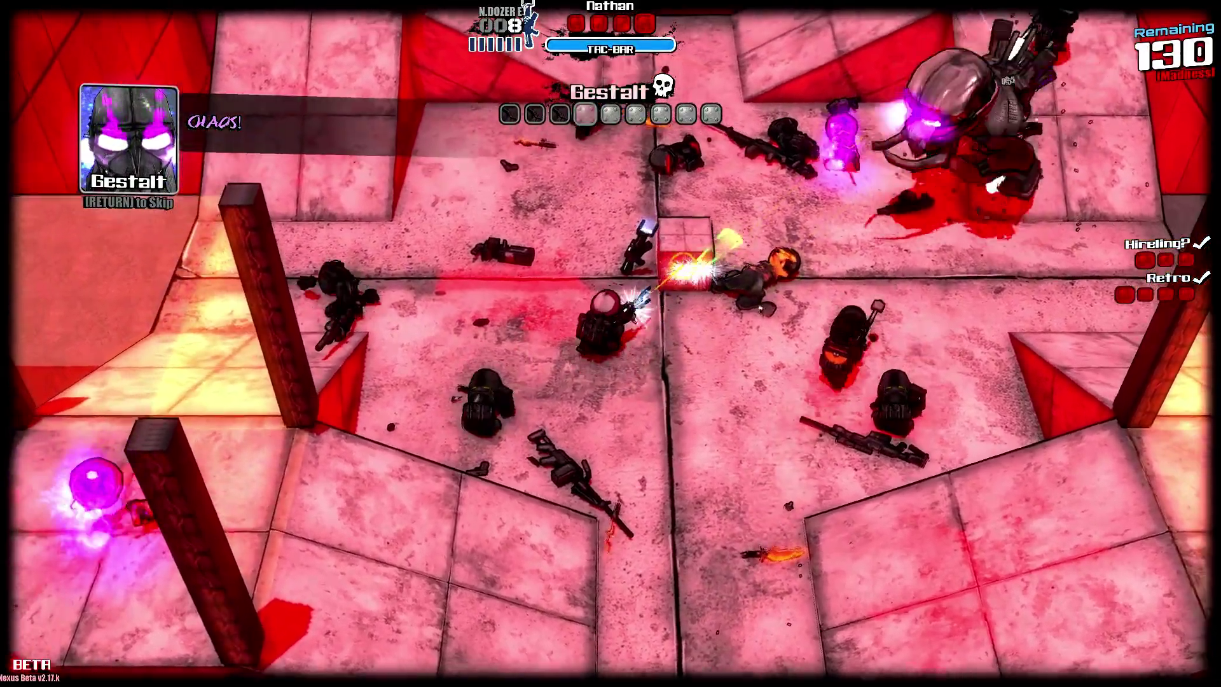
pyautogui.press('d')
pyautogui.press('s')
pyautogui.click(867, 191)
pyautogui.click(440, 265)
pyautogui.press('s')
pyautogui.press('a')
pyautogui.click(763, 258)
pyautogui.click(1066, 244)
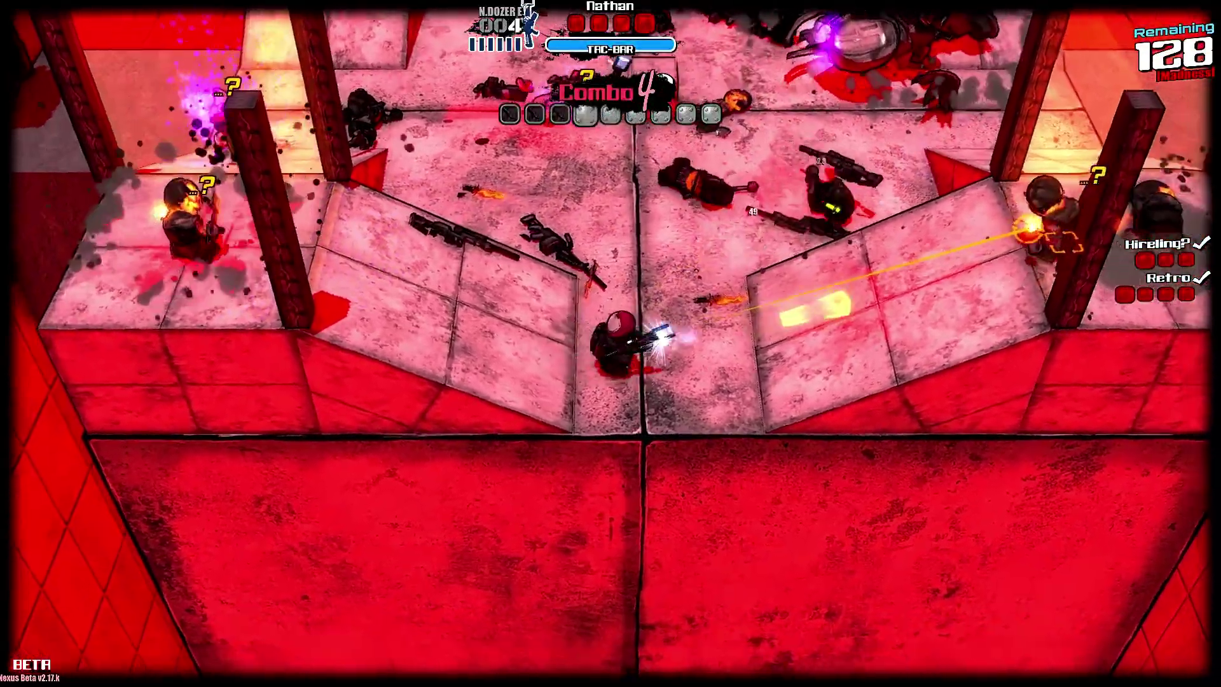
pyautogui.press('a')
pyautogui.click(715, 181)
pyautogui.press('r')
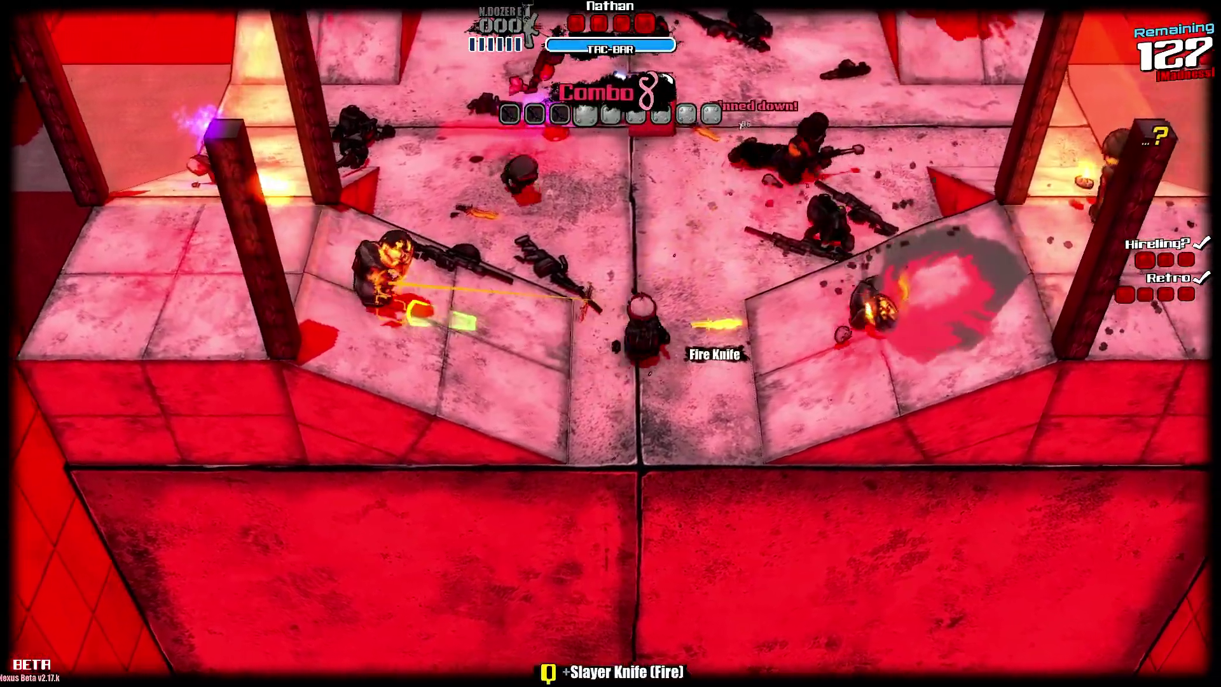
pyautogui.press('d')
pyautogui.press('s')
pyautogui.click(382, 260)
pyautogui.press('a')
pyautogui.click(629, 267)
pyautogui.click(631, 267)
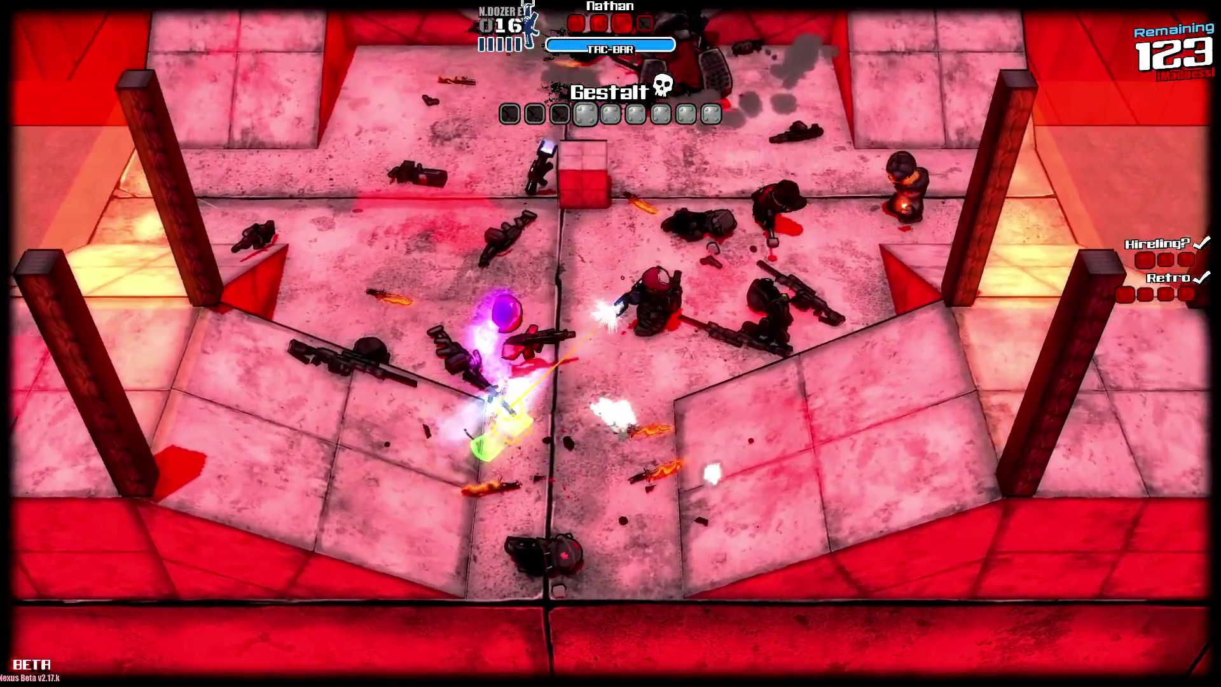
pyautogui.press('w')
pyautogui.press('d')
pyautogui.click(712, 261)
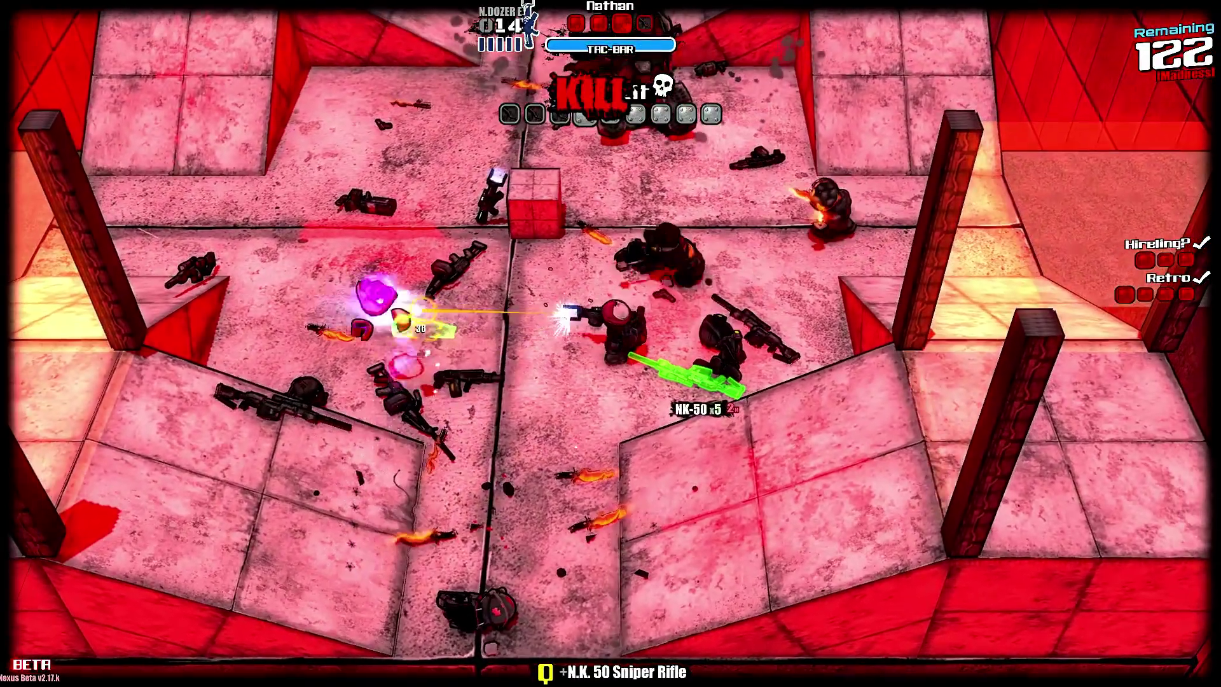
pyautogui.press('q')
pyautogui.press('w')
pyautogui.press('a')
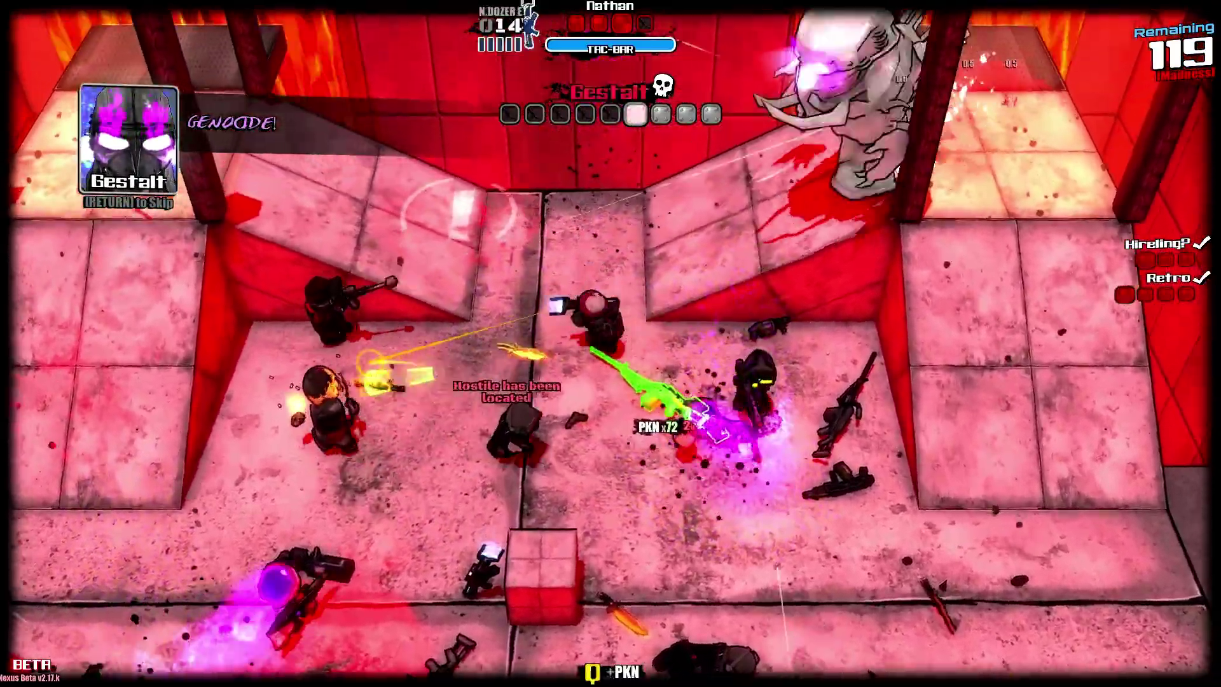
pyautogui.click(680, 324)
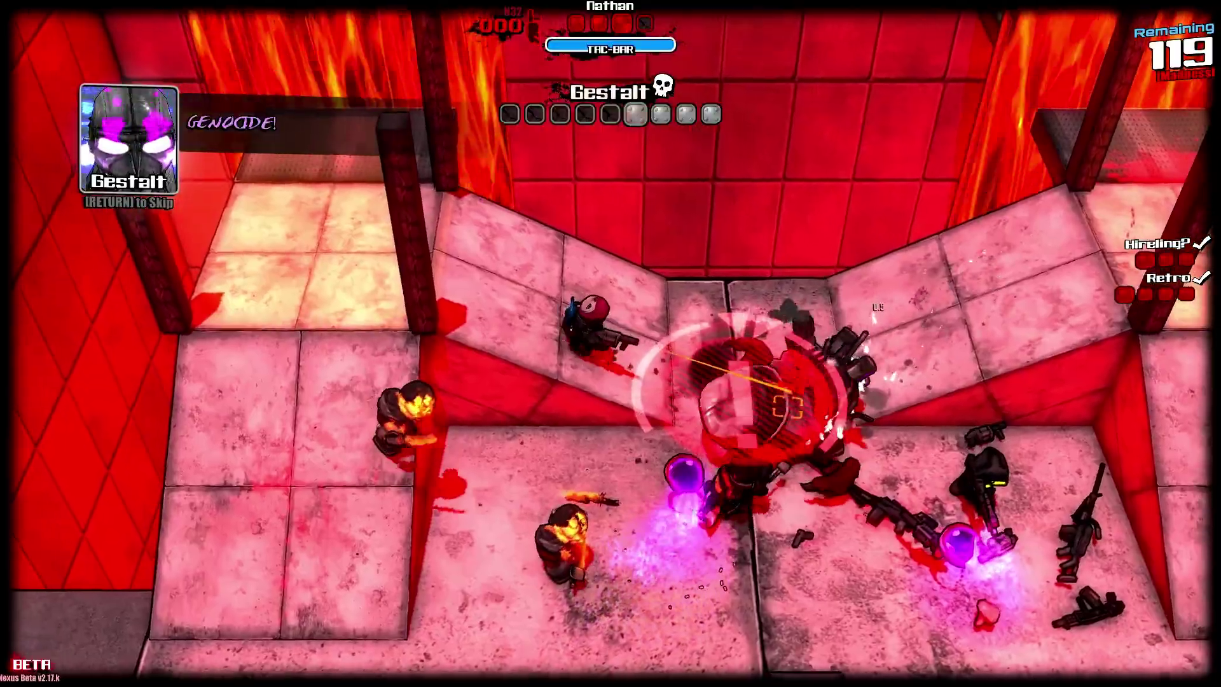
pyautogui.press('w')
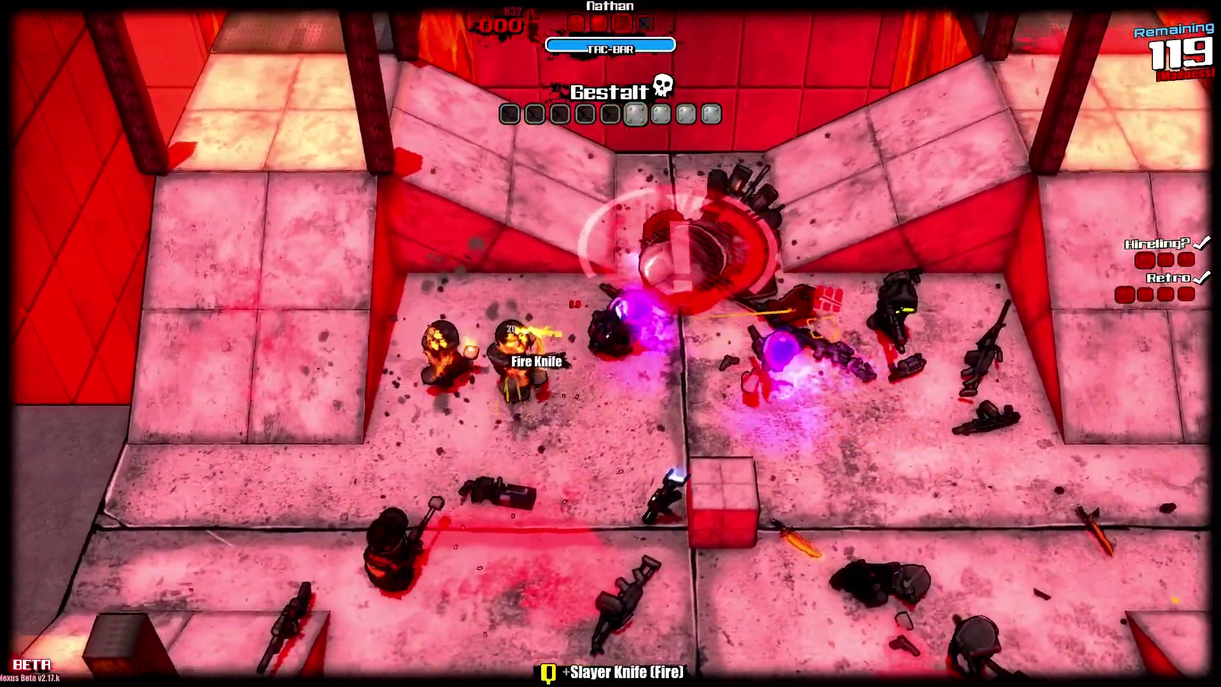
pyautogui.press('w')
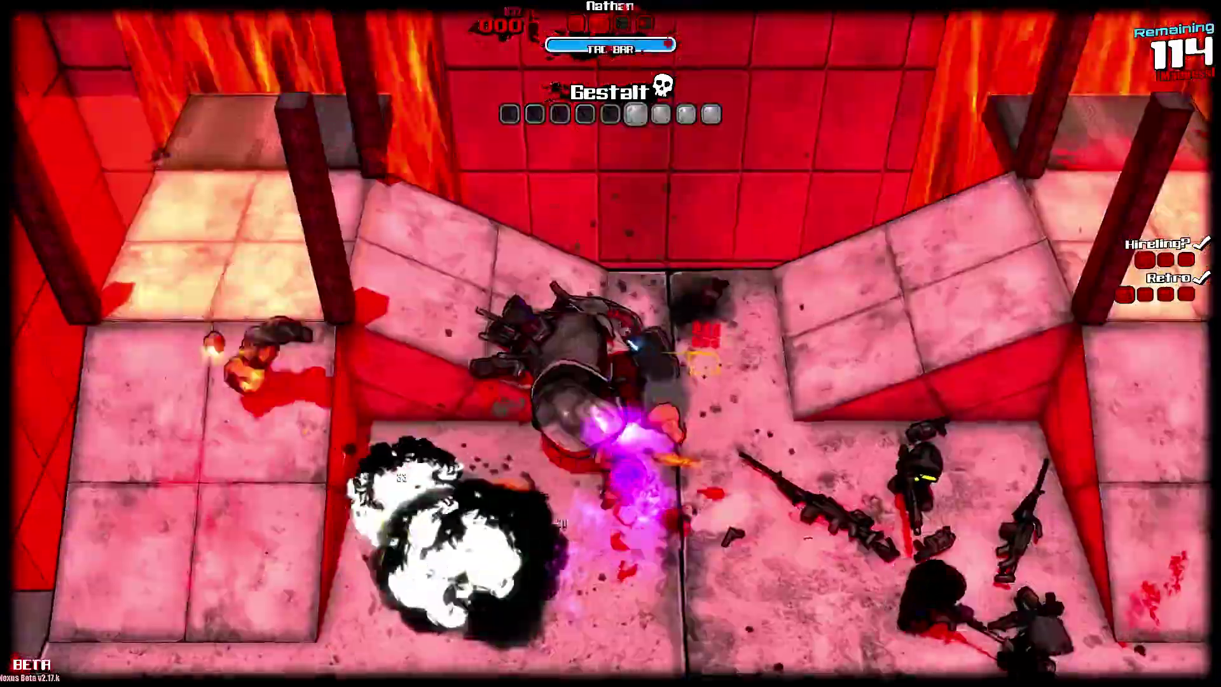
pyautogui.press('d')
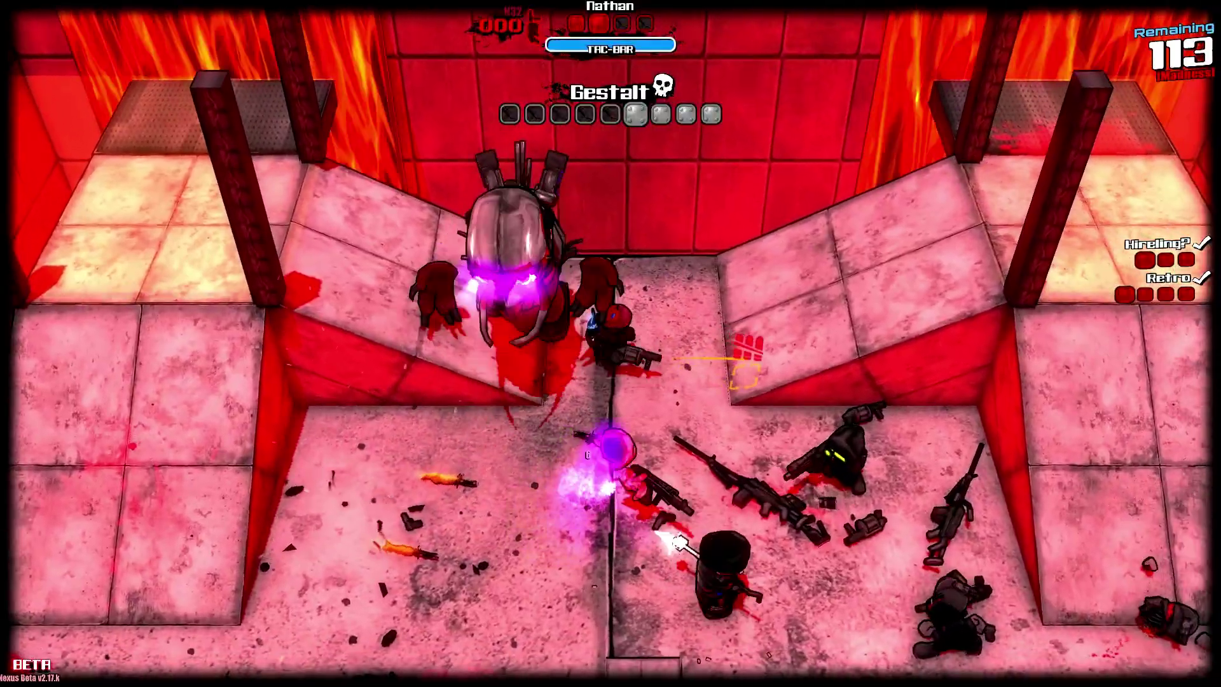
pyautogui.press('s')
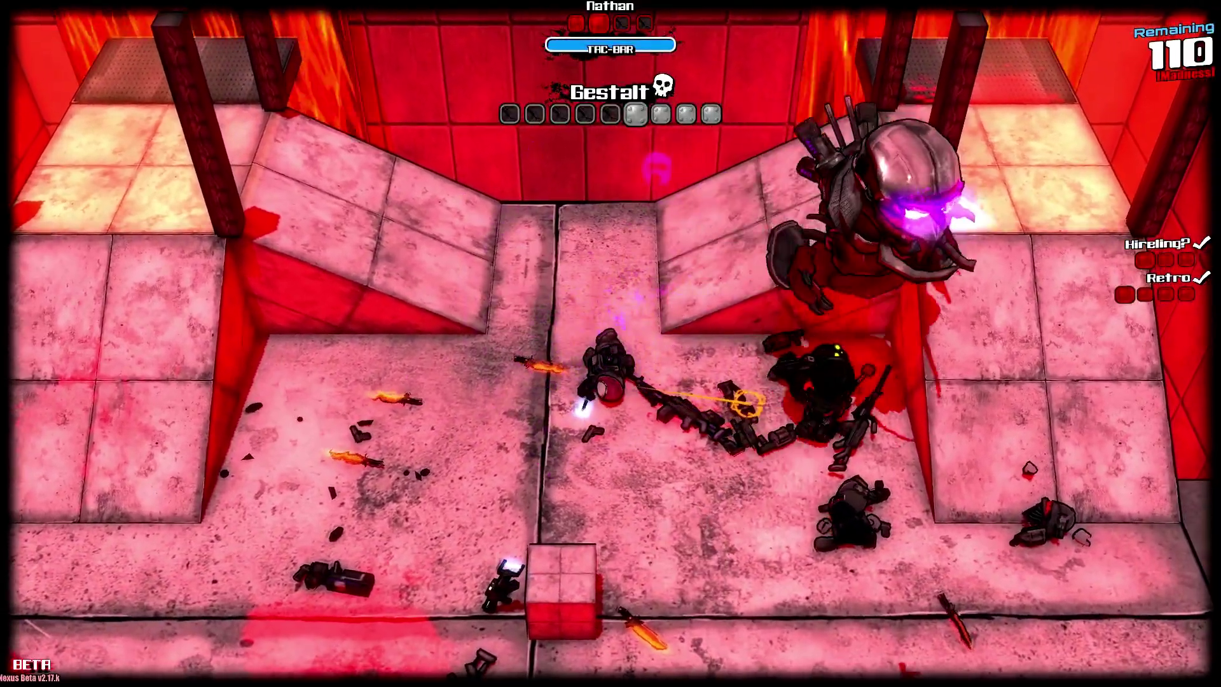
pyautogui.press('a')
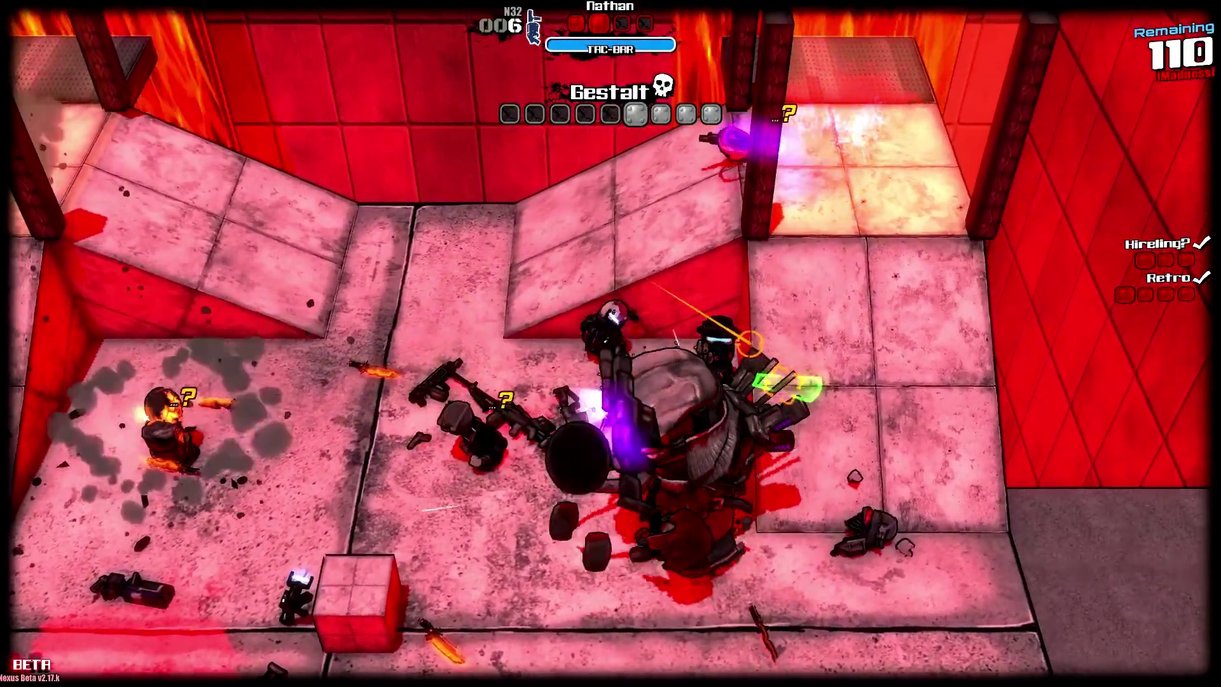
pyautogui.press('s')
pyautogui.press('a')
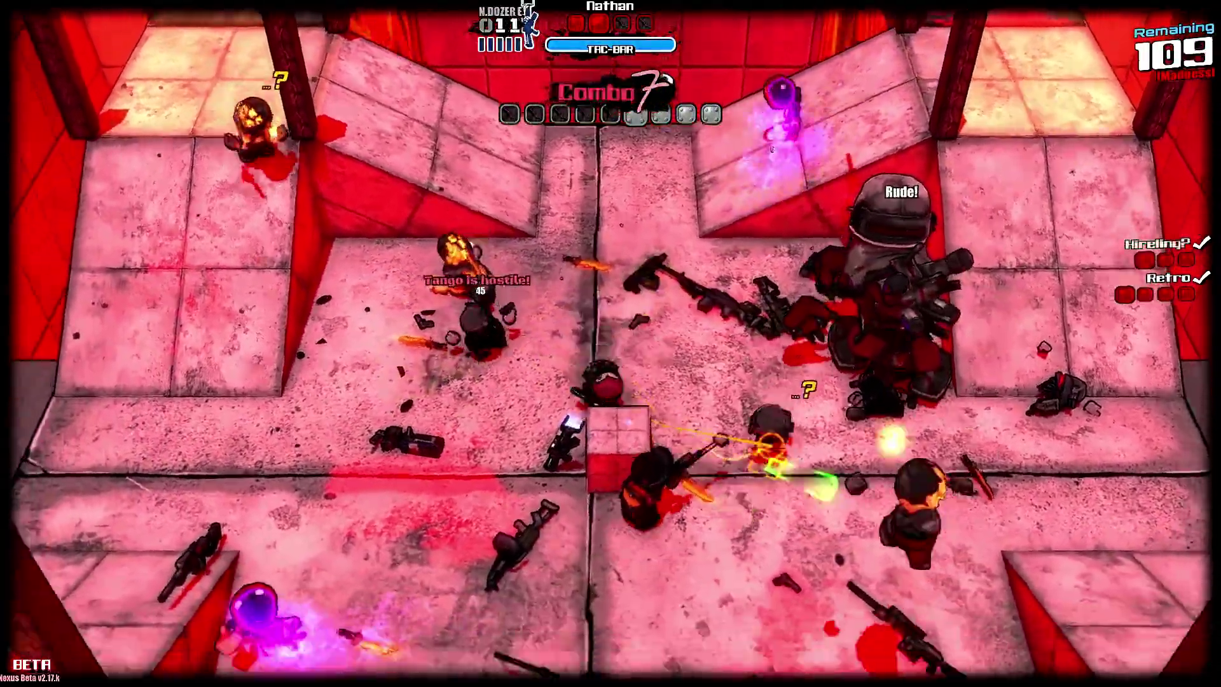
pyautogui.press('a')
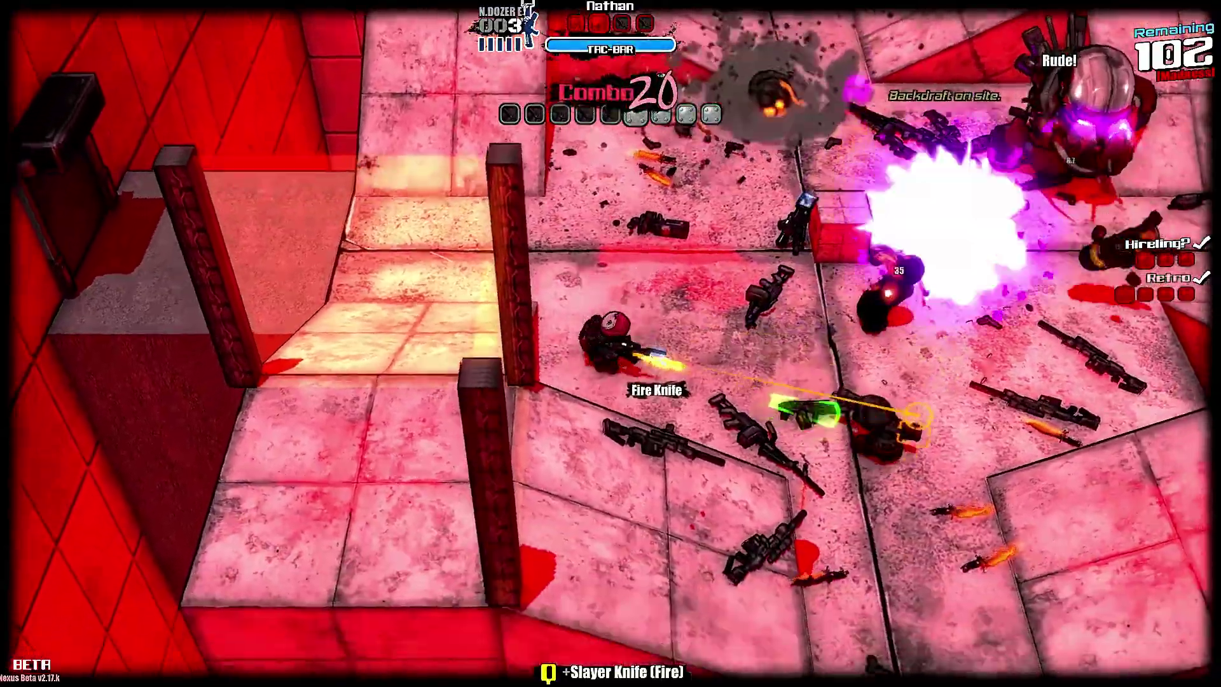
pyautogui.press('d')
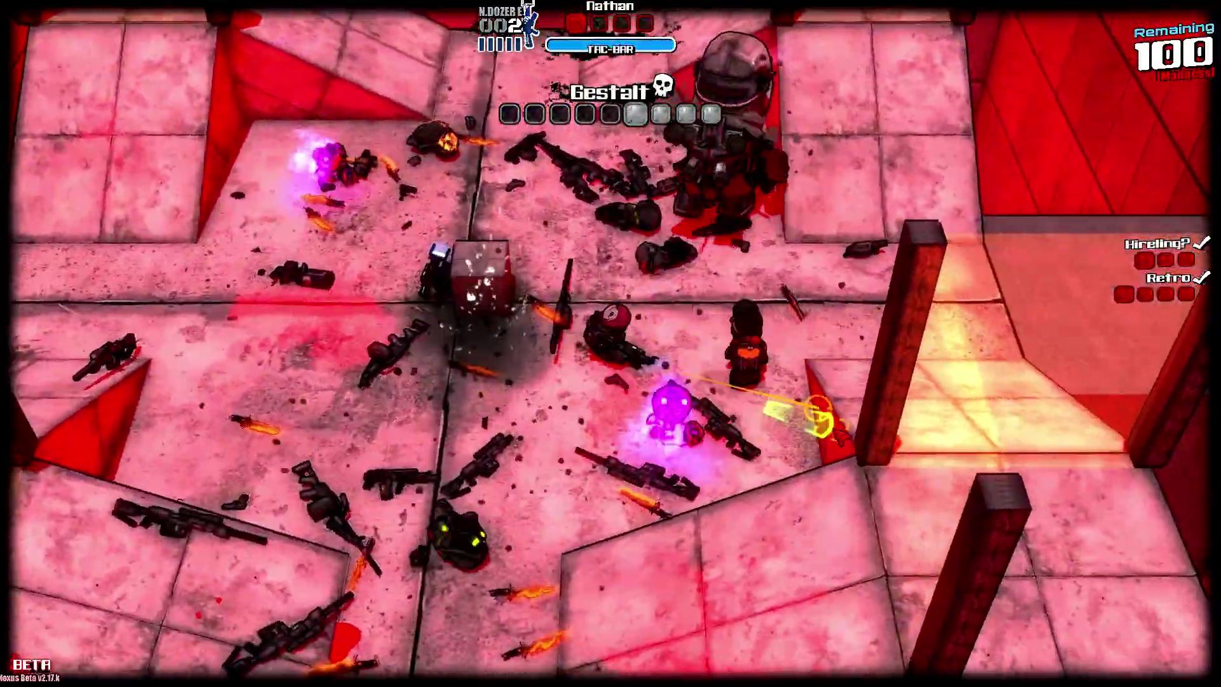
pyautogui.press('a')
pyautogui.click(690, 232)
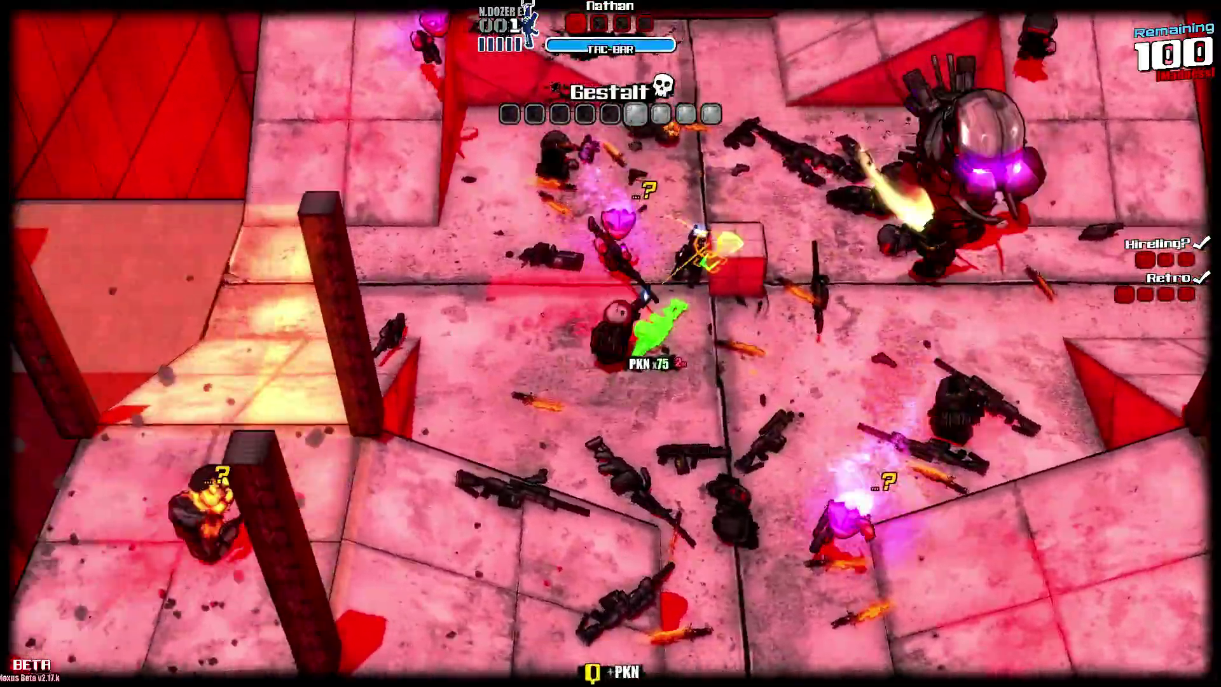
pyautogui.press('s')
pyautogui.press('r')
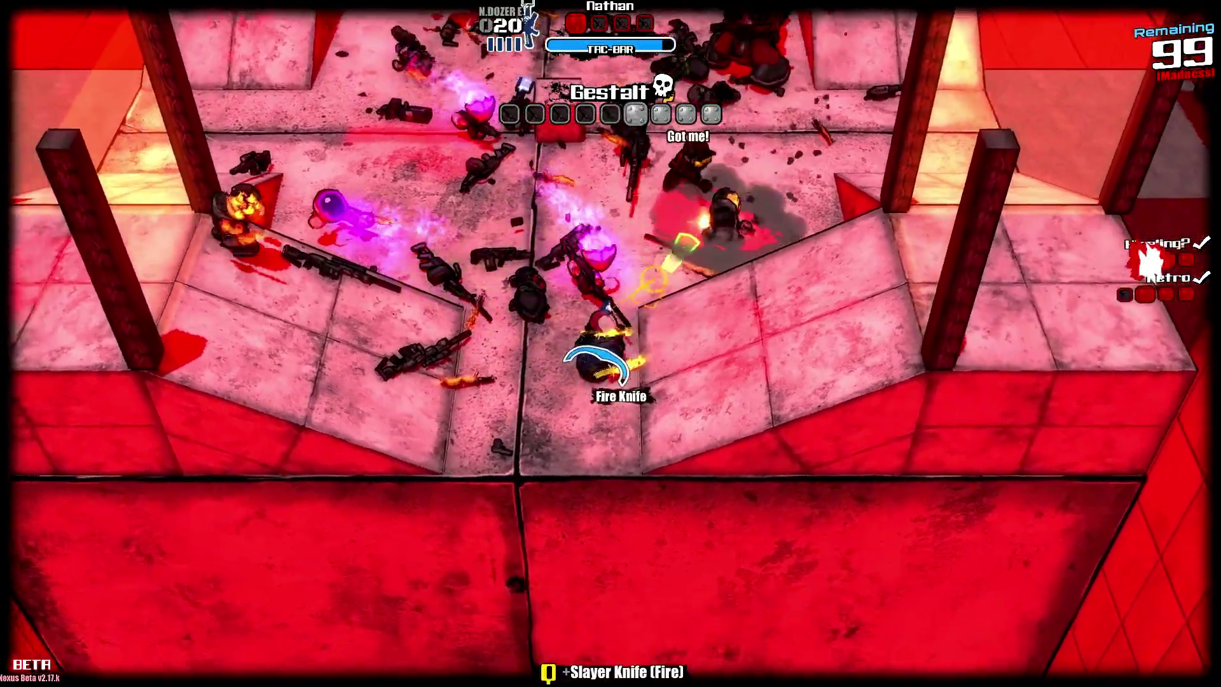
pyautogui.click(709, 218)
pyautogui.press('w')
pyautogui.press('a')
pyautogui.click(669, 205)
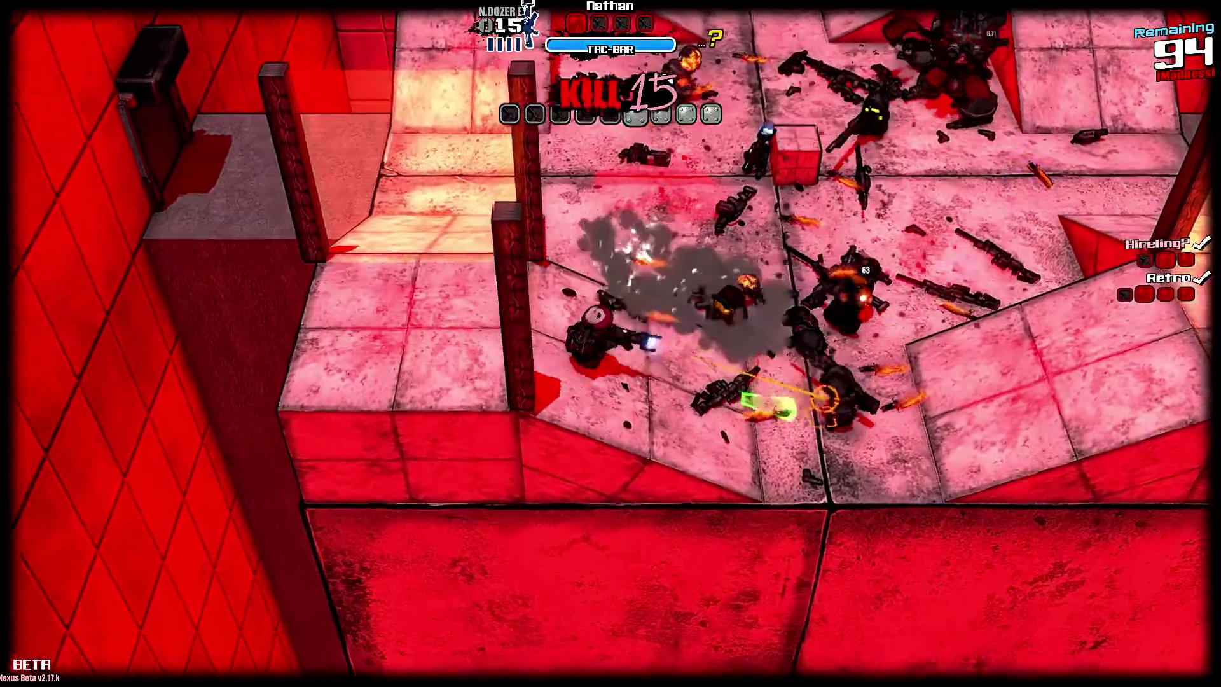
pyautogui.press('w')
pyautogui.click(725, 227)
pyautogui.click(770, 192)
pyautogui.press('d')
pyautogui.click(871, 155)
pyautogui.press('d')
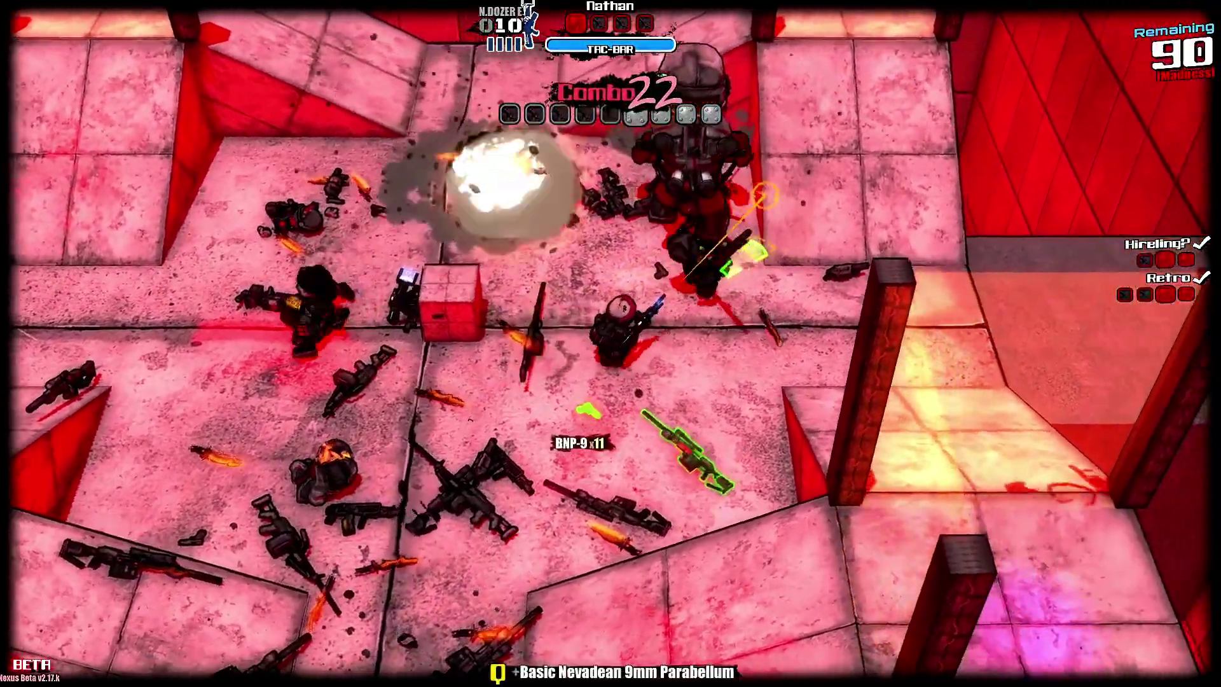
pyautogui.press('s')
pyautogui.press('w')
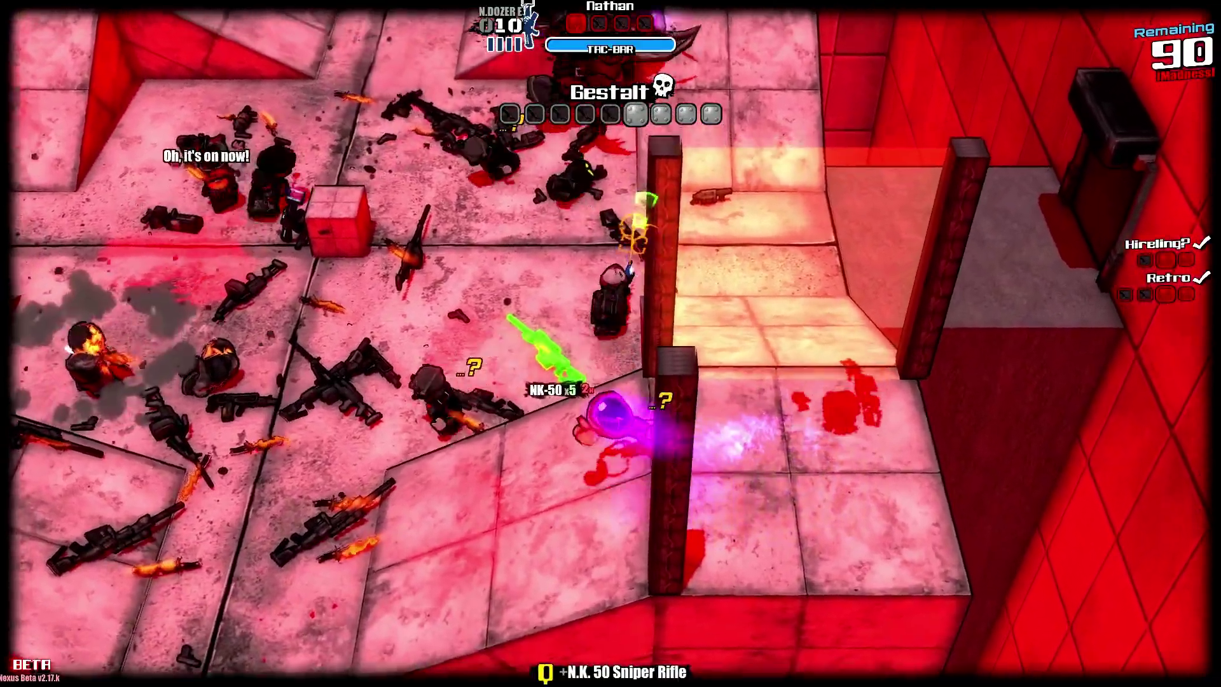
pyautogui.click(534, 274)
pyautogui.press('d')
pyautogui.press('e')
pyautogui.click(405, 191)
pyautogui.press('a')
pyautogui.press('a')
pyautogui.press('w')
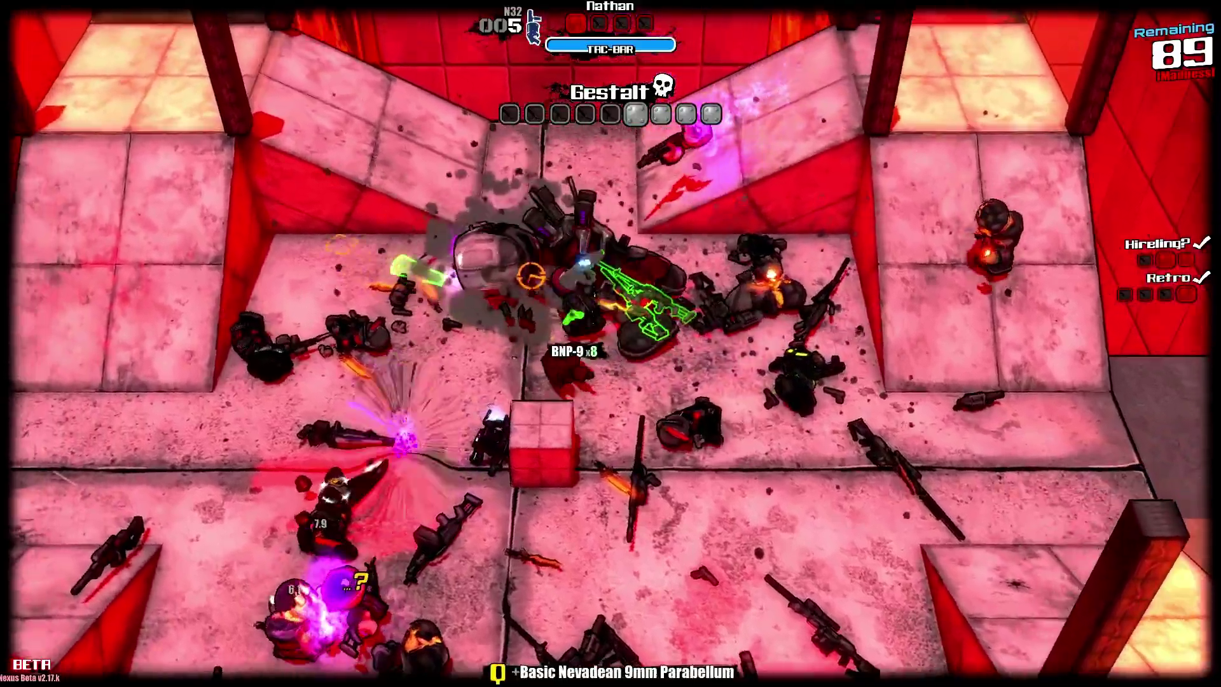
pyautogui.press('a')
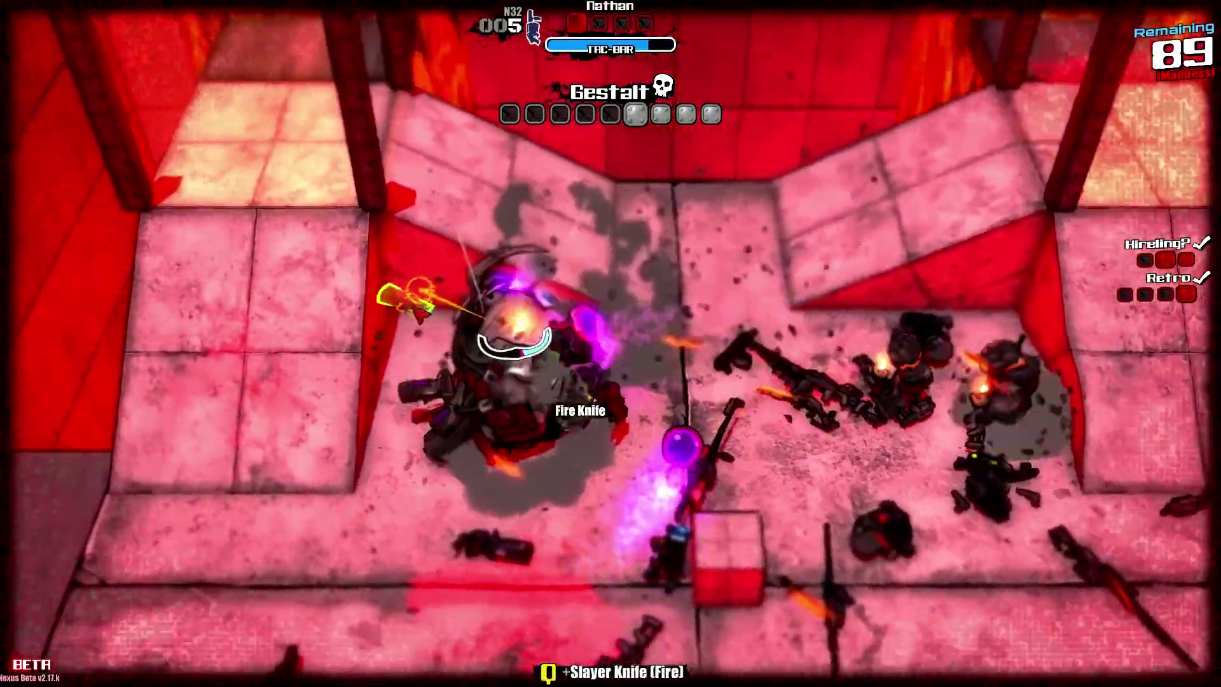
pyautogui.press('s')
pyautogui.press('a')
pyautogui.press('q')
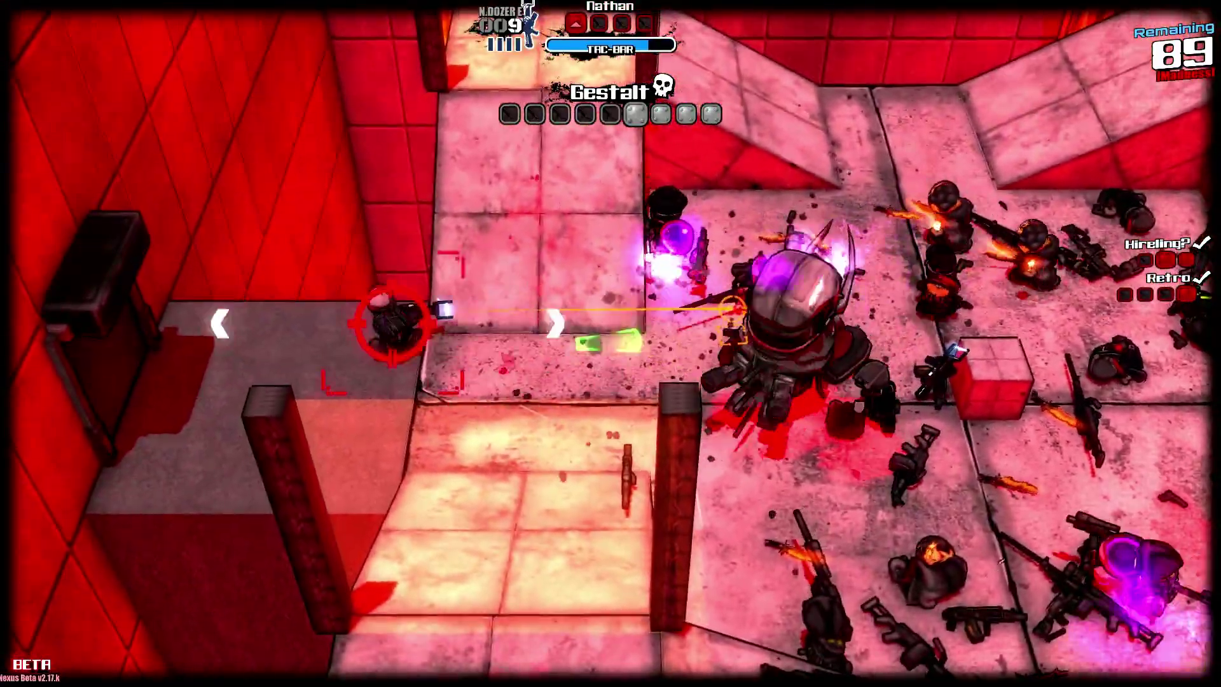
pyautogui.click(677, 334)
pyautogui.press('d')
pyautogui.click(763, 274)
pyautogui.click(600, 417)
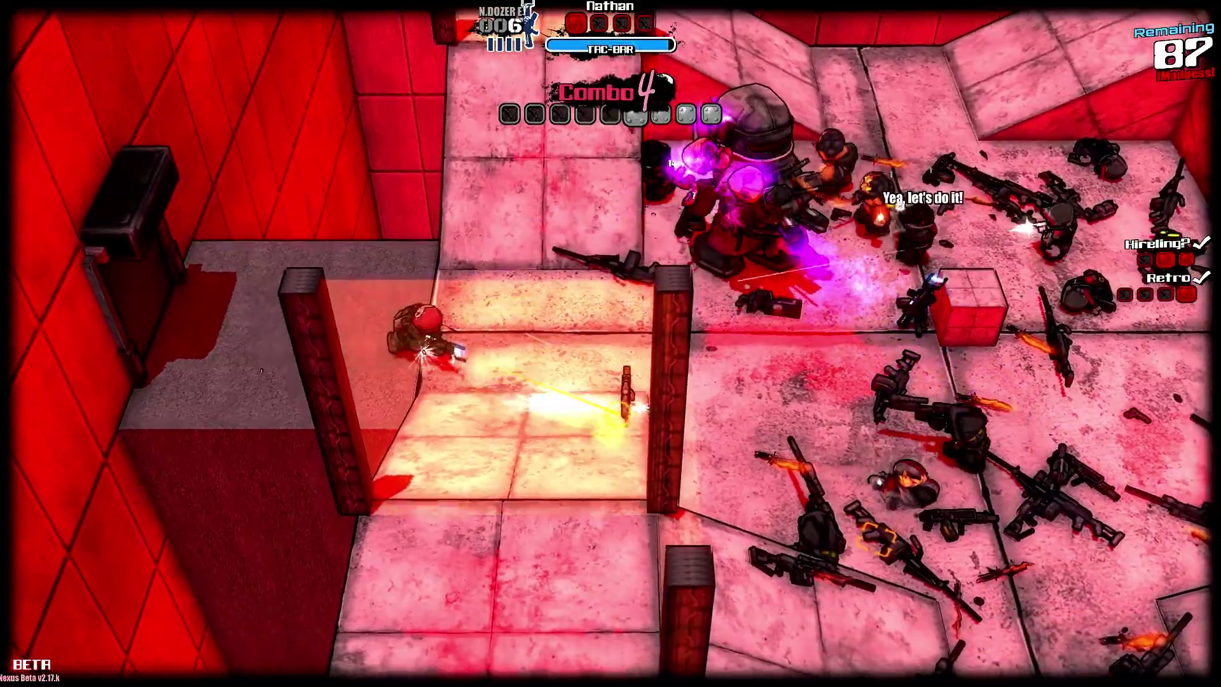
pyautogui.press('s')
pyautogui.click(757, 531)
pyautogui.press('d')
pyautogui.click(831, 395)
pyautogui.click(647, 220)
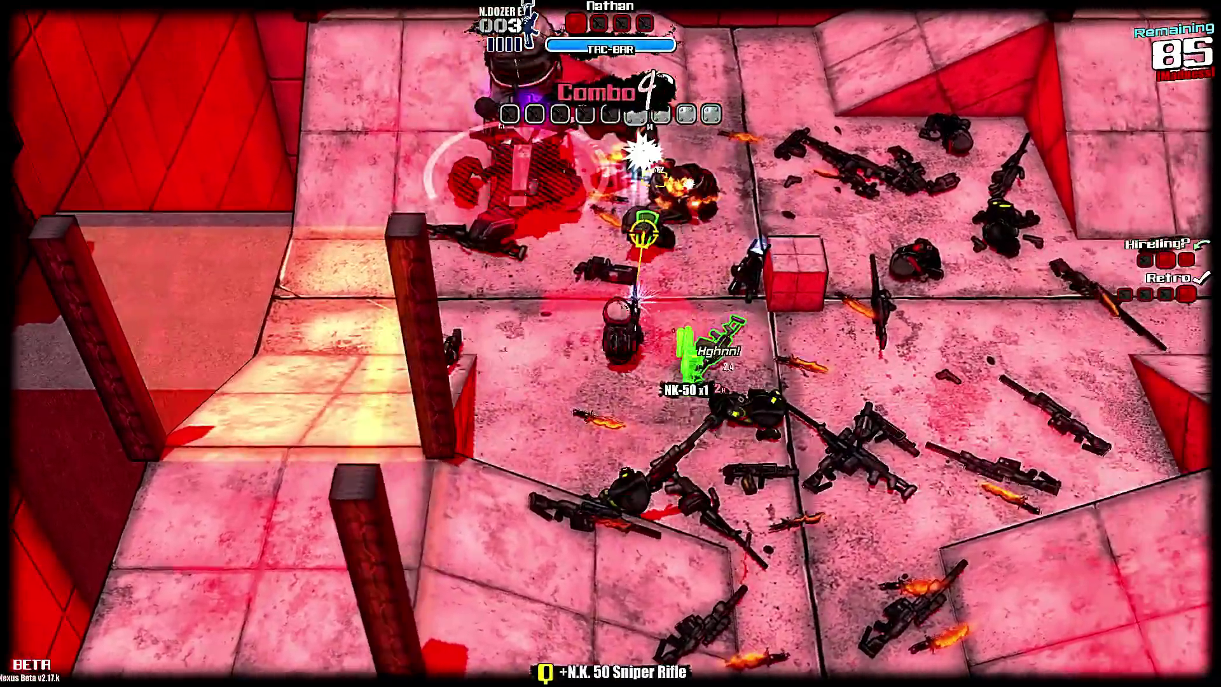
pyautogui.click(626, 210)
pyautogui.click(604, 203)
pyautogui.click(545, 213)
pyautogui.press('d')
pyautogui.press('r')
pyautogui.press('w')
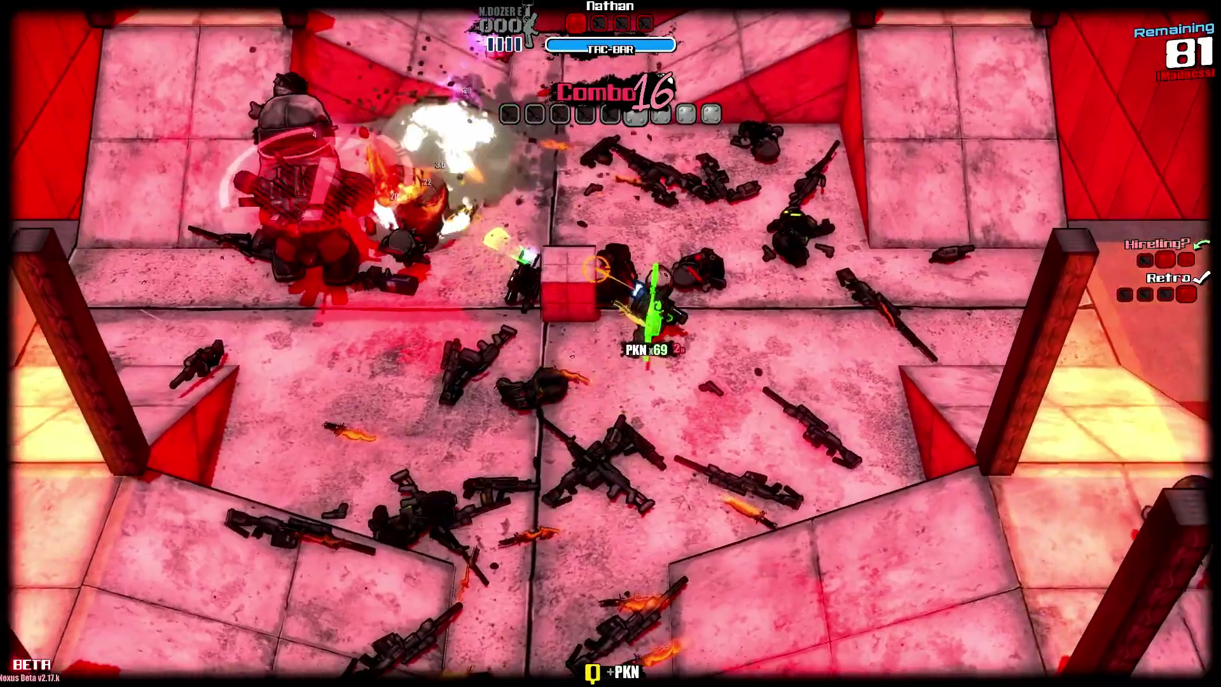
pyautogui.press('w')
pyautogui.press('a')
pyautogui.click(382, 308)
pyautogui.press('d')
pyautogui.click(297, 236)
pyautogui.press('d')
pyautogui.click(356, 267)
pyautogui.press('s')
pyautogui.press('e')
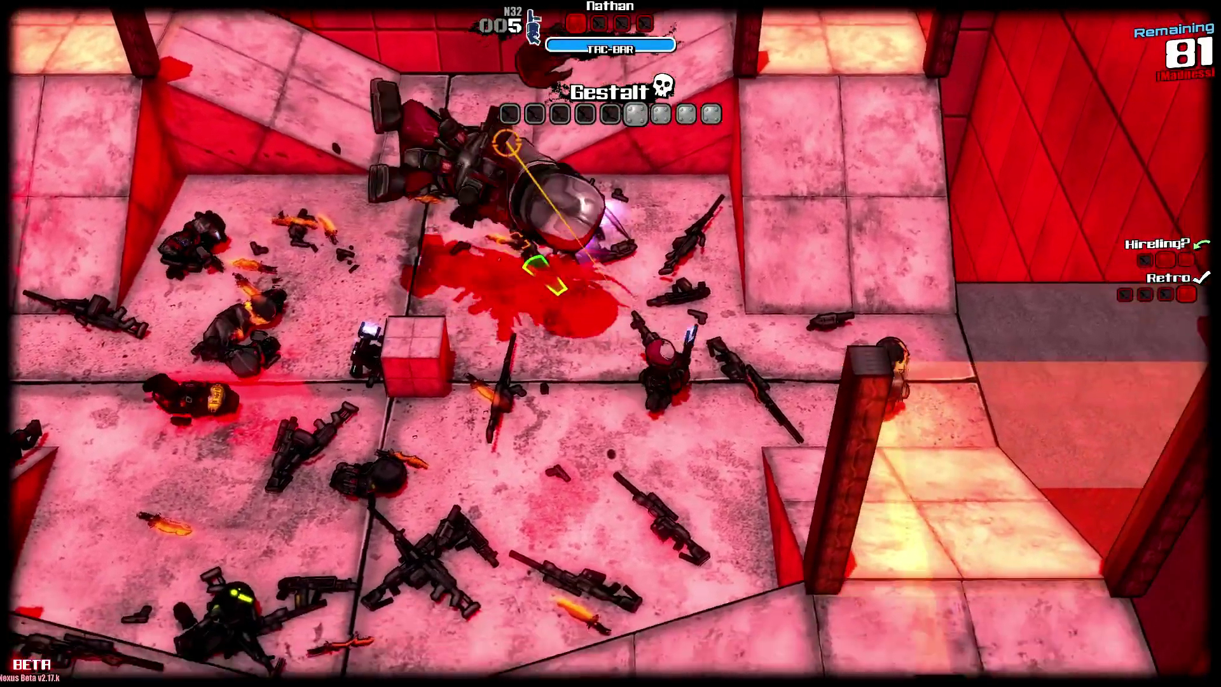
pyautogui.click(496, 193)
pyautogui.press('a')
pyautogui.press('w')
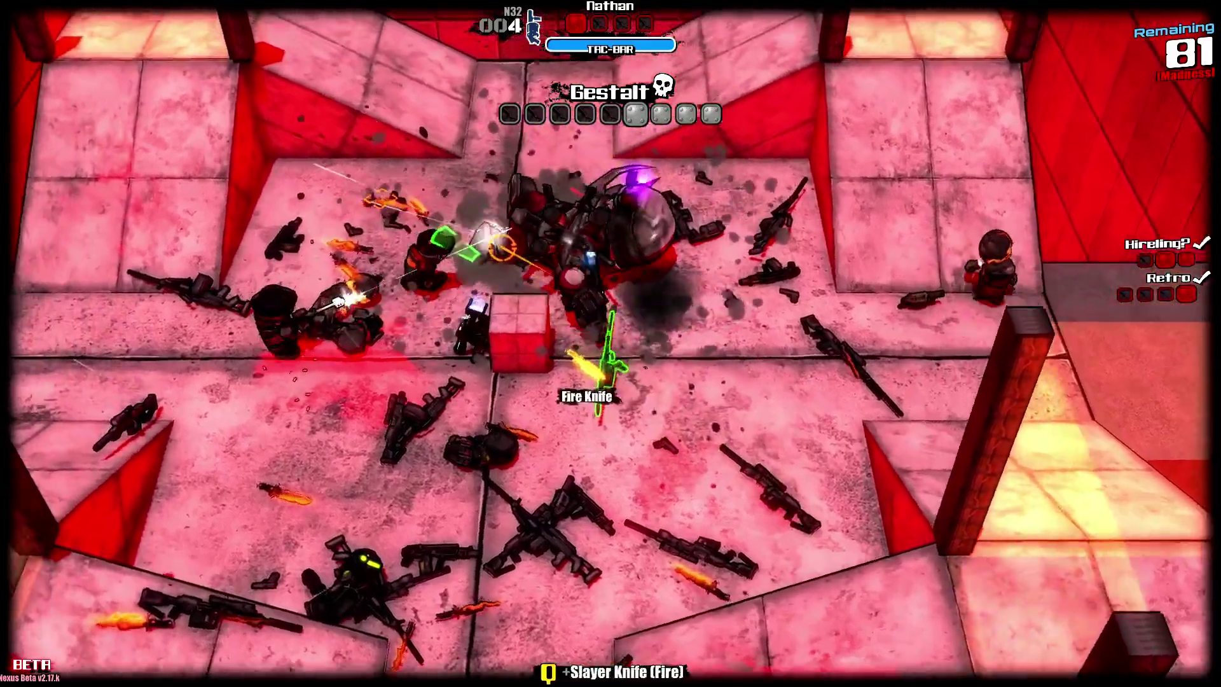
pyautogui.press('w')
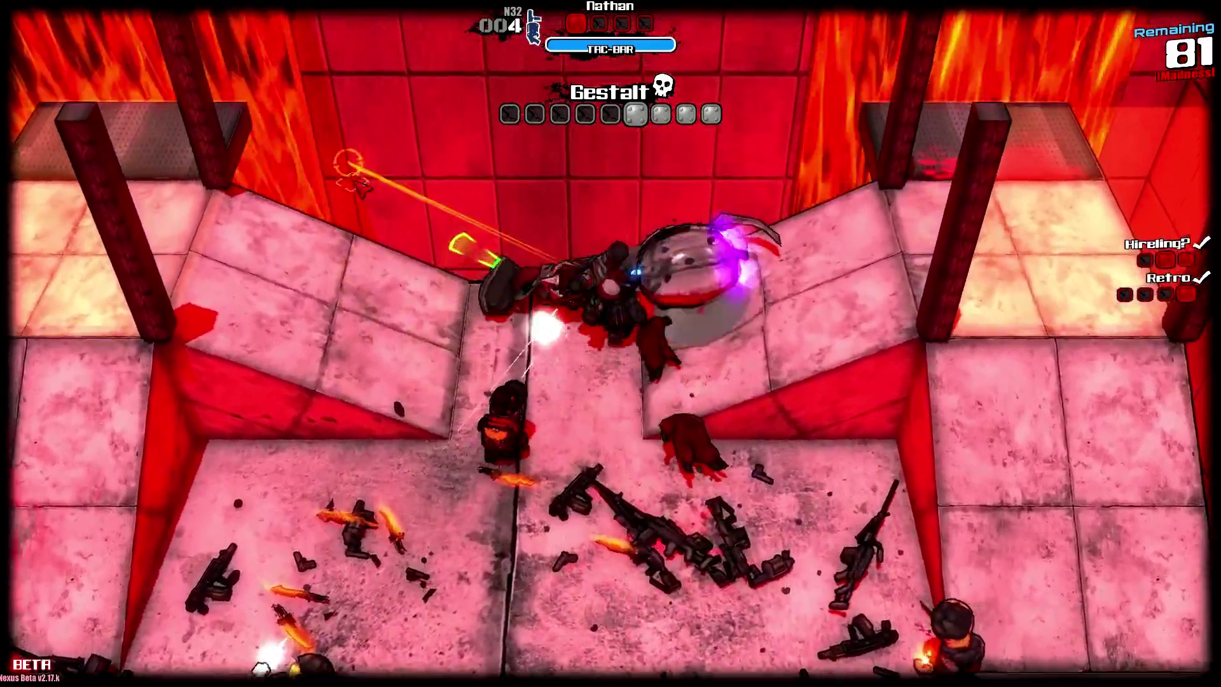
pyautogui.press('s')
pyautogui.press('a')
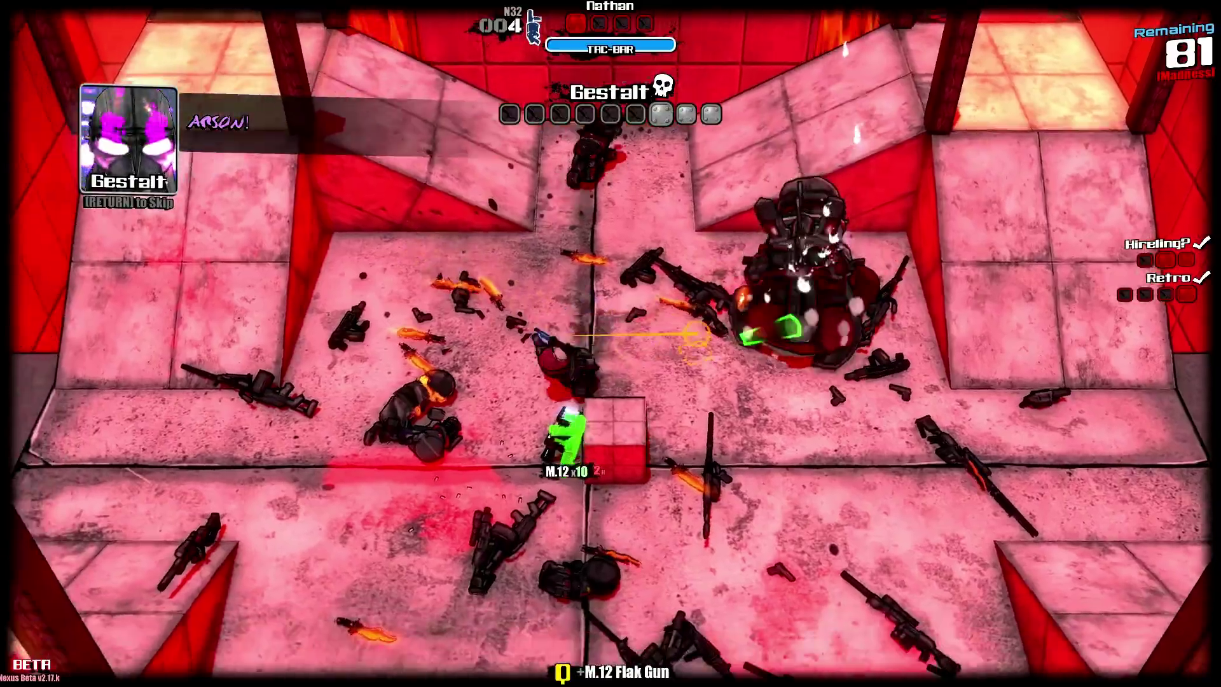
pyautogui.press('e')
pyautogui.press('e')
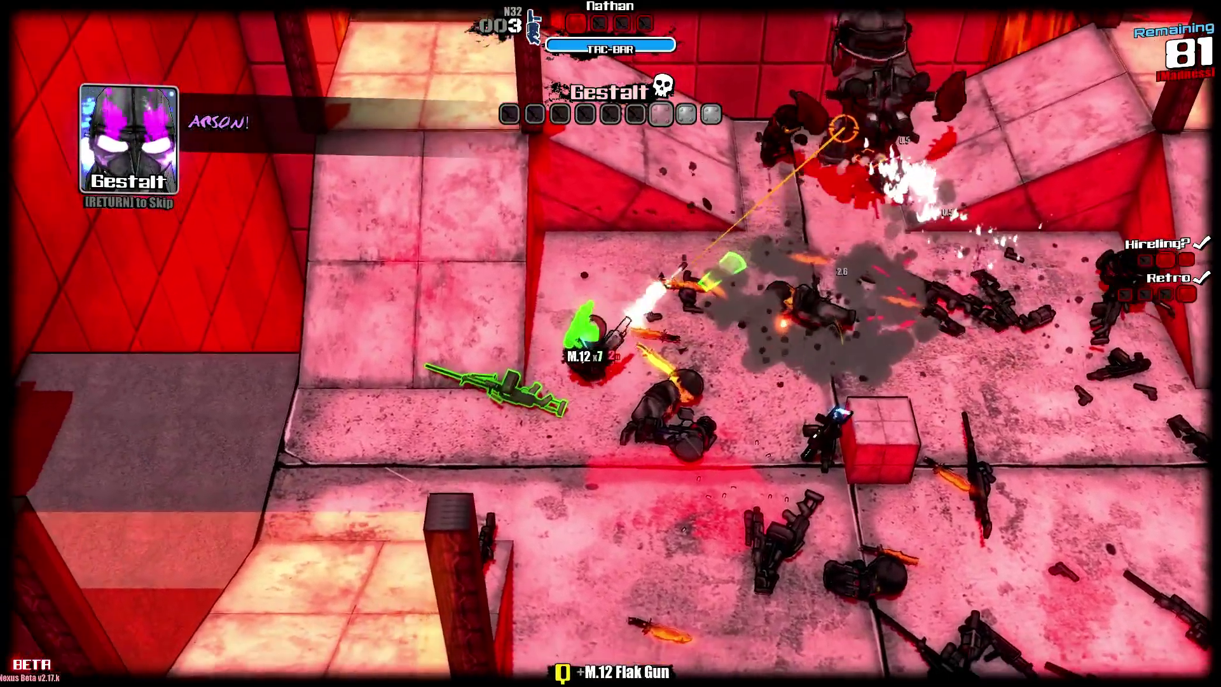
pyautogui.press('d')
pyautogui.press('w')
pyautogui.press('s')
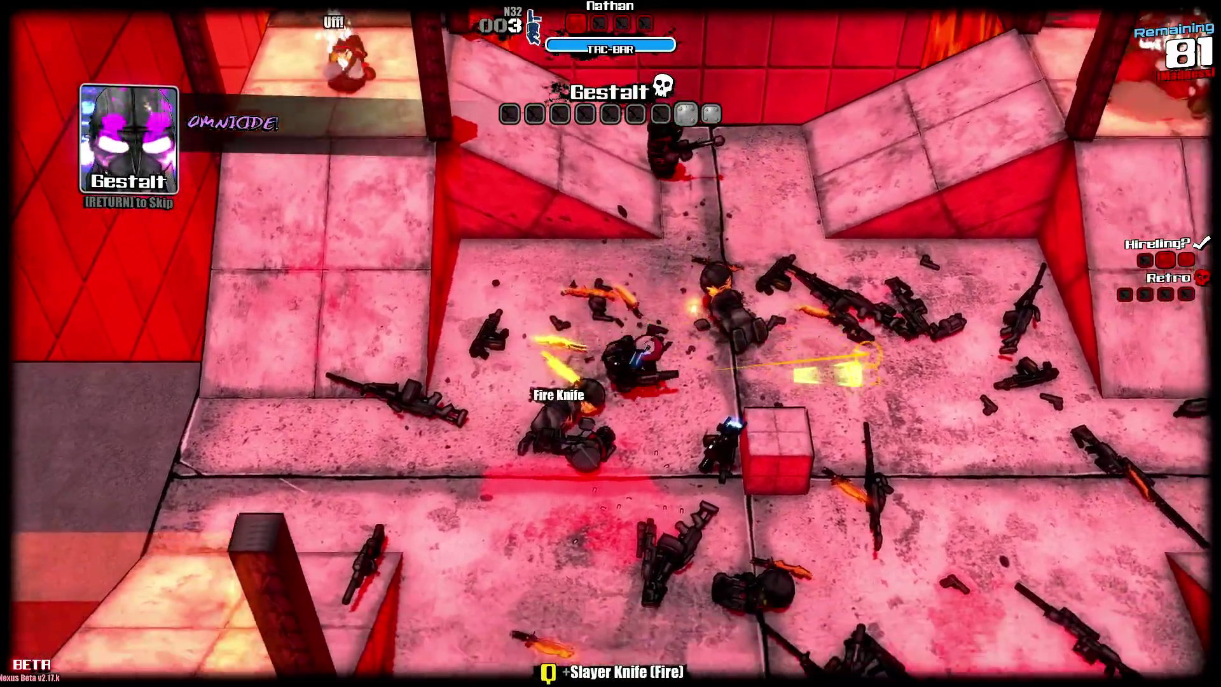
pyautogui.press('d')
pyautogui.press('w')
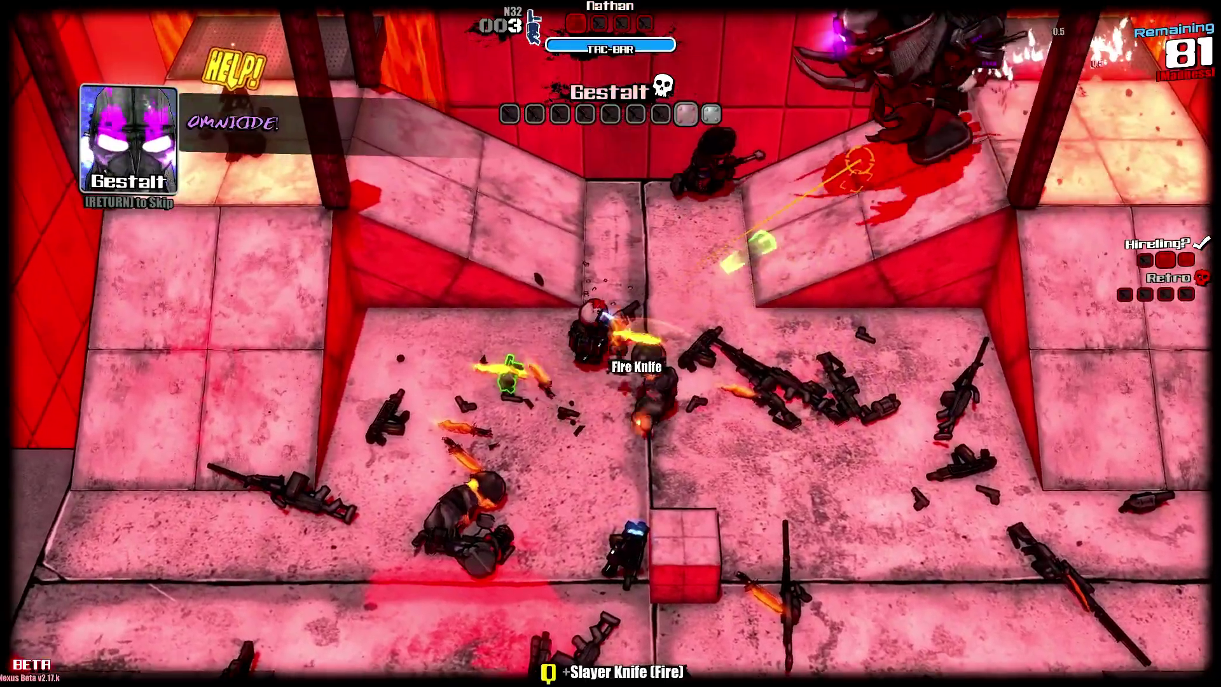
pyautogui.press('a')
pyautogui.click(763, 235)
pyautogui.press('d')
pyautogui.press('w')
pyautogui.press('a')
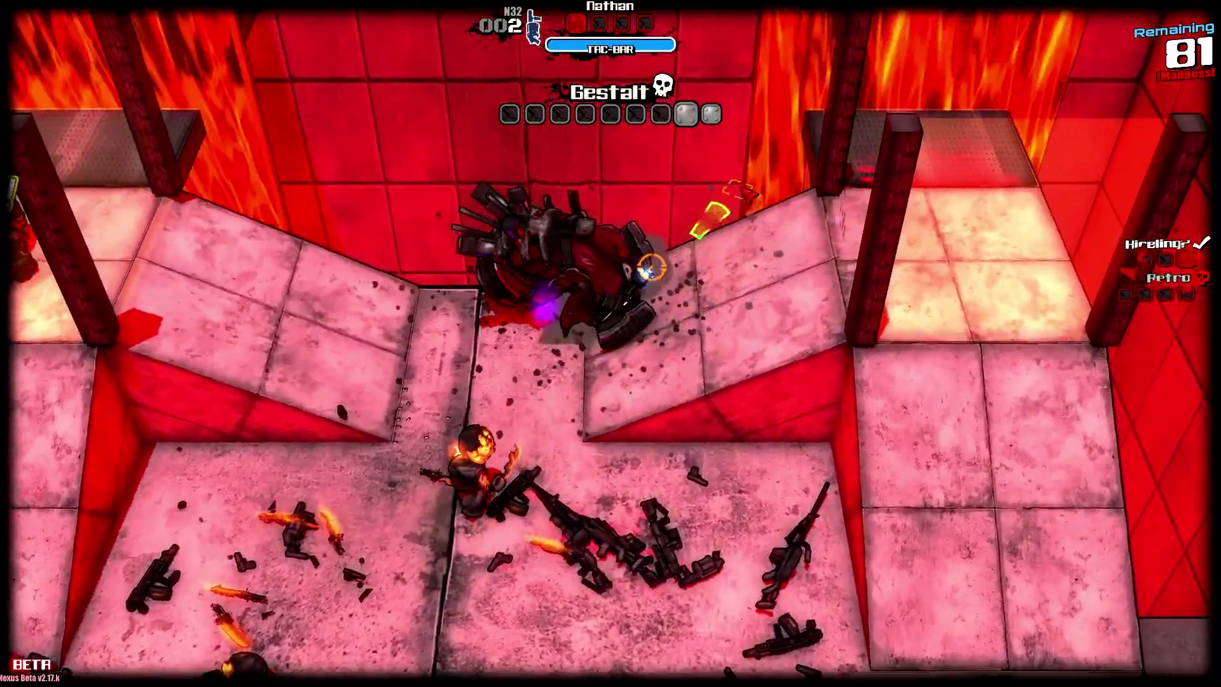
pyautogui.press('d')
pyautogui.press('s')
pyautogui.press('w')
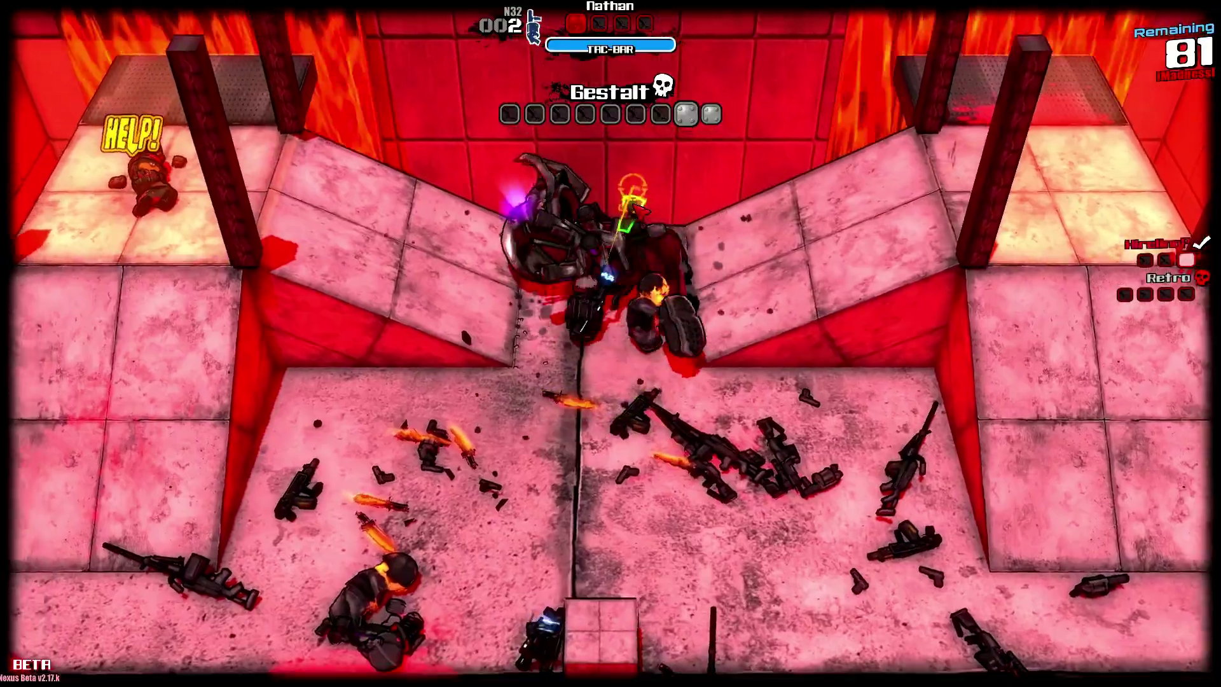
pyautogui.press('a')
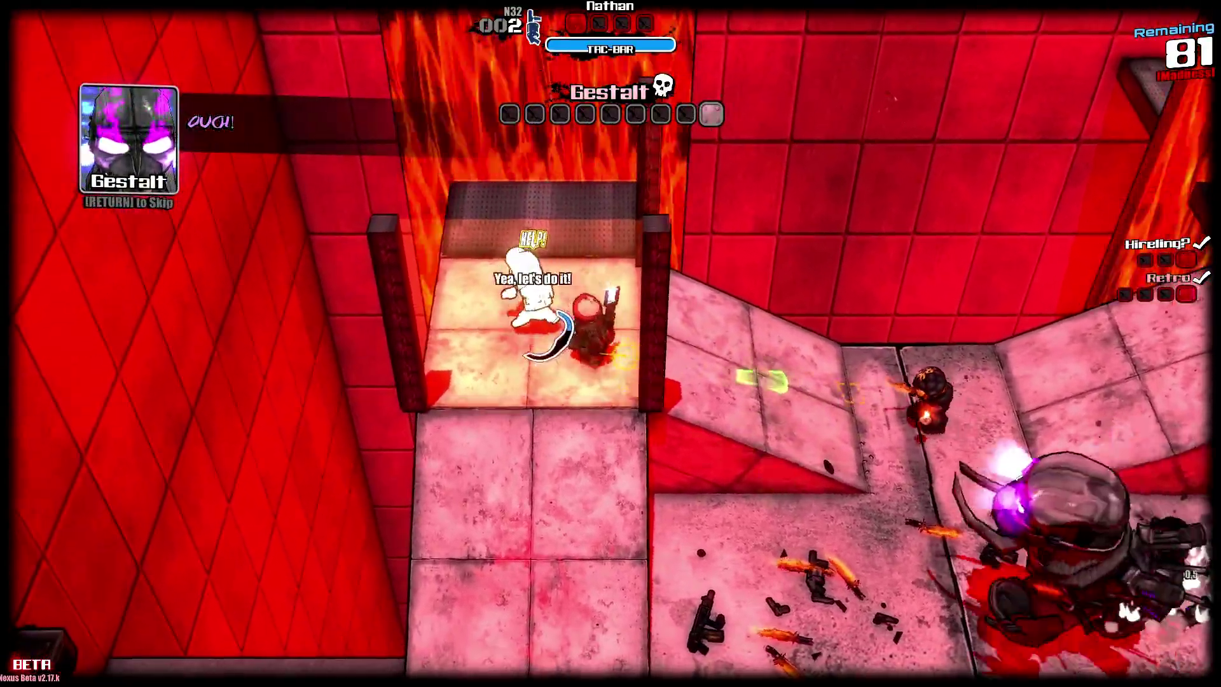
pyautogui.press('a')
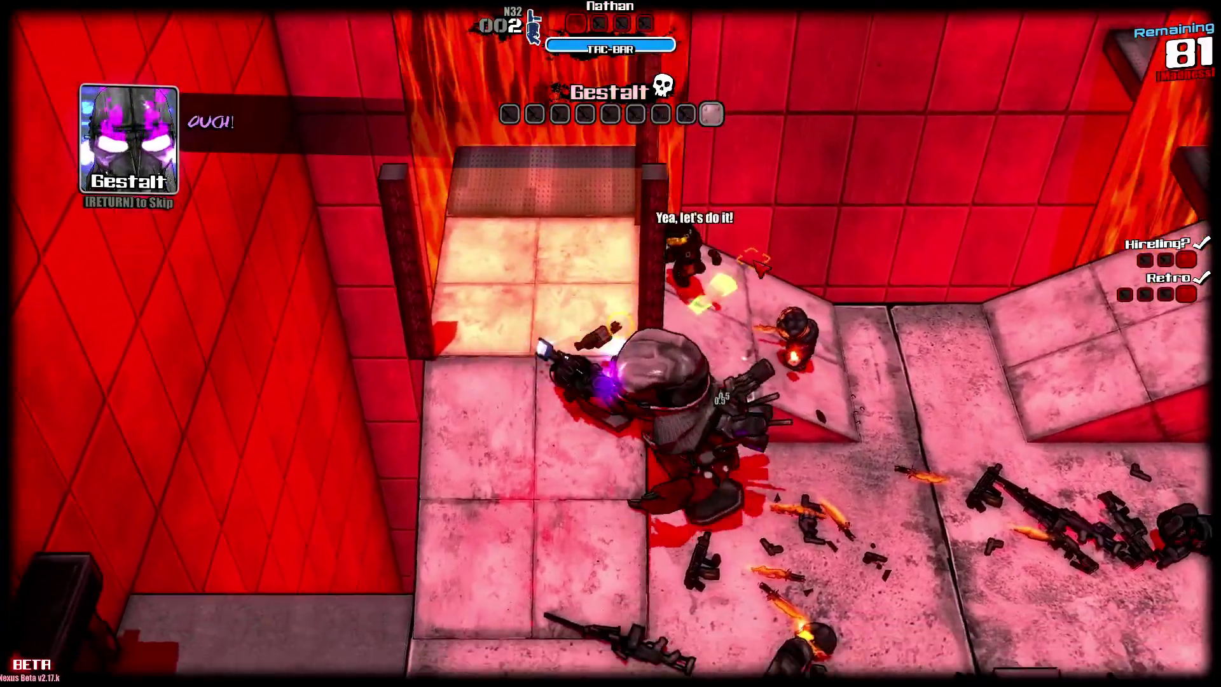
pyautogui.press('s')
pyautogui.press('d')
pyautogui.press('q')
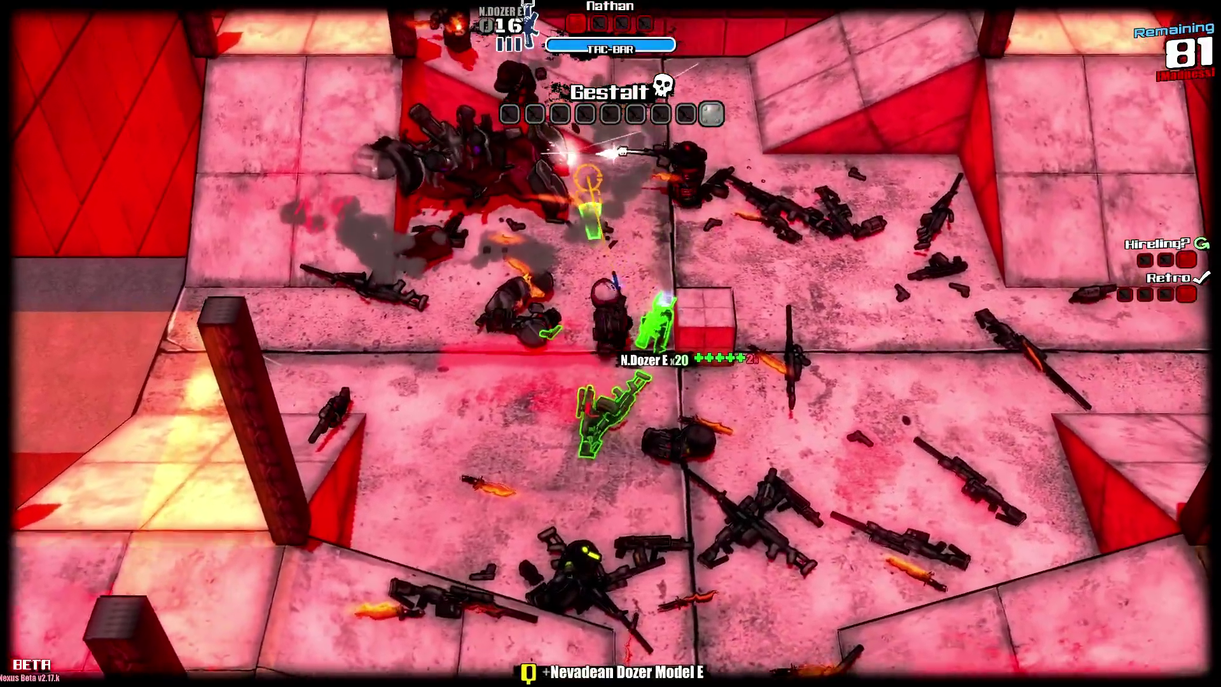
pyautogui.press('w')
pyautogui.press('d')
pyautogui.click(438, 207)
pyautogui.click(401, 197)
pyautogui.press('s')
pyautogui.click(333, 187)
pyautogui.click(407, 190)
pyautogui.press('s')
pyautogui.press('d')
pyautogui.press('q')
pyautogui.click(537, 149)
pyautogui.press('a')
pyautogui.press('w')
pyautogui.press('d')
pyautogui.press('s')
pyautogui.click(495, 132)
pyautogui.press('a')
pyautogui.press('w')
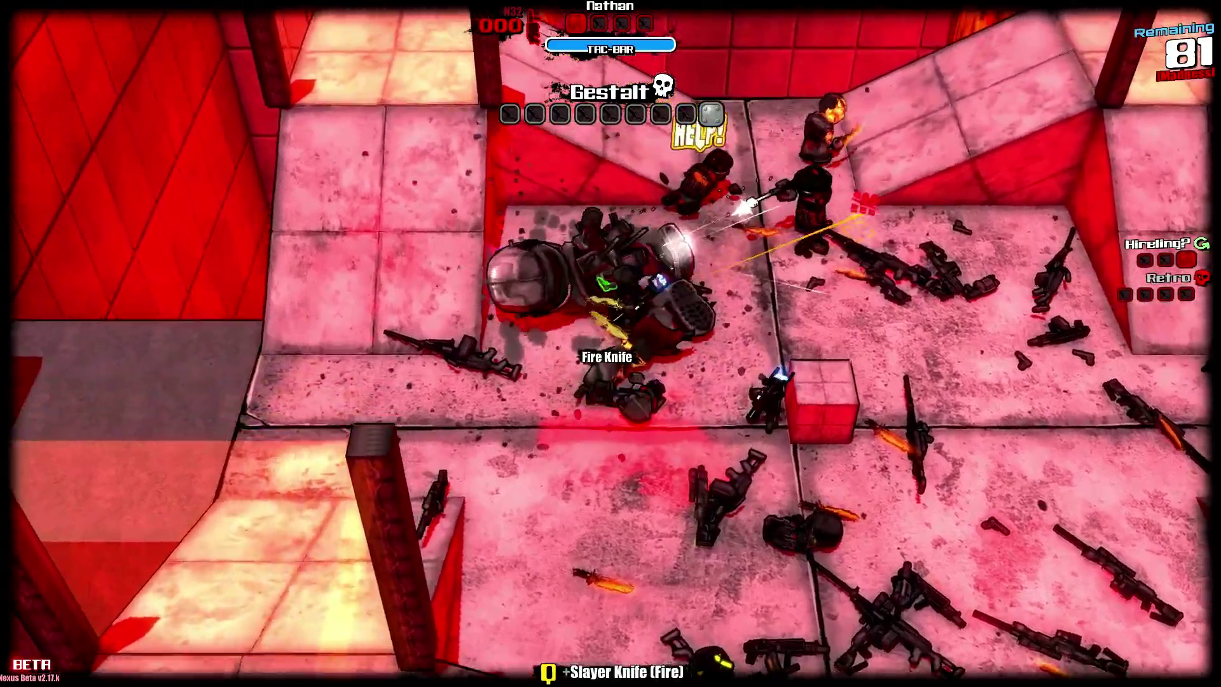
pyautogui.press('d')
pyautogui.press('a')
pyautogui.press('w')
pyautogui.press('d')
pyautogui.press('w')
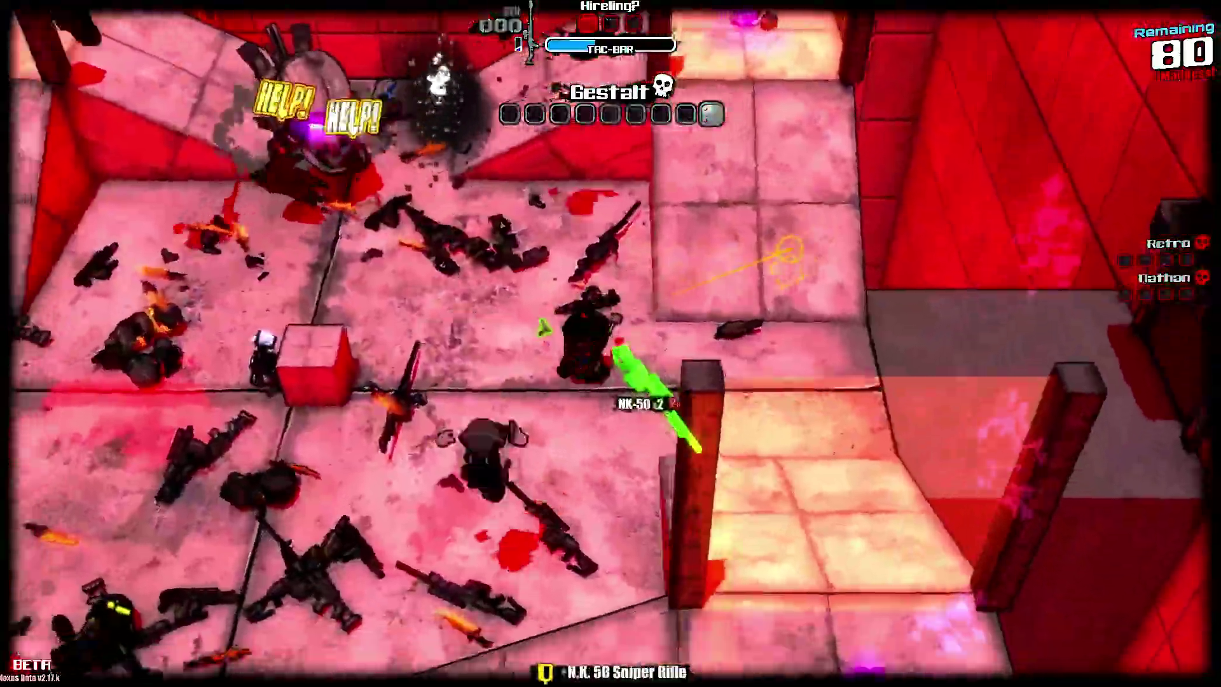
pyautogui.press('a')
pyautogui.press('r')
pyautogui.press('s')
pyautogui.press('a')
pyautogui.press('w')
pyautogui.click(826, 289)
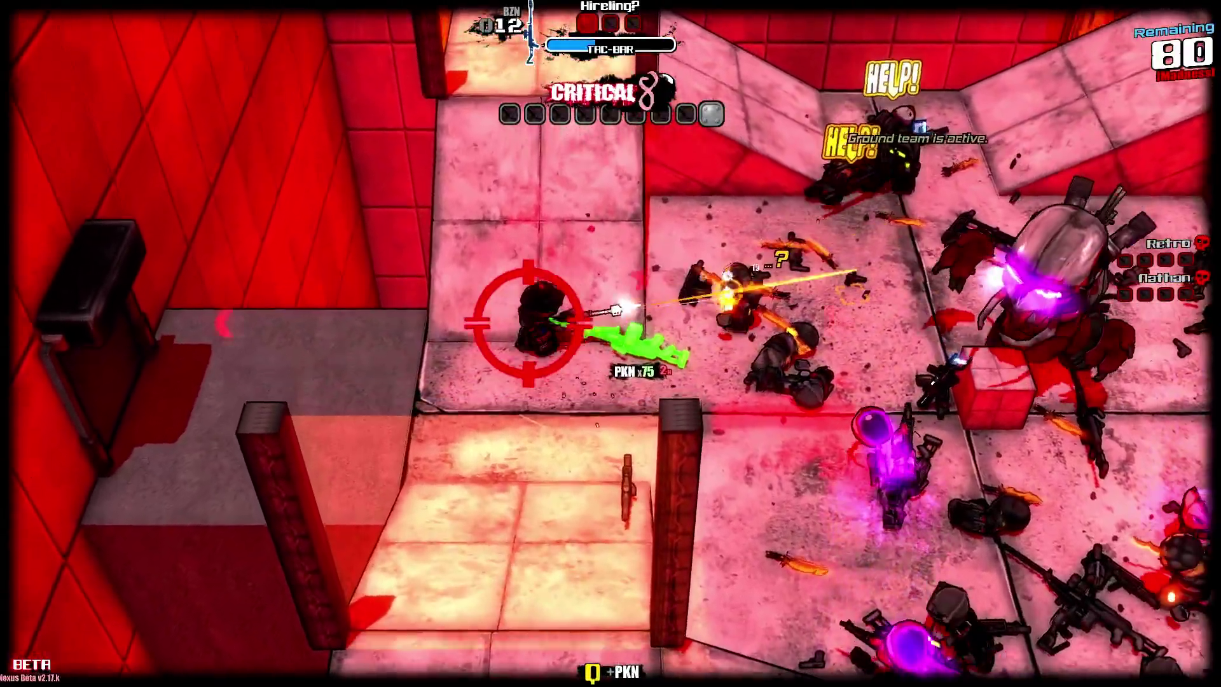
pyautogui.click(536, 321)
pyautogui.press('w')
pyautogui.click(734, 626)
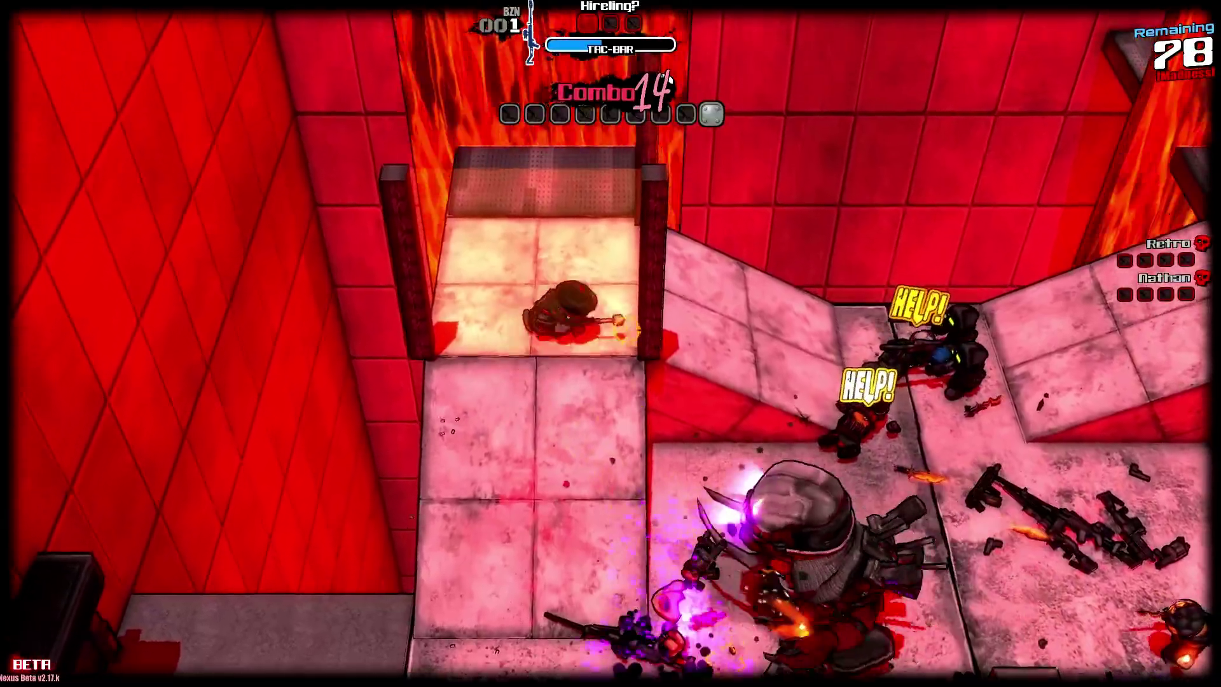
pyautogui.click(735, 628)
pyautogui.press('w')
pyautogui.press('d')
pyautogui.press('d')
pyautogui.press('s')
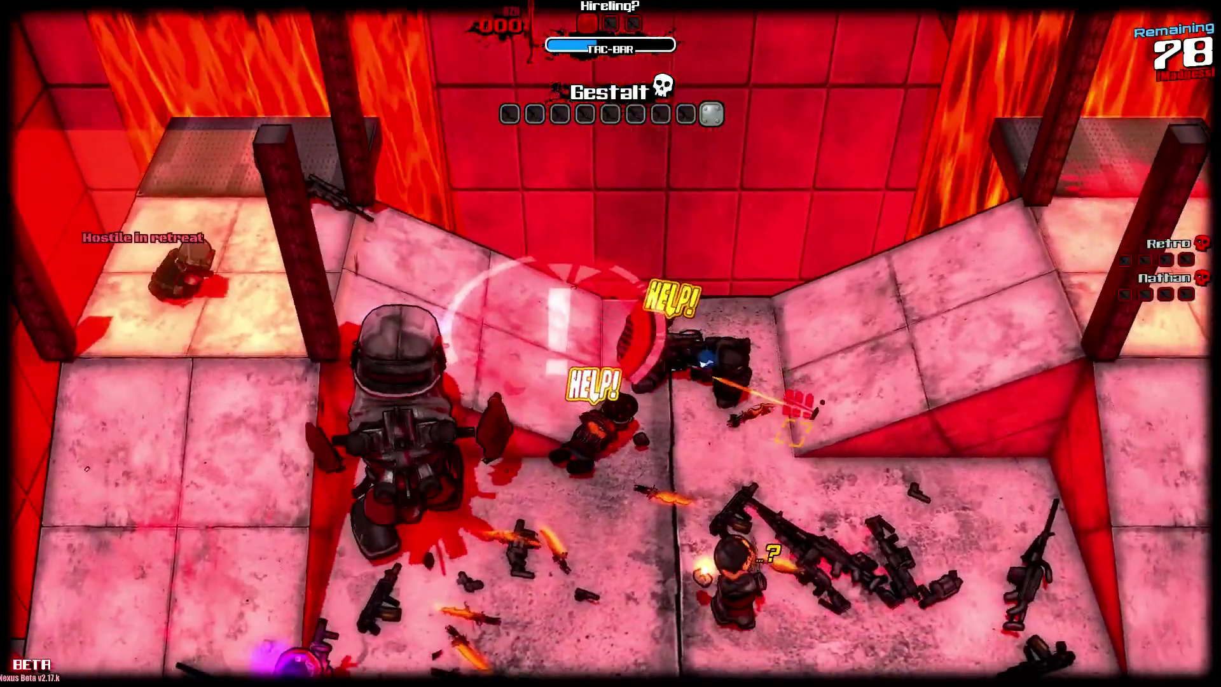
pyautogui.press('d')
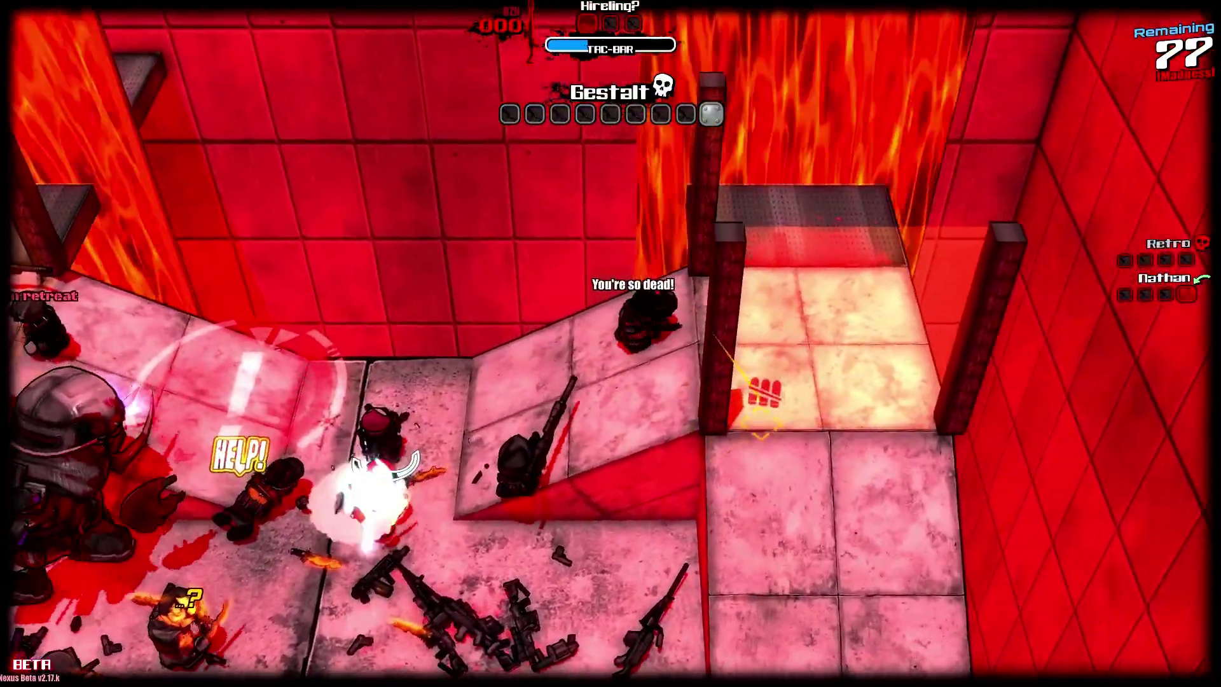
pyautogui.press('s')
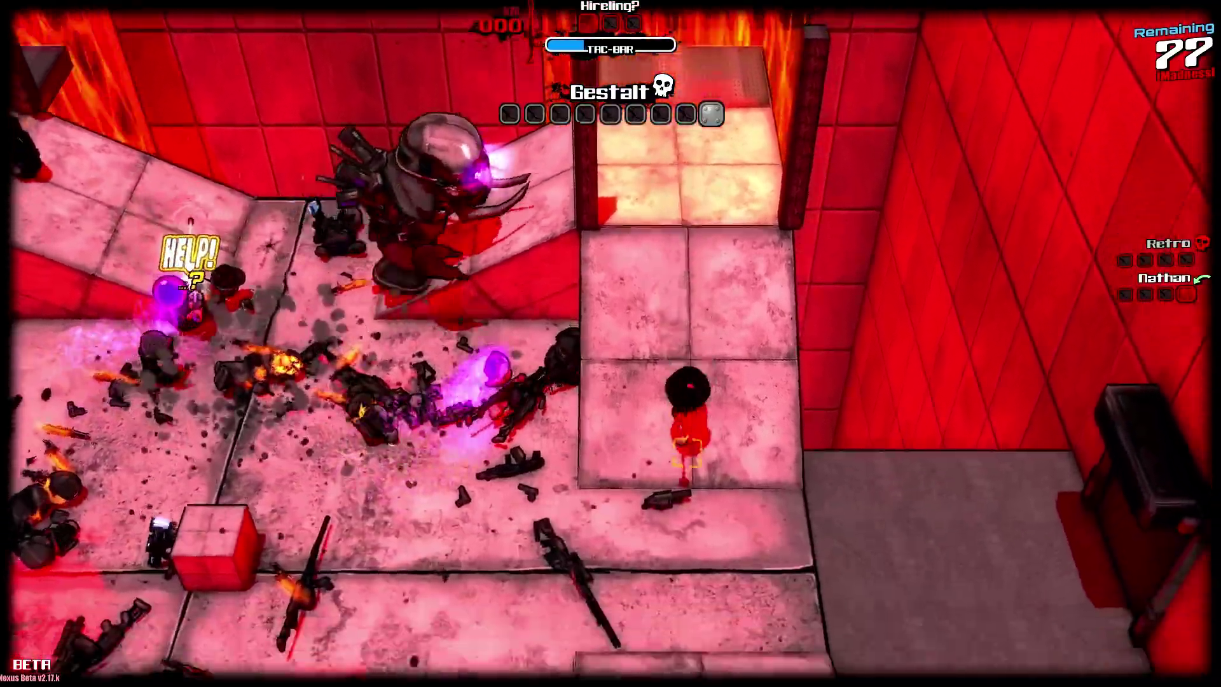
pyautogui.press('e')
pyautogui.press('s')
pyautogui.click(313, 211)
pyautogui.press('a')
pyautogui.click(293, 191)
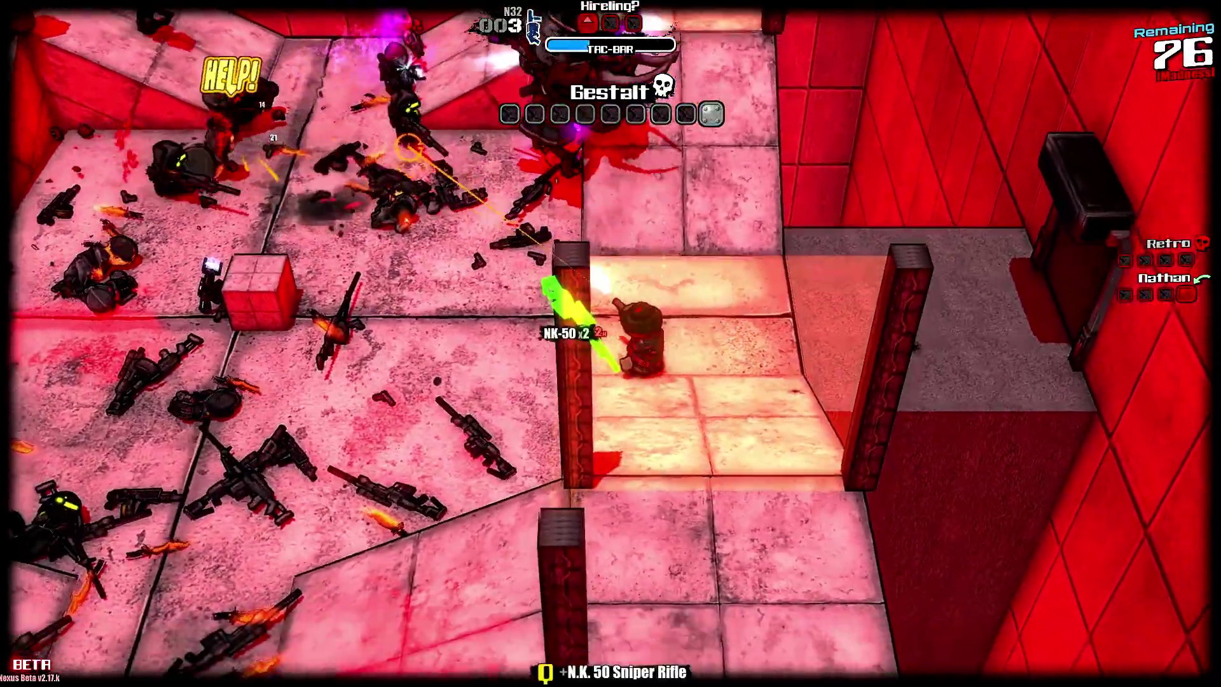
pyautogui.click(273, 150)
pyautogui.press('a')
pyautogui.click(318, 159)
pyautogui.press('a')
pyautogui.press('w')
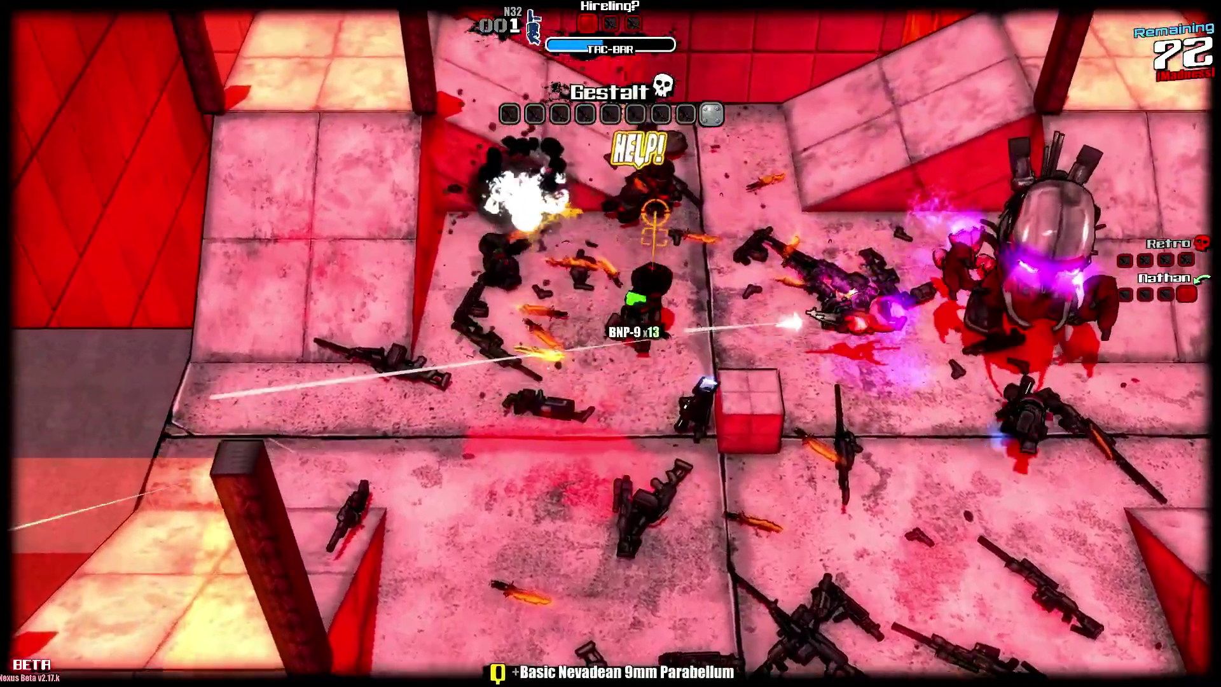
pyautogui.press('e')
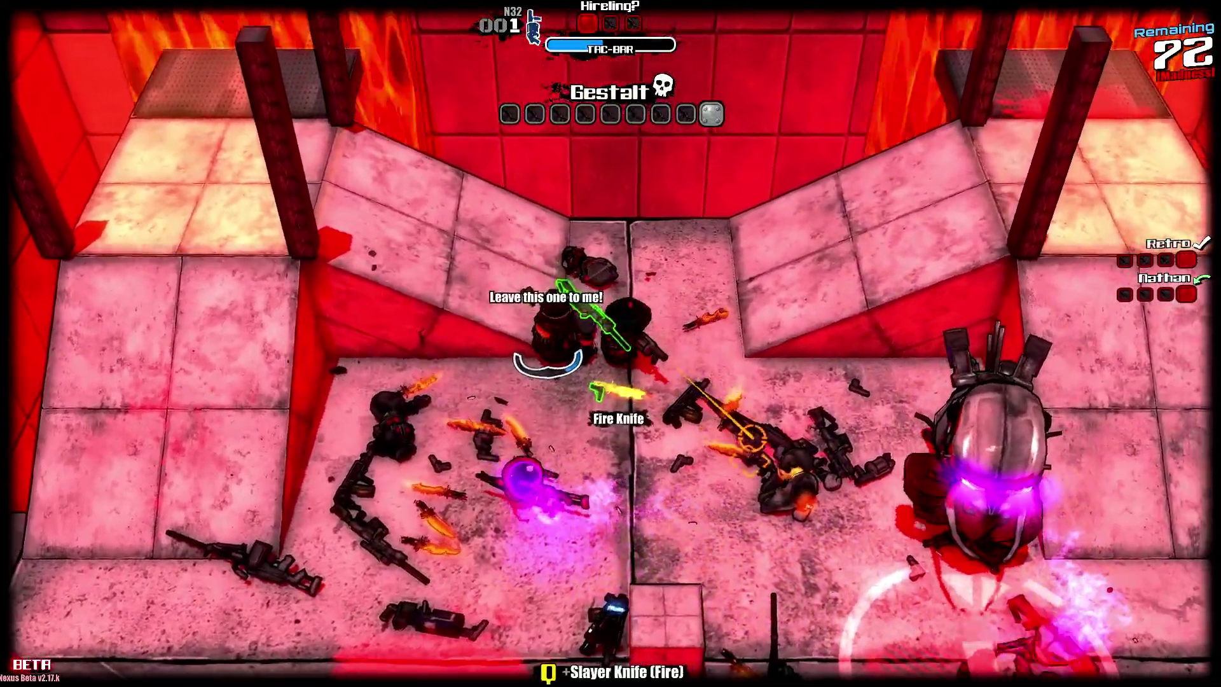
pyautogui.press('Tab')
pyautogui.press('Tab')
pyautogui.press('a')
pyautogui.press('a')
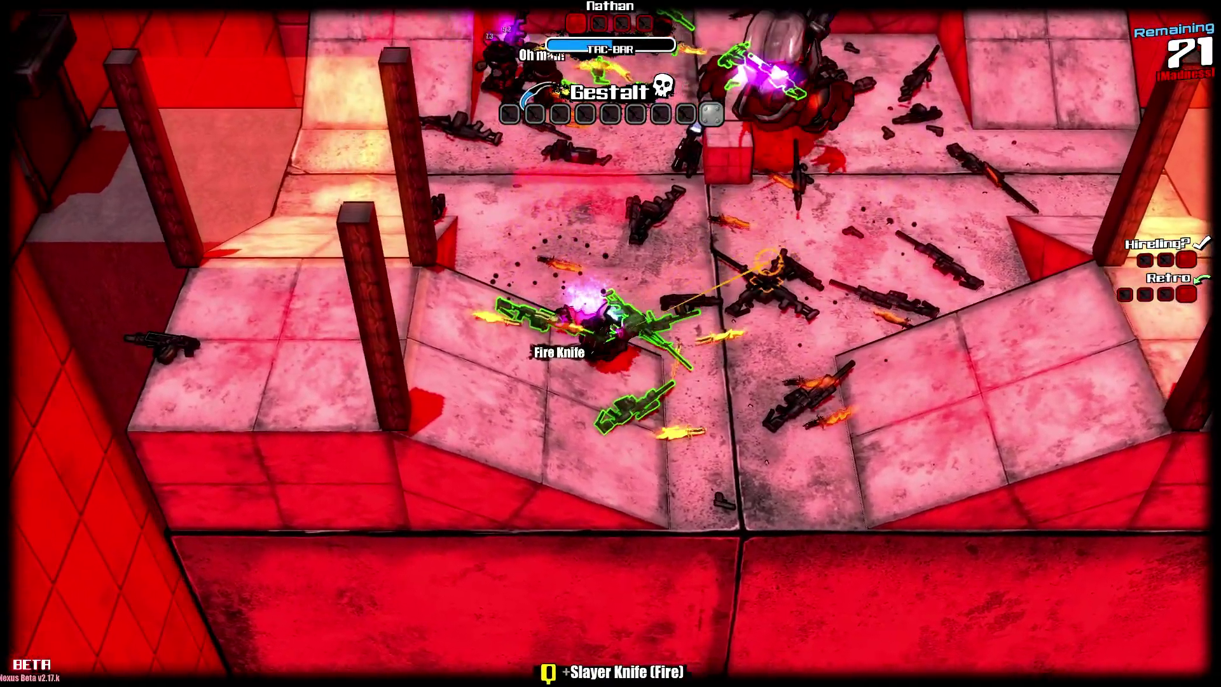
pyautogui.press('s')
pyautogui.press('d')
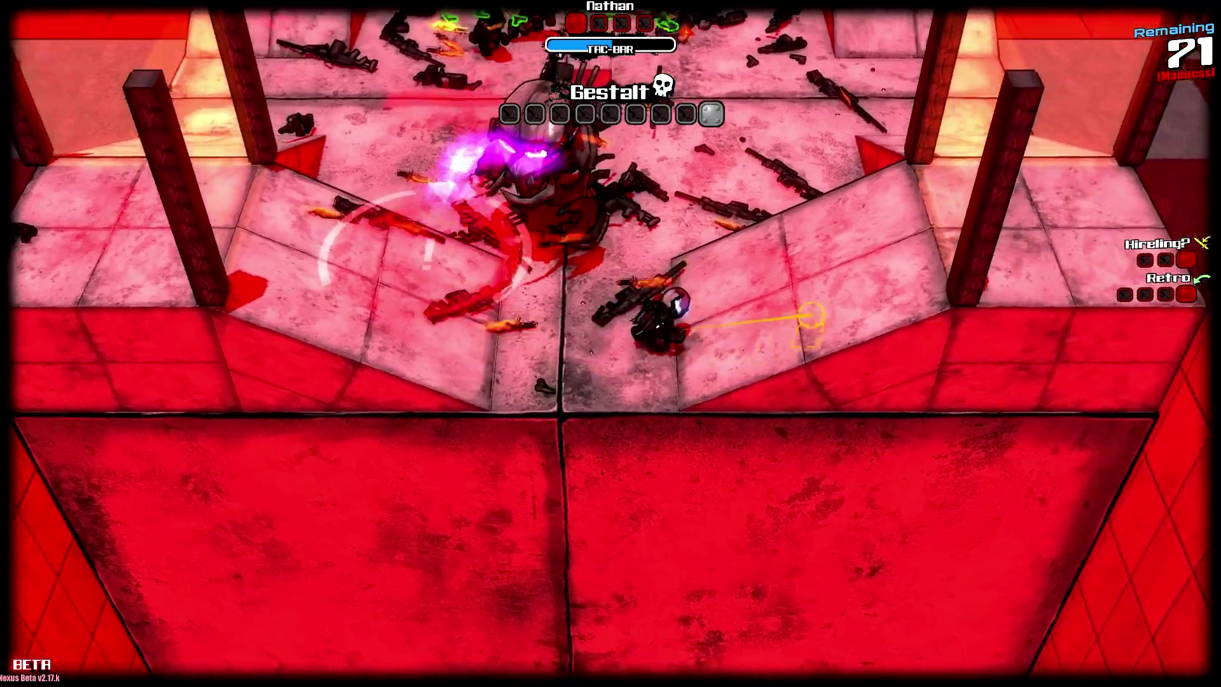
pyautogui.press('w')
pyautogui.press('w')
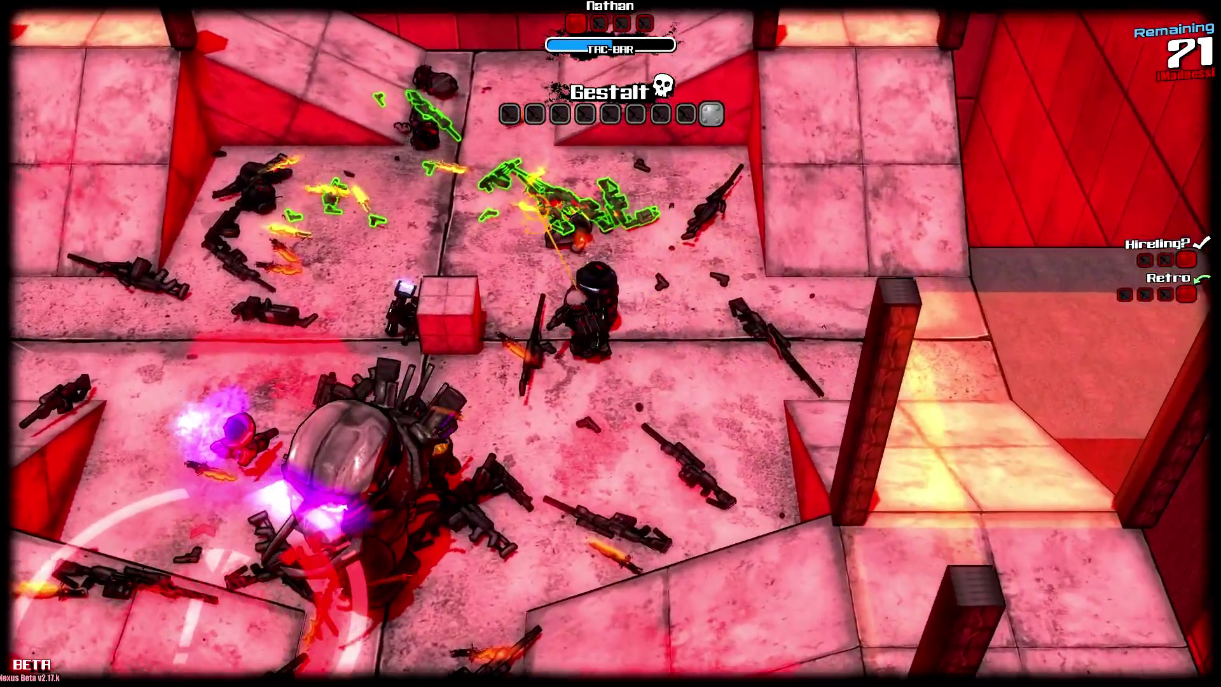
pyautogui.press('q')
pyautogui.press('s')
pyautogui.click(381, 577)
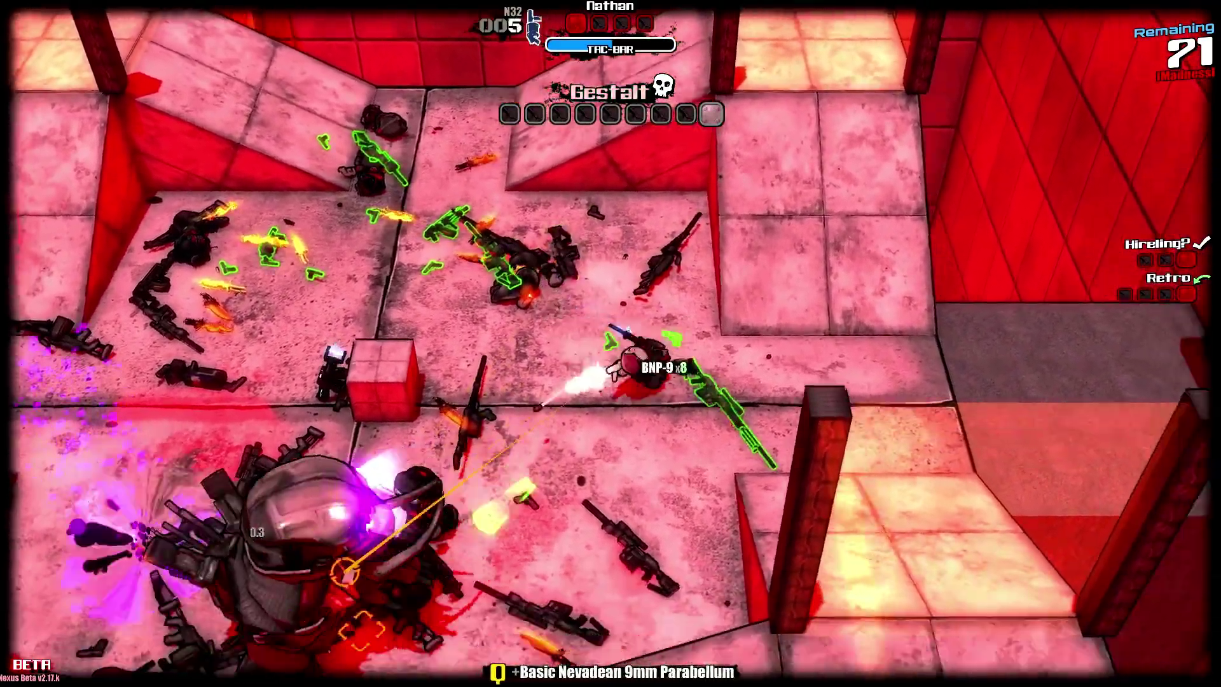
pyautogui.press('a')
pyautogui.press('s')
pyautogui.press('a')
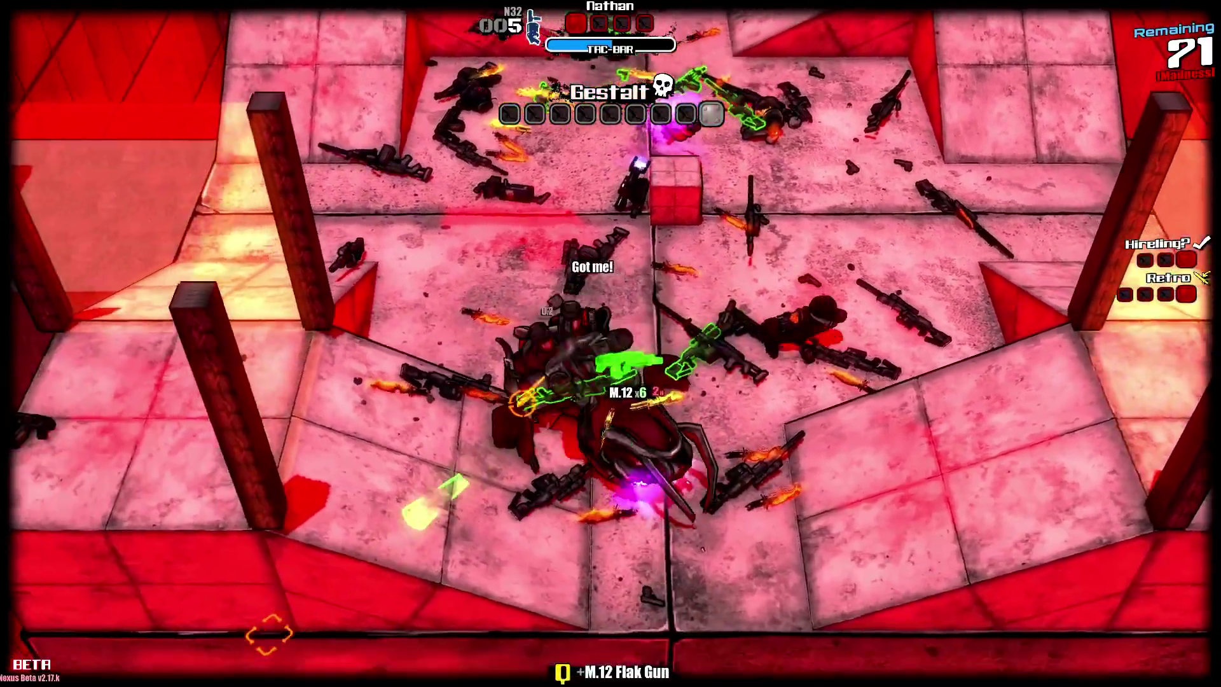
pyautogui.press('d')
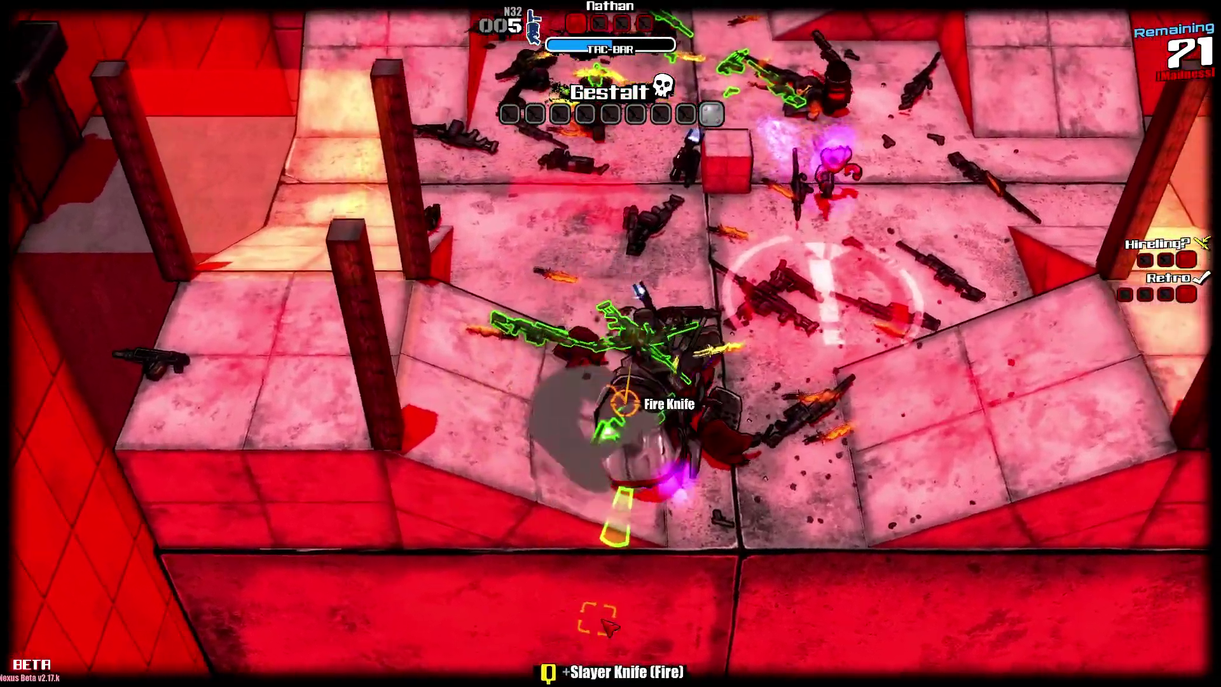
pyautogui.press('a')
pyautogui.press('e')
pyautogui.press('w')
pyautogui.press('r')
pyautogui.press('d')
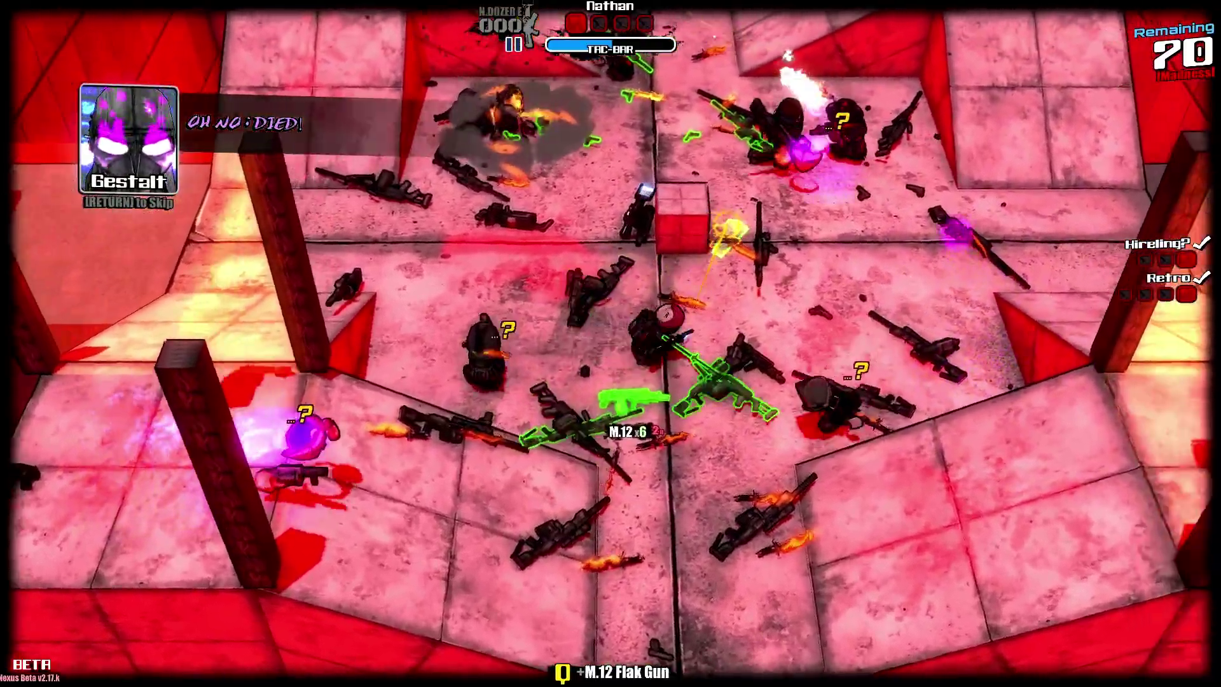
pyautogui.click(439, 346)
pyautogui.click(435, 351)
pyautogui.press('d')
pyautogui.click(445, 344)
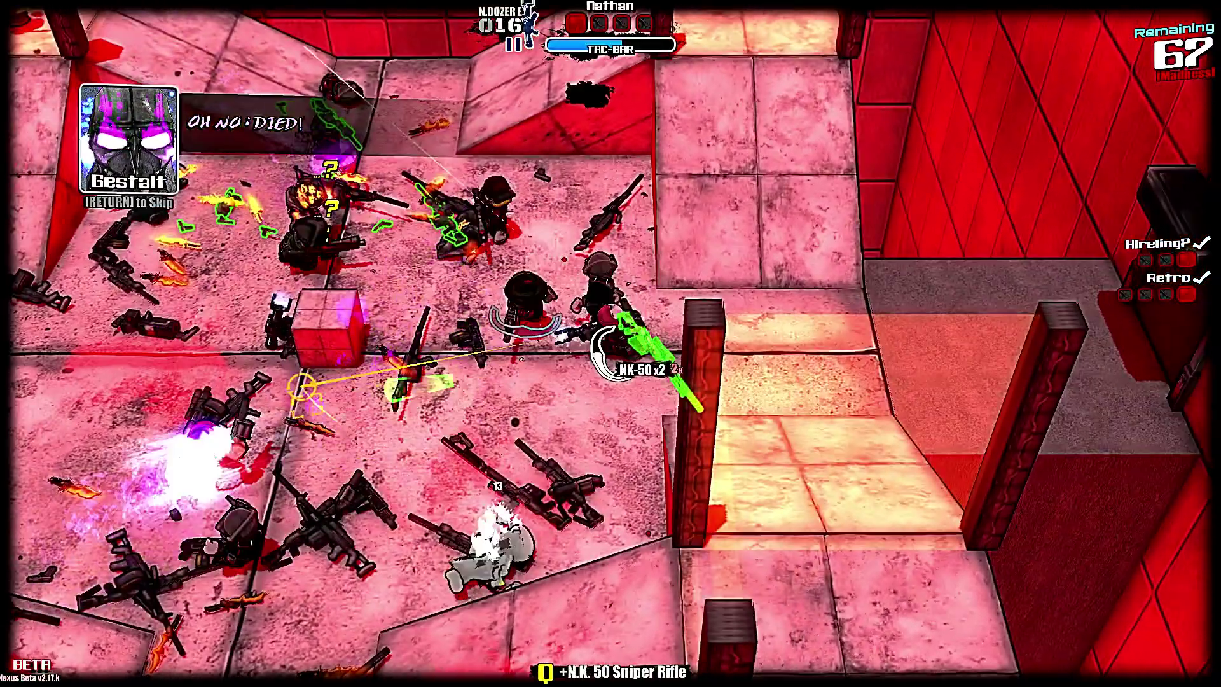
pyautogui.click(763, 306)
pyautogui.click(560, 279)
pyautogui.click(559, 280)
pyautogui.click(629, 269)
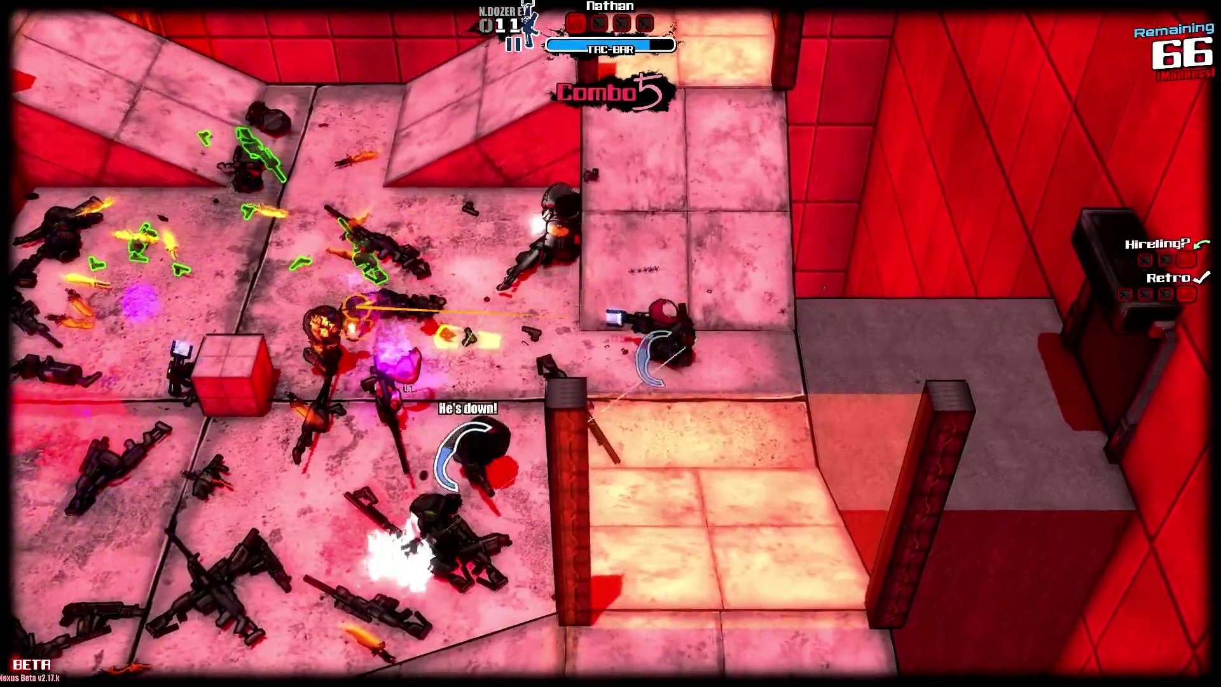
pyautogui.press('a')
pyautogui.click(389, 296)
pyautogui.click(413, 318)
pyautogui.press('w')
pyautogui.click(223, 267)
pyautogui.click(254, 318)
pyautogui.click(268, 337)
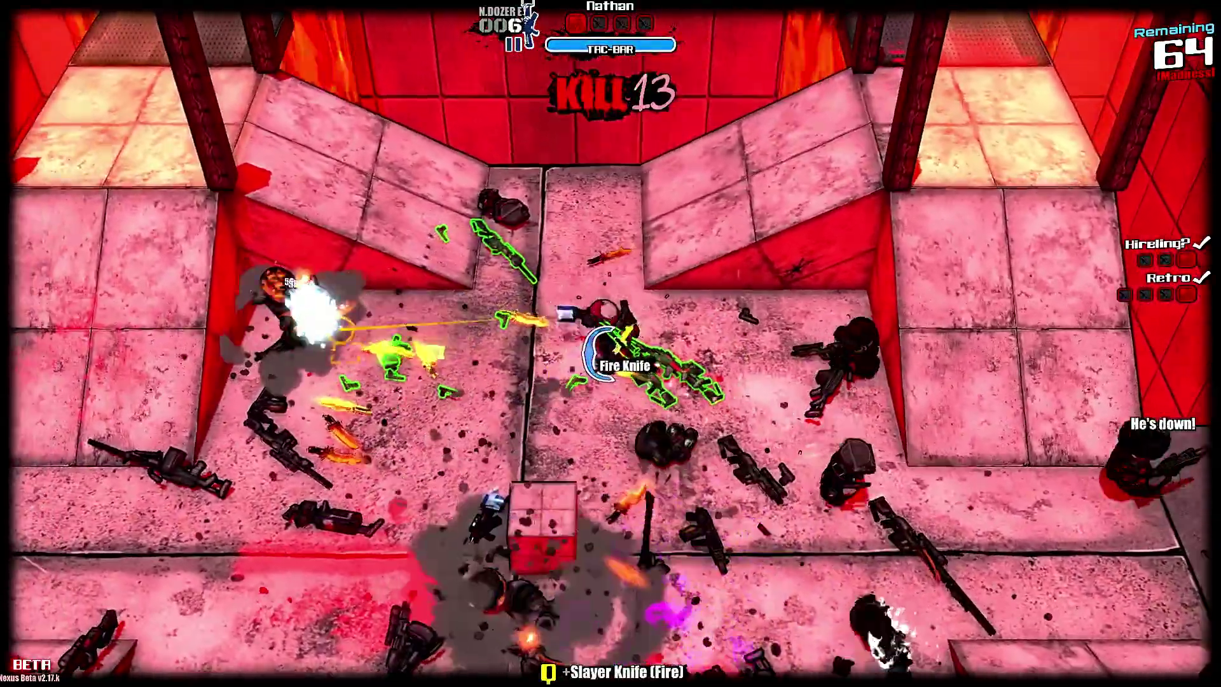
pyautogui.press('s')
pyautogui.click(947, 423)
pyautogui.click(954, 420)
pyautogui.click(941, 413)
pyautogui.press('a')
pyautogui.click(817, 559)
pyautogui.click(810, 577)
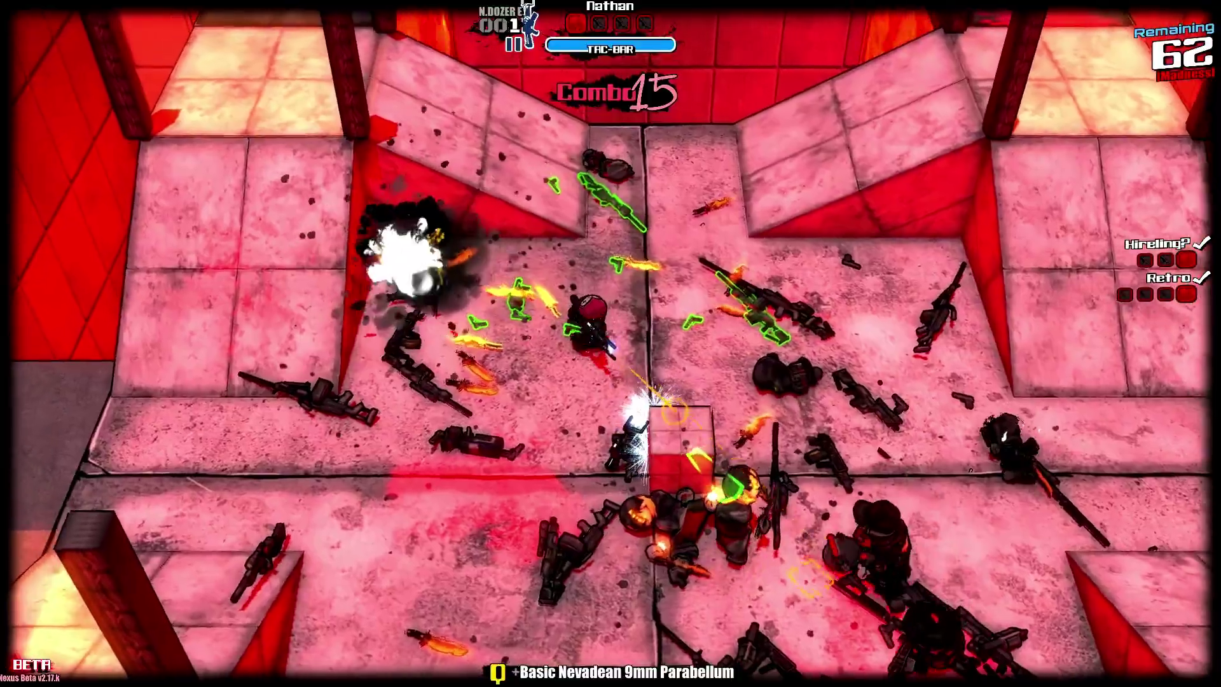
pyautogui.press('a')
pyautogui.click(827, 522)
pyautogui.press('s')
pyautogui.press('r')
pyautogui.press('w')
pyautogui.click(934, 312)
pyautogui.press('s')
pyautogui.click(866, 541)
pyautogui.click(874, 502)
pyautogui.press('d')
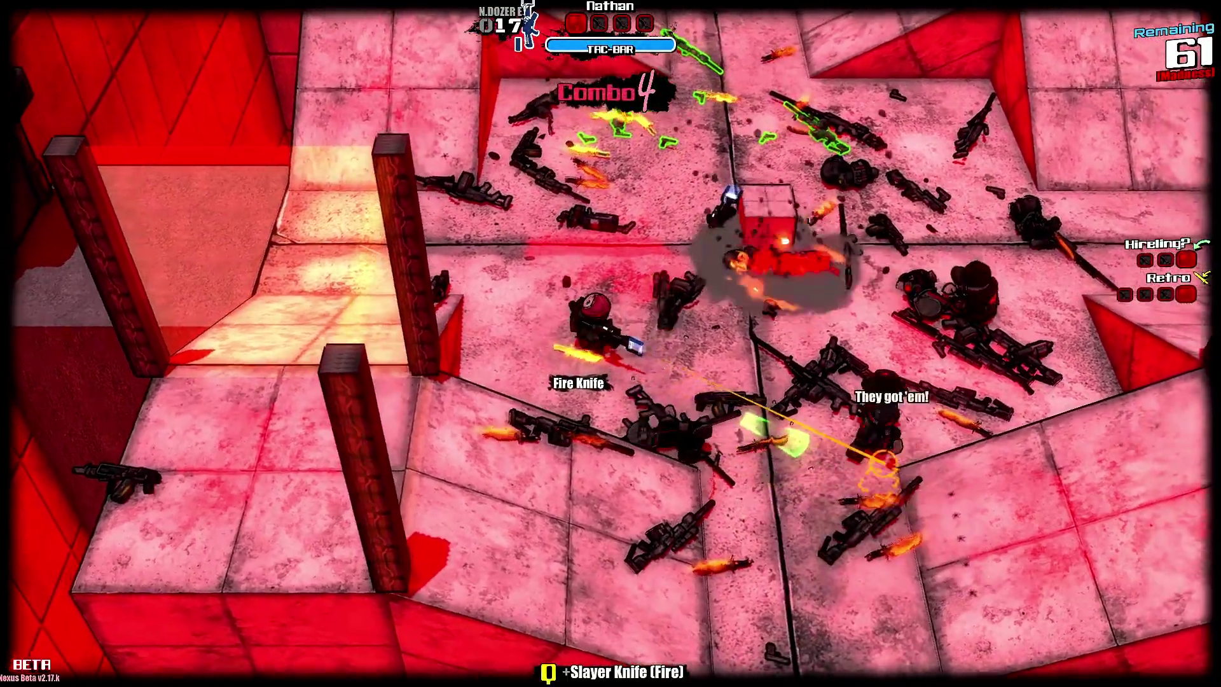
pyautogui.press('w')
pyautogui.click(826, 324)
pyautogui.click(770, 291)
pyautogui.click(771, 291)
pyautogui.press('d')
pyautogui.click(540, 363)
pyautogui.press('w')
pyautogui.click(489, 376)
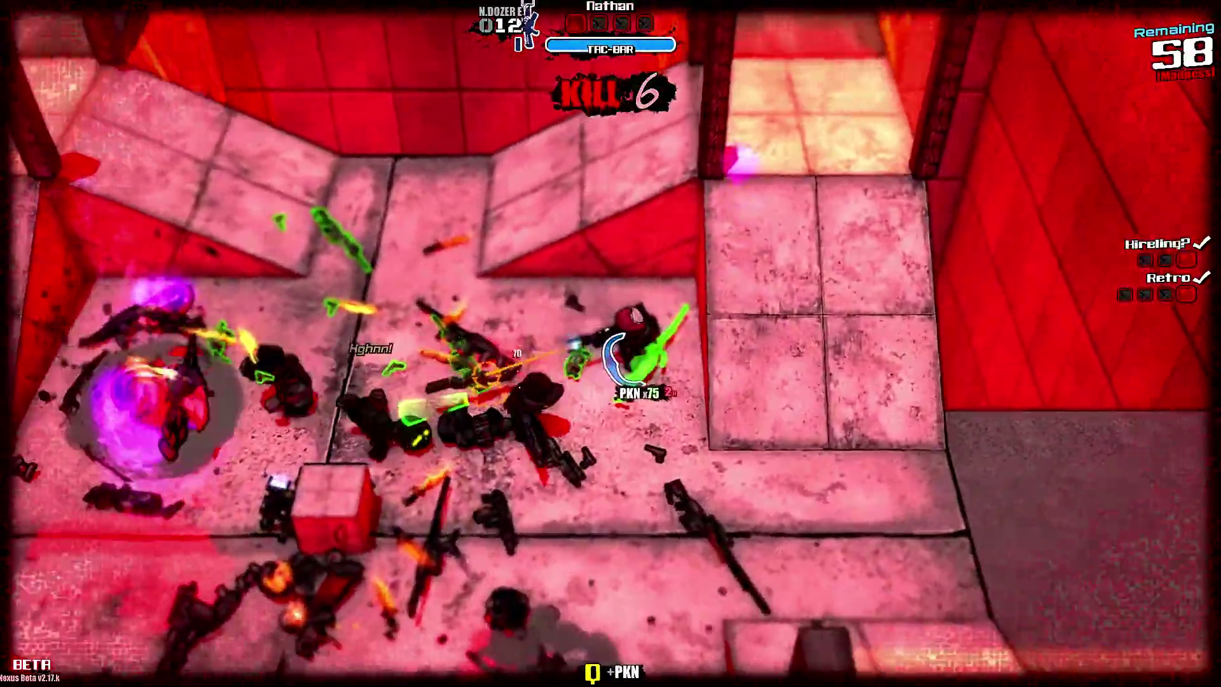
pyautogui.press('d')
pyautogui.click(354, 344)
pyautogui.press('a')
pyautogui.press('w')
pyautogui.click(496, 547)
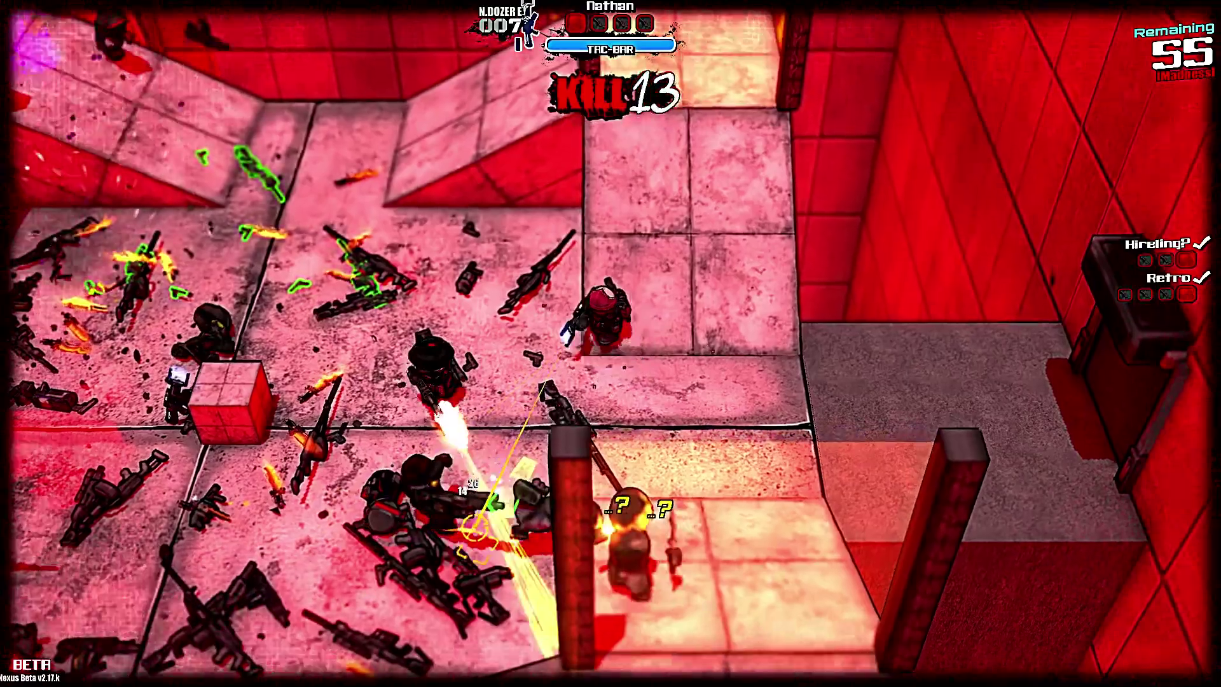
pyautogui.click(878, 595)
pyautogui.press('s')
pyautogui.press('d')
pyautogui.press('w')
pyautogui.click(539, 191)
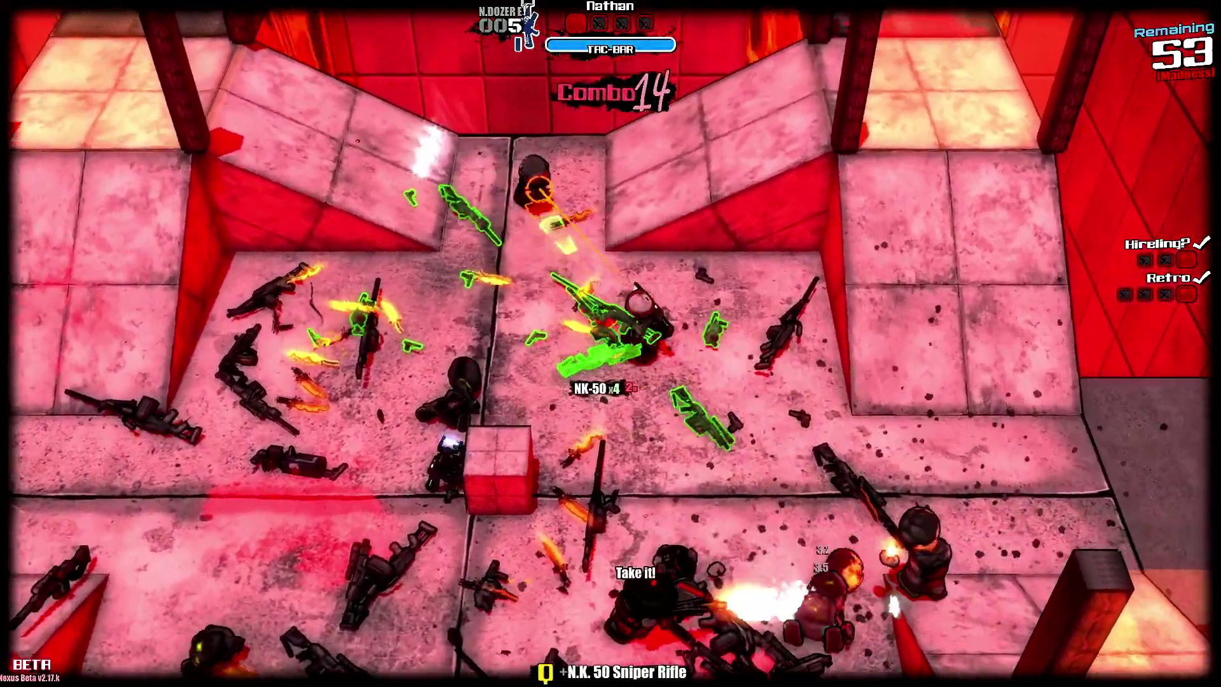
pyautogui.click(508, 184)
pyautogui.click(490, 184)
pyautogui.press('a')
pyautogui.click(450, 607)
pyautogui.press('s')
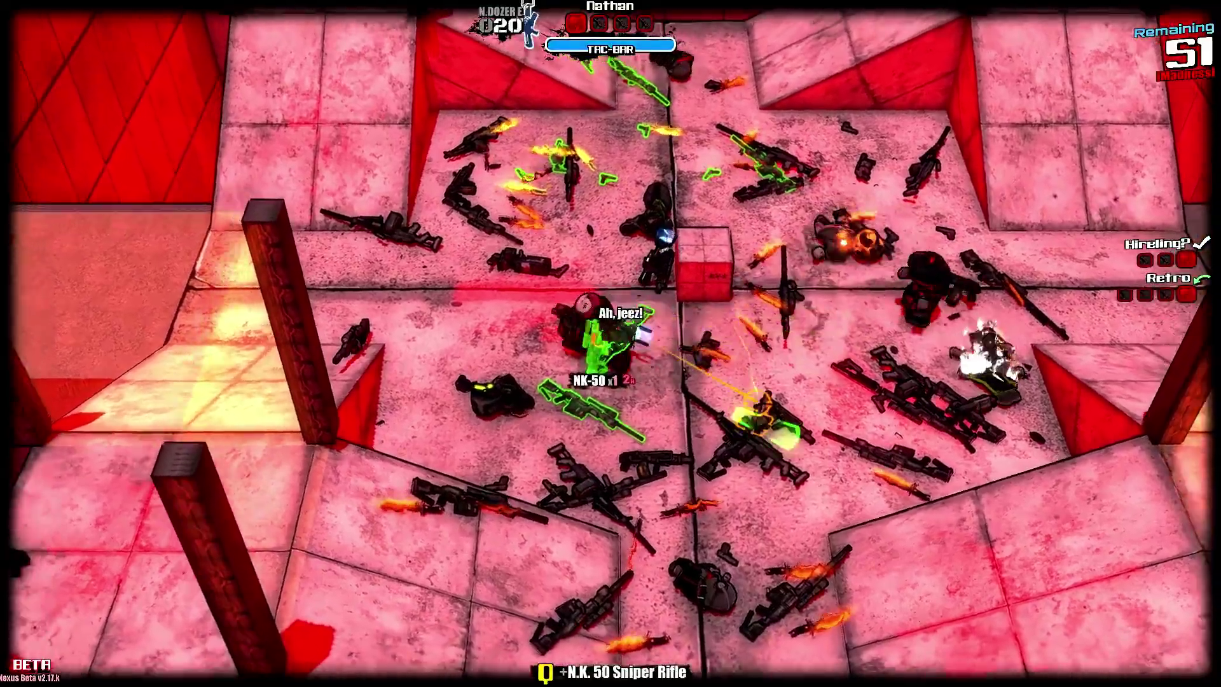
pyautogui.press('d')
pyautogui.press('s')
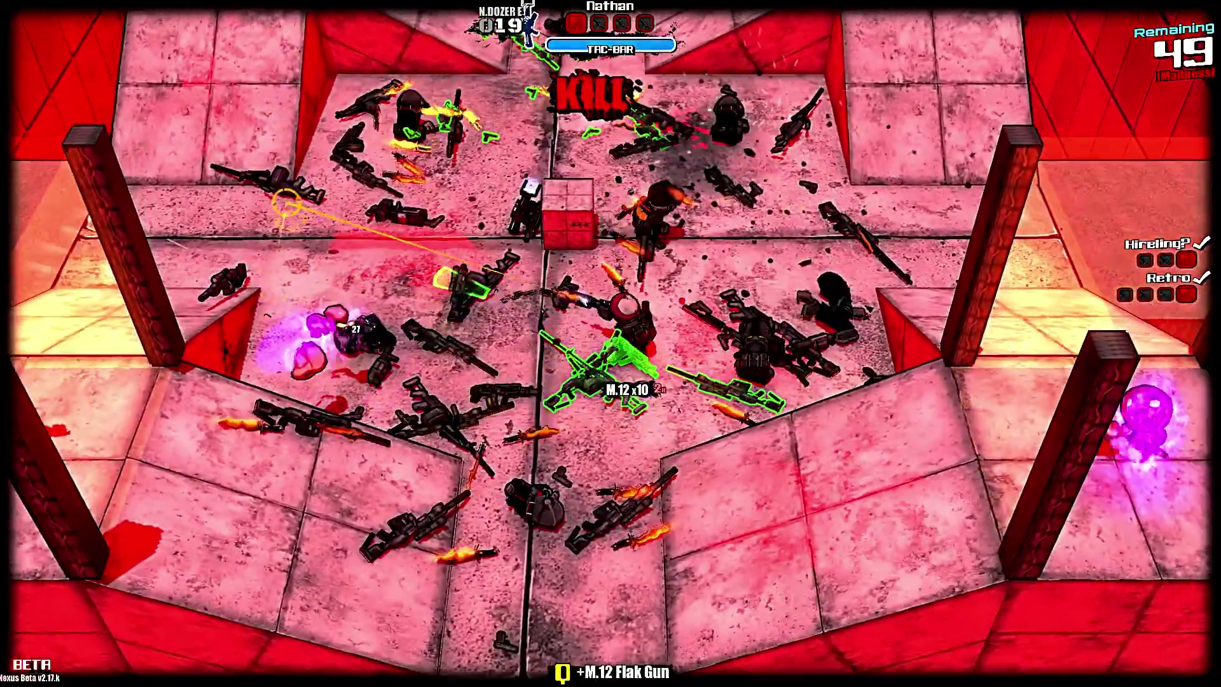
pyautogui.press('a')
pyautogui.press('w')
pyautogui.click(1023, 397)
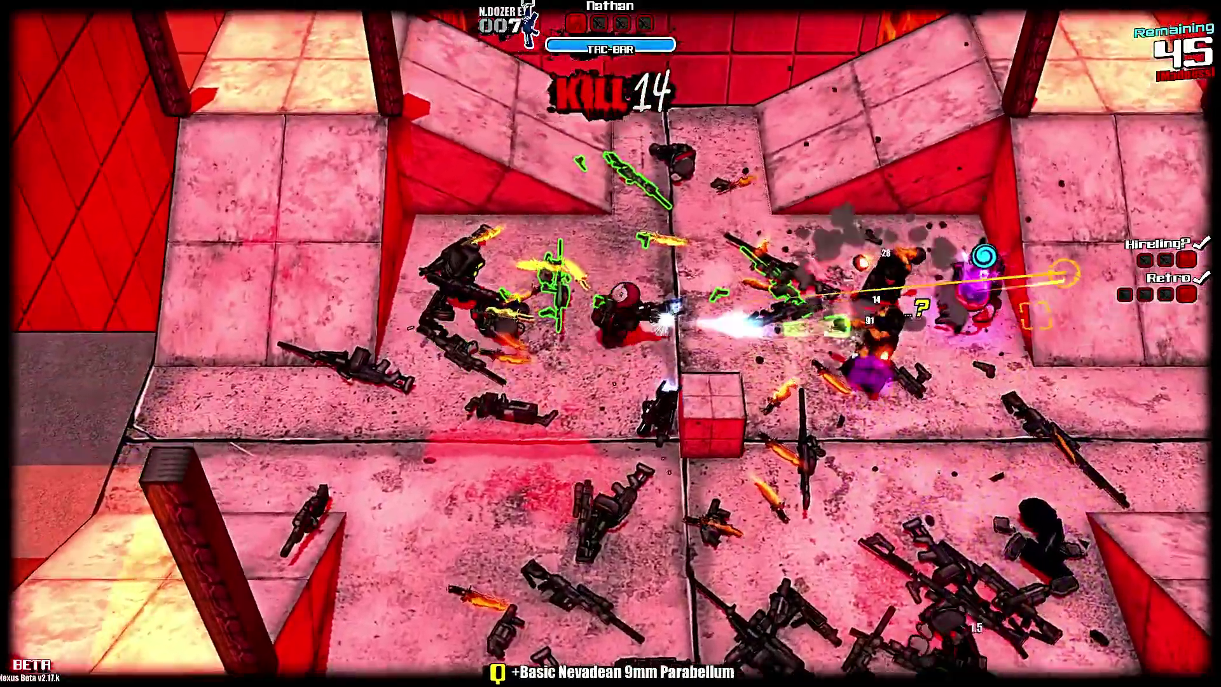
pyautogui.press('d')
pyautogui.click(407, 318)
pyautogui.press('a')
pyautogui.click(853, 276)
pyautogui.press('s')
pyautogui.click(874, 575)
pyautogui.press('s')
pyautogui.press('w')
pyautogui.click(954, 385)
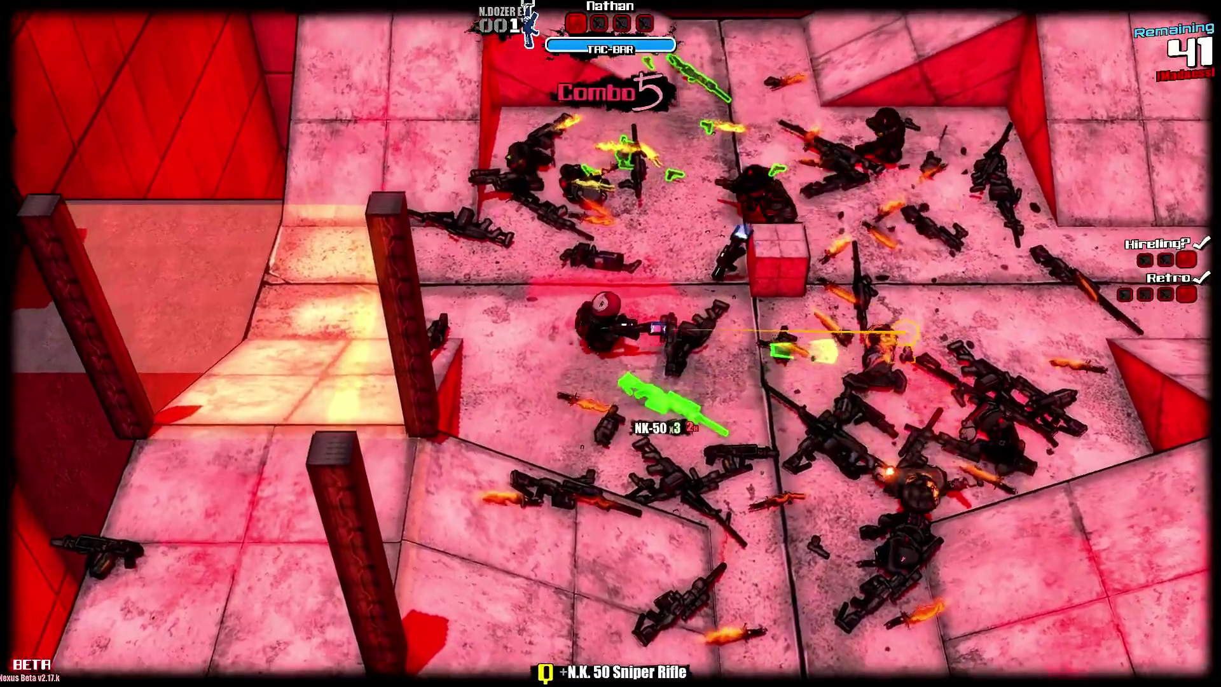
pyautogui.press('d')
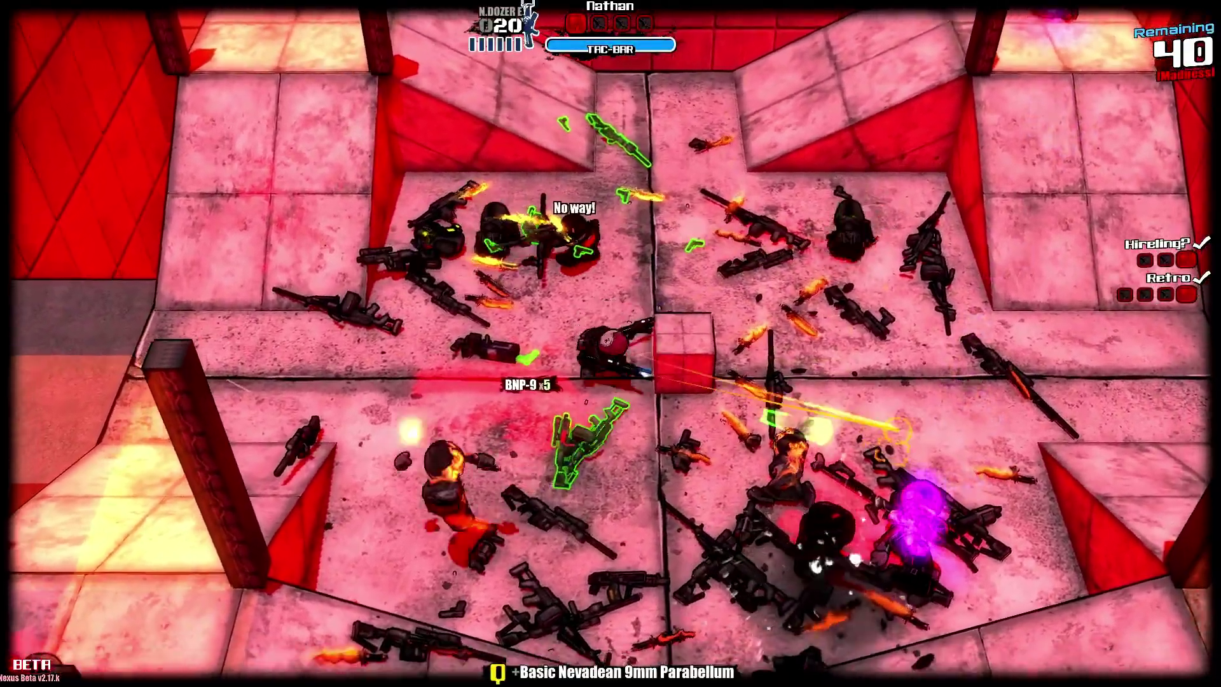
pyautogui.press('d')
pyautogui.click(947, 416)
pyautogui.press('d')
pyautogui.click(910, 429)
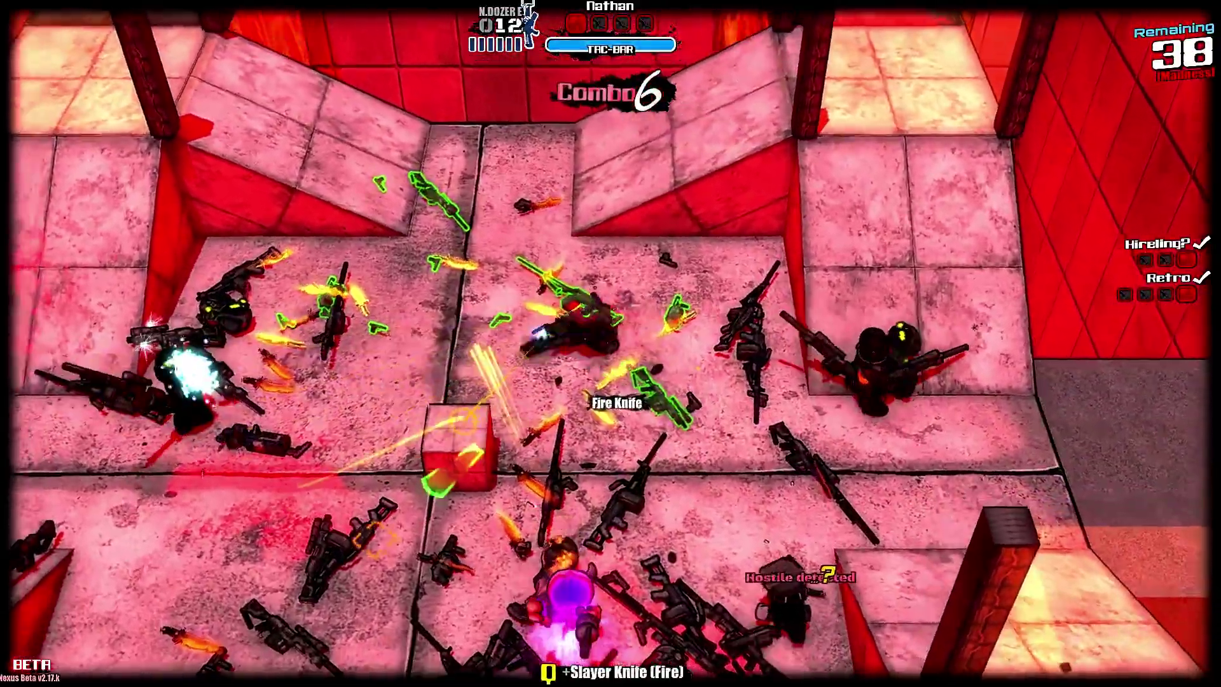
pyautogui.press('a')
pyautogui.press('s')
pyautogui.click(375, 541)
pyautogui.click(955, 367)
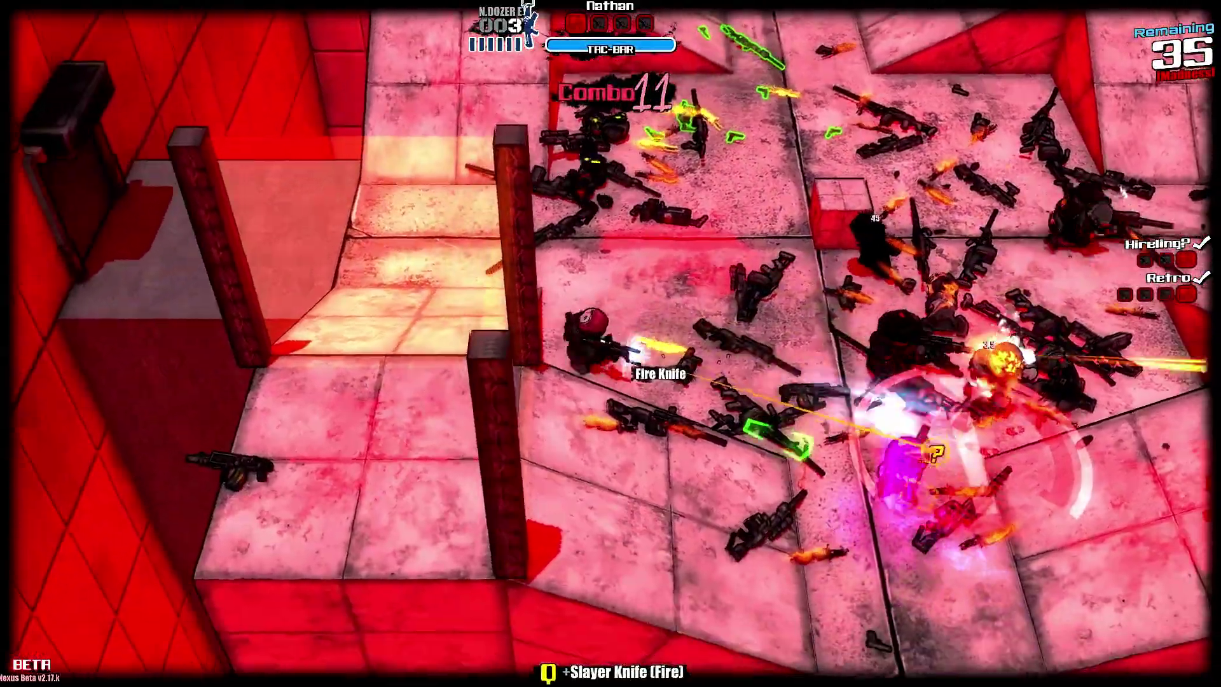
pyautogui.click(803, 328)
pyautogui.press('s')
pyautogui.press('w')
pyautogui.press('a')
pyautogui.click(771, 423)
pyautogui.click(1049, 559)
pyautogui.press('d')
pyautogui.click(817, 311)
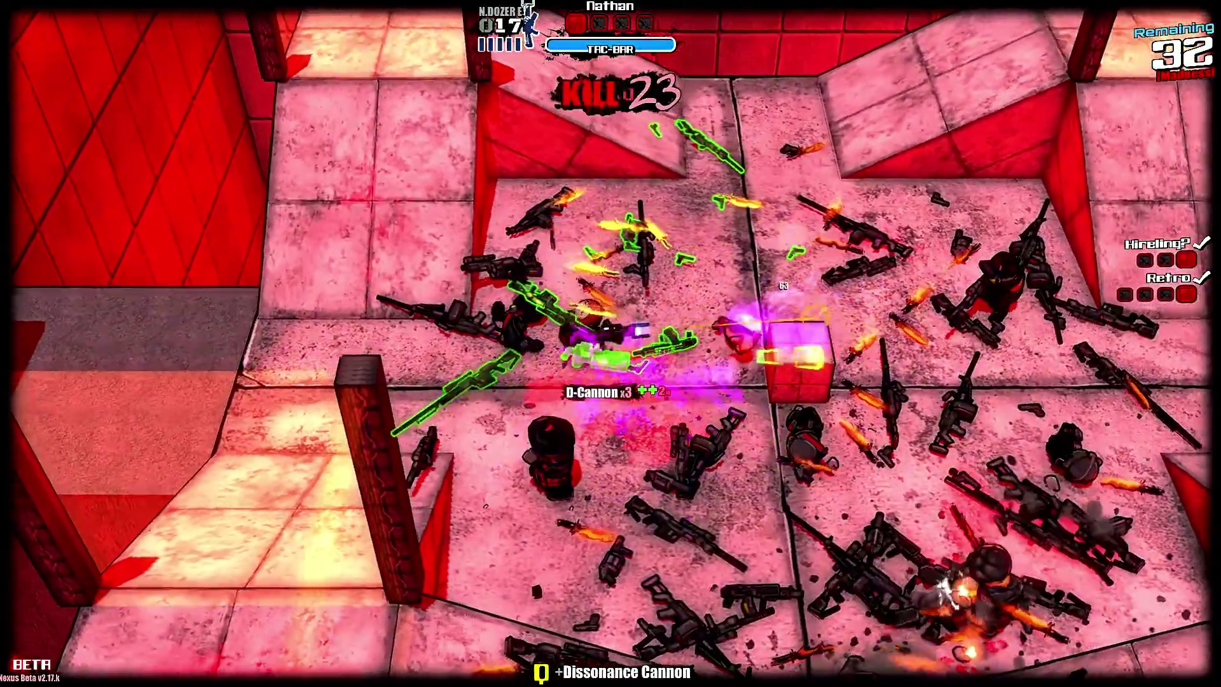
pyautogui.press('a')
pyautogui.press('s')
pyautogui.click(1011, 515)
pyautogui.press('d')
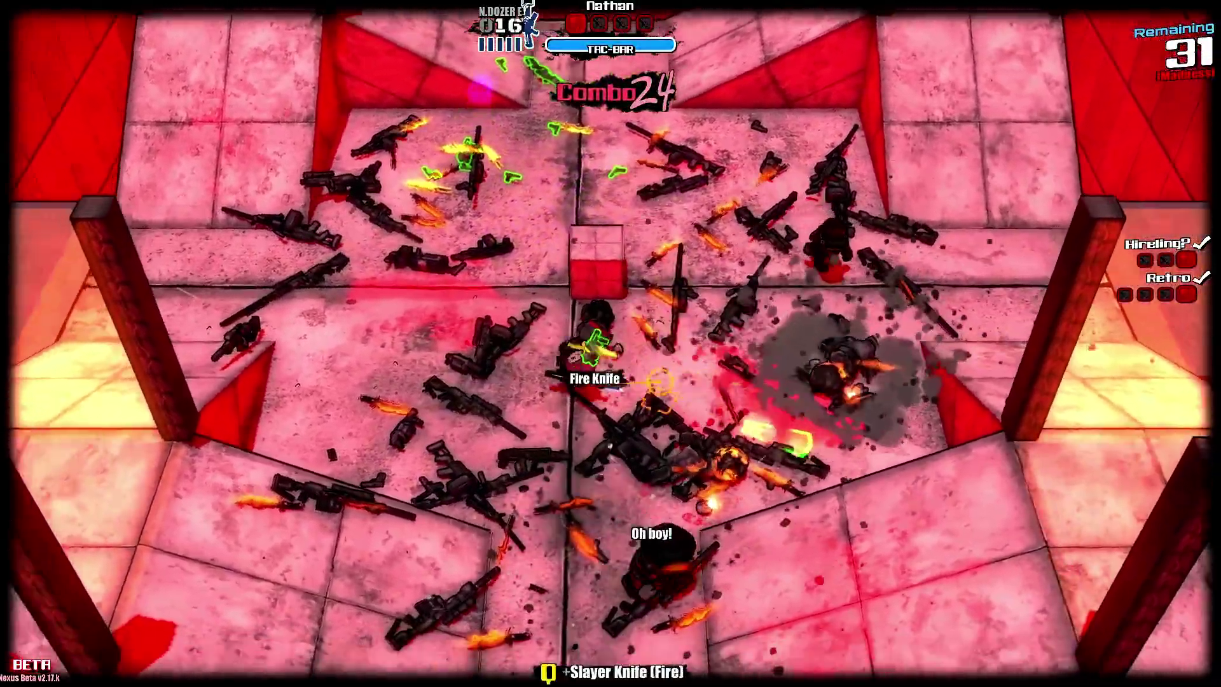
pyautogui.press('w')
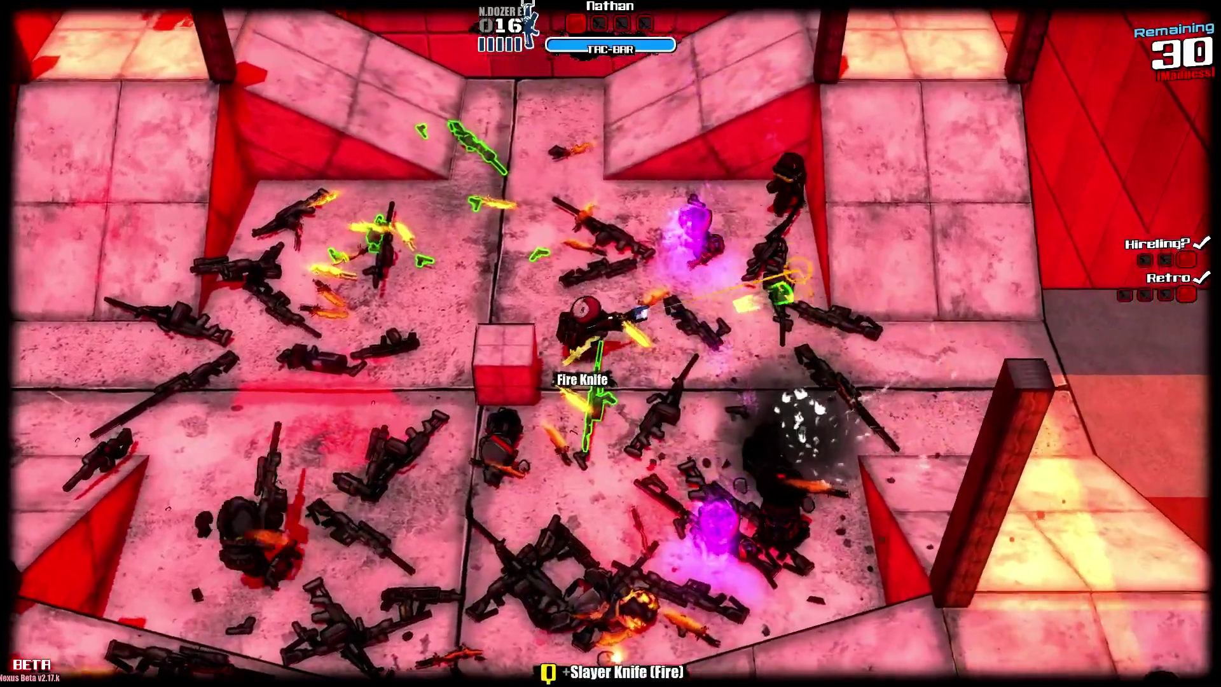
pyautogui.press('a')
pyautogui.click(531, 209)
pyautogui.press('w')
pyautogui.press('d')
pyautogui.press('s')
pyautogui.press('a')
pyautogui.click(146, 289)
pyautogui.click(545, 524)
pyautogui.press('w')
pyautogui.press('a')
pyautogui.click(566, 483)
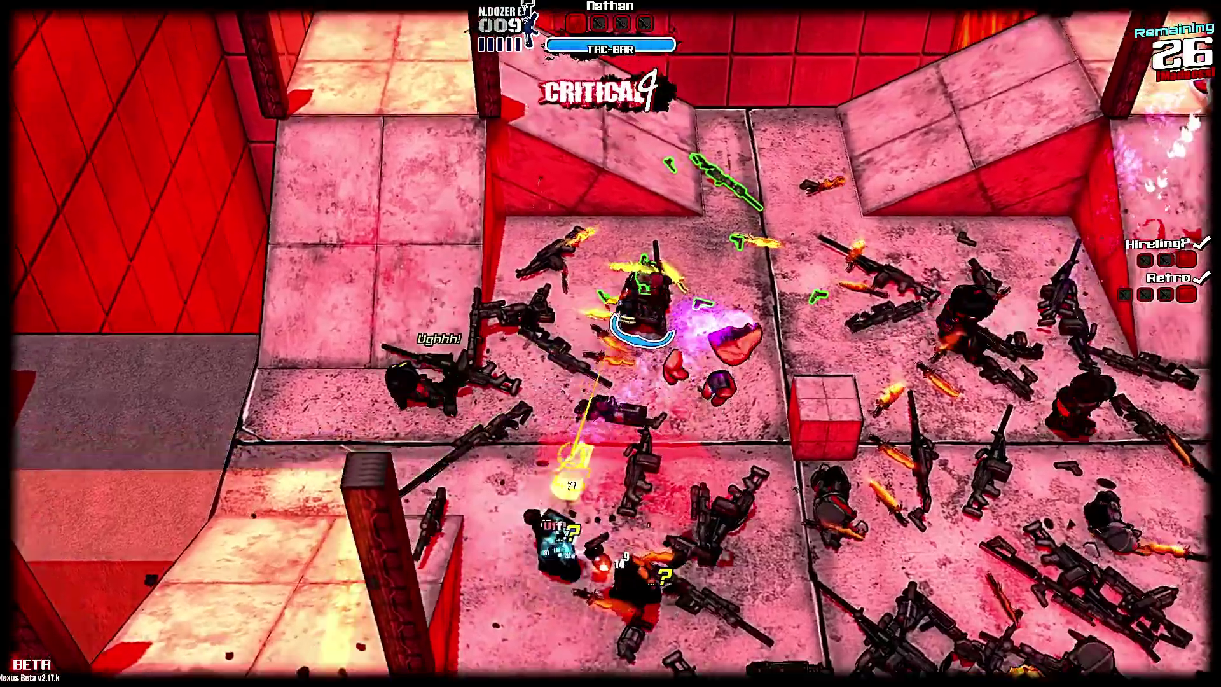
pyautogui.press('d')
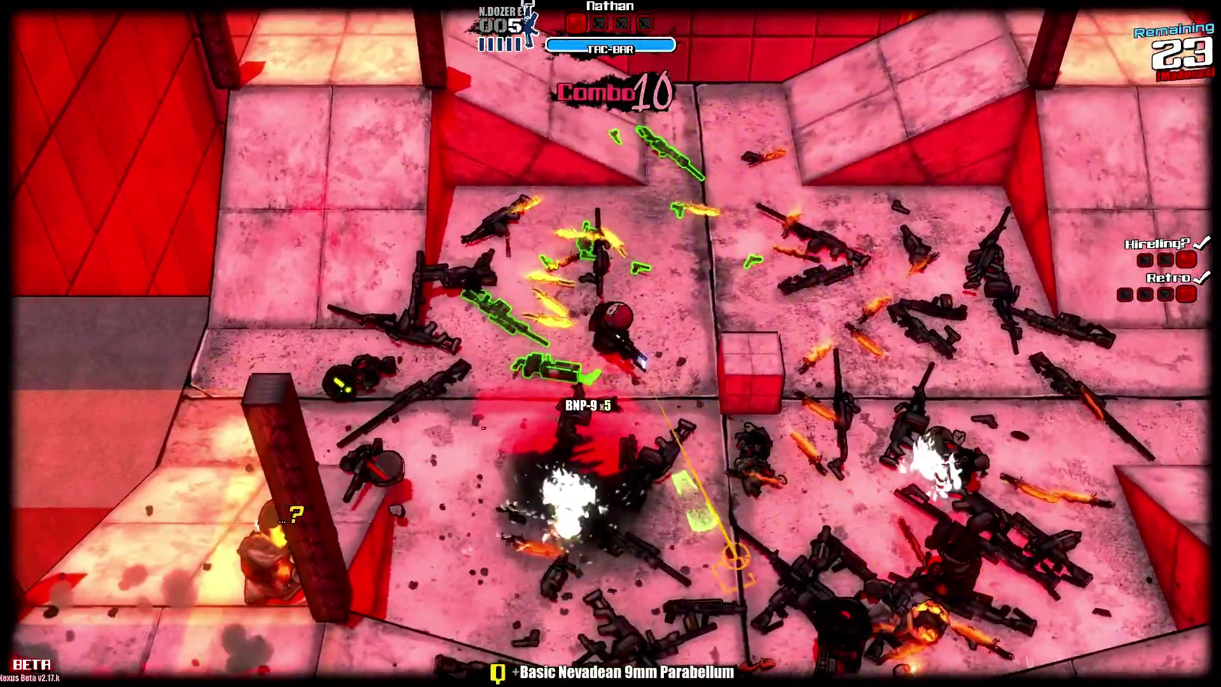
pyautogui.click(234, 425)
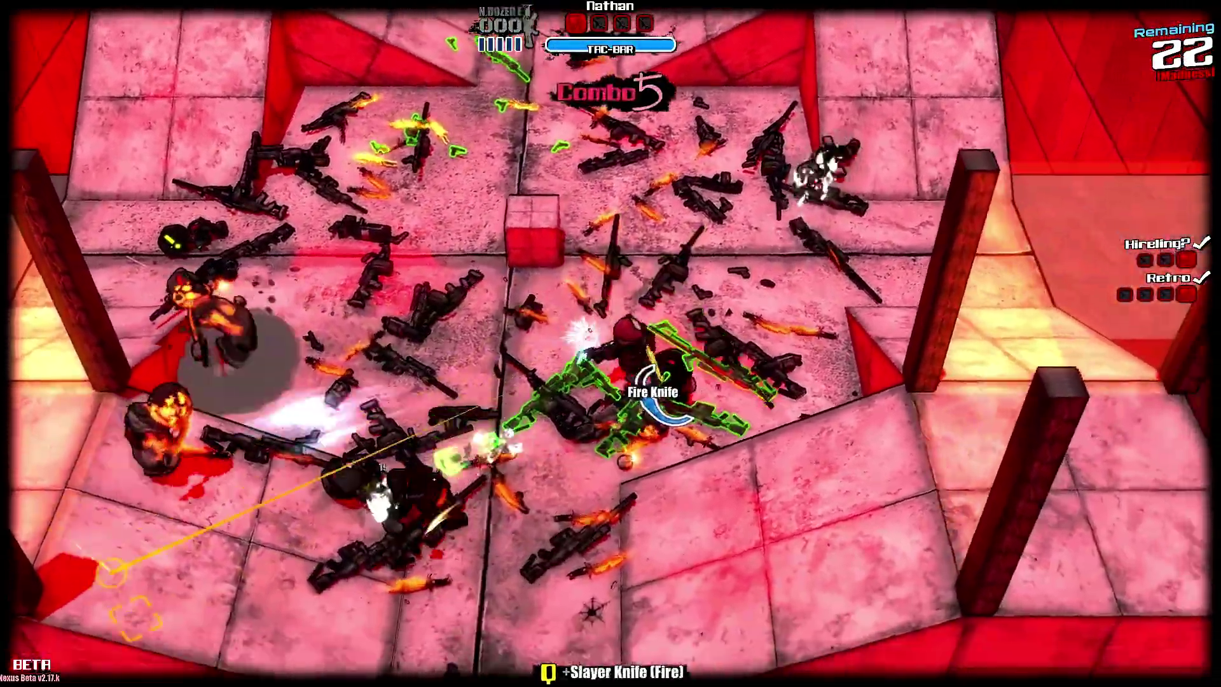
pyautogui.press('a')
pyautogui.press('w')
pyautogui.press('r')
pyautogui.click(314, 502)
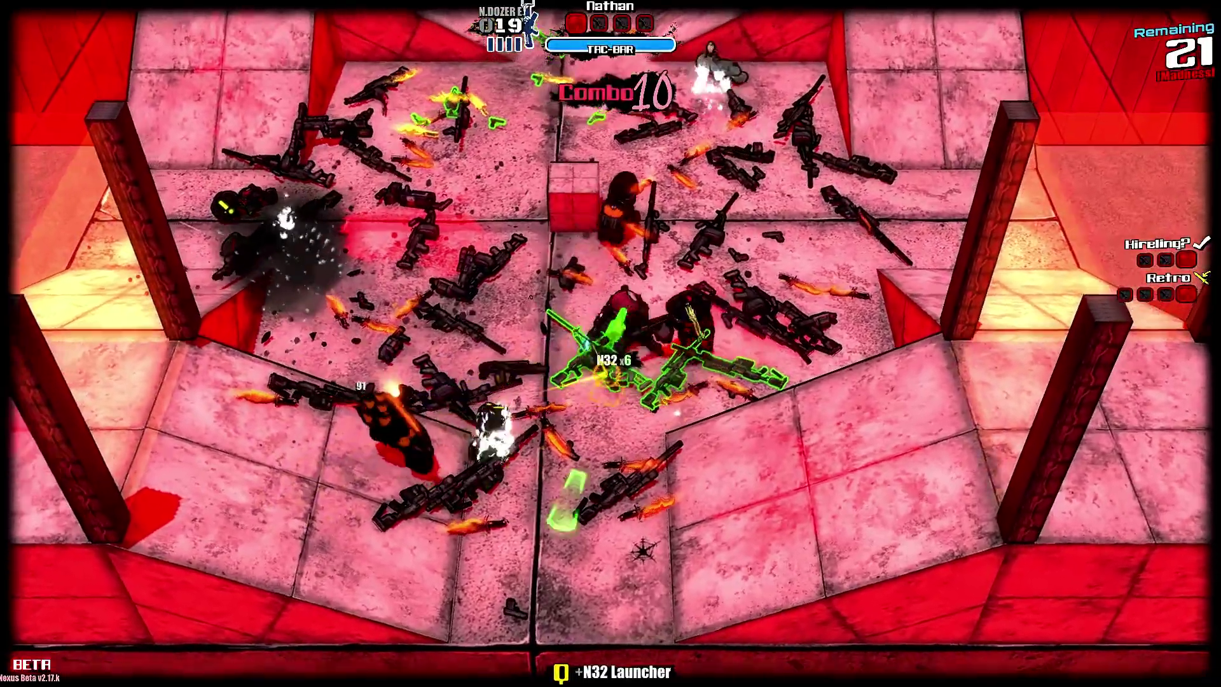
pyautogui.press('w')
pyautogui.press('a')
pyautogui.press('s')
pyautogui.press('a')
pyautogui.click(1003, 478)
pyautogui.press('d')
pyautogui.click(928, 439)
pyautogui.click(874, 445)
pyautogui.click(357, 318)
pyautogui.press('w')
pyautogui.click(319, 202)
pyautogui.press('w')
pyautogui.click(325, 210)
pyautogui.click(349, 254)
pyautogui.press('a')
pyautogui.click(382, 273)
pyautogui.click(407, 277)
pyautogui.press('w')
pyautogui.click(305, 375)
pyautogui.press('a')
pyautogui.press('s')
pyautogui.click(886, 597)
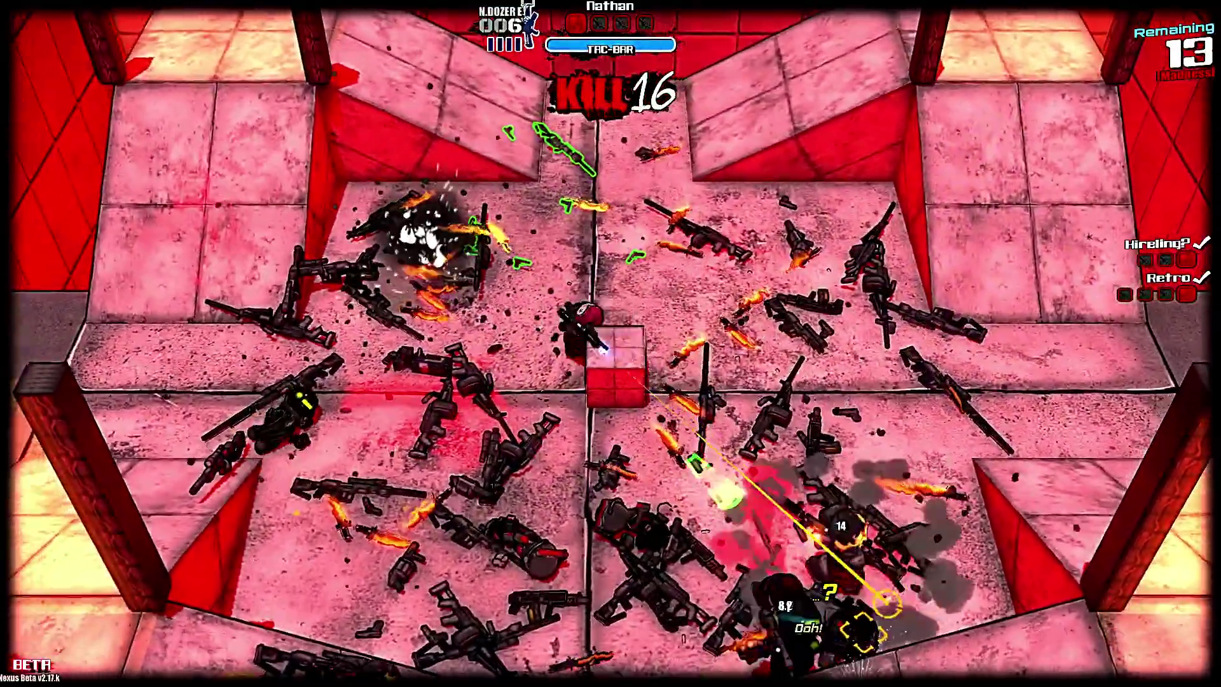
pyautogui.press('d')
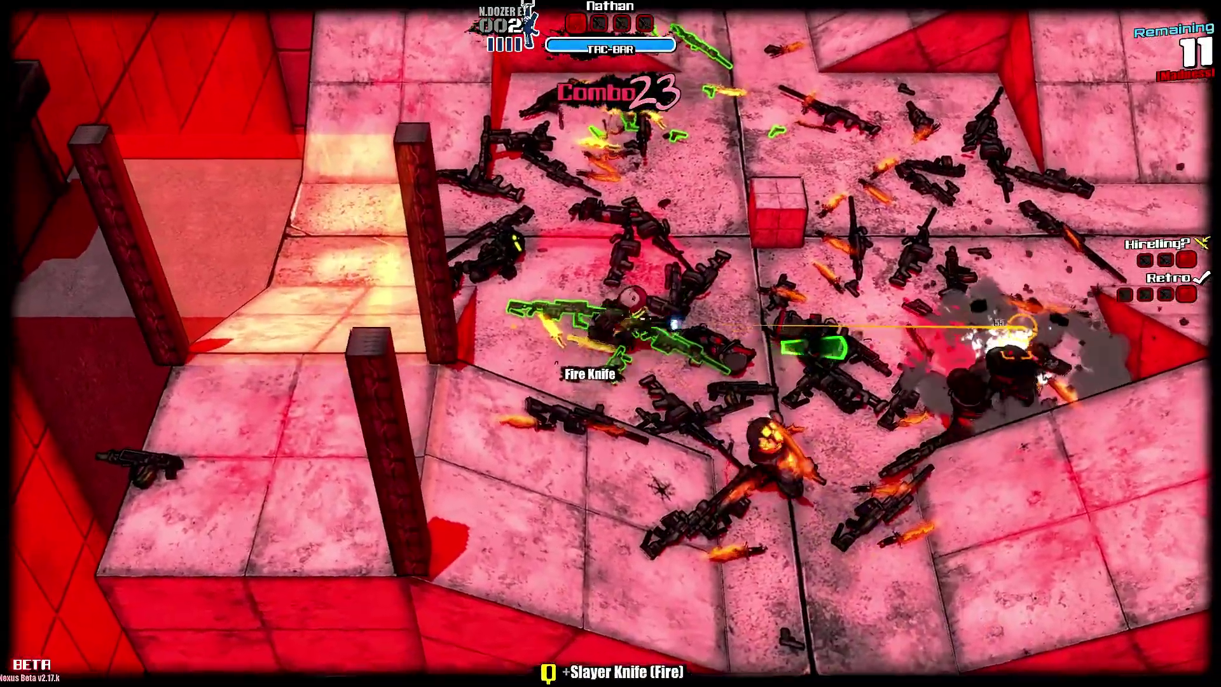
pyautogui.press('d')
pyautogui.press('w')
pyautogui.click(979, 337)
pyautogui.click(909, 276)
pyautogui.press('s')
pyautogui.press('r')
pyautogui.press('a')
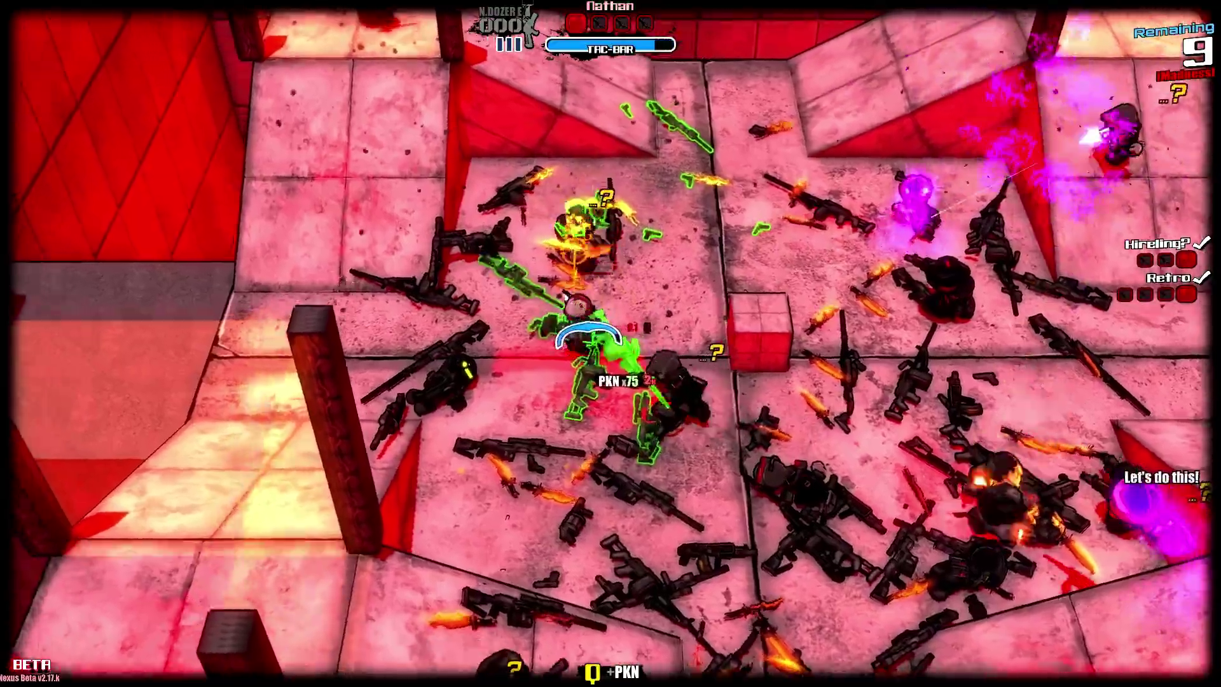
pyautogui.press('a')
pyautogui.click(910, 340)
pyautogui.press('a')
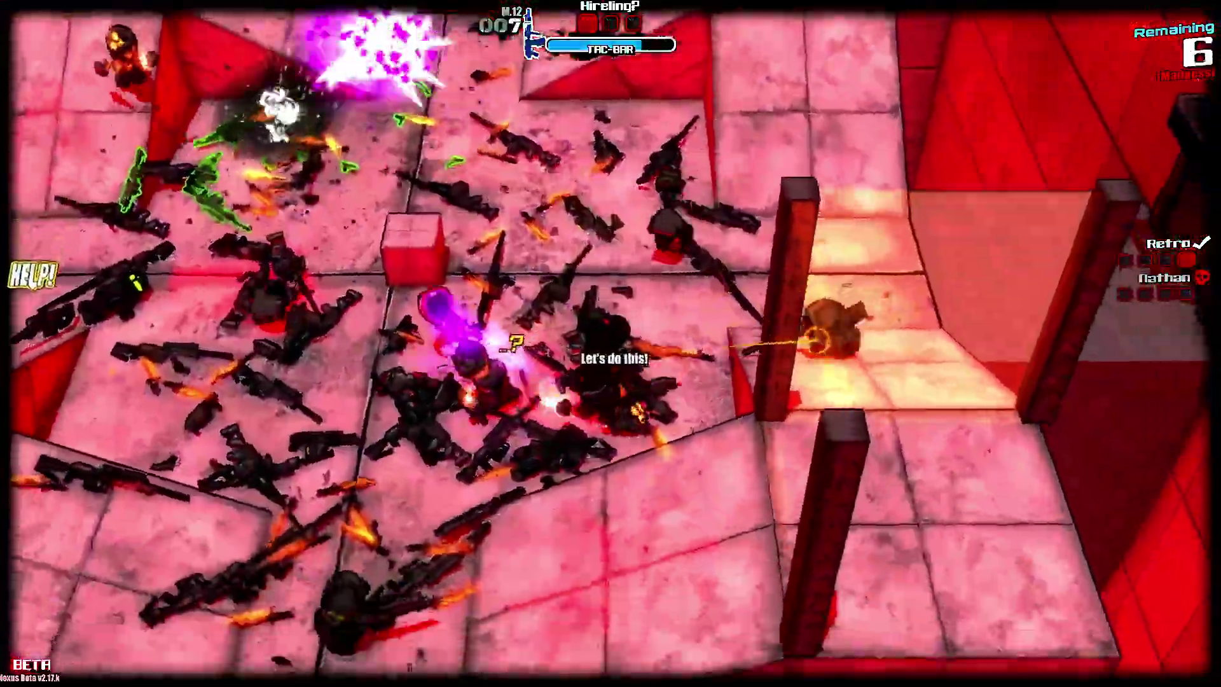
pyautogui.press('w')
pyautogui.click(450, 492)
pyautogui.press('d')
pyautogui.click(369, 541)
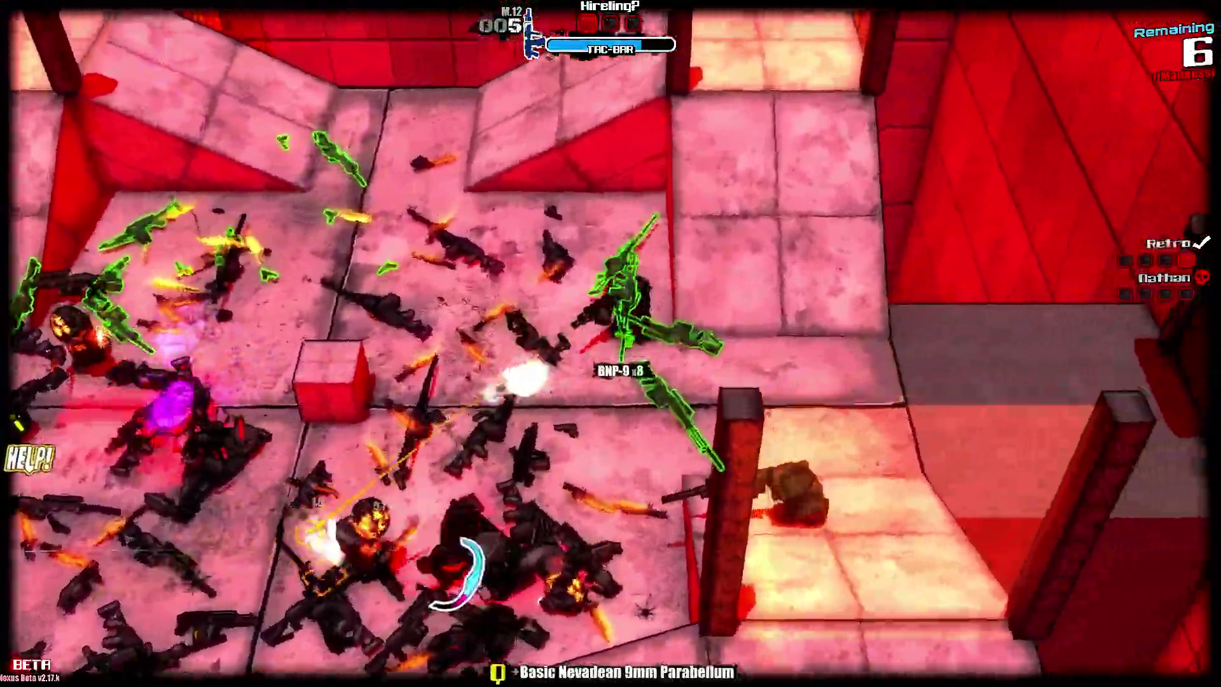
pyautogui.click(302, 605)
pyautogui.press('a')
pyautogui.click(305, 432)
pyautogui.click(305, 483)
pyautogui.click(305, 509)
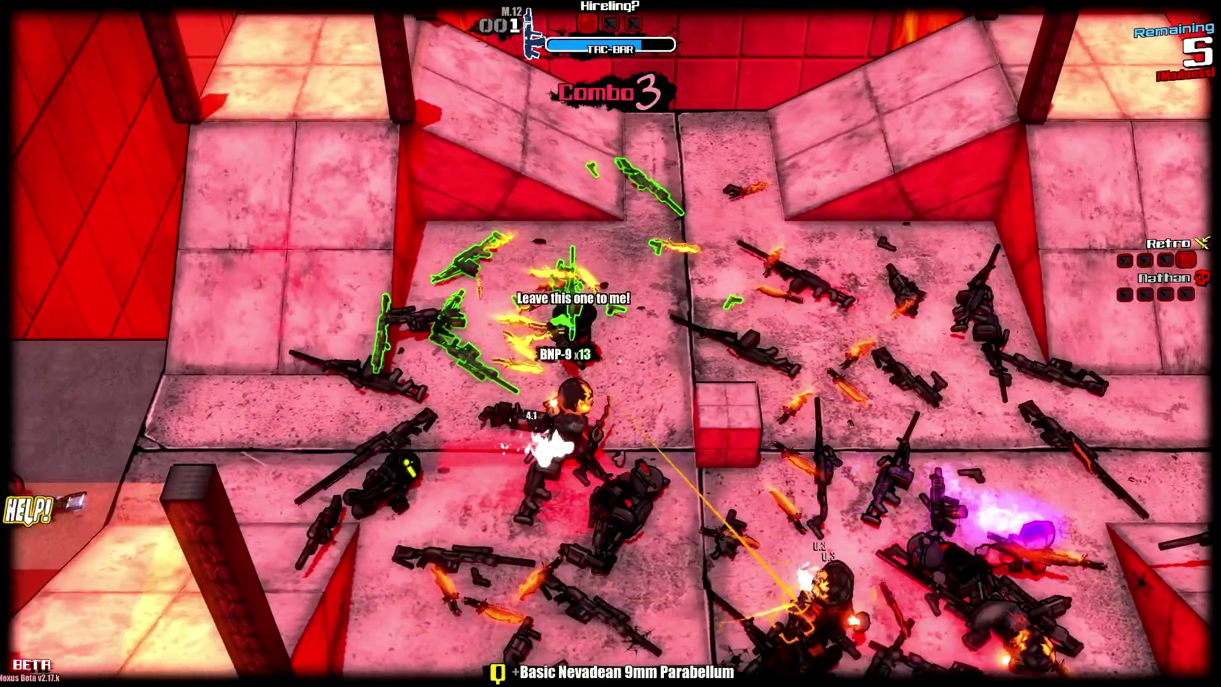
pyautogui.press('s')
pyautogui.press('a')
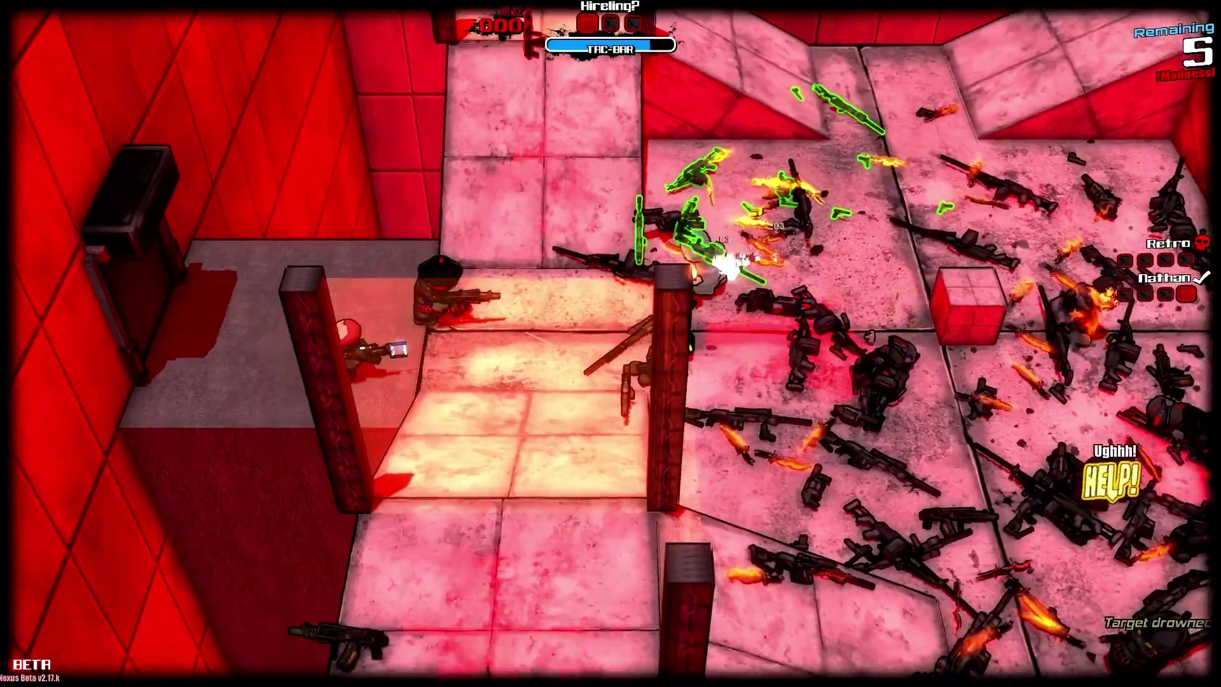
pyautogui.press('Tab')
pyautogui.press('Tab')
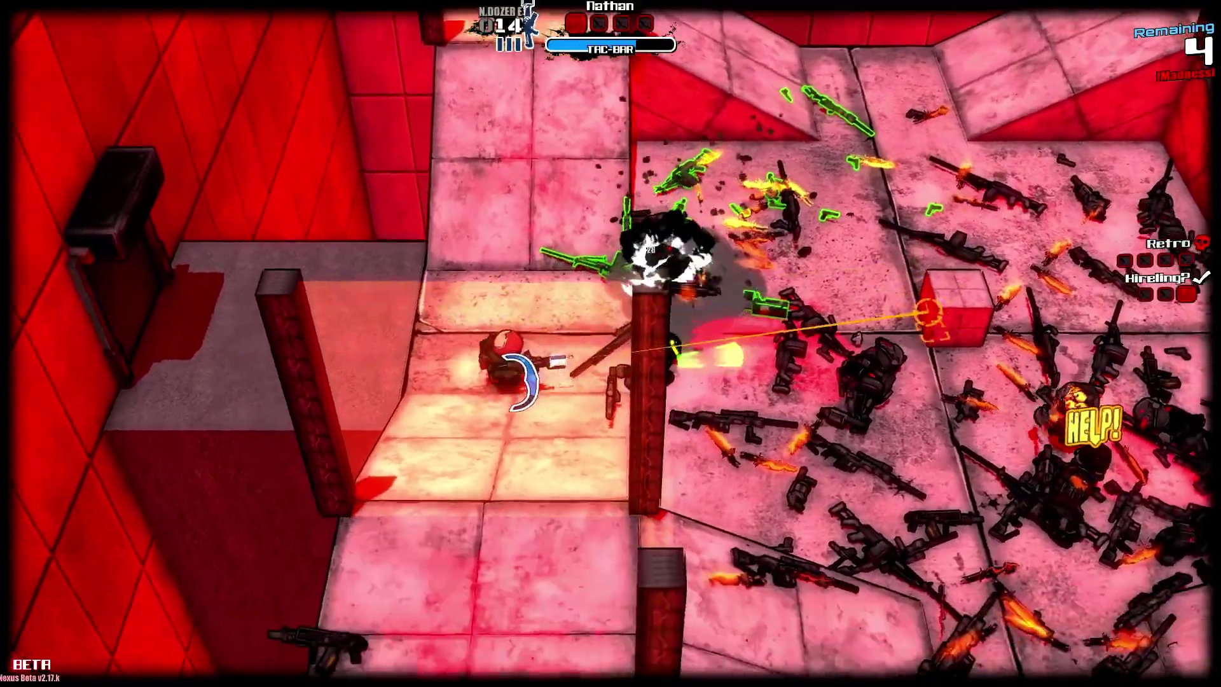
pyautogui.press('s')
pyautogui.press('d')
pyautogui.click(905, 440)
pyautogui.click(982, 393)
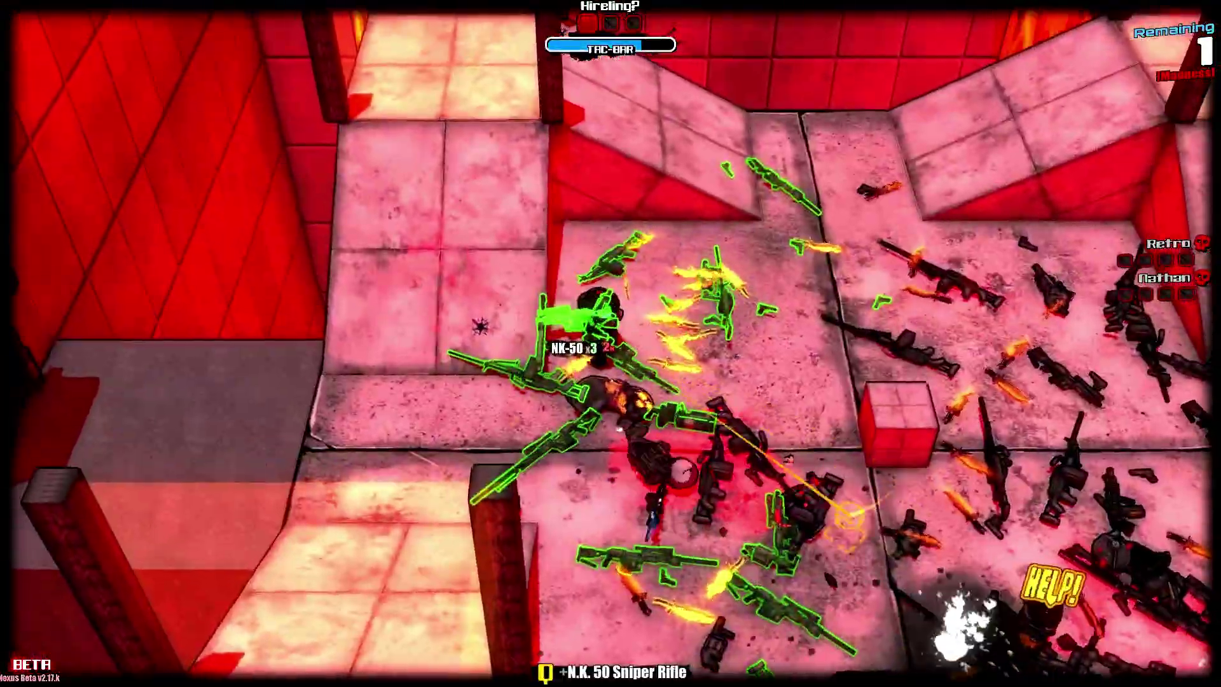
pyautogui.press('s')
pyautogui.press('e')
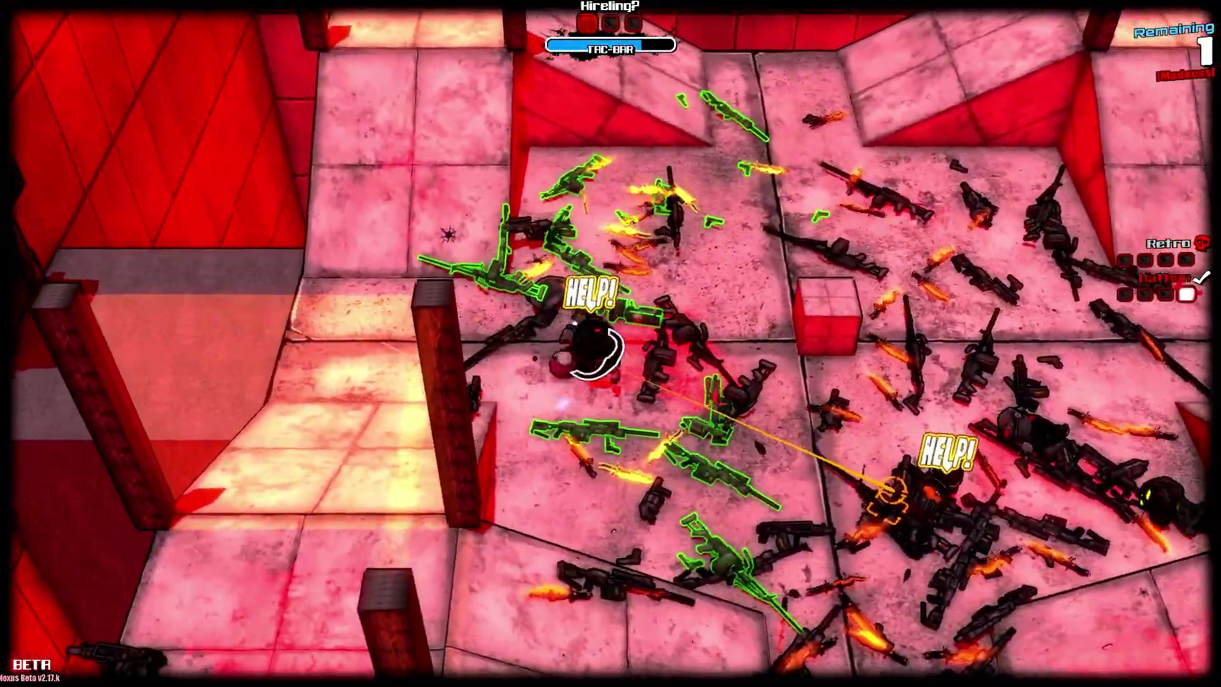
pyautogui.press('d')
pyautogui.press('s')
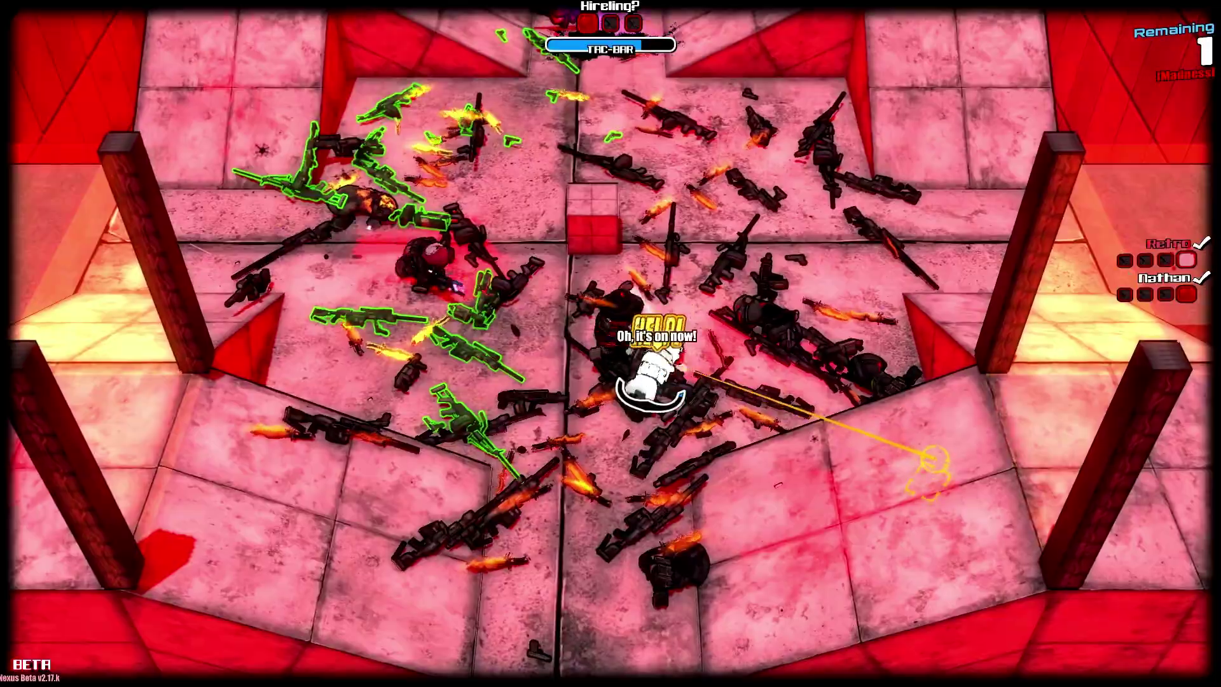
pyautogui.press('Tab')
pyautogui.press('Tab')
pyautogui.press('w')
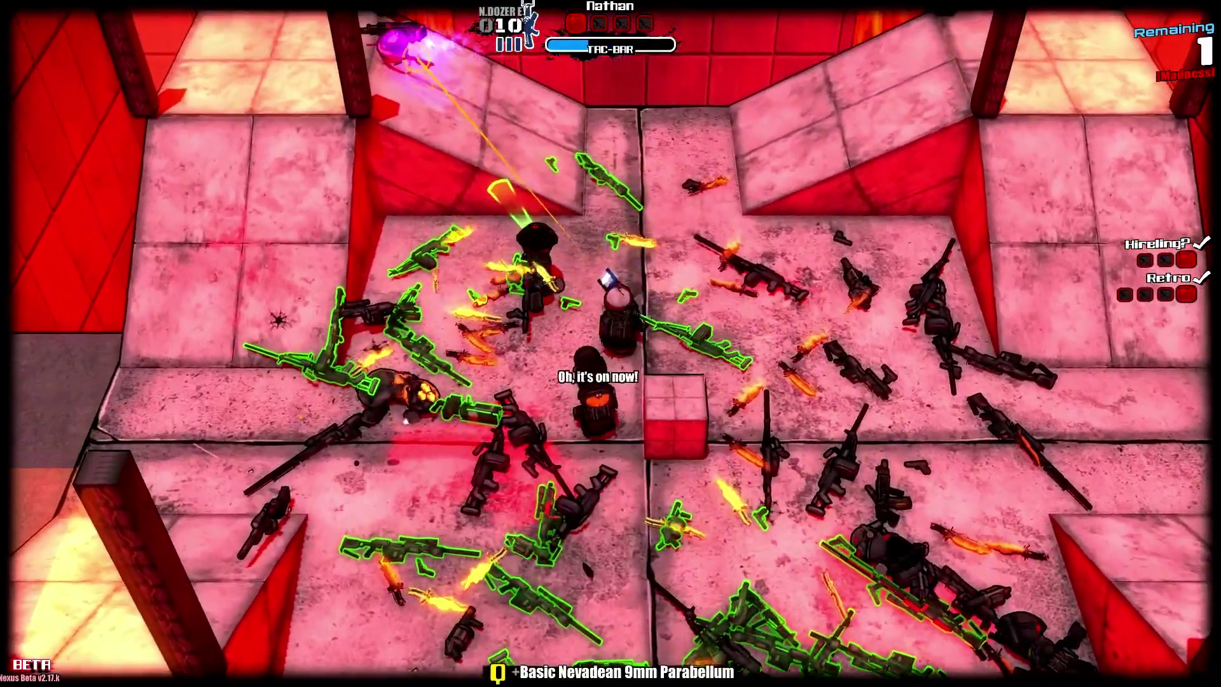
pyautogui.click(415, 62)
pyautogui.press('d')
pyautogui.press('s')
pyautogui.press('a')
pyautogui.press('s')
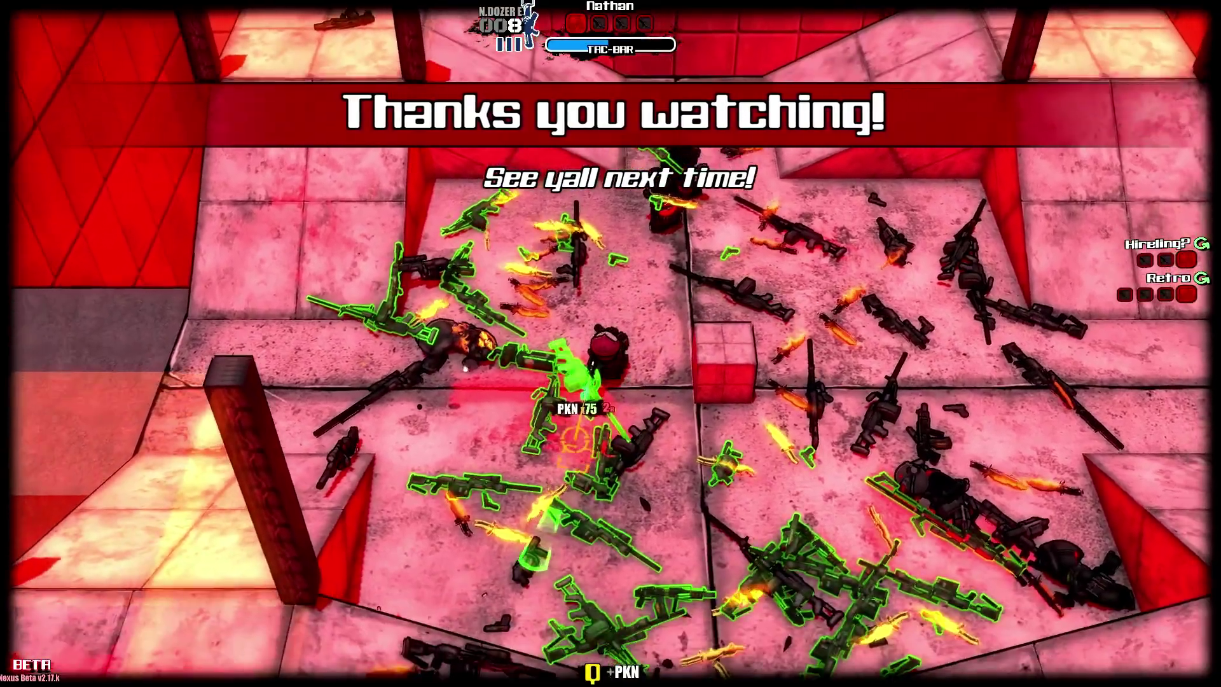
pyautogui.press('w')
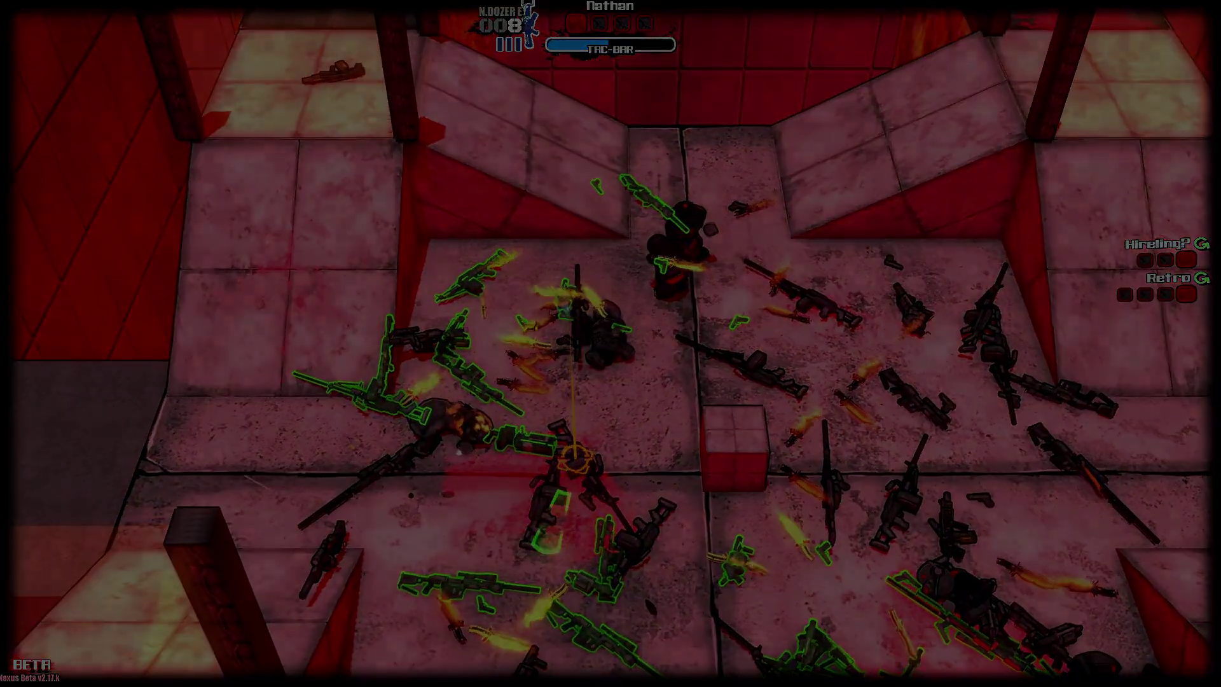